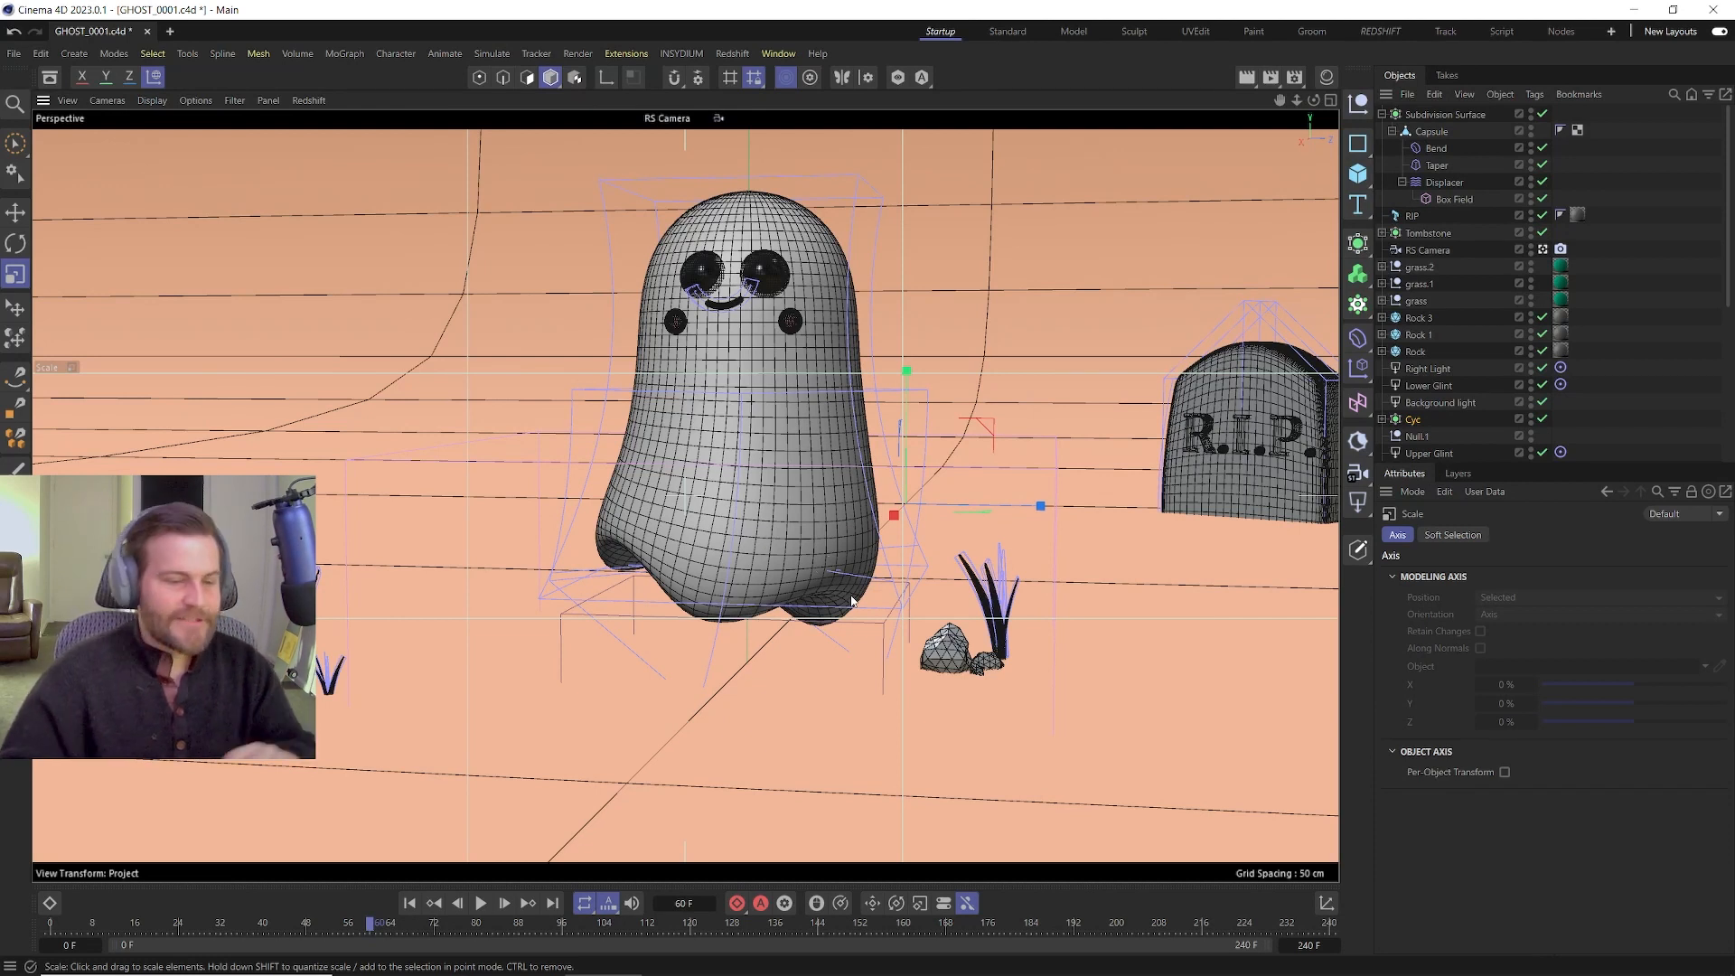
Inspect the finished ghost scene in the four-view layout and in the Redshift RenderView.
{"action": "middle_click", "coordinate": [860, 603]}
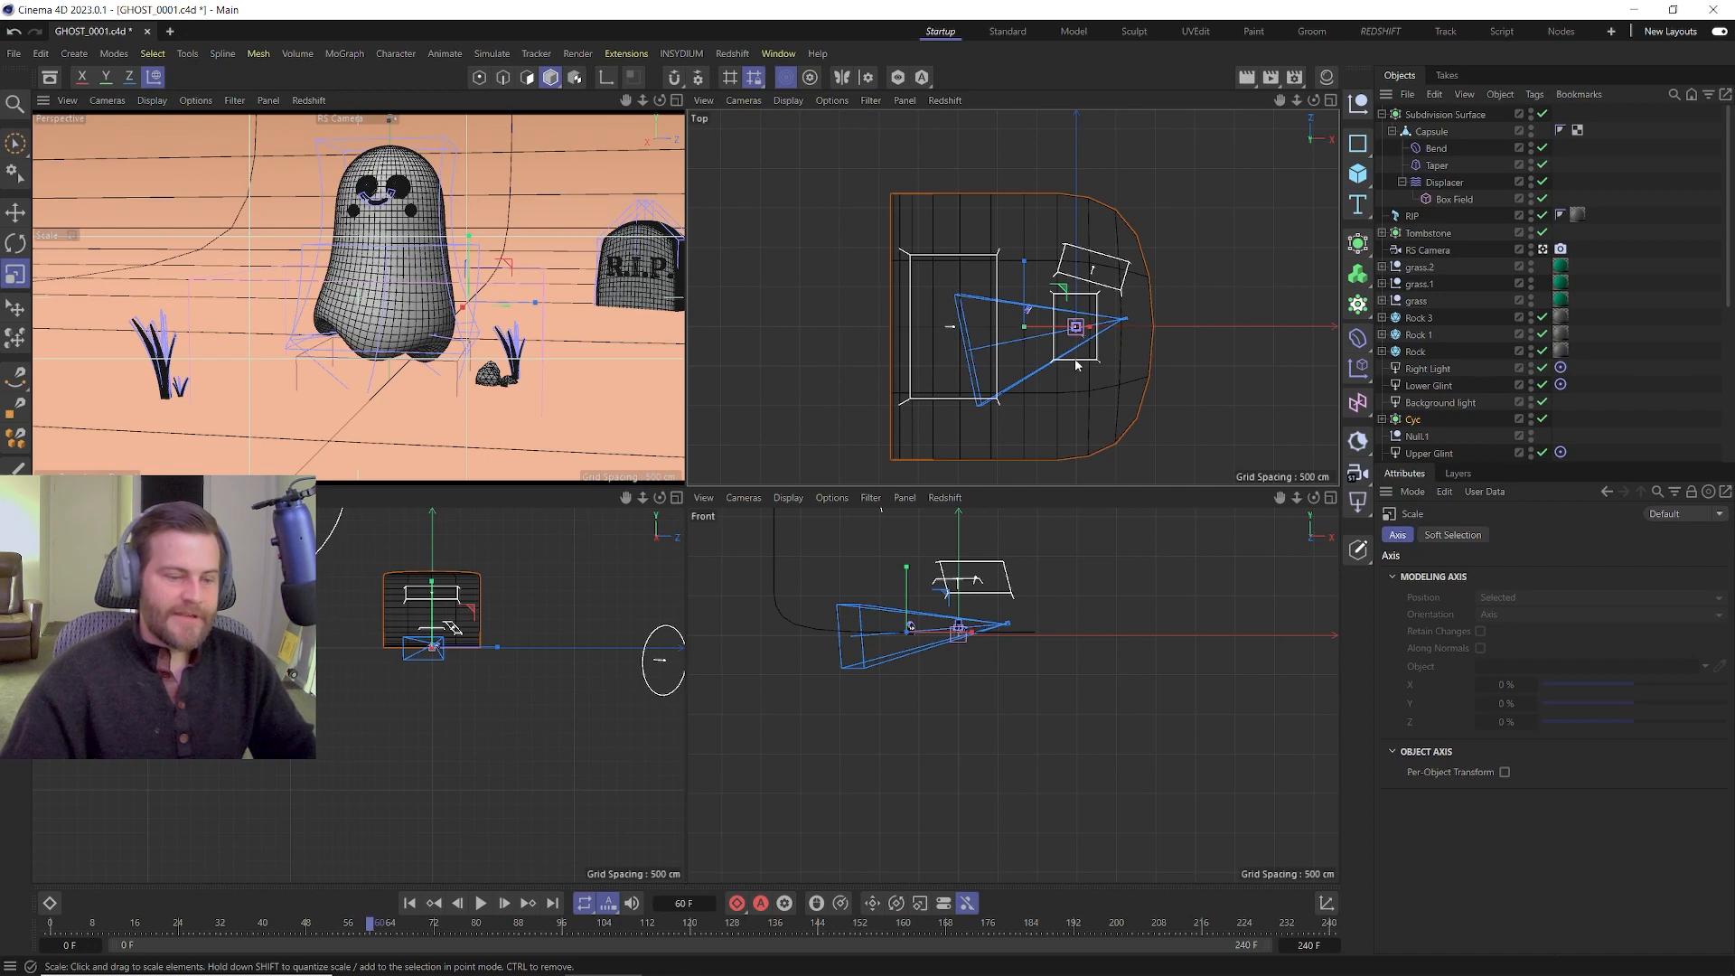
{"action": "middle_click", "coordinate": [405, 190]}
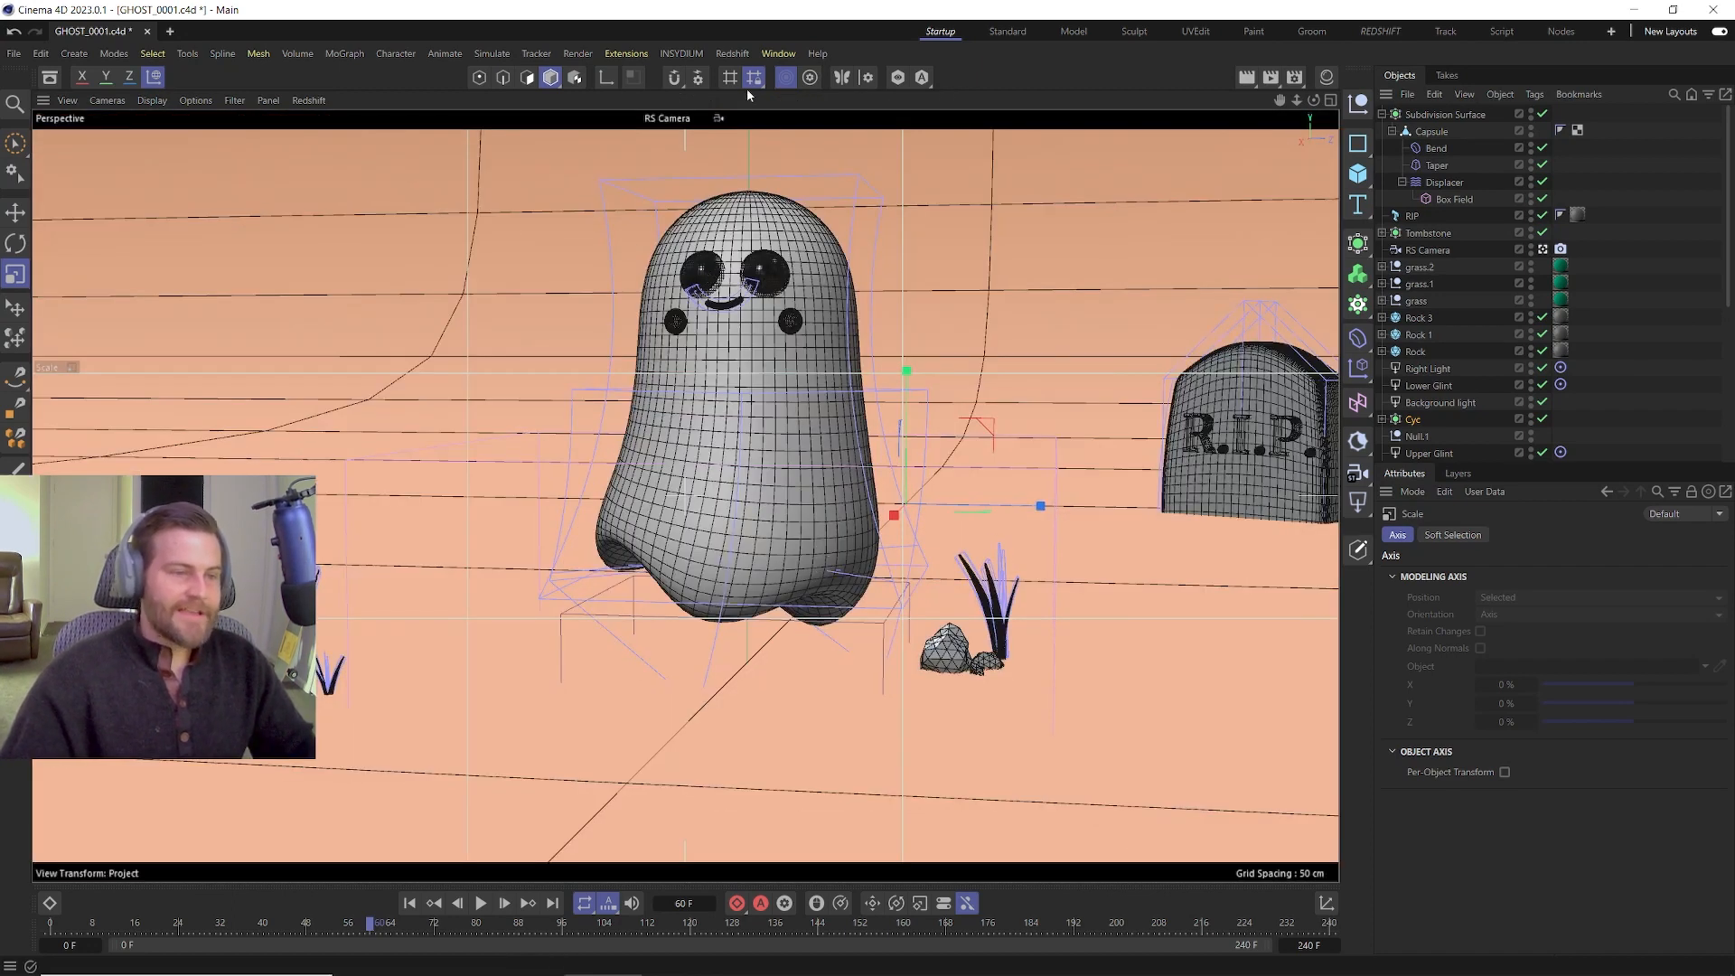
{"action": "left_click", "coordinate": [714, 53]}
{"action": "left_click", "coordinate": [727, 193]}
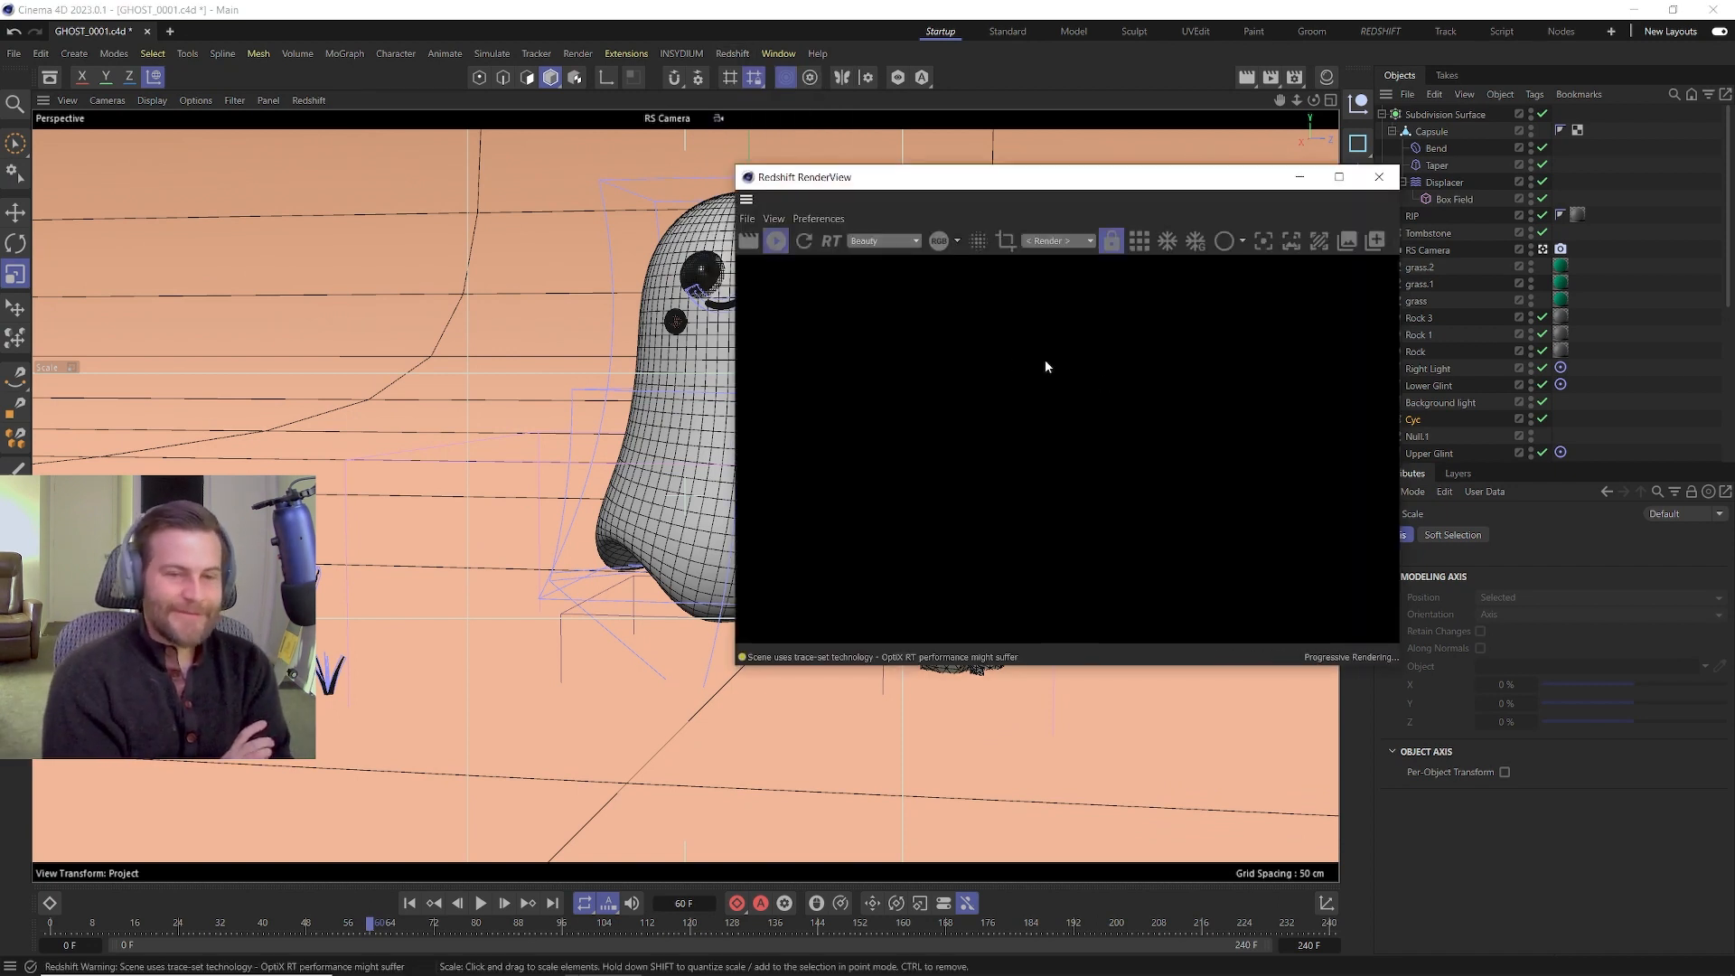
{"action": "left_click", "coordinate": [1377, 177]}
Show the scene's materials and inspect the peach material's node setup and diffuse color.
{"action": "left_click", "coordinate": [1326, 76]}
{"action": "left_click", "coordinate": [1270, 236]}
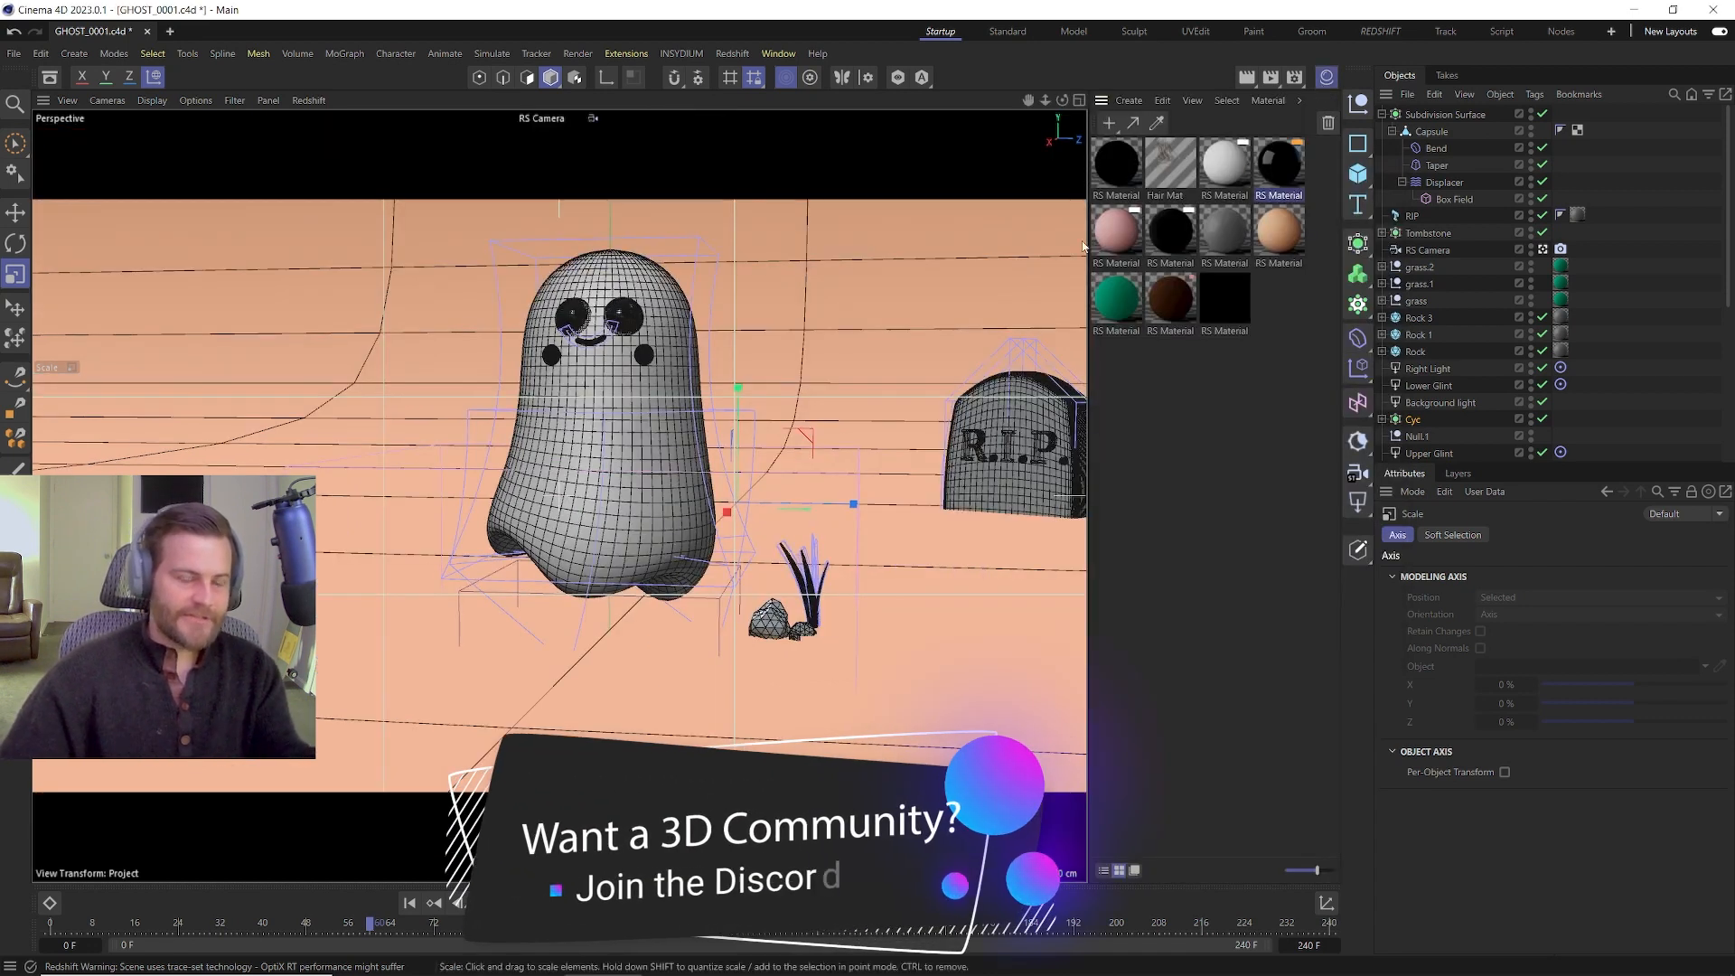
{"action": "double_click", "coordinate": [1270, 237]}
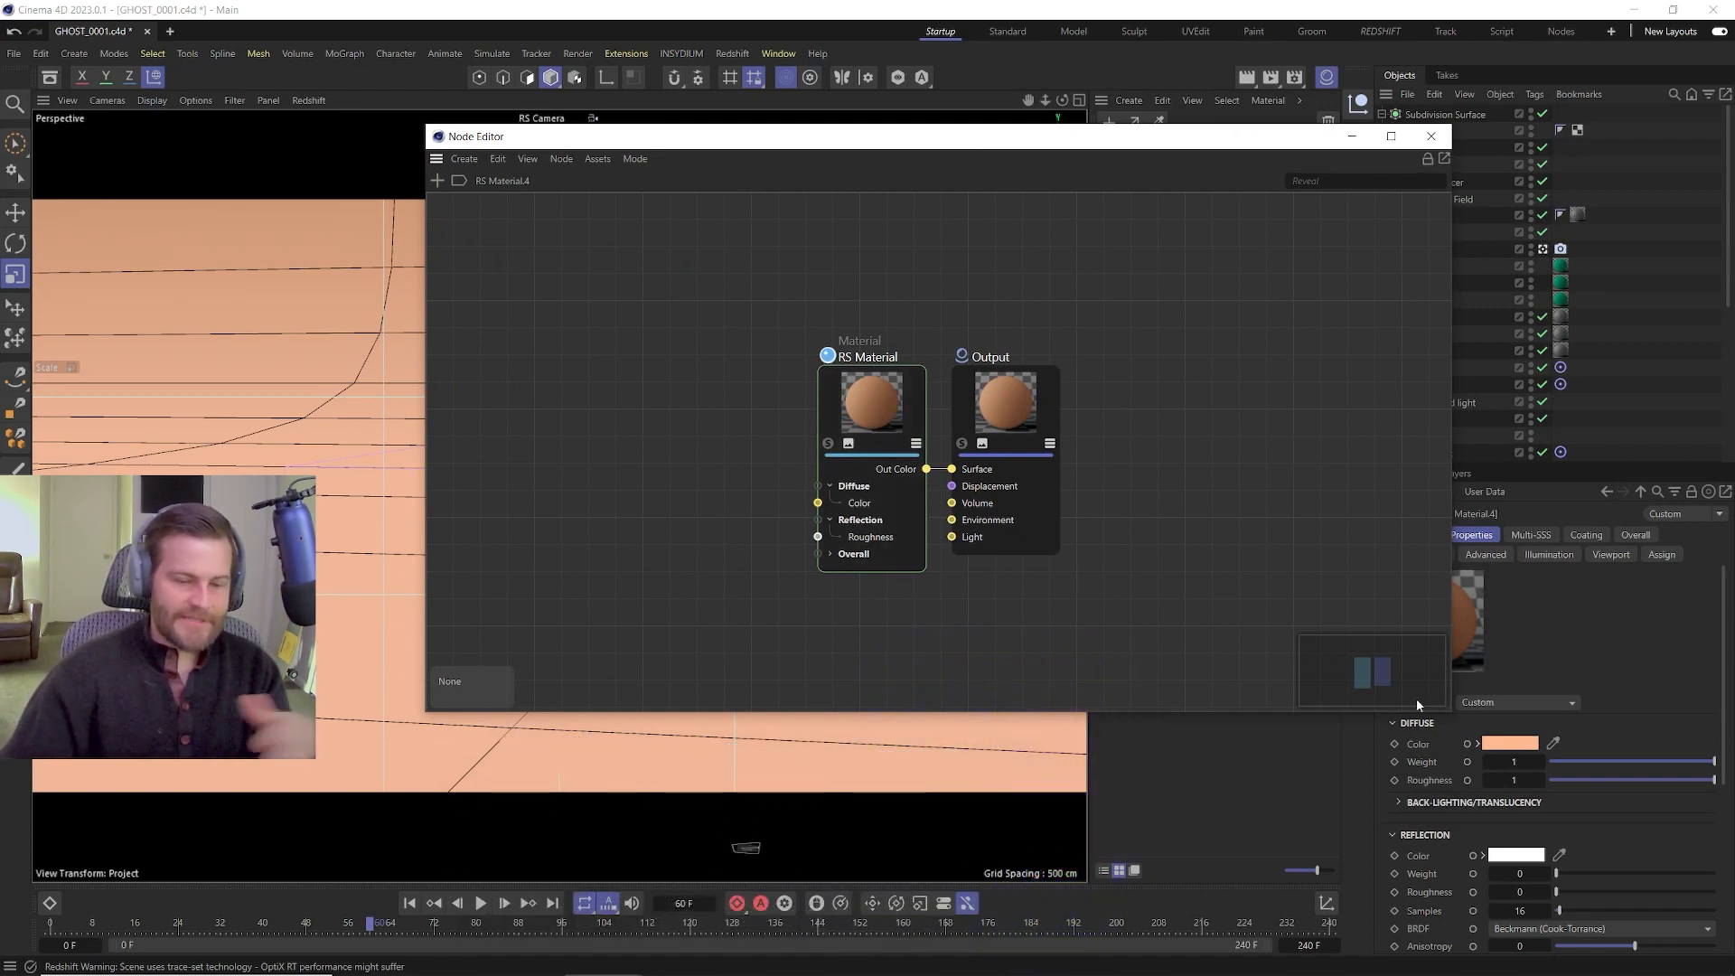
{"action": "left_click", "coordinate": [1520, 750]}
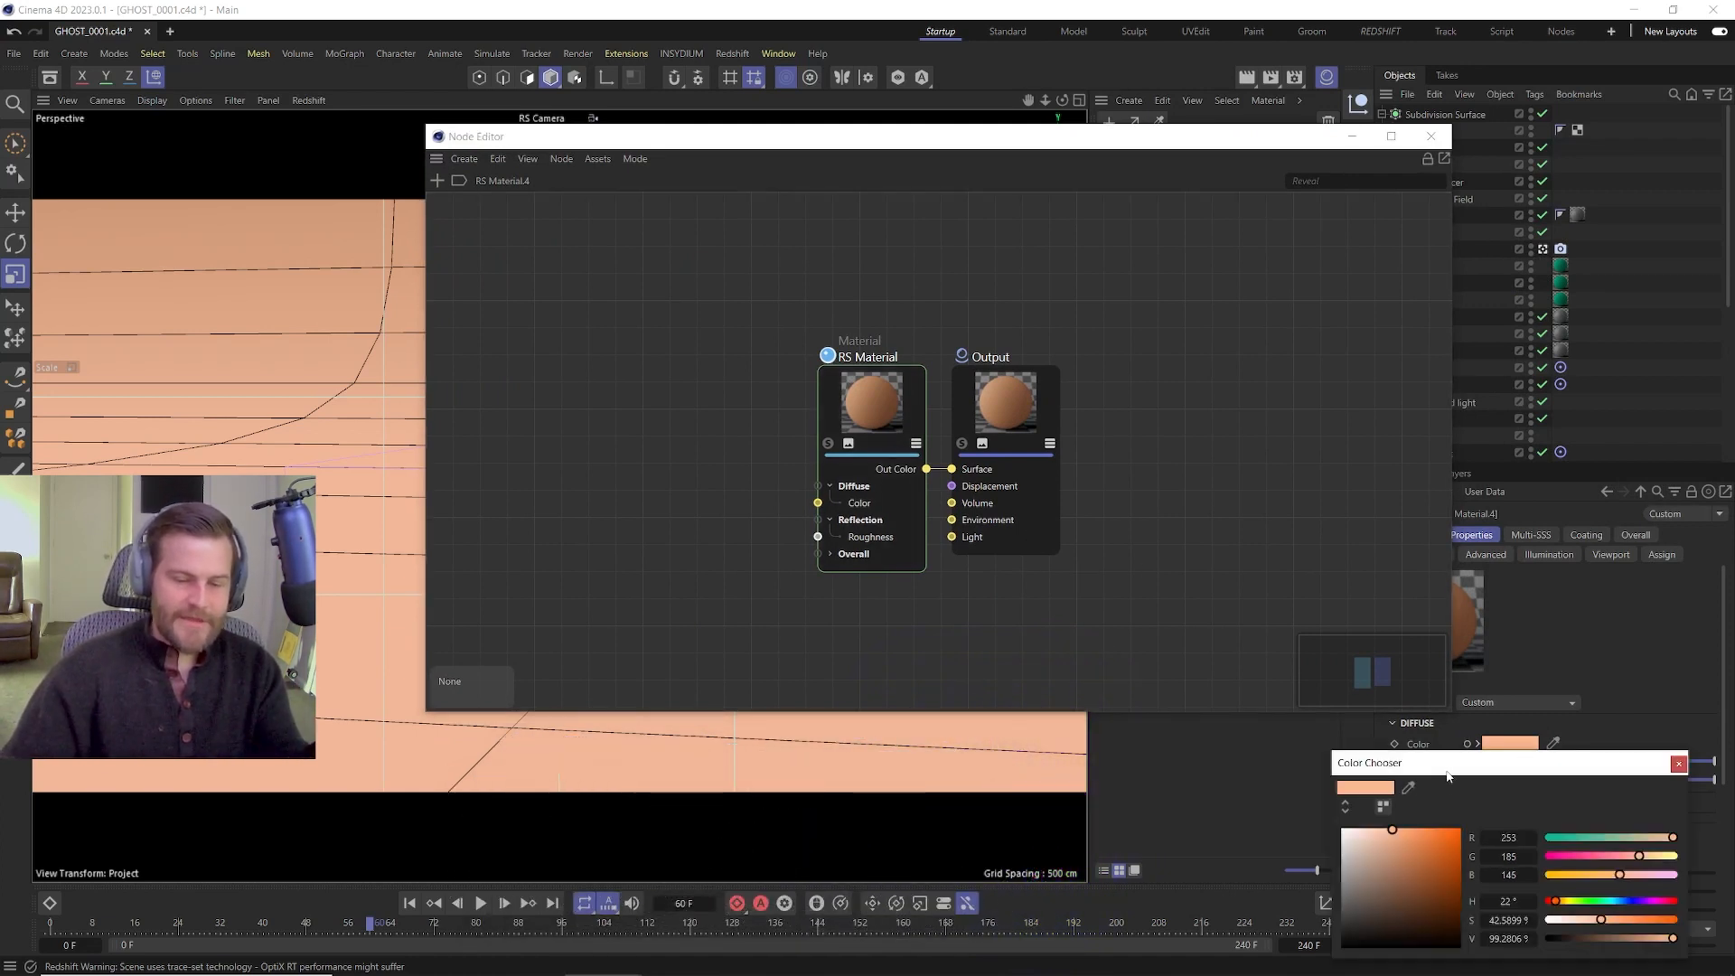
{"action": "left_click_drag", "start_coordinate": [1521, 757], "coordinate": [1165, 409]}
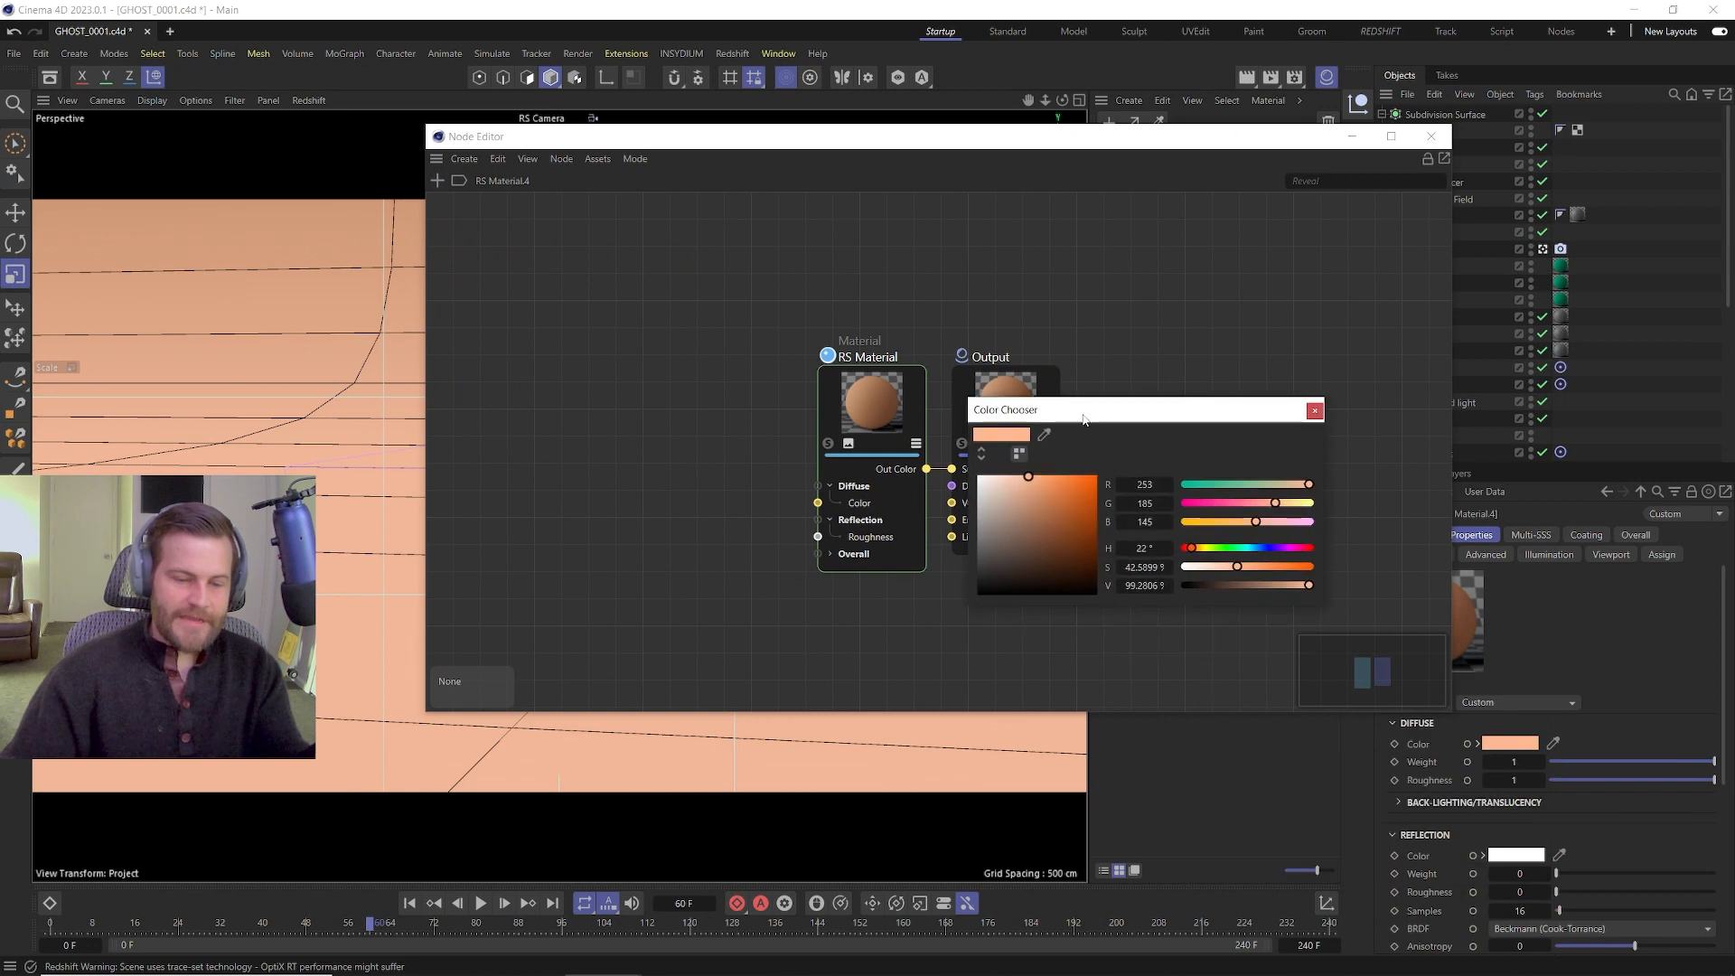
{"action": "left_click", "coordinate": [1314, 412]}
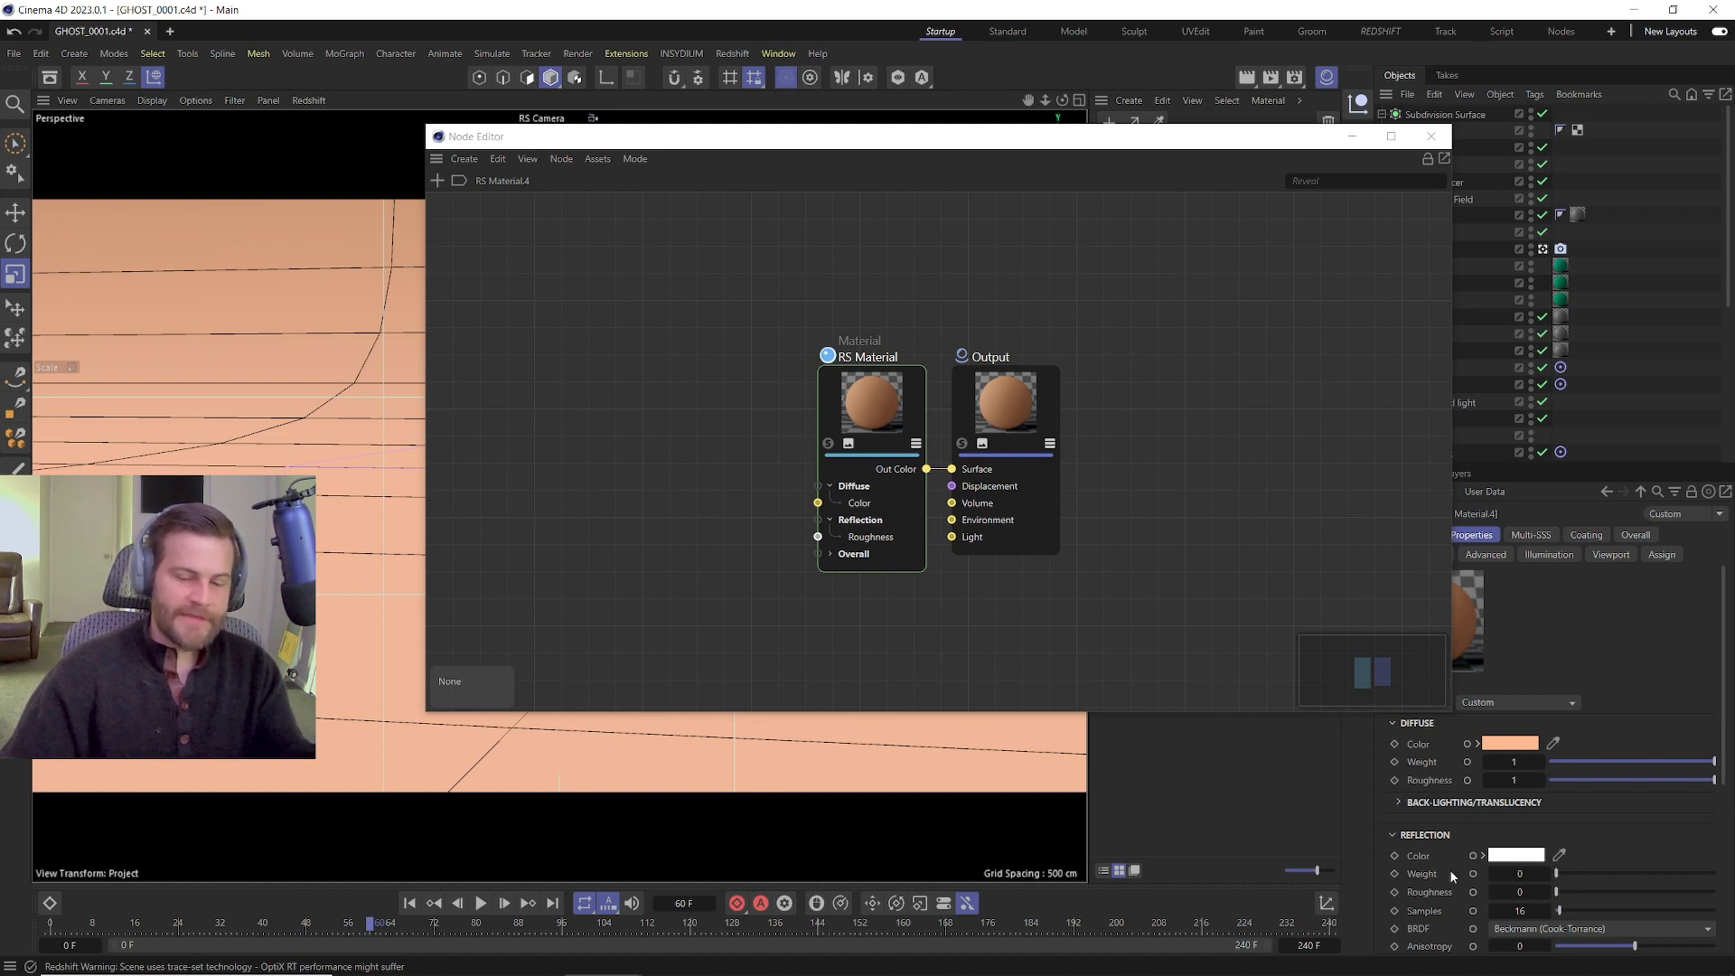
{"action": "left_click", "coordinate": [1433, 138]}
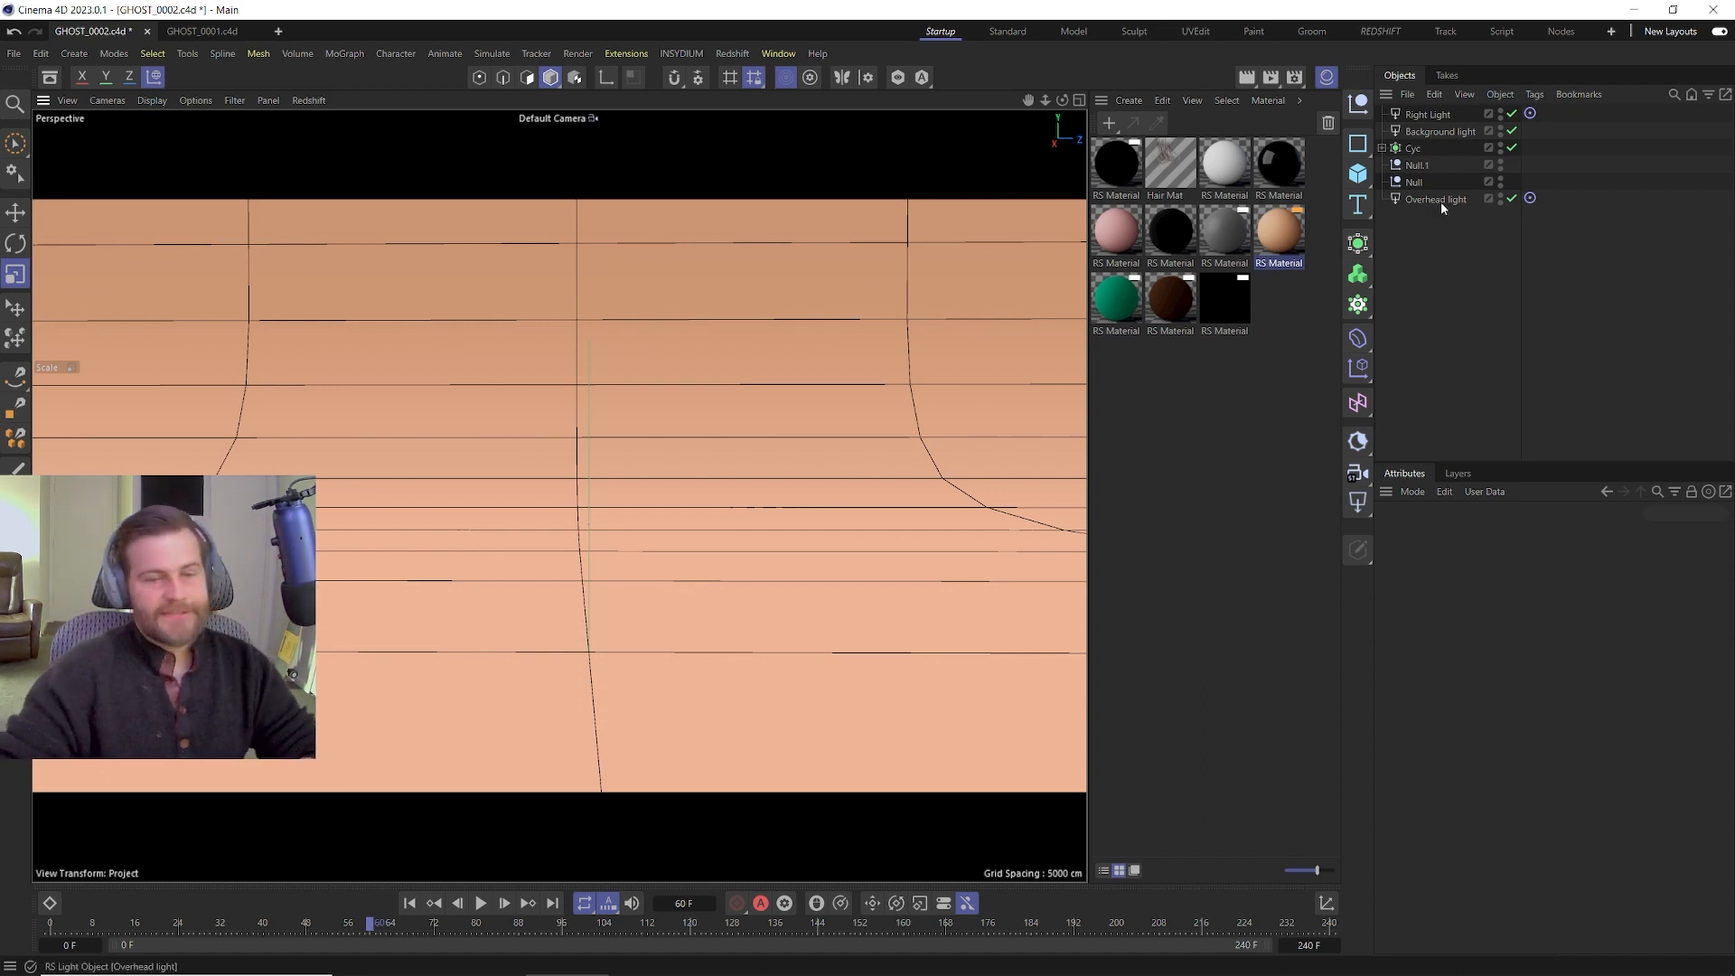
Add a capsule to the scene and raise it until it sits fully above the backdrop floor.
{"action": "left_click_drag", "start_coordinate": [1356, 181], "coordinate": [1418, 270]}
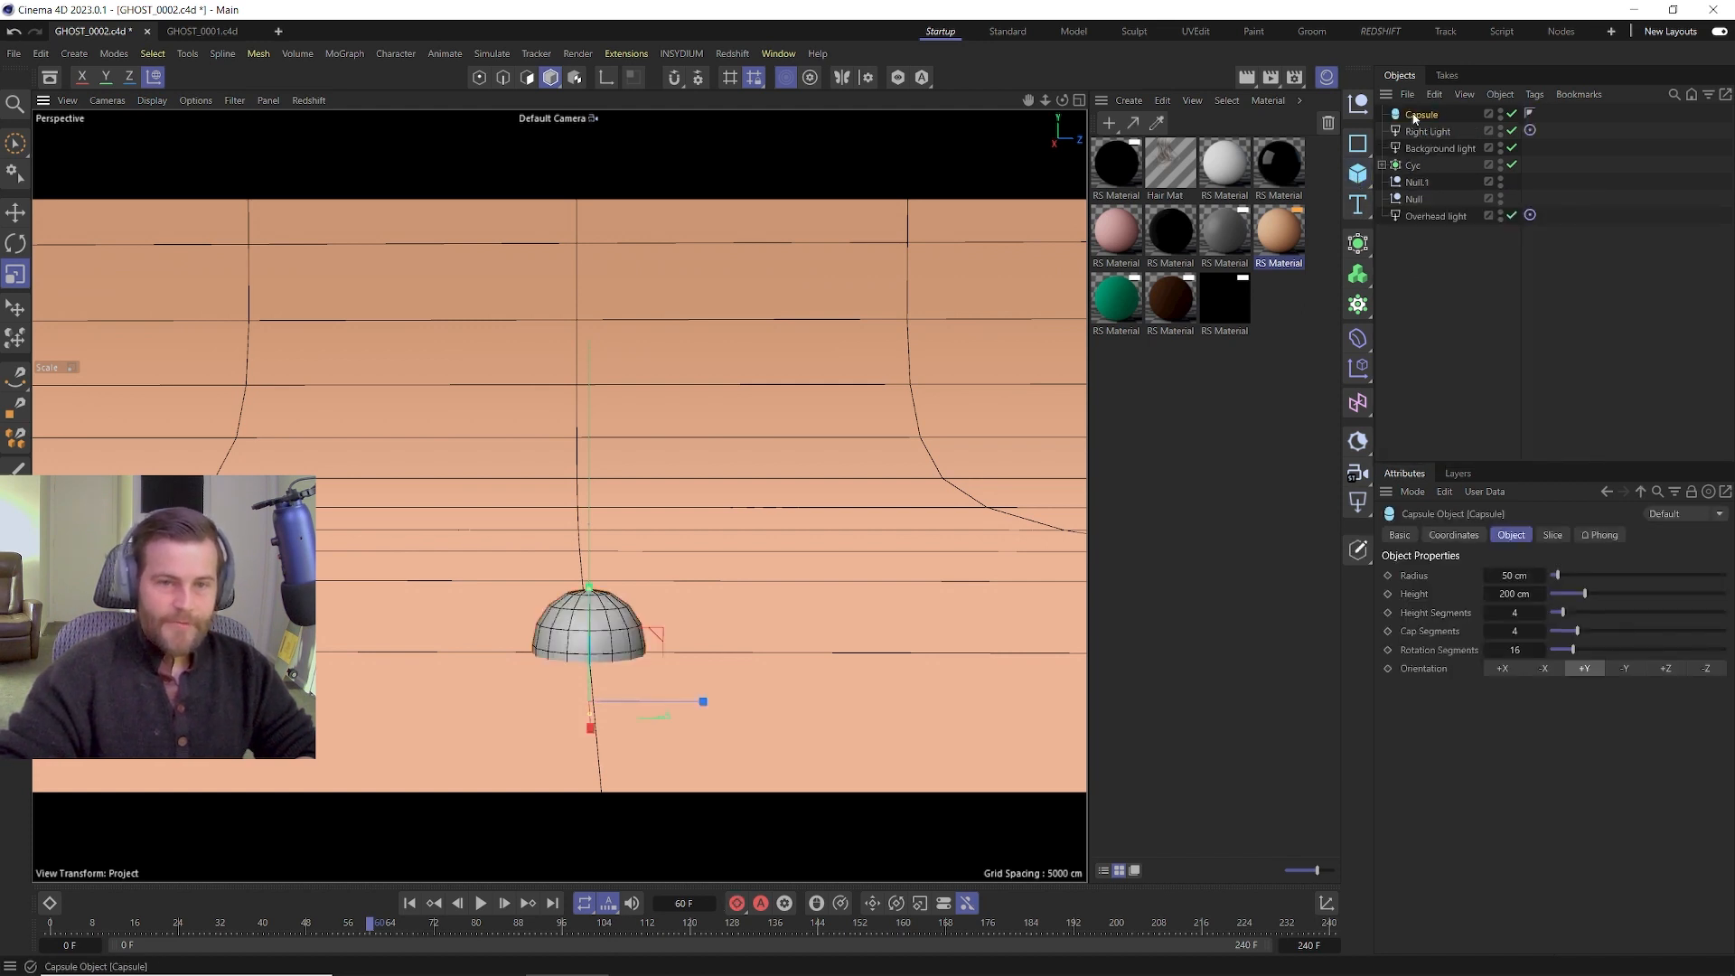
{"action": "key", "text": "e"}
{"action": "left_click_drag", "start_coordinate": [587, 670], "coordinate": [592, 417]}
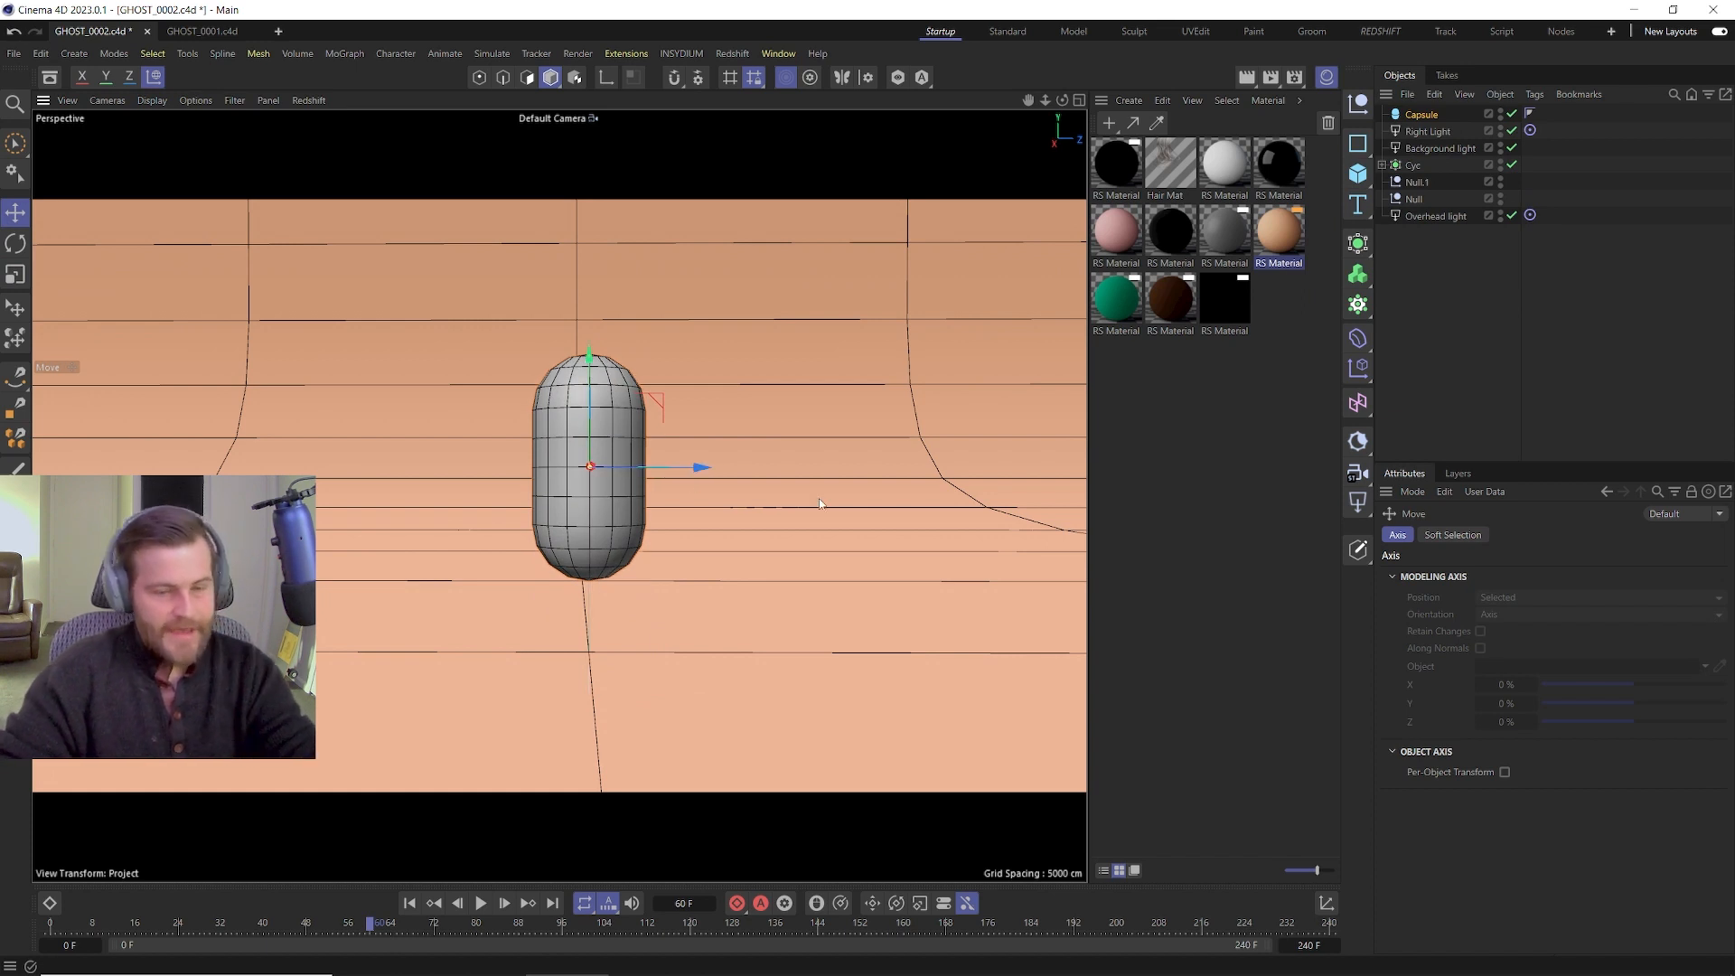
Set the capsule's radius to 40 cm and its height to 140 cm.
{"action": "left_click", "coordinate": [1416, 116]}
{"action": "left_click", "coordinate": [1511, 575]}
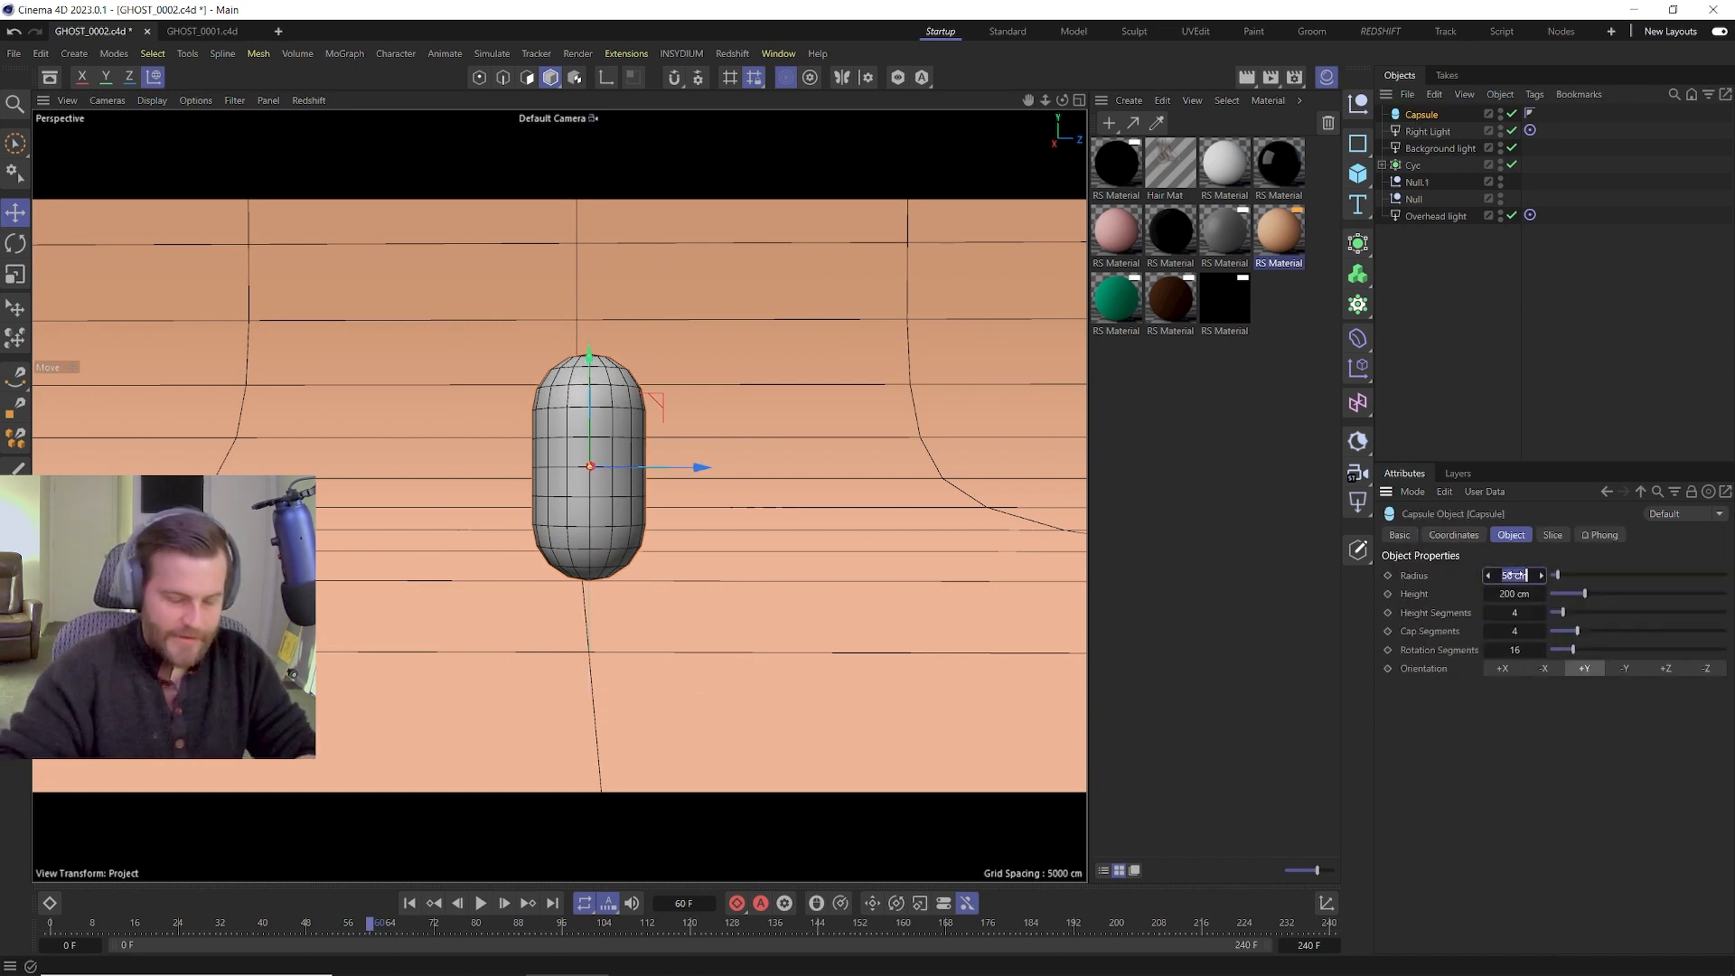
{"action": "type", "text": "40"}
{"action": "key", "text": "Return"}
{"action": "left_click", "coordinate": [1514, 594]}
{"action": "type", "text": "140"}
{"action": "key", "text": "Return"}
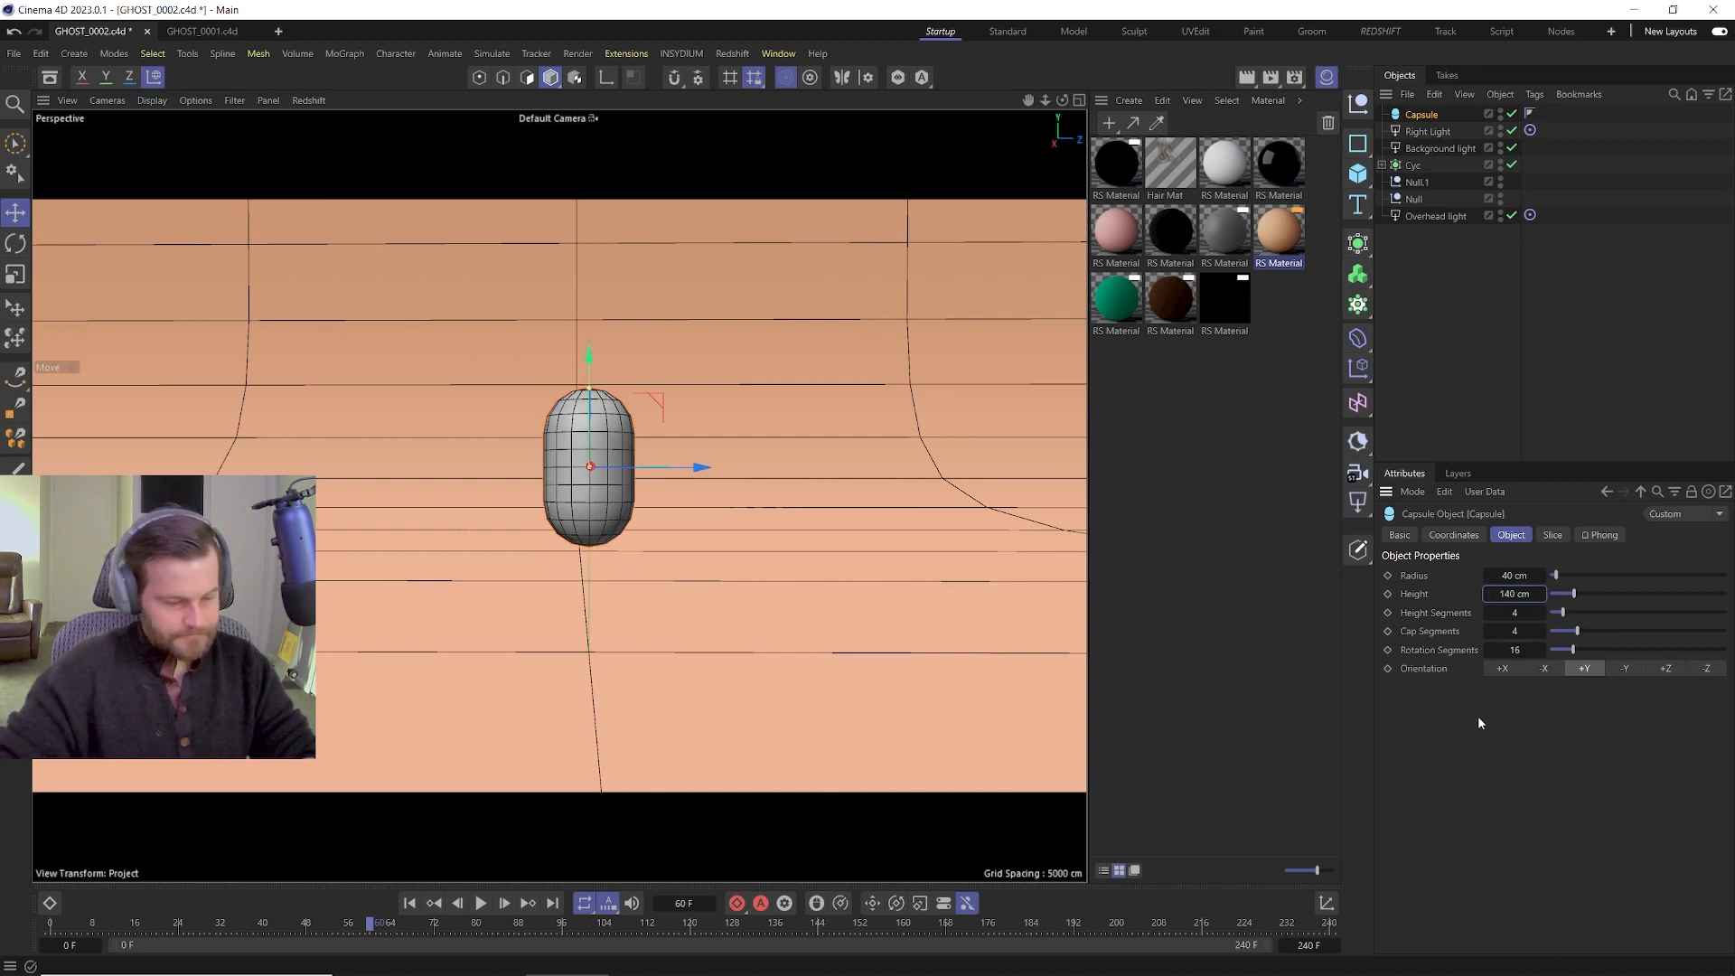
Try the capsule with 1 height segment, and set the height segments back to 4.
{"action": "key", "text": "Tab"}
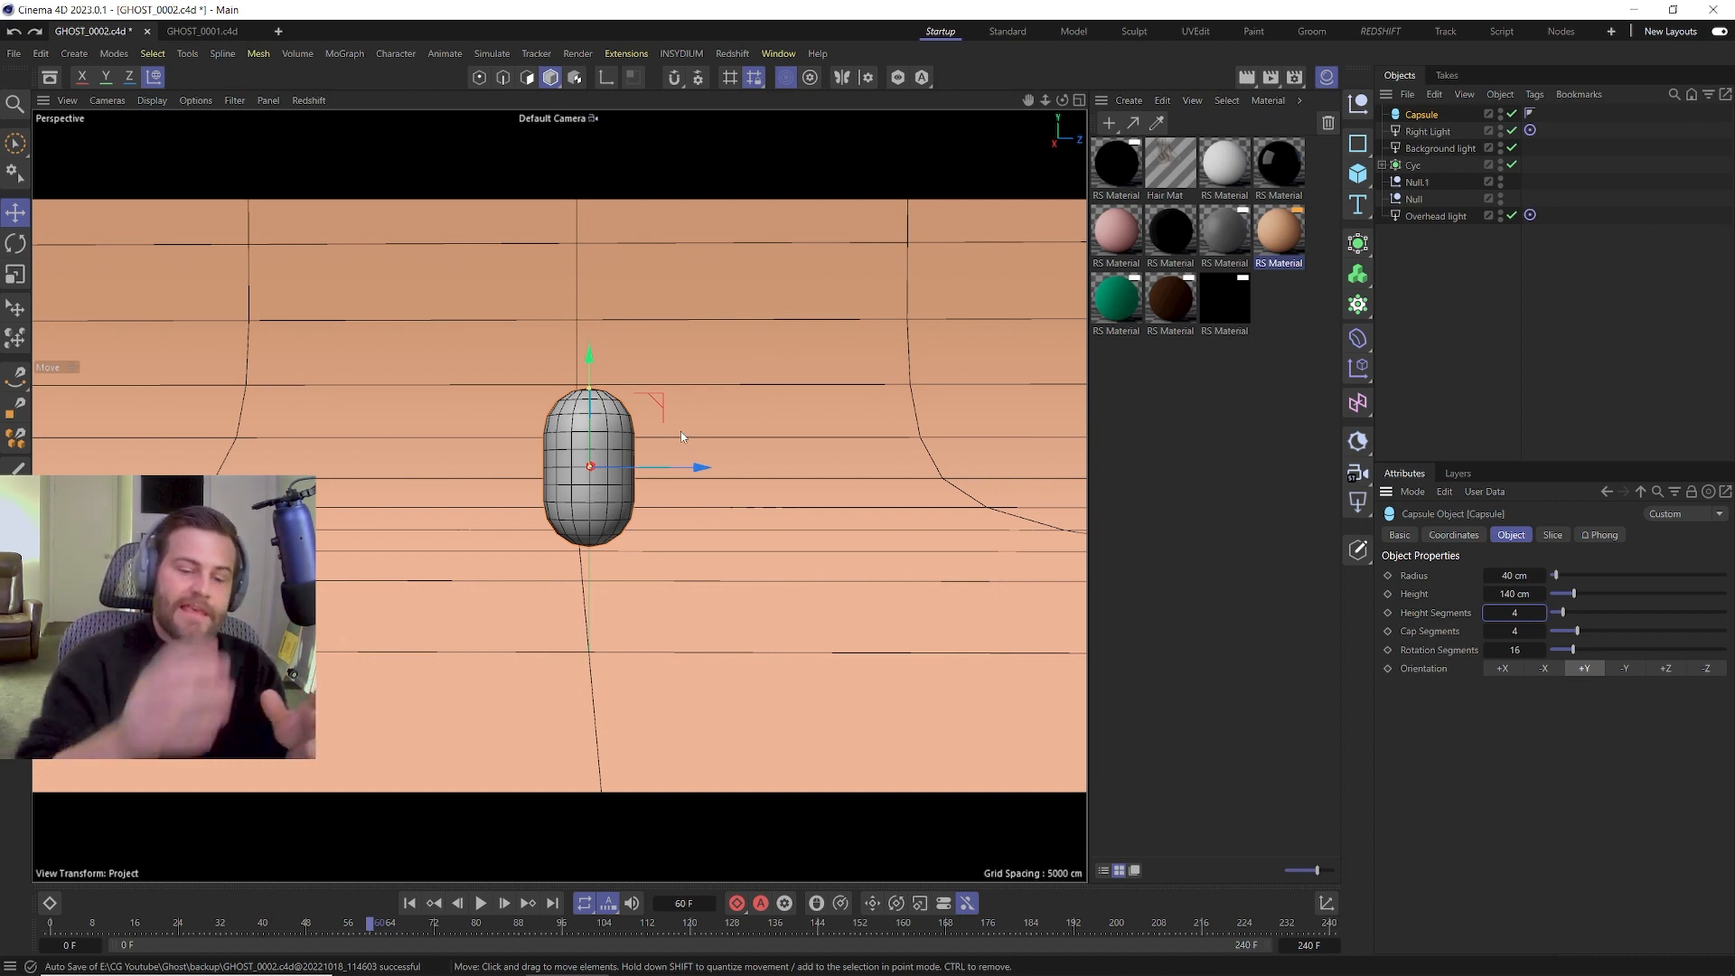
{"action": "left_click_drag", "start_coordinate": [1562, 613], "coordinate": [1422, 616]}
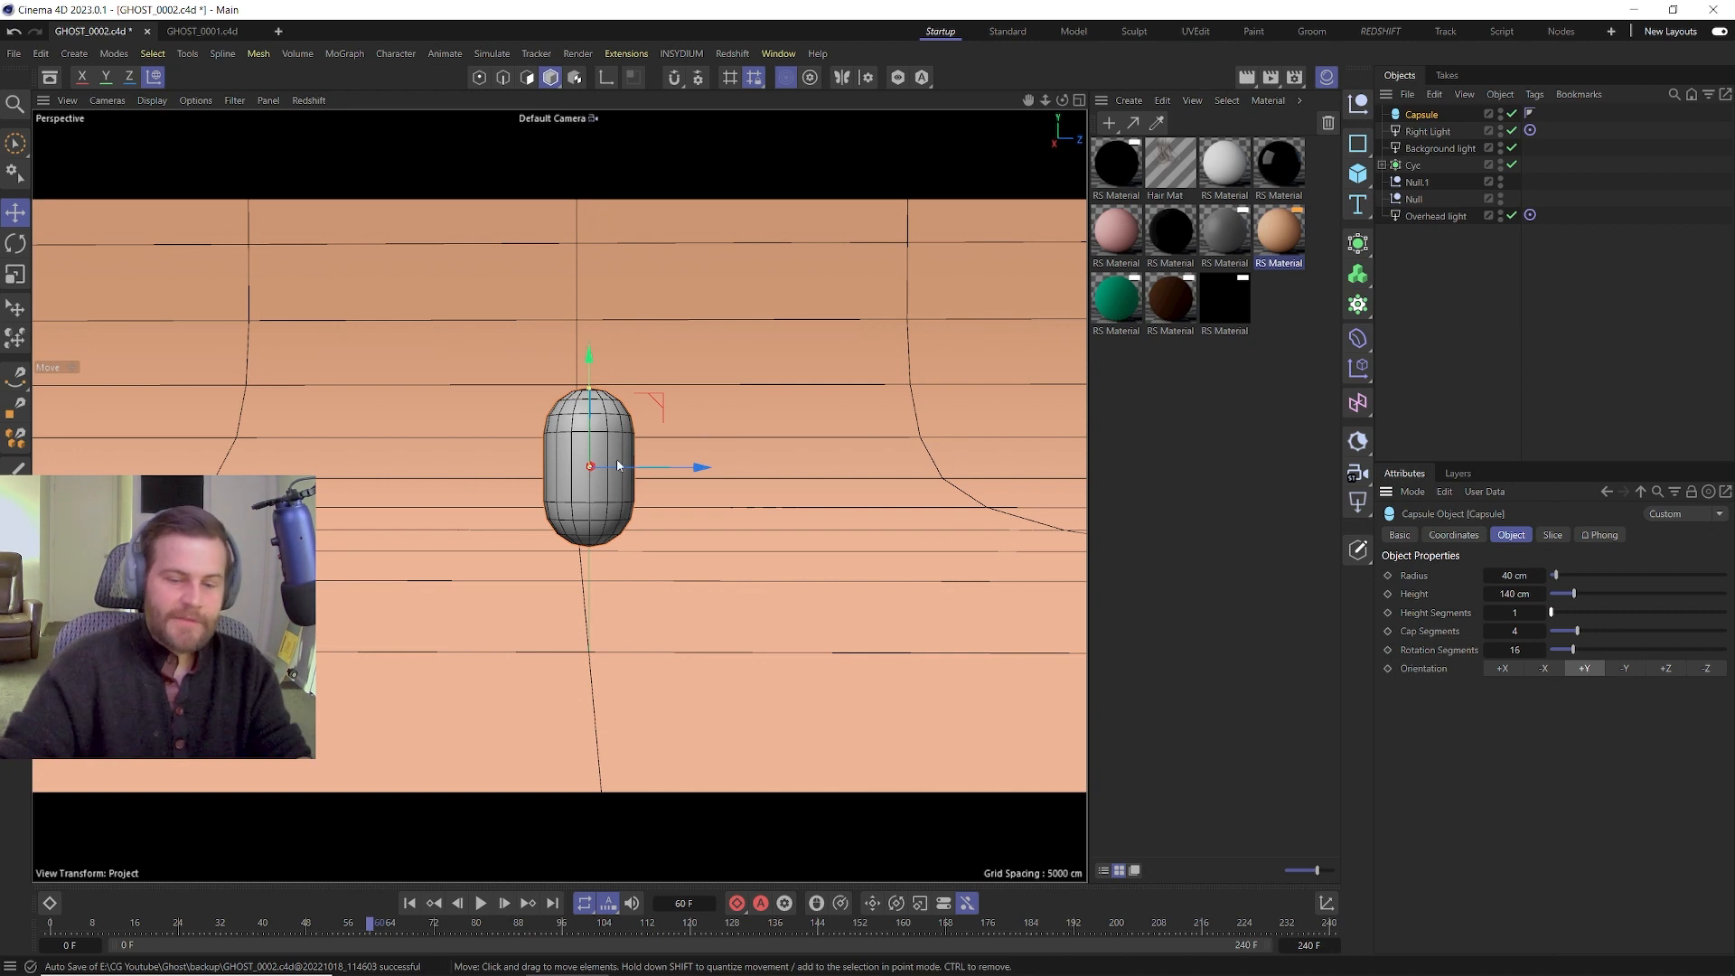
{"action": "type", "text": "4"}
{"action": "key", "text": "Return"}
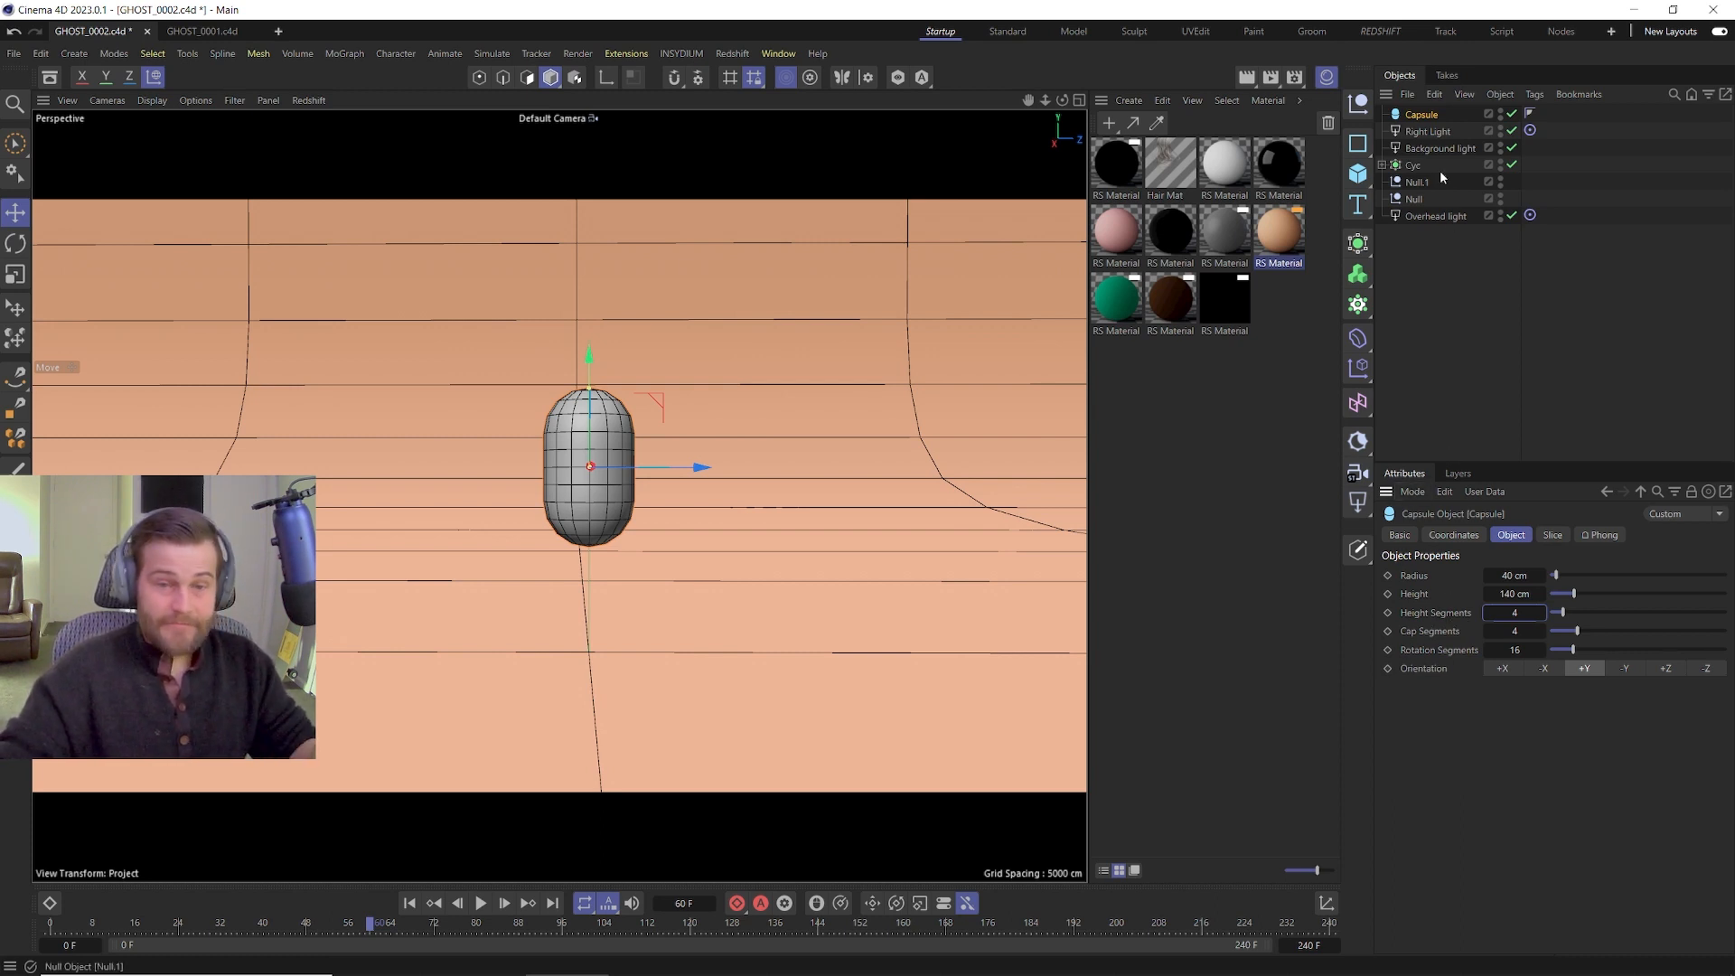
Make the capsule editable and set up the Move tool in point mode with soft selection enabled.
{"action": "key", "text": "c"}
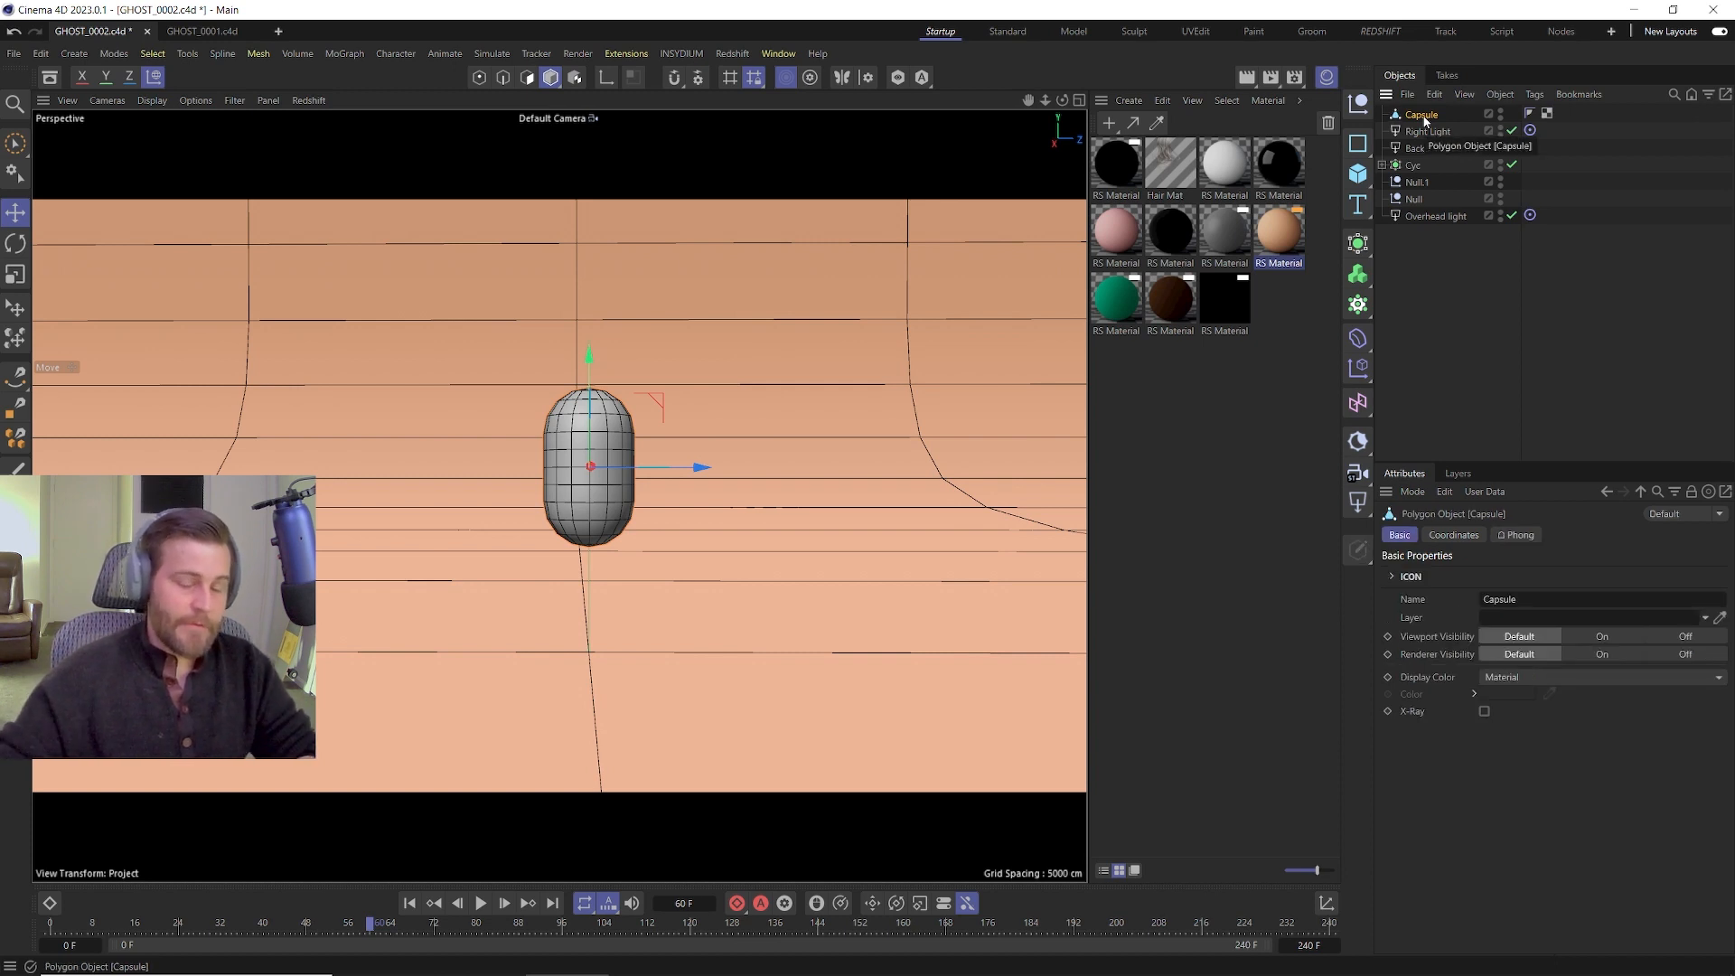
{"action": "left_click", "coordinate": [480, 80]}
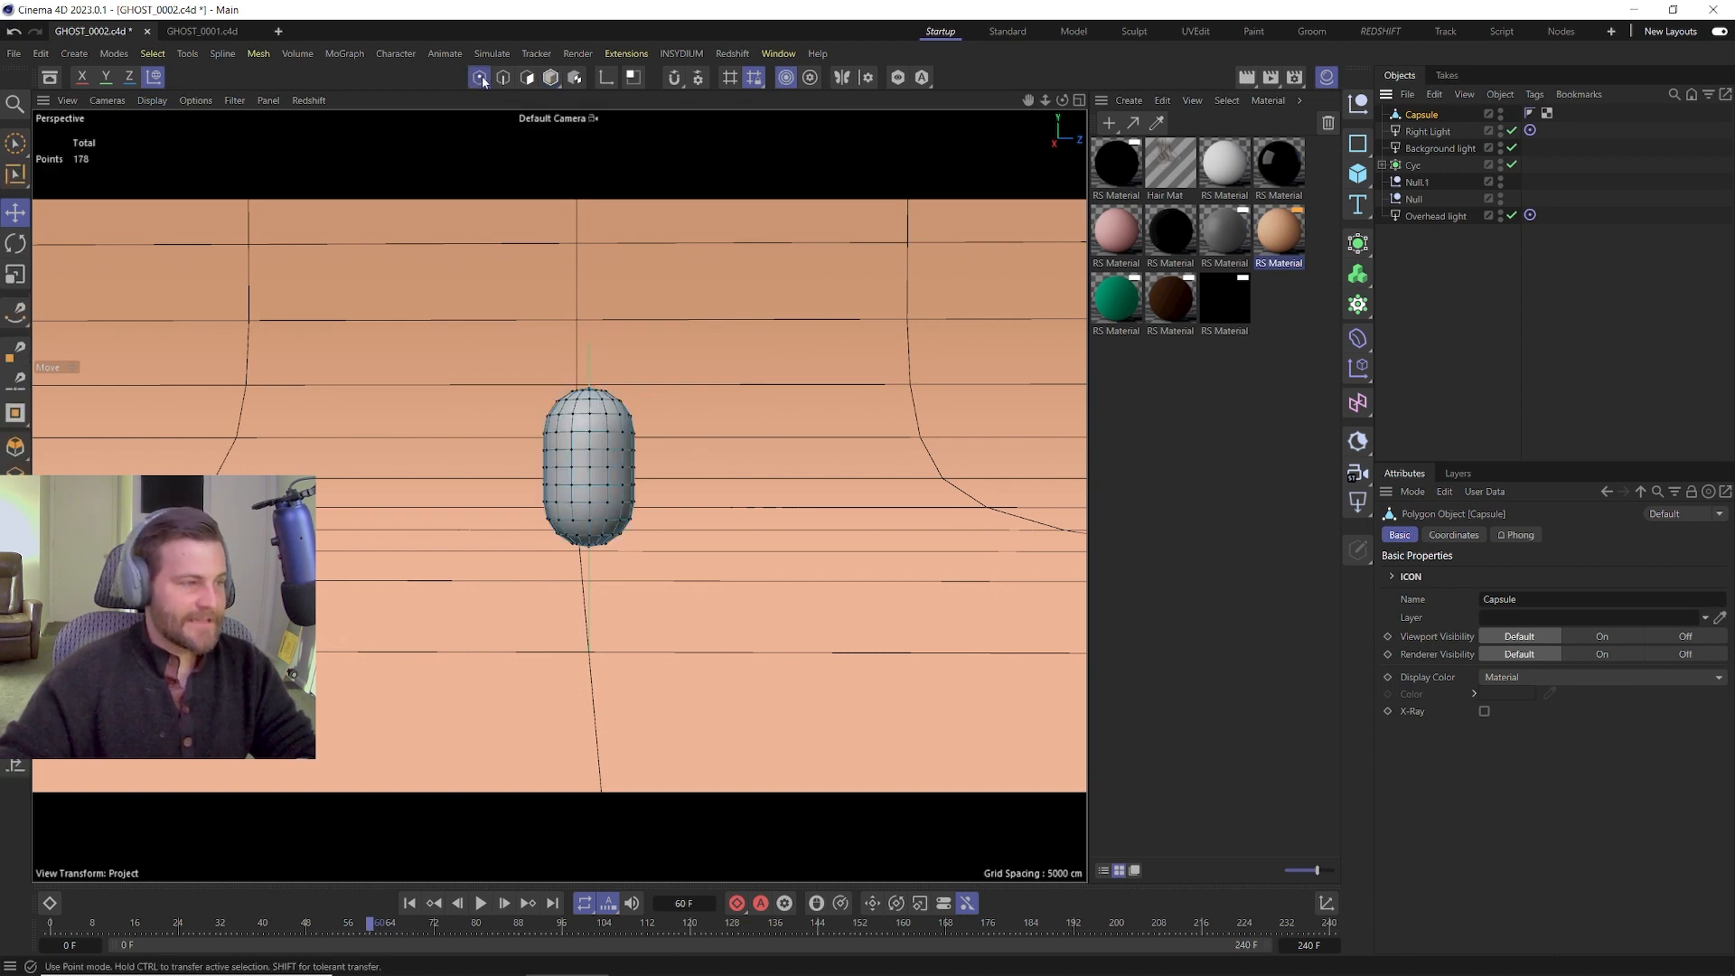
{"action": "left_click", "coordinate": [16, 214]}
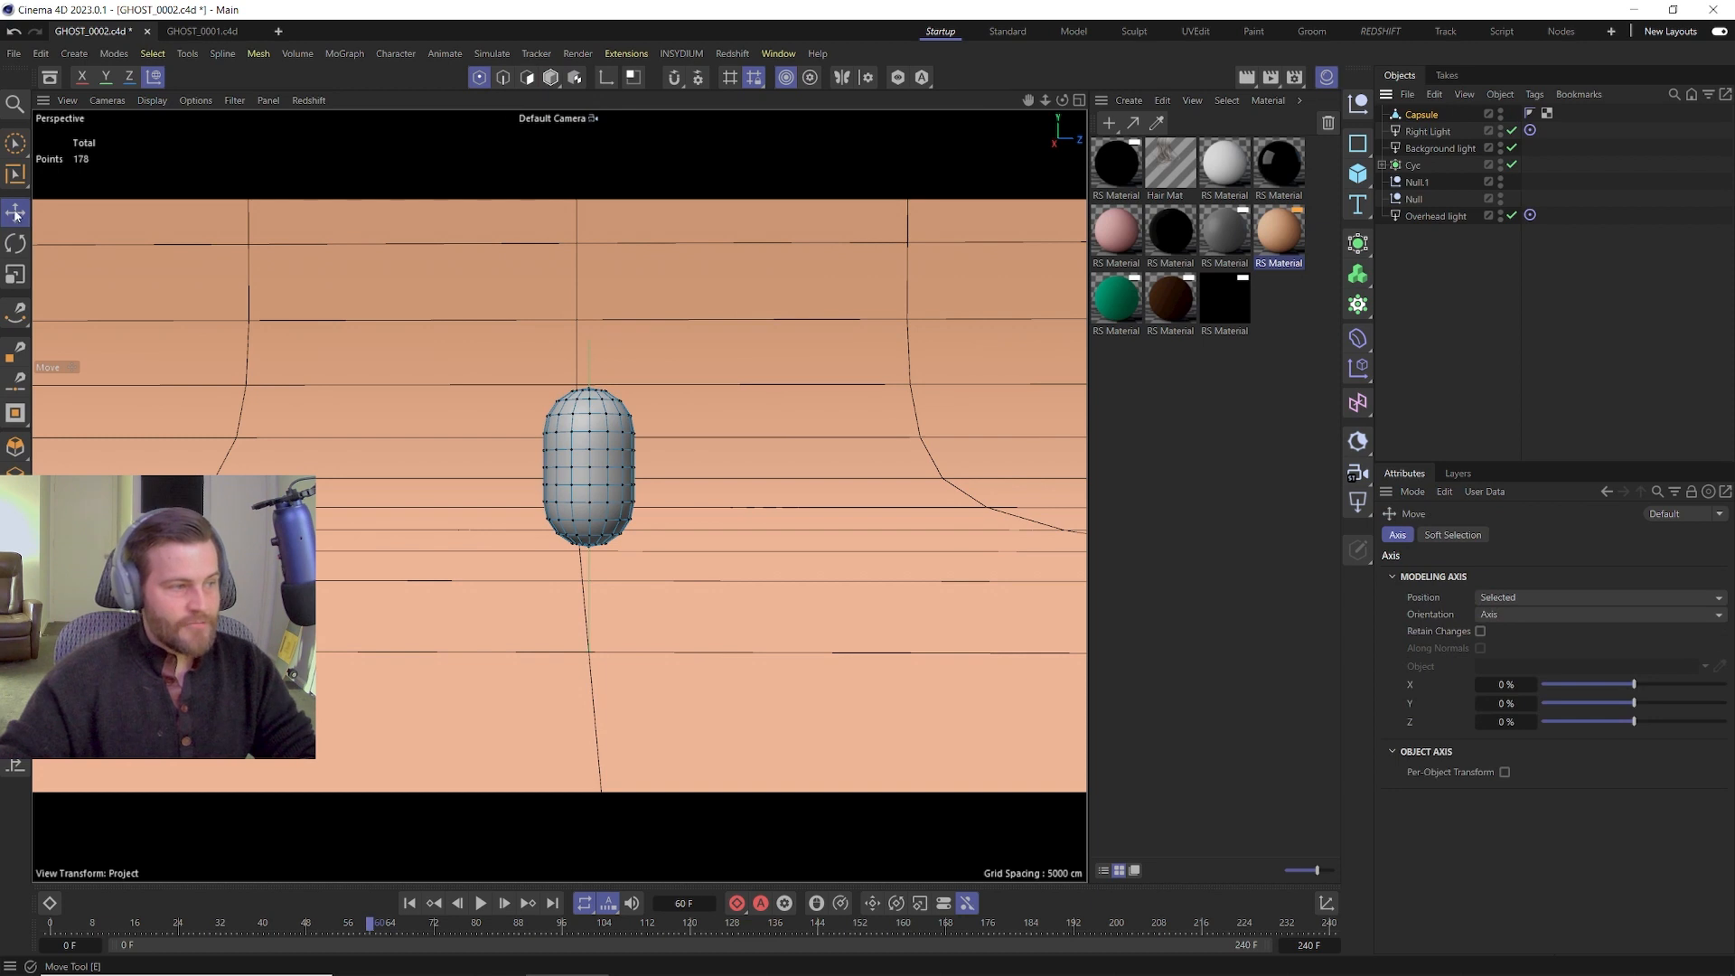
{"action": "left_click", "coordinate": [1450, 539]}
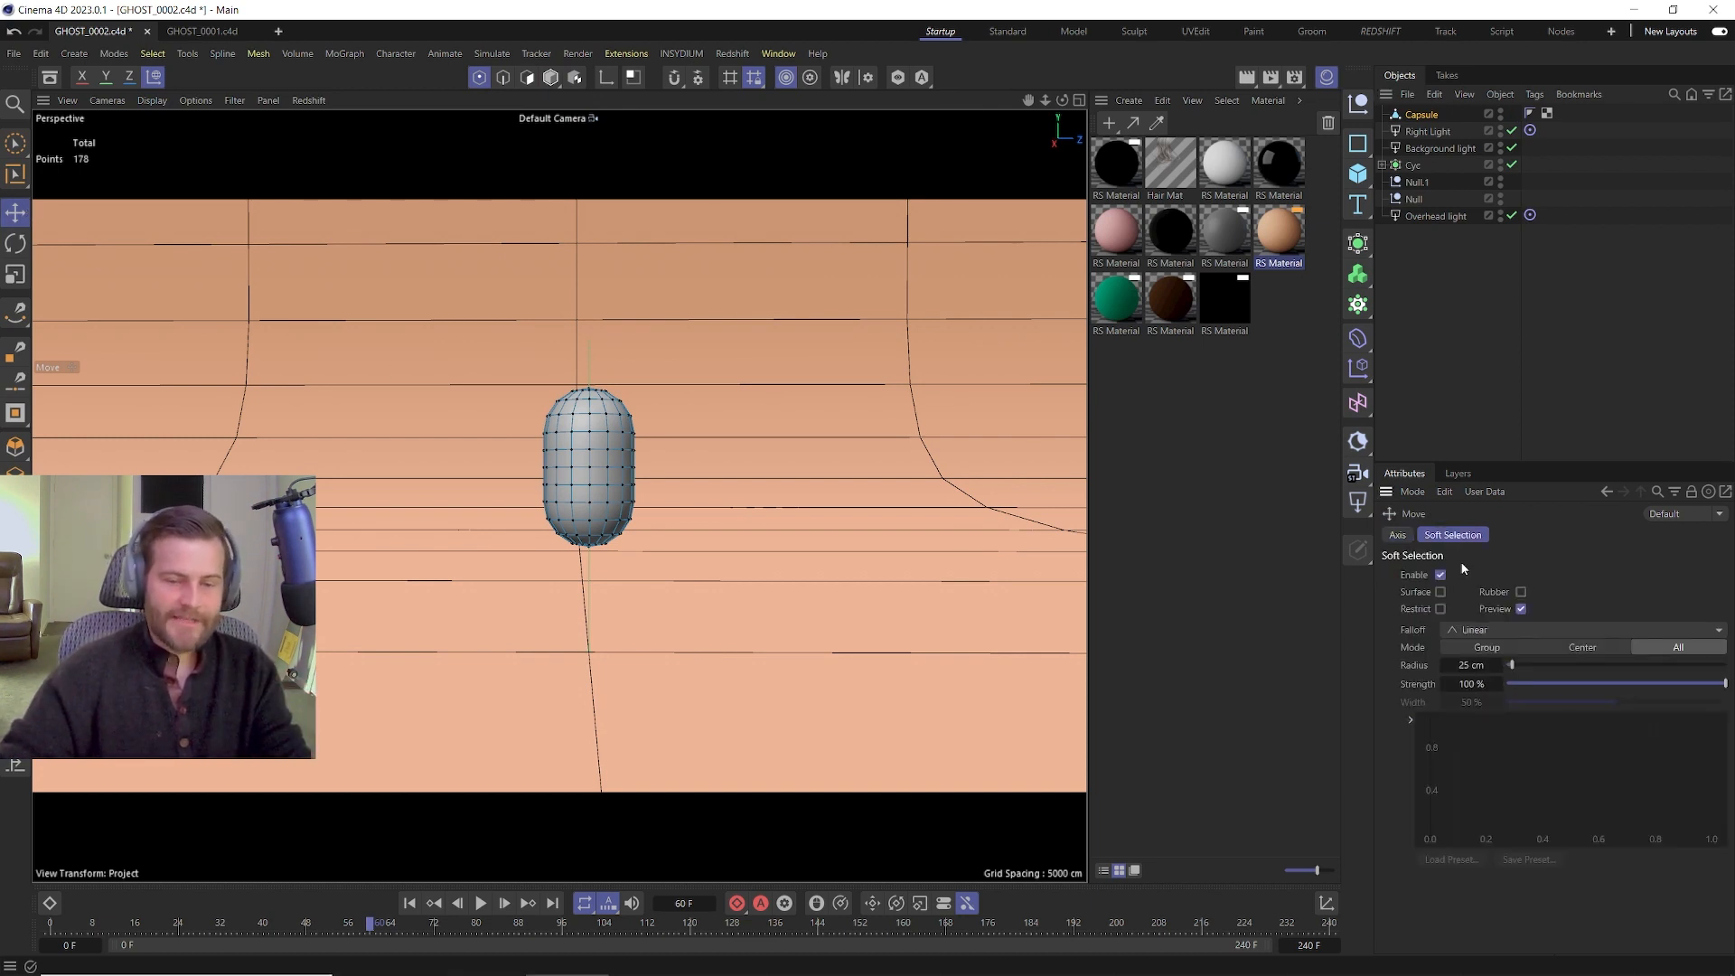
{"action": "left_click", "coordinate": [1439, 575]}
Select the single center point at the very bottom of the capsule.
{"action": "scroll", "coordinate": [605, 537], "scroll_direction": "up", "scroll_amount": 10}
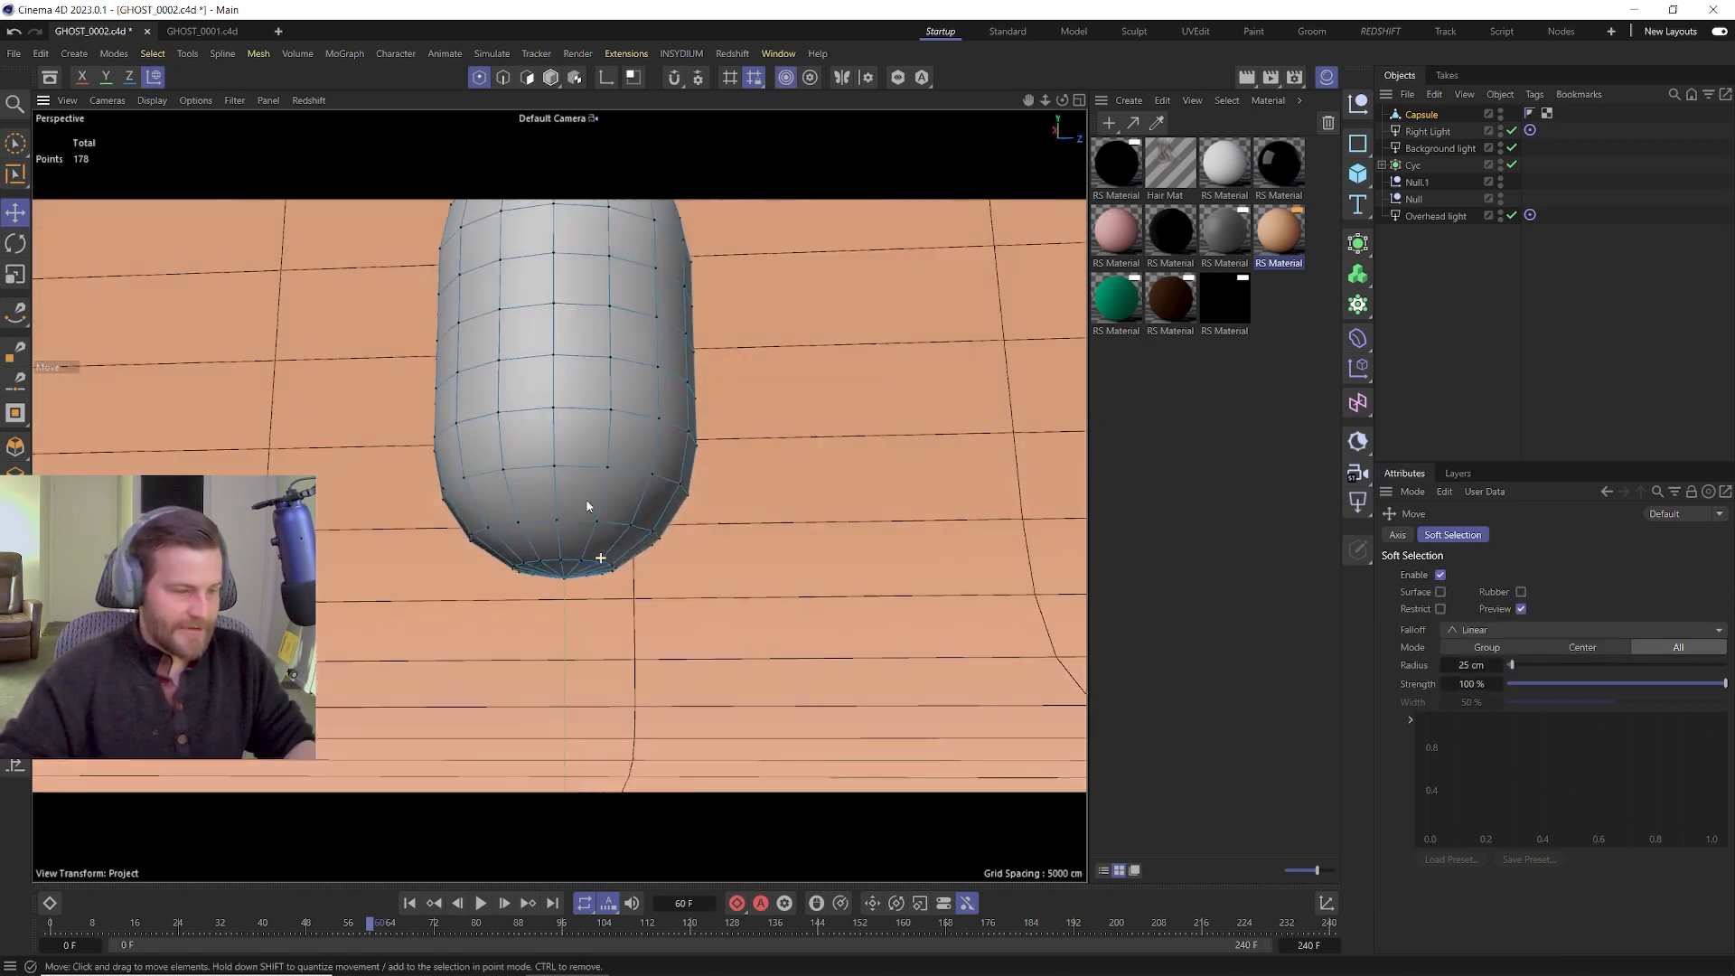
{"action": "left_click_drag", "start_coordinate": [586, 506], "coordinate": [578, 532], "text": "alt"}
{"action": "left_click", "coordinate": [566, 575]}
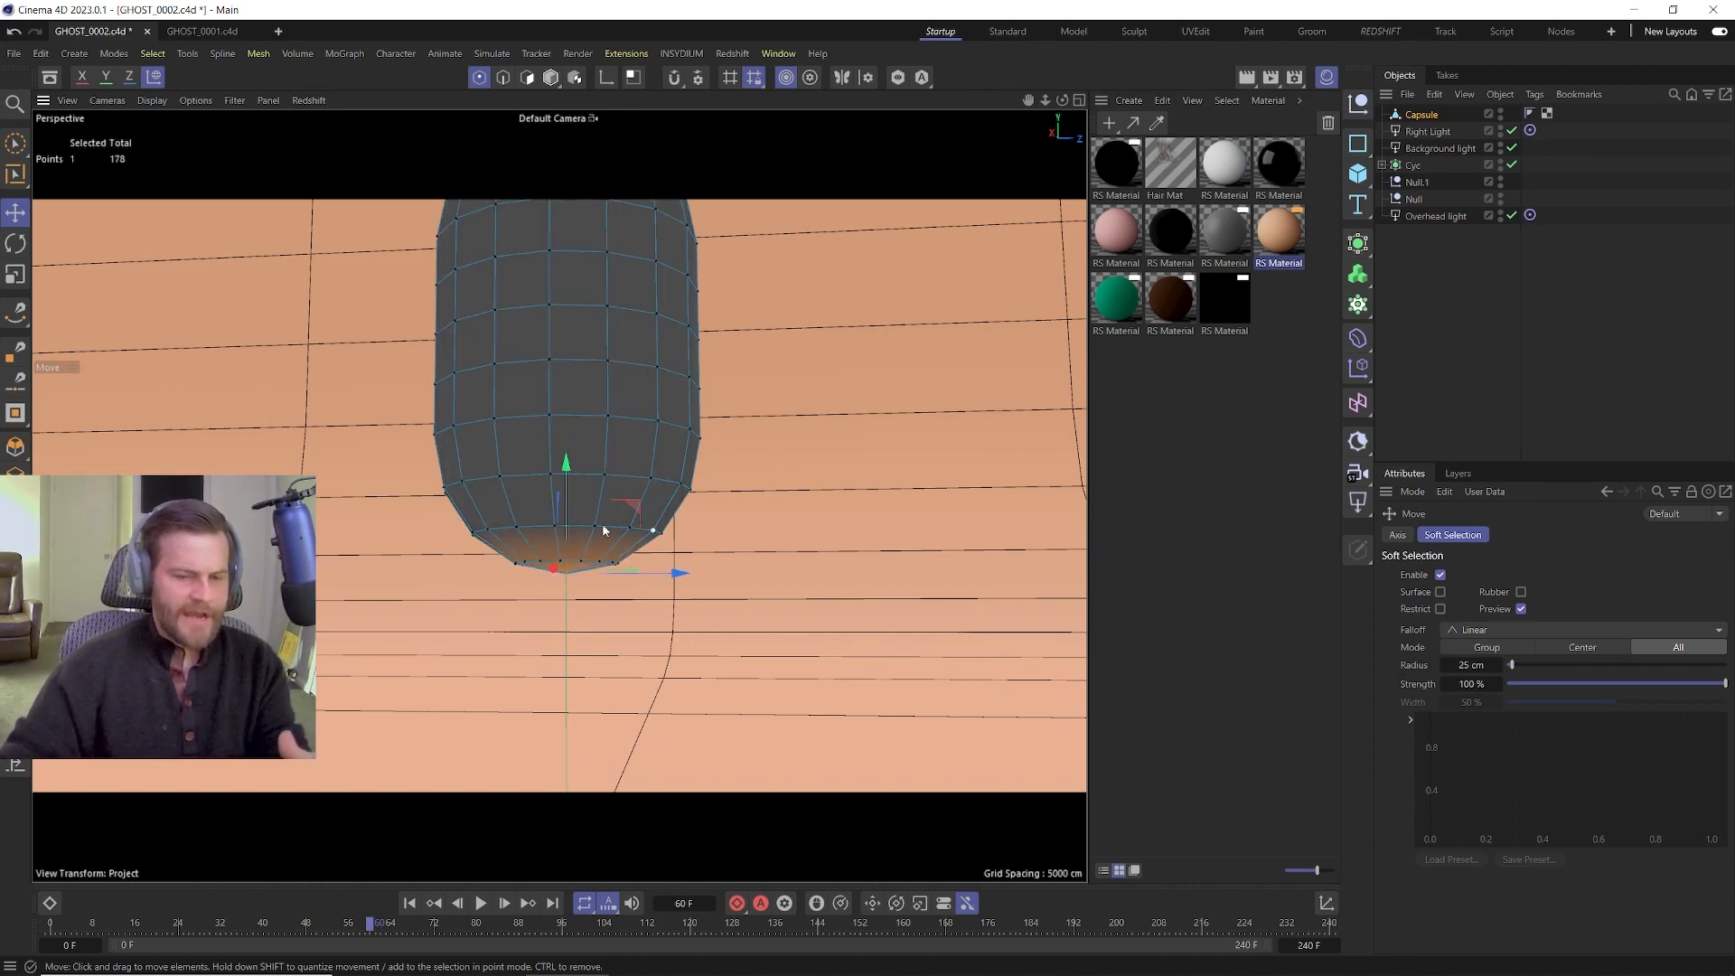
Try moving the bottom point with a soft selection radius of 287 cm, and undo the move.
{"action": "left_click_drag", "start_coordinate": [1490, 664], "coordinate": [1571, 665]}
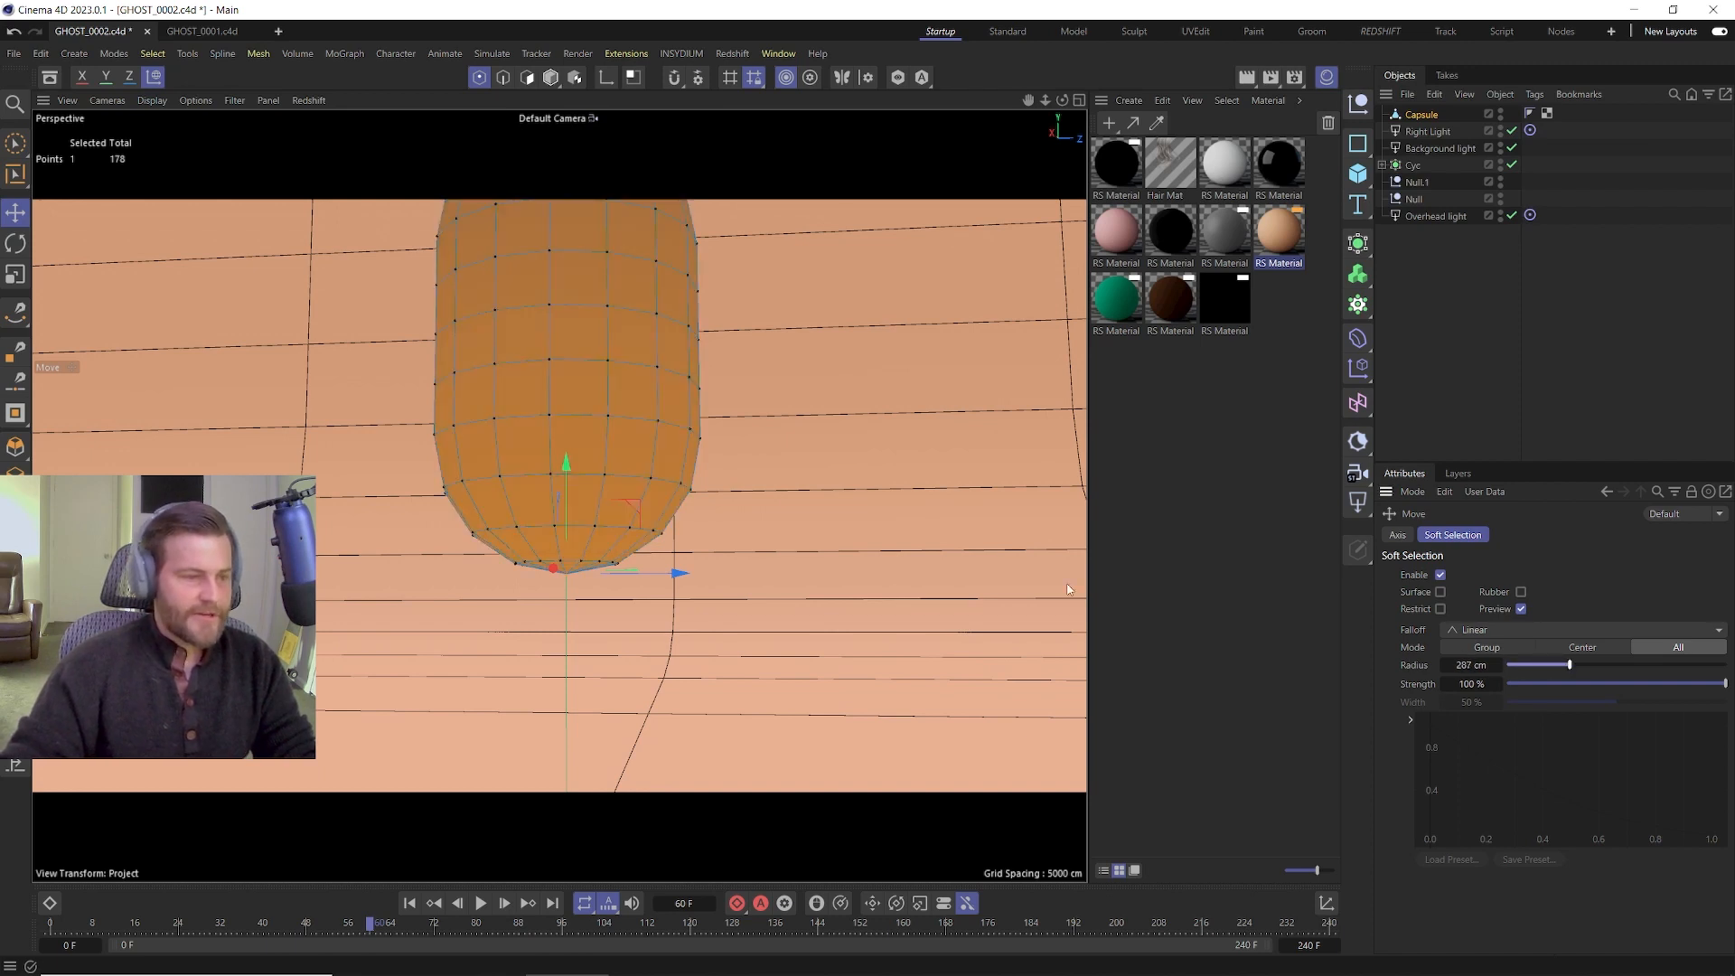
{"action": "mouse_move", "coordinate": [564, 486]}
{"action": "left_mouse_down"}
{"action": "mouse_move", "coordinate": [566, 409]}
{"action": "mouse_move", "coordinate": [567, 474]}
{"action": "left_mouse_up"}
{"action": "key", "text": "ctrl+z"}
Try pushing the bottom point up into the capsule with a 67 cm soft selection radius, and undo the moves.
{"action": "left_click_drag", "start_coordinate": [1569, 665], "coordinate": [1521, 665]}
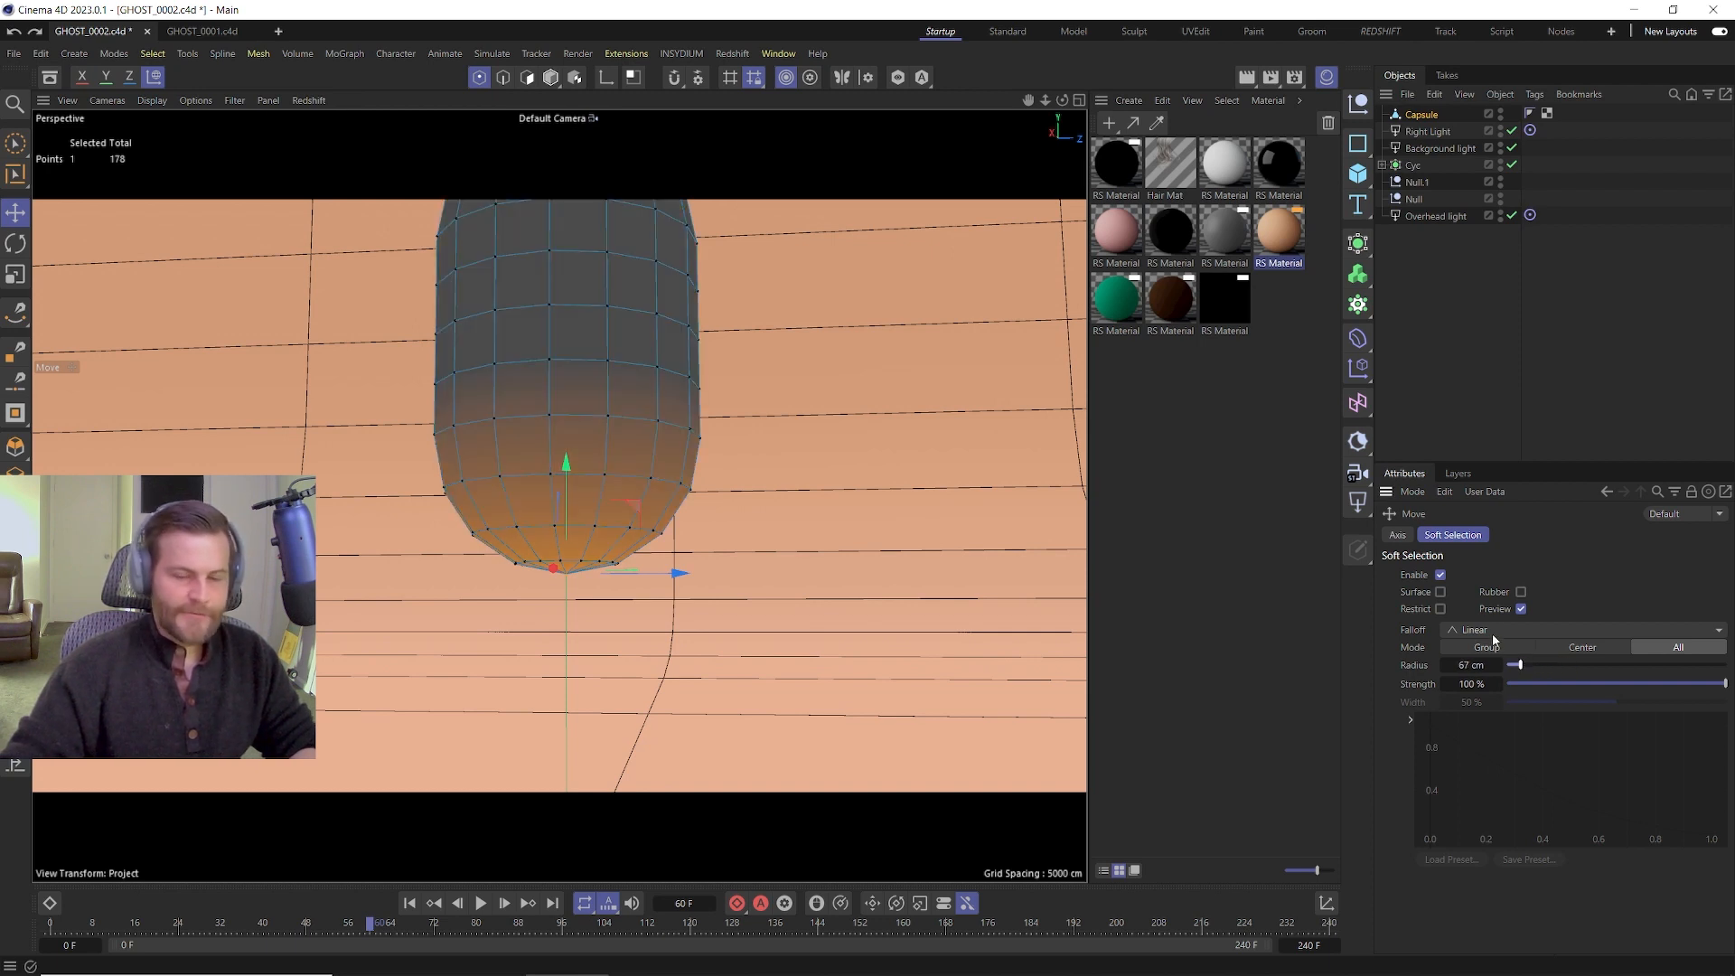
{"action": "left_click_drag", "start_coordinate": [567, 465], "coordinate": [577, 319]}
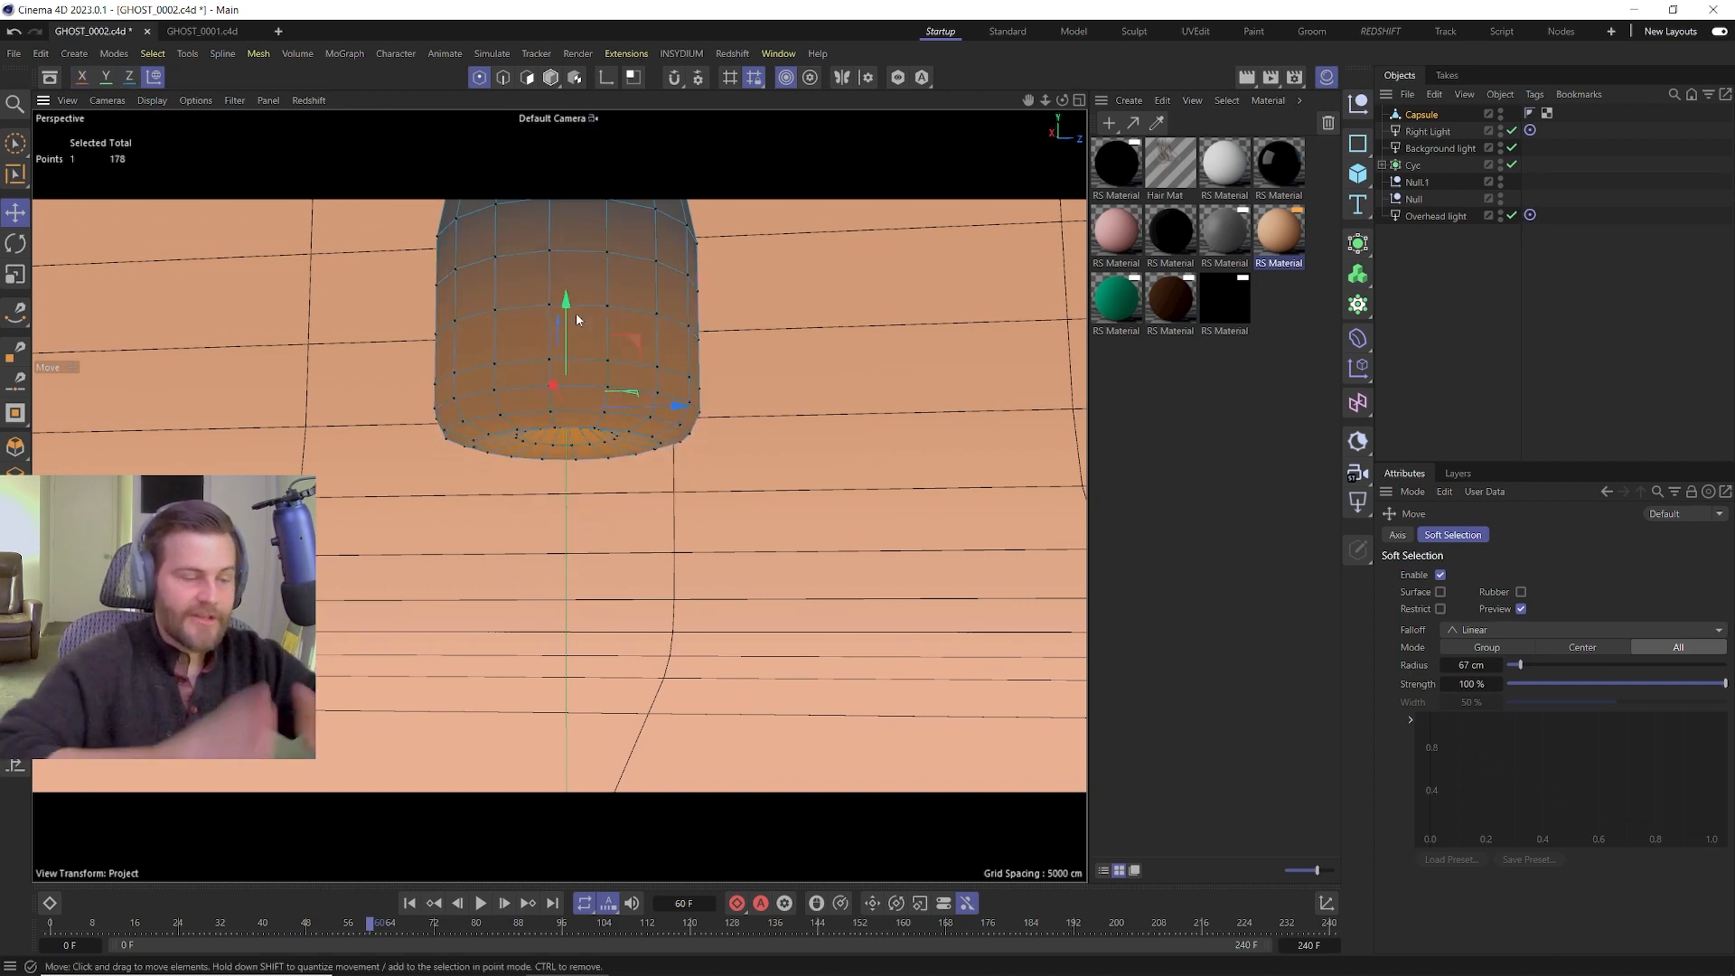
{"action": "left_click_drag", "start_coordinate": [577, 319], "coordinate": [542, 208]}
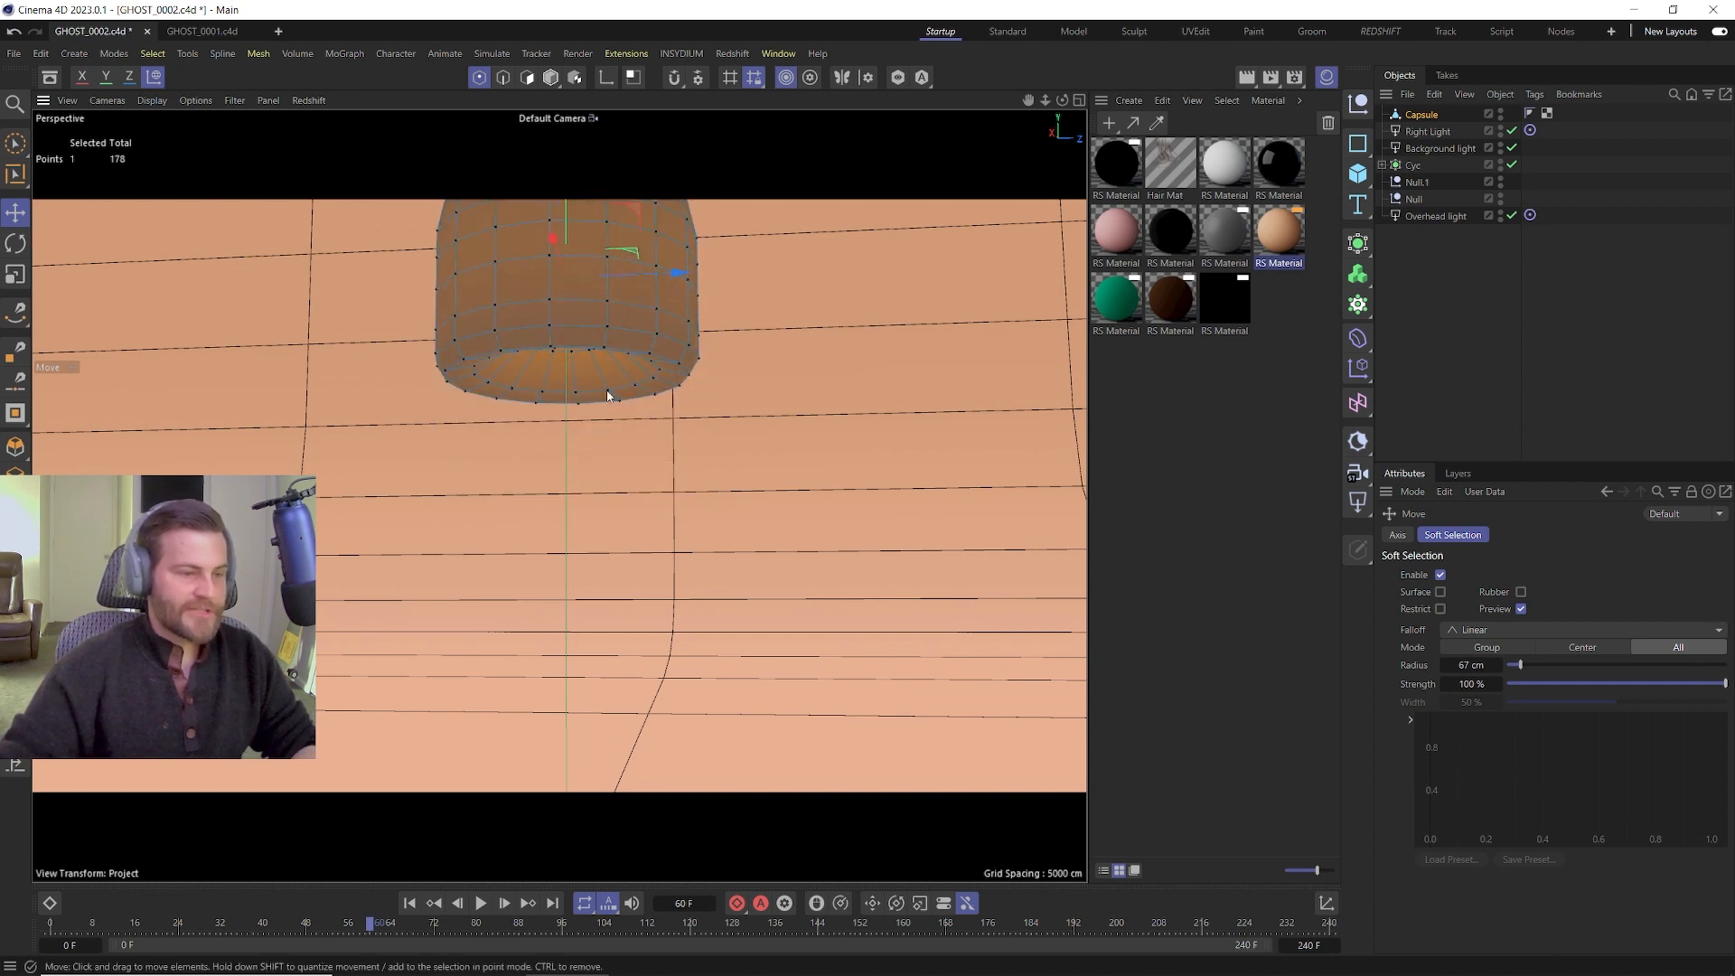
{"action": "key", "text": "ctrl+z"}
{"action": "key", "text": "ctrl+z"}
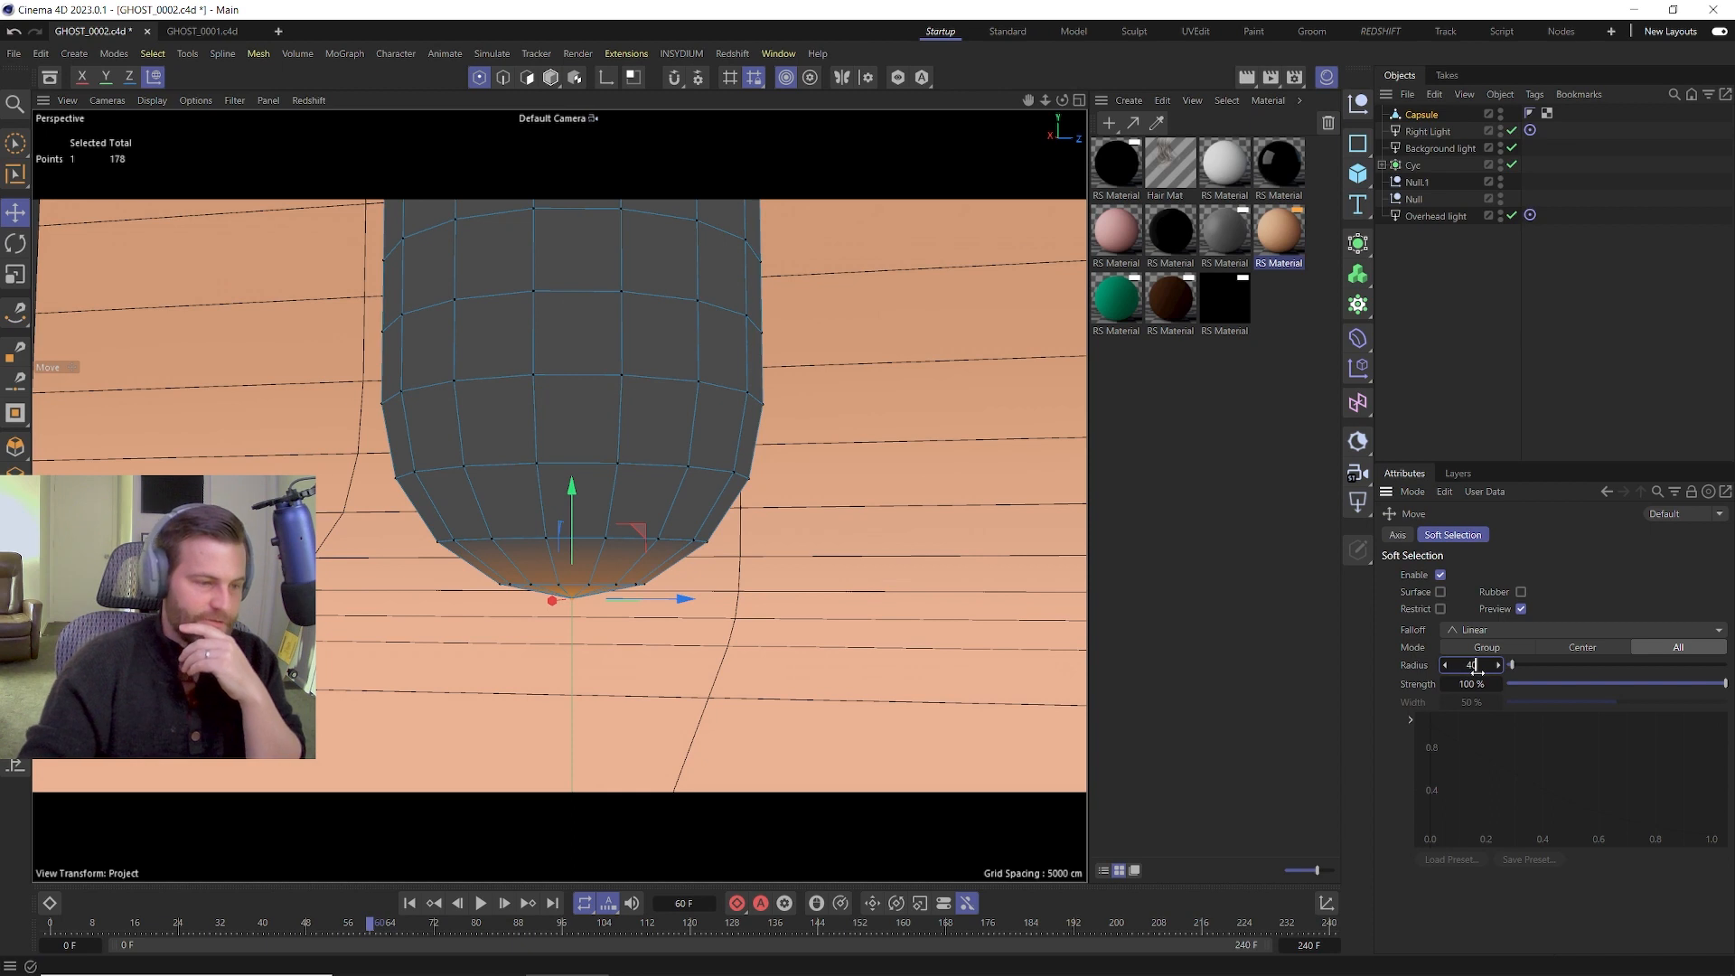
Set the soft selection radius to 40 cm and push the bottom point up to hollow the capsule's underside.
{"action": "left_click_drag", "start_coordinate": [1464, 665], "coordinate": [1476, 665]}
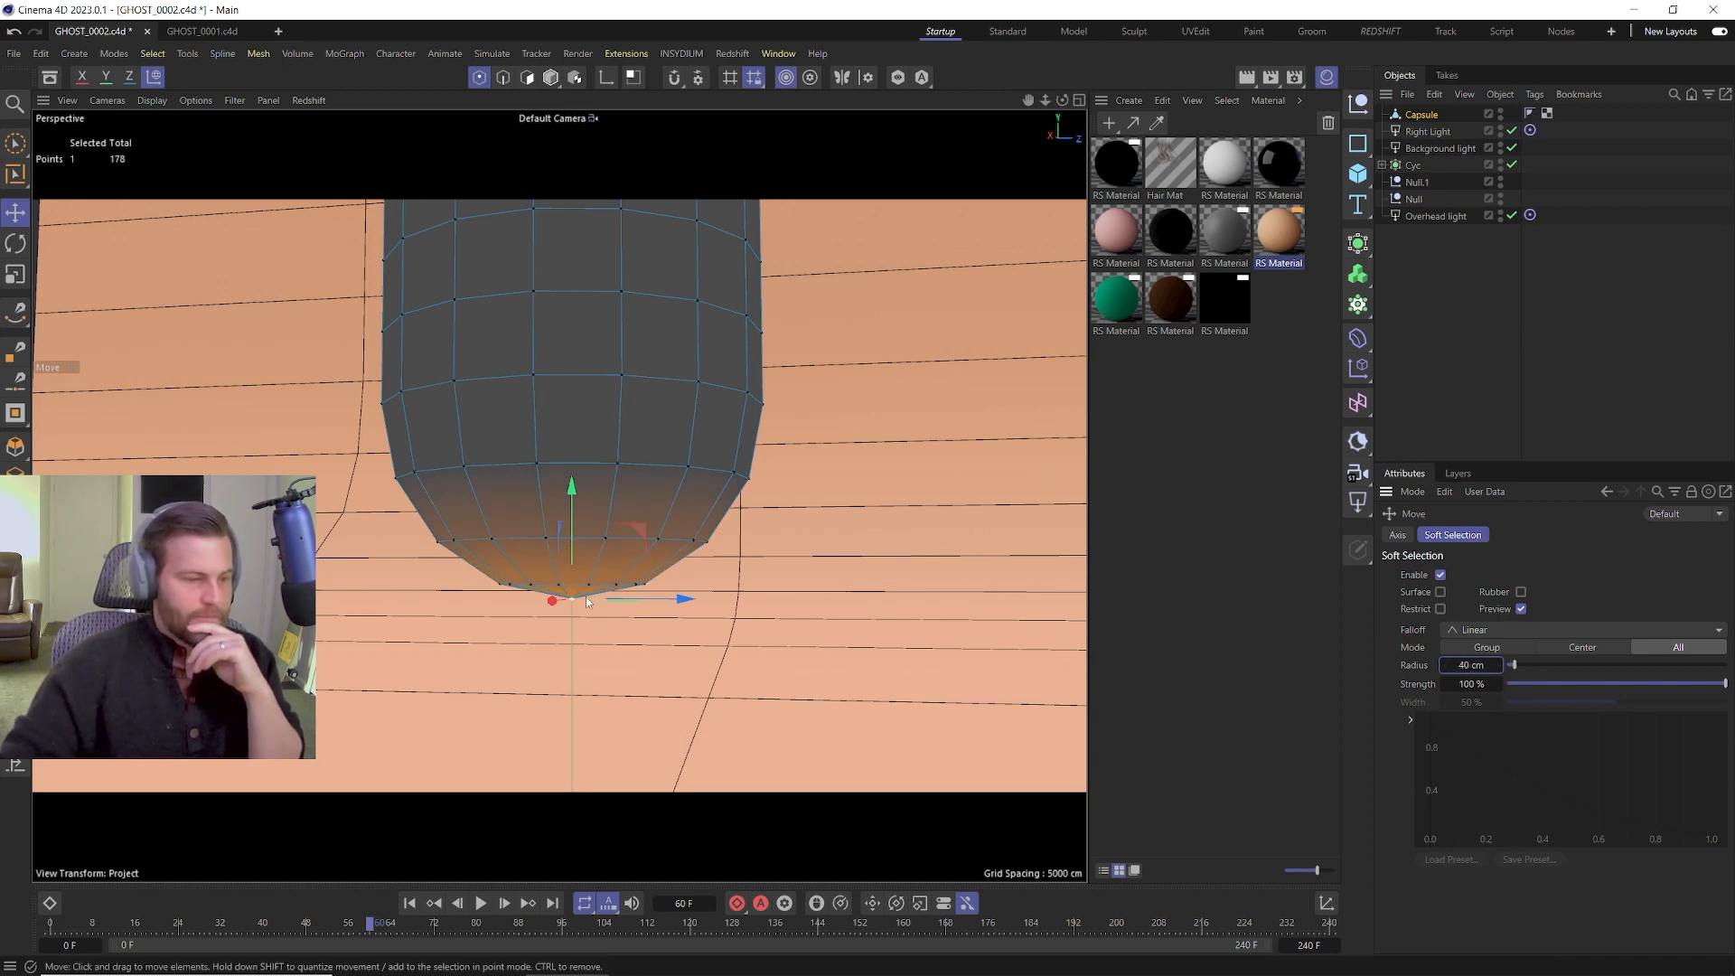
{"action": "left_click_drag", "start_coordinate": [564, 533], "coordinate": [560, 306]}
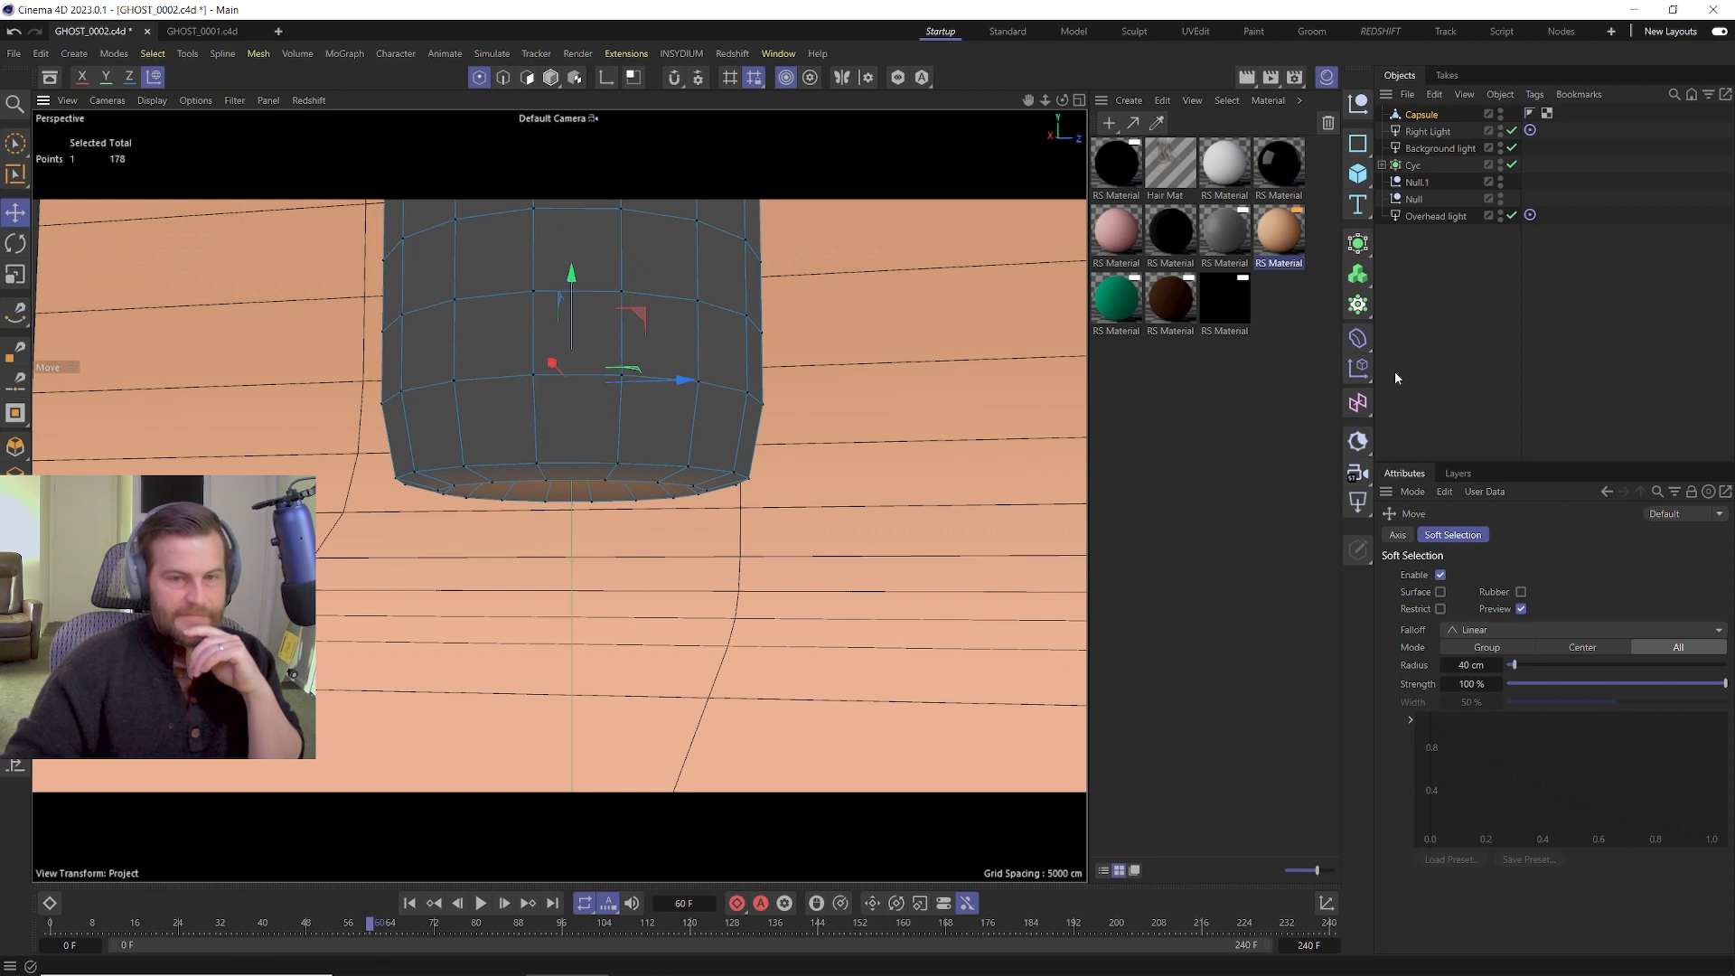
Set the soft selection radius to 25 cm and select two opposite points on the capsule's bottom rim.
{"action": "double_click", "coordinate": [1470, 665]}
{"action": "type", "text": "25"}
{"action": "key", "text": "Return"}
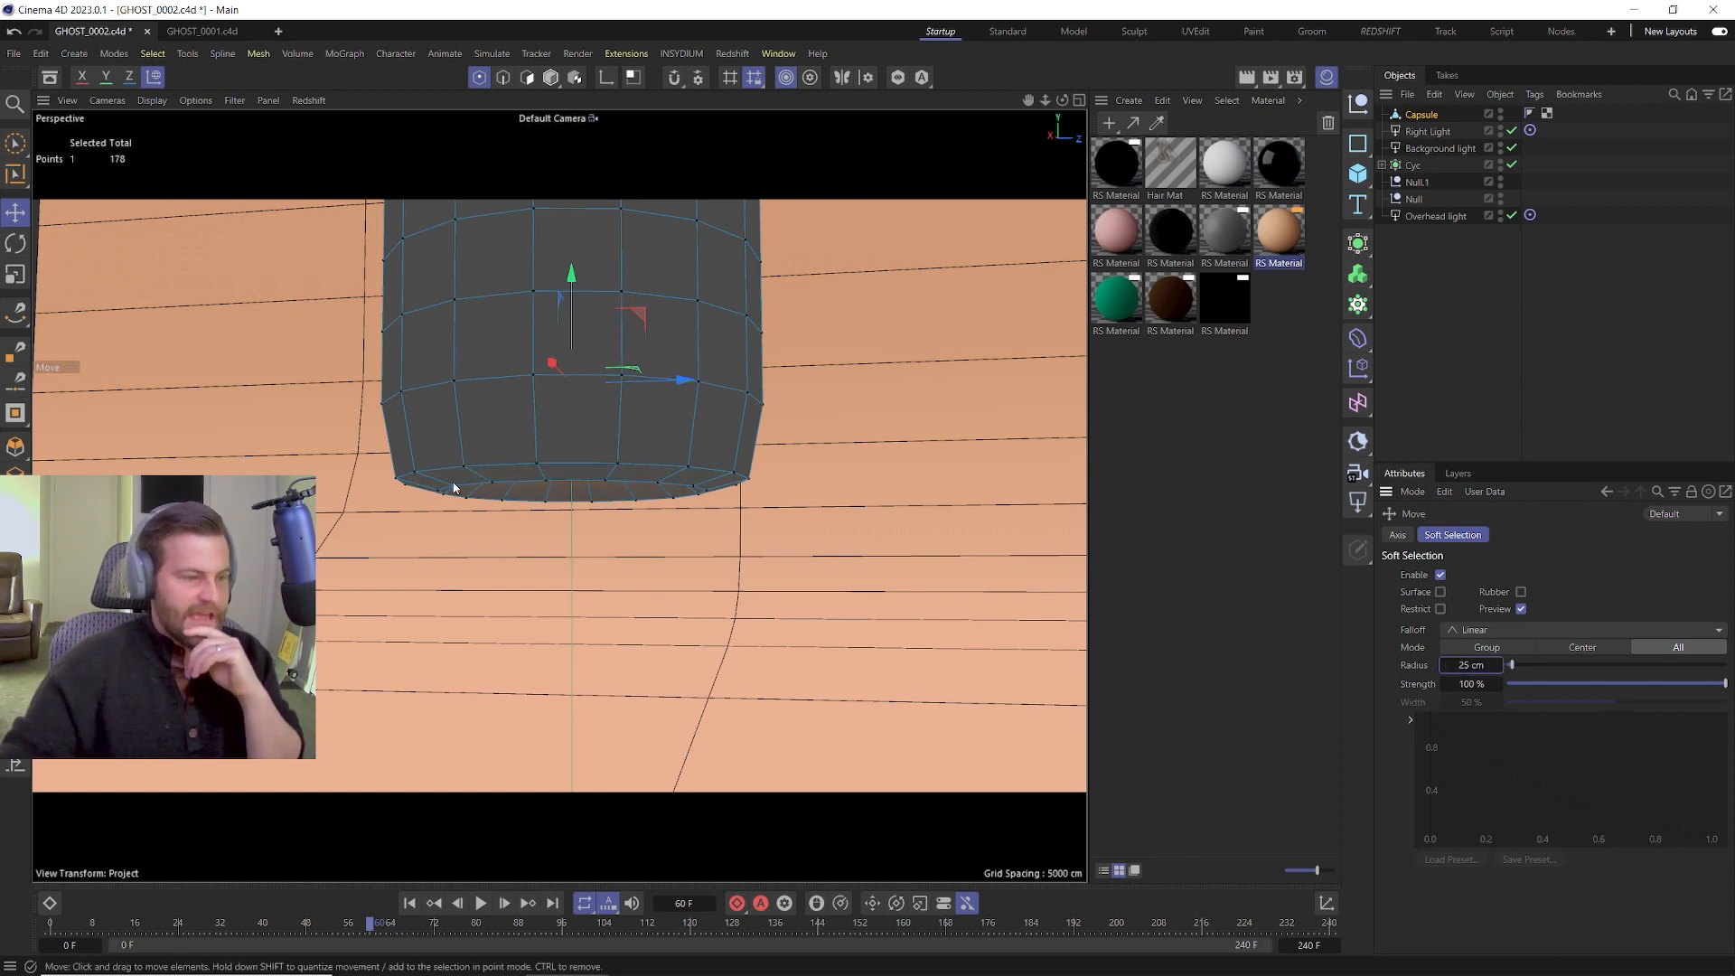
{"action": "left_click", "coordinate": [414, 469]}
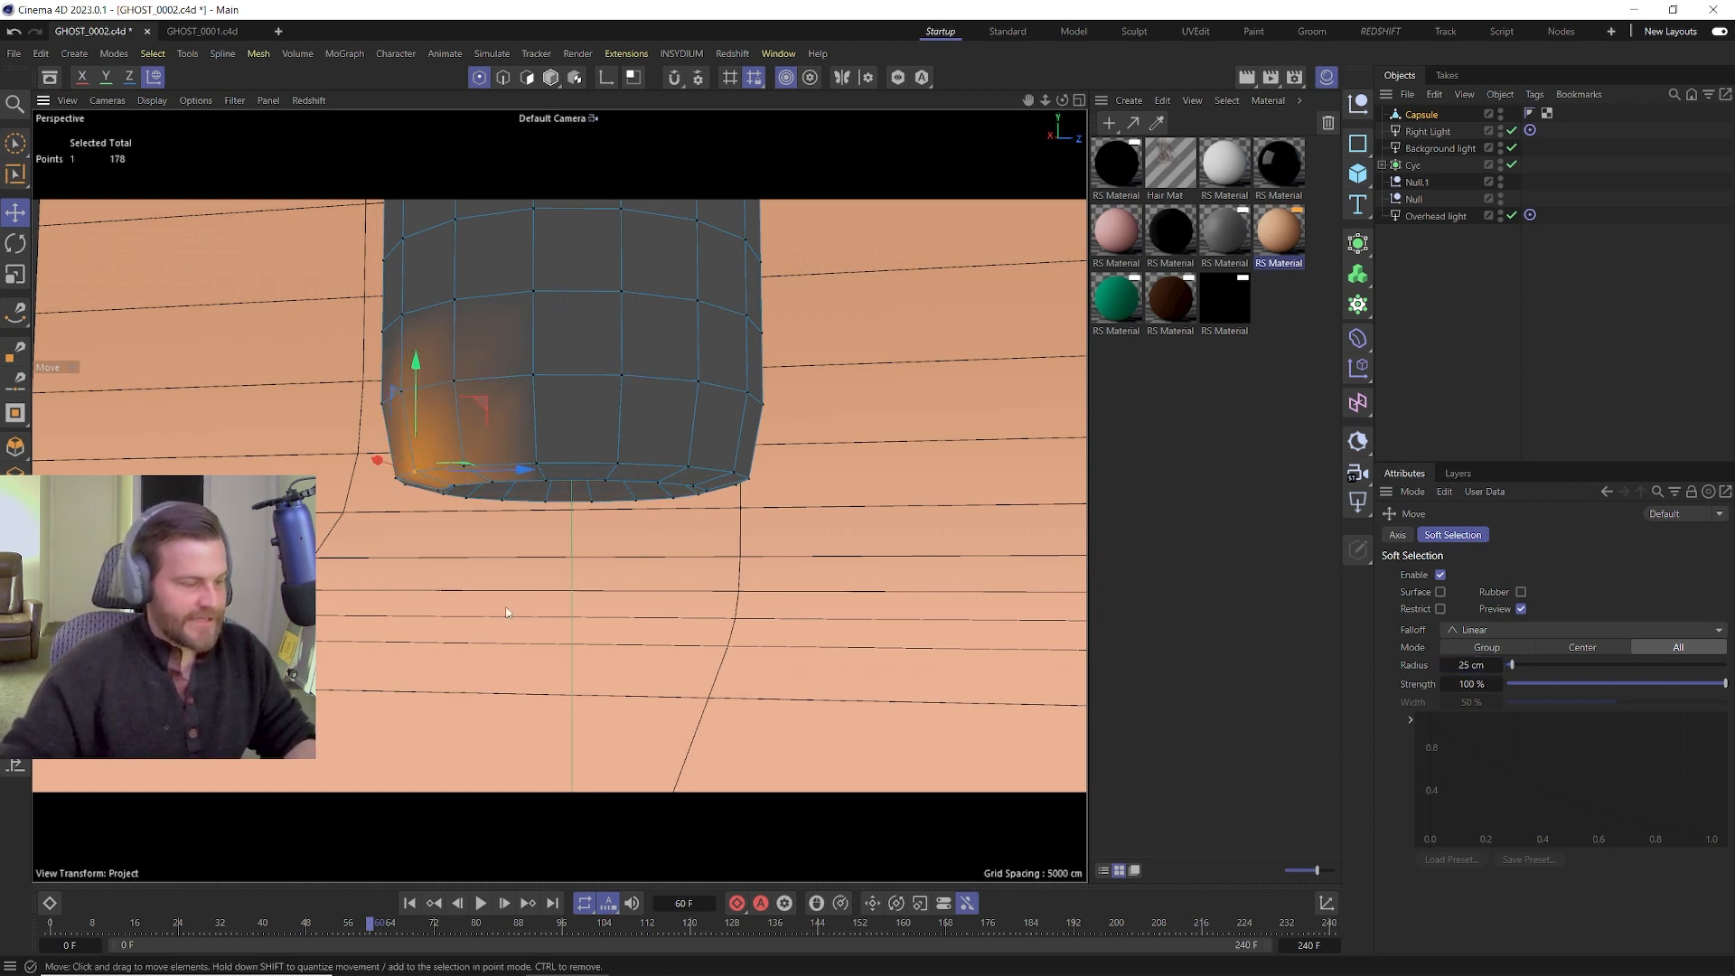
{"action": "left_click", "coordinate": [733, 473], "text": "shift"}
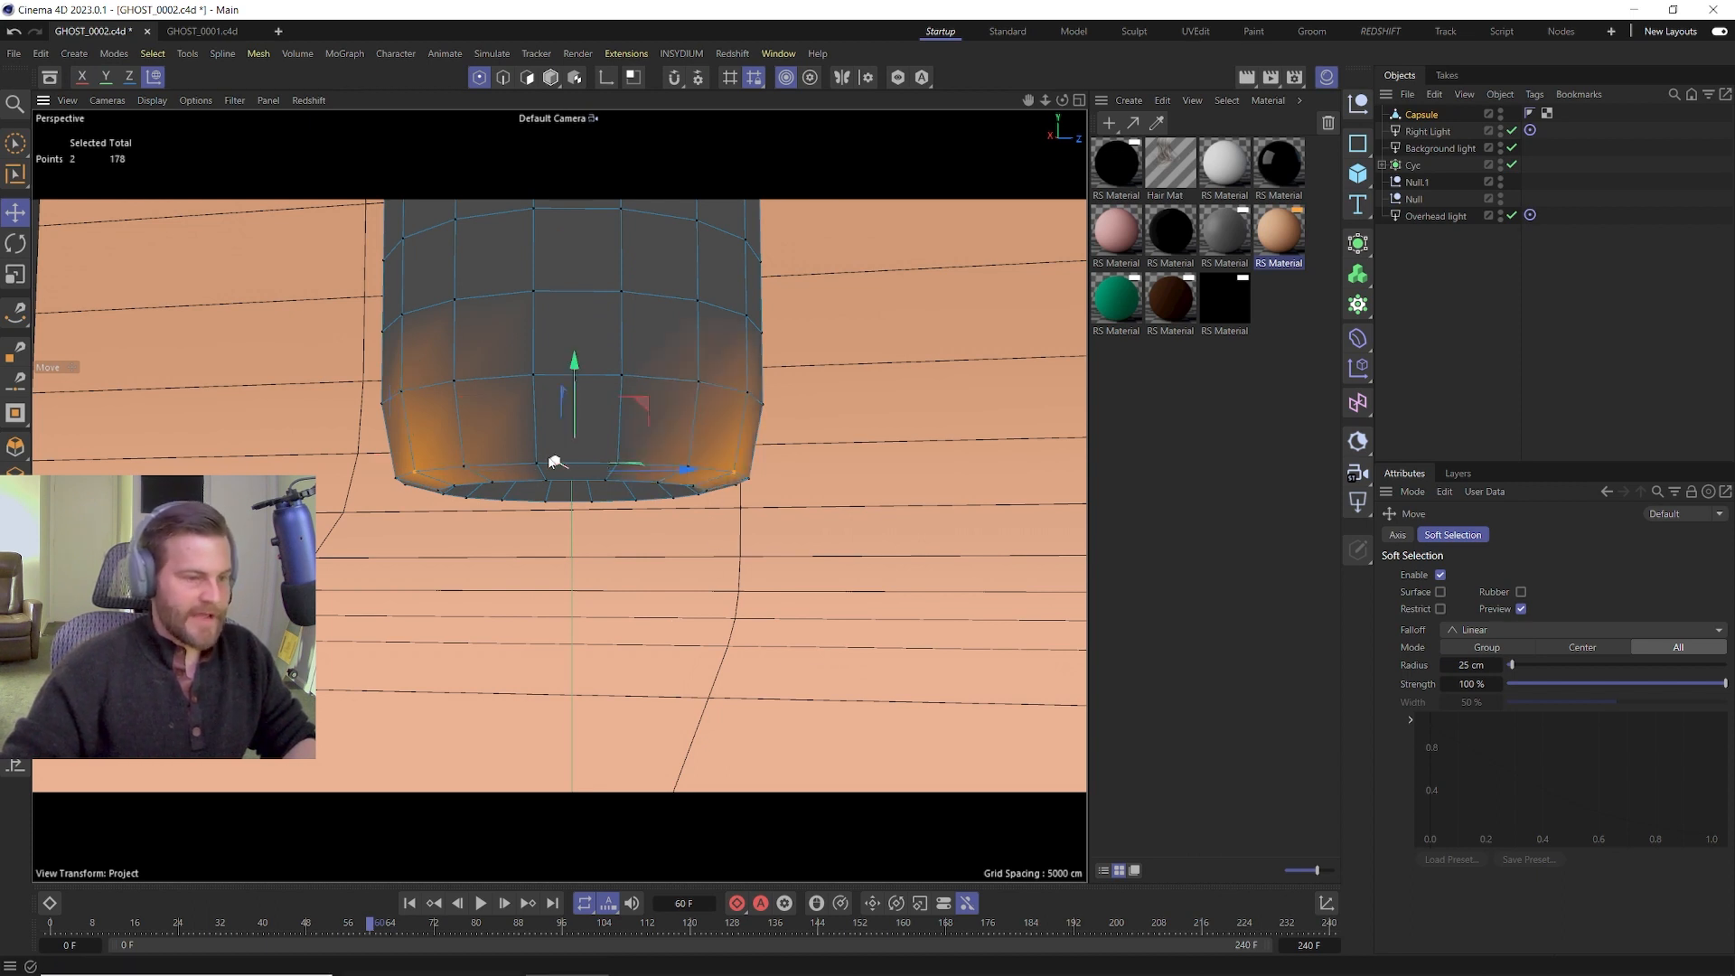
Add the two matching points on the far side of the rim and pull all four down into pointed lobes.
{"action": "left_click_drag", "start_coordinate": [726, 430], "coordinate": [649, 457], "text": "alt"}
{"action": "left_click", "coordinate": [716, 492], "text": "shift"}
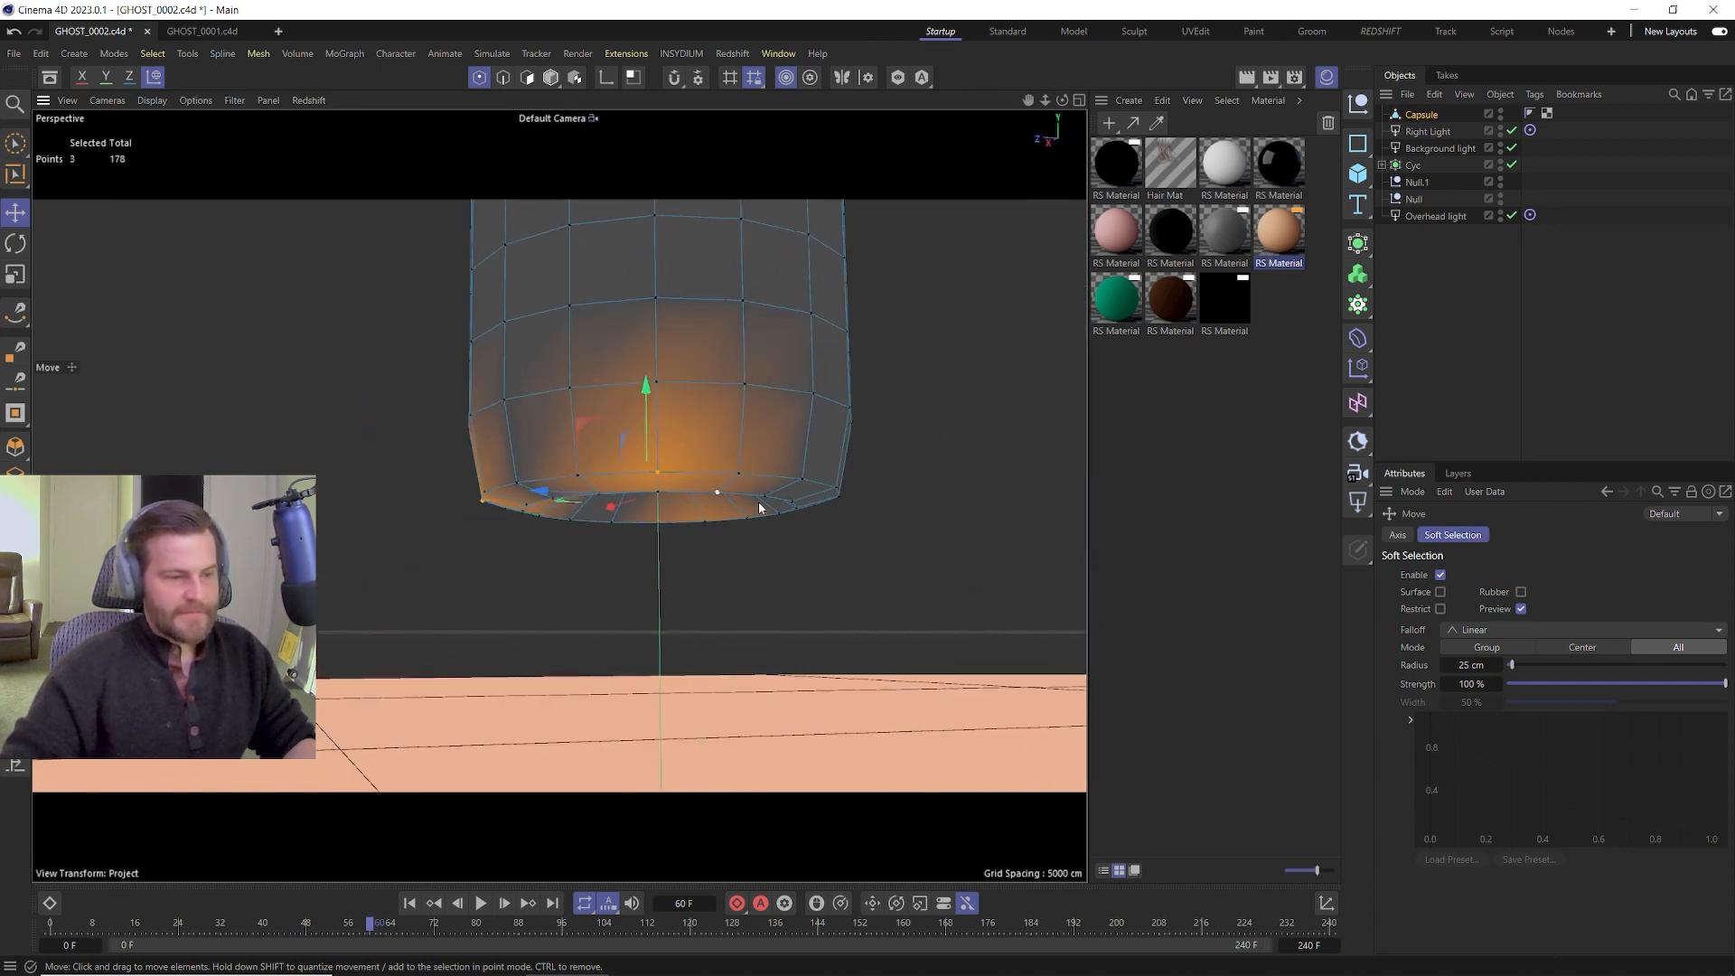
{"action": "left_click_drag", "start_coordinate": [800, 442], "coordinate": [895, 466], "text": "alt"}
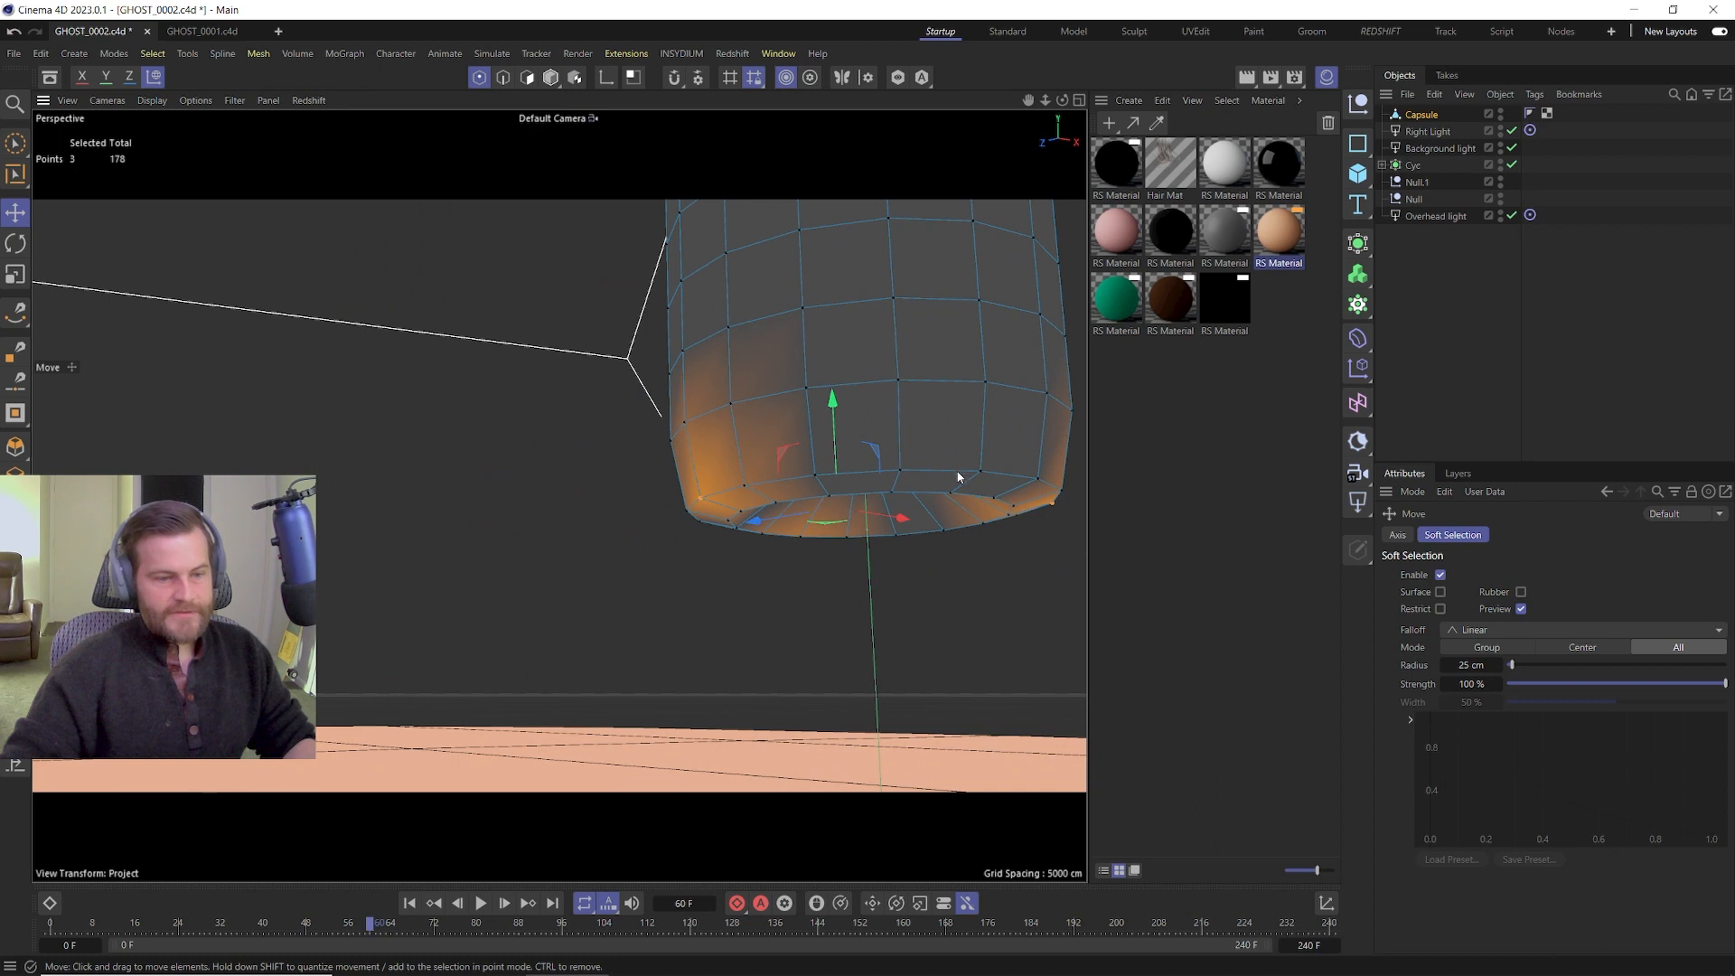
{"action": "left_click", "coordinate": [899, 471], "text": "shift"}
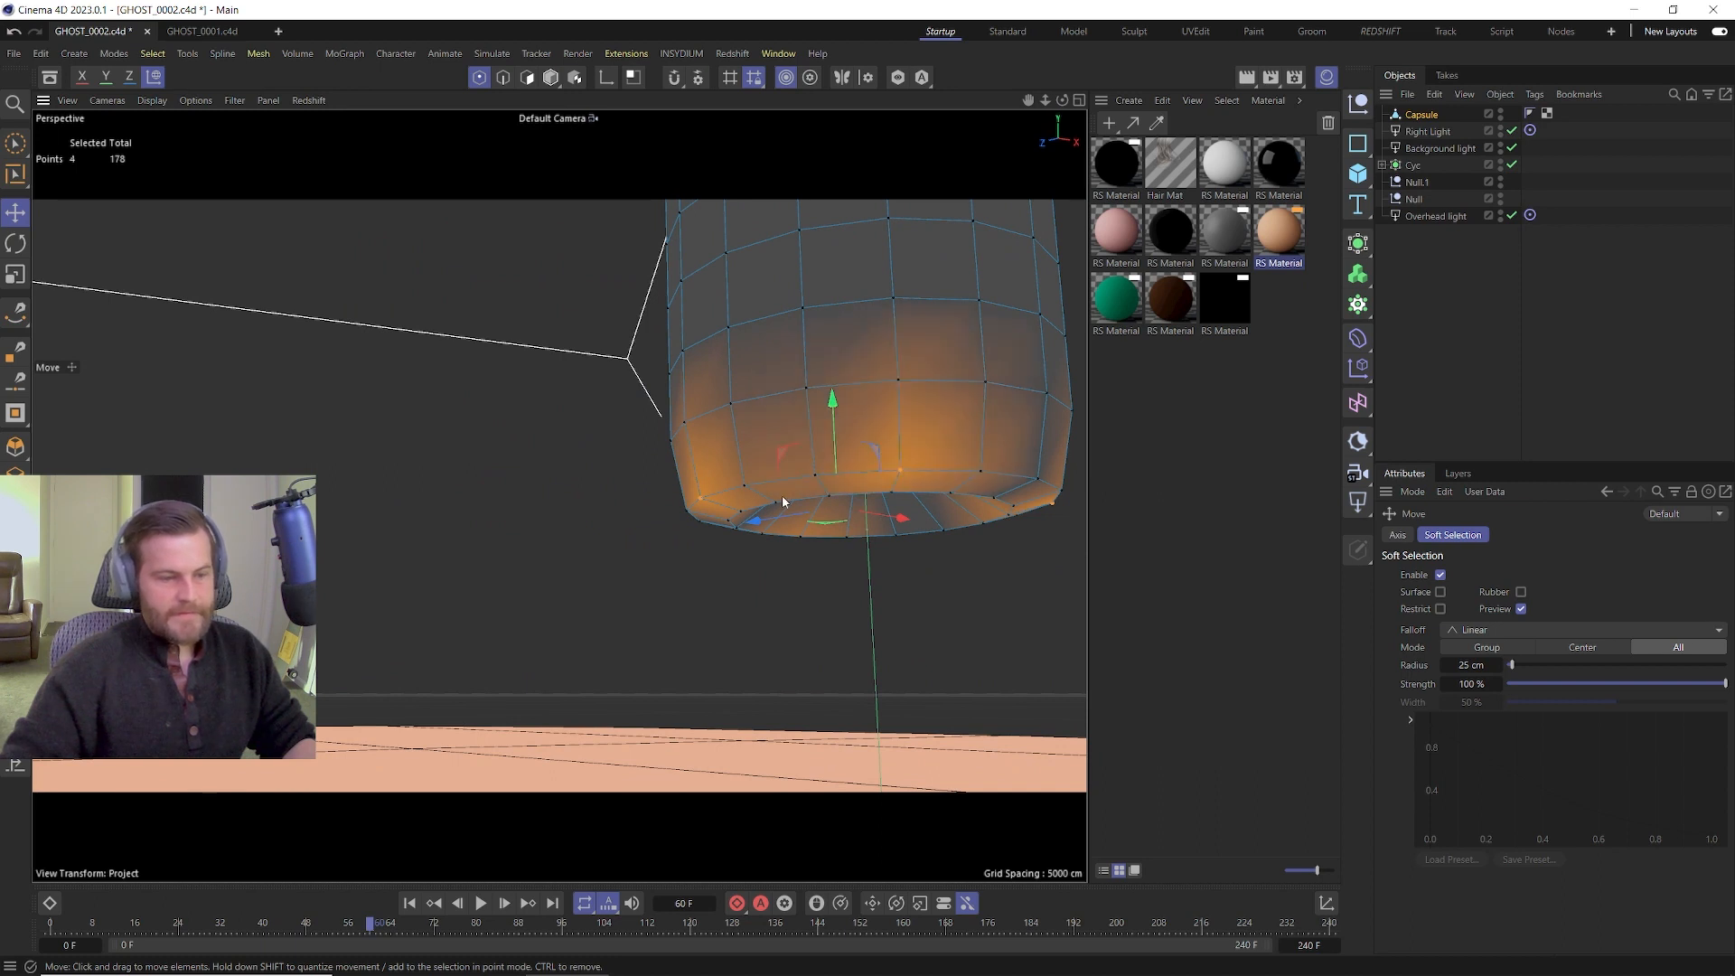
{"action": "left_click_drag", "start_coordinate": [971, 447], "coordinate": [569, 470], "text": "alt"}
{"action": "left_click_drag", "start_coordinate": [460, 451], "coordinate": [467, 488]}
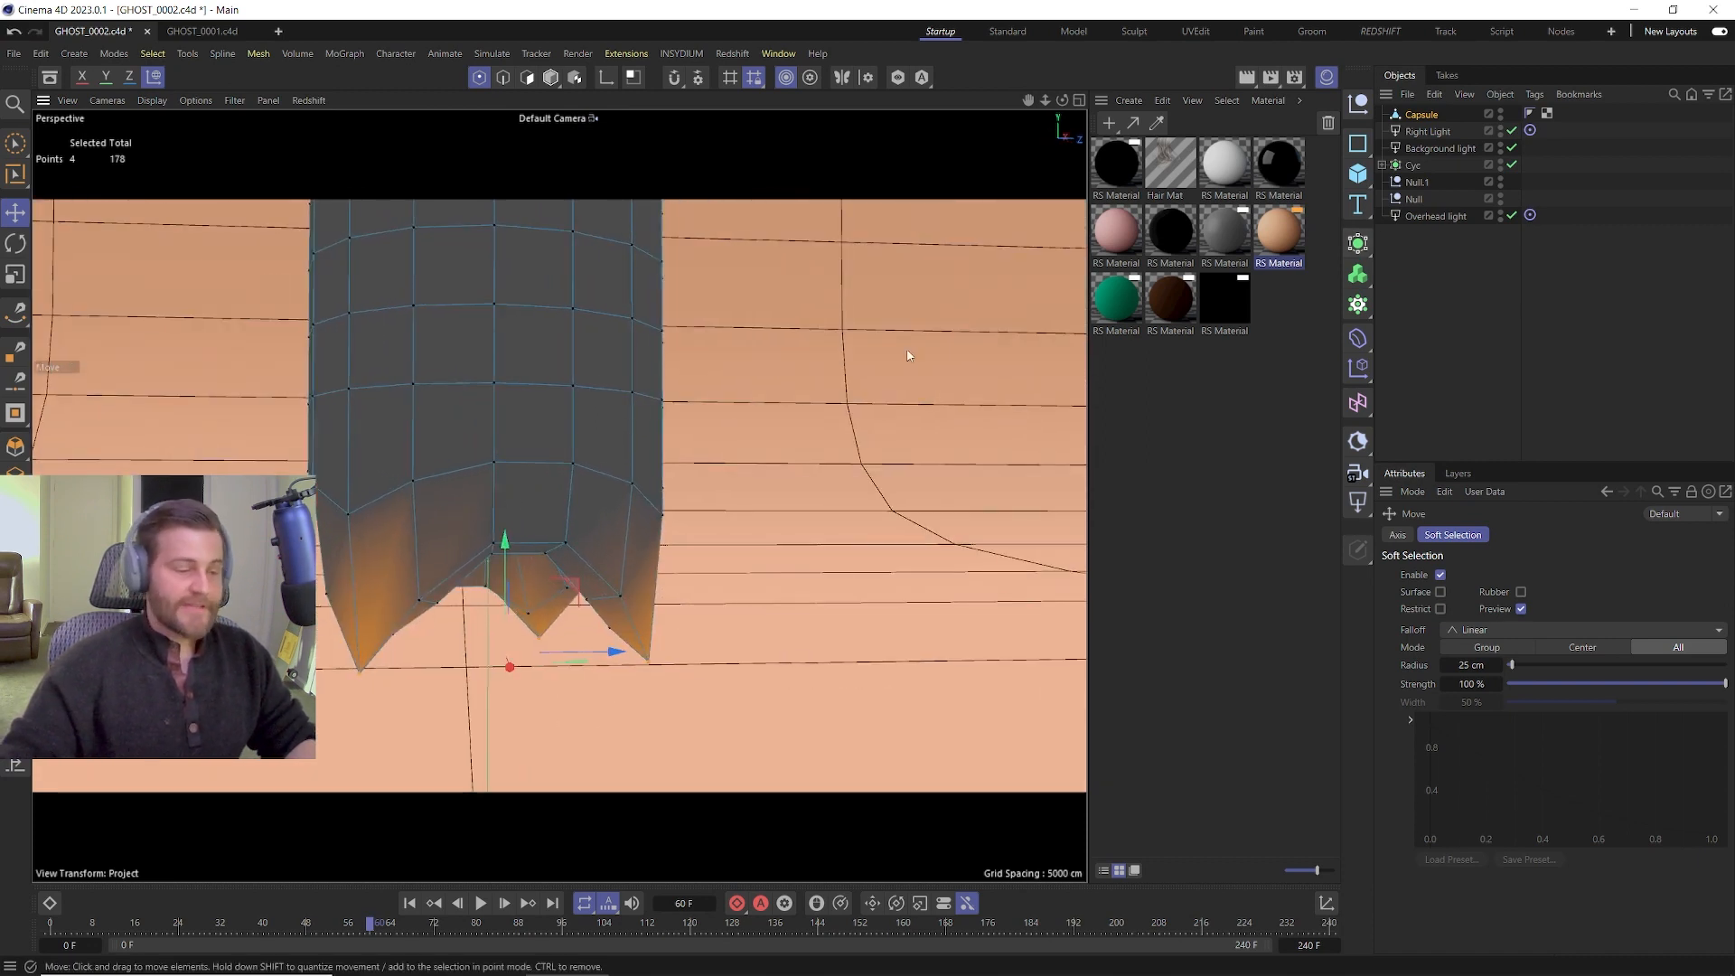
Return to model mode and place the capsule under a Subdivision Surface.
{"action": "left_click", "coordinate": [550, 77]}
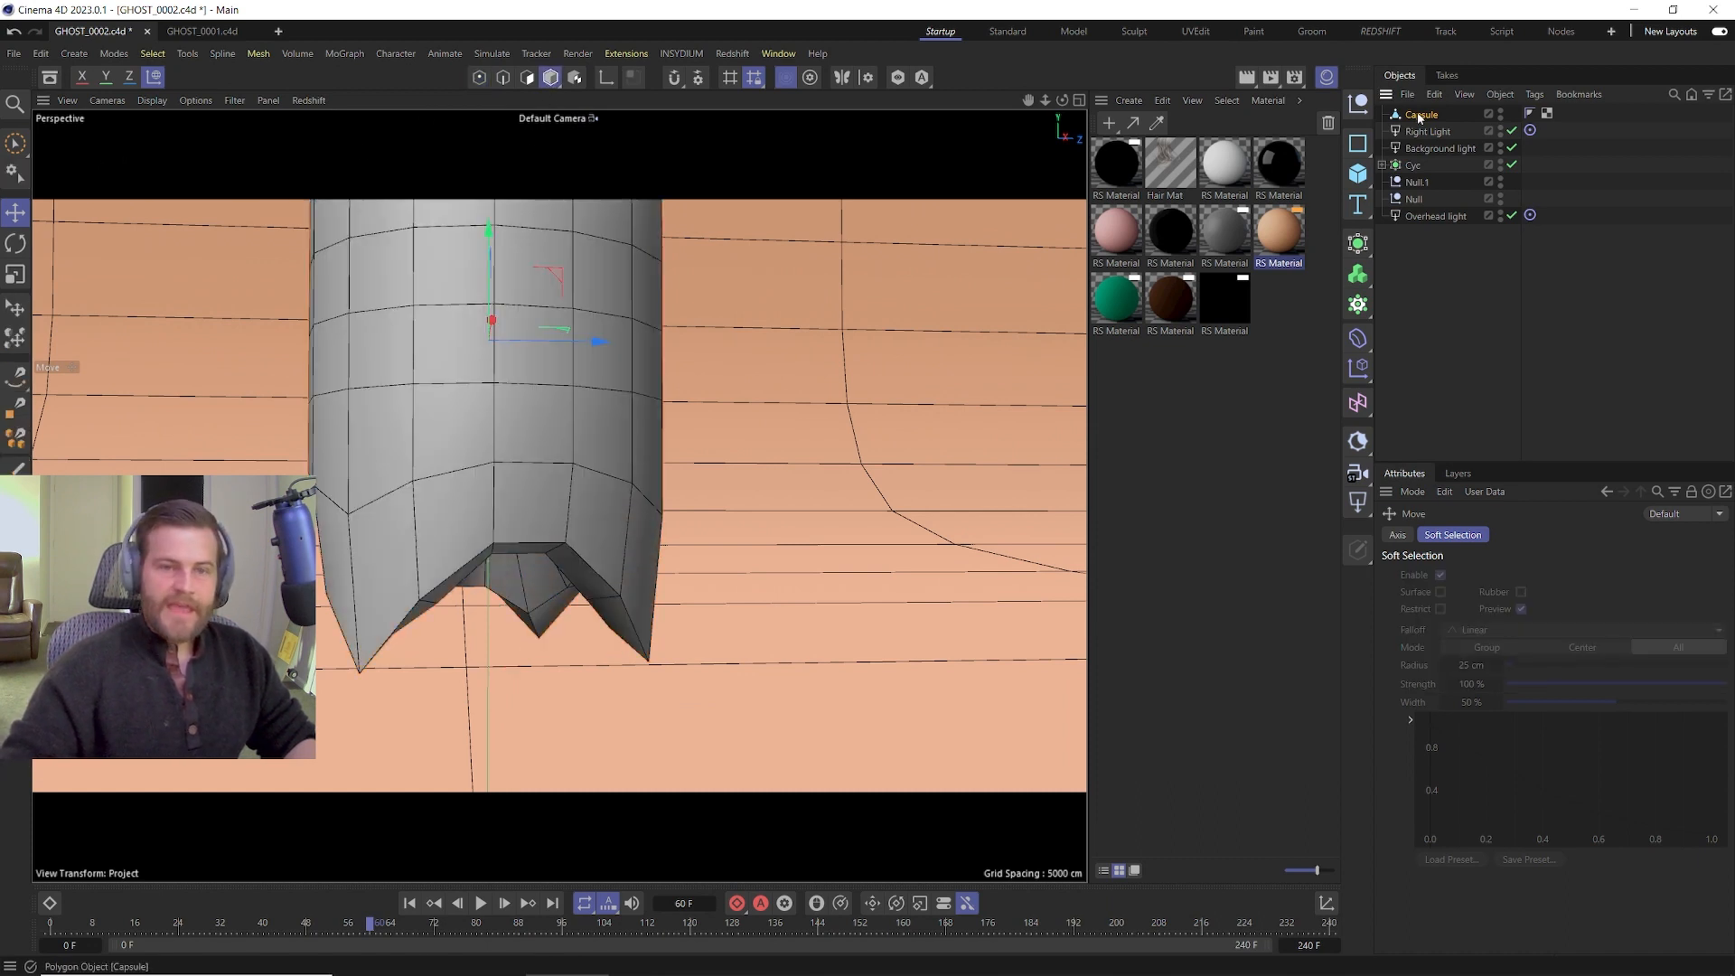
{"action": "left_click", "coordinate": [504, 418]}
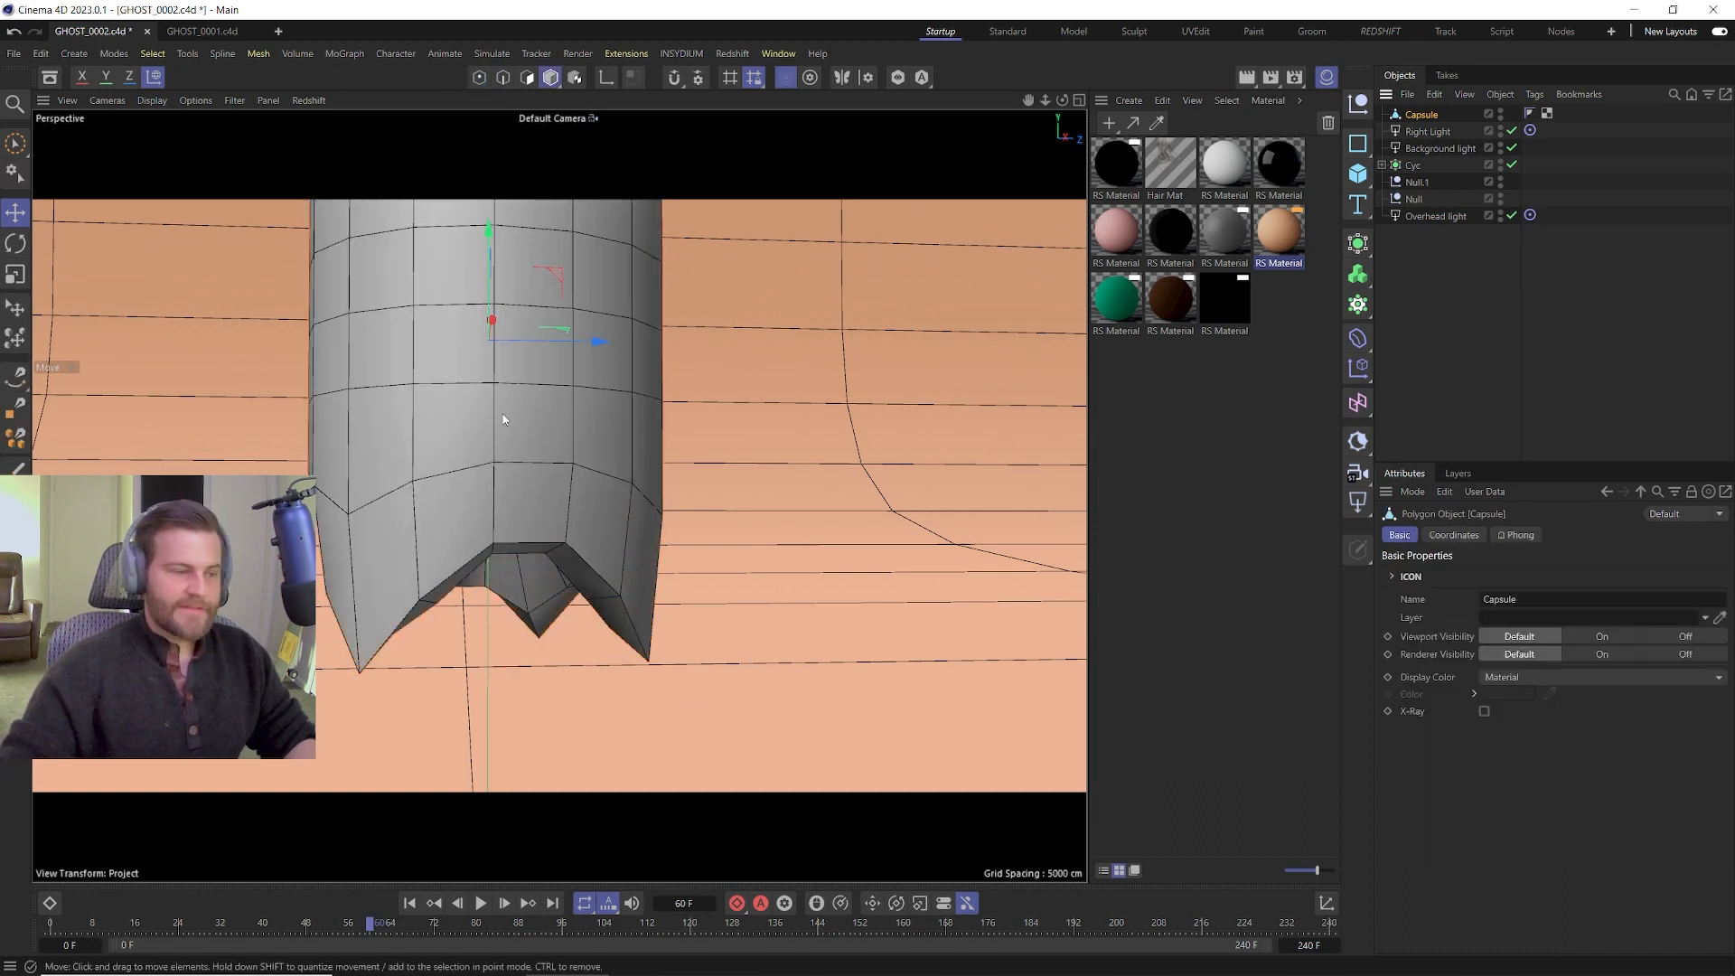
{"action": "left_click", "coordinate": [1357, 242], "text": "alt"}
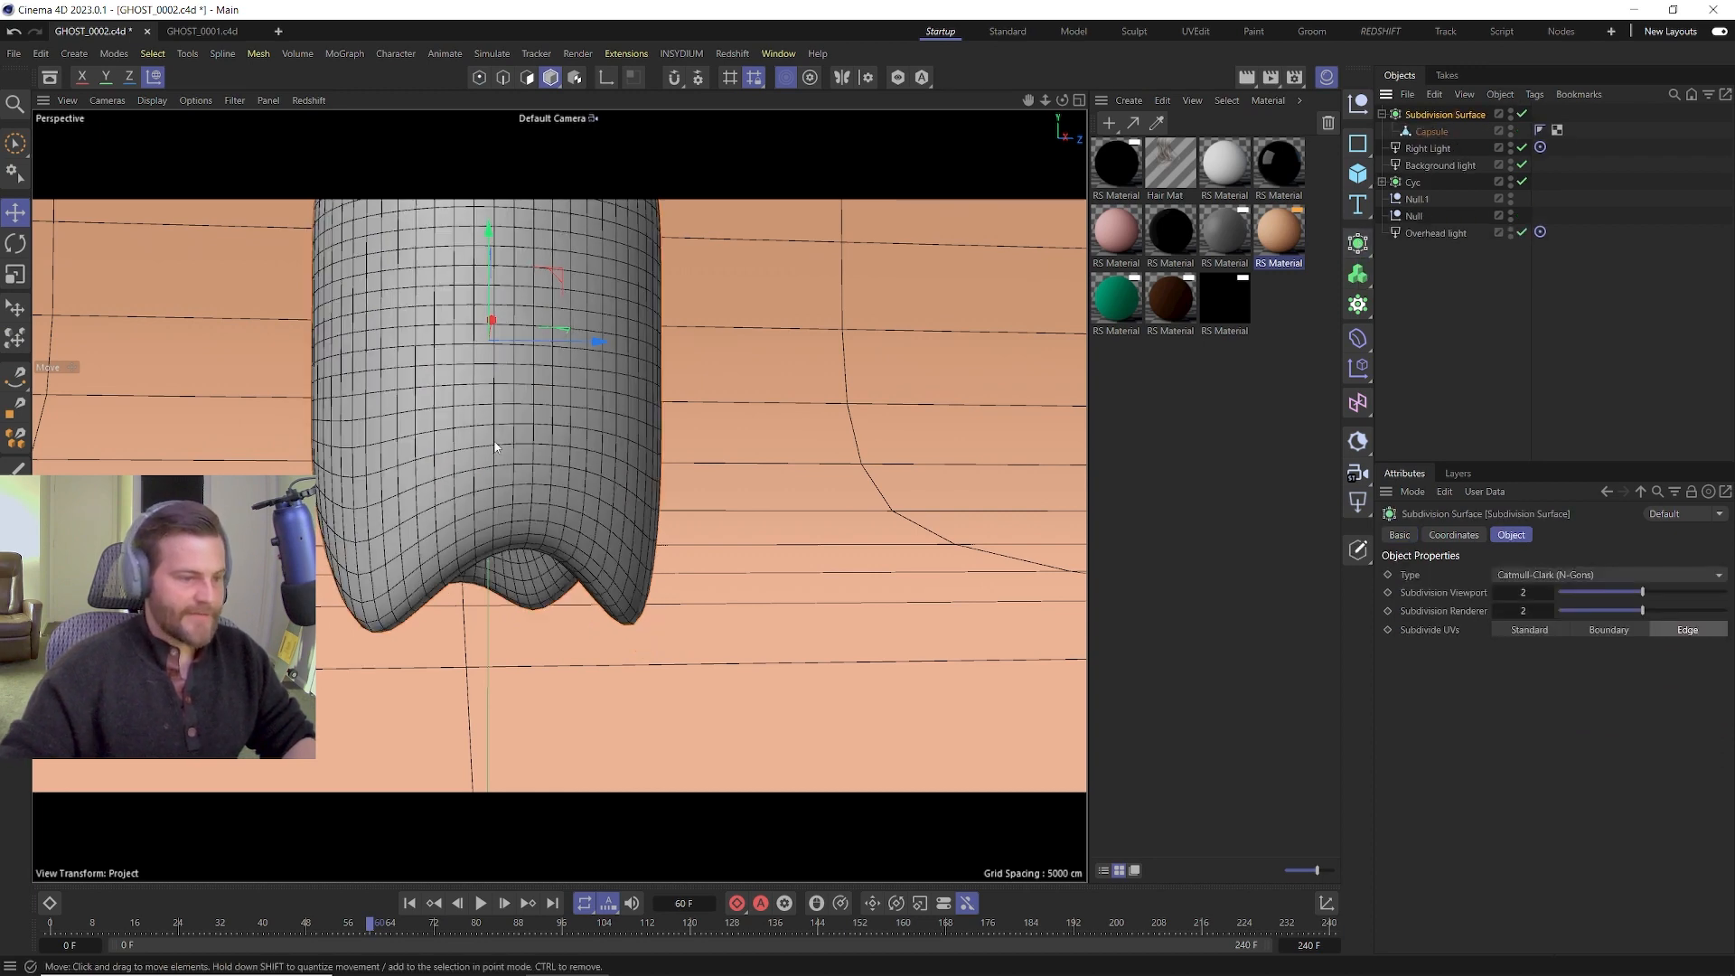
{"action": "scroll", "coordinate": [332, 408], "scroll_direction": "up", "scroll_amount": 5}
{"action": "left_click_drag", "start_coordinate": [332, 407], "coordinate": [627, 419], "text": "alt"}
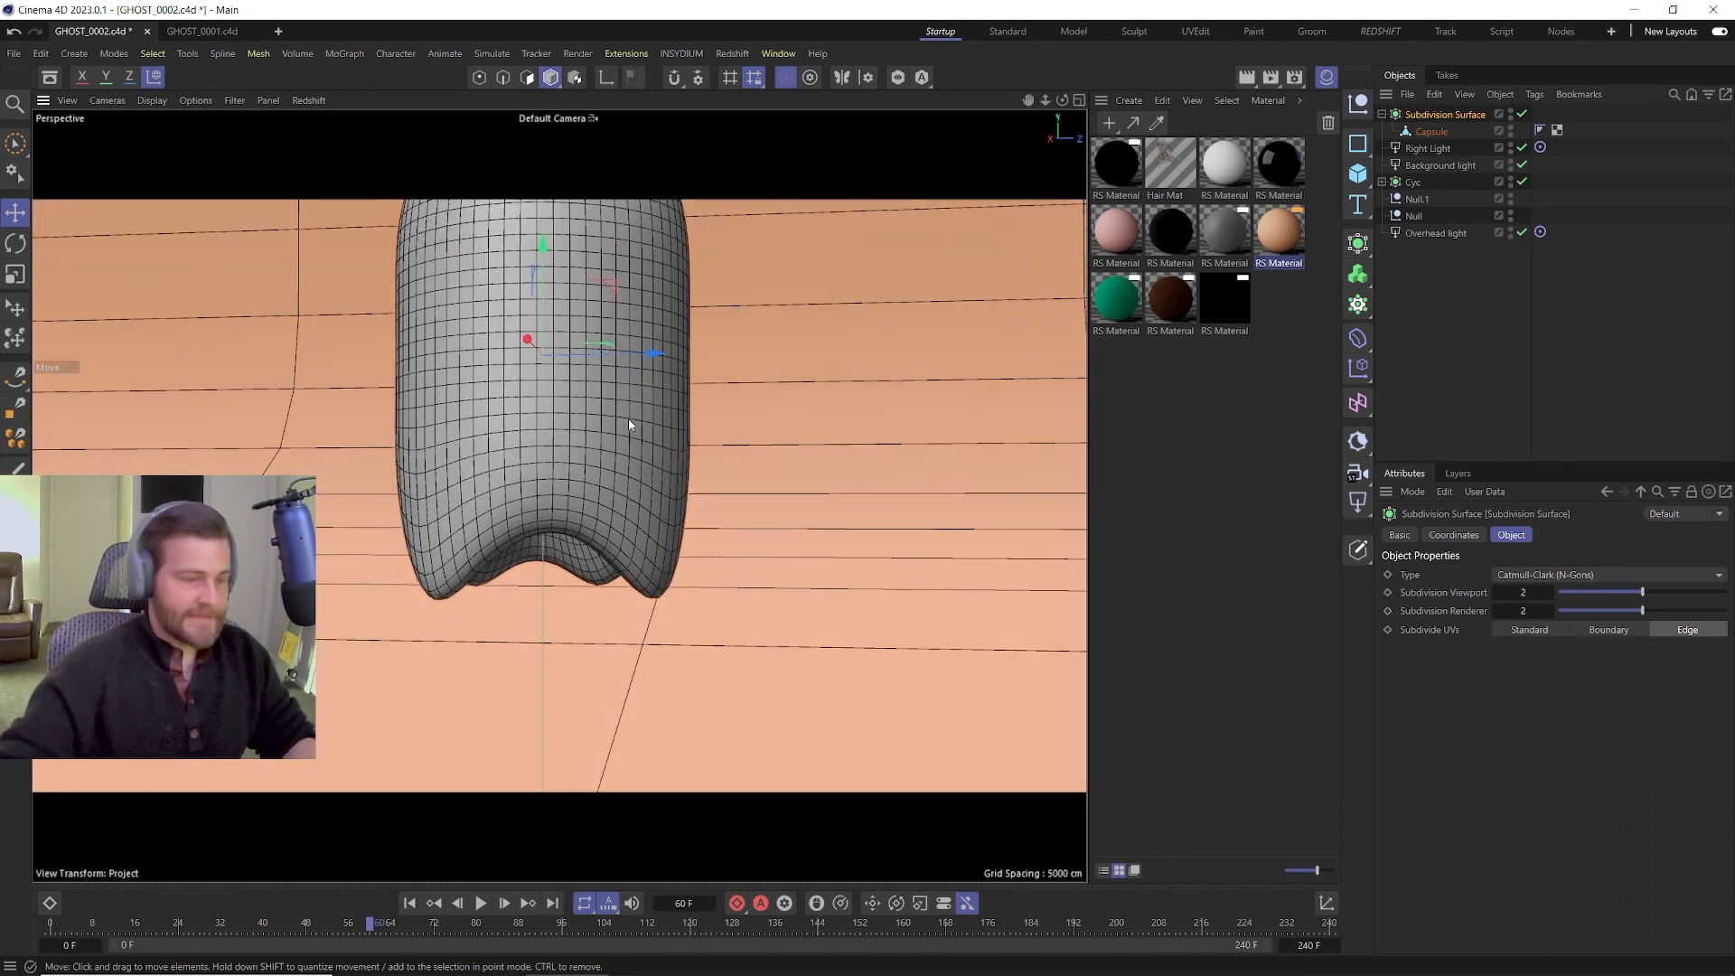
{"action": "left_click_drag", "start_coordinate": [630, 425], "coordinate": [553, 472], "text": "alt"}
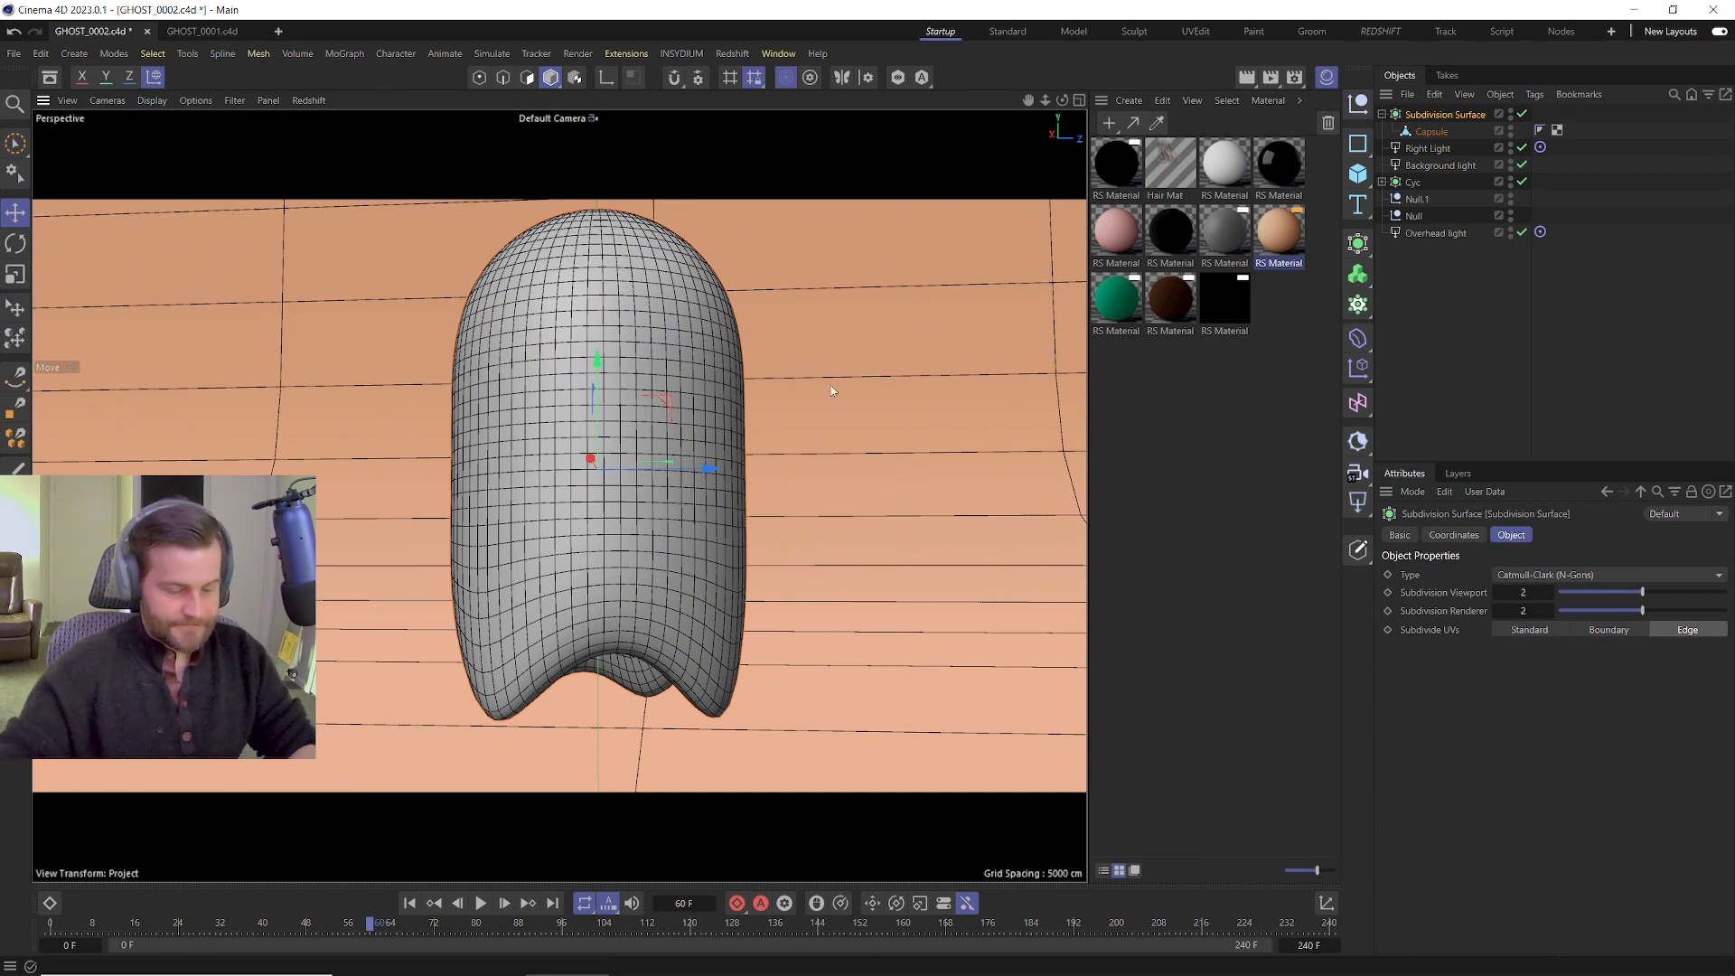
Add a Bend deformer fitted to the capsule, aligned to Y- in Within Box mode, and try a strength of -30°.
{"action": "left_click", "coordinate": [1432, 132]}
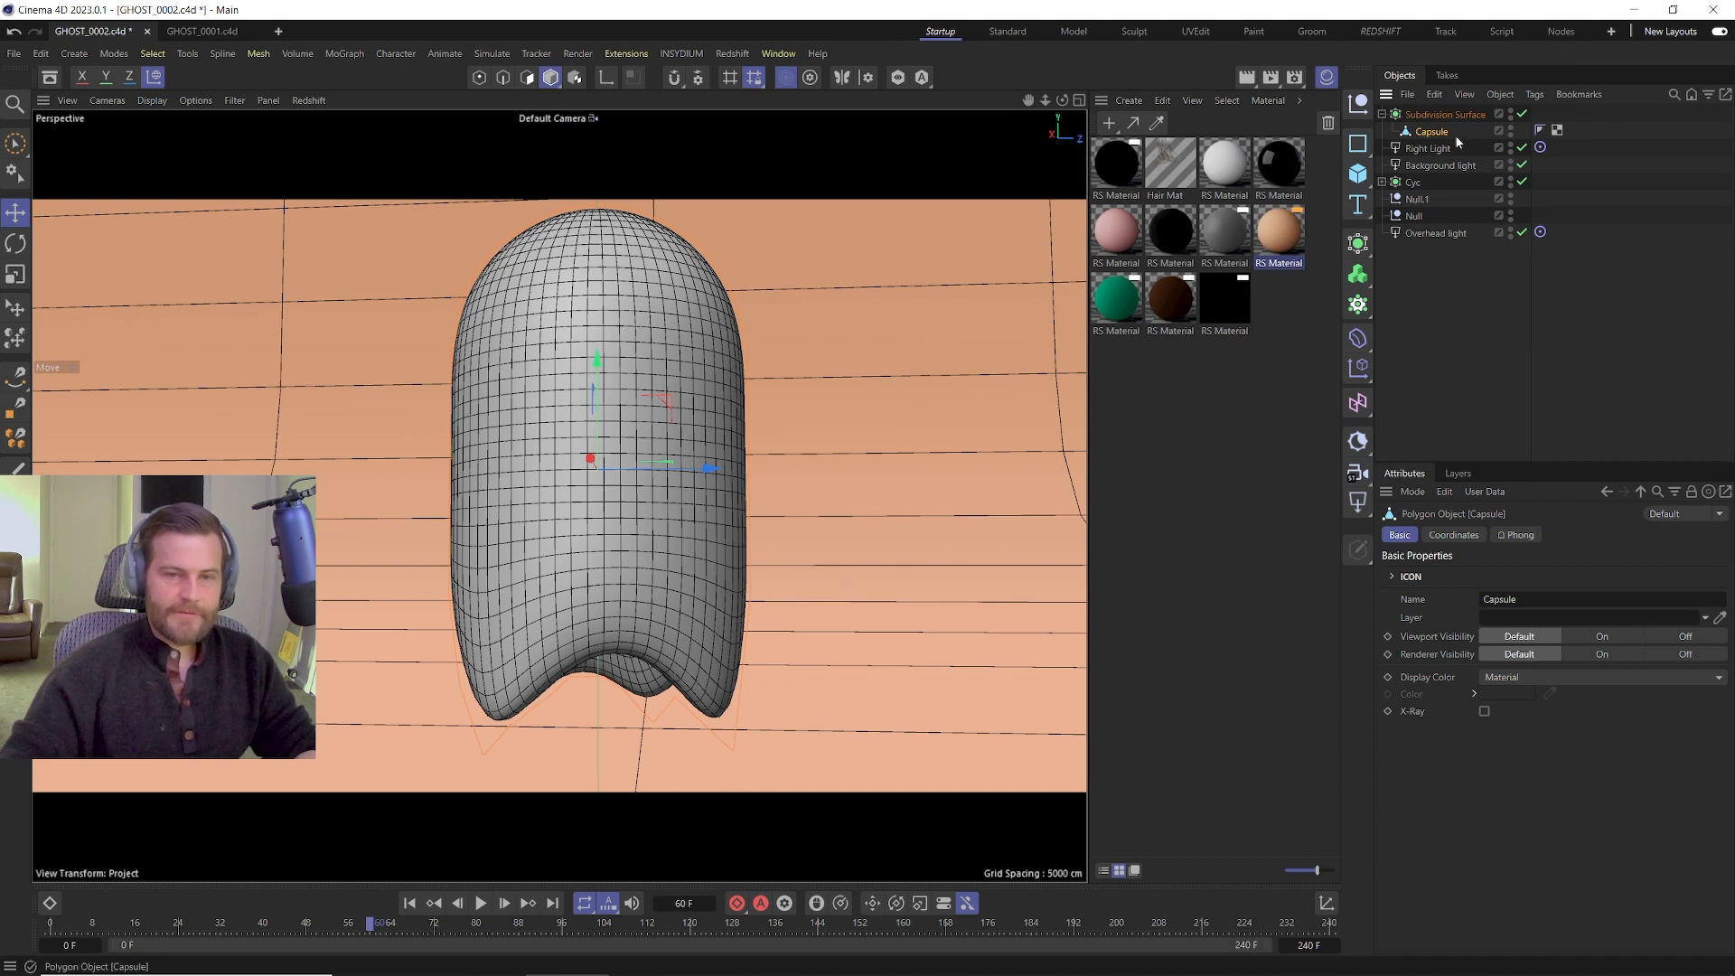
{"action": "left_click", "coordinate": [1358, 339], "text": "shift"}
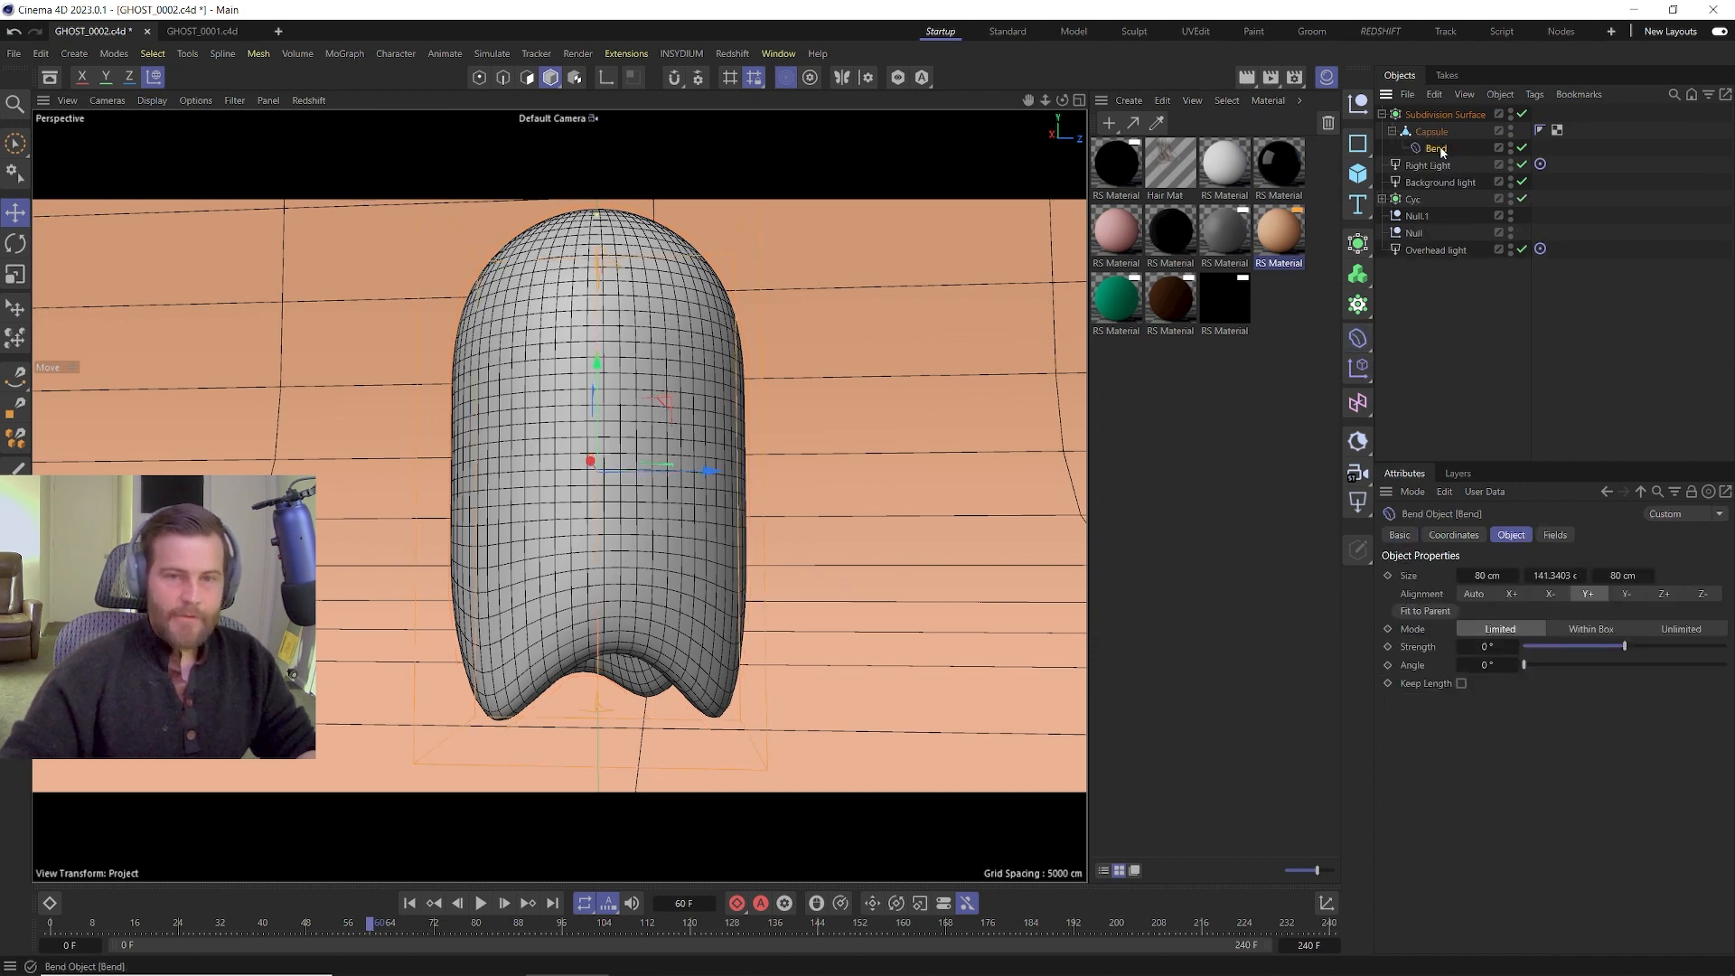
{"action": "left_click", "coordinate": [1409, 612]}
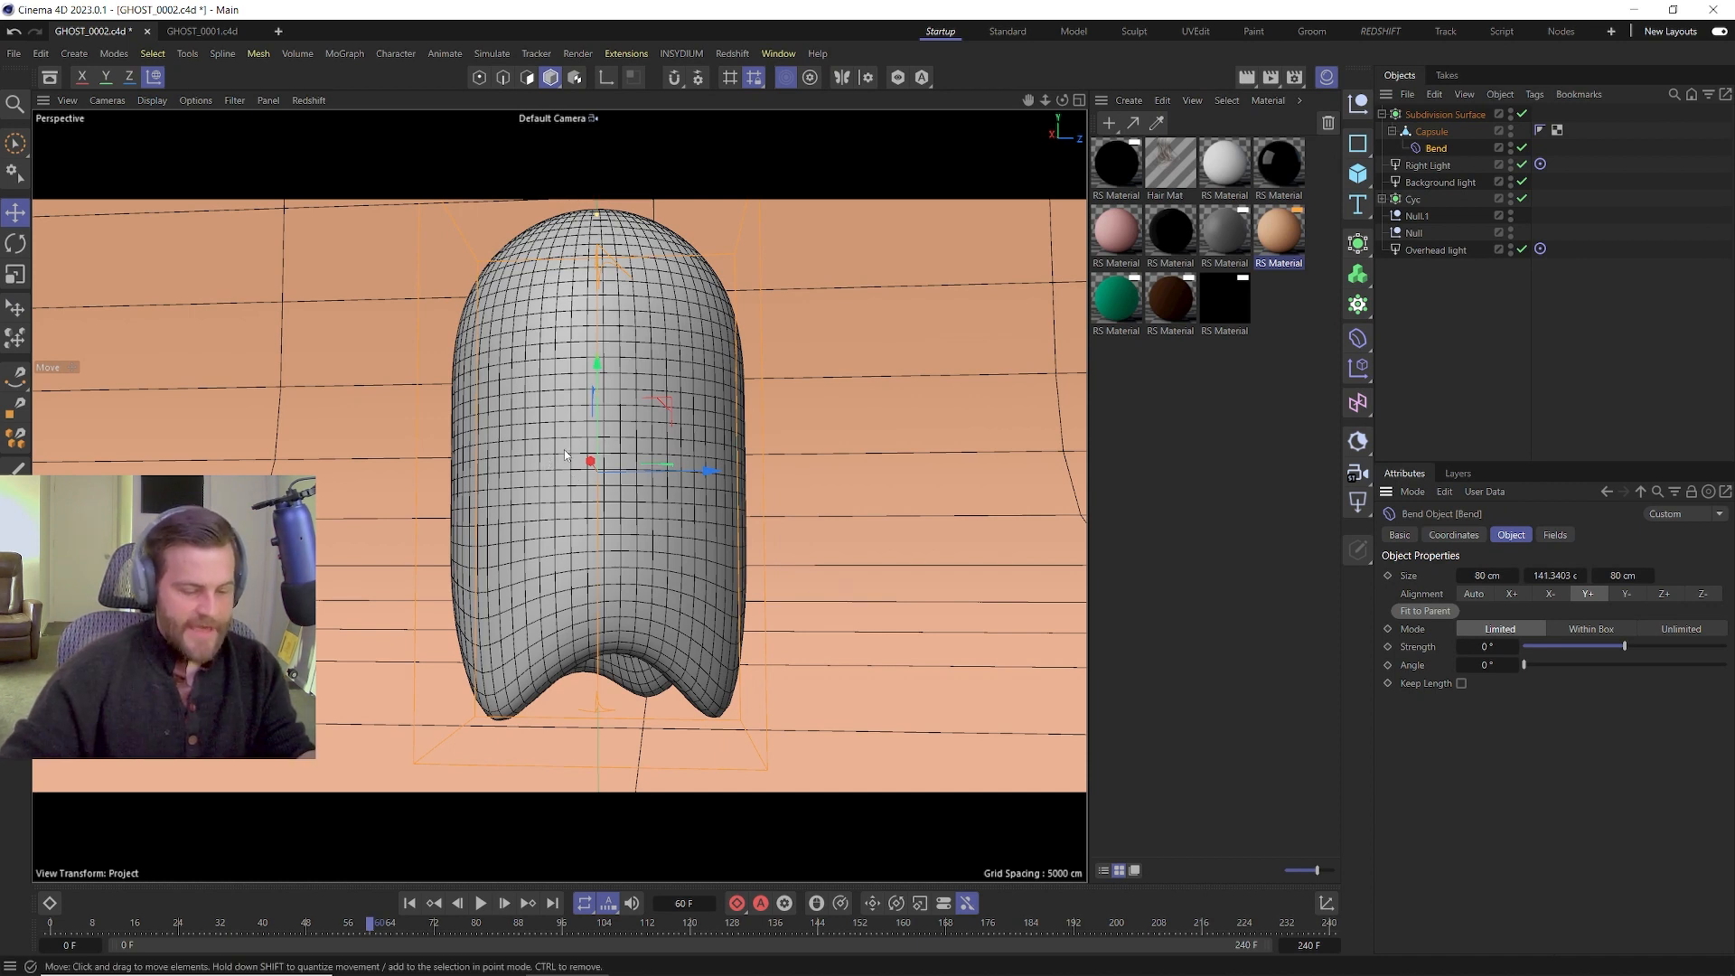
{"action": "left_click", "coordinate": [1627, 596]}
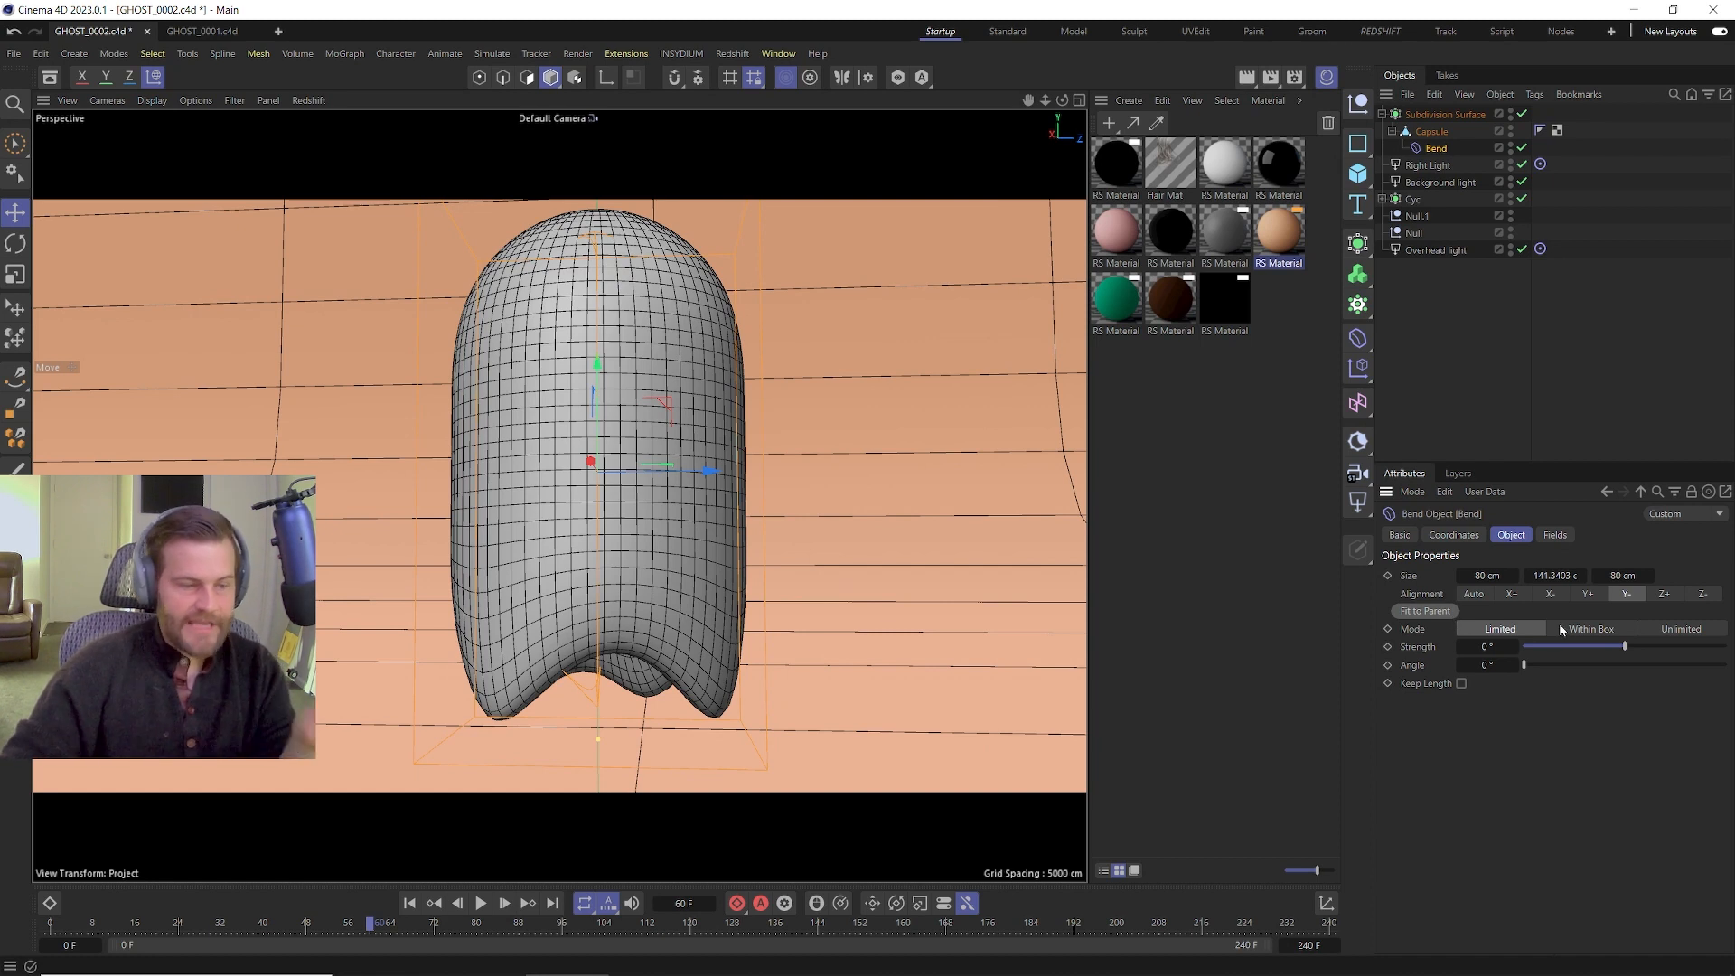
{"action": "left_click", "coordinate": [1580, 630]}
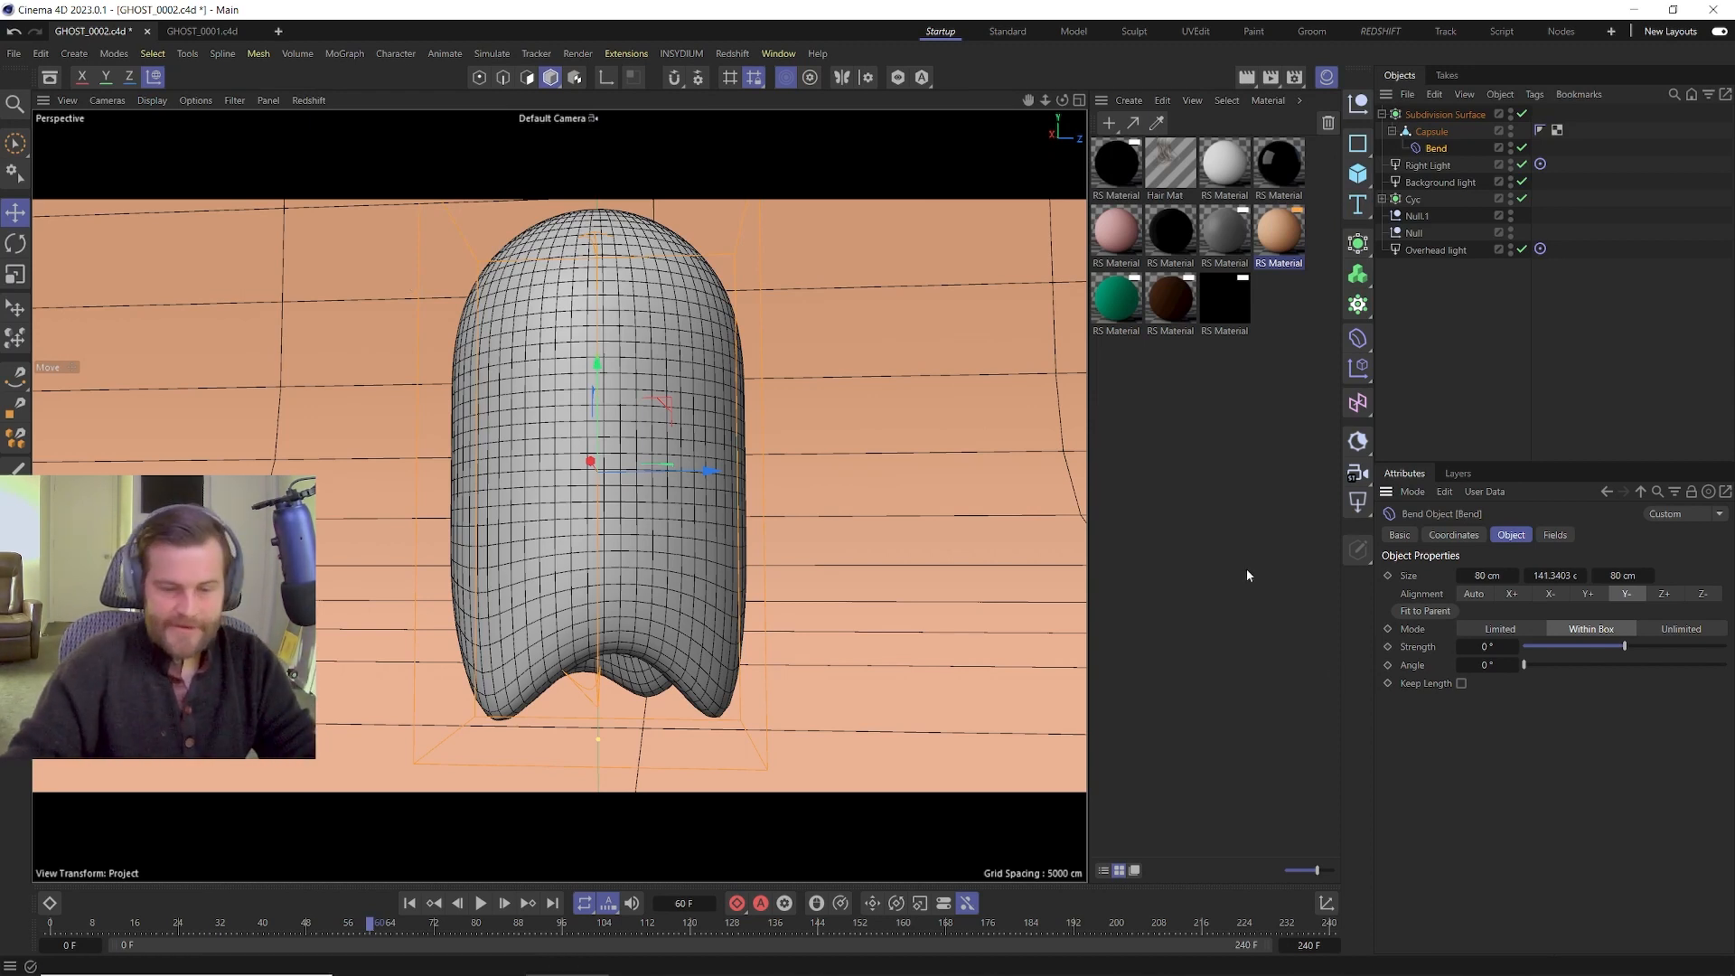
{"action": "left_click_drag", "start_coordinate": [1622, 648], "coordinate": [1614, 647]}
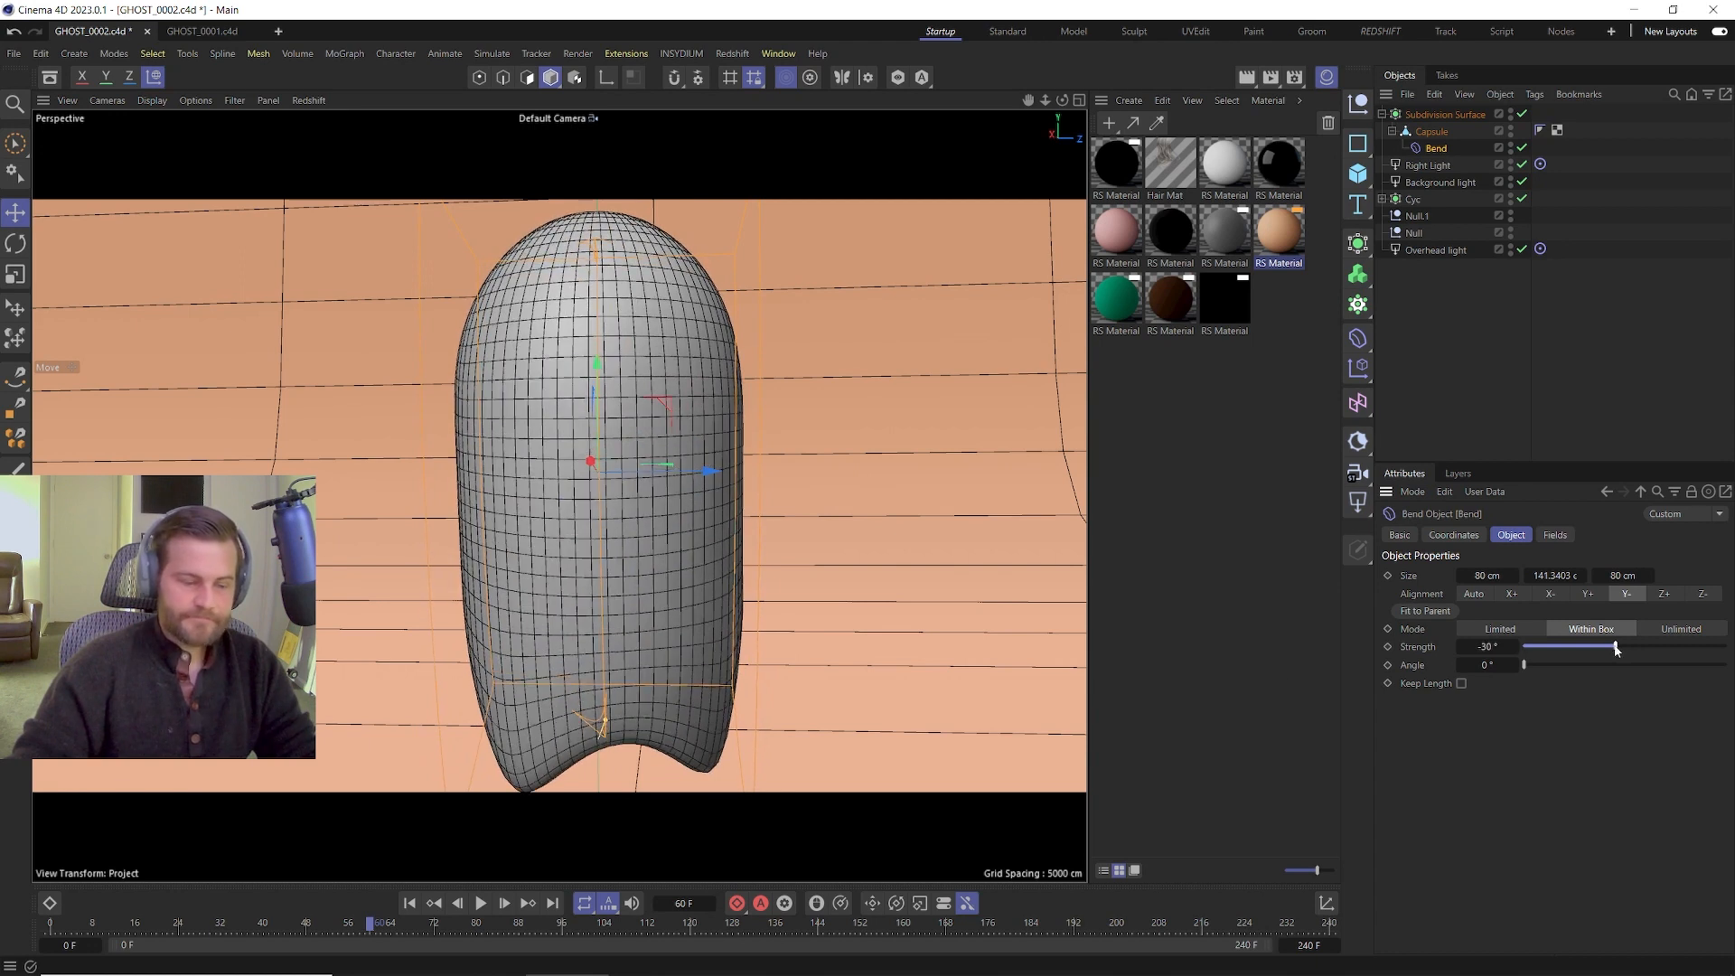
{"action": "left_click_drag", "start_coordinate": [549, 651], "coordinate": [732, 638], "text": "alt"}
{"action": "left_click_drag", "start_coordinate": [1618, 645], "coordinate": [1619, 674]}
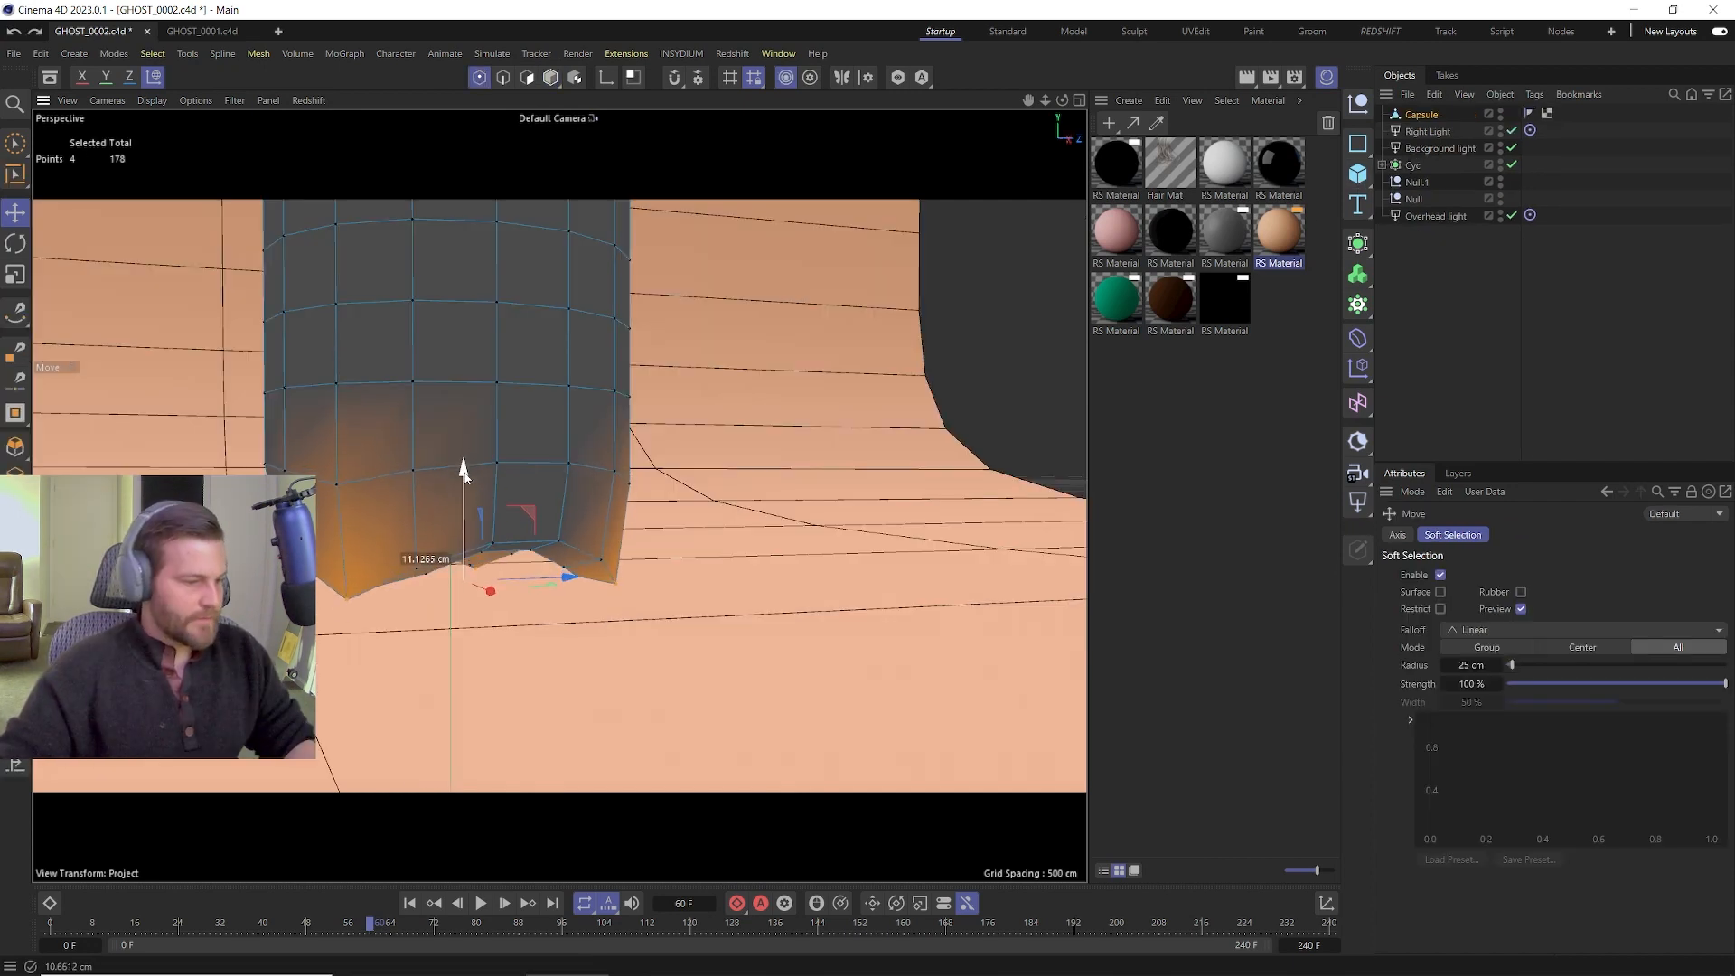
Pull the four selected rim points down into lobes and smooth the whole capsule with a Subdivision Surface.
{"action": "left_click_drag", "start_coordinate": [460, 464], "coordinate": [451, 499]}
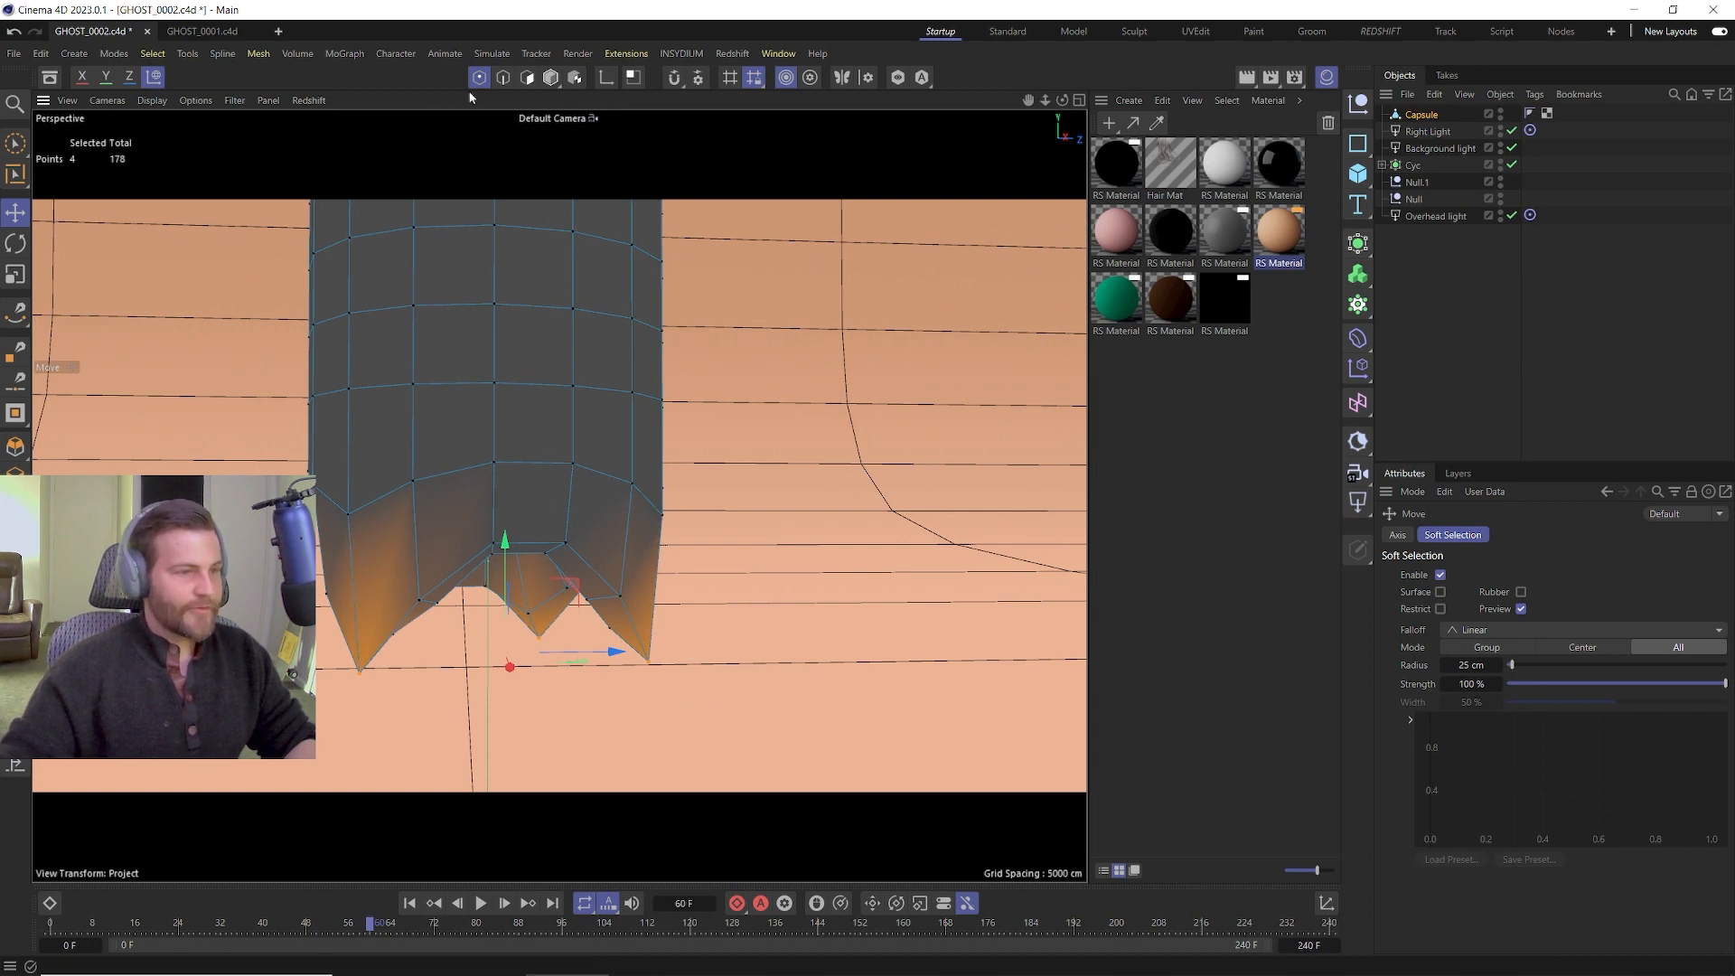
{"action": "left_click", "coordinate": [551, 76]}
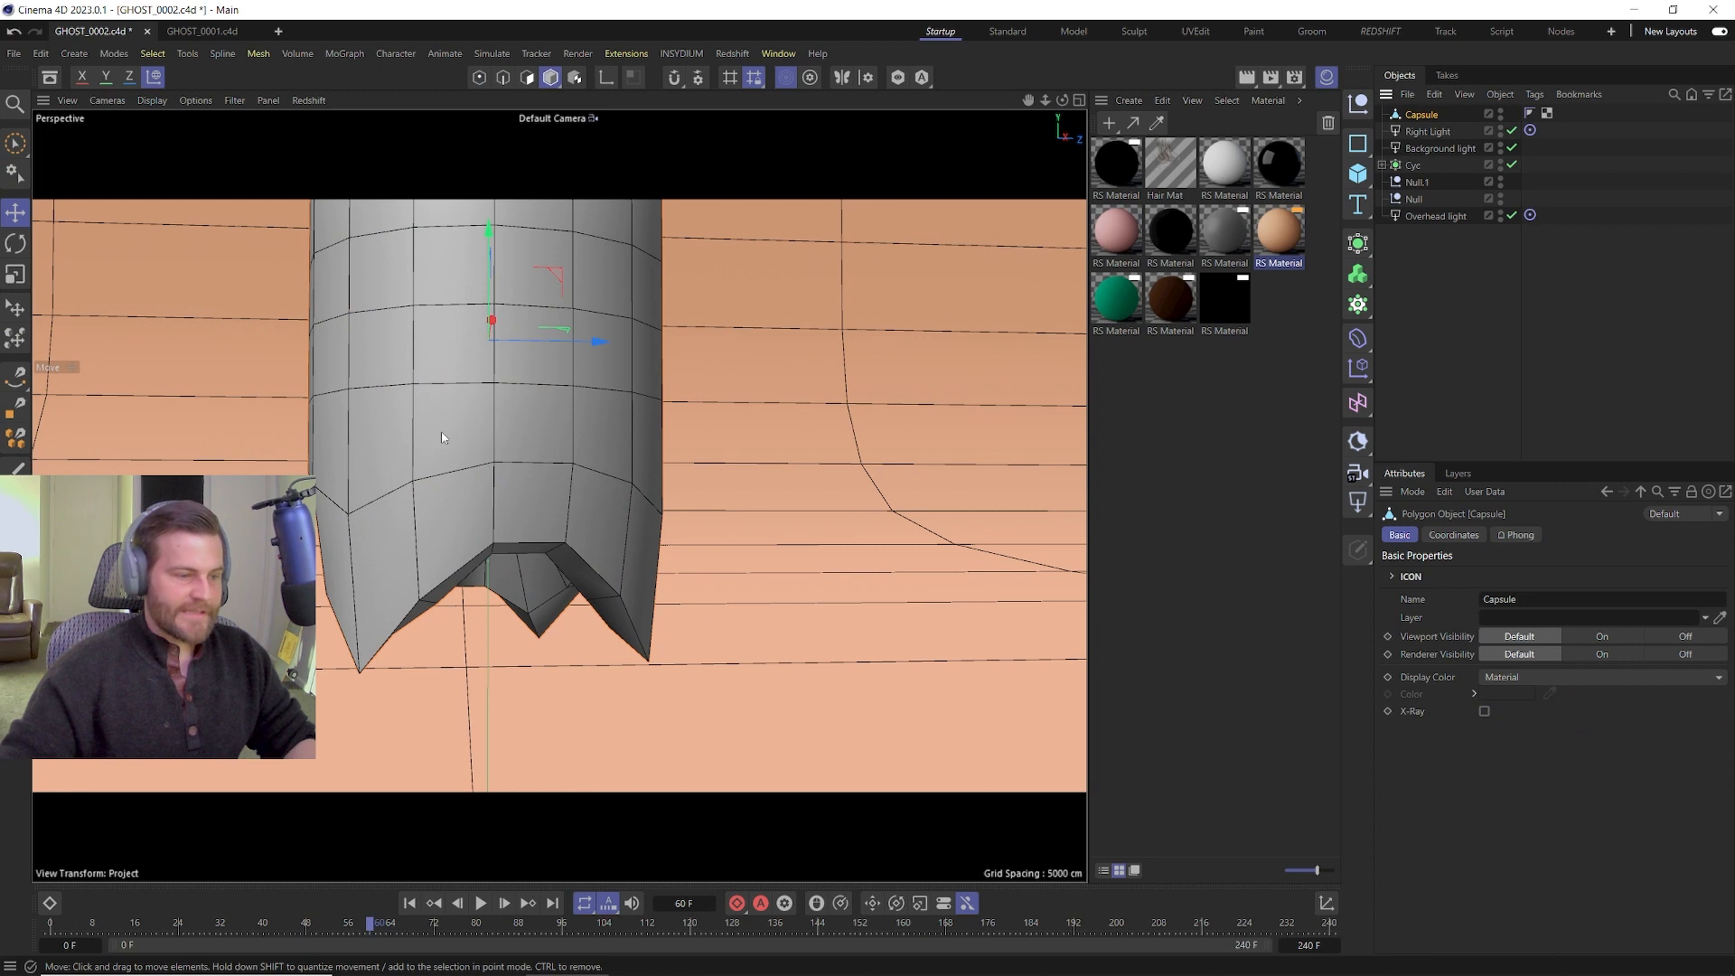
{"action": "left_click", "coordinate": [1358, 243], "text": "alt"}
{"action": "left_click_drag", "start_coordinate": [466, 386], "coordinate": [627, 419], "text": "alt"}
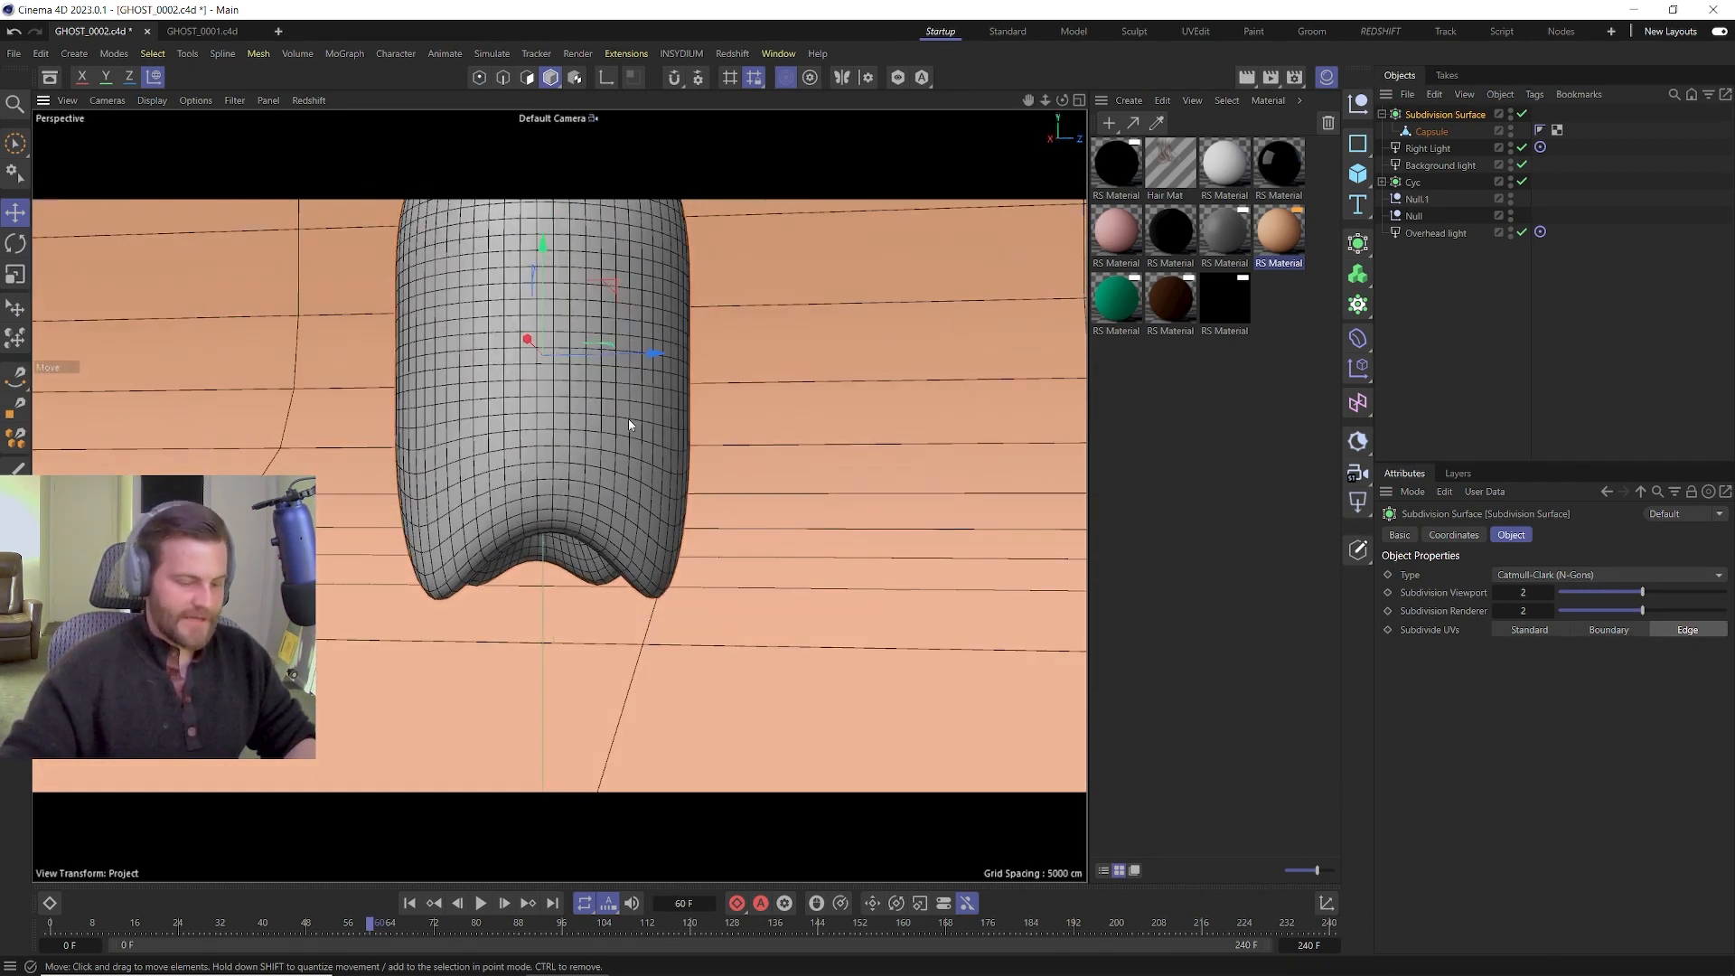
{"action": "left_click_drag", "start_coordinate": [541, 364], "coordinate": [554, 477], "text": "alt"}
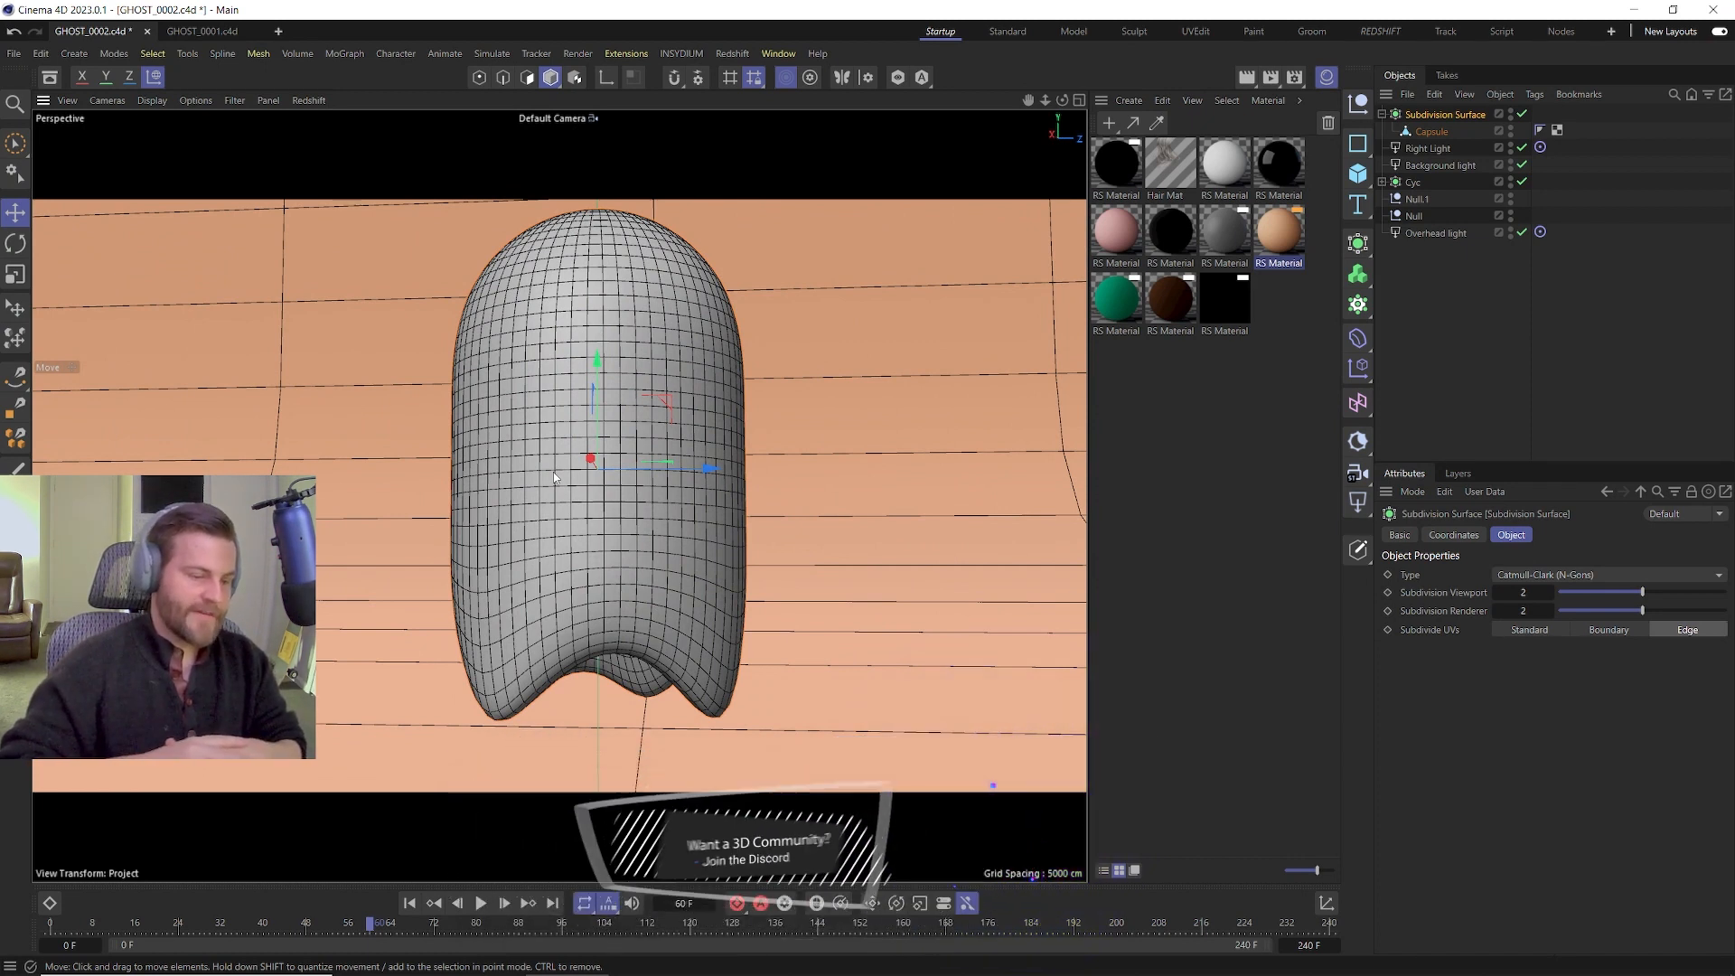
Add a Bend deformer fitted to the capsule, aligned to Y- in Within Box mode, with a strength of -30°.
{"action": "left_click", "coordinate": [1430, 131]}
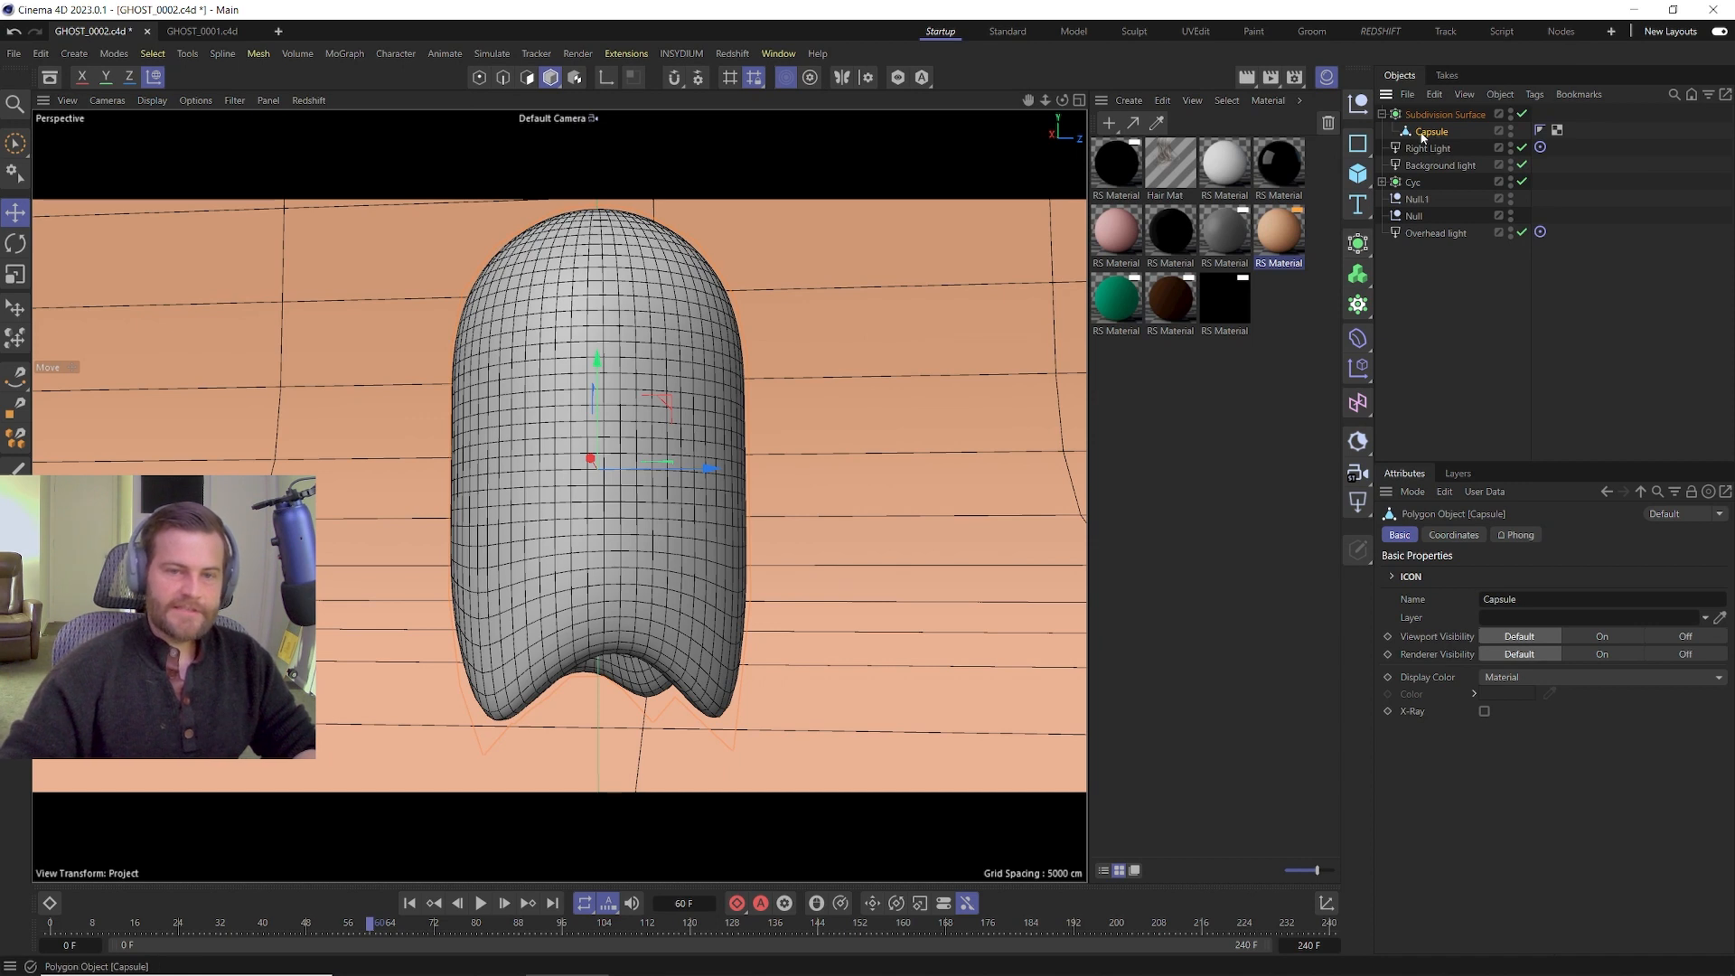
{"action": "left_click", "coordinate": [1357, 338], "text": "shift"}
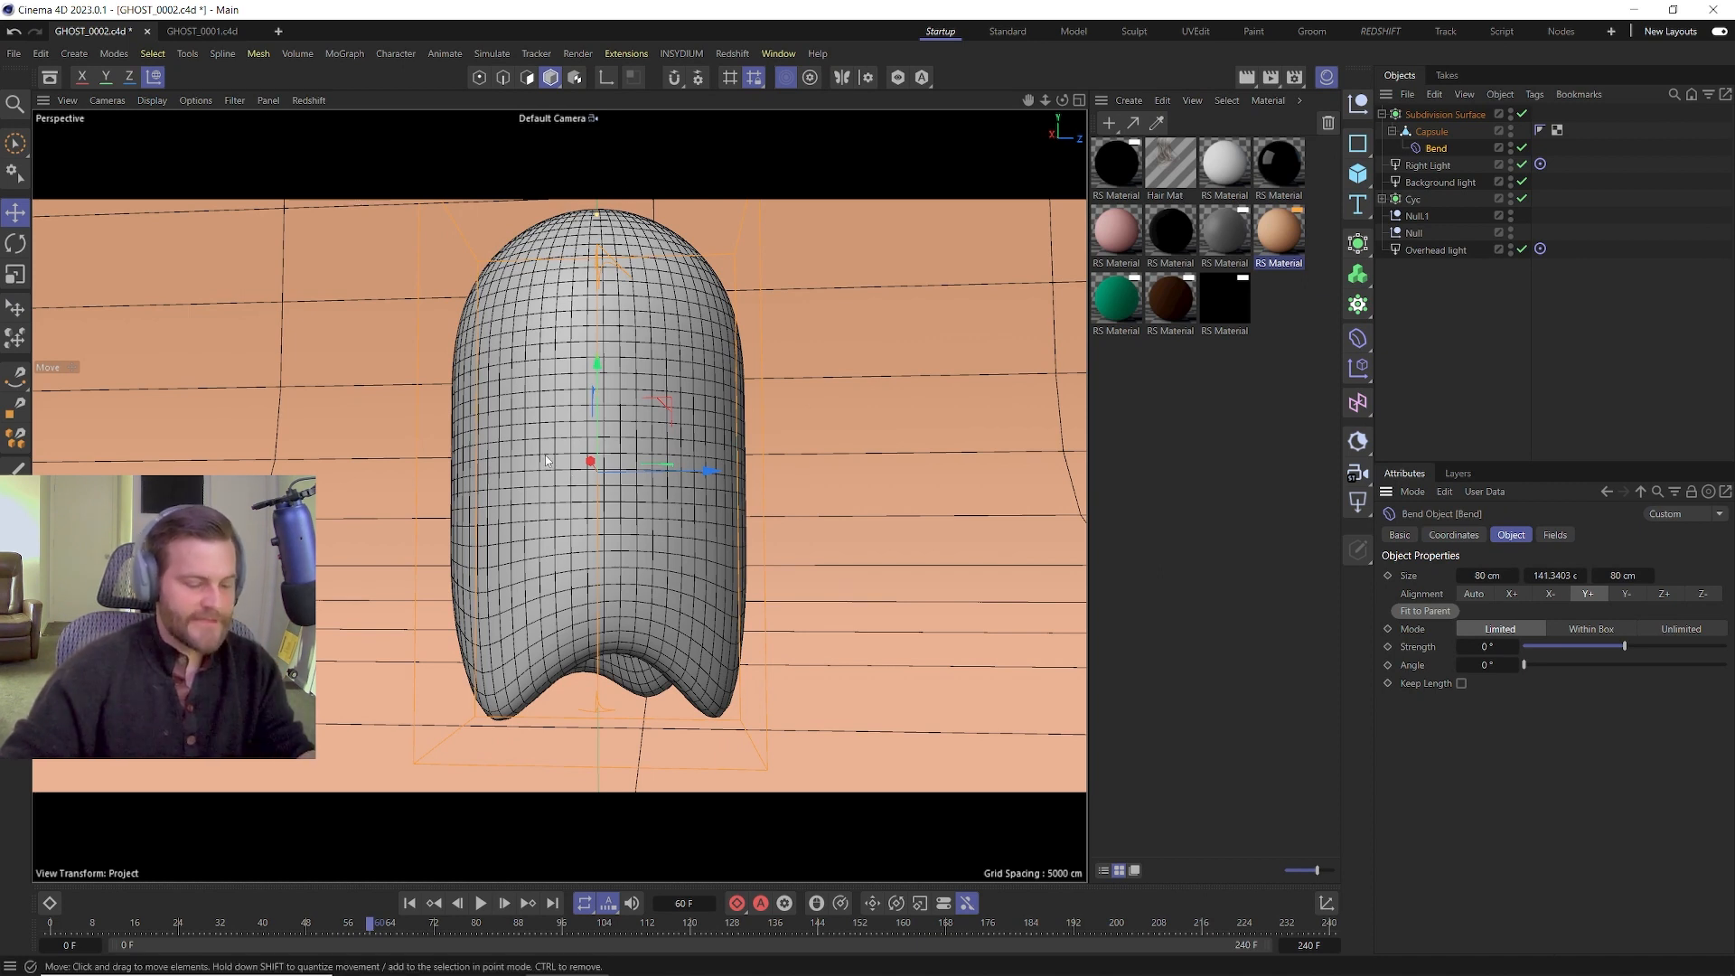
{"action": "left_click", "coordinate": [1626, 595]}
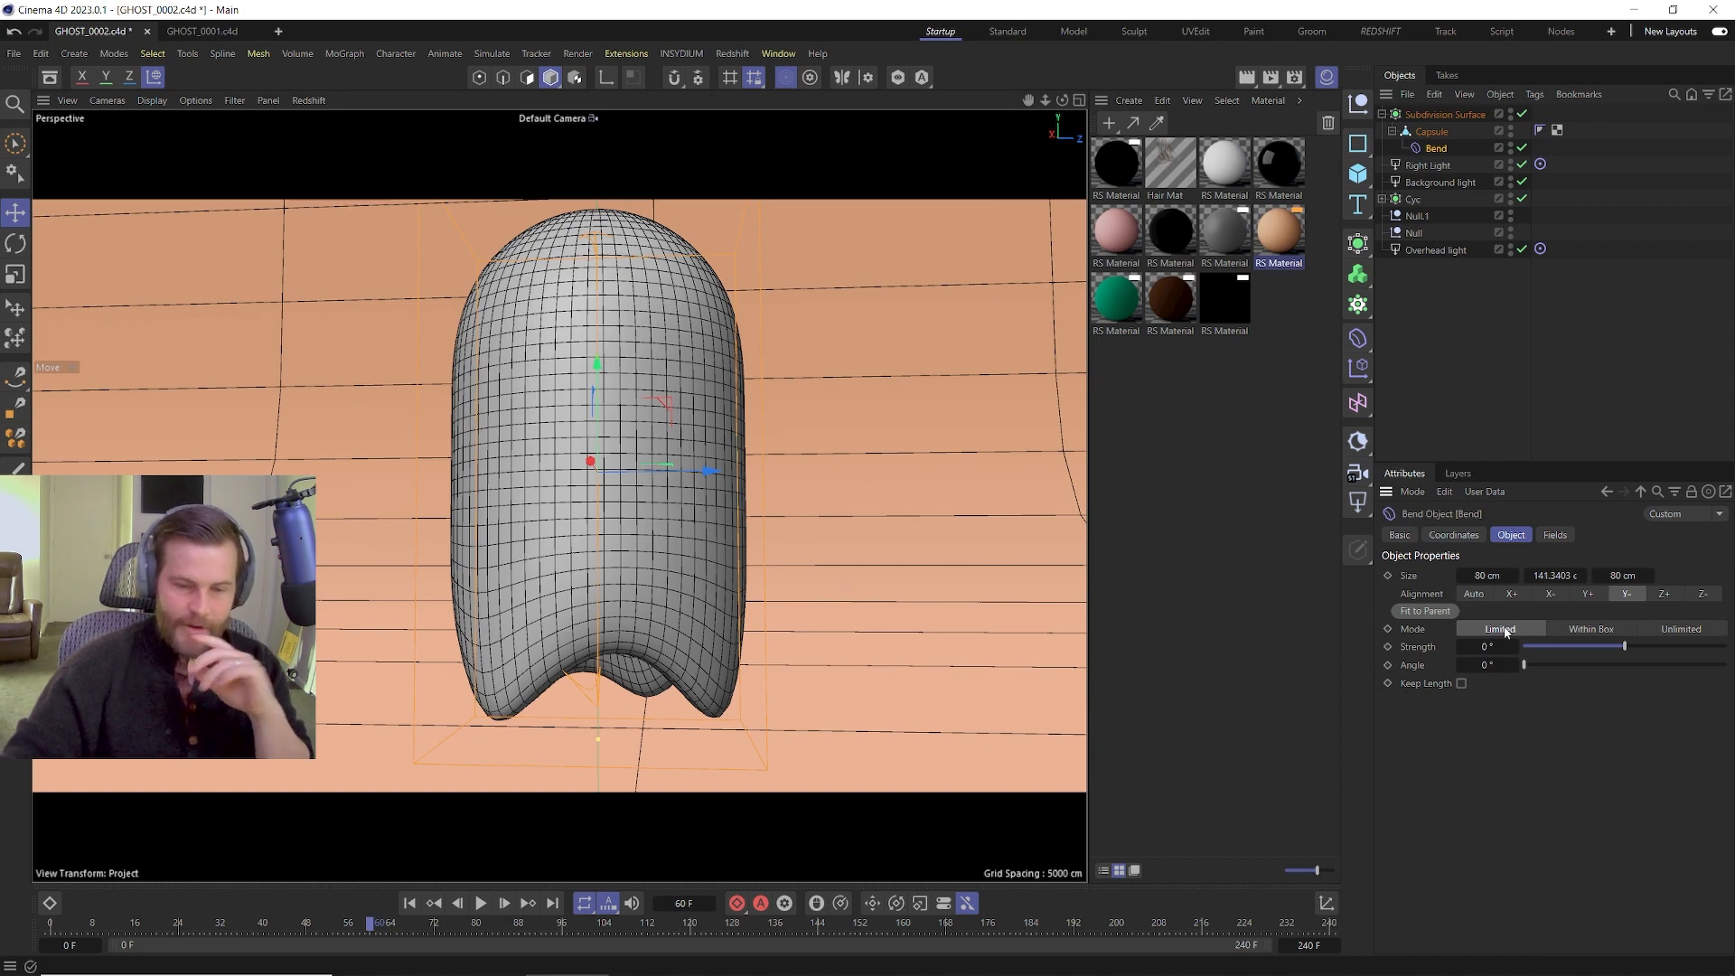
{"action": "left_click", "coordinate": [1586, 629]}
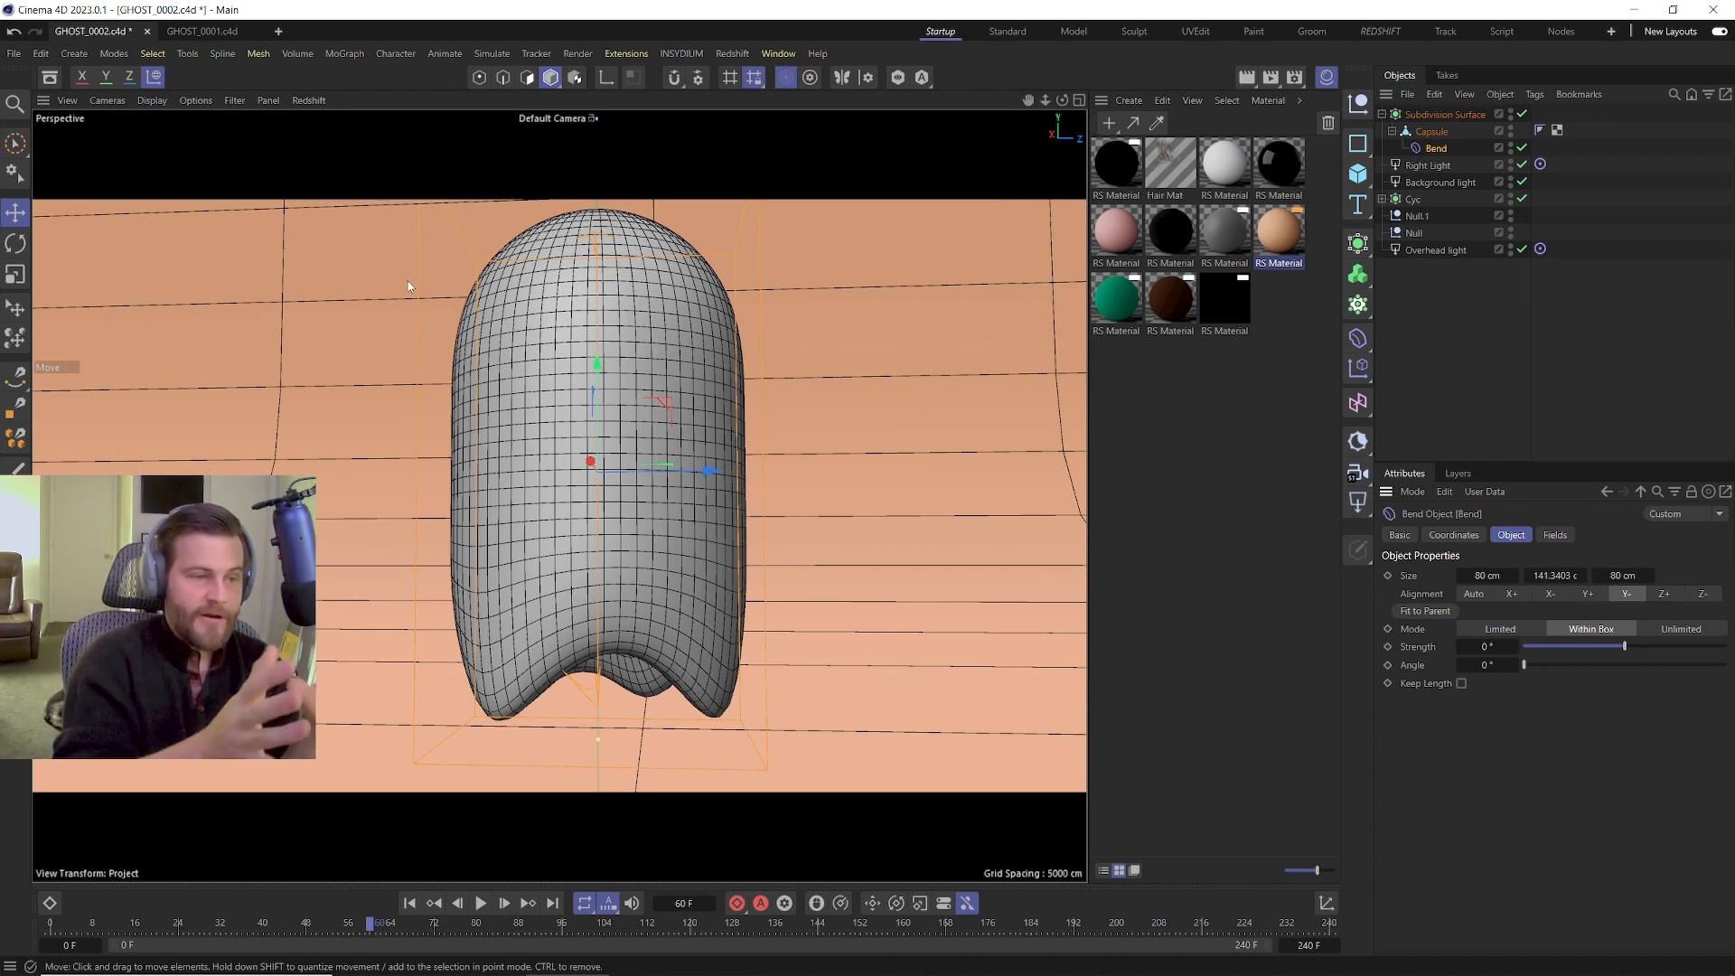
{"action": "left_click_drag", "start_coordinate": [1623, 647], "coordinate": [1615, 647]}
{"action": "scroll", "coordinate": [542, 630], "scroll_direction": "down", "scroll_amount": 2}
{"action": "left_click_drag", "start_coordinate": [542, 631], "coordinate": [731, 638], "text": "alt"}
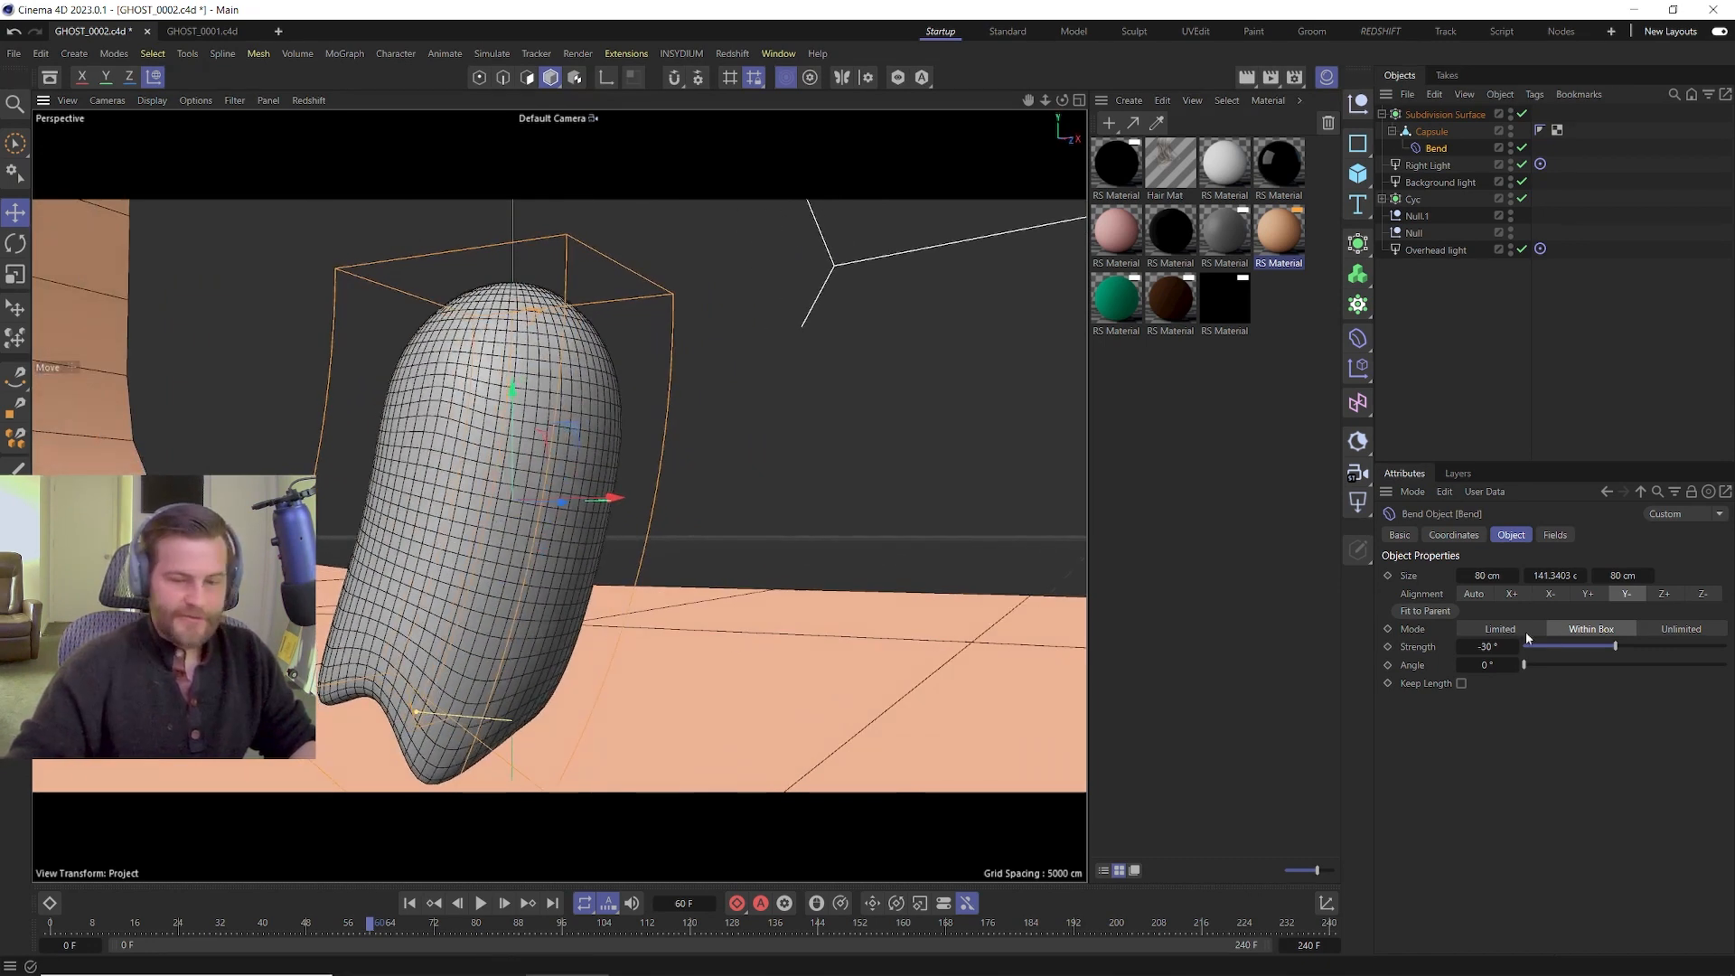
{"action": "left_click_drag", "start_coordinate": [1618, 646], "coordinate": [1615, 647]}
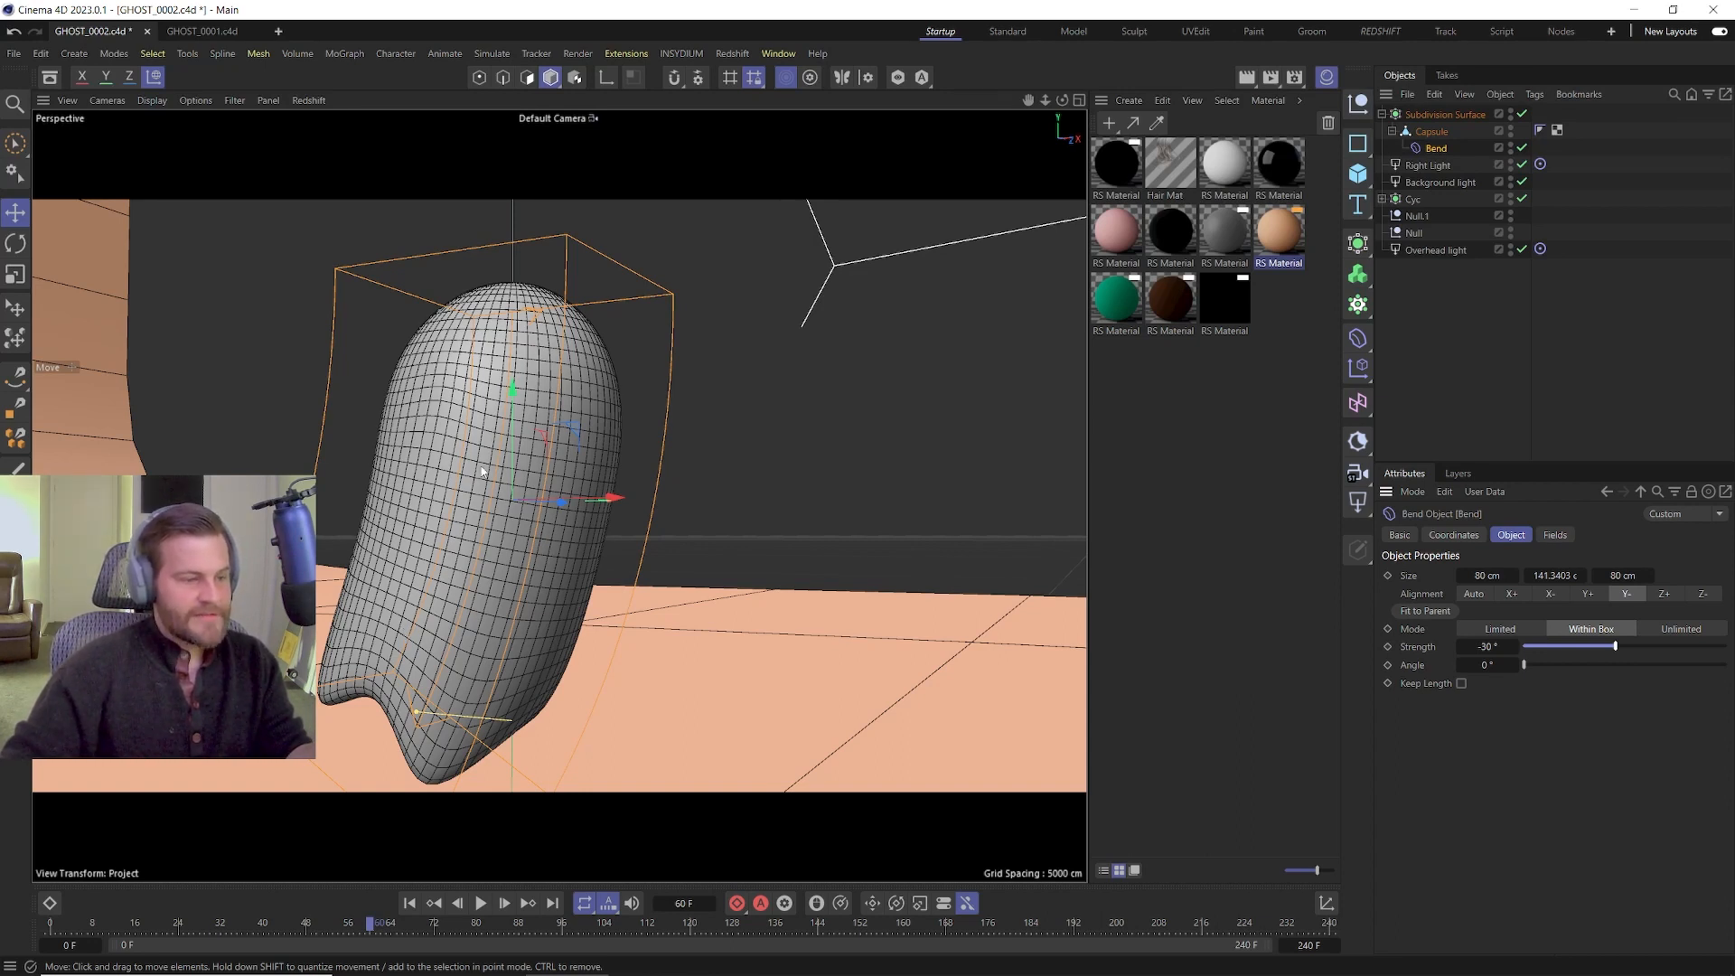
Shorten the Bend deformer's Y size to about 86.34 cm and lower its box over the ghost's lower half.
{"action": "scroll", "coordinate": [573, 443], "scroll_direction": "down", "scroll_amount": 2}
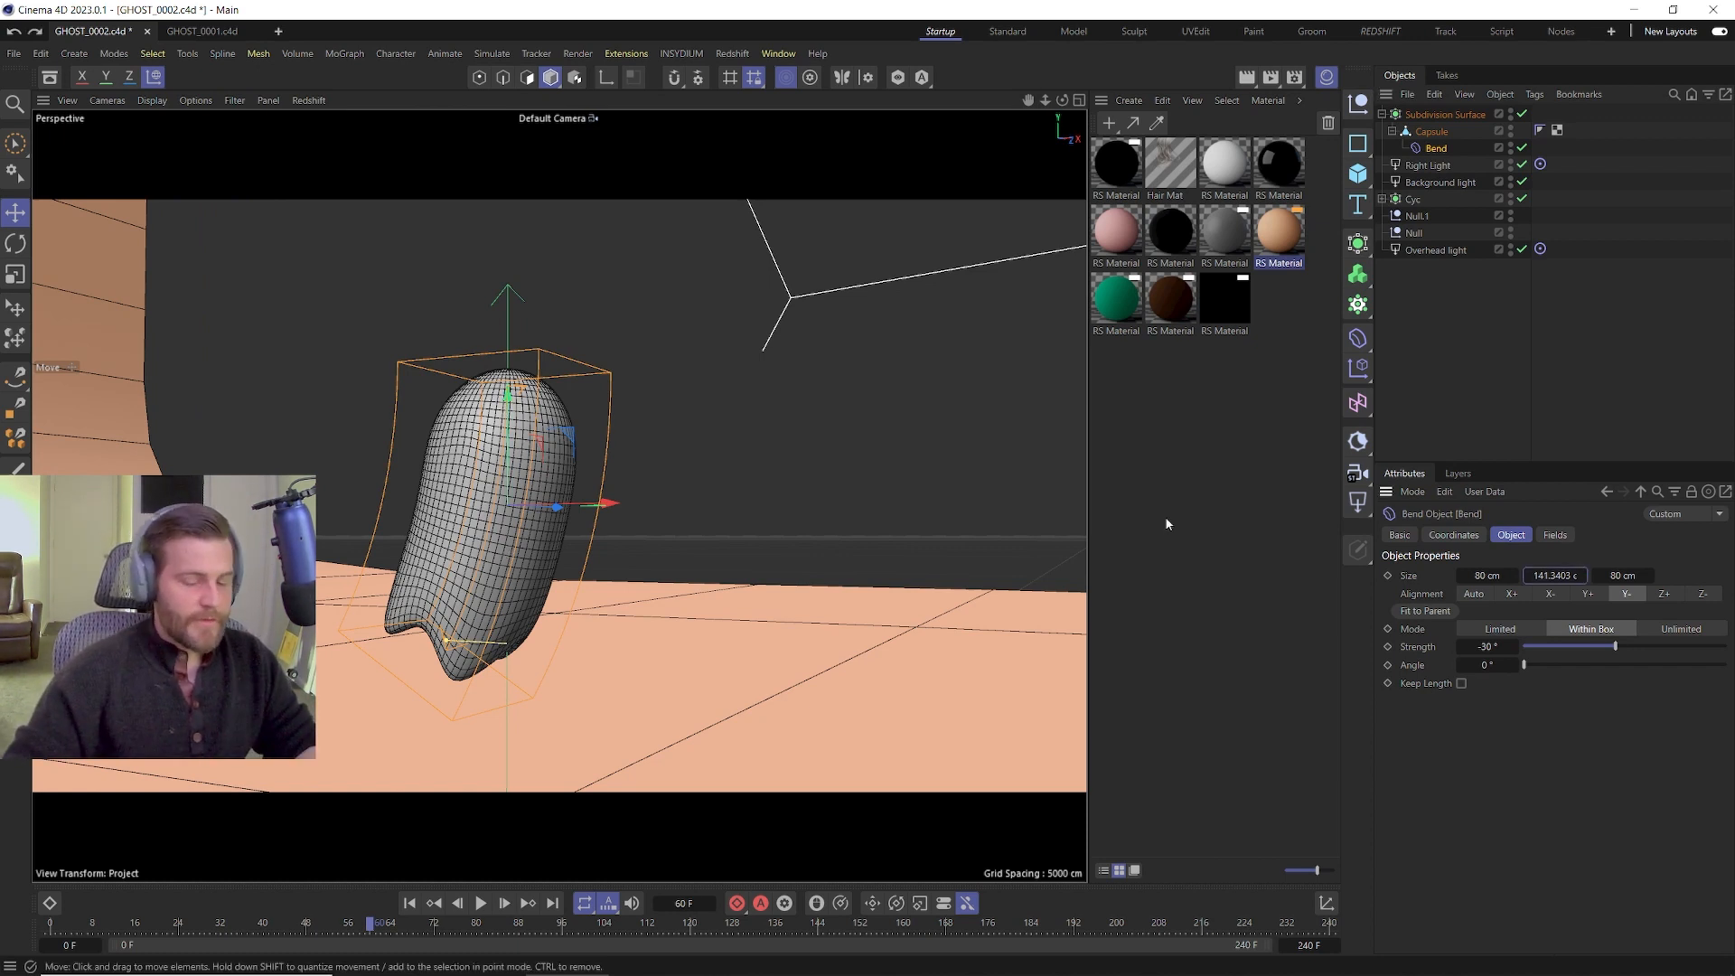
{"action": "left_click_drag", "start_coordinate": [1551, 576], "coordinate": [1482, 575]}
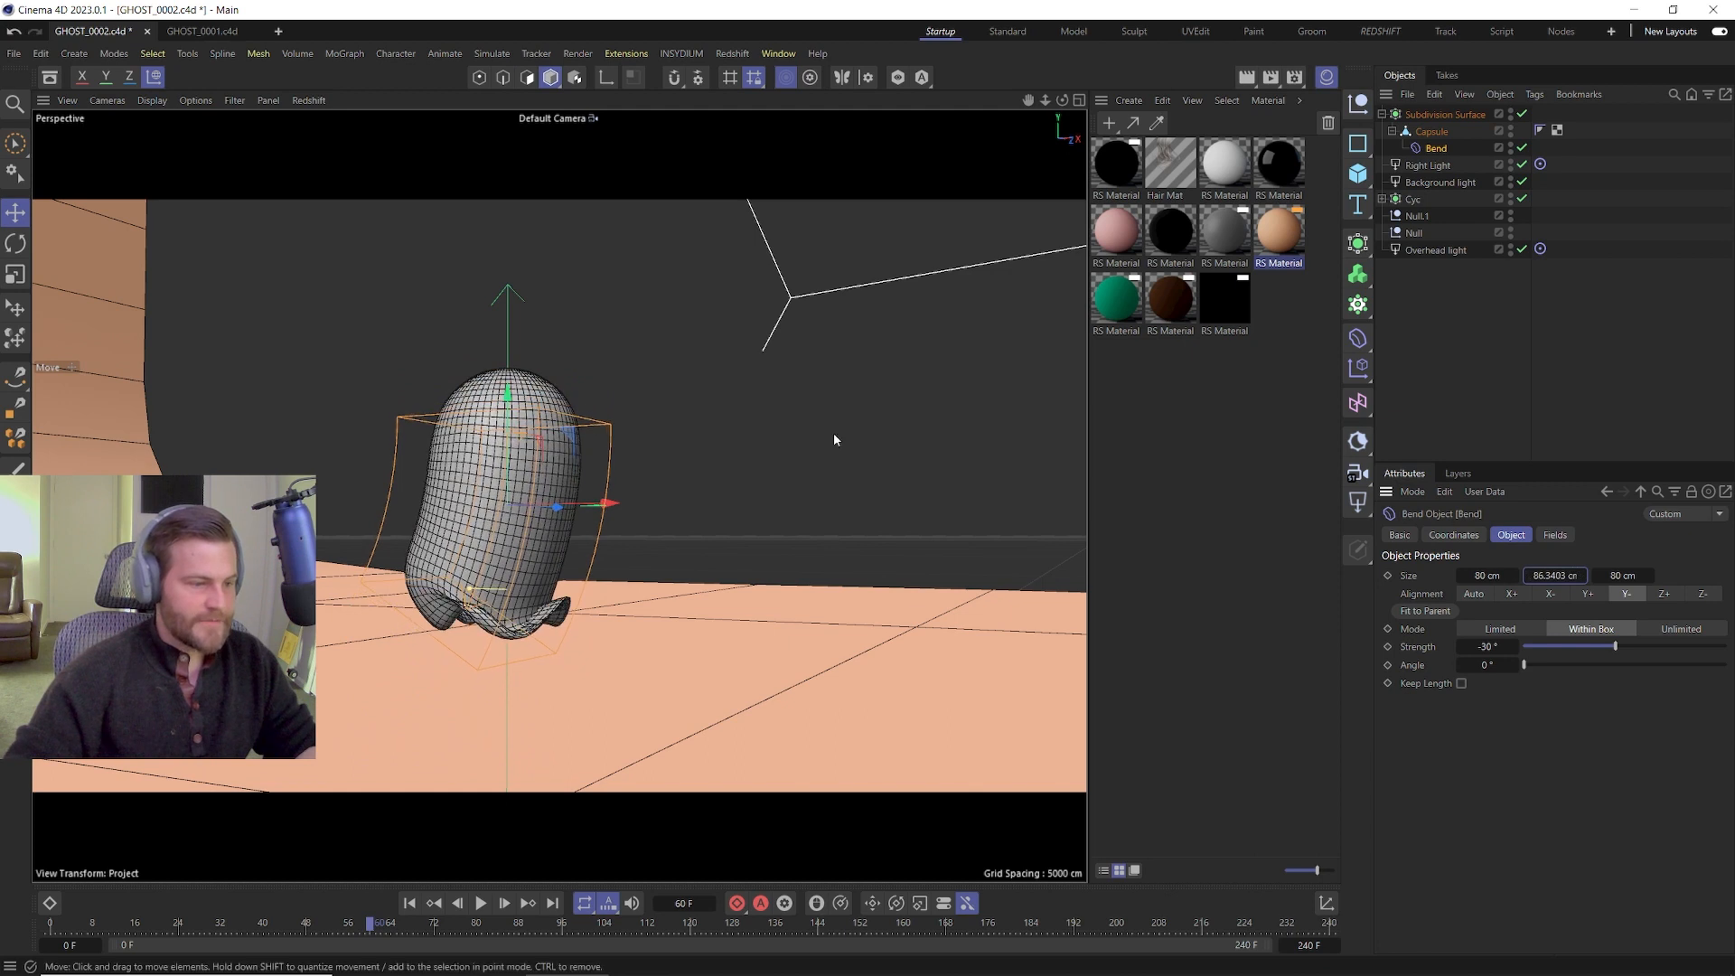
{"action": "left_click_drag", "start_coordinate": [507, 395], "coordinate": [477, 469]}
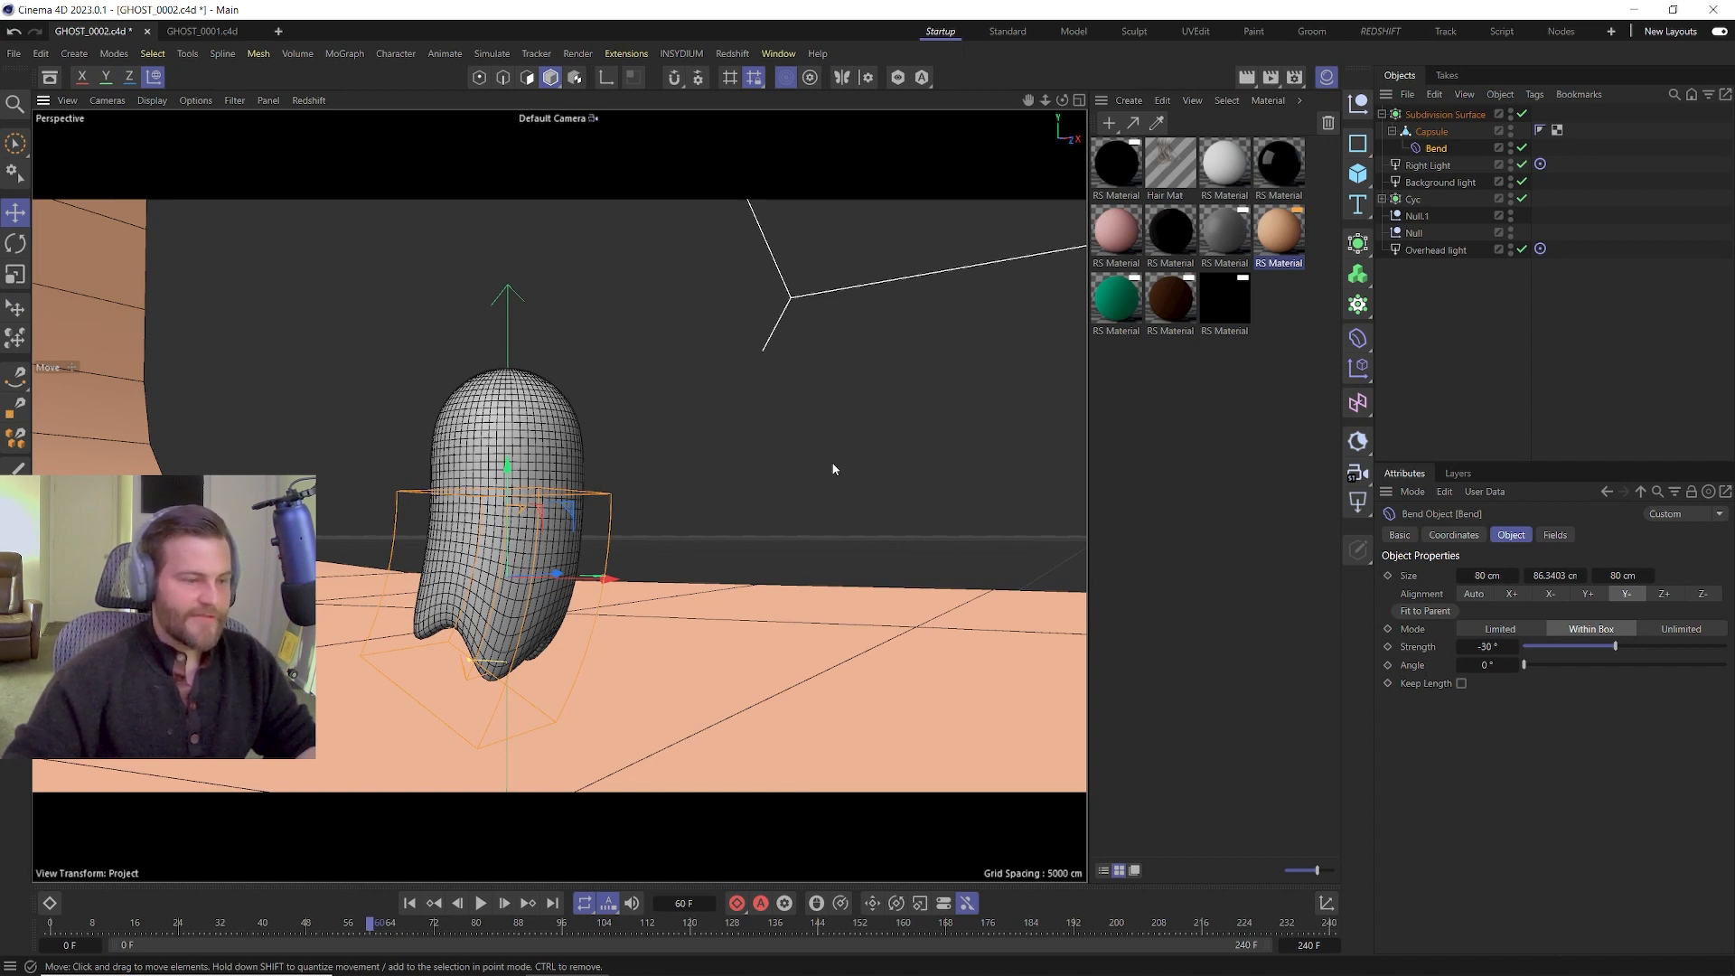
Test the bend by varying its strength, and set the Bend strength to 0°.
{"action": "mouse_move", "coordinate": [1615, 646]}
{"action": "left_mouse_down"}
{"action": "mouse_move", "coordinate": [1563, 647]}
{"action": "mouse_move", "coordinate": [1613, 644]}
{"action": "mouse_move", "coordinate": [1595, 637]}
{"action": "left_mouse_up"}
{"action": "double_click", "coordinate": [1486, 646]}
{"action": "type", "text": "0"}
{"action": "key", "text": "Return"}
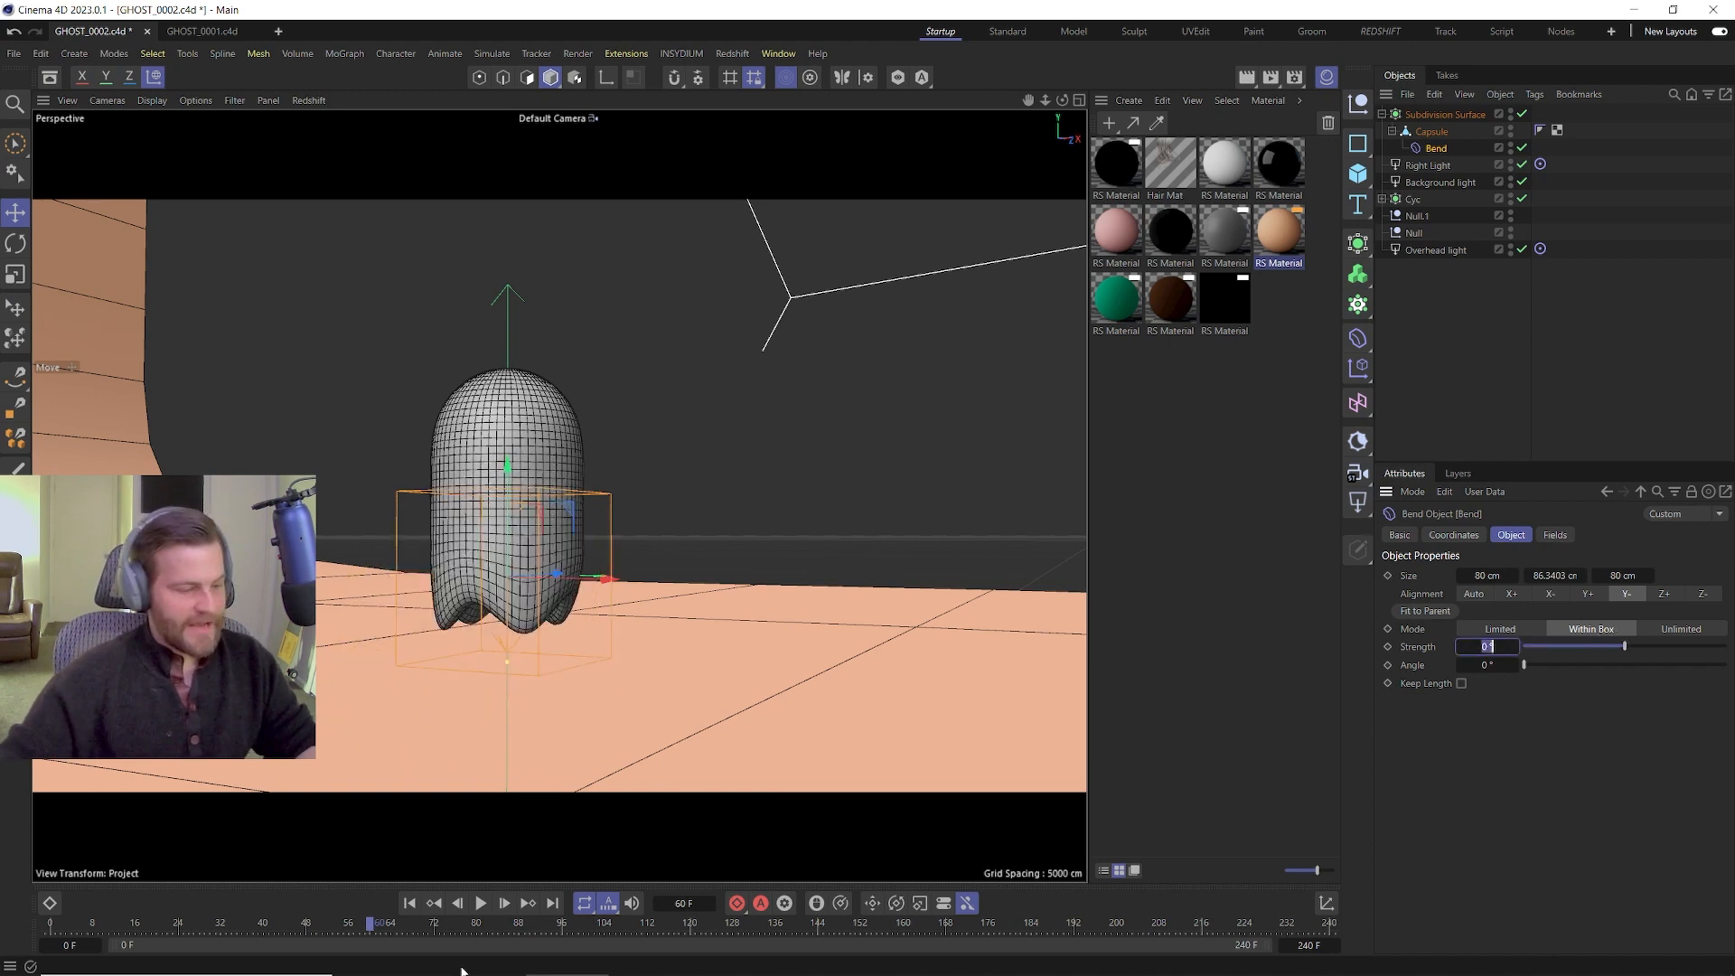
Set the Bend strength to -30° at frame 0 and keyframe it.
{"action": "left_click", "coordinate": [408, 904]}
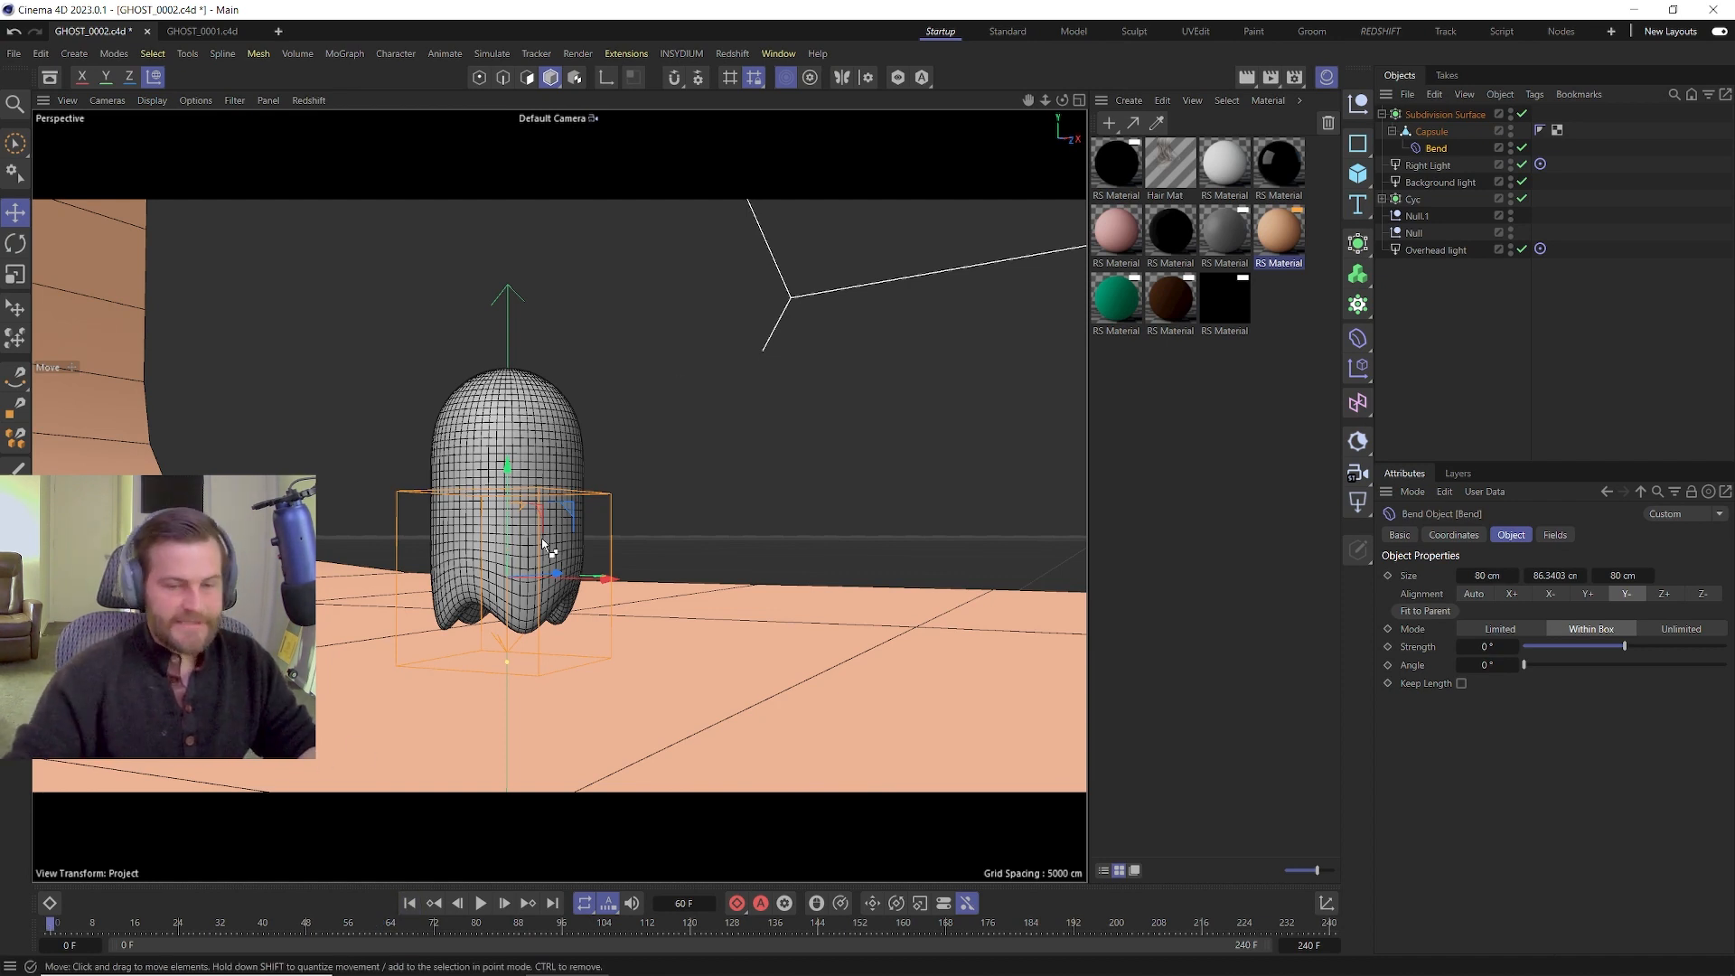
{"action": "key", "text": "ctrl+d"}
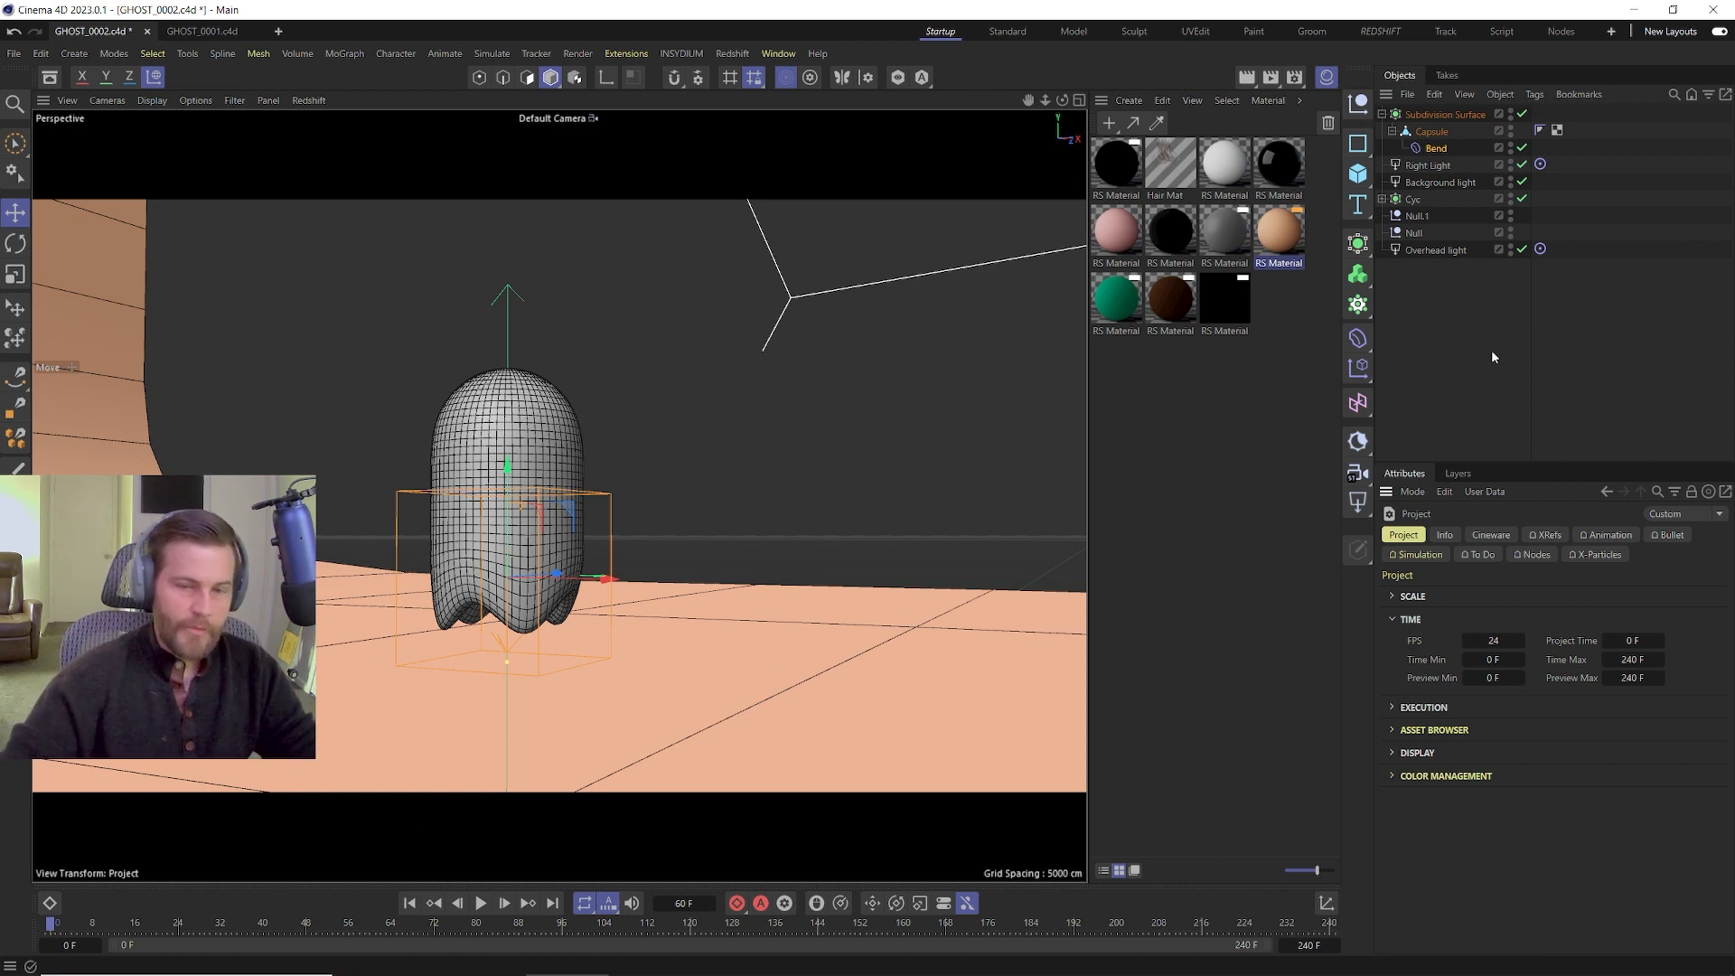
{"action": "left_click", "coordinate": [1438, 149]}
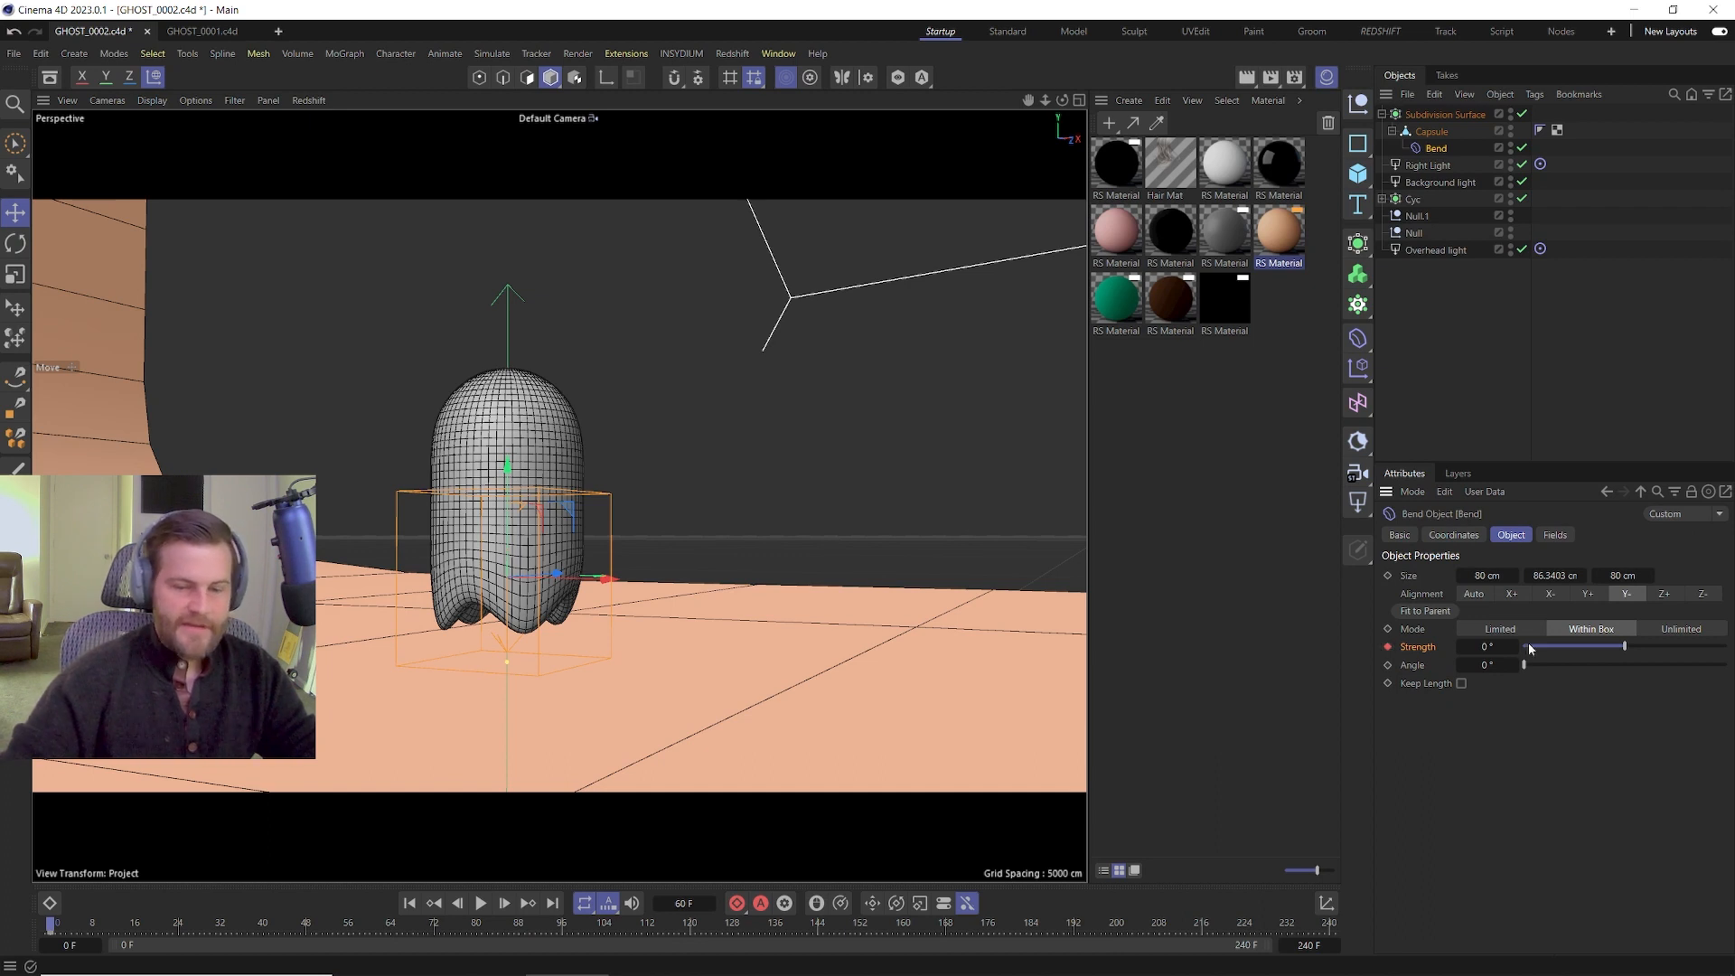
{"action": "left_click_drag", "start_coordinate": [1501, 645], "coordinate": [1502, 645]}
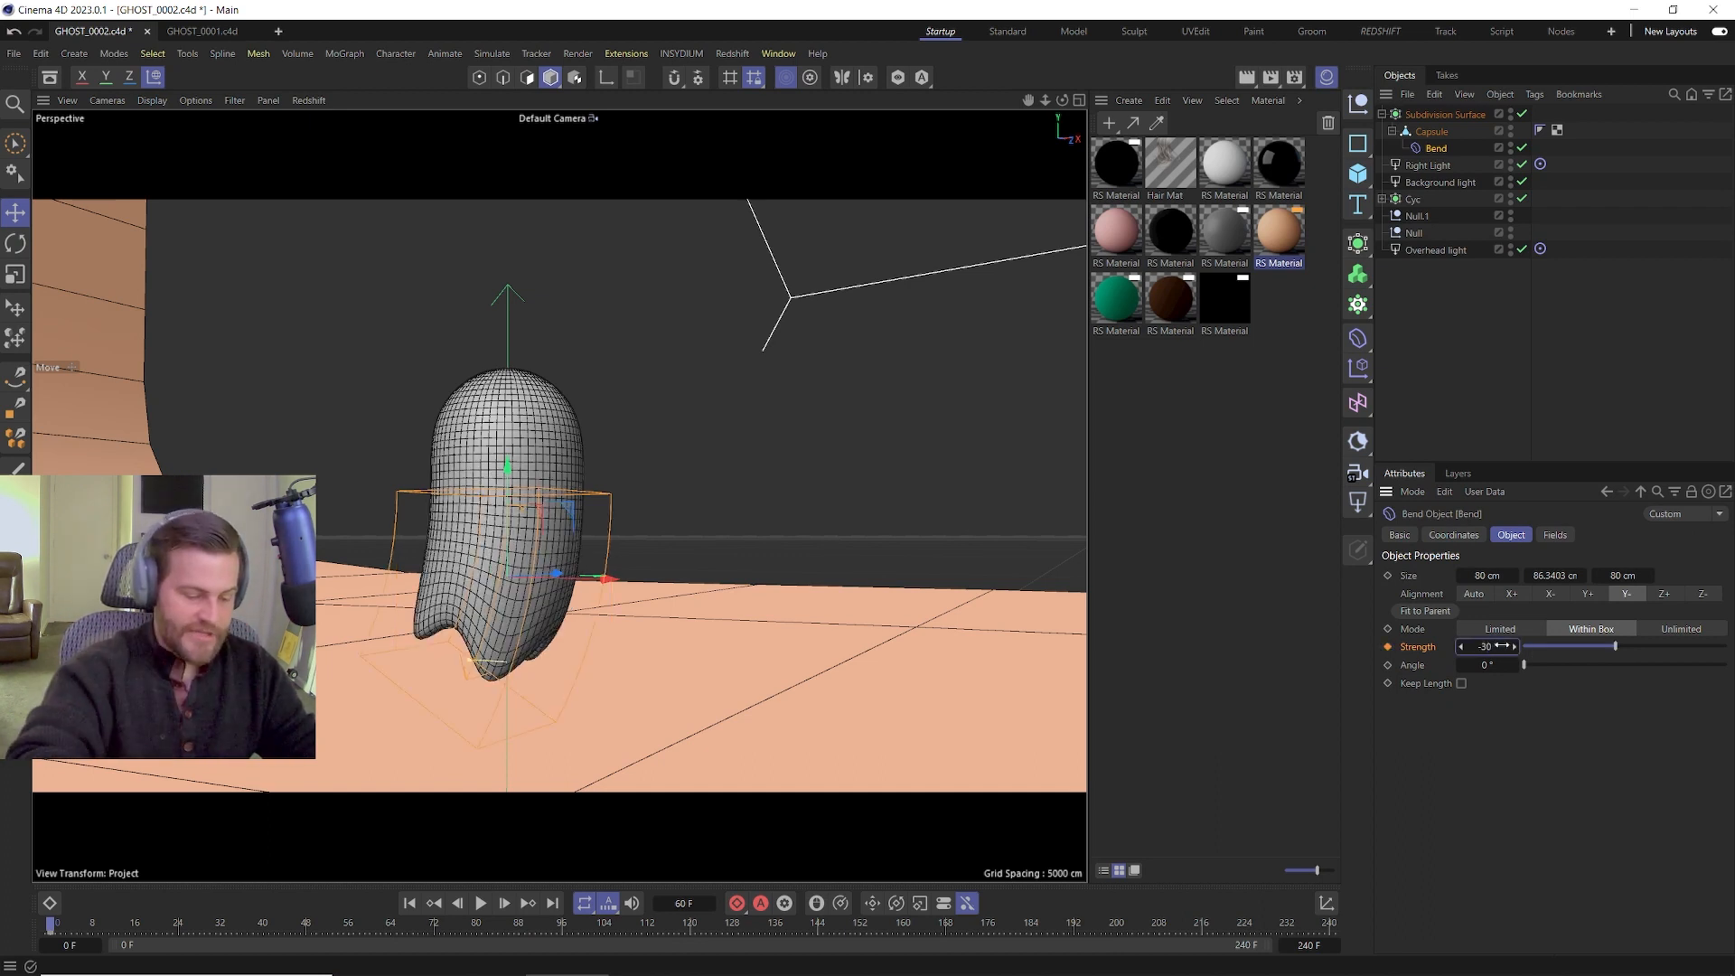
{"action": "left_click", "coordinate": [1389, 649]}
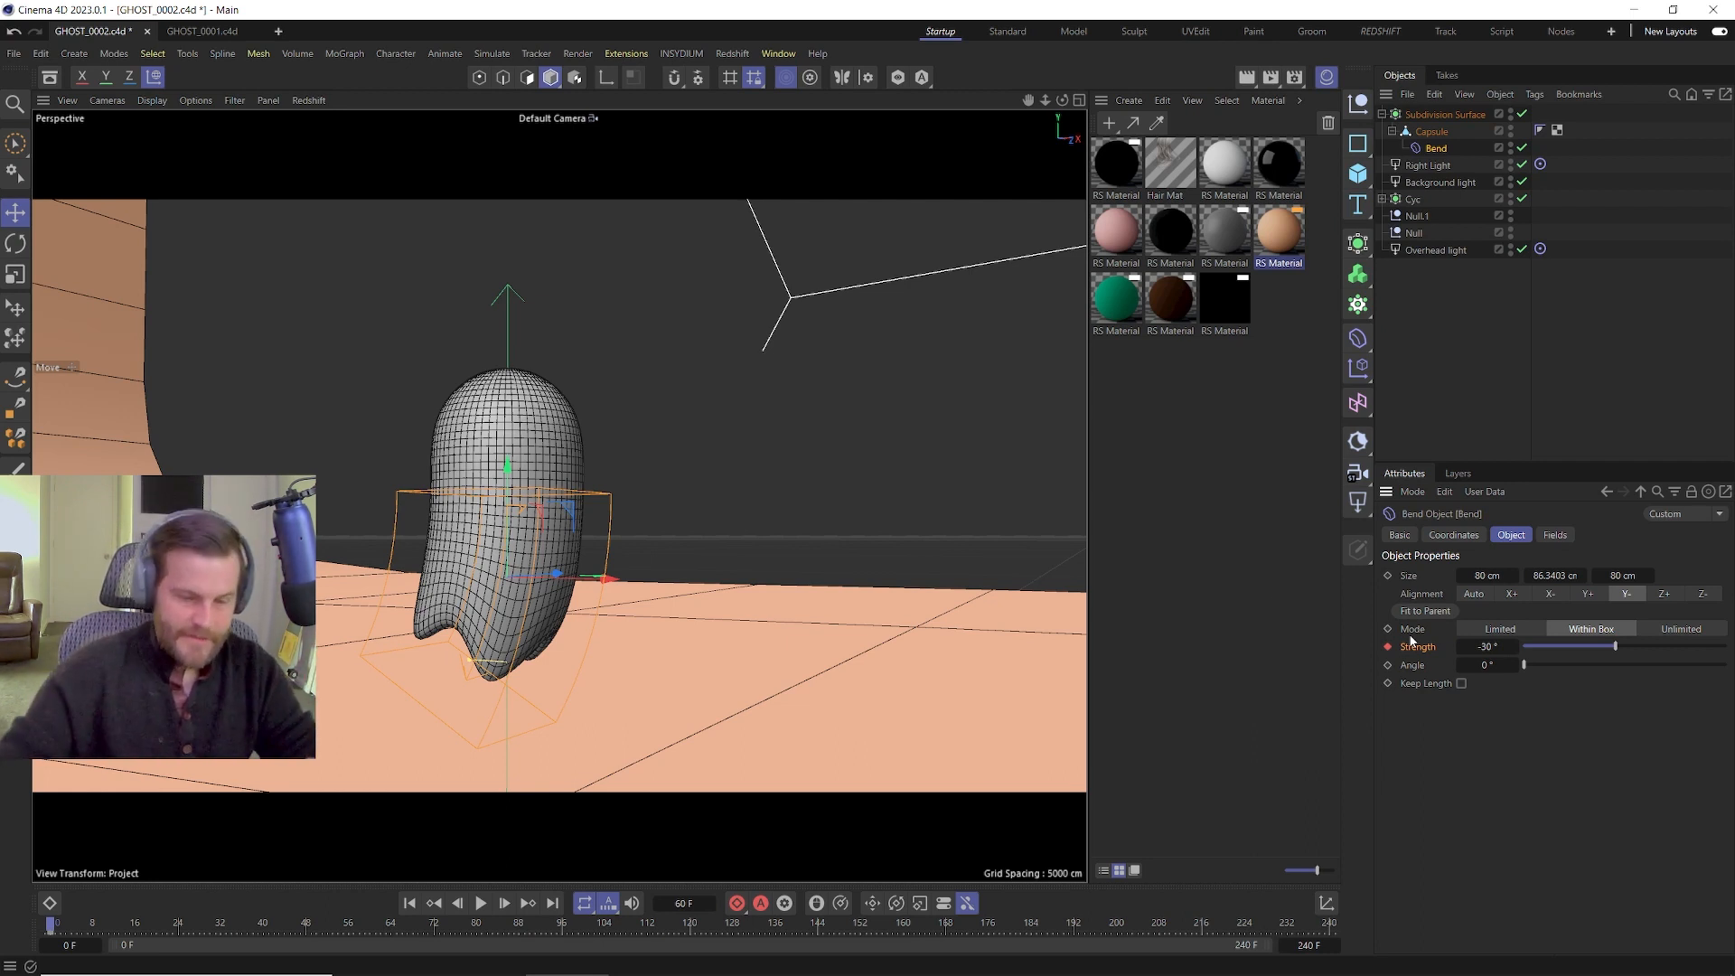
Set the Bend strength to -15° at frame 120 and keyframe it.
{"action": "left_click_drag", "start_coordinate": [152, 924], "coordinate": [701, 943]}
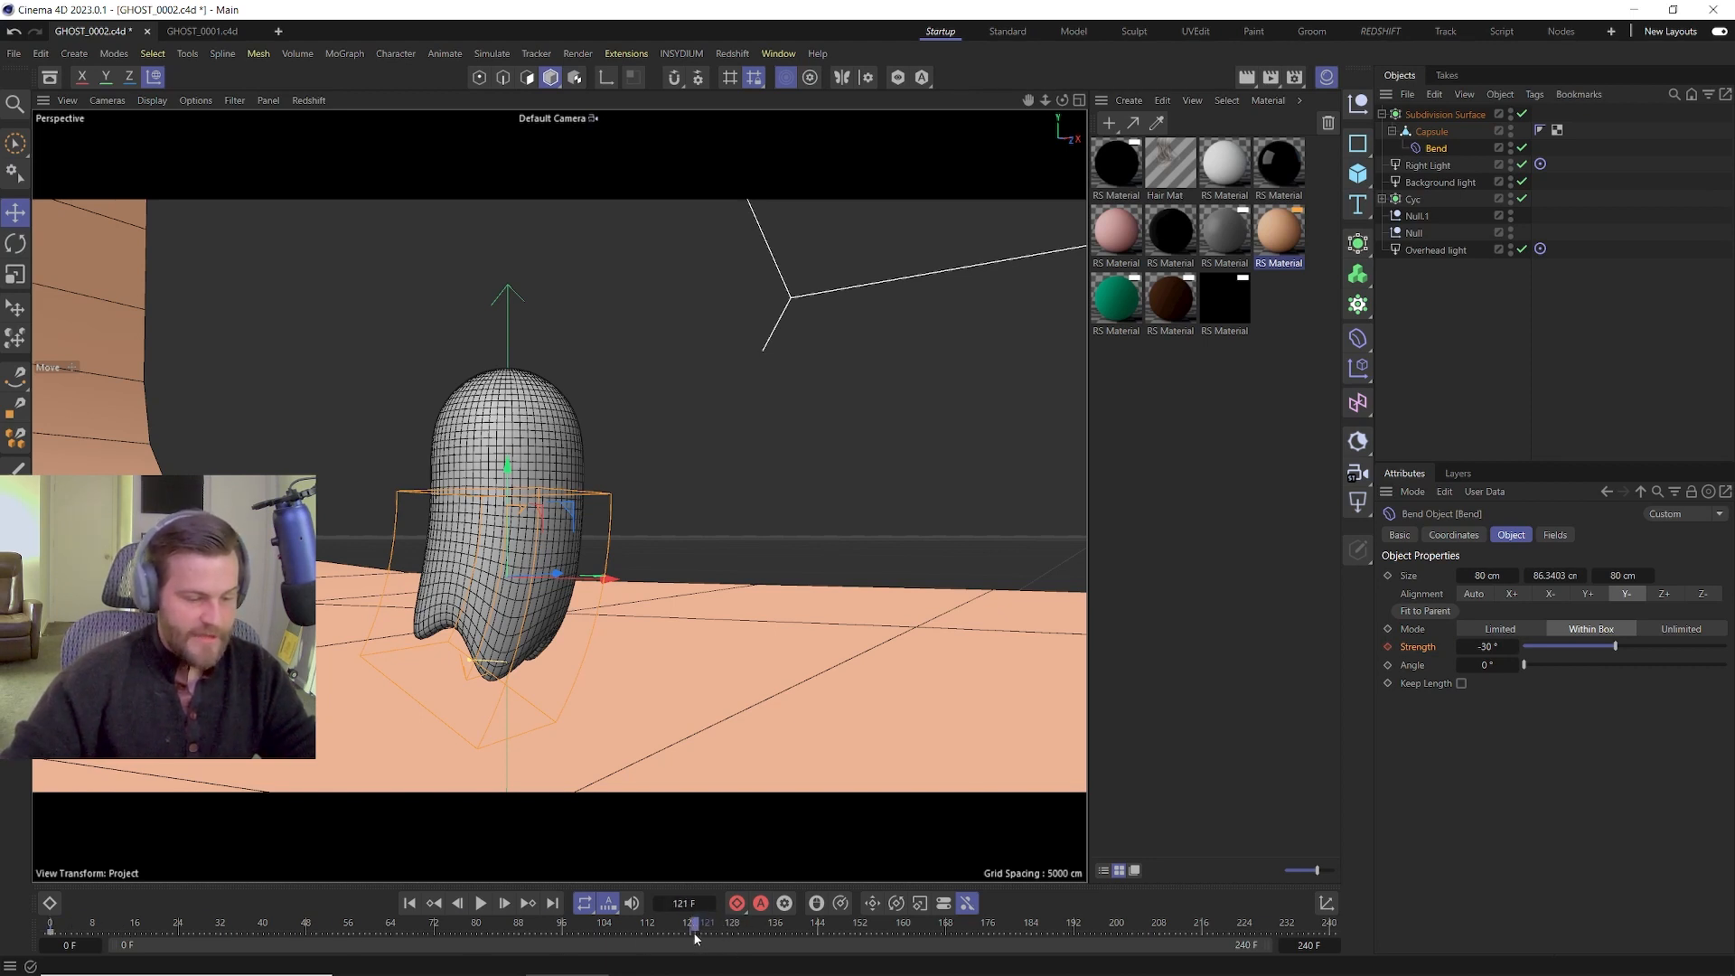
{"action": "left_click", "coordinate": [1473, 646]}
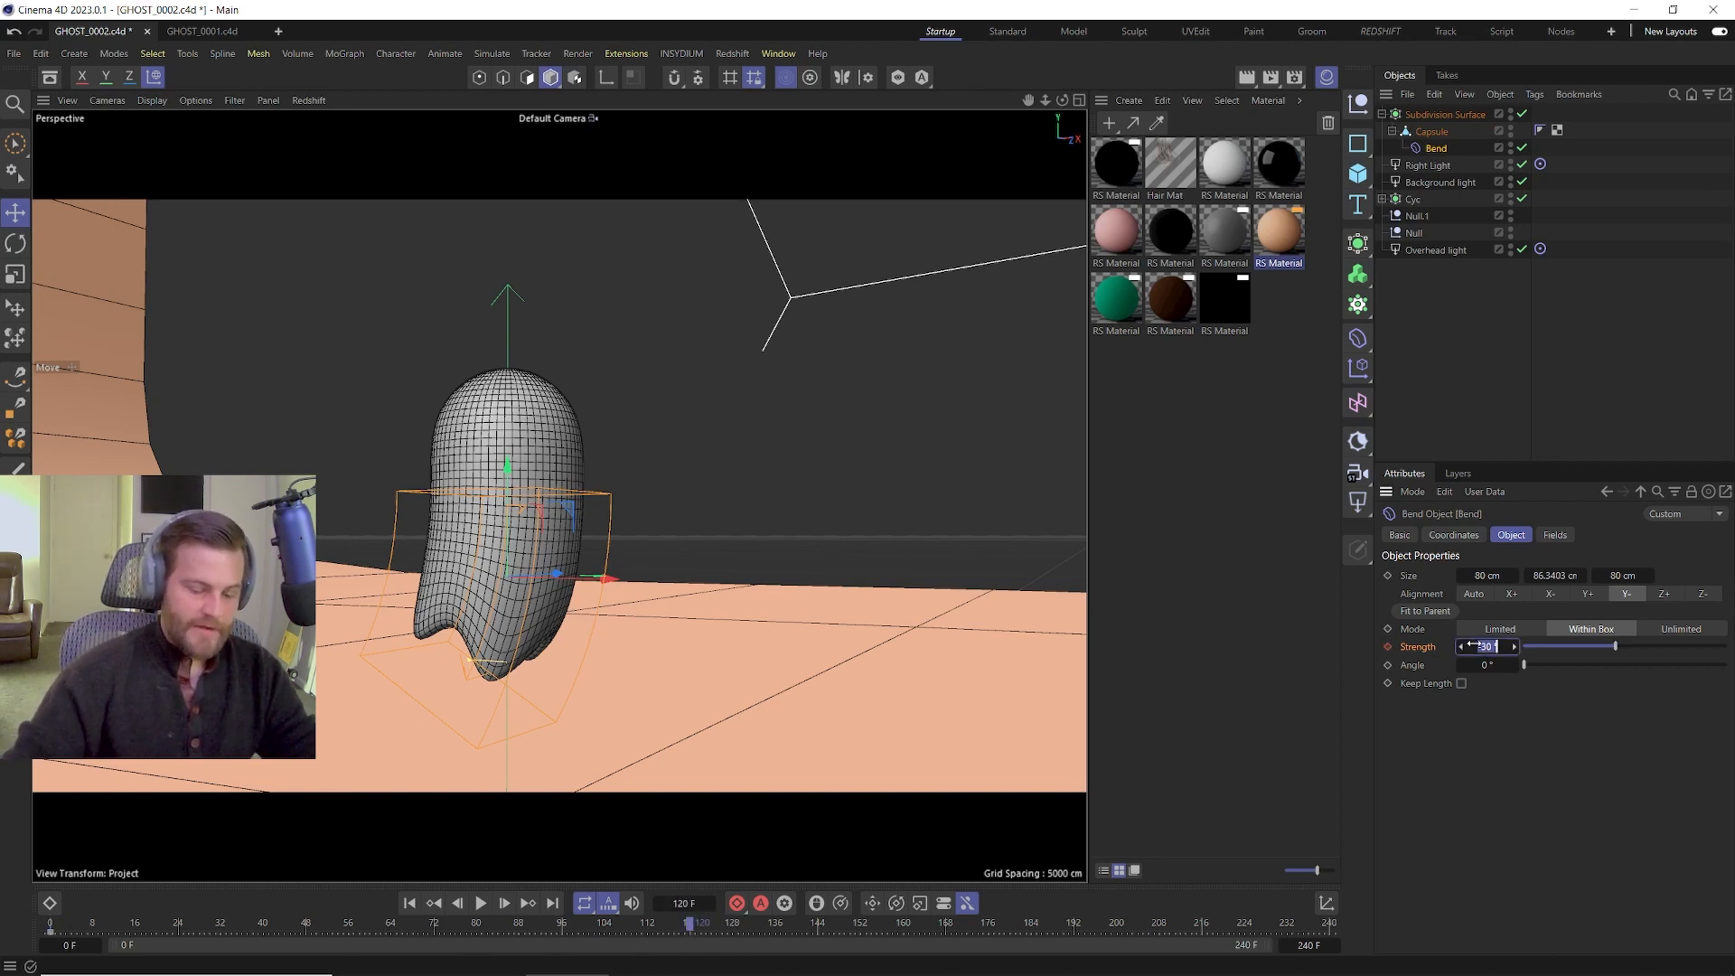
{"action": "type", "text": "-15"}
{"action": "key", "text": "Return"}
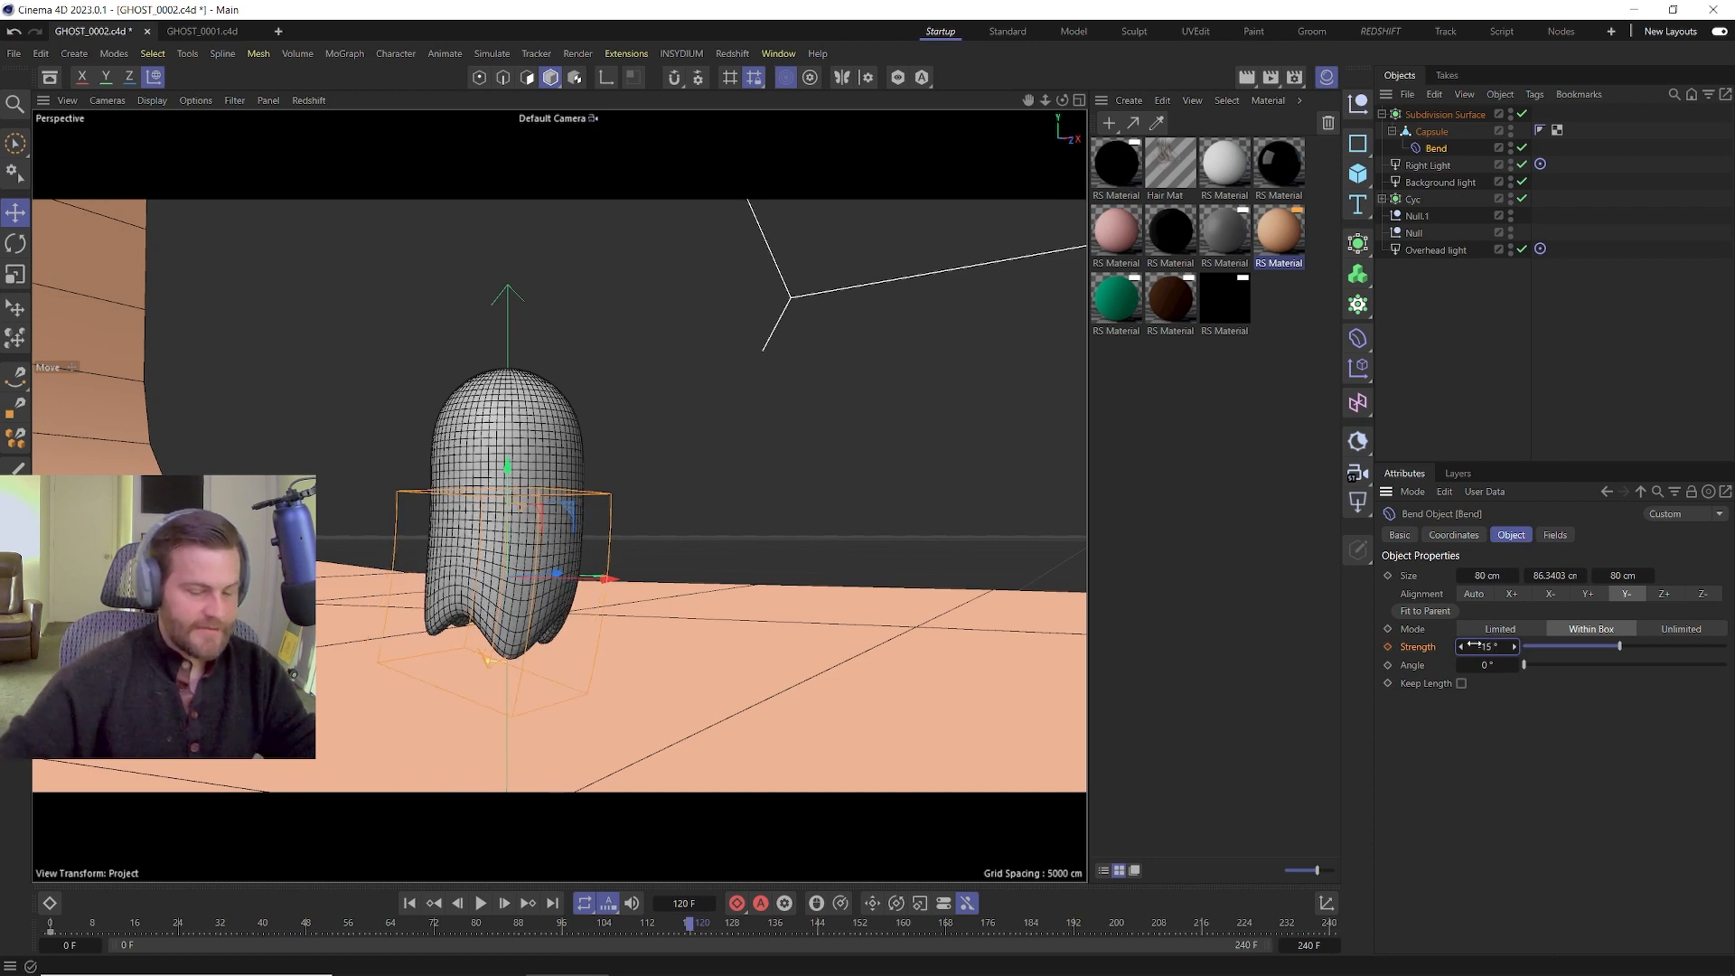
{"action": "left_click", "coordinate": [1387, 647]}
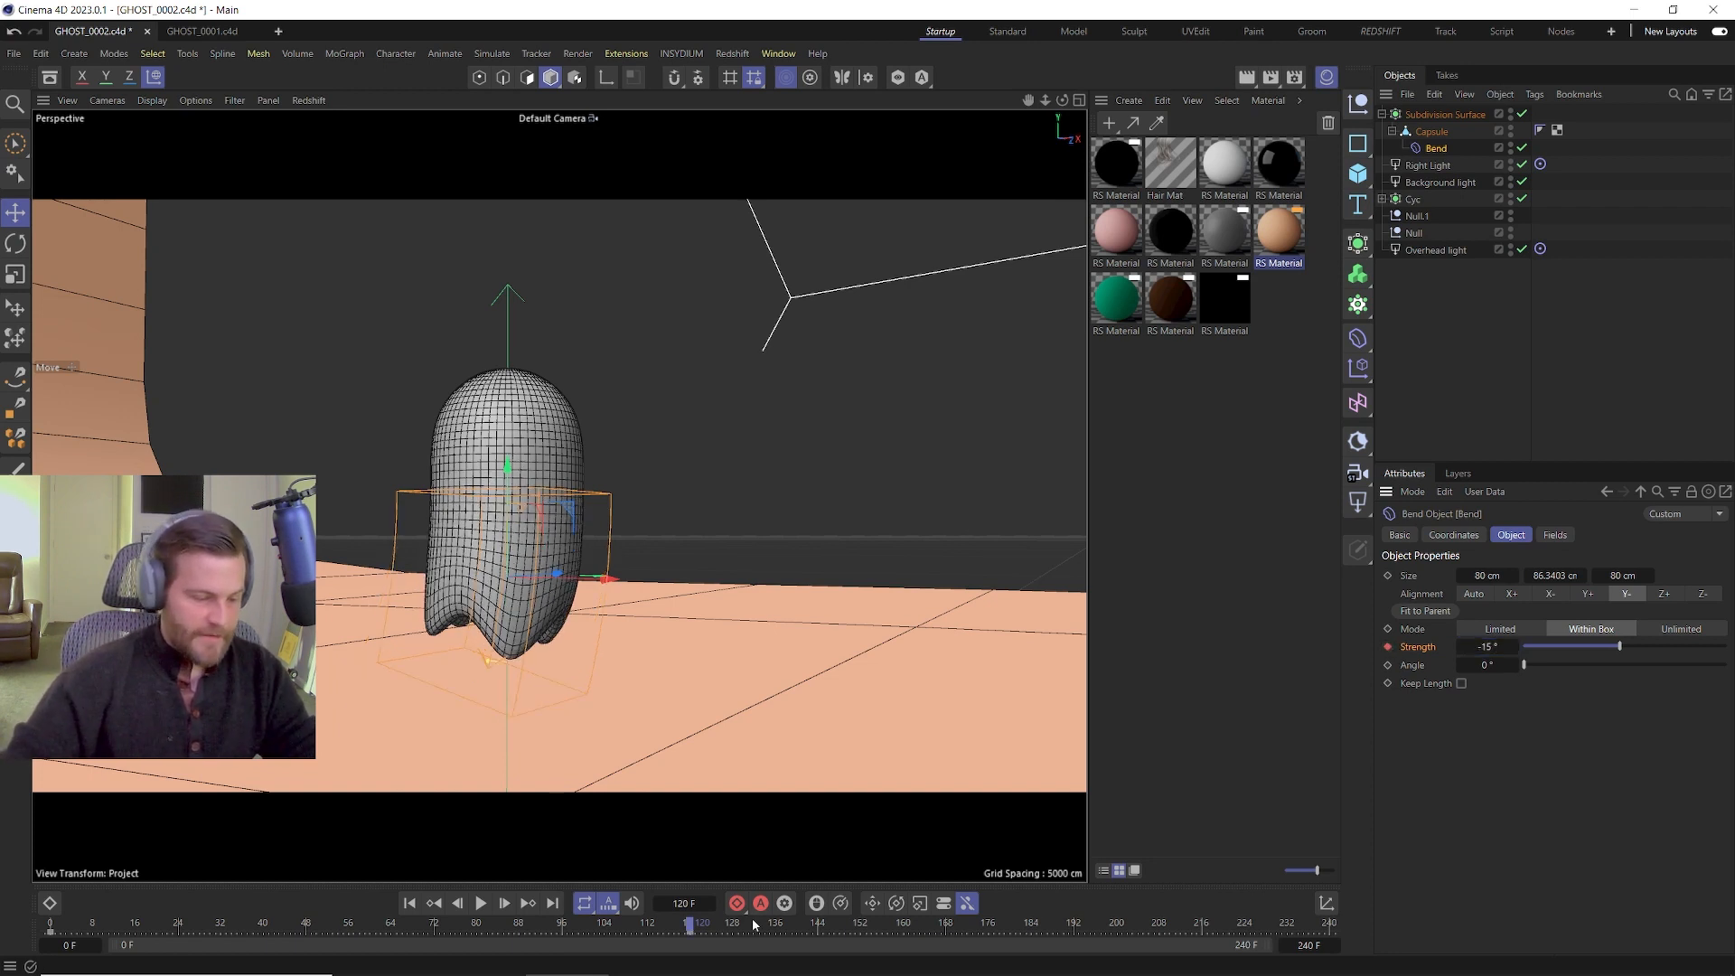
Copy the frame 0 strength key to frame 240 and play the animation from the start.
{"action": "left_click_drag", "start_coordinate": [147, 933], "coordinate": [1, 939]}
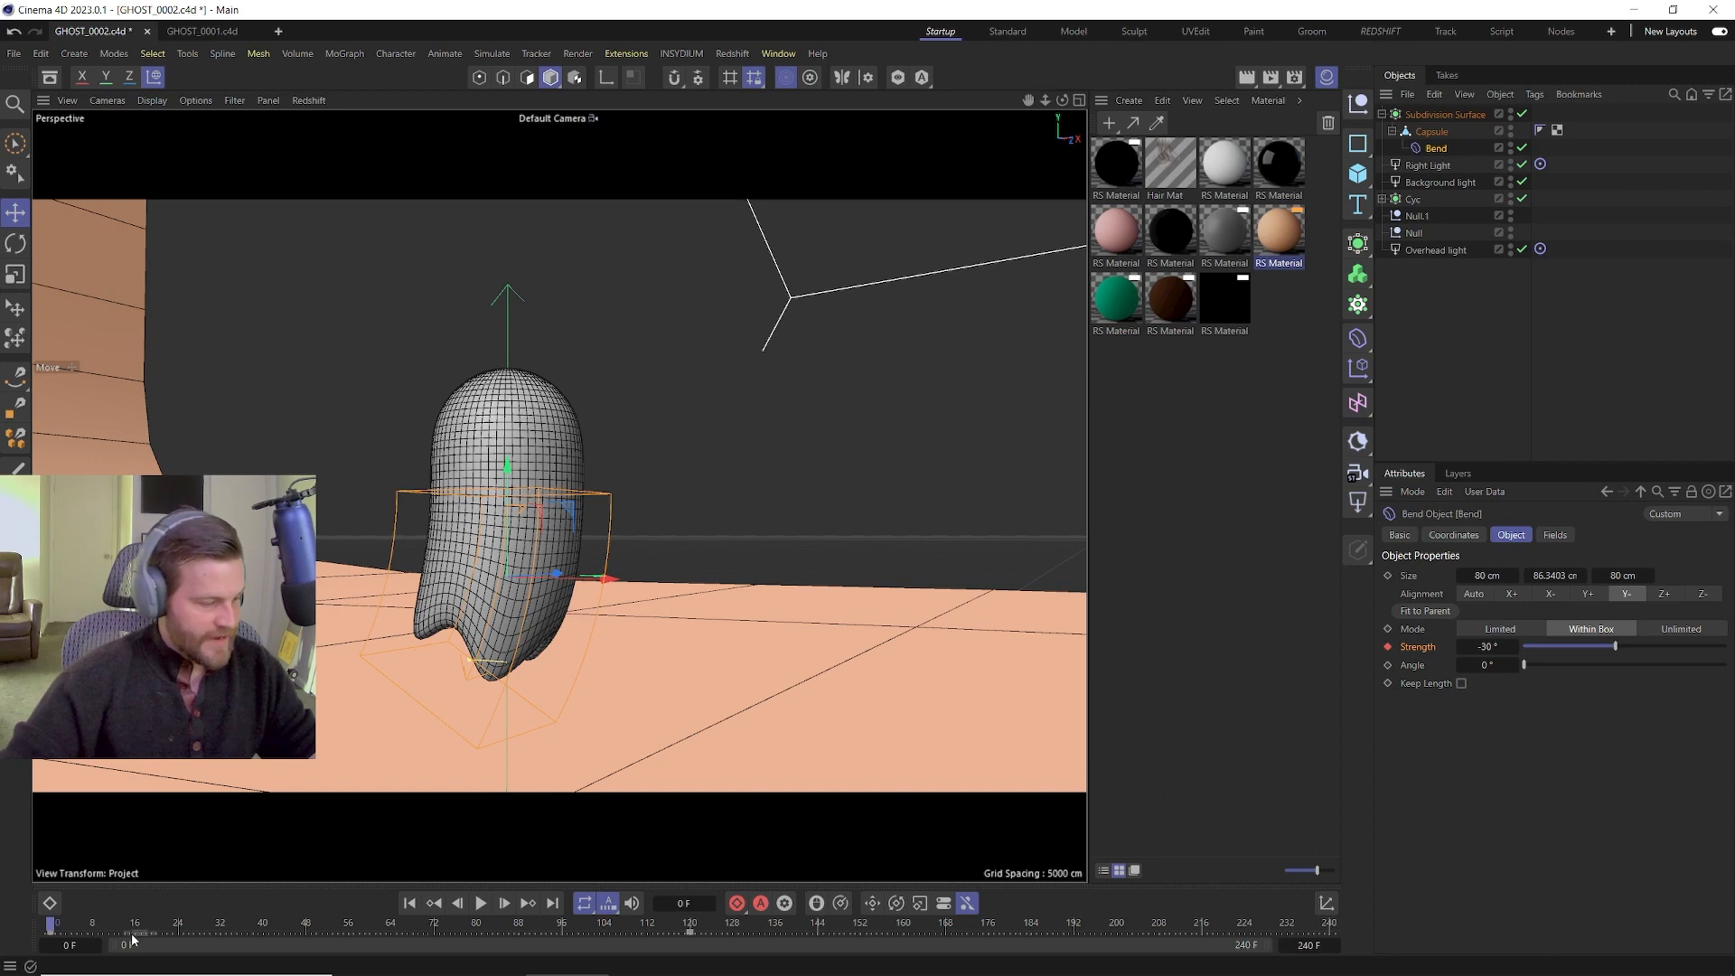
{"action": "left_click", "coordinate": [51, 932]}
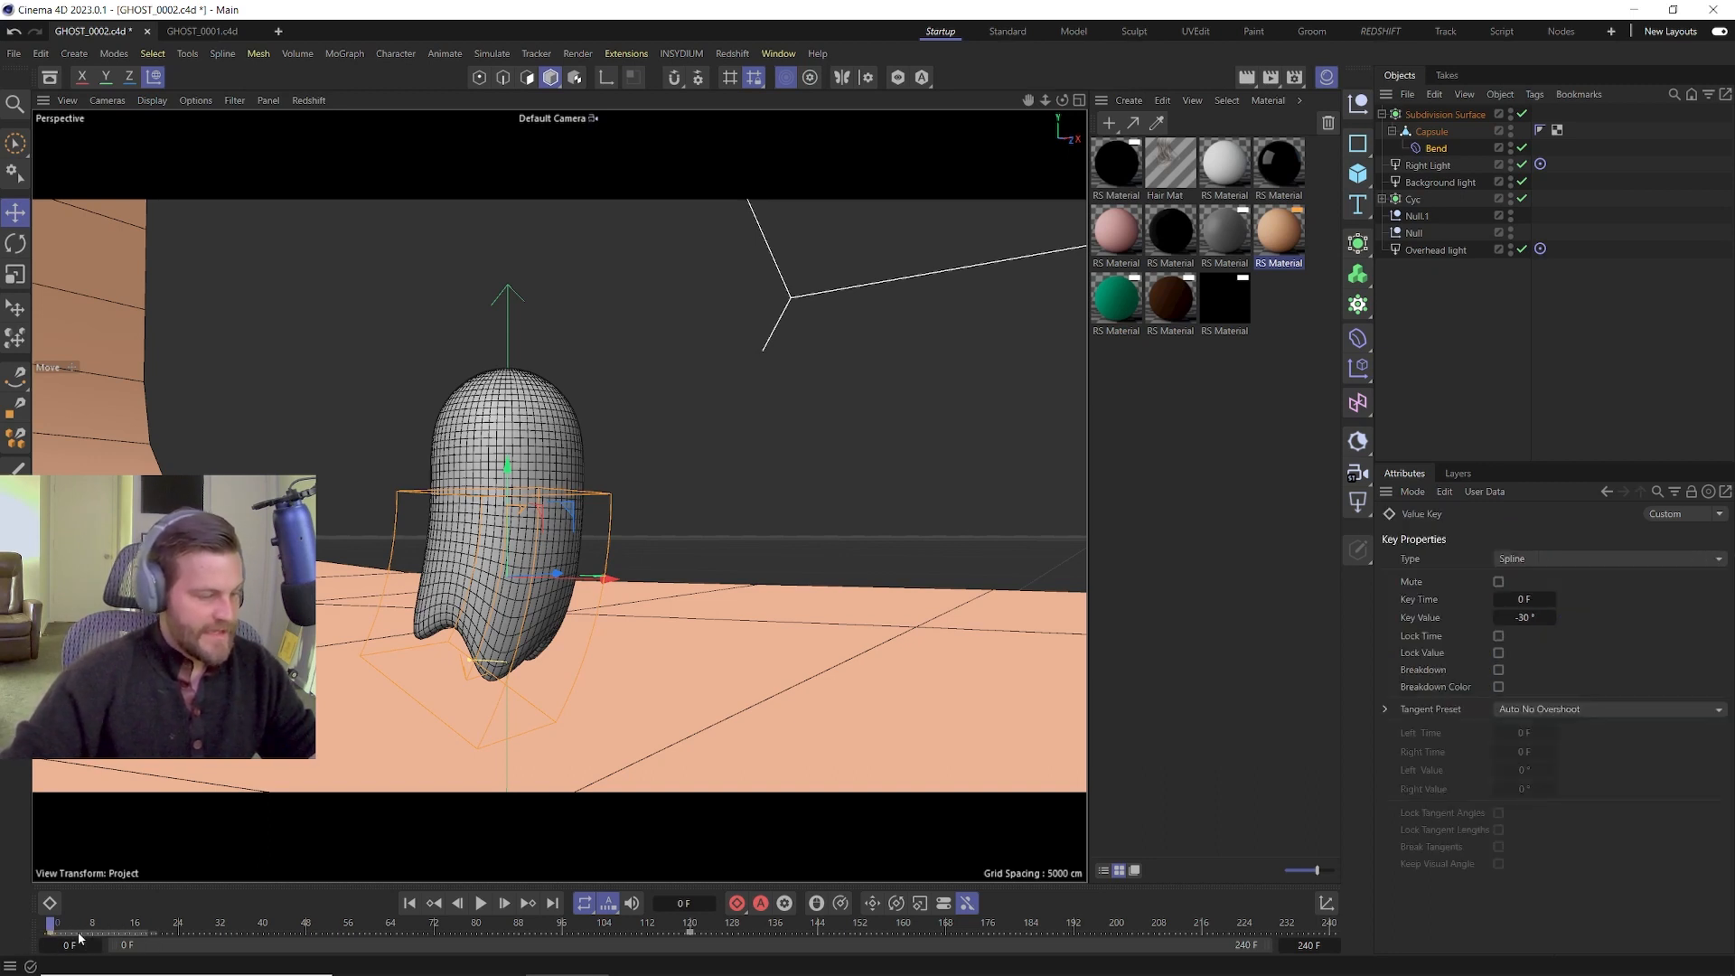
{"action": "left_click_drag", "start_coordinate": [73, 937], "coordinate": [1255, 924]}
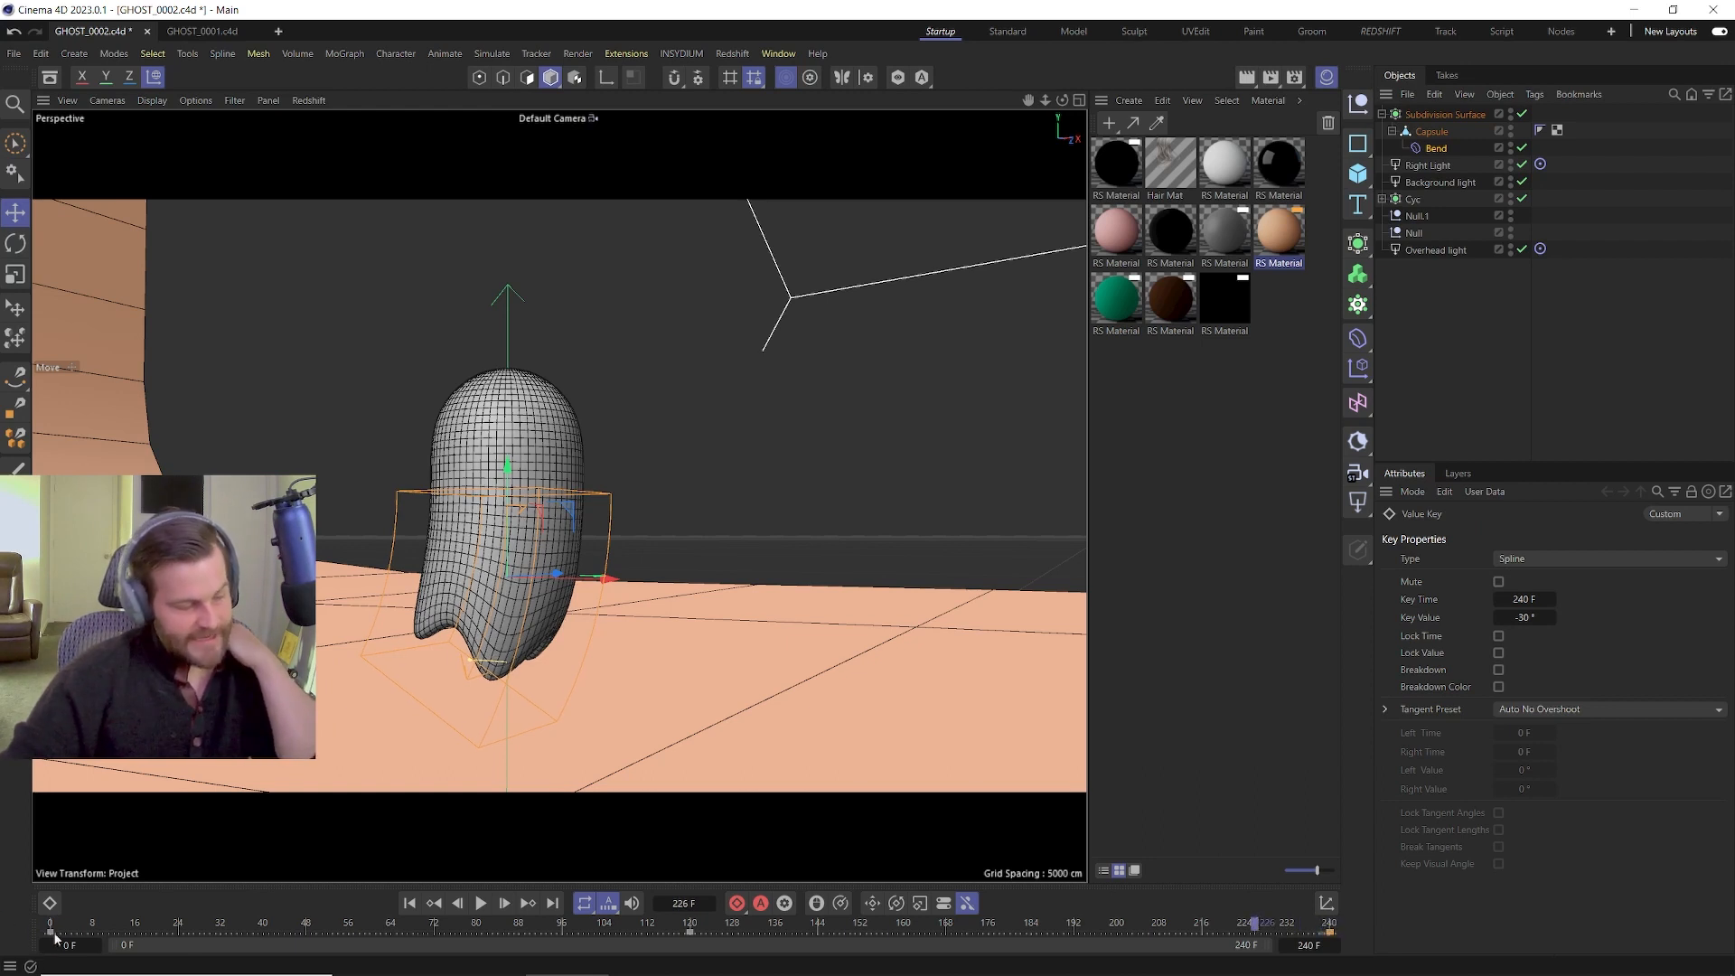
{"action": "left_click", "coordinate": [410, 902]}
{"action": "left_click", "coordinate": [481, 903]}
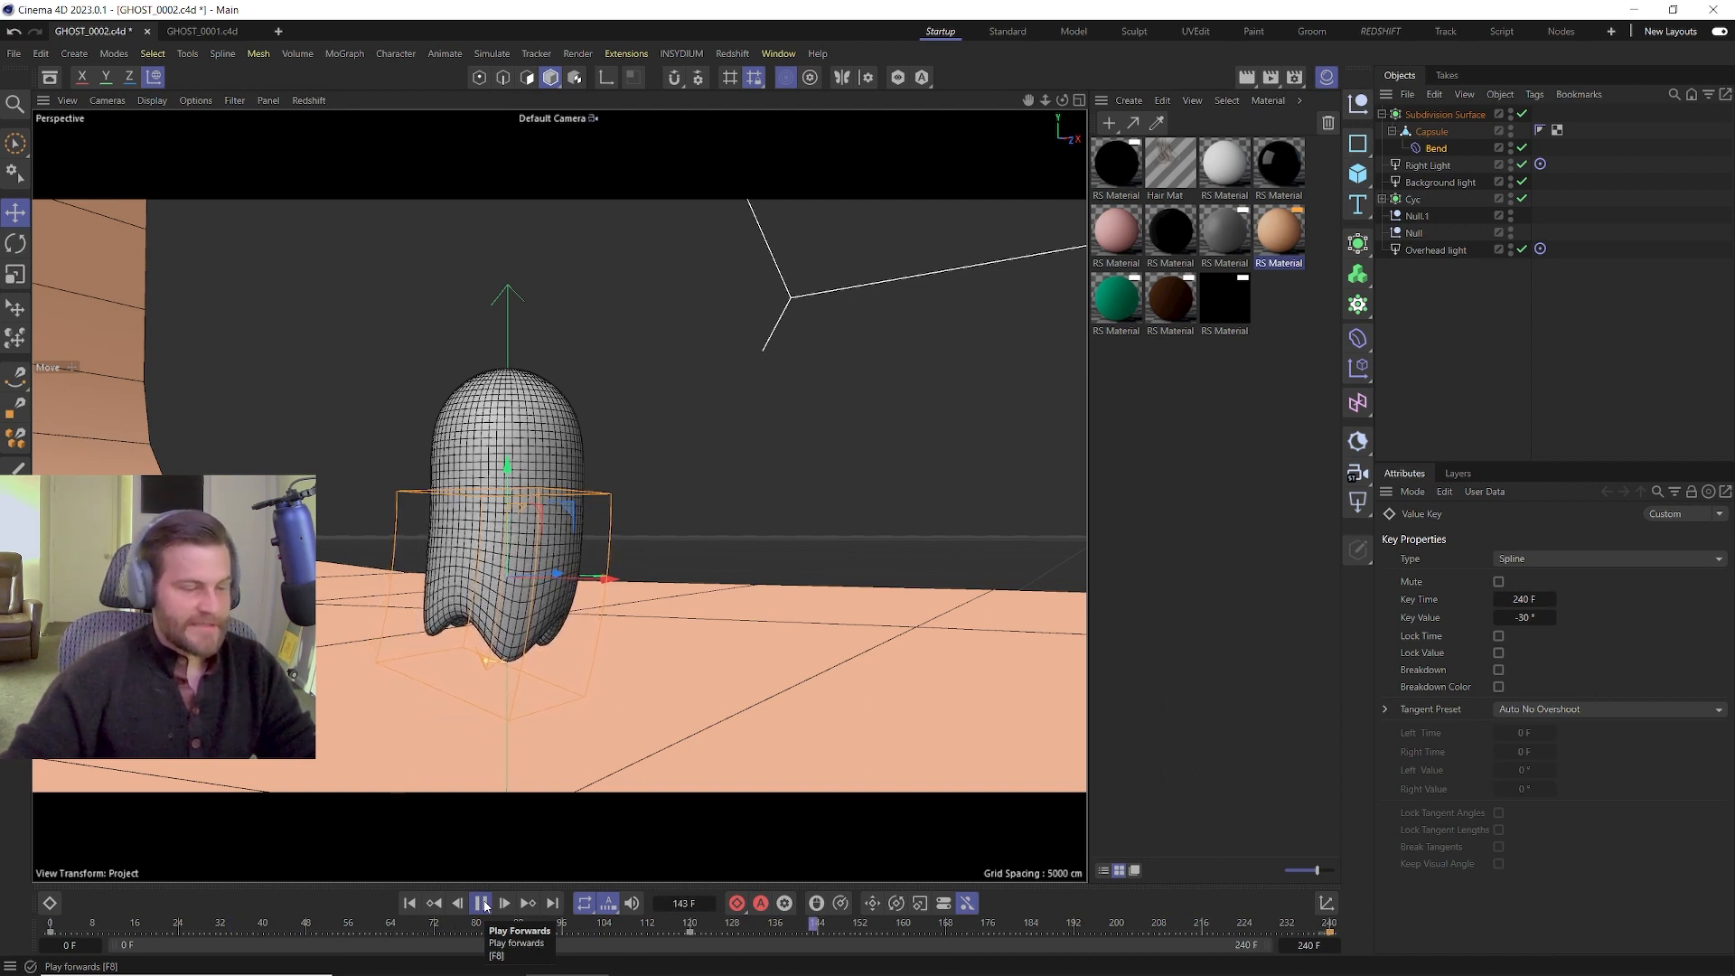
{"action": "left_click", "coordinate": [482, 902]}
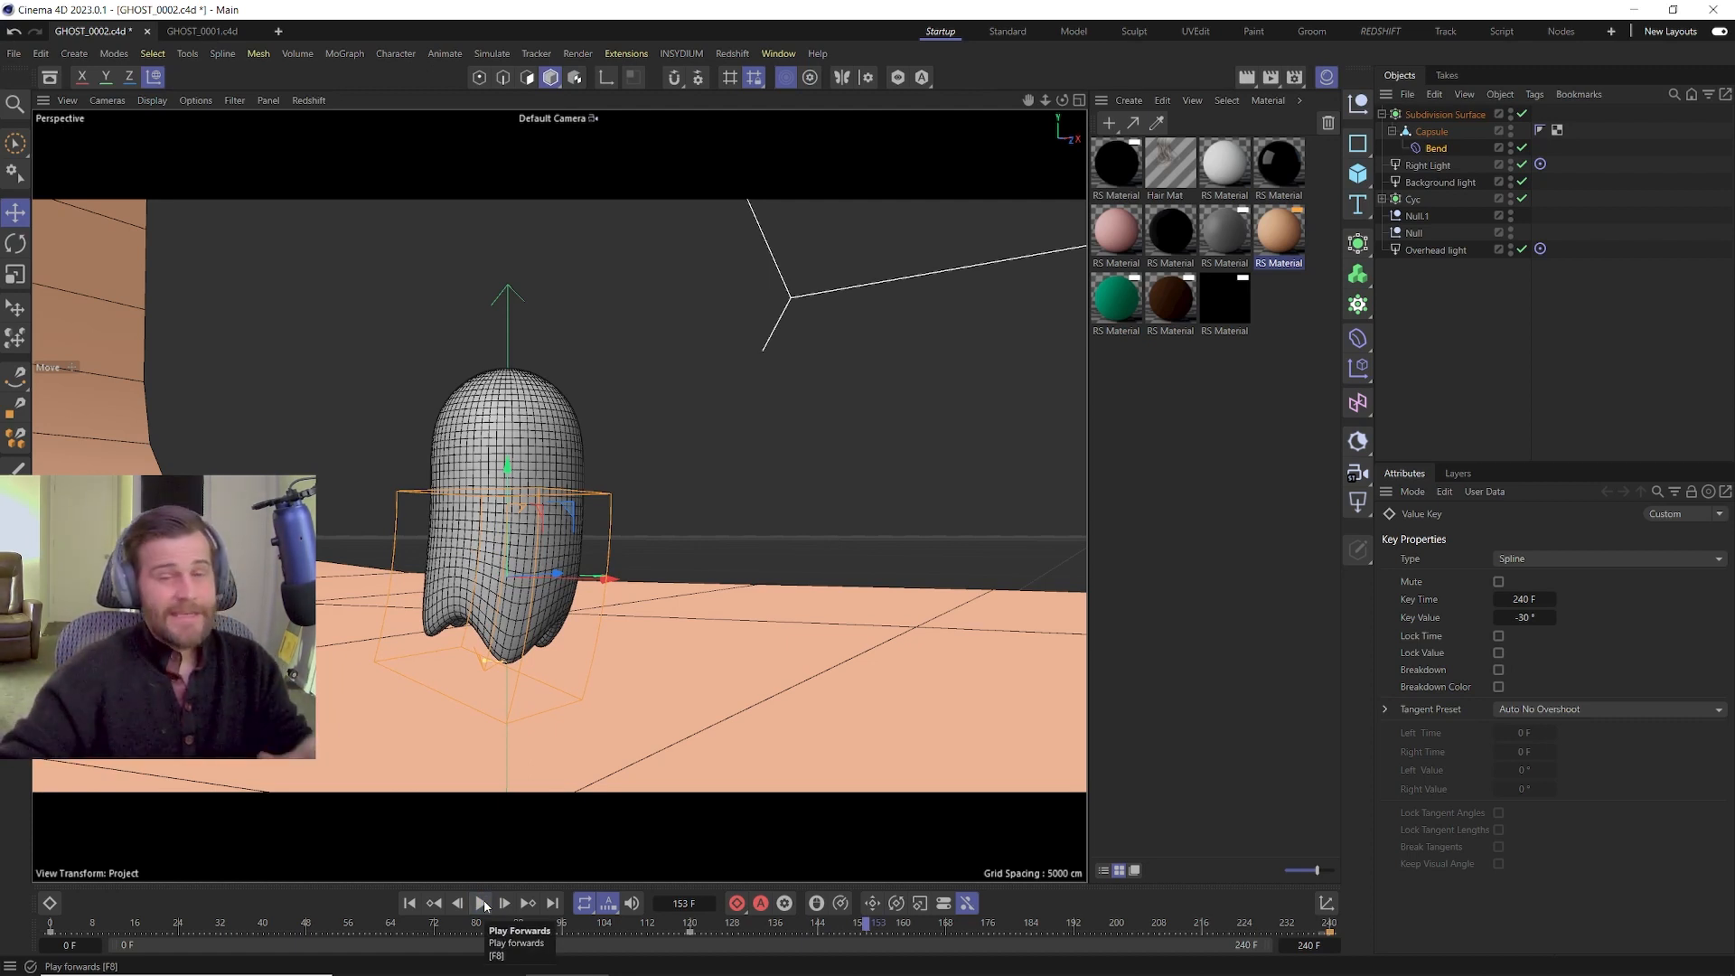
Open the F-Curve timeline in an enlarged window and fit the whole Bend strength curve in it.
{"action": "left_click", "coordinate": [774, 54]}
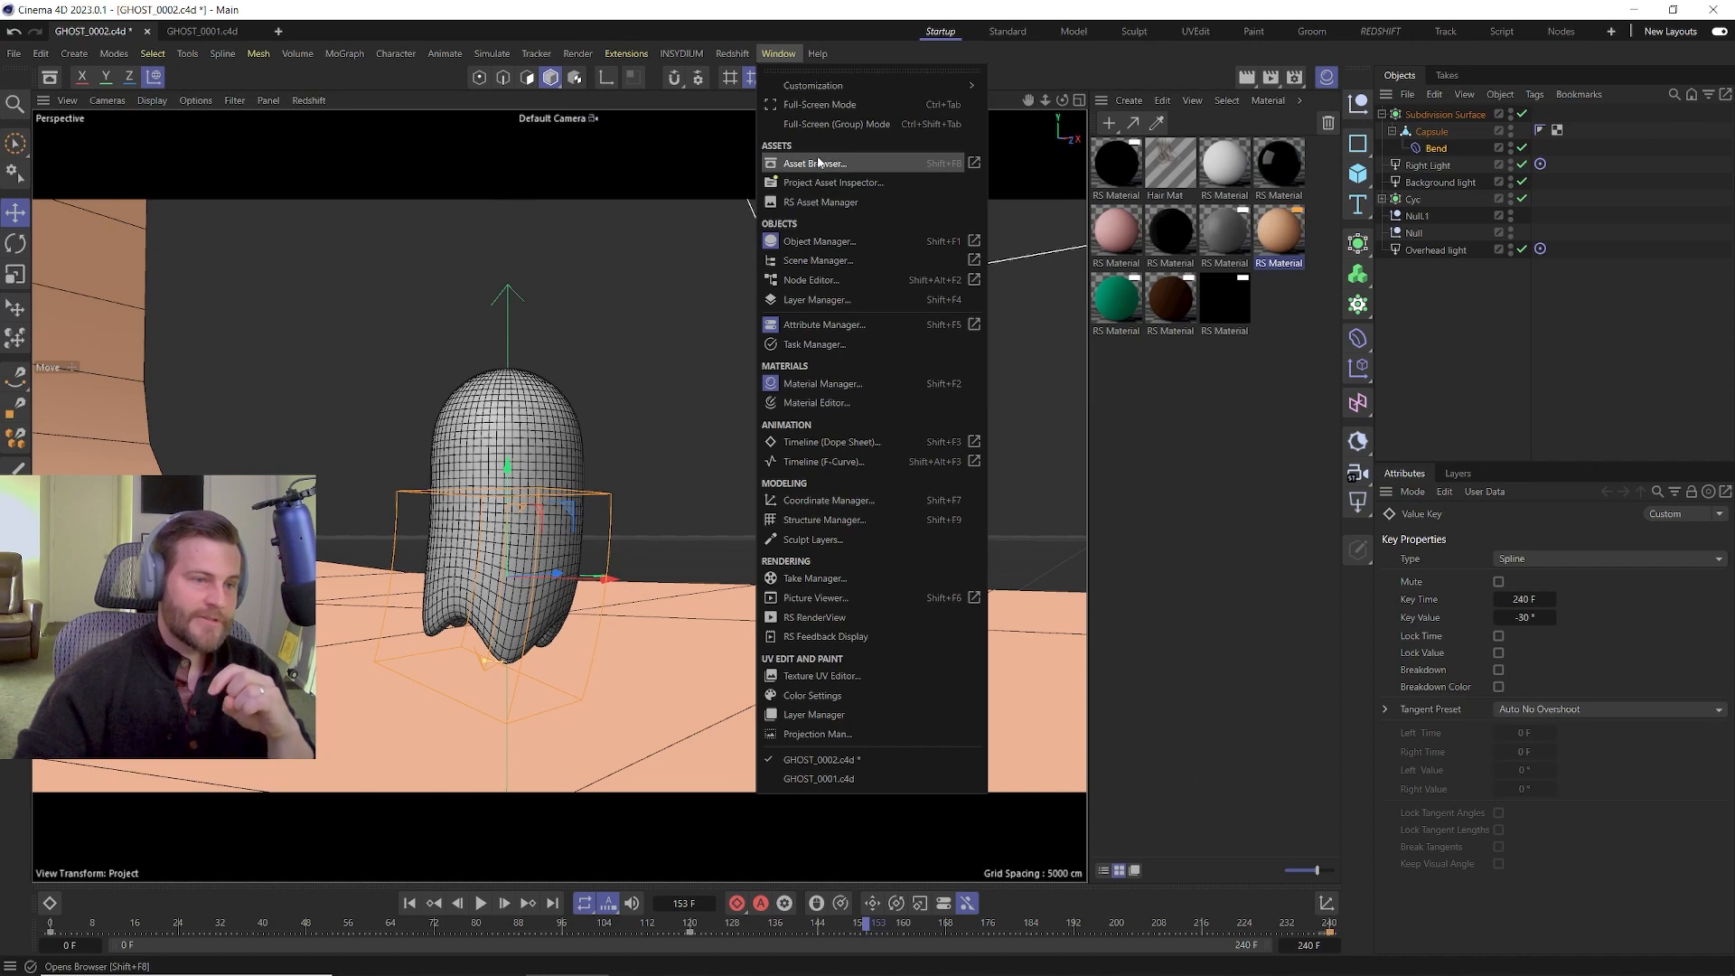
{"action": "key", "text": "shift+alt+F3"}
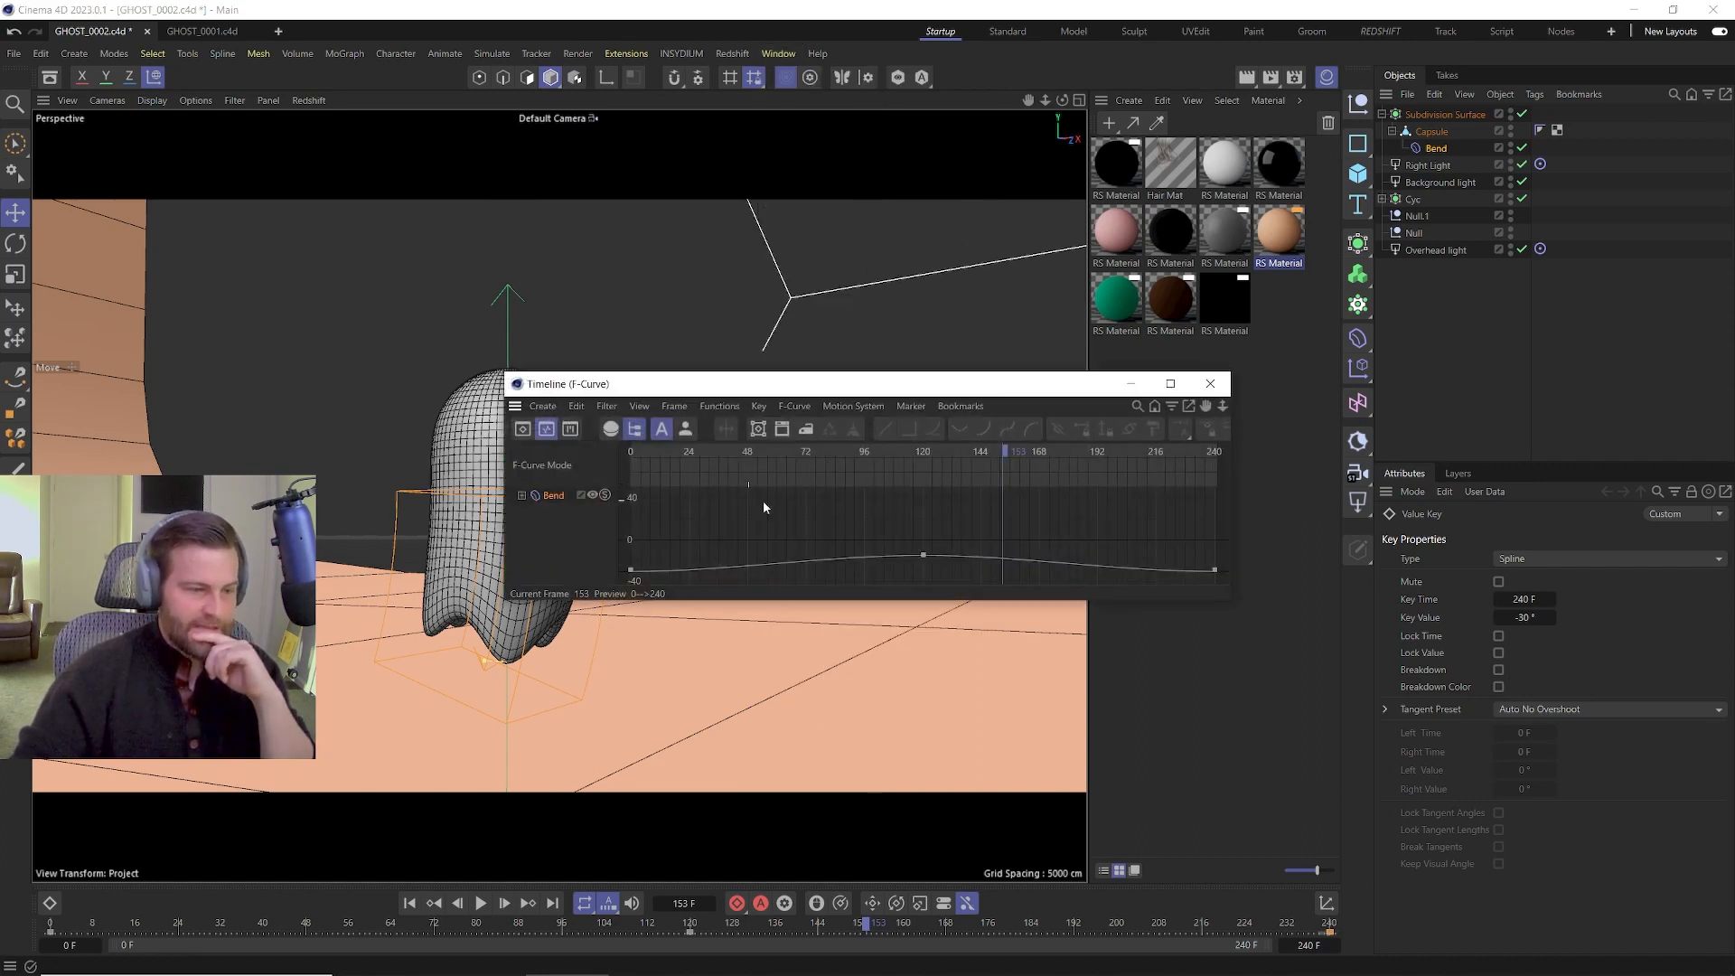
{"action": "left_click_drag", "start_coordinate": [840, 372], "coordinate": [813, 170]}
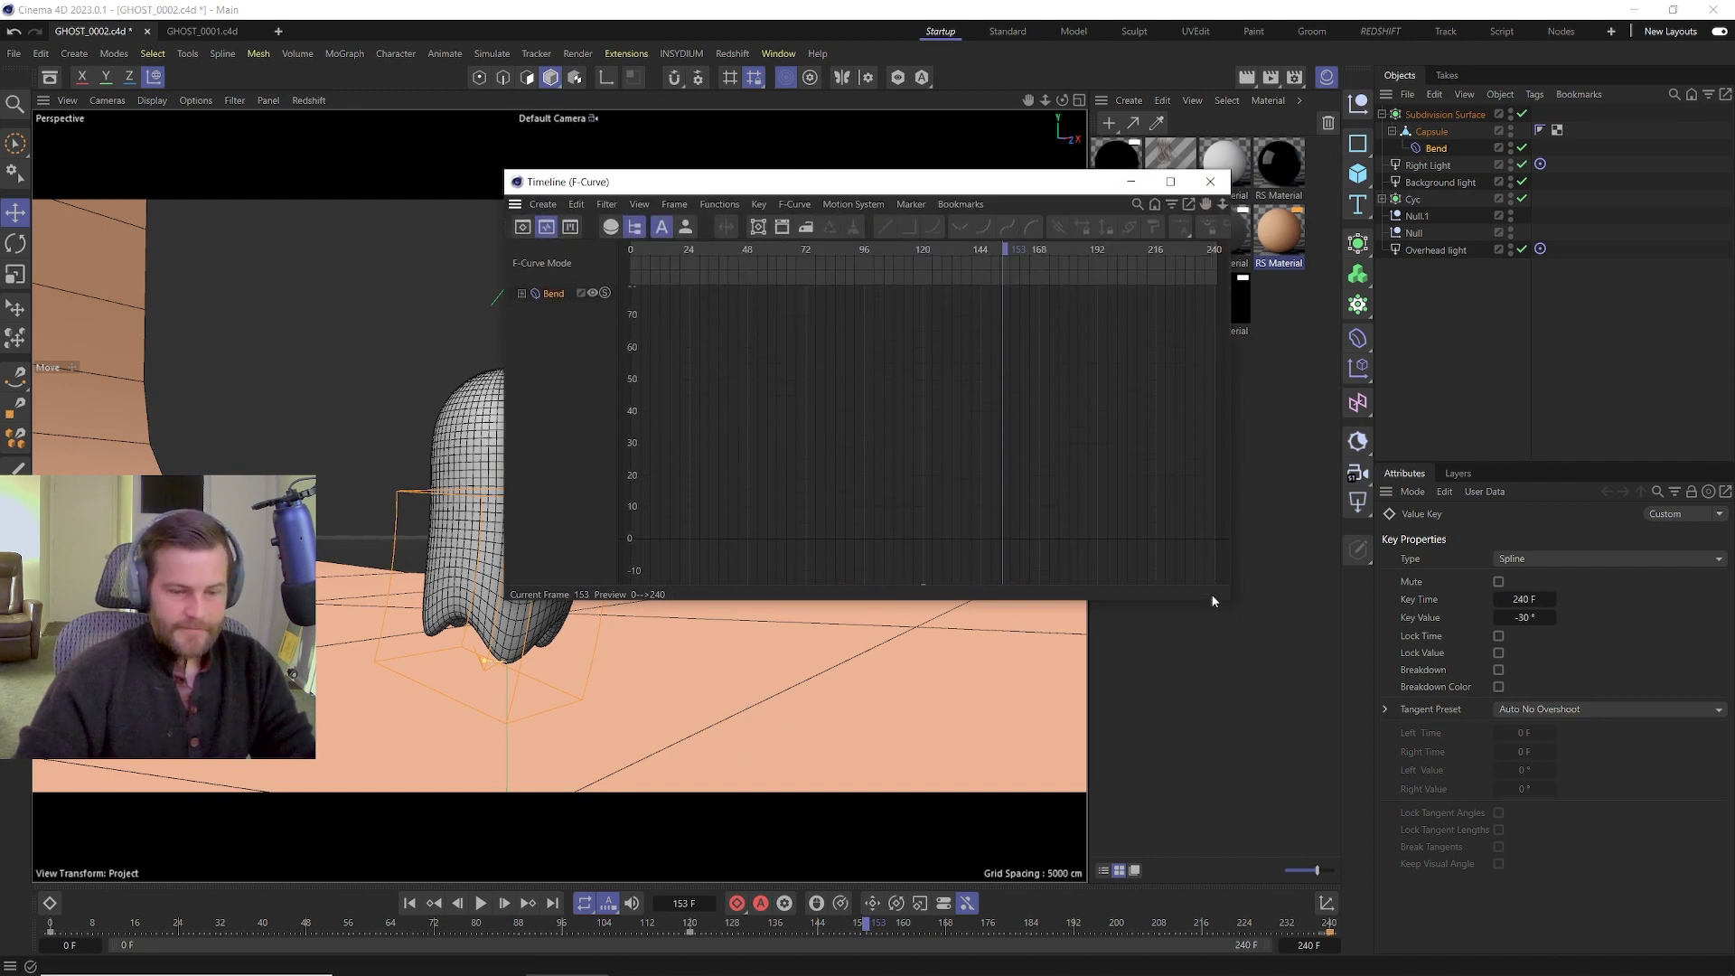
{"action": "left_click_drag", "start_coordinate": [1230, 601], "coordinate": [1392, 775]}
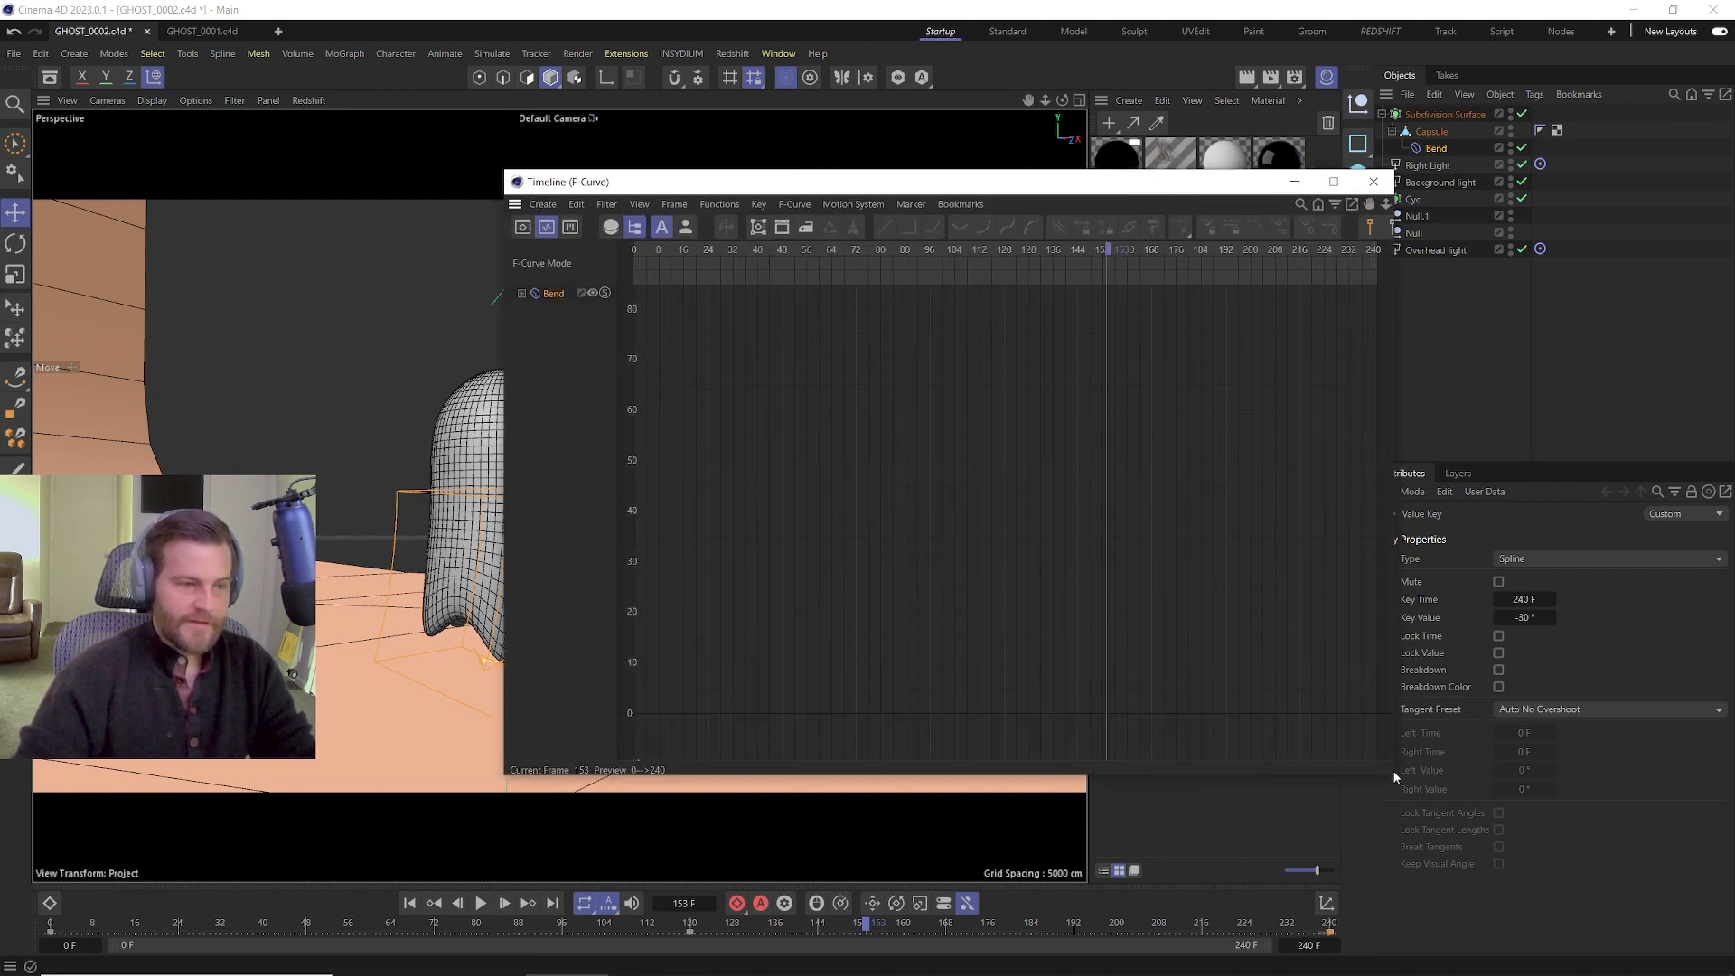
{"action": "left_click", "coordinate": [995, 503]}
{"action": "key", "text": "h"}
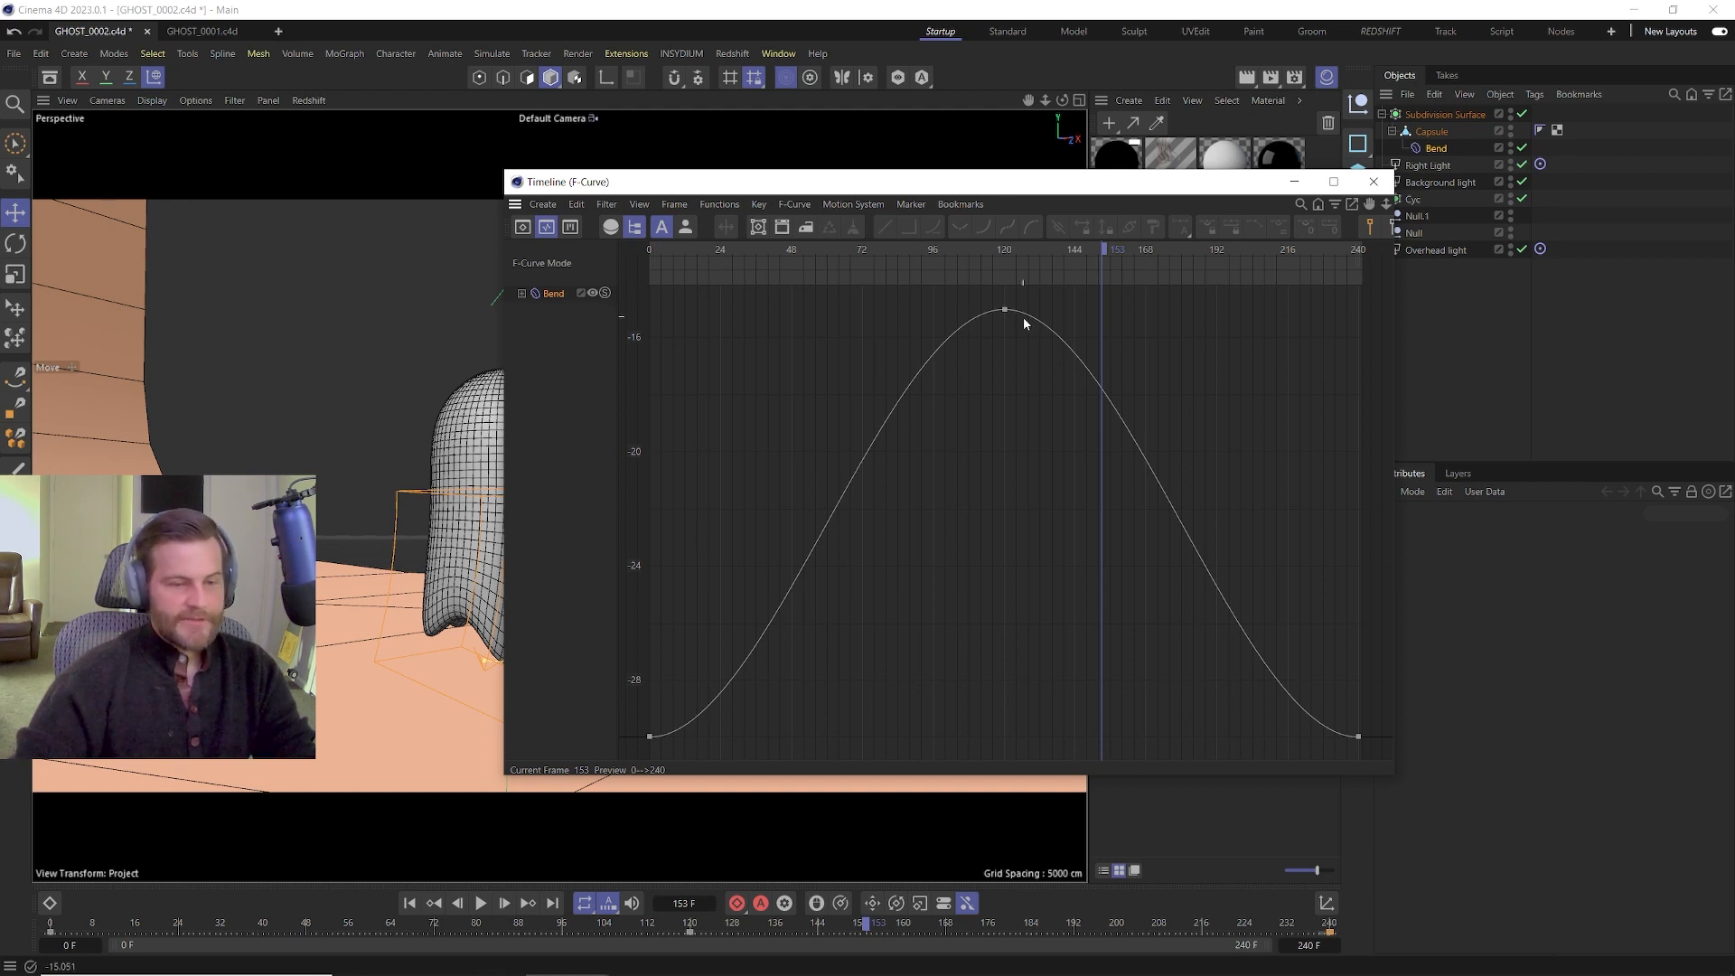
Lengthen the near-horizontal tangents of the Bend strength keys at frames 0, 120 and 240 for a stronger ease.
{"action": "left_click_drag", "start_coordinate": [1076, 349], "coordinate": [786, 313]}
{"action": "left_click_drag", "start_coordinate": [686, 640], "coordinate": [620, 759]}
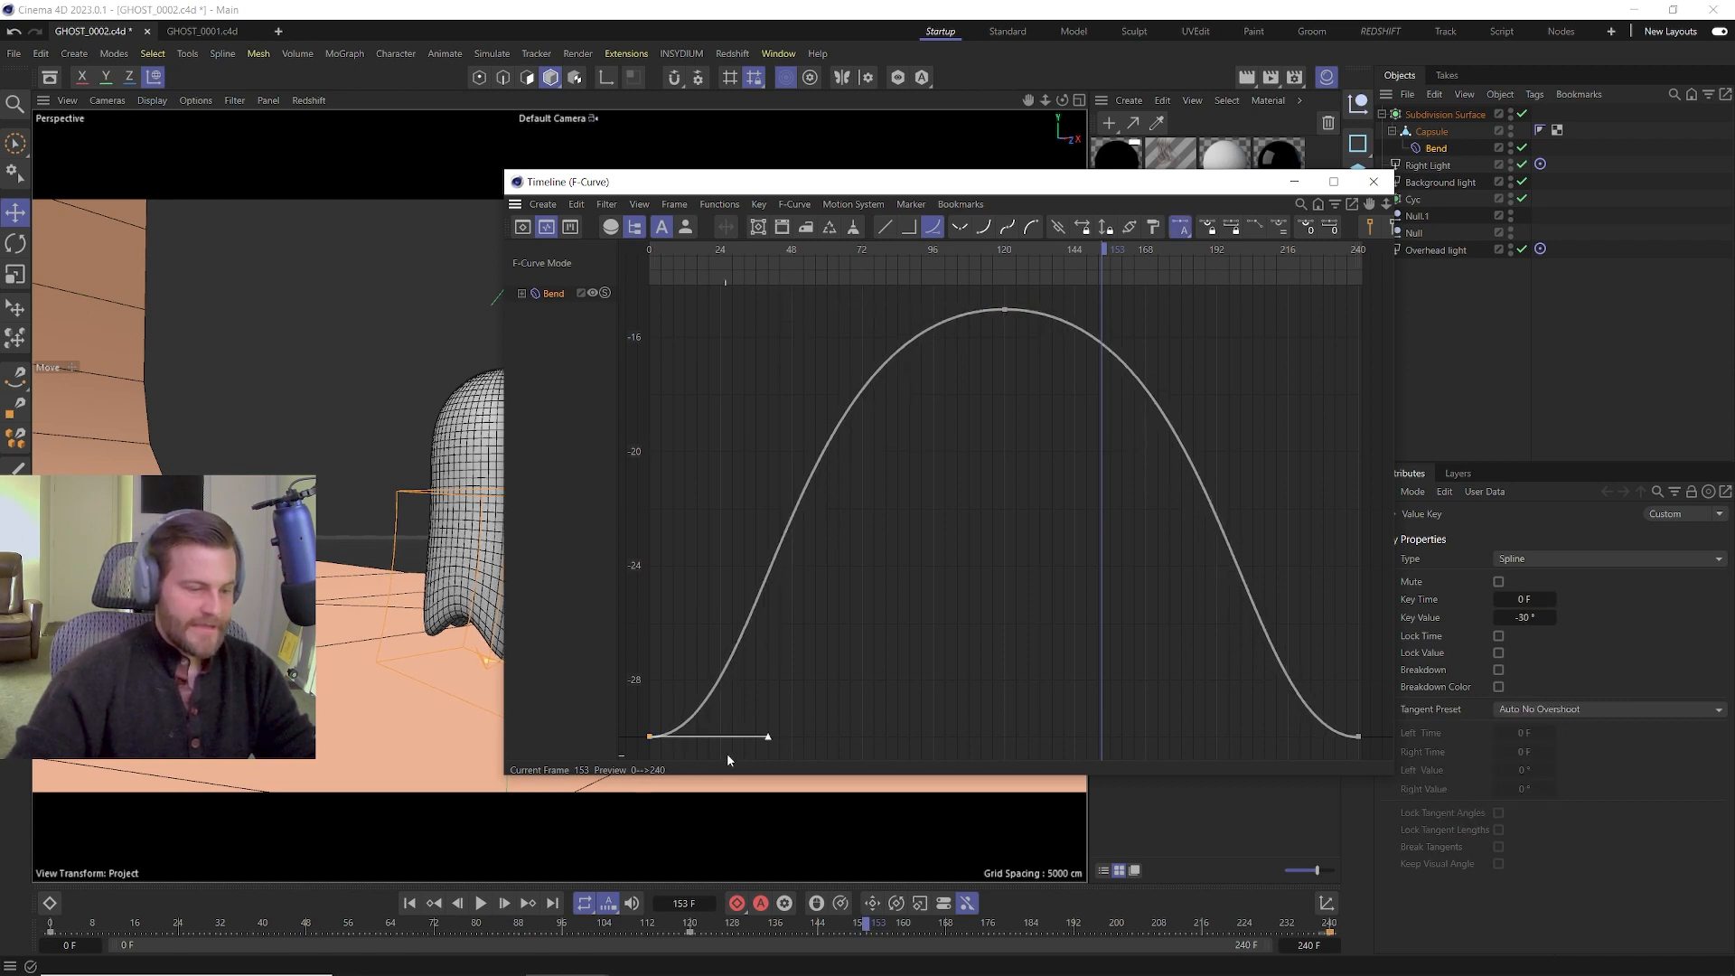
{"action": "left_click_drag", "start_coordinate": [771, 734], "coordinate": [919, 733]}
{"action": "left_click_drag", "start_coordinate": [1341, 692], "coordinate": [1391, 768]}
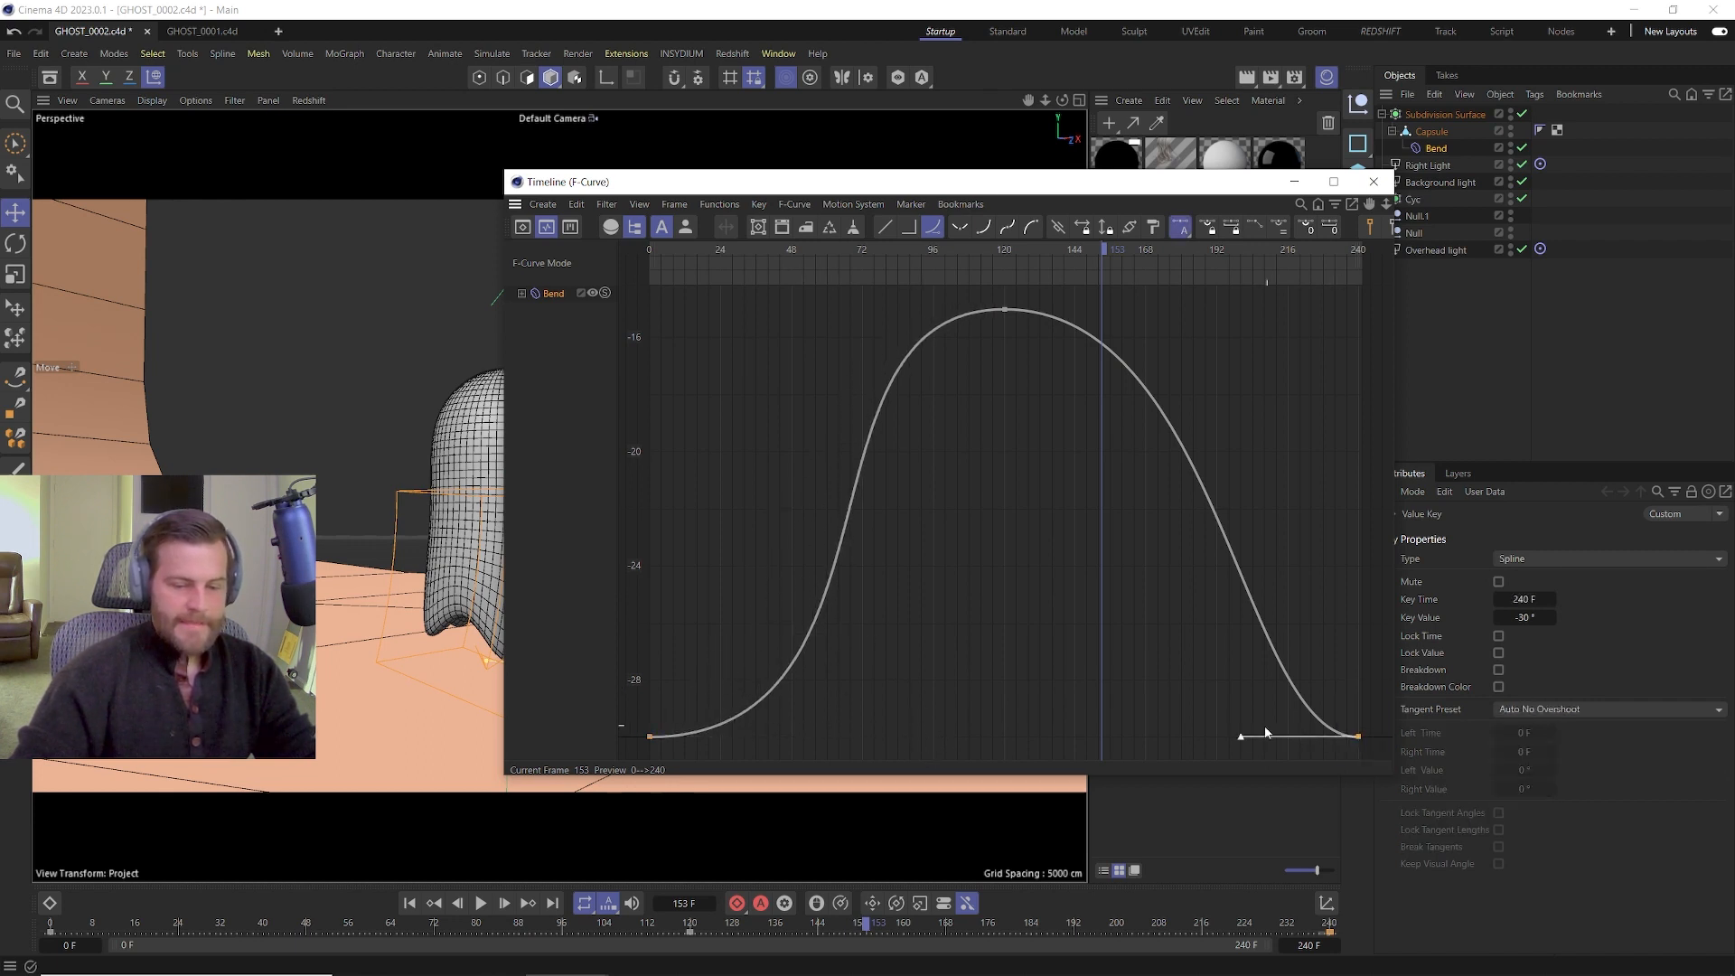
{"action": "left_click_drag", "start_coordinate": [1240, 737], "coordinate": [1100, 735]}
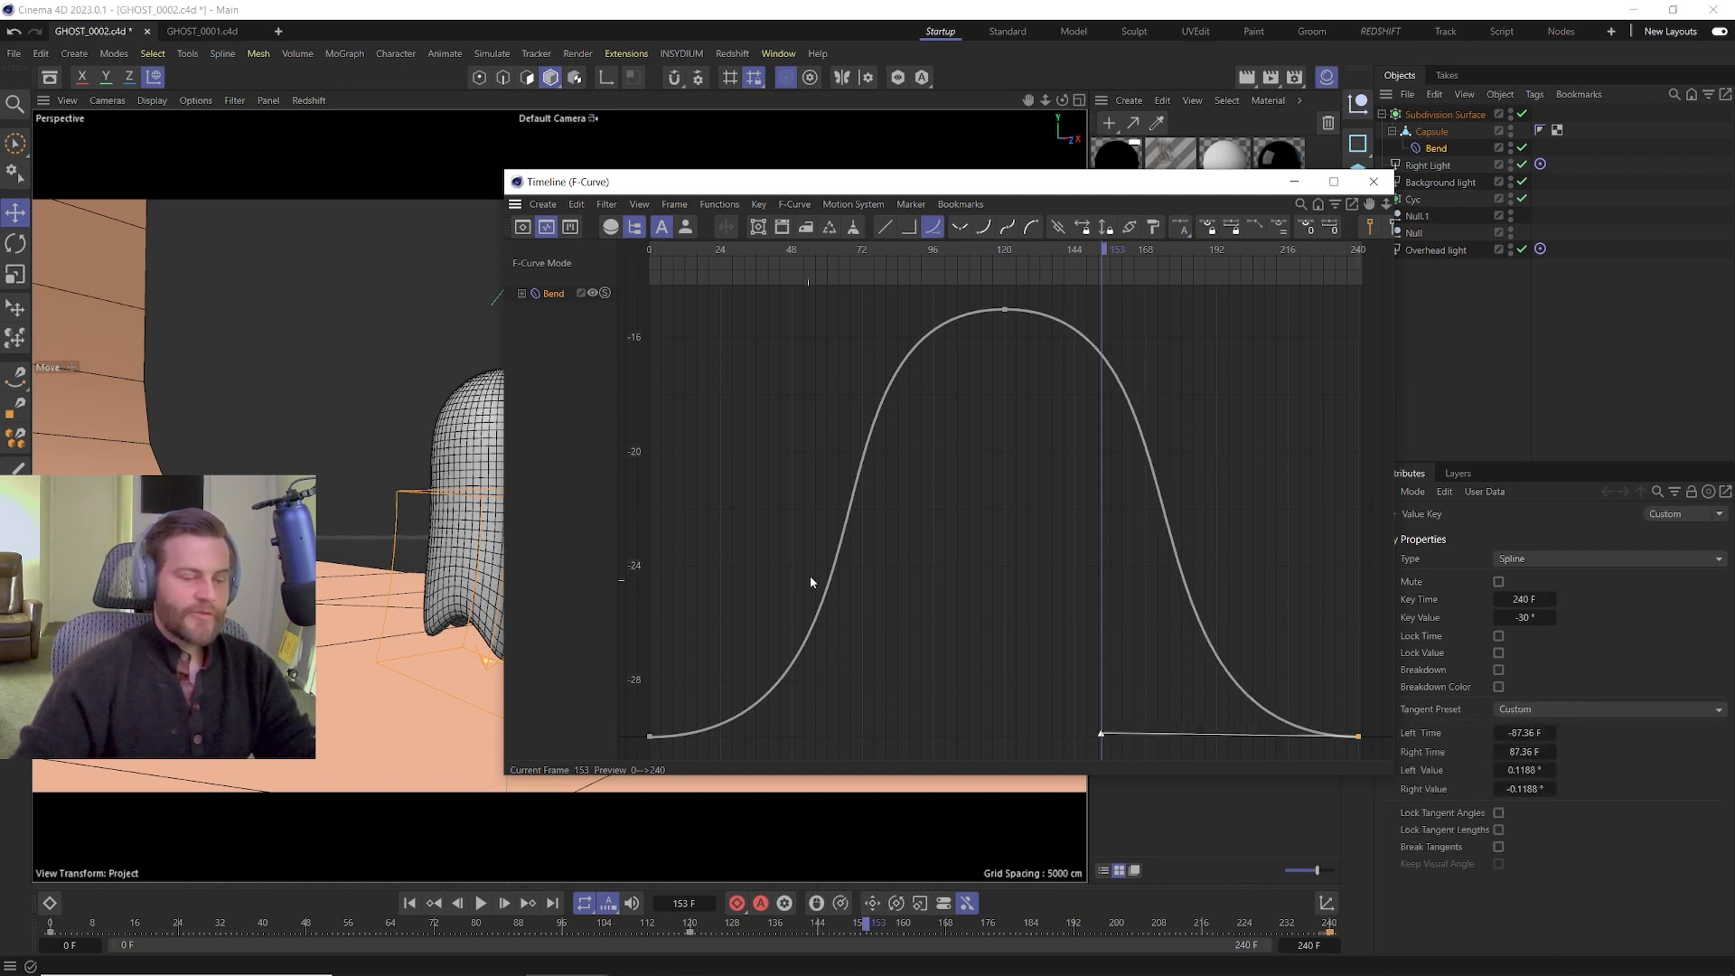
Close the F-Curve timeline and play the eased bend animation from the start to check the motion.
{"action": "left_click", "coordinate": [1373, 181]}
{"action": "left_click", "coordinate": [409, 903]}
{"action": "left_click", "coordinate": [480, 903]}
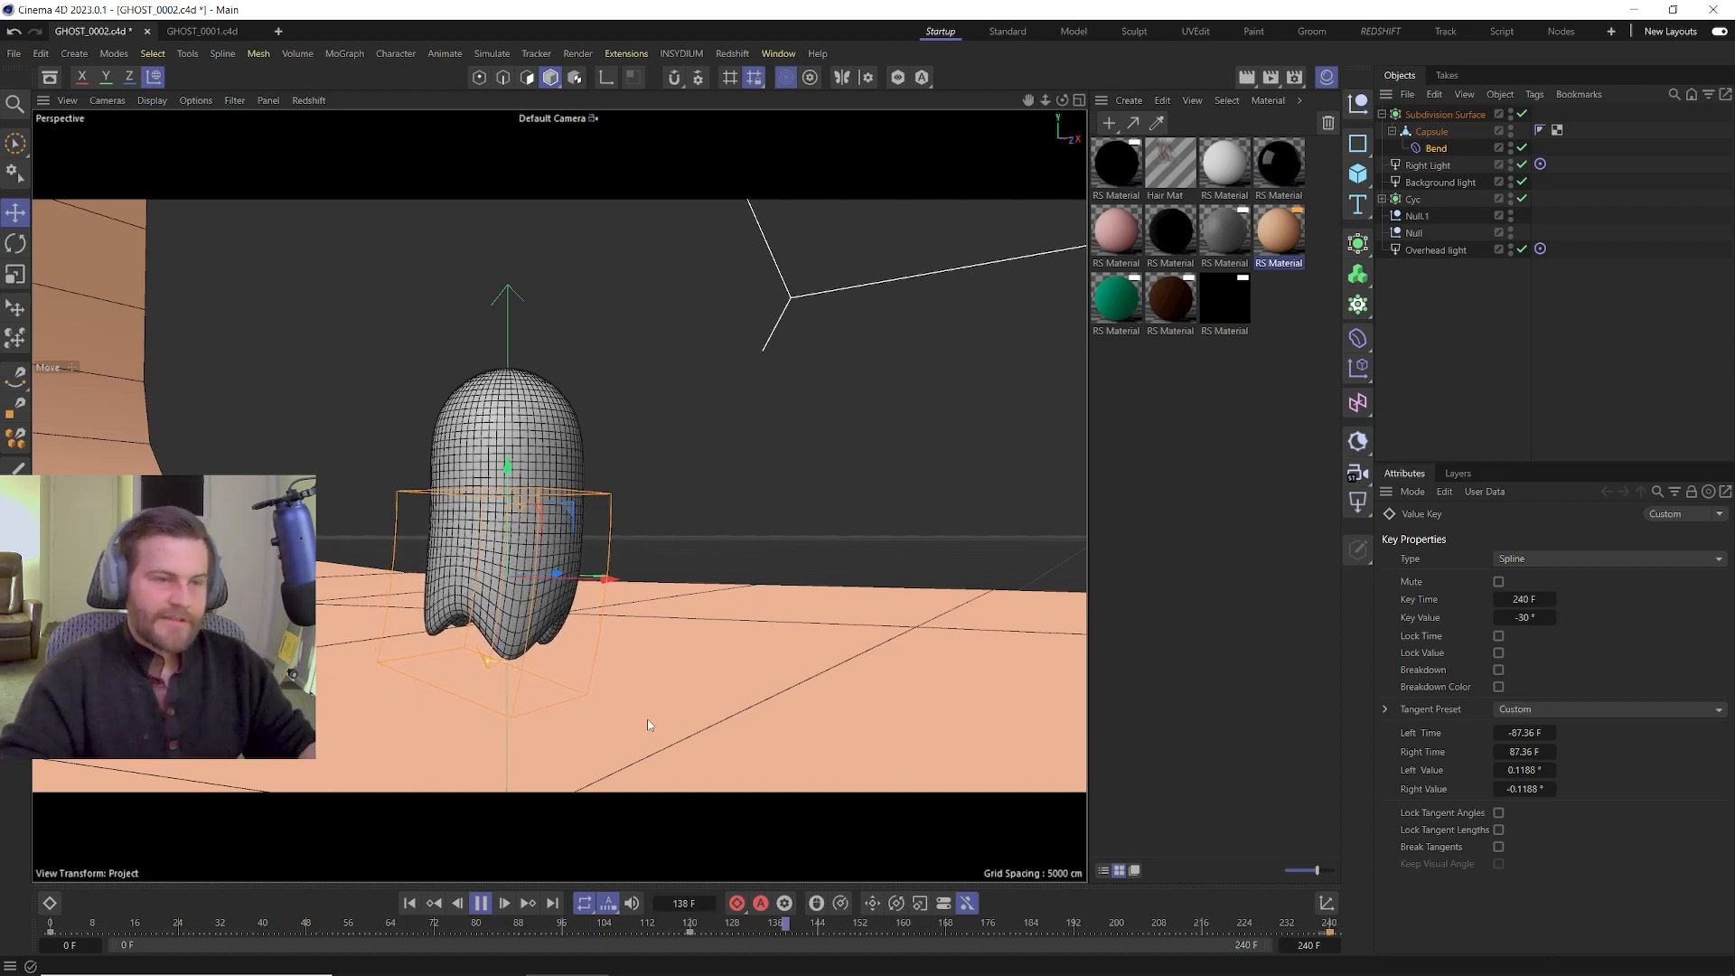
{"action": "left_click", "coordinate": [480, 903]}
Try a different angle on the Bend deformer.
{"action": "left_click", "coordinate": [764, 53]}
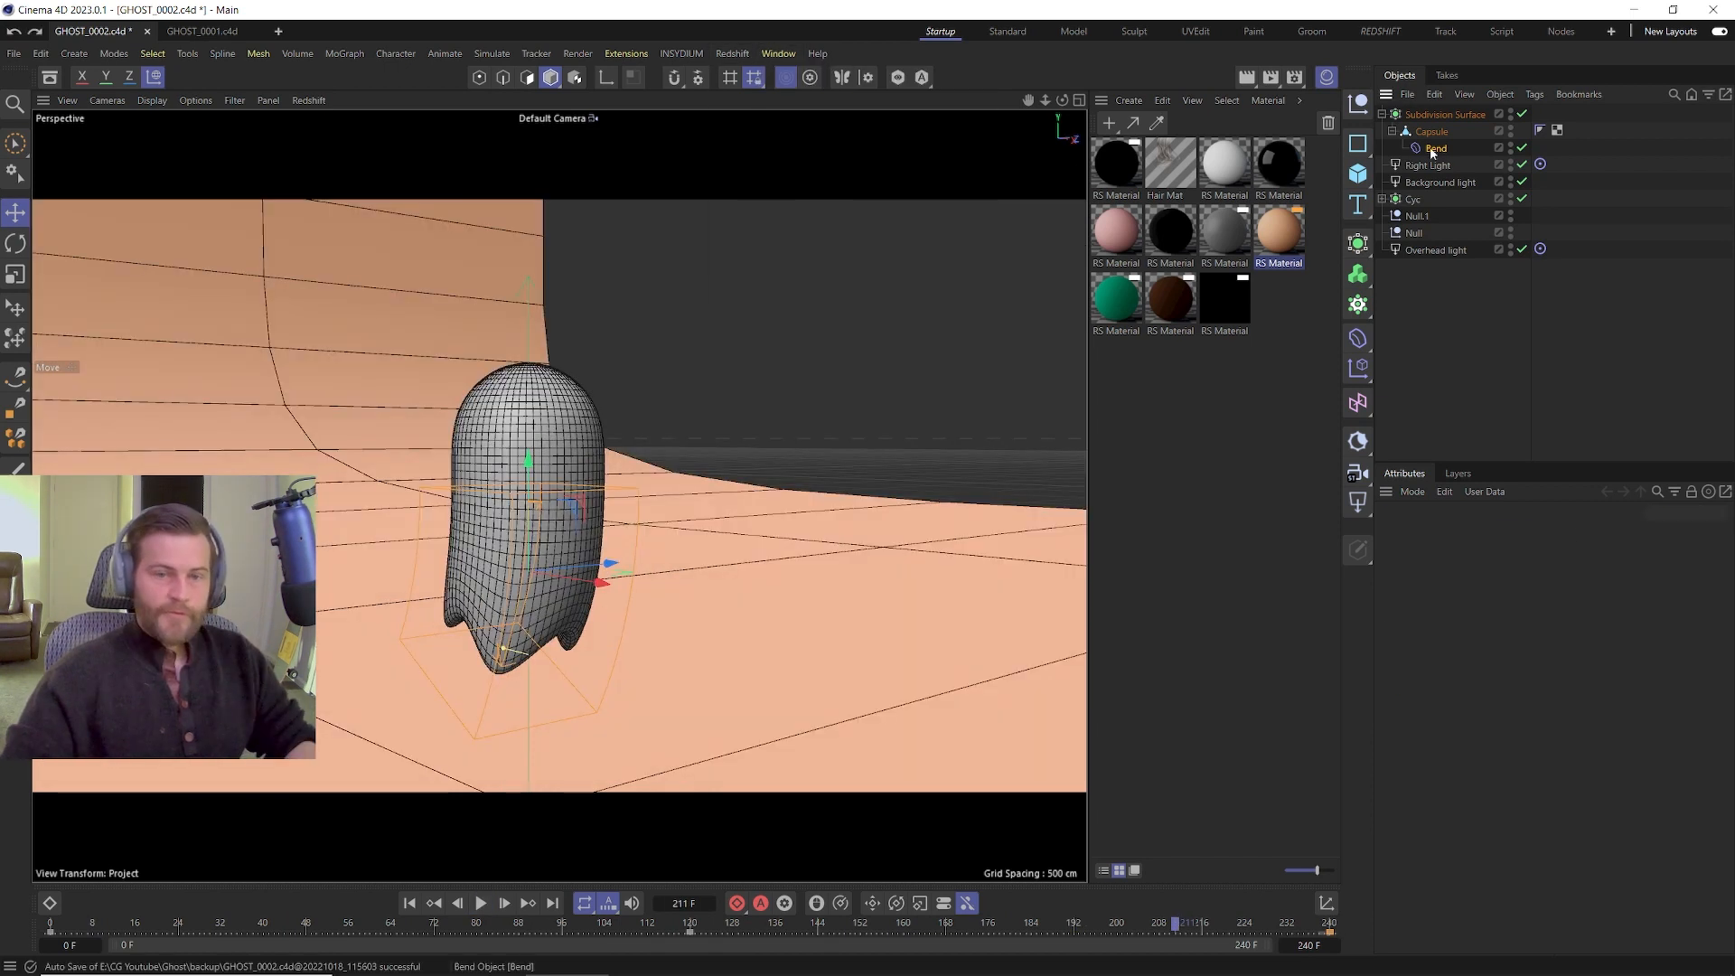
{"action": "left_click", "coordinate": [1434, 149]}
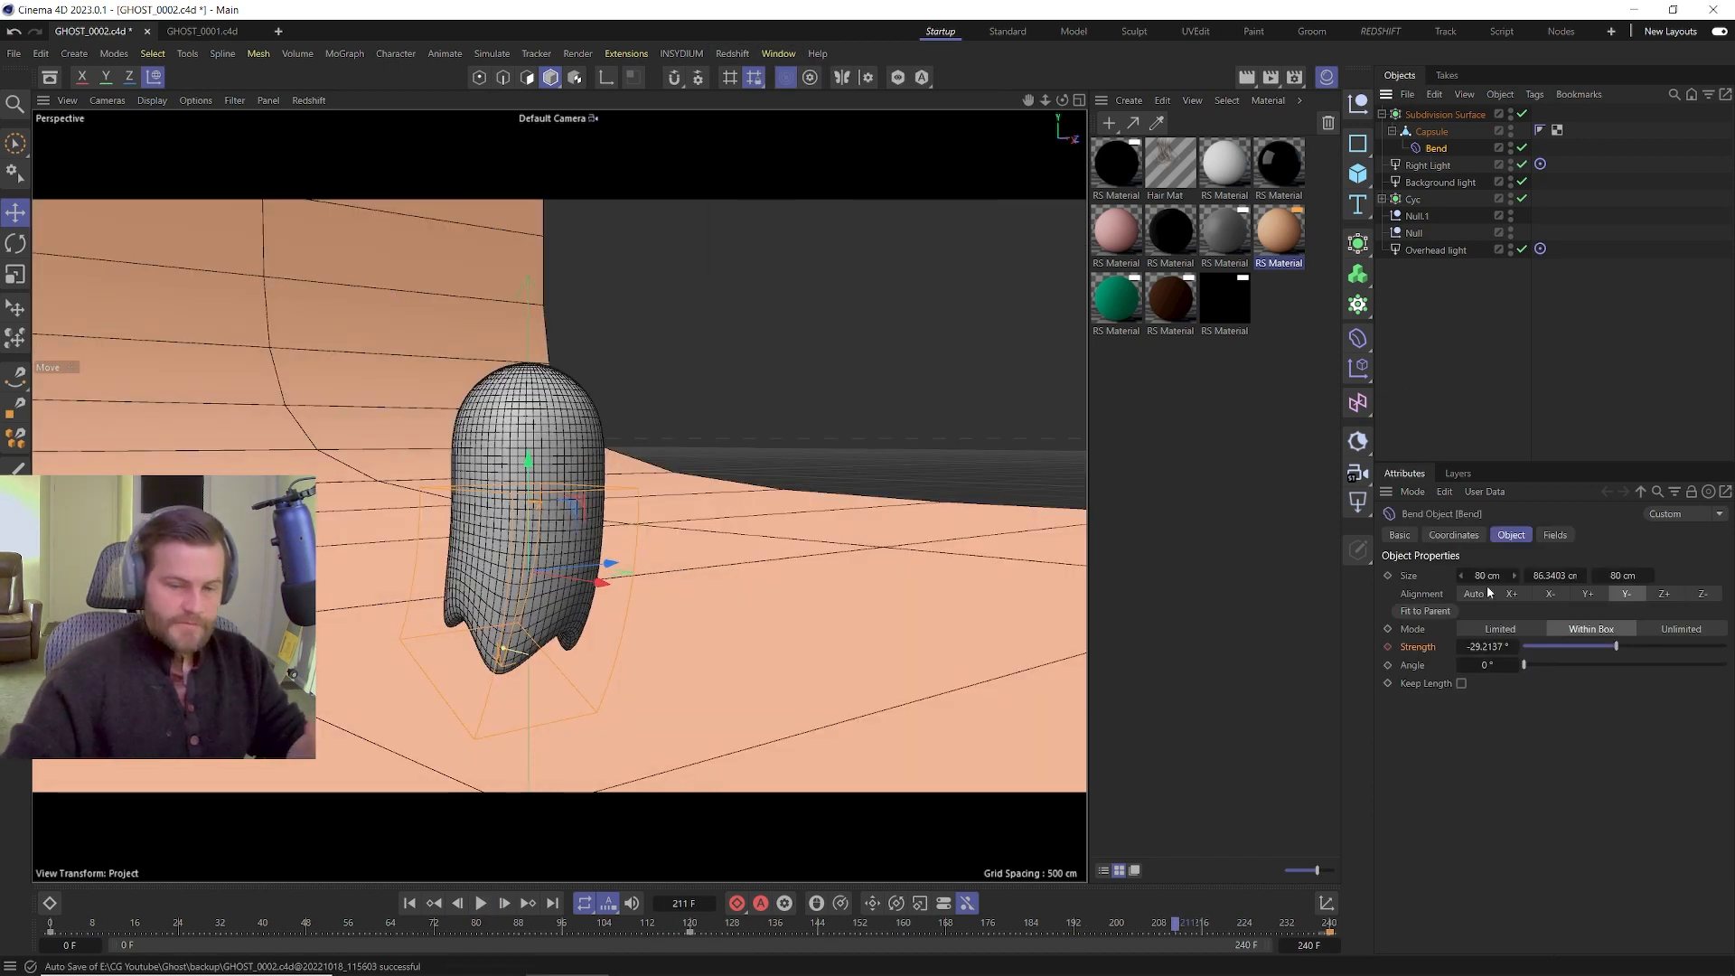
{"action": "left_click_drag", "start_coordinate": [1526, 664], "coordinate": [1489, 702]}
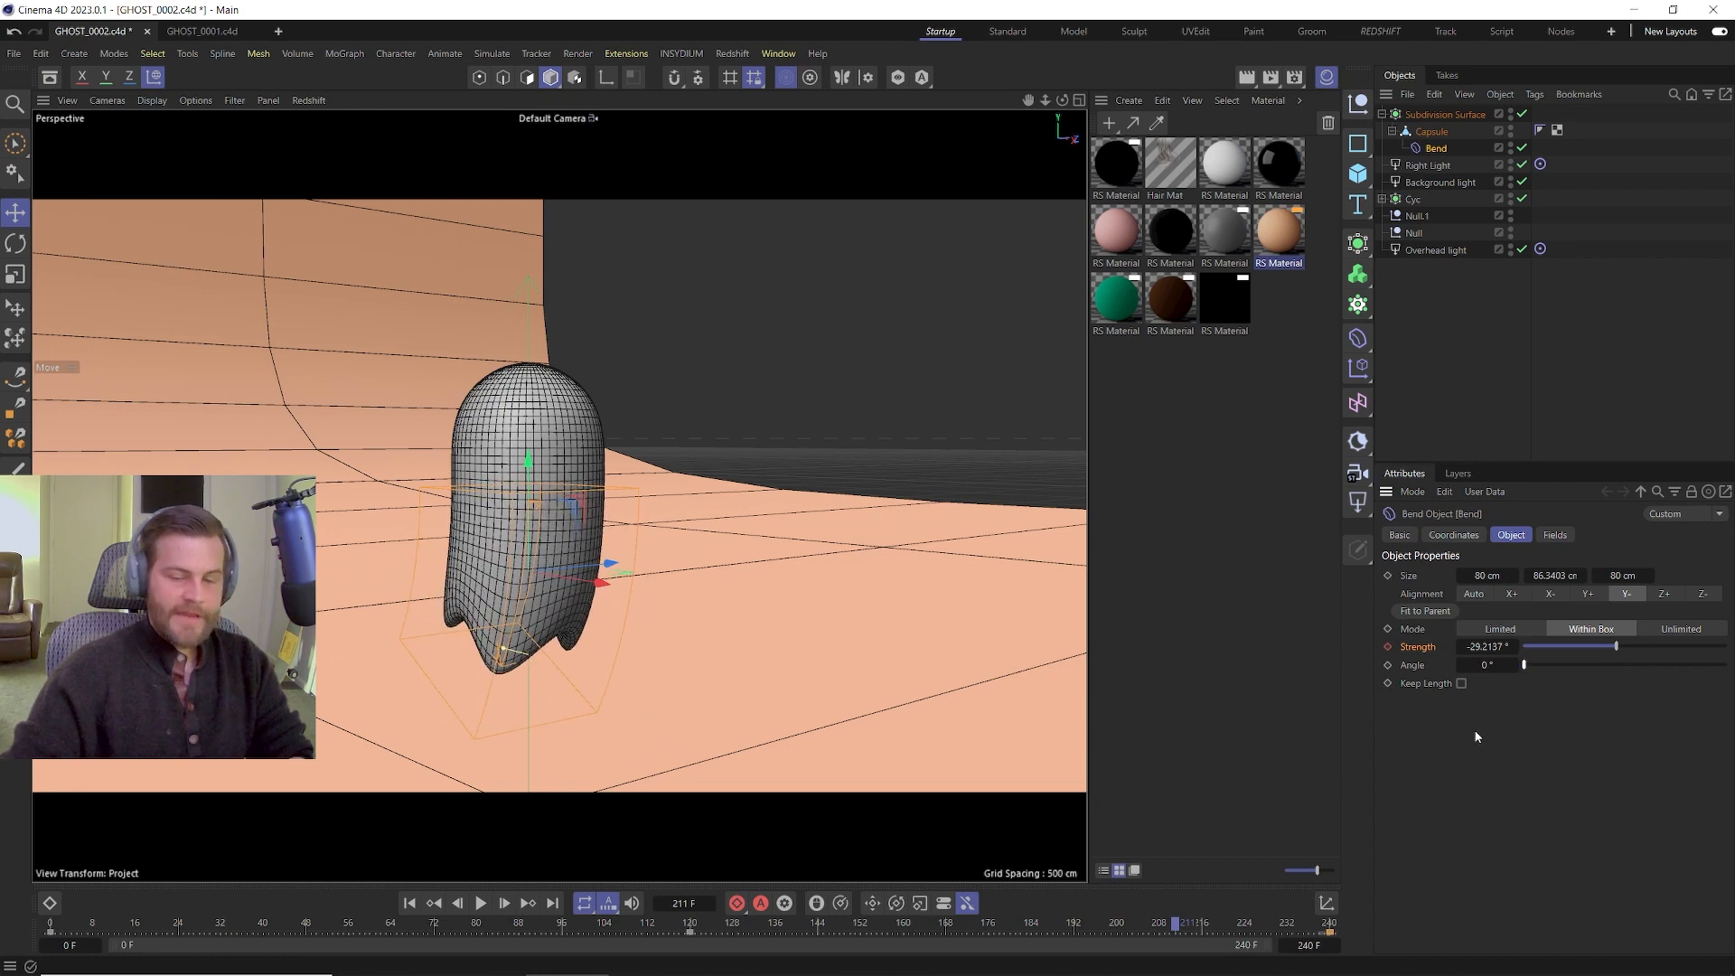
Return to frame 0 and add a Taper deformer to the capsule, aligned to Y- and fitted to its parent.
{"action": "left_click", "coordinate": [409, 903]}
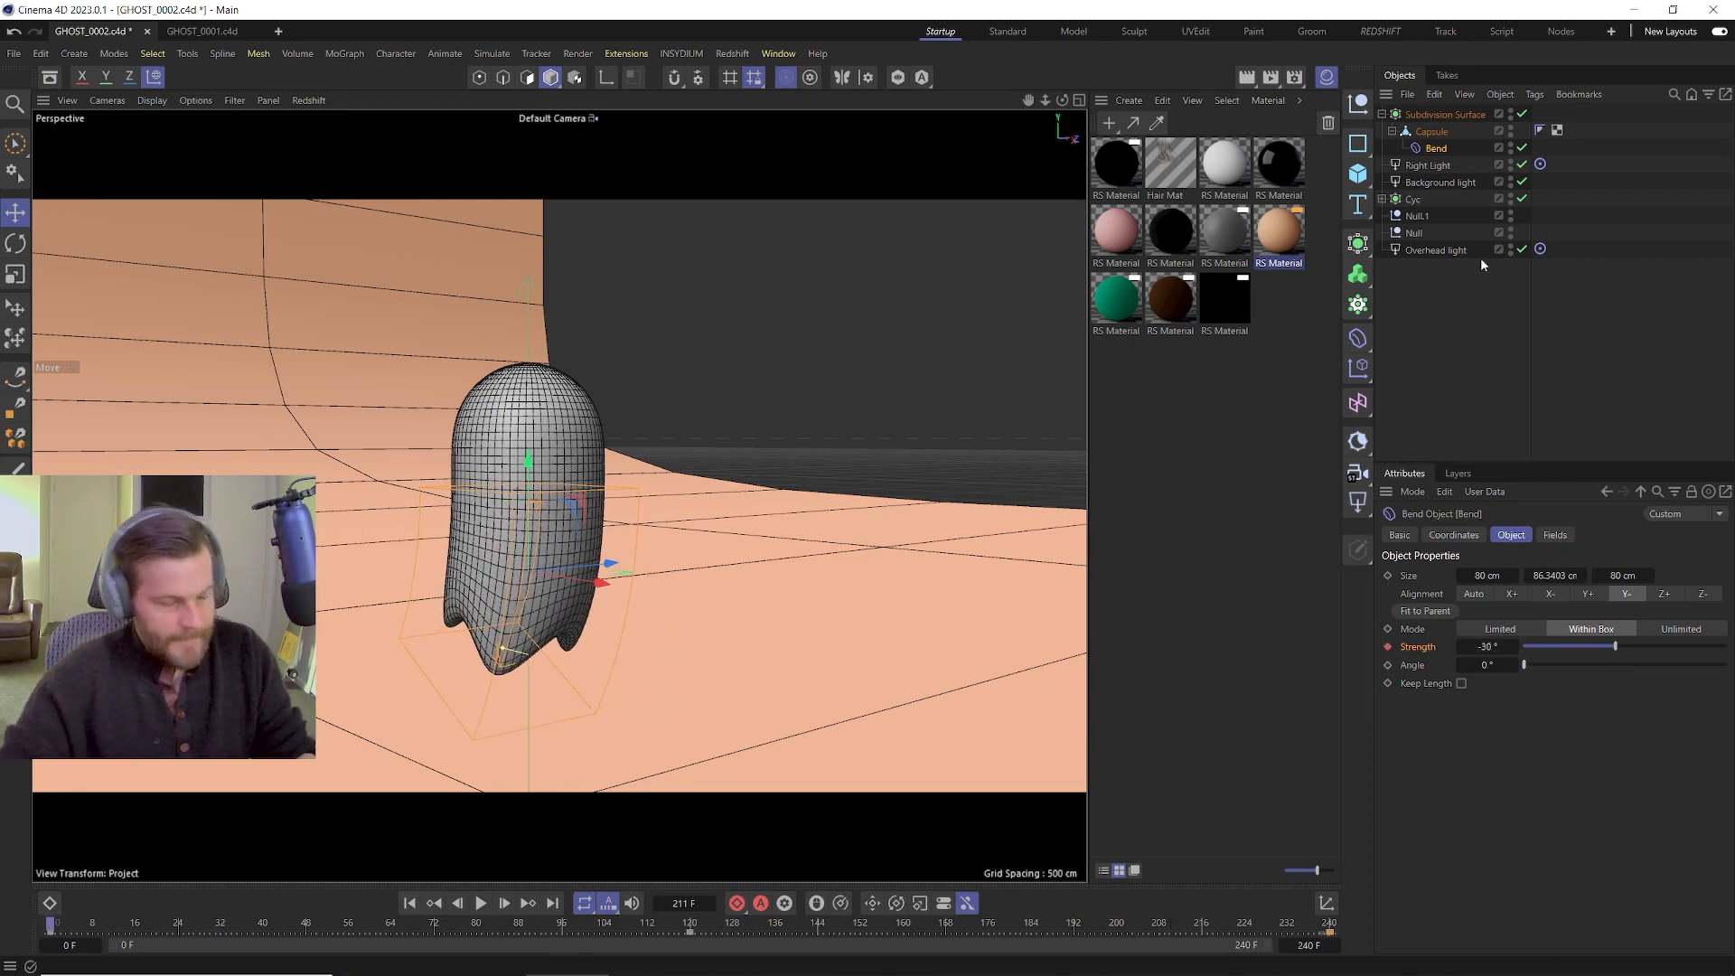
{"action": "left_click_drag", "start_coordinate": [540, 498], "coordinate": [448, 495], "text": "alt"}
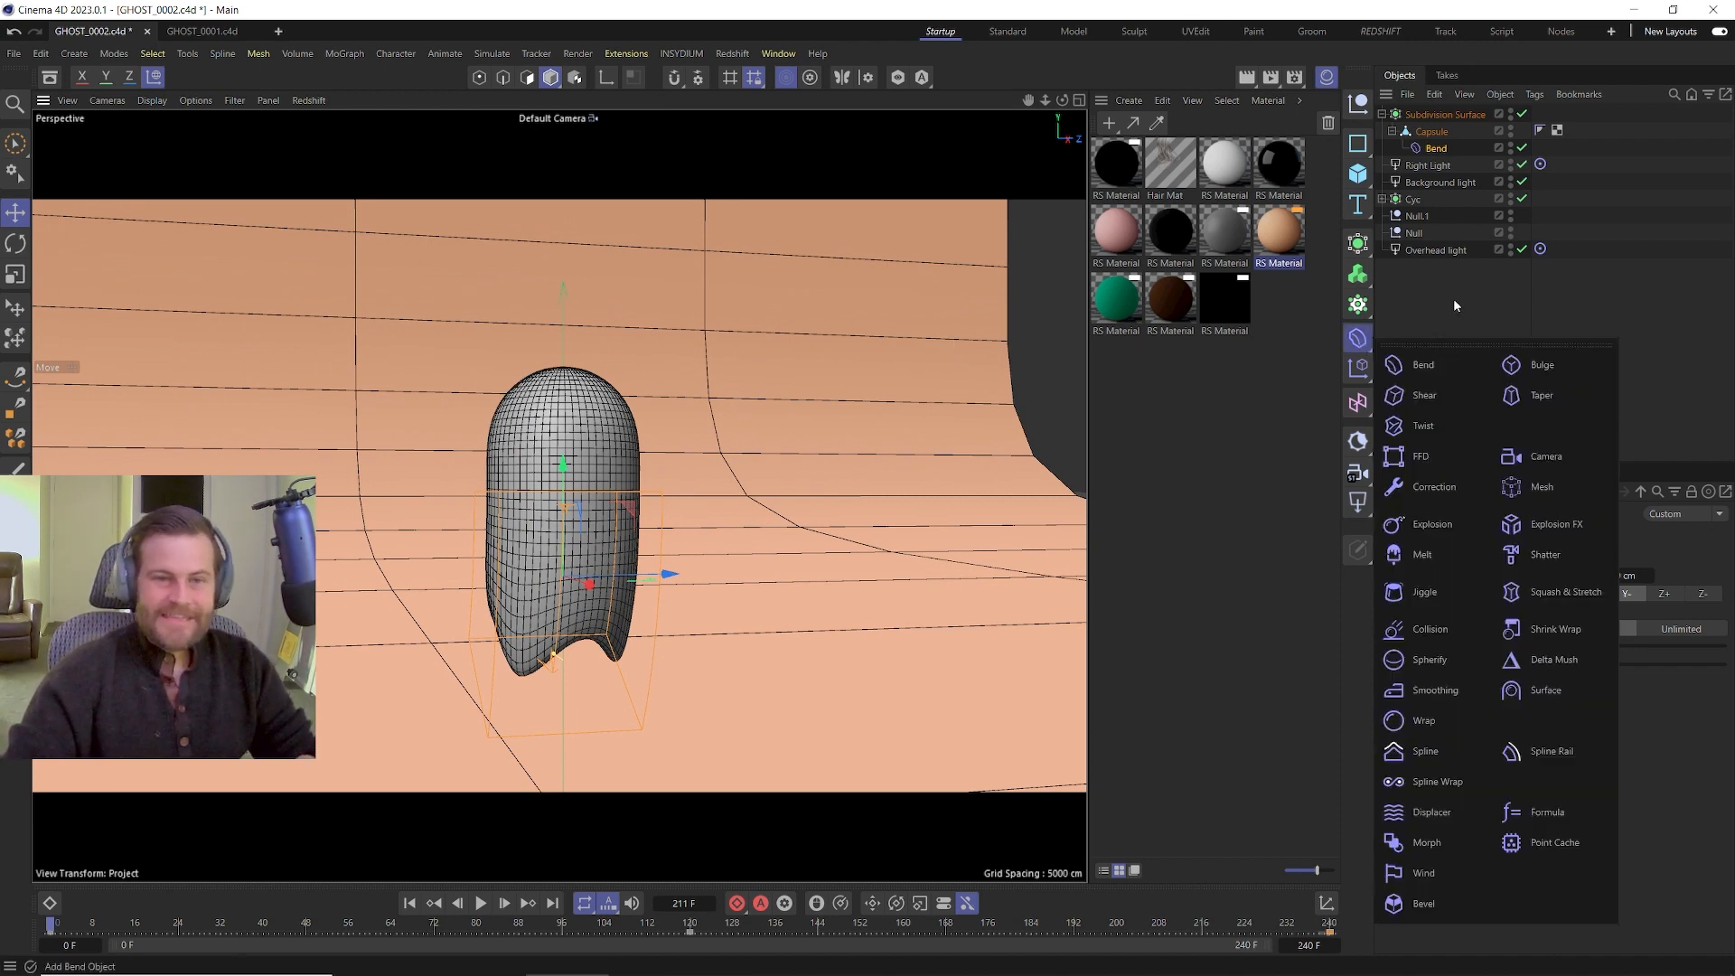
{"action": "left_click", "coordinate": [1431, 132]}
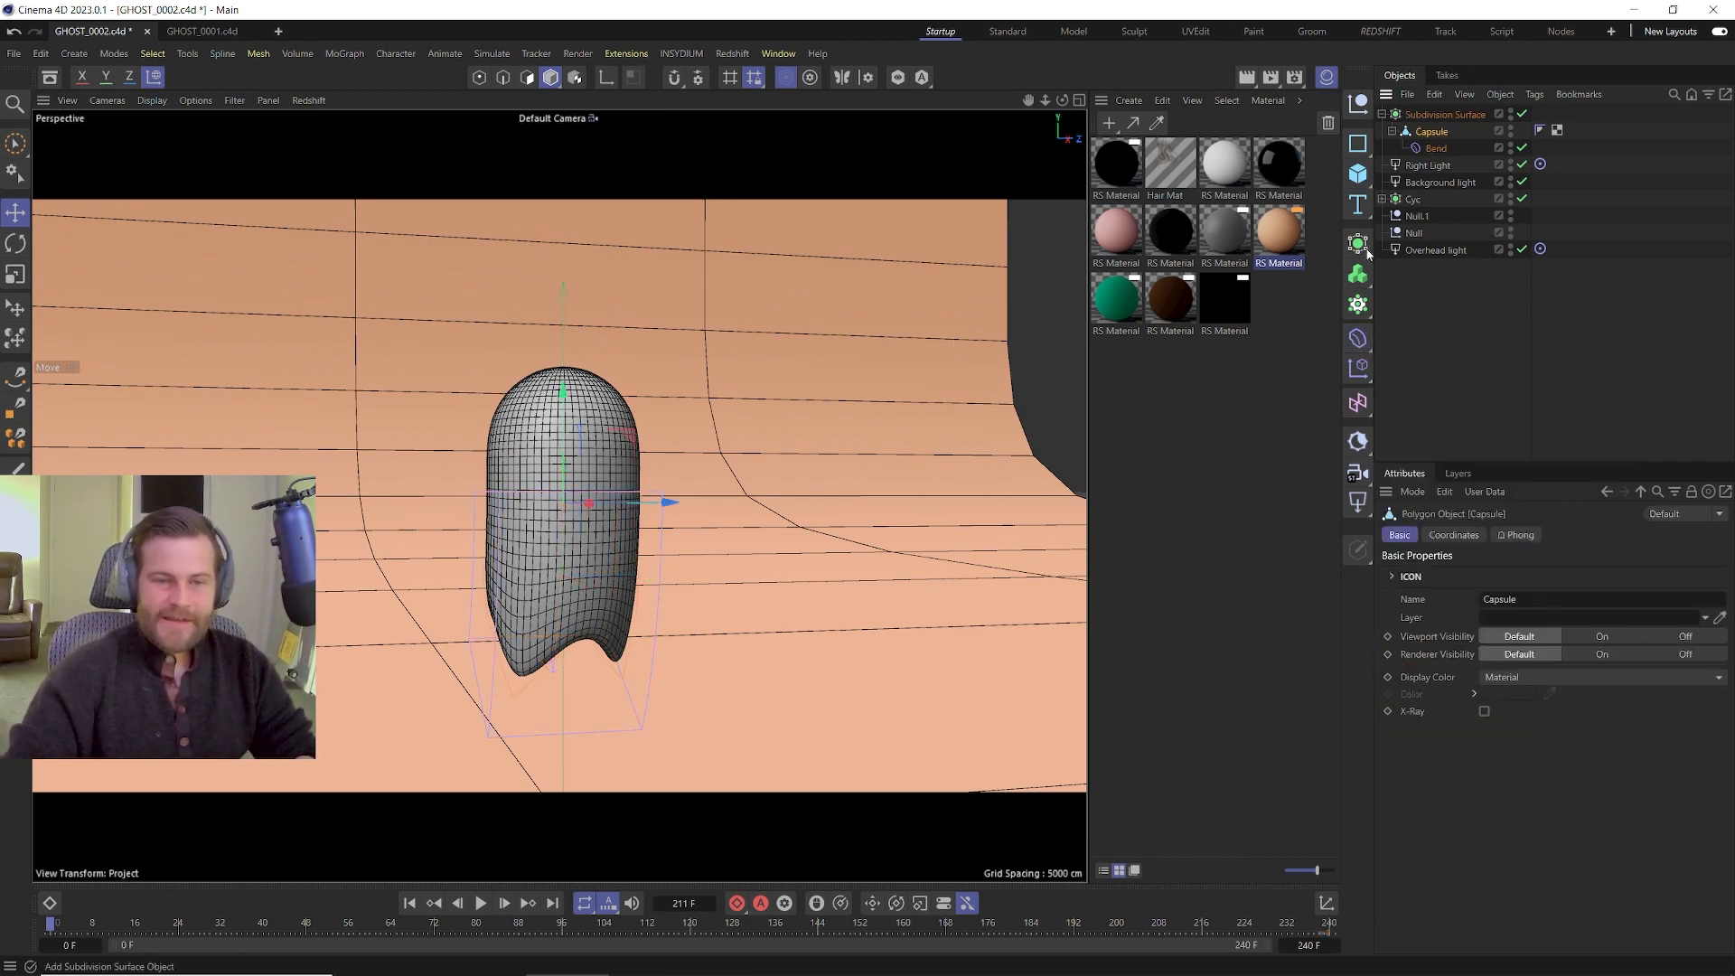
{"action": "left_click", "coordinate": [1357, 337]}
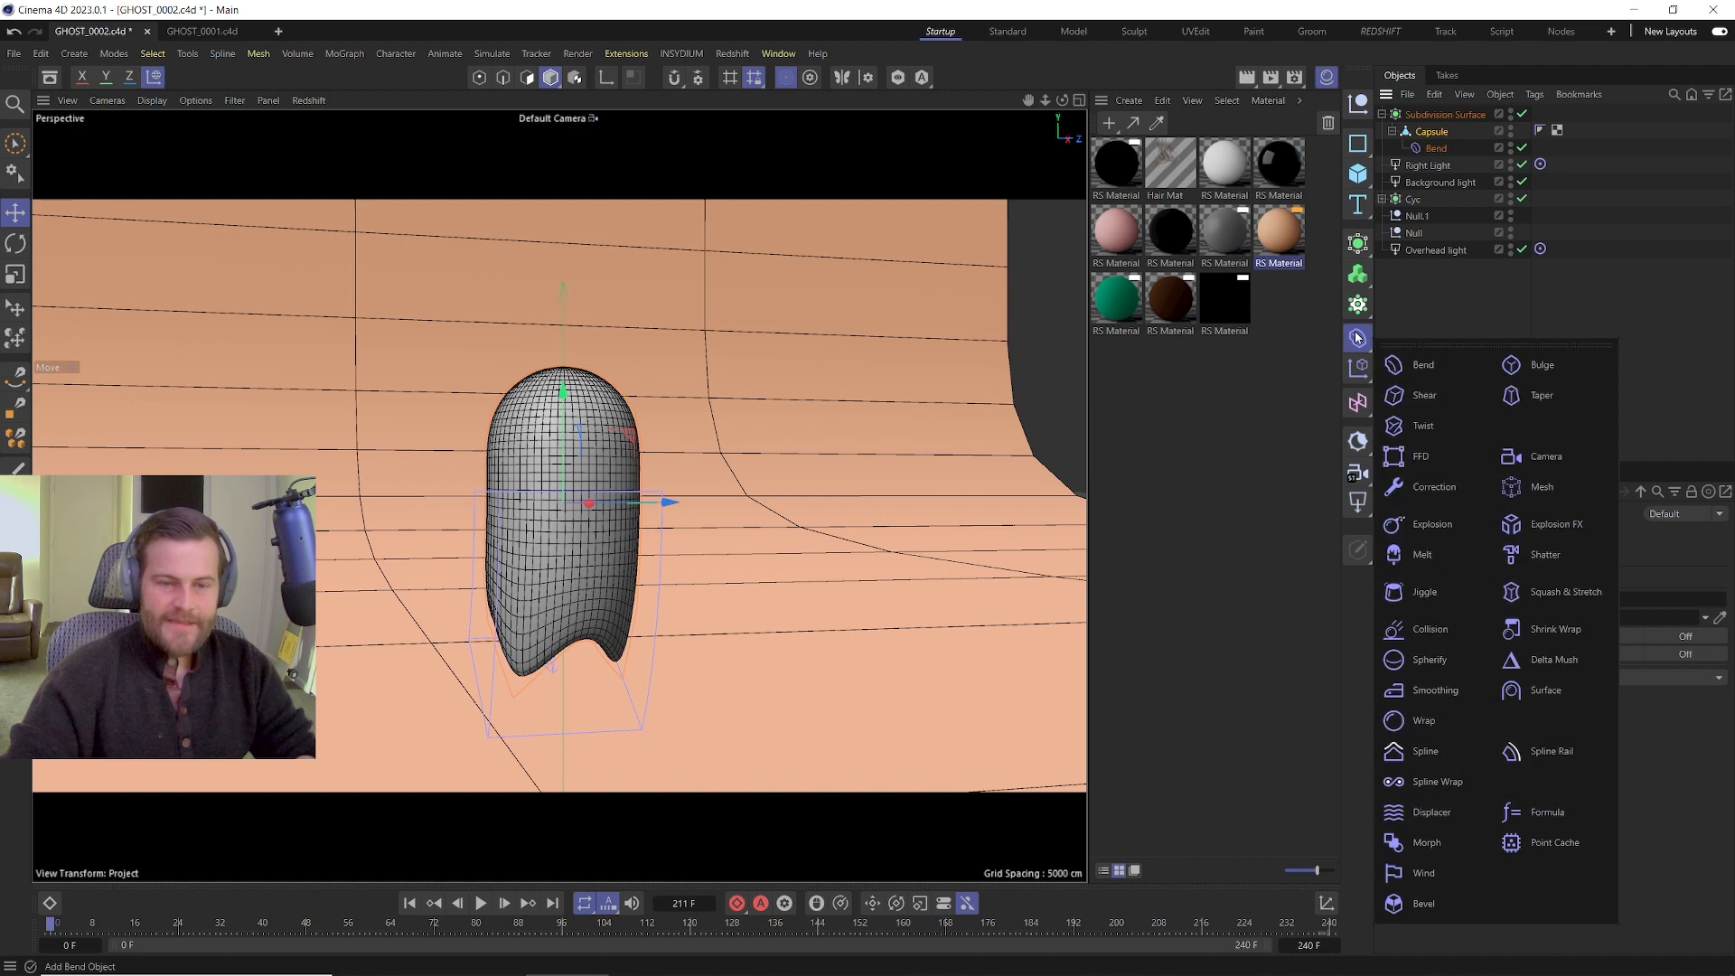
{"action": "left_click", "coordinate": [1528, 401]}
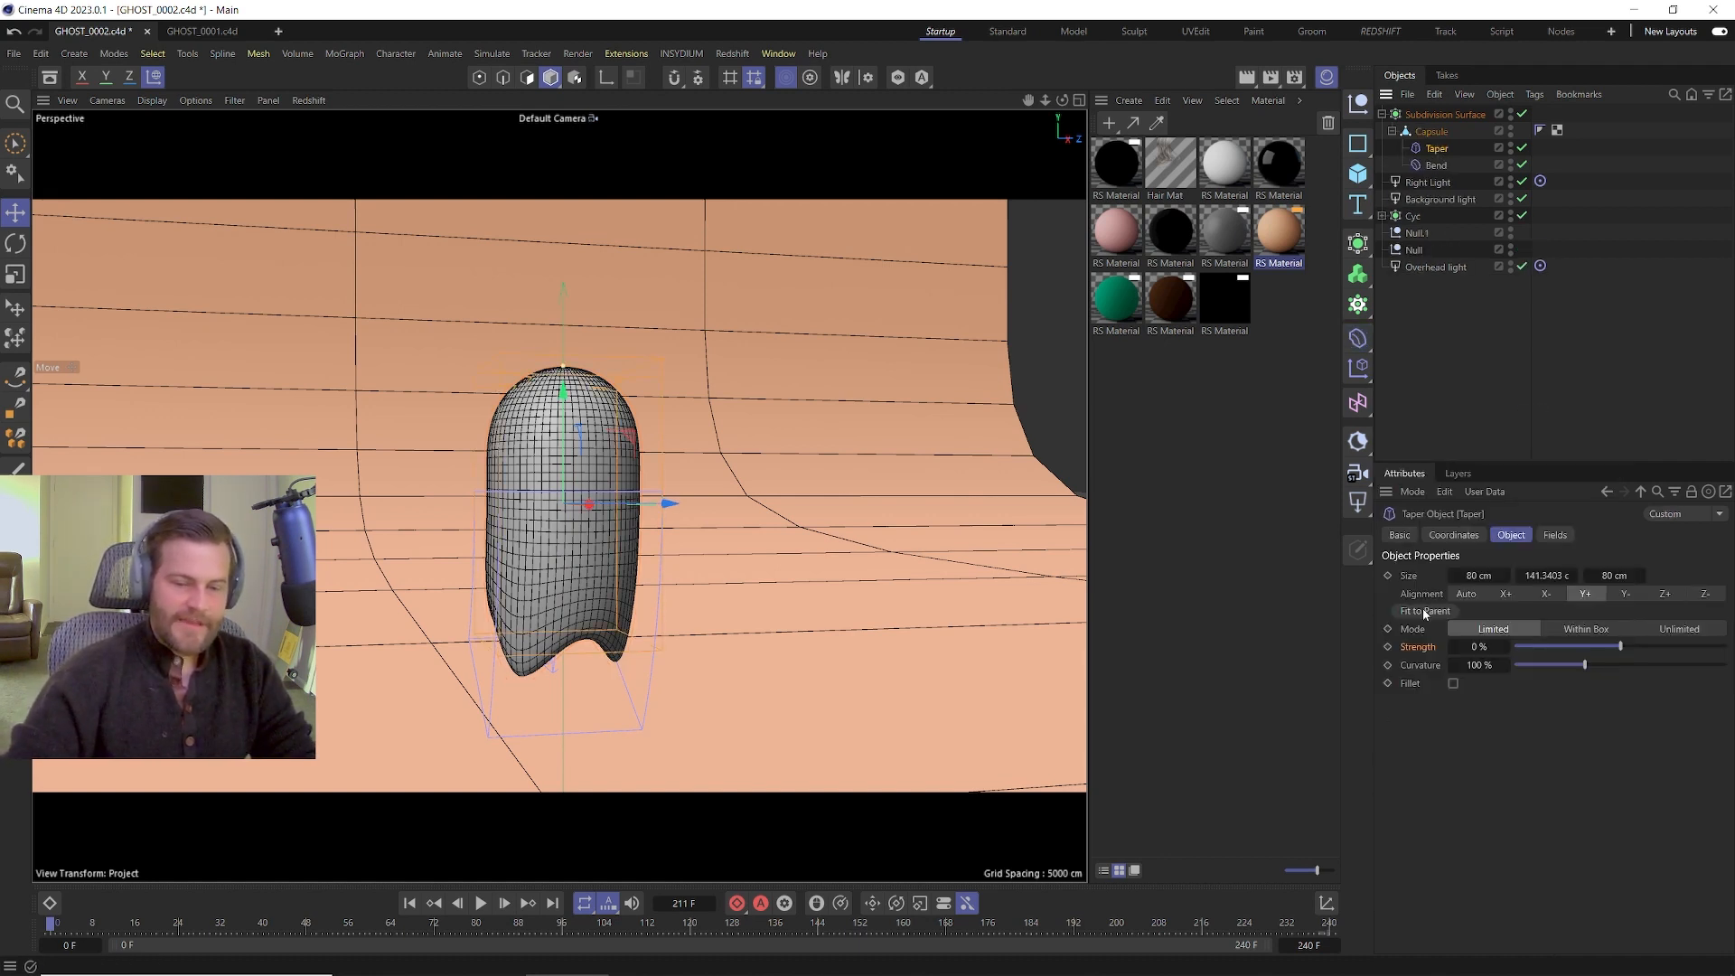
{"action": "left_click", "coordinate": [1625, 593]}
{"action": "left_click", "coordinate": [1428, 615]}
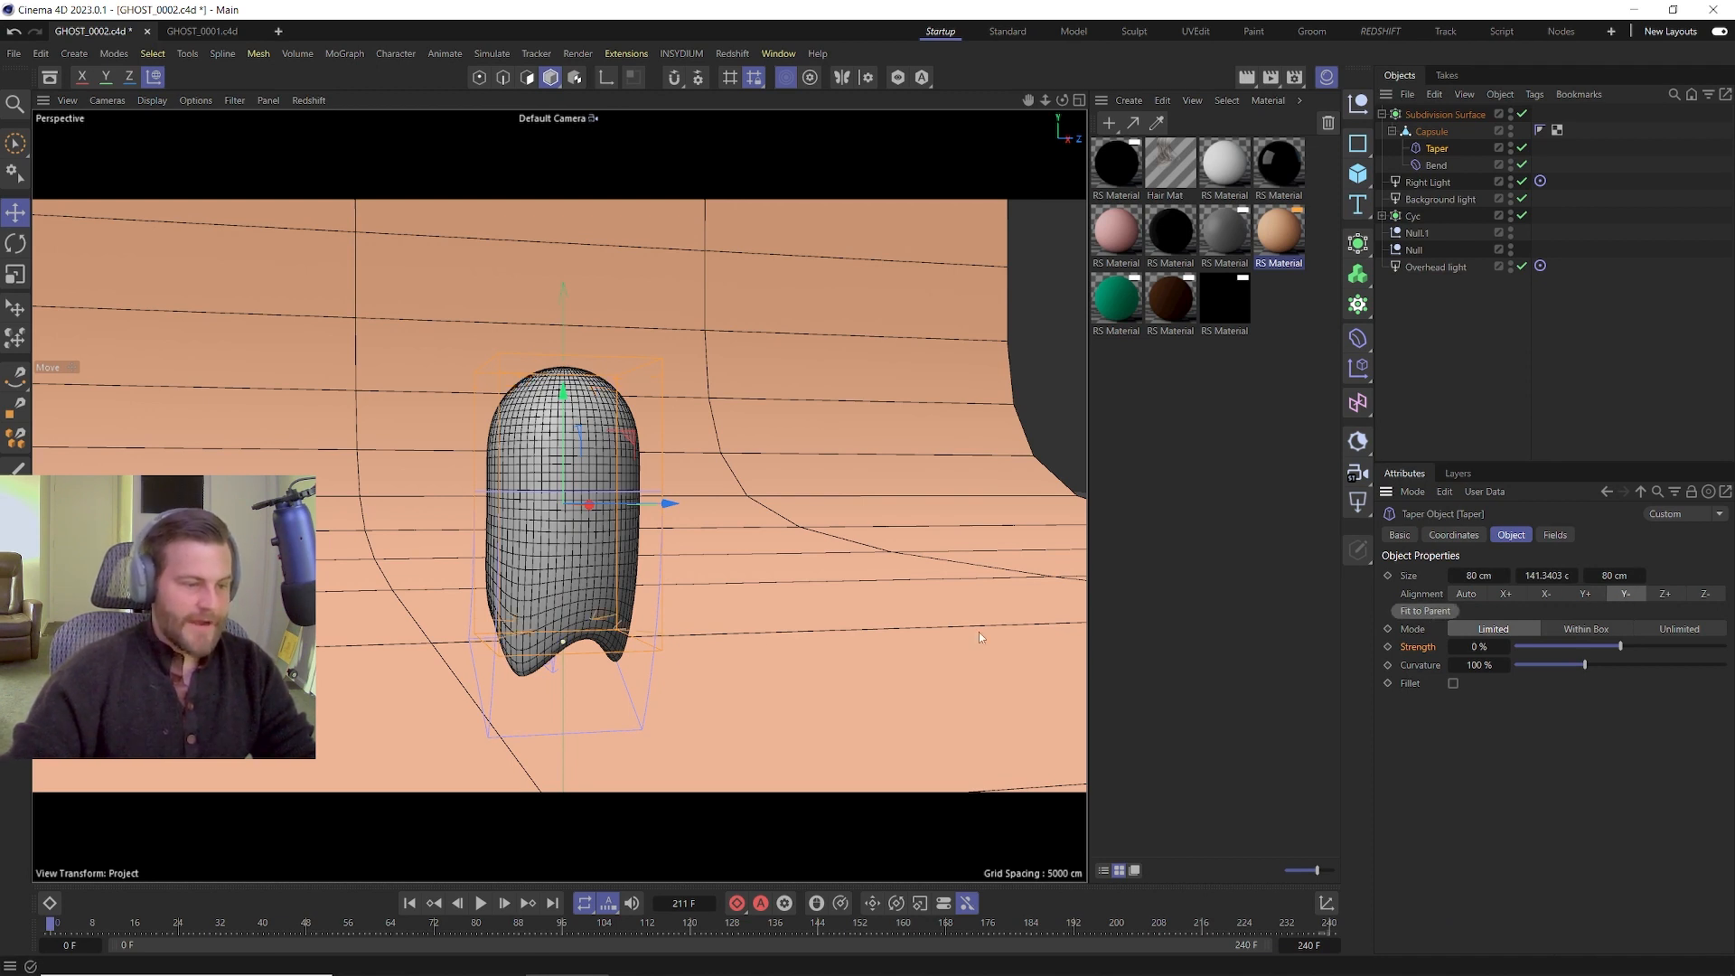
Place the Taper deformer below the Bend in the capsule's hierarchy and set its strength to -40%.
{"action": "mouse_move", "coordinate": [1620, 646]}
{"action": "left_mouse_down"}
{"action": "mouse_move", "coordinate": [1473, 646]}
{"action": "mouse_move", "coordinate": [1607, 645]}
{"action": "left_mouse_up"}
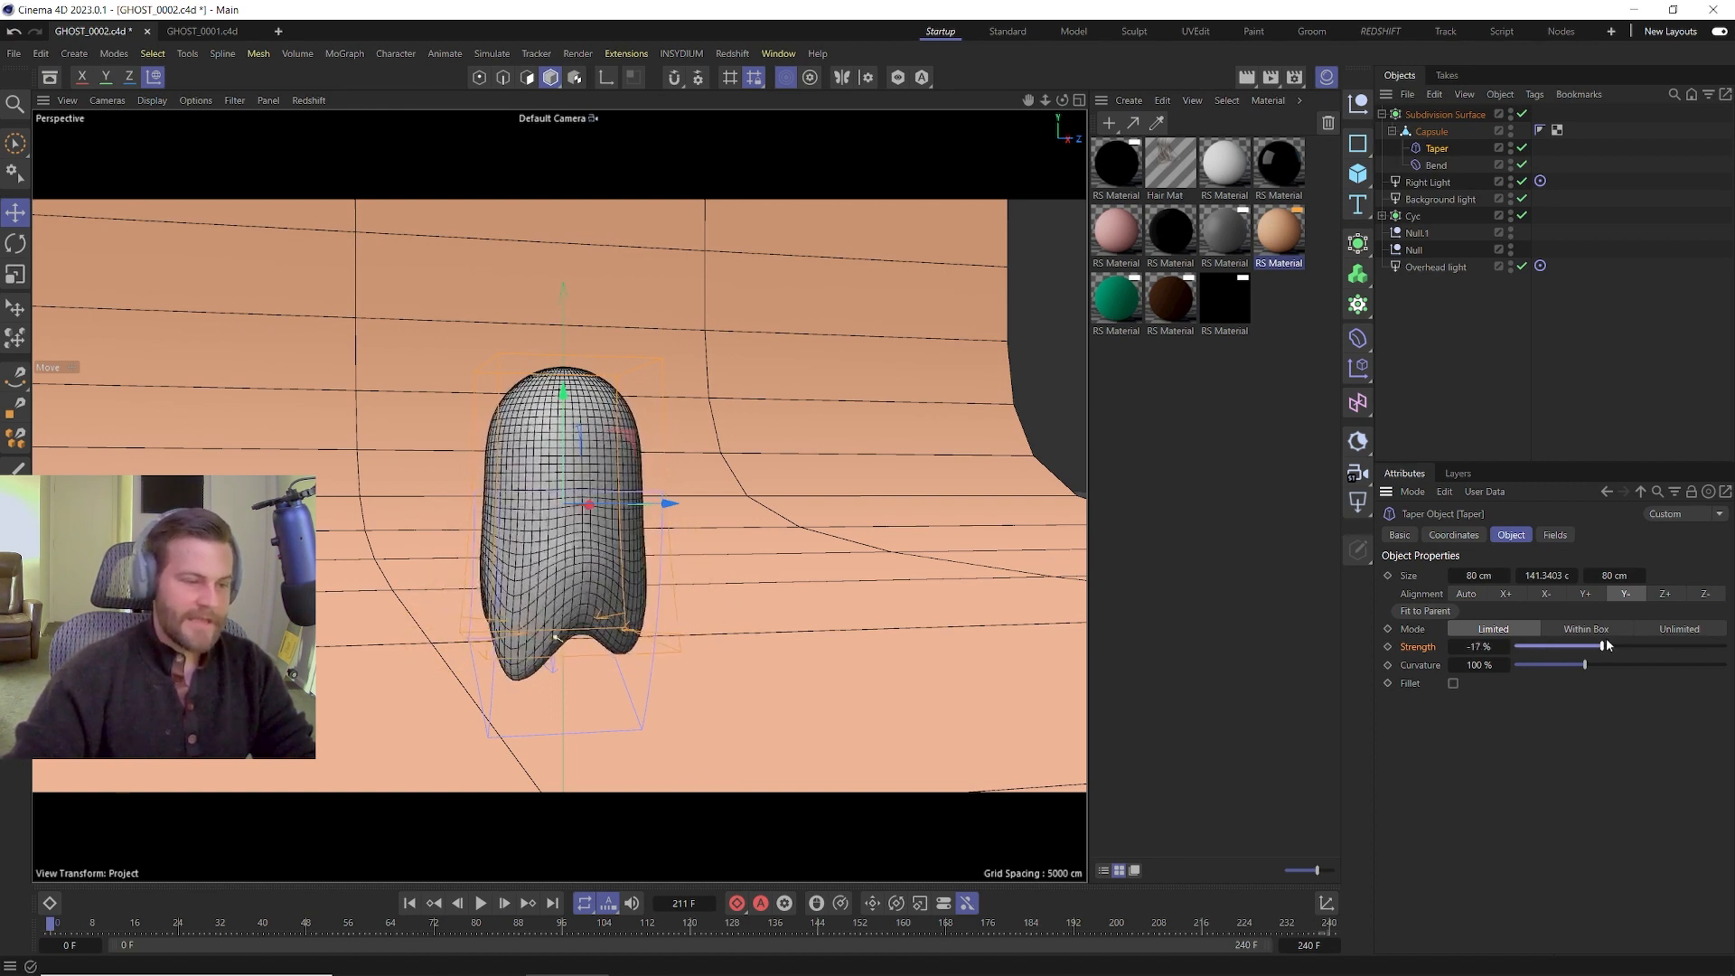
{"action": "left_click_drag", "start_coordinate": [1436, 148], "coordinate": [1438, 160]}
{"action": "left_click_drag", "start_coordinate": [1614, 648], "coordinate": [1509, 642]}
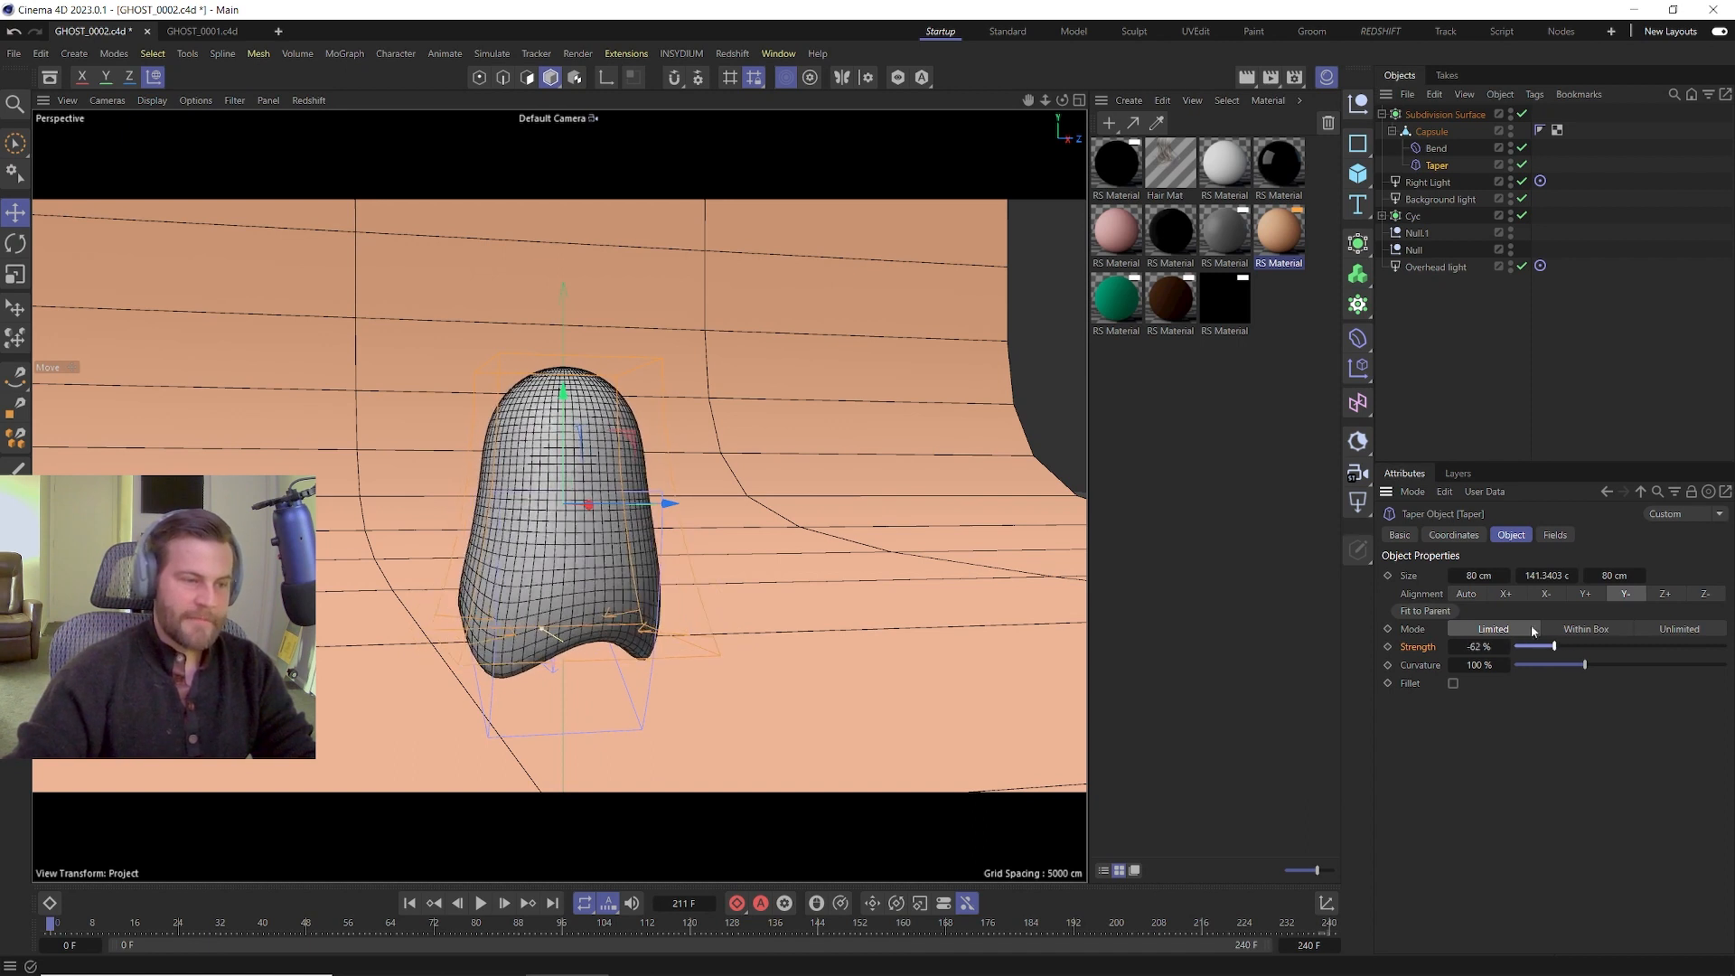
{"action": "mouse_move", "coordinate": [1549, 647]}
{"action": "left_mouse_down"}
{"action": "mouse_move", "coordinate": [1585, 648]}
{"action": "mouse_move", "coordinate": [1523, 650]}
{"action": "mouse_move", "coordinate": [1615, 647]}
{"action": "mouse_move", "coordinate": [1541, 647]}
{"action": "mouse_move", "coordinate": [1595, 647]}
{"action": "mouse_move", "coordinate": [1579, 647]}
{"action": "left_mouse_up"}
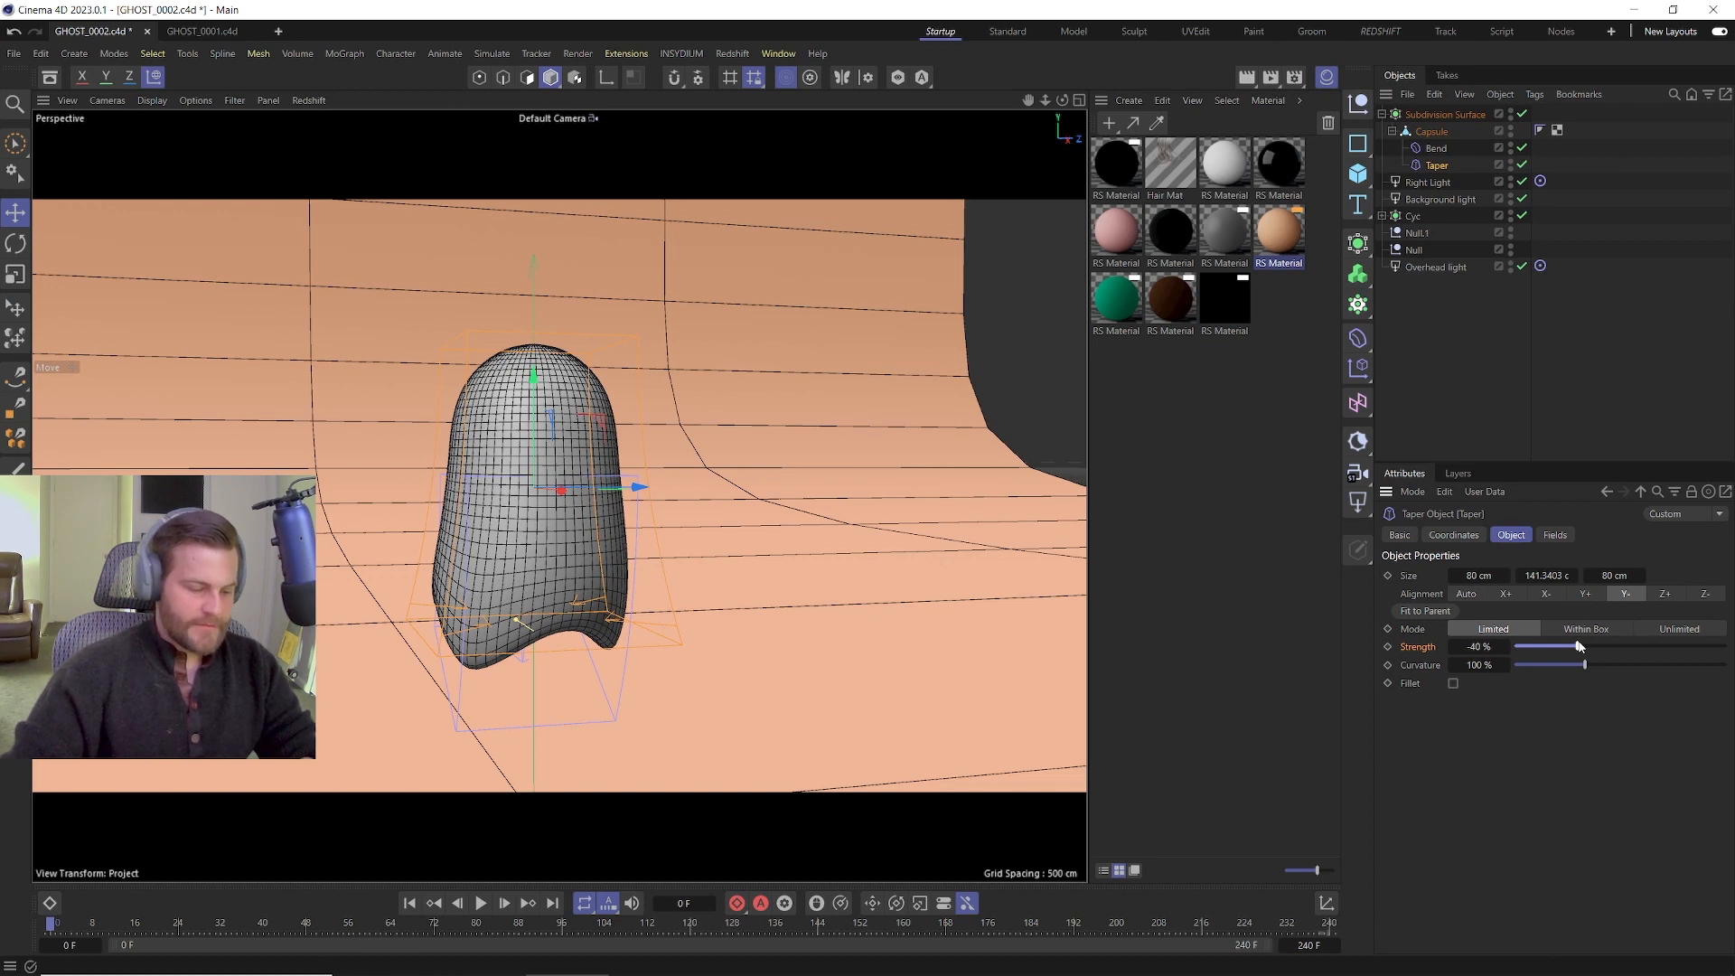
Set the Taper deformer's curvature to 250%.
{"action": "left_click", "coordinate": [1463, 664]}
{"action": "type", "text": "250"}
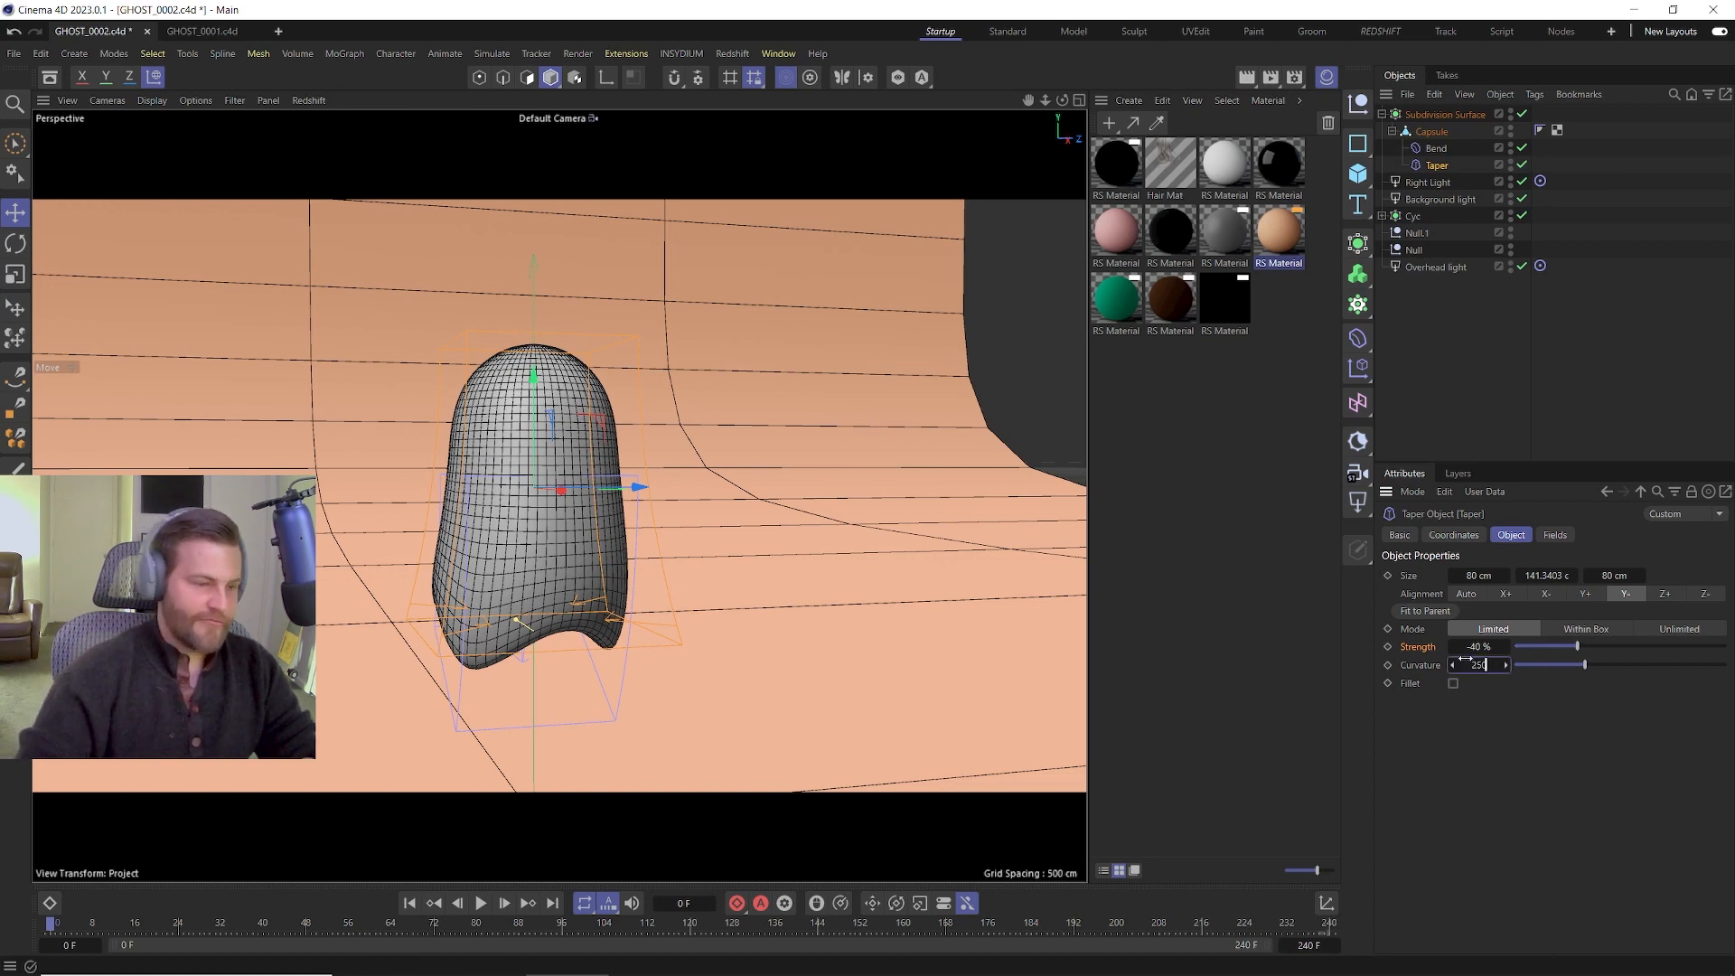
{"action": "key", "text": "Return"}
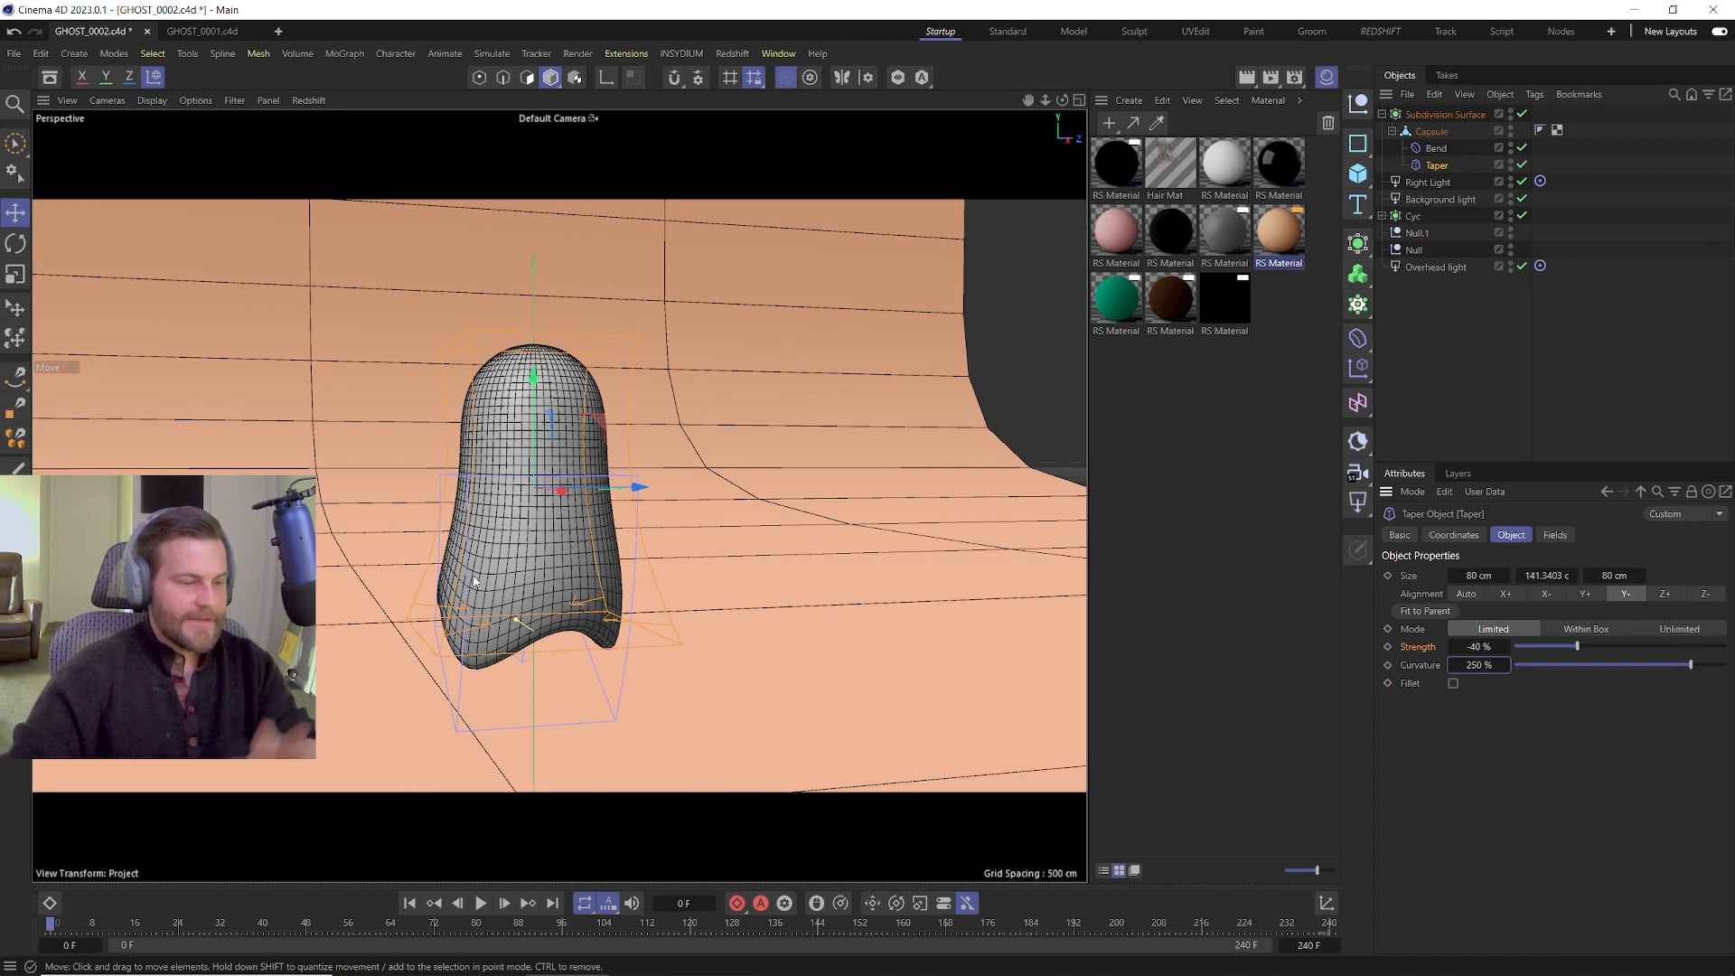
Add a Displacer deformer and place it directly under the capsule, below the Taper in the hierarchy.
{"action": "left_click", "coordinate": [1438, 166]}
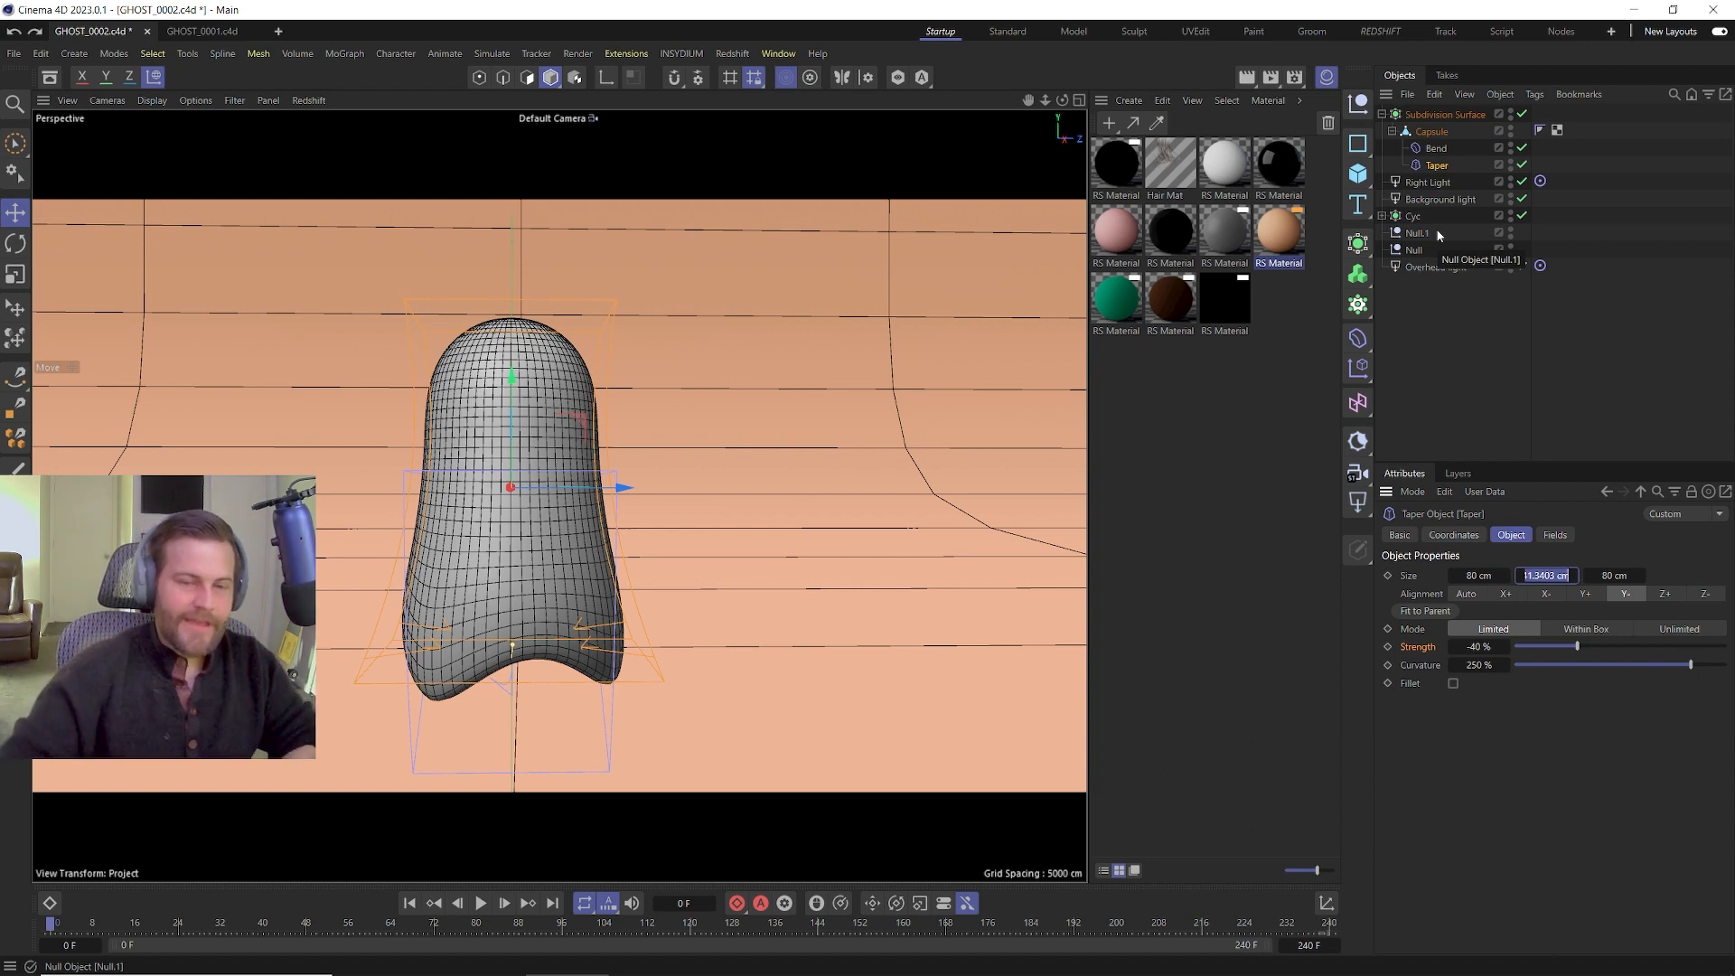
{"action": "left_click", "coordinate": [1357, 338]}
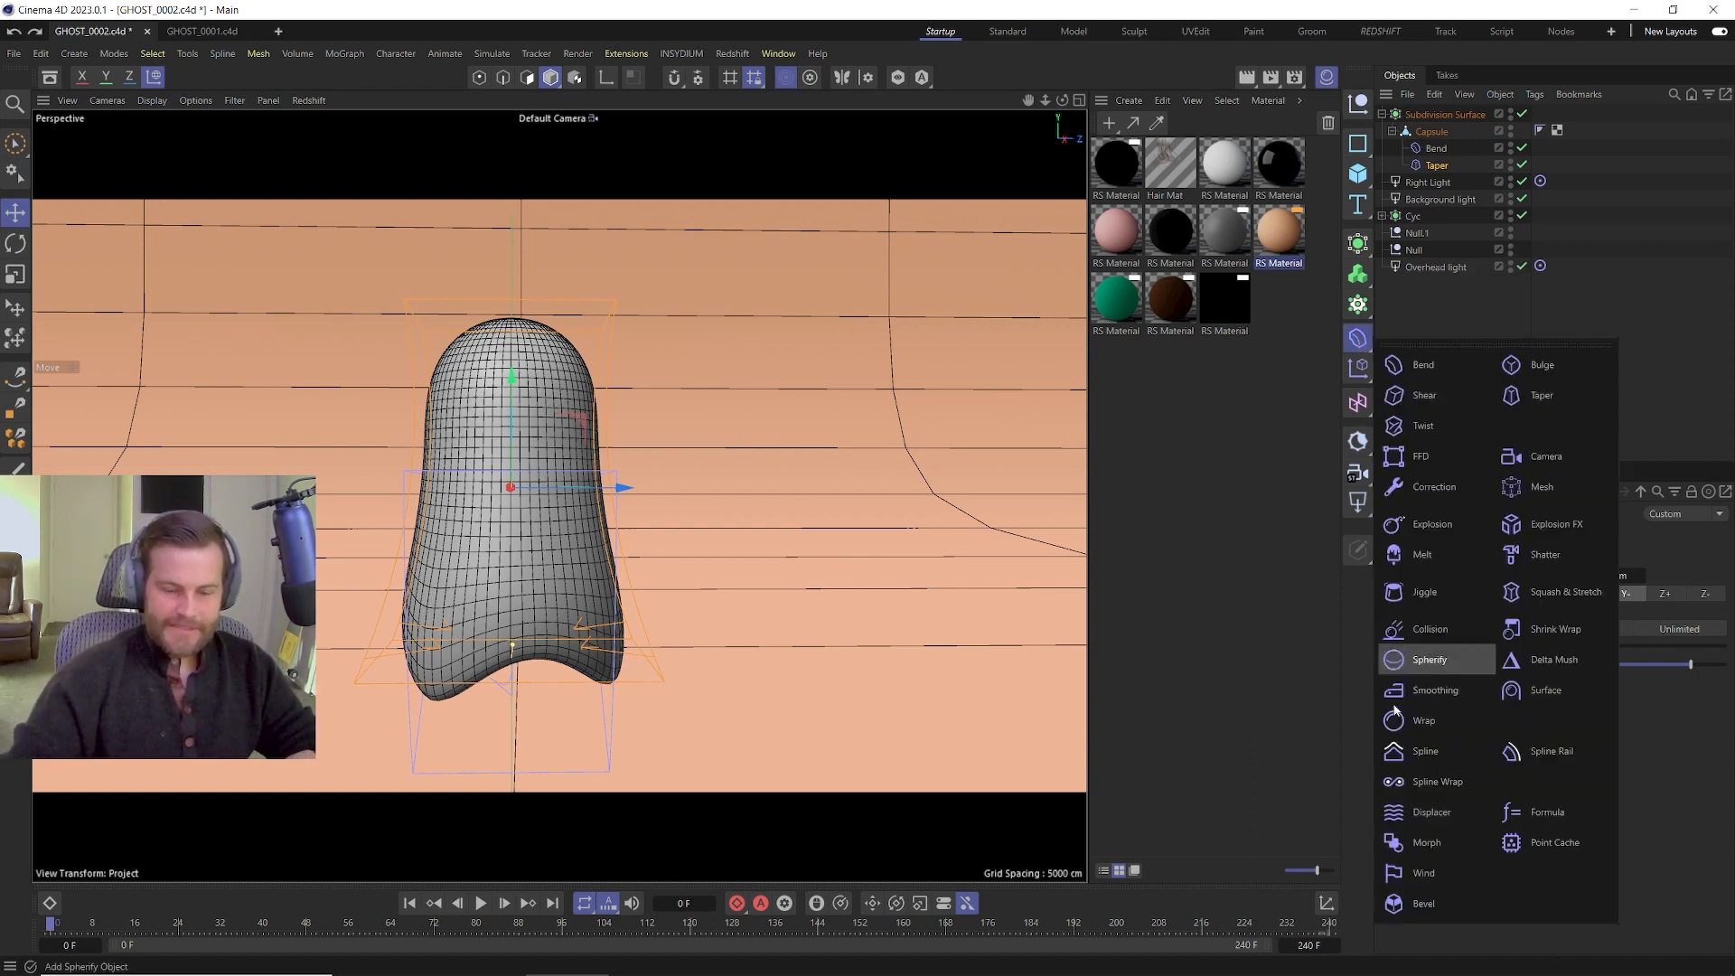
{"action": "left_click", "coordinate": [1427, 811]}
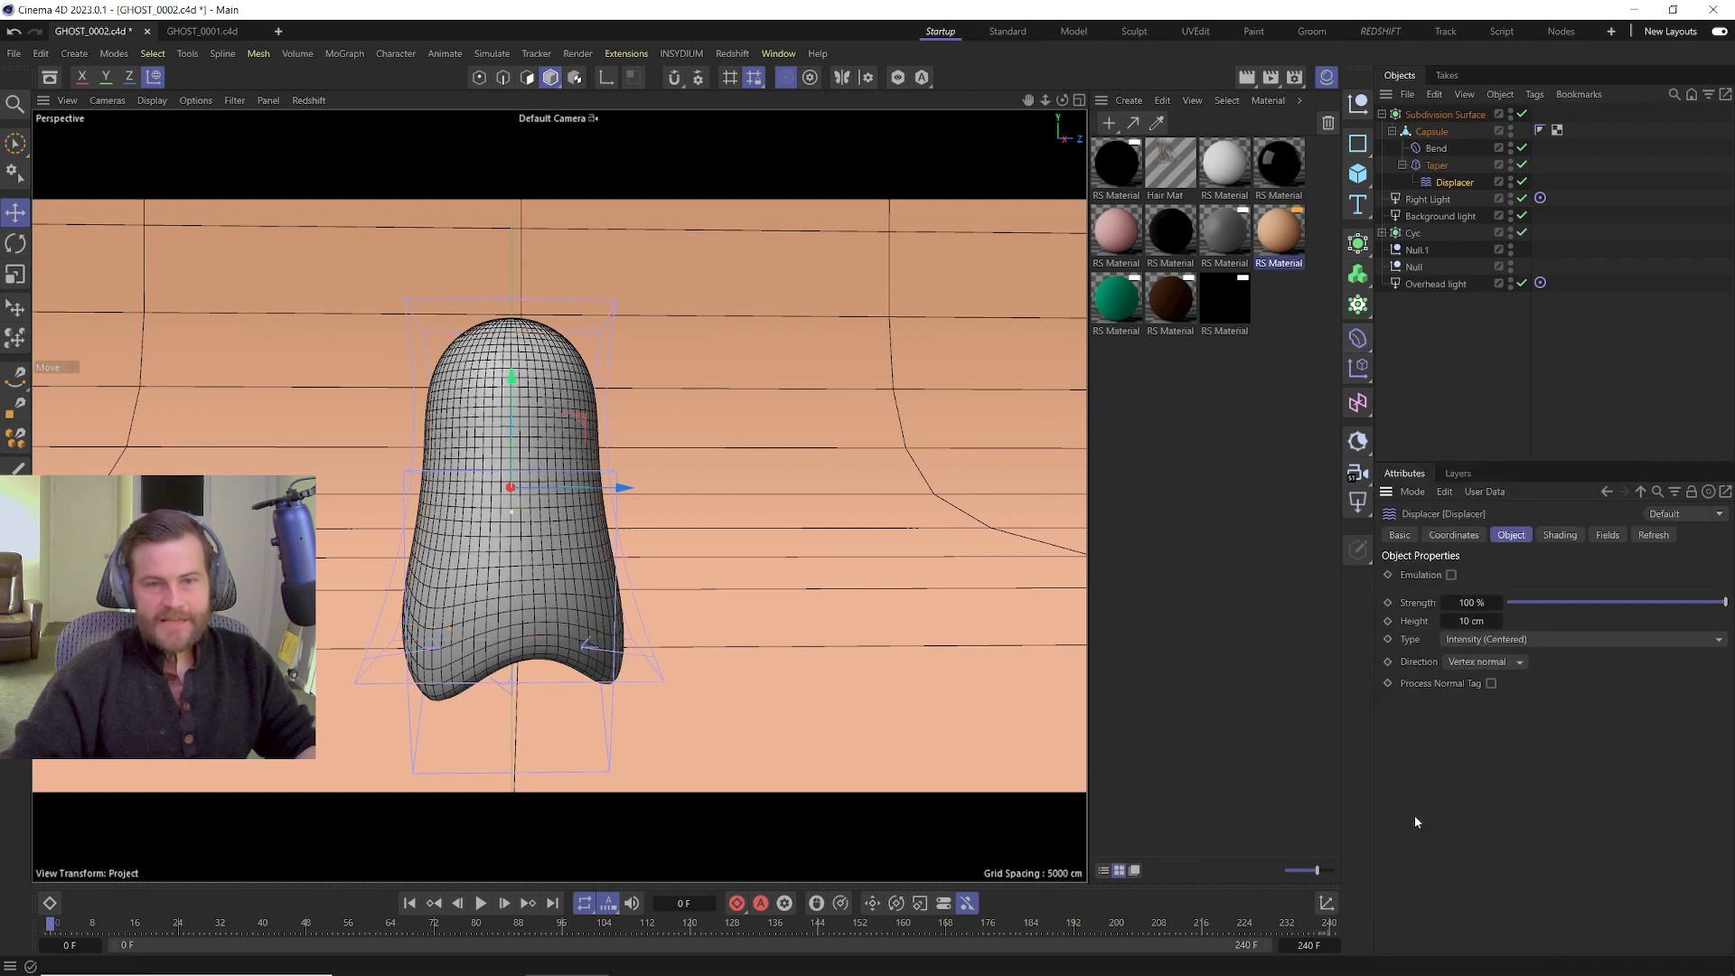
{"action": "mouse_move", "coordinate": [1446, 181]}
{"action": "left_mouse_down"}
{"action": "mouse_move", "coordinate": [1440, 140]}
{"action": "mouse_move", "coordinate": [1443, 186]}
{"action": "left_mouse_up"}
{"action": "left_click", "coordinate": [1443, 184]}
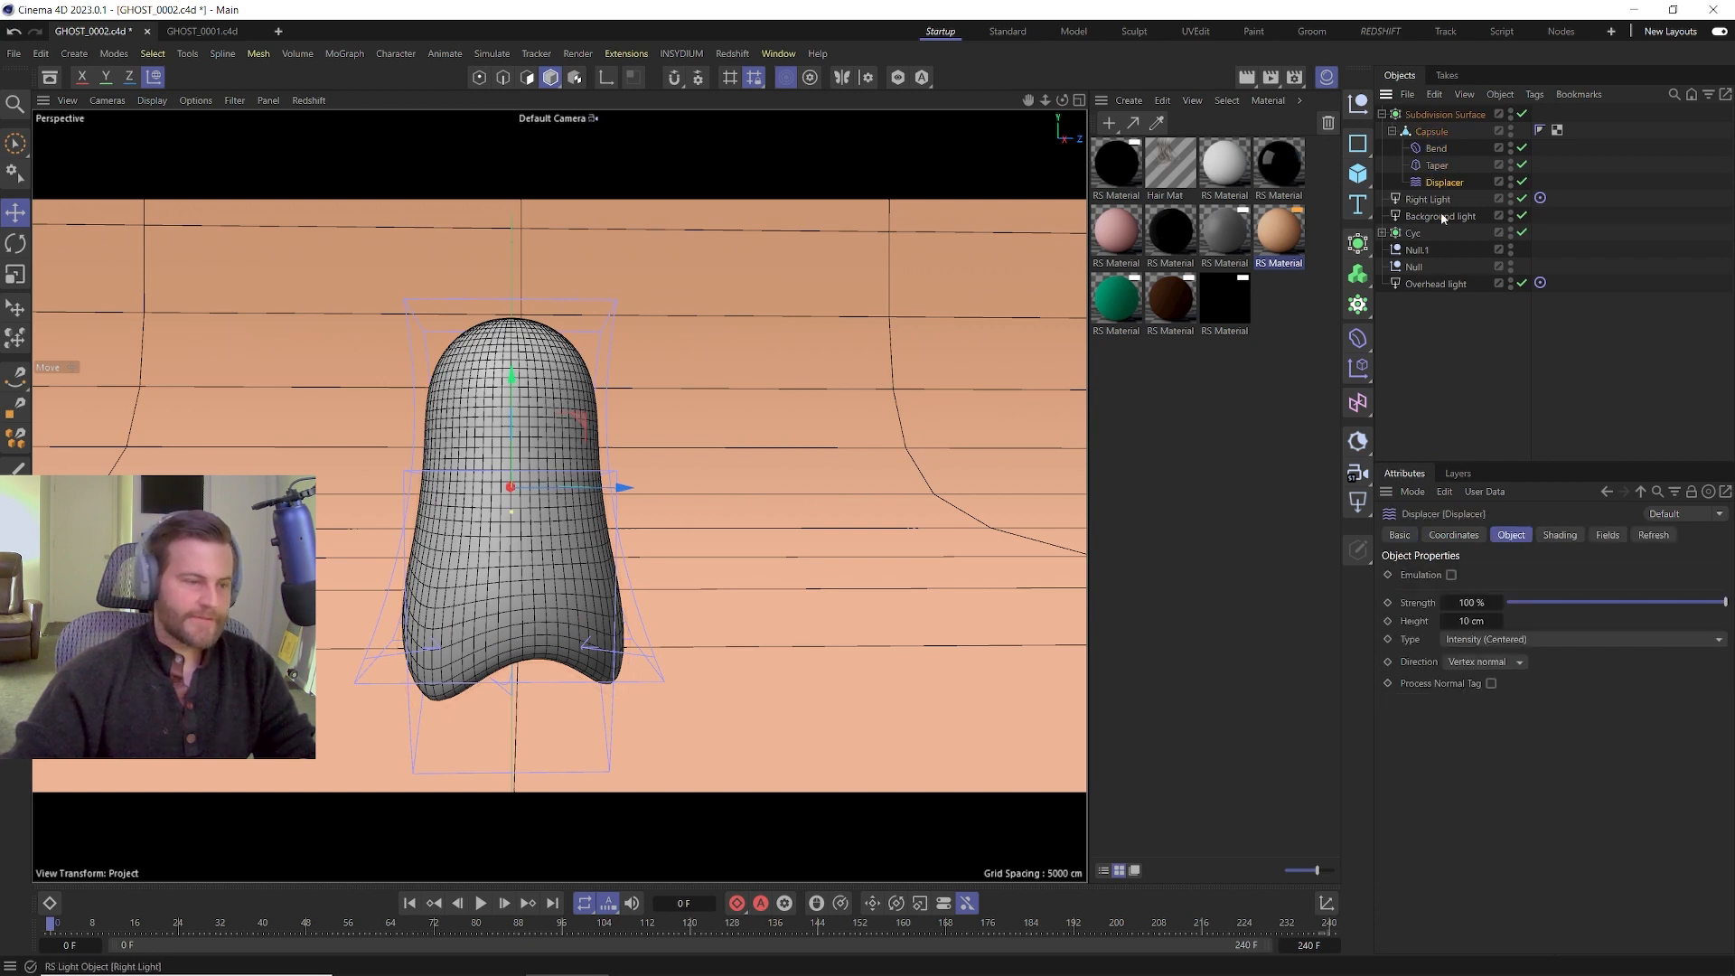
Load a Noise shader into the Displacer's shading and set the noise's global scale to 286%.
{"action": "left_click", "coordinate": [1558, 534]}
{"action": "left_click", "coordinate": [1447, 592]}
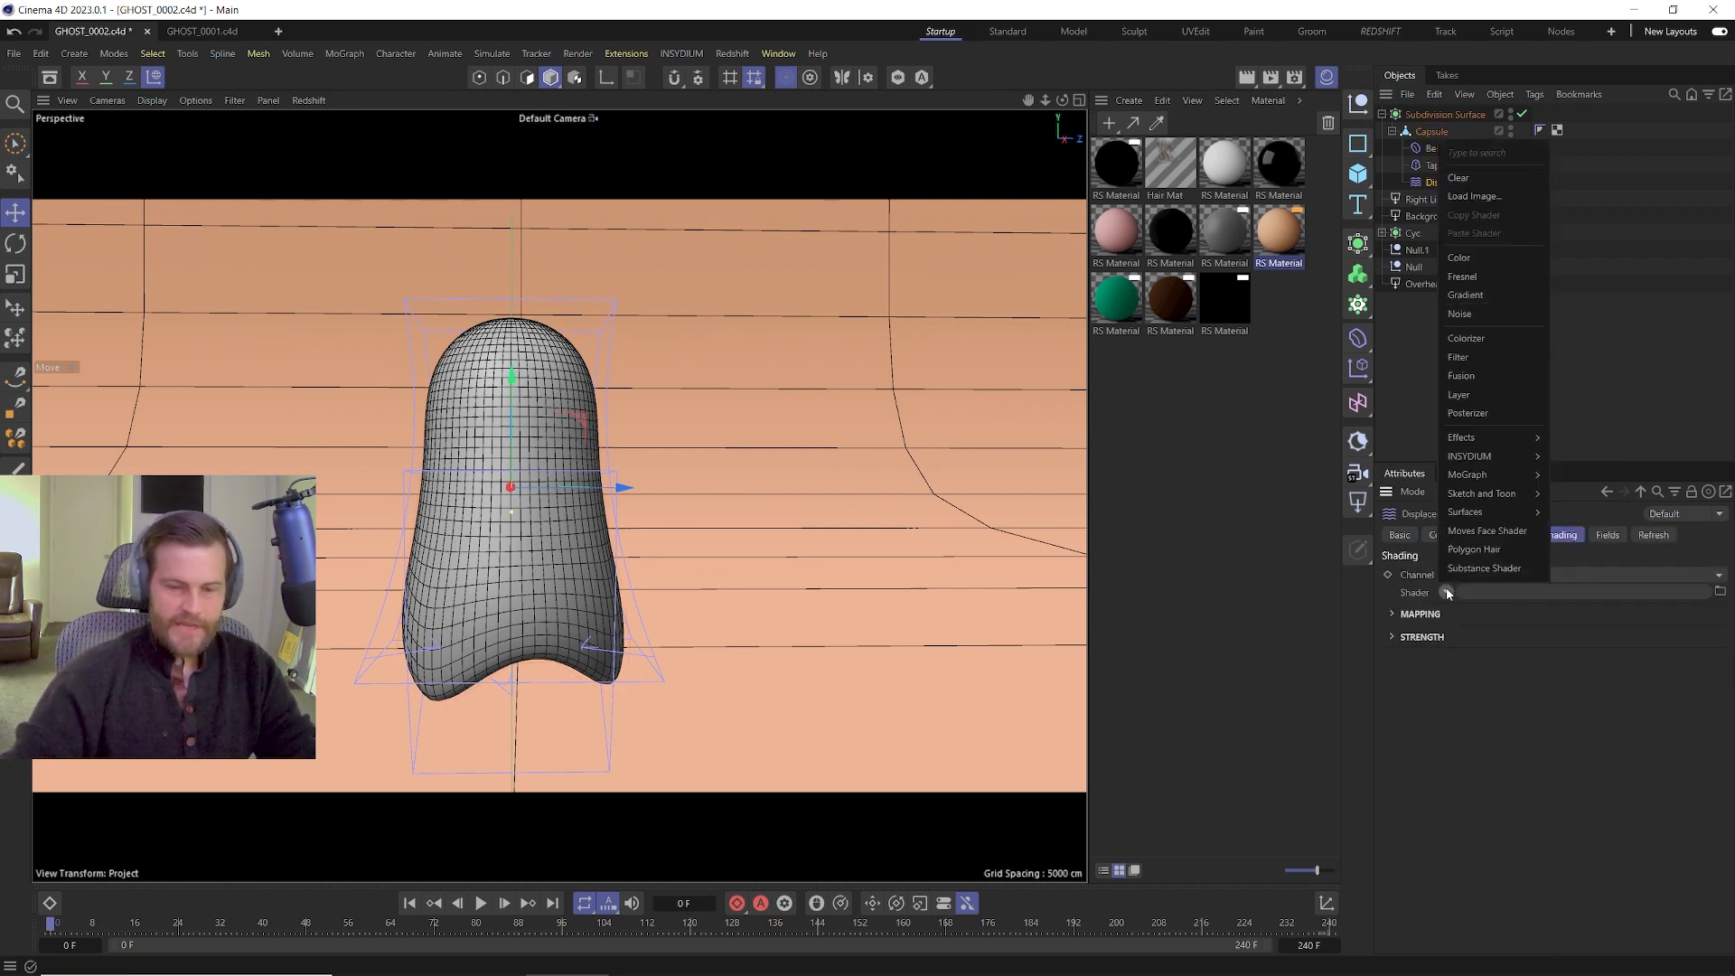
{"action": "left_click", "coordinate": [1482, 313]}
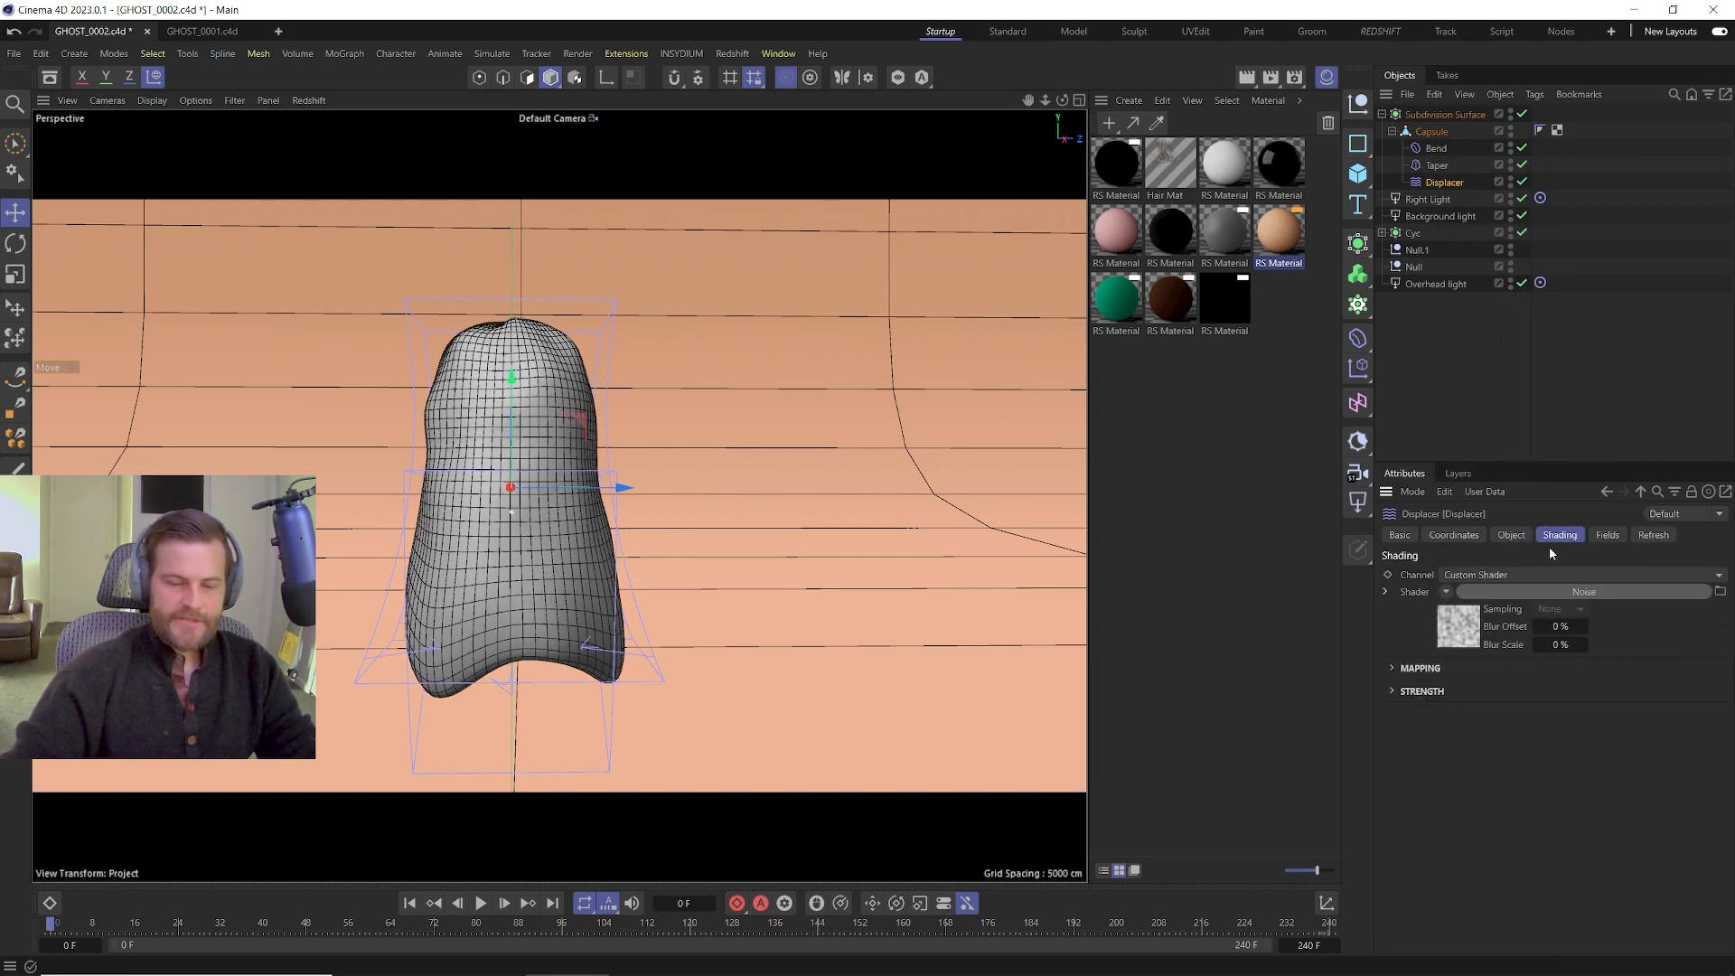
{"action": "left_click", "coordinate": [1553, 592]}
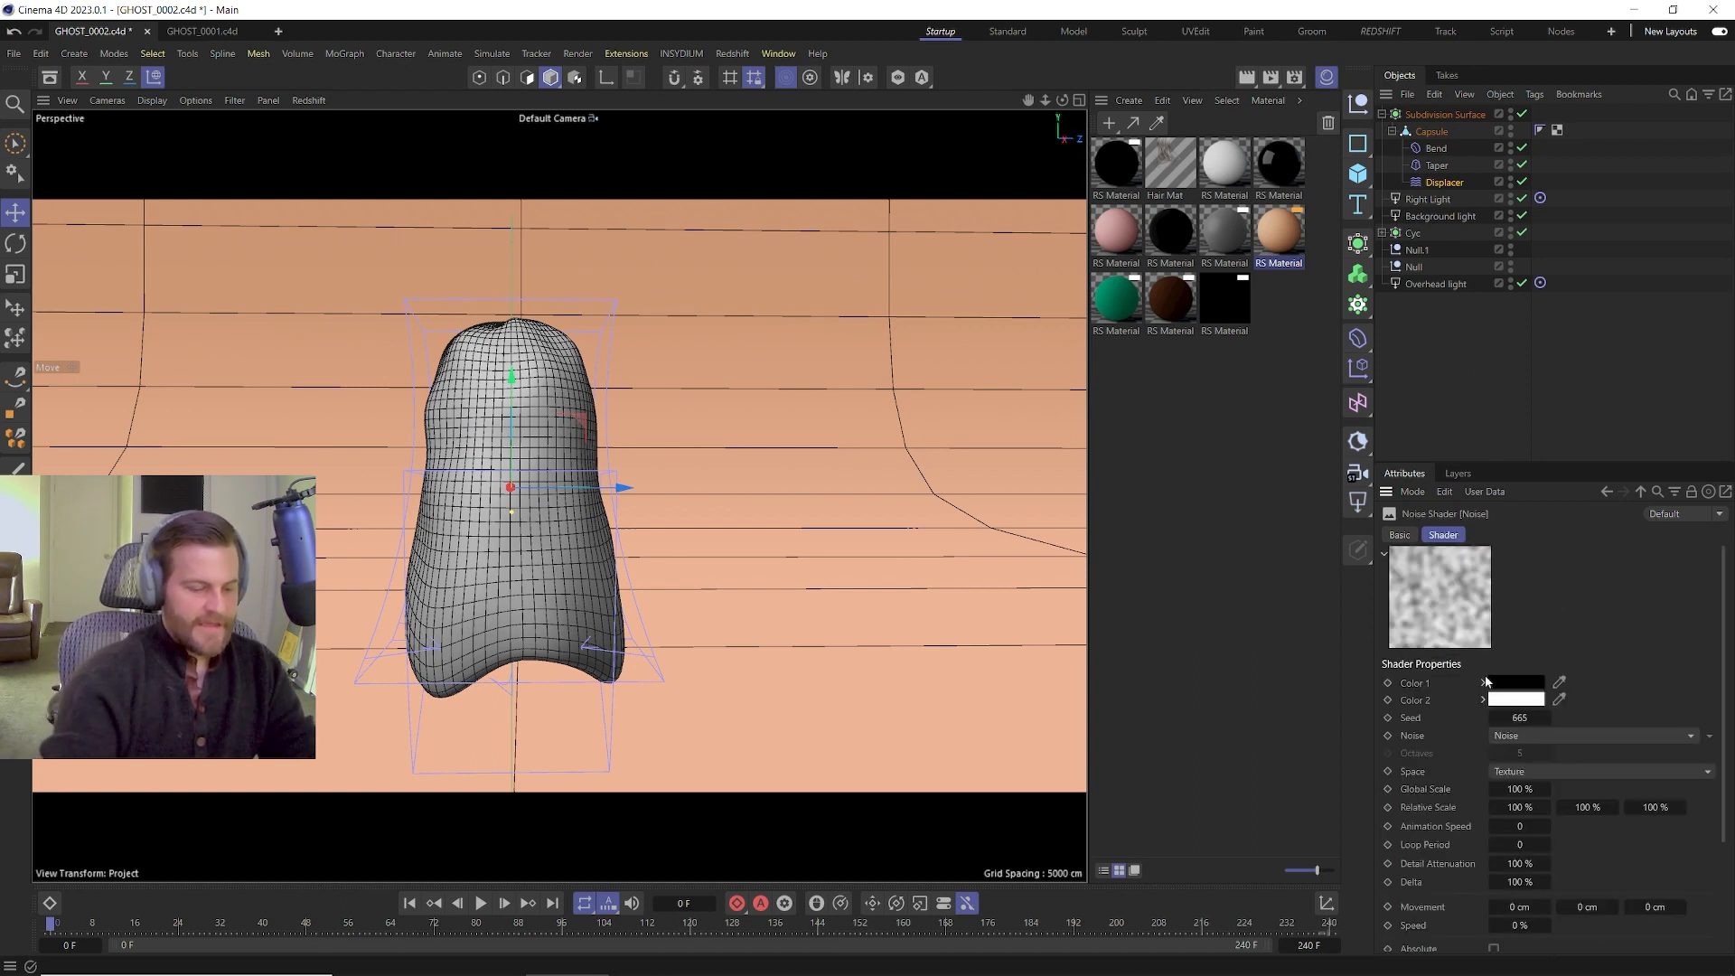
{"action": "double_click", "coordinate": [1523, 789]}
{"action": "type", "text": "20"}
{"action": "key", "text": "Return"}
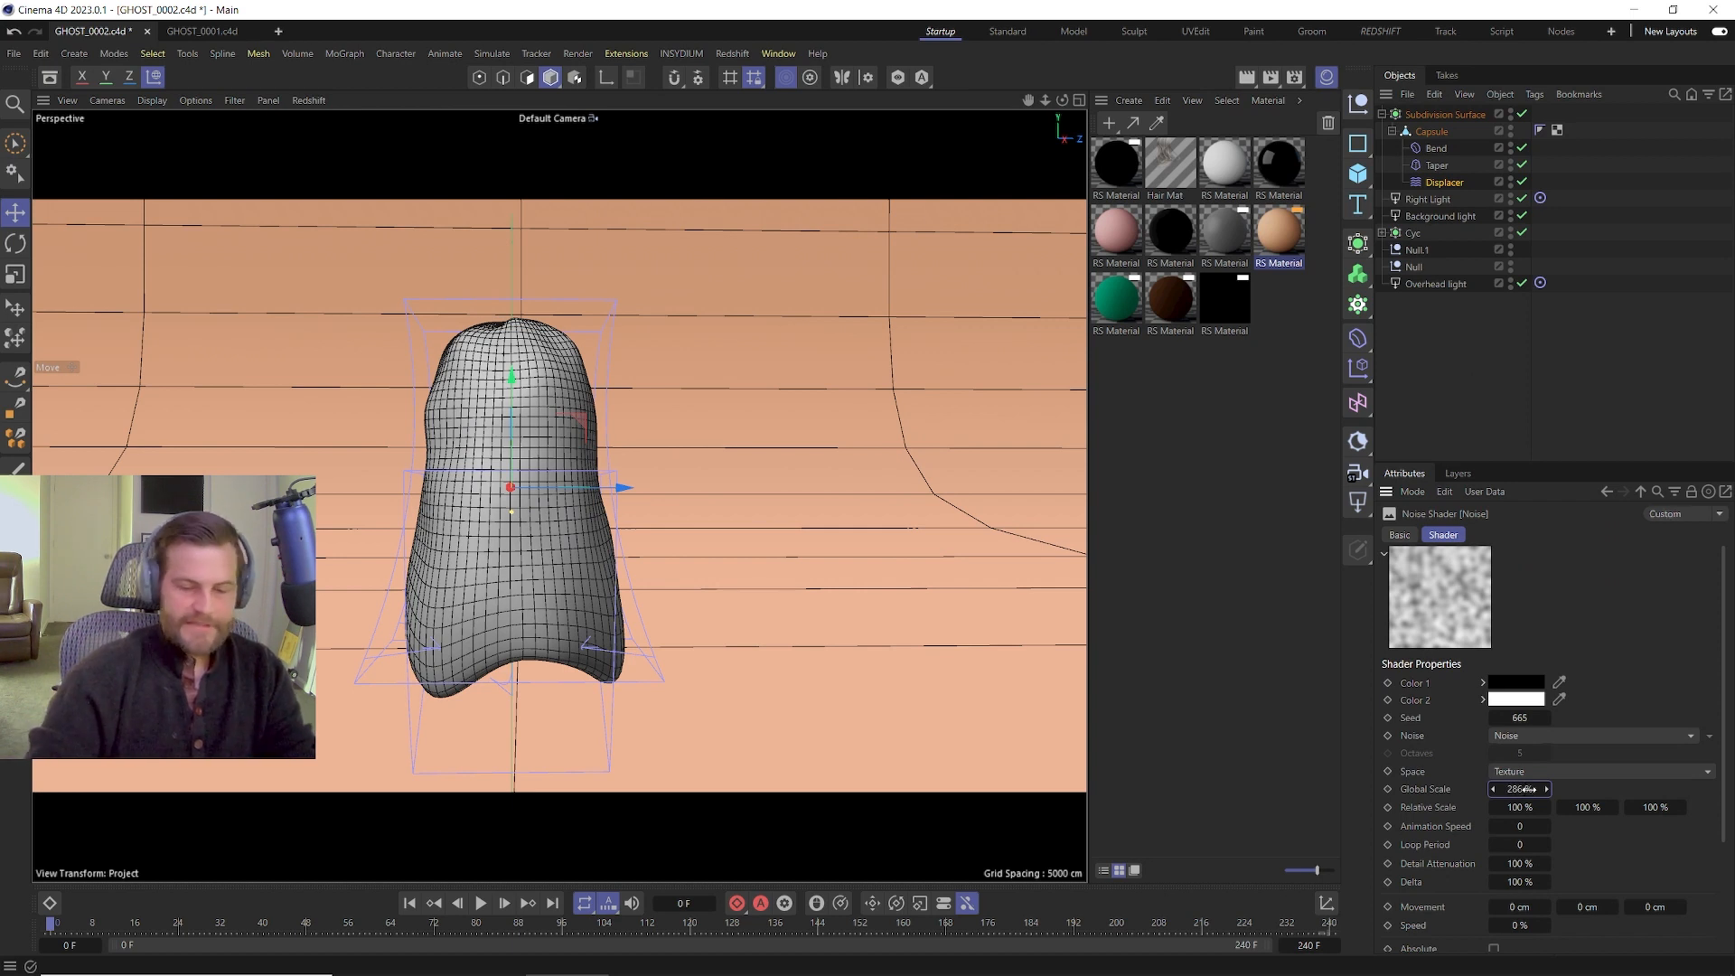
{"action": "key", "text": "Return"}
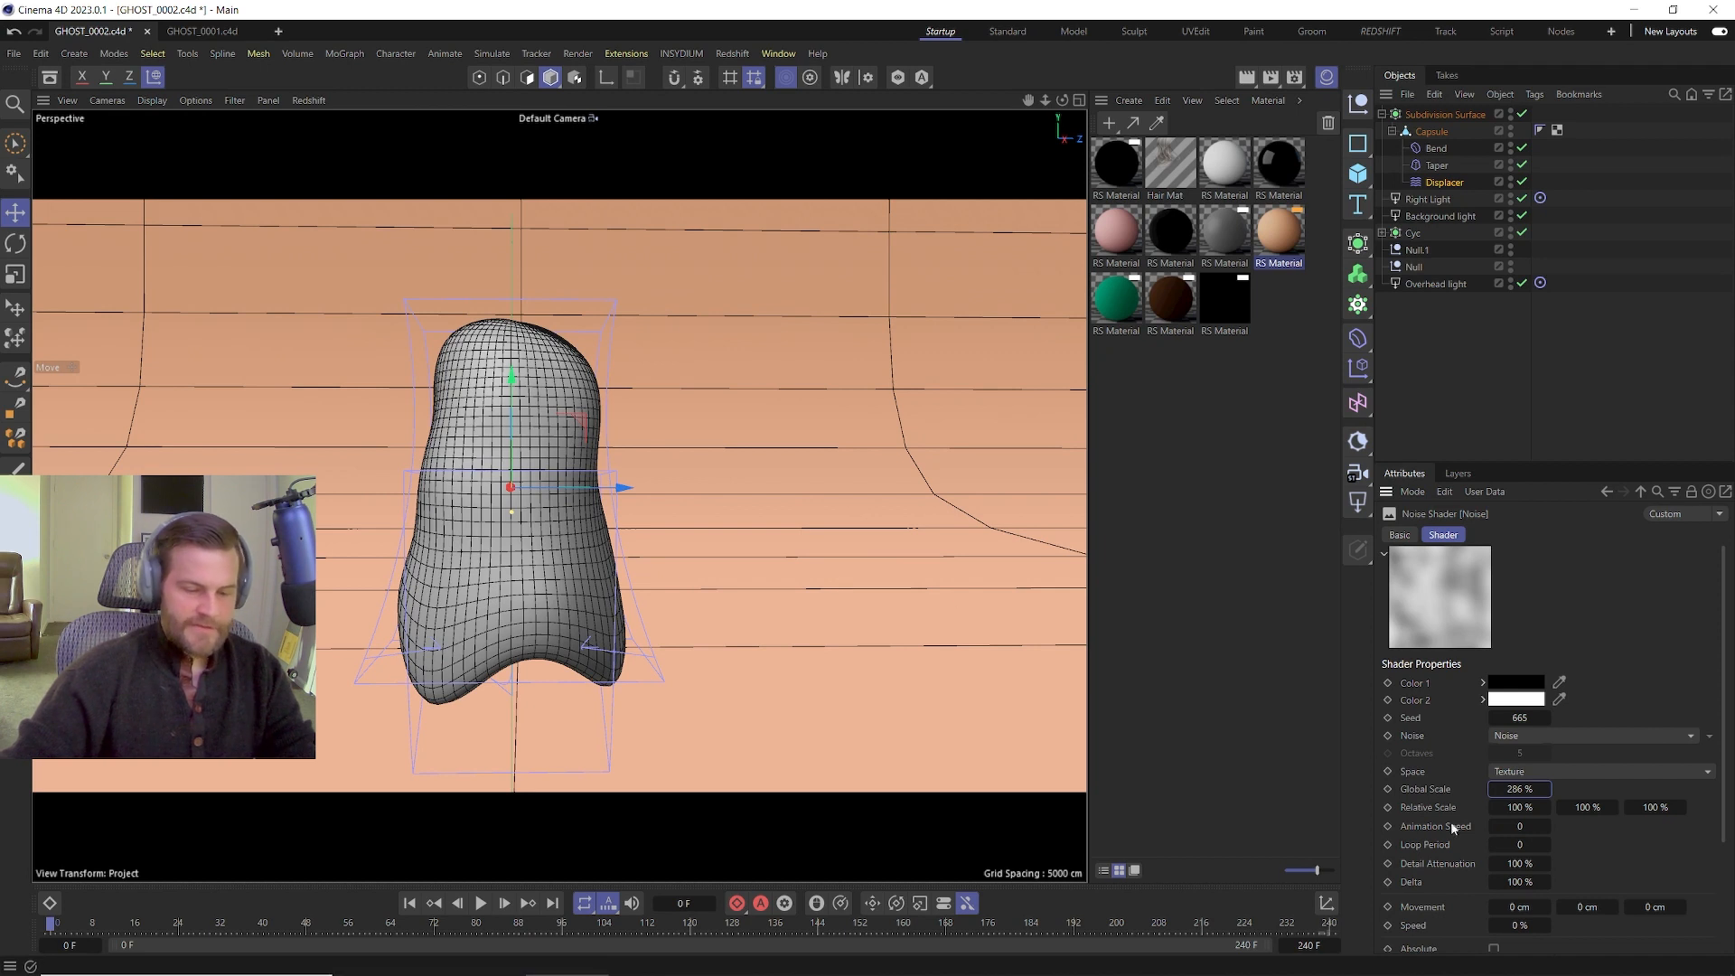
Give the noise an animation speed of 1 and a loop period of 10, play the animation and return to frame 0.
{"action": "scroll", "coordinate": [1445, 822], "scroll_direction": "down", "scroll_amount": 4}
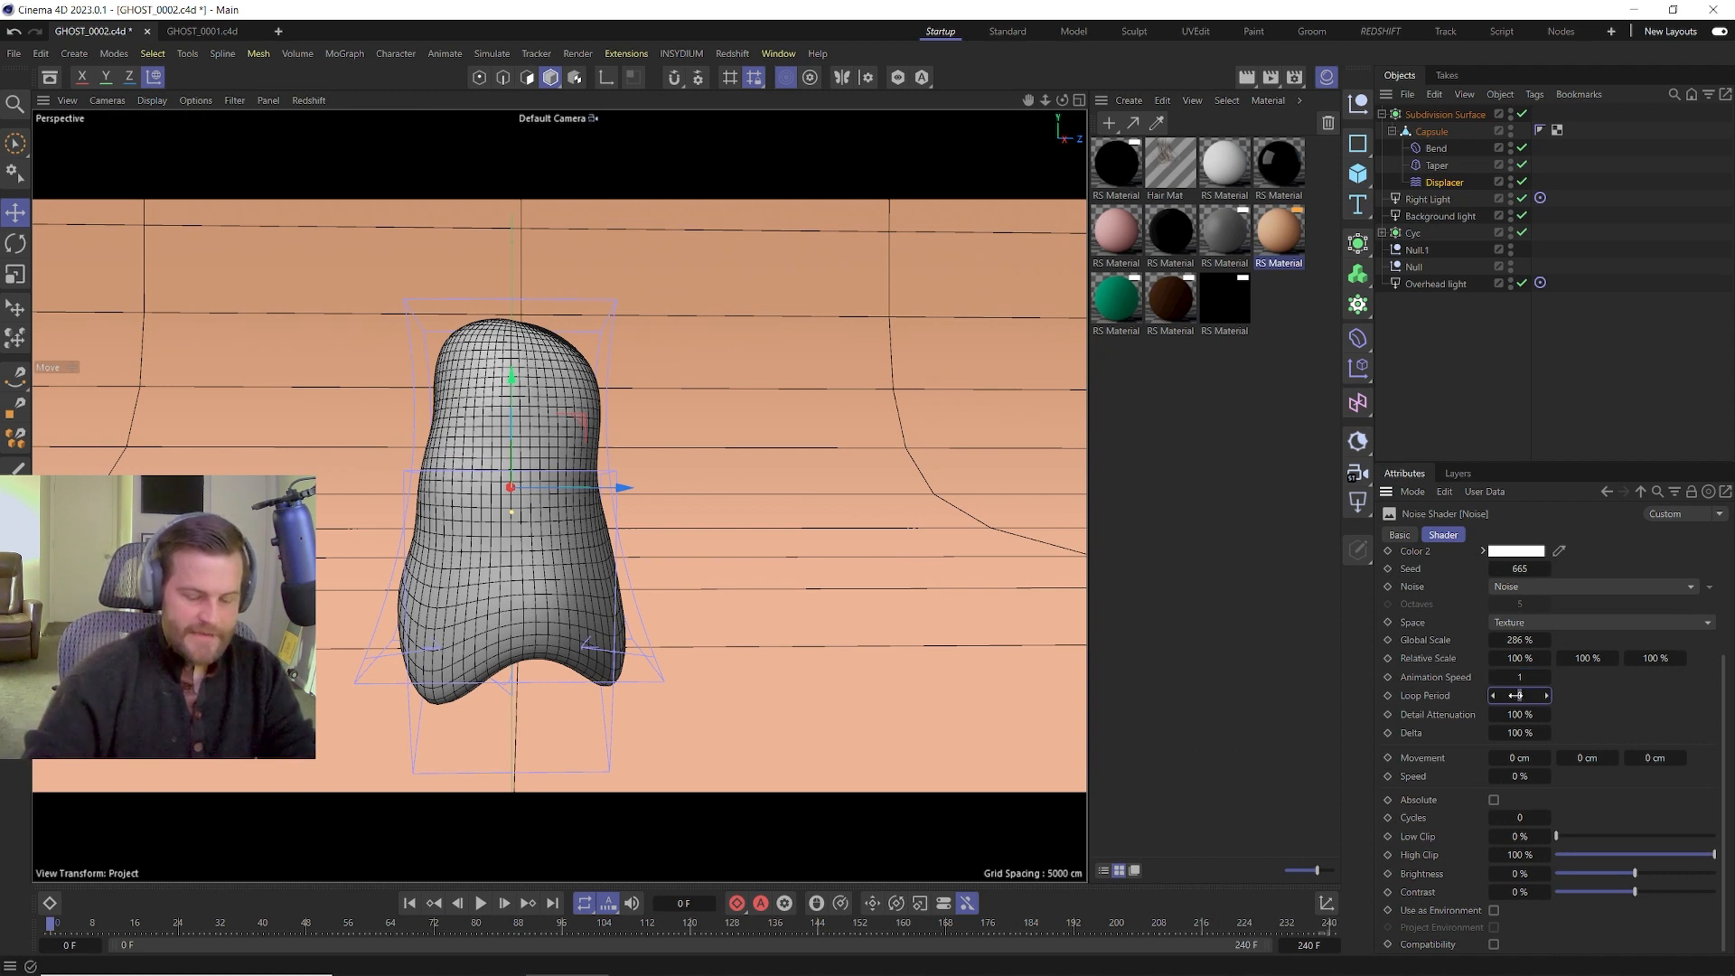
{"action": "left_click", "coordinate": [480, 902]}
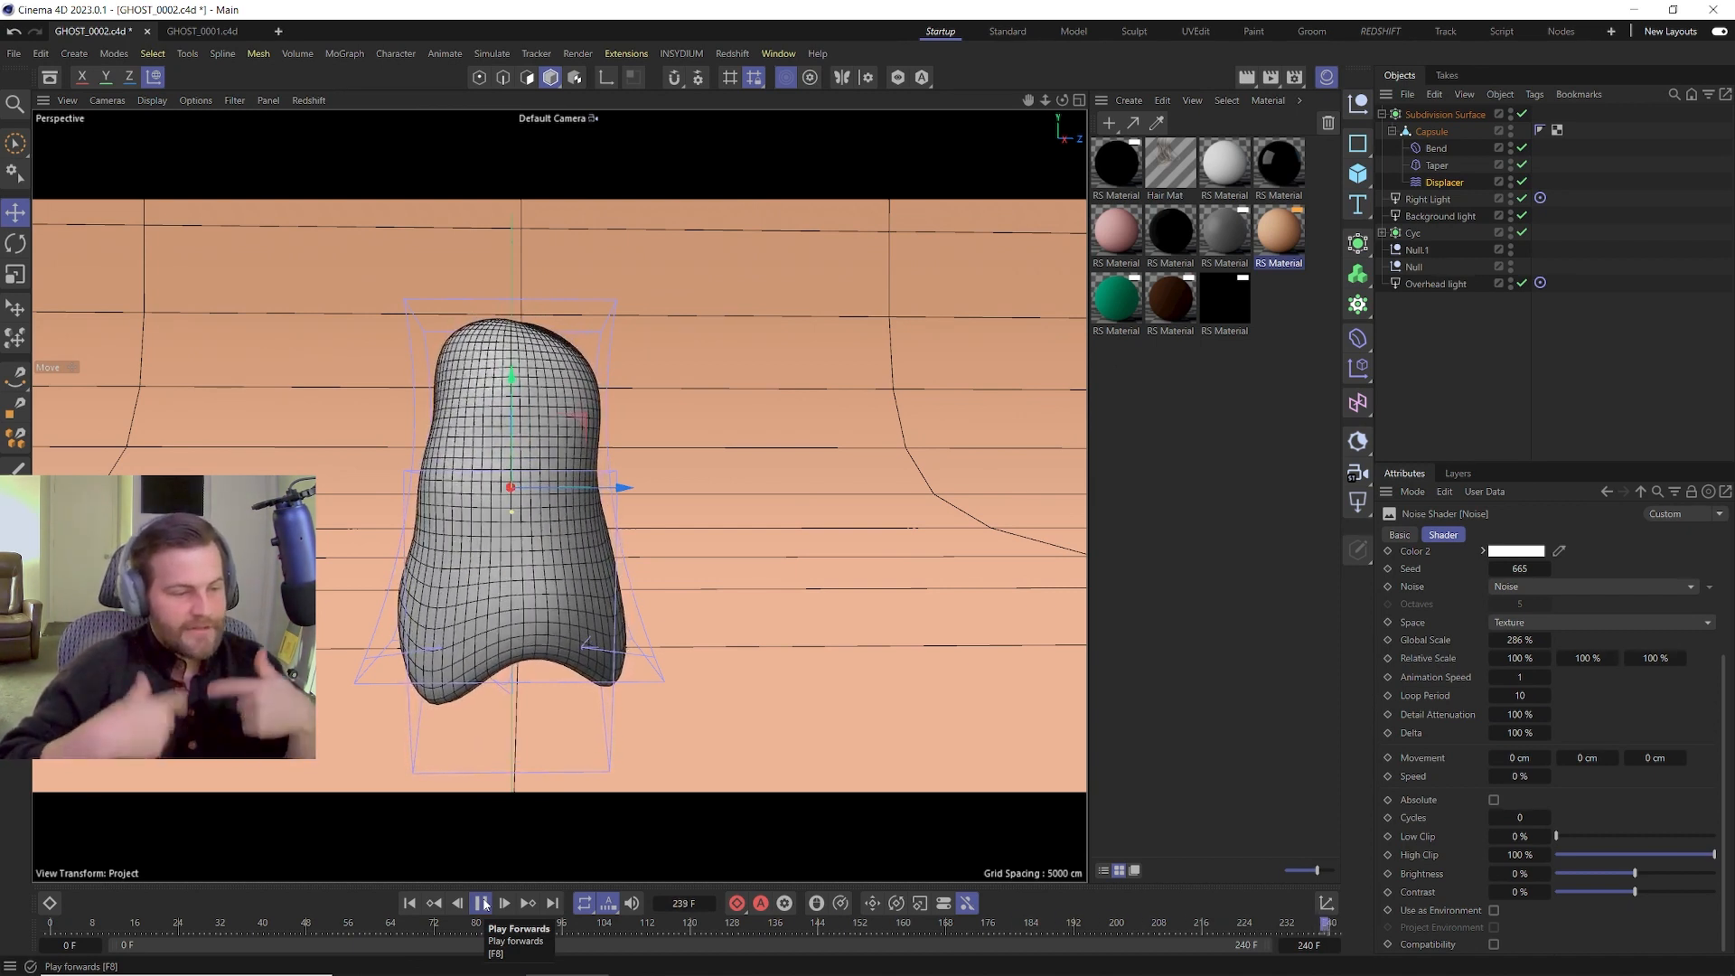
{"action": "left_click", "coordinate": [484, 903]}
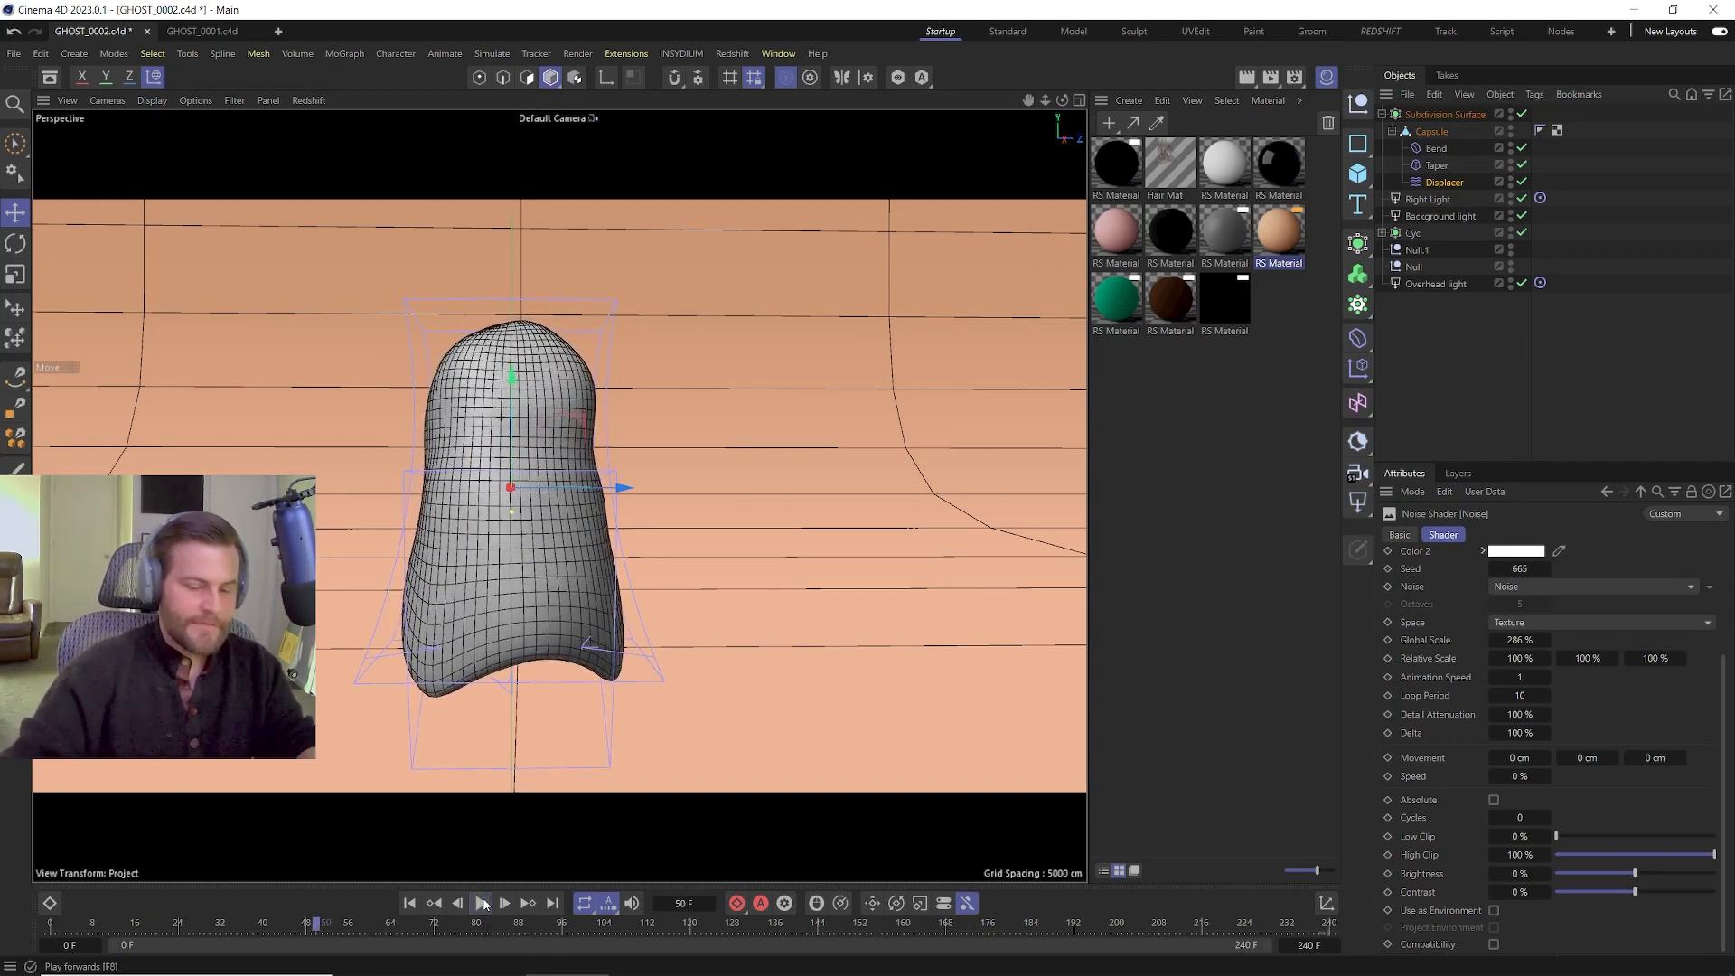
{"action": "left_click", "coordinate": [412, 904]}
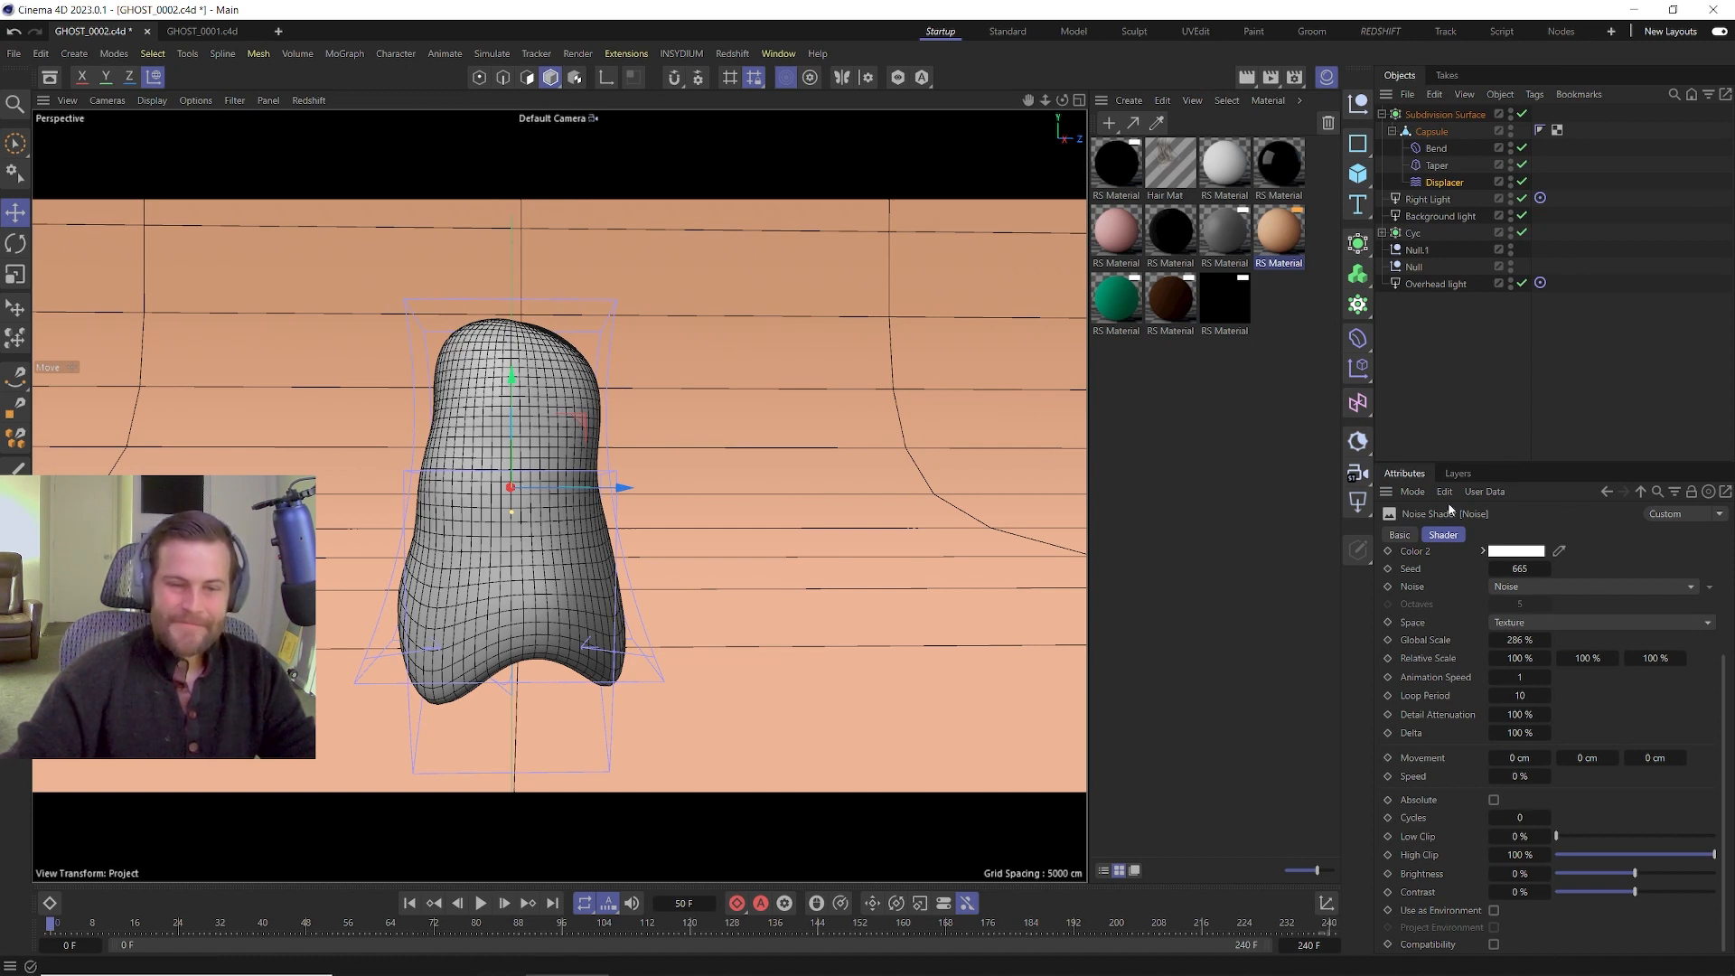
Add a Box Field to the Displacer to limit where the noise deforms the ghost.
{"action": "left_click", "coordinate": [1440, 183]}
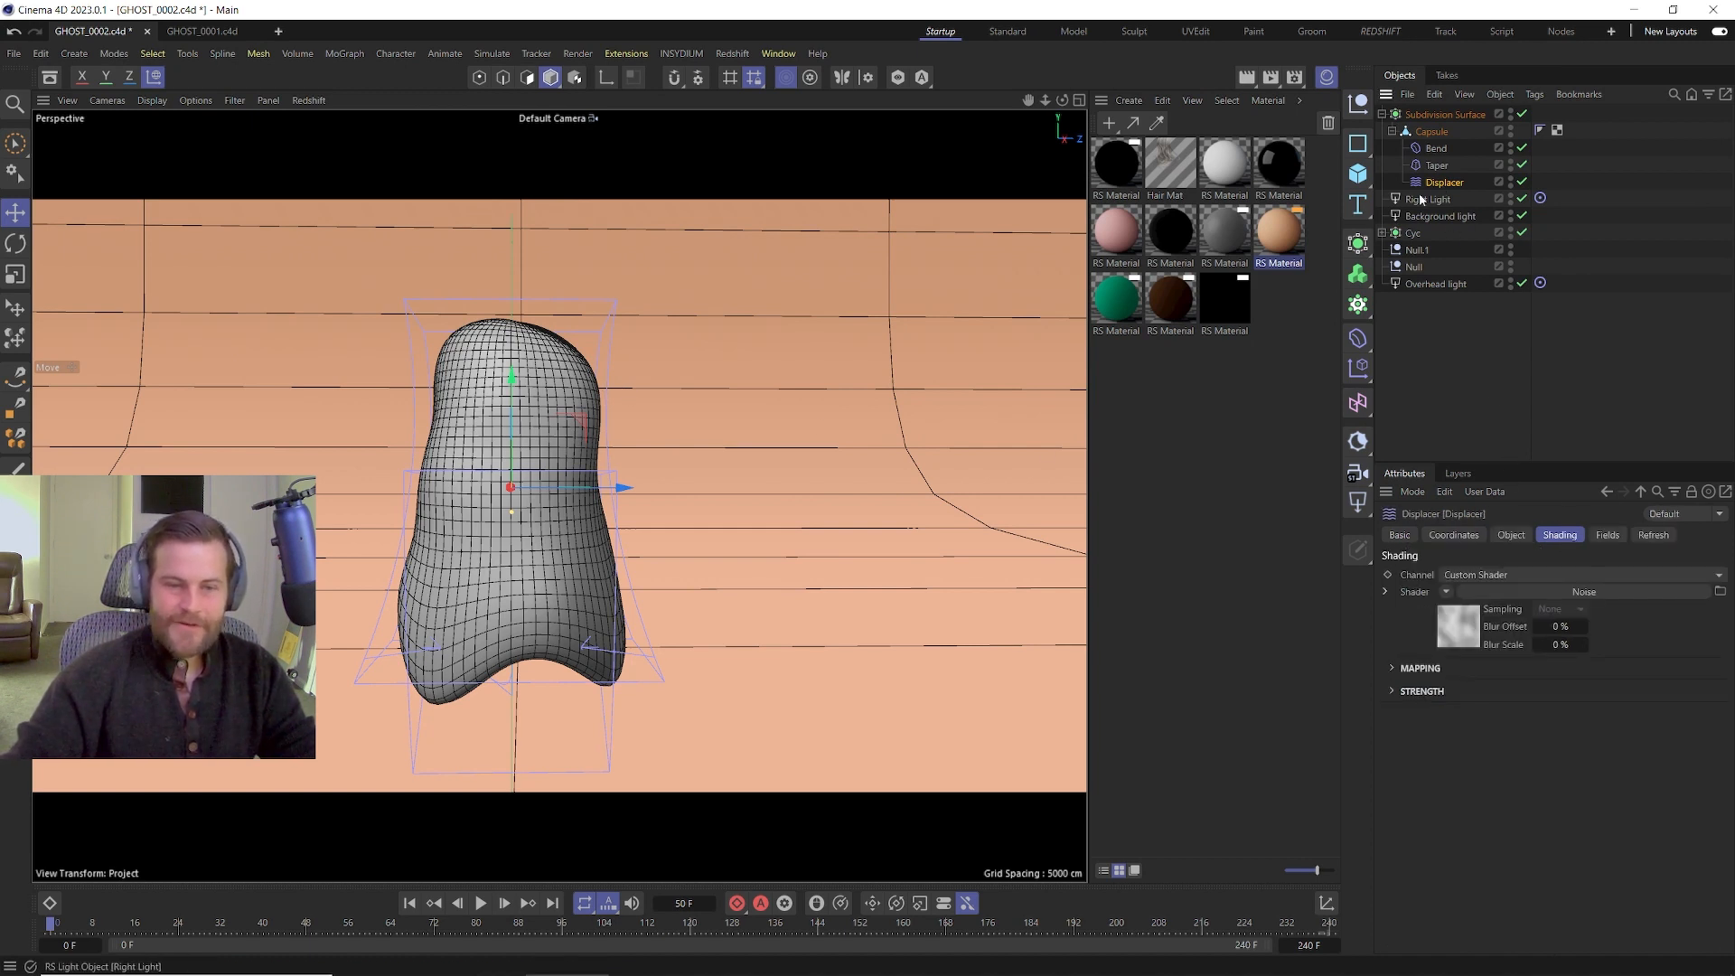
{"action": "left_click", "coordinate": [1607, 535]}
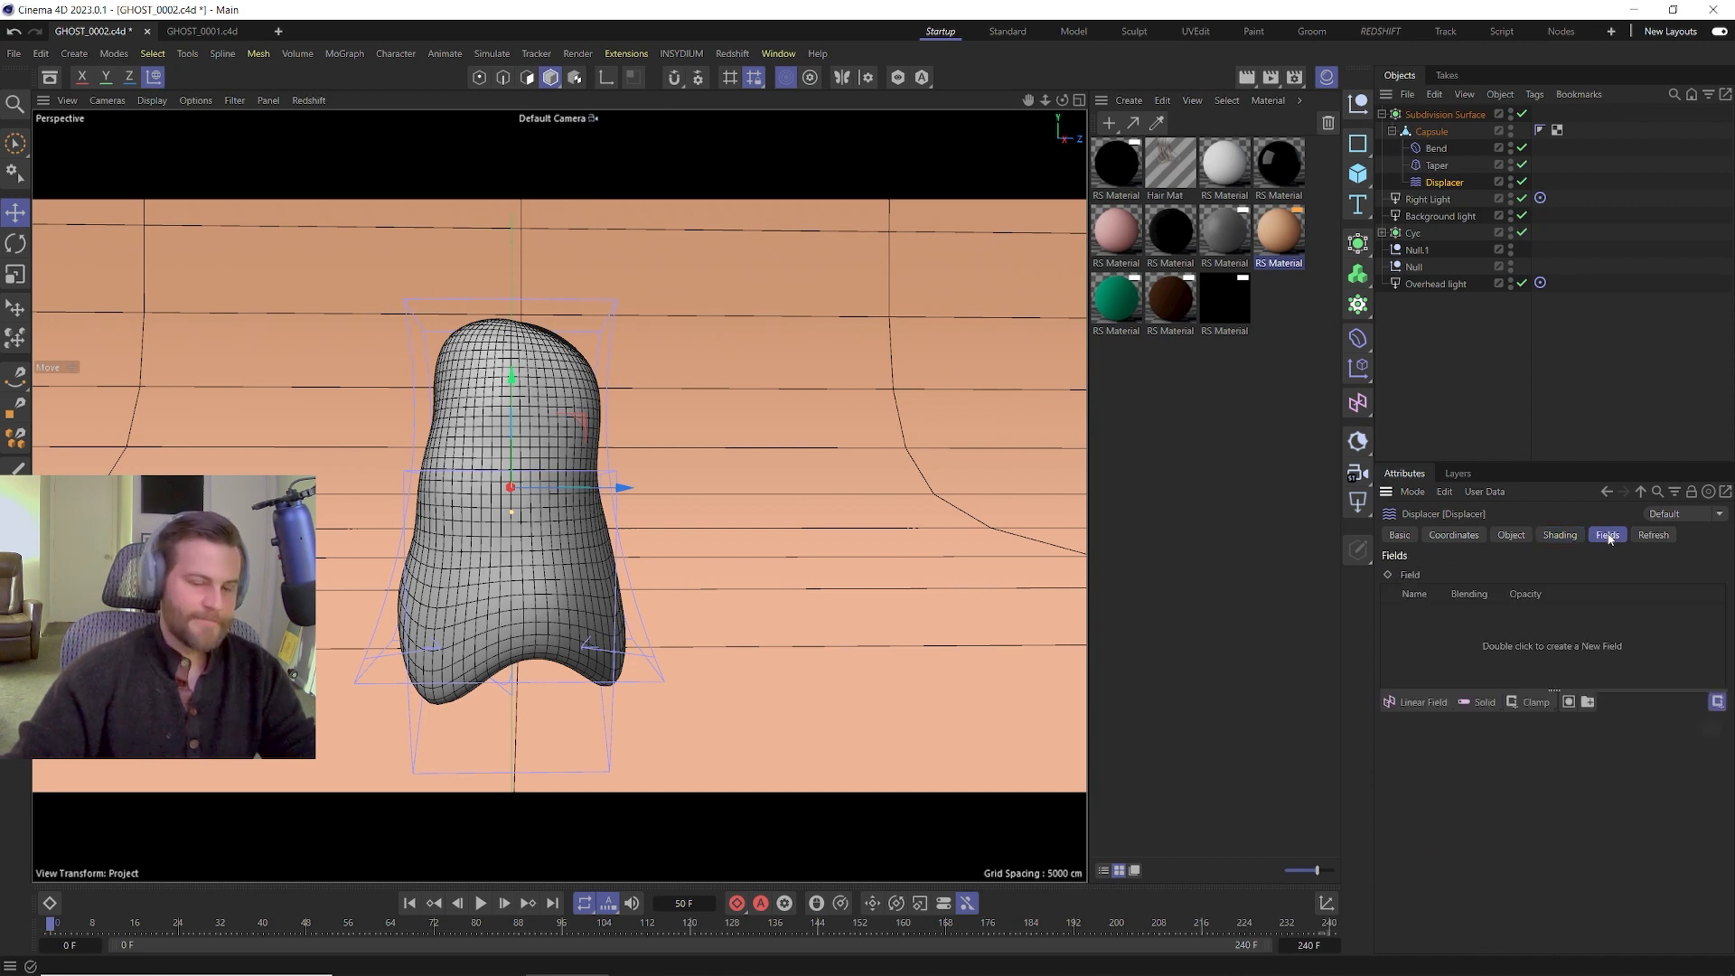
{"action": "left_click", "coordinate": [1422, 706]}
{"action": "left_click", "coordinate": [1424, 720]}
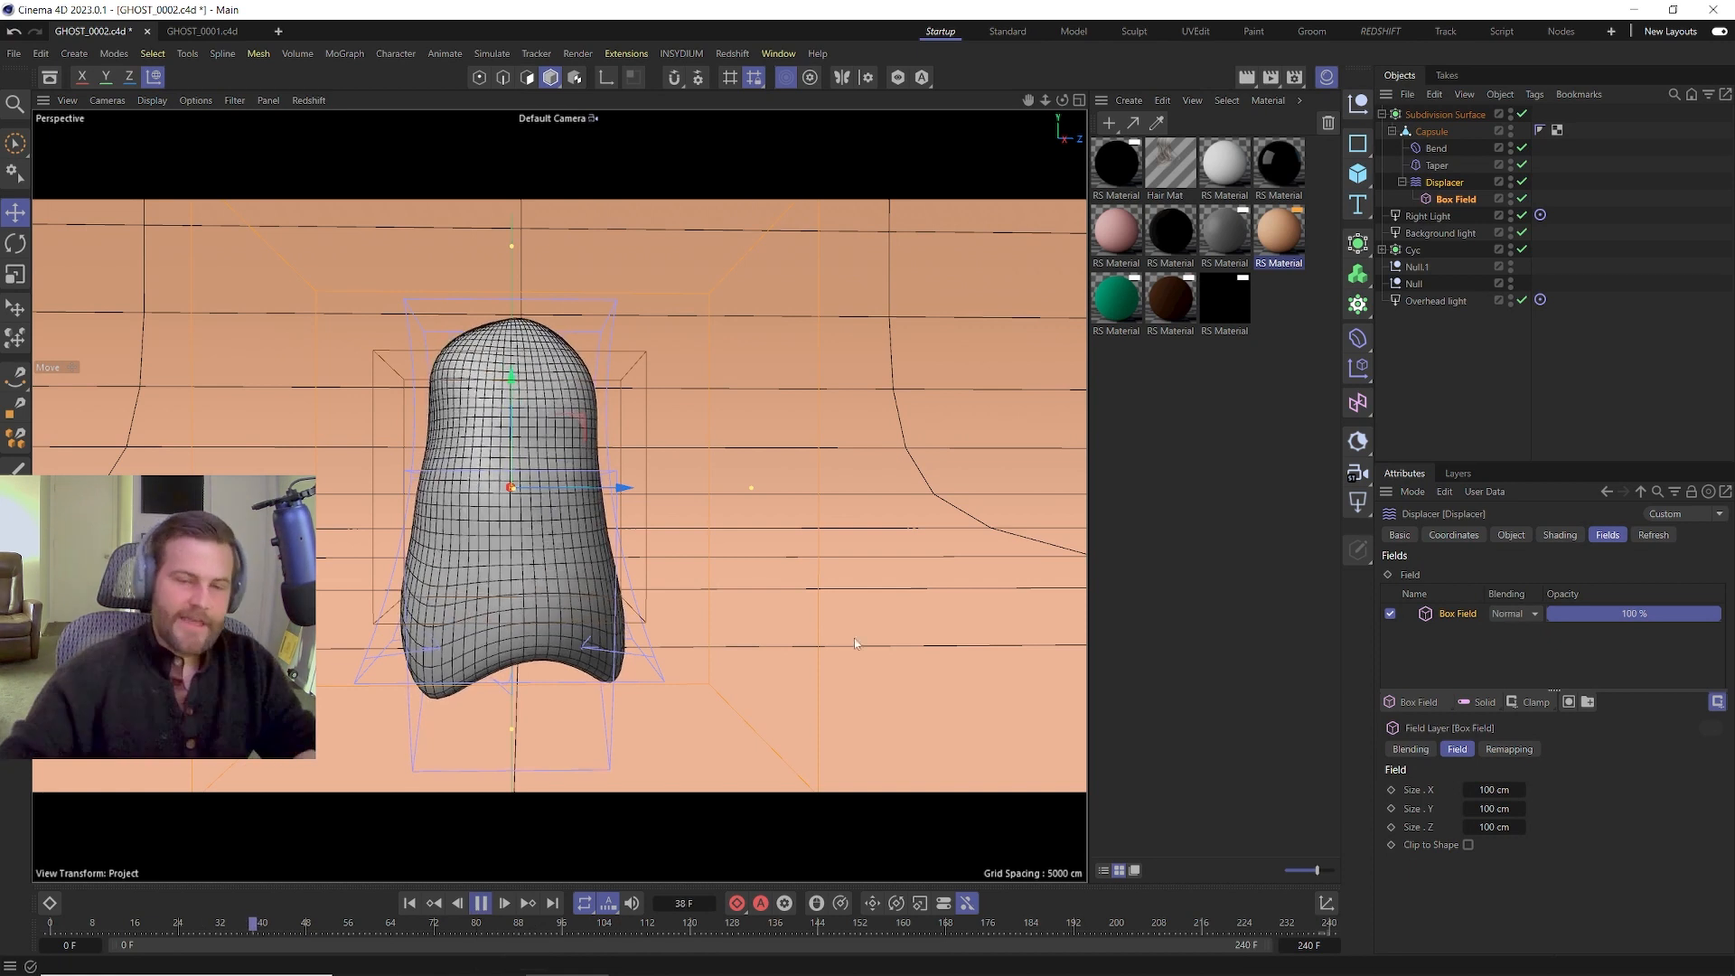
Move the Box Field down to the ghost's lower rim and enlarge it to about 139 cm in X and 102 cm in Y.
{"action": "left_click", "coordinate": [1454, 199]}
{"action": "left_click_drag", "start_coordinate": [509, 400], "coordinate": [496, 530]}
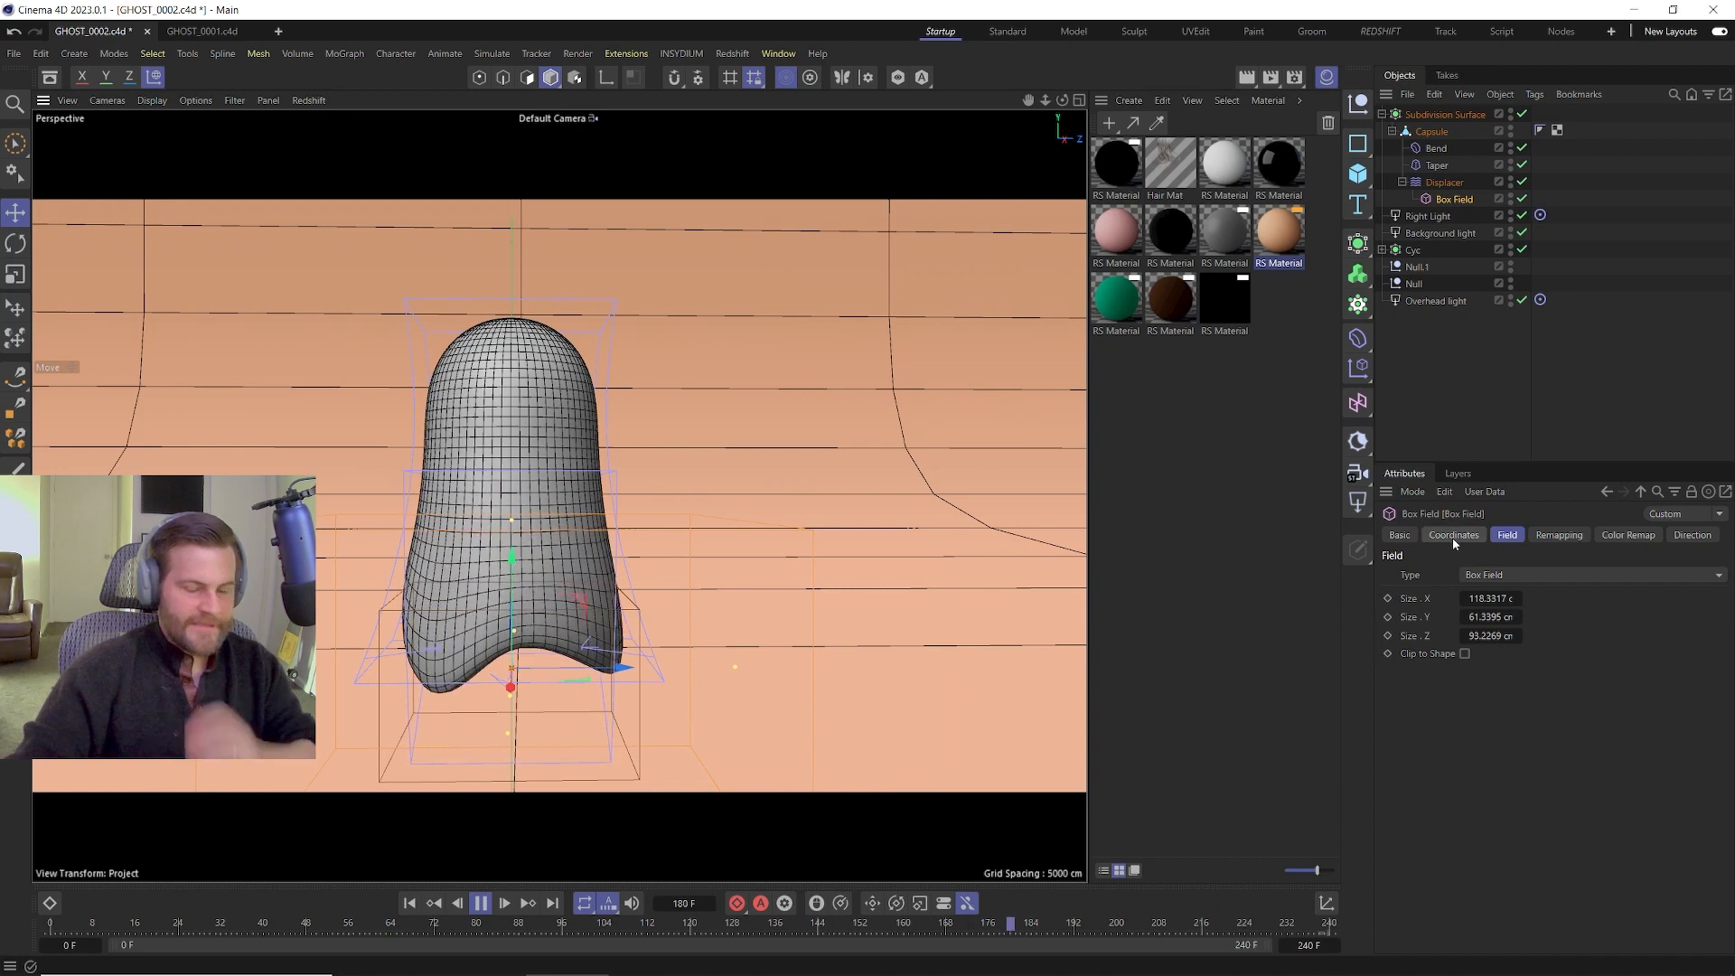
{"action": "left_click_drag", "start_coordinate": [1478, 616], "coordinate": [1515, 616]}
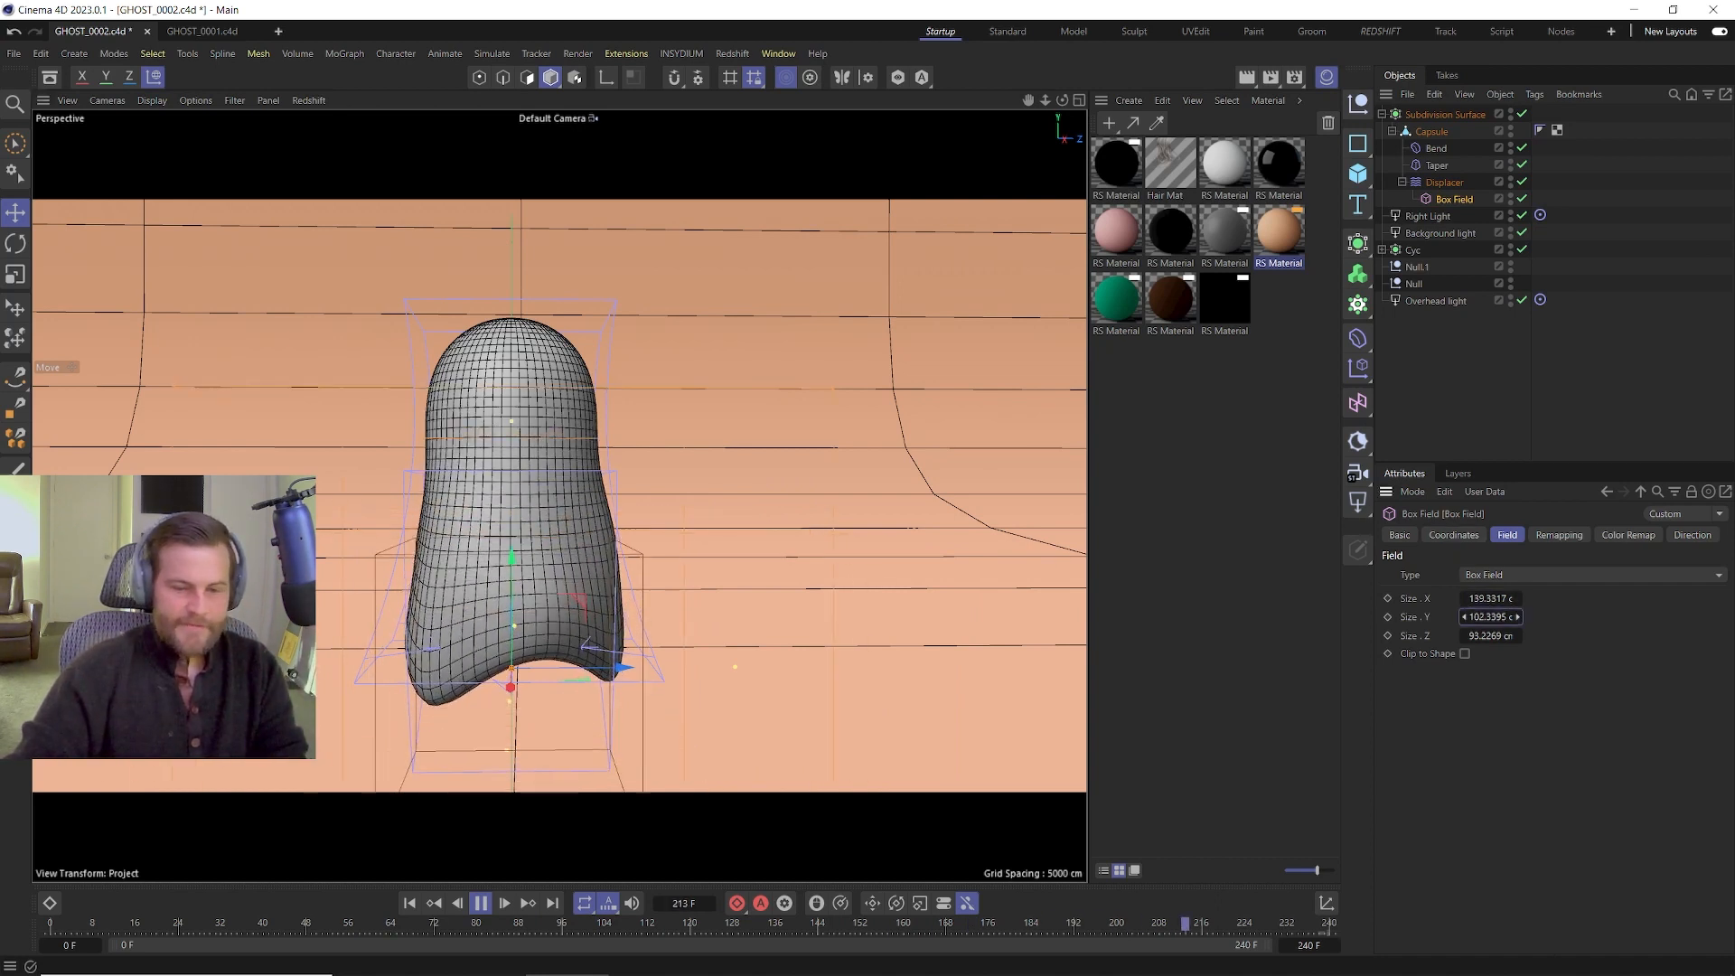
Set the Box Field's remapping inner offset to about 77% and scale the field to fit around the ghost's lower body.
{"action": "left_click", "coordinate": [1546, 536]}
{"action": "left_click_drag", "start_coordinate": [1624, 728], "coordinate": [1682, 698]}
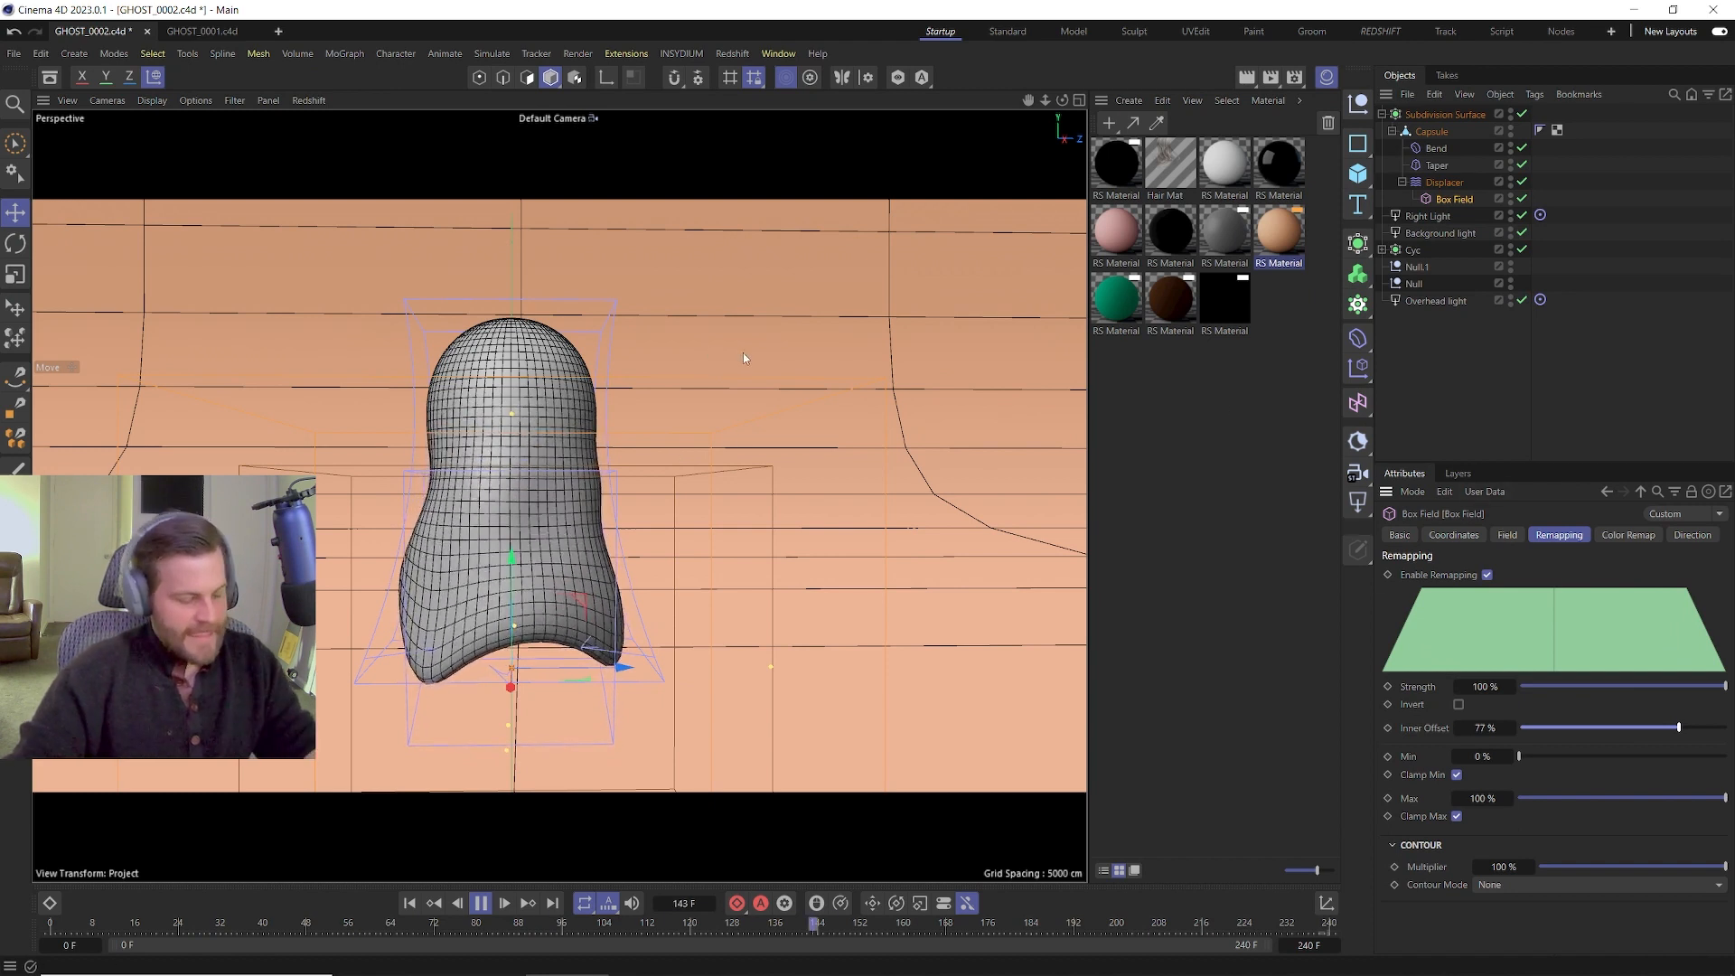
{"action": "key", "text": "t"}
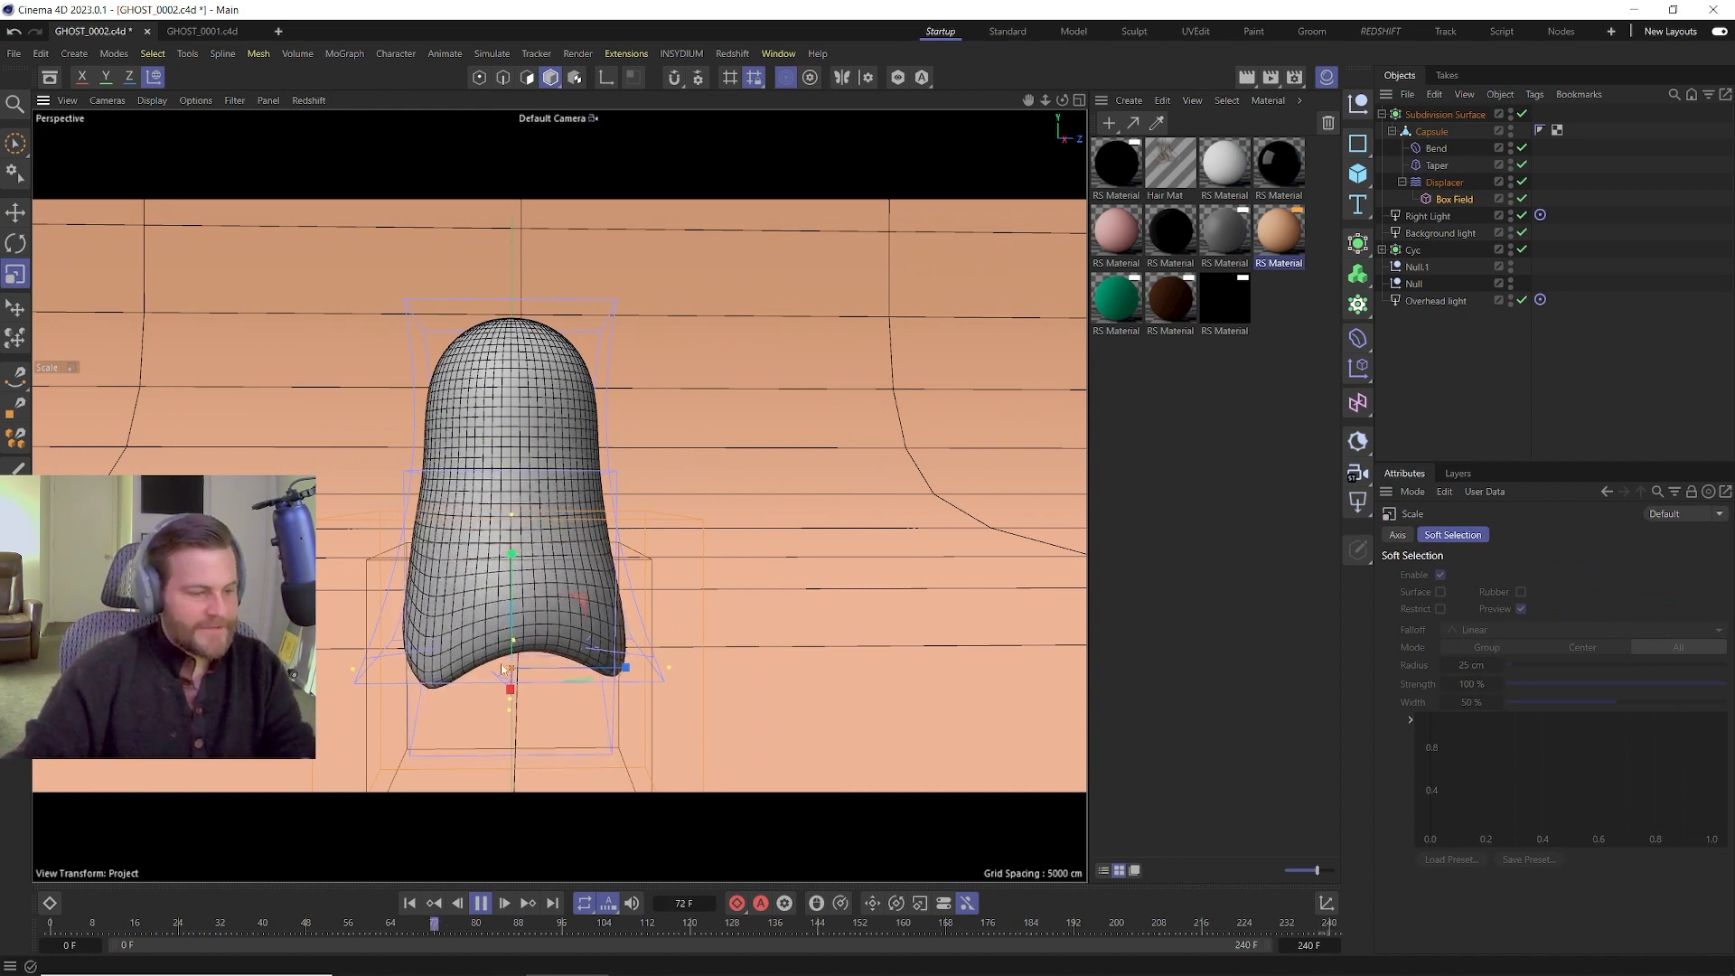
{"action": "left_click_drag", "start_coordinate": [428, 552], "coordinate": [669, 546], "text": "alt"}
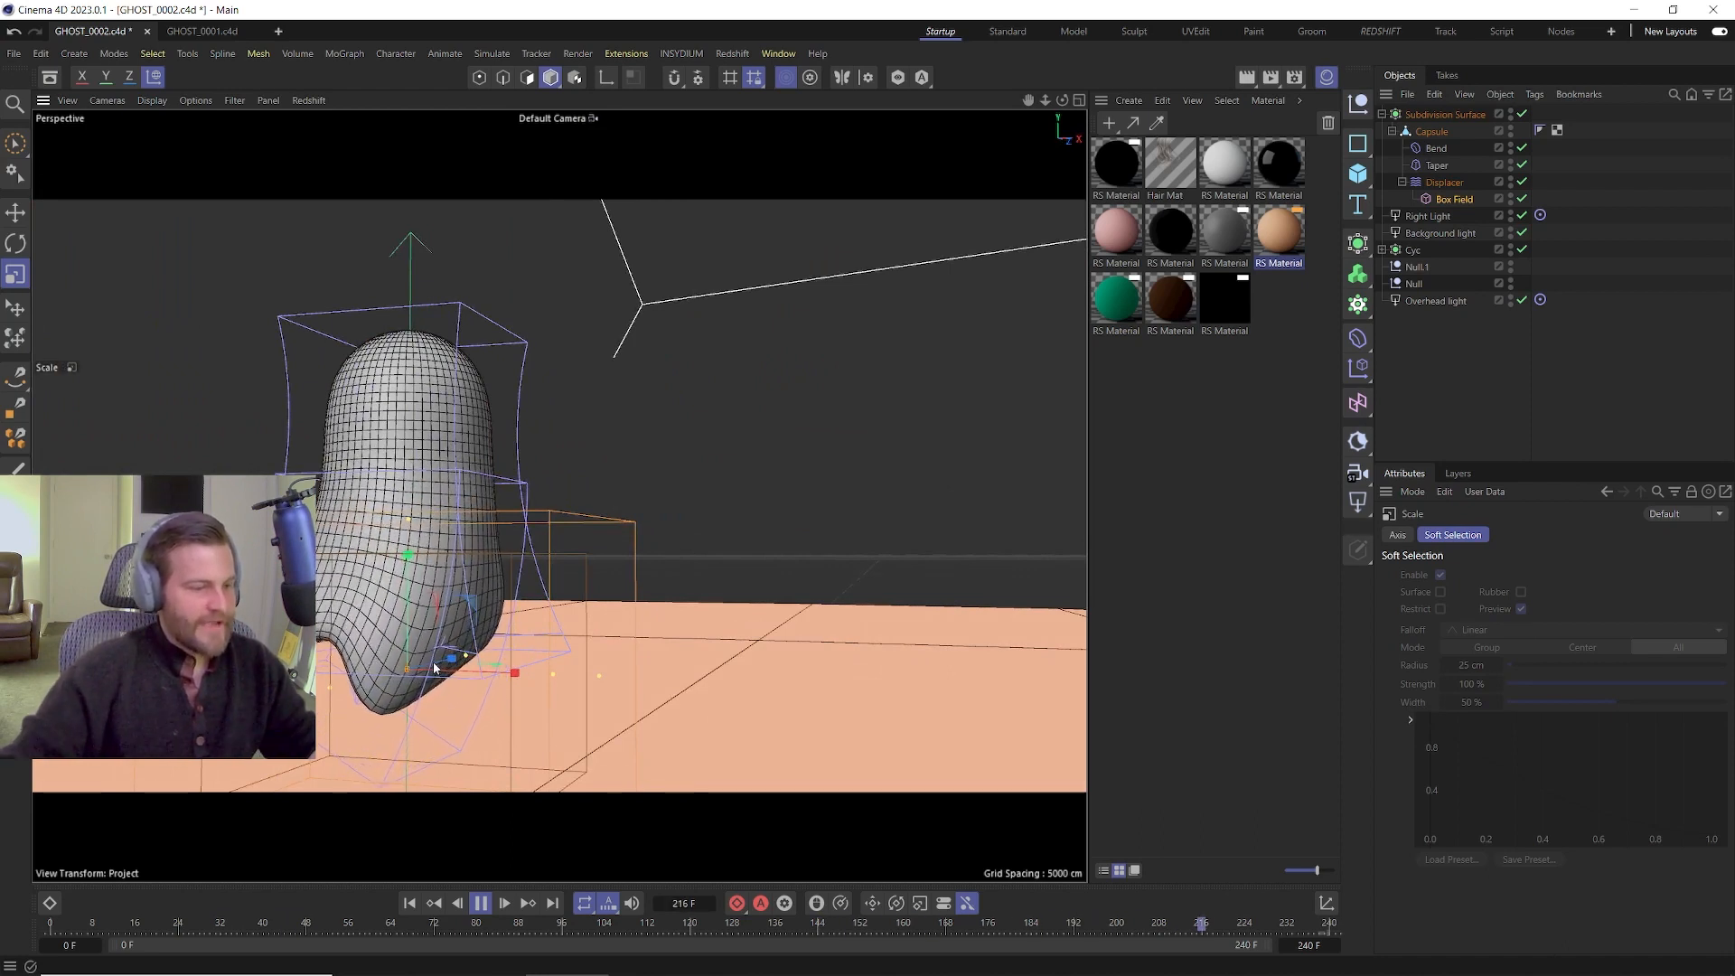
{"action": "key", "text": "e"}
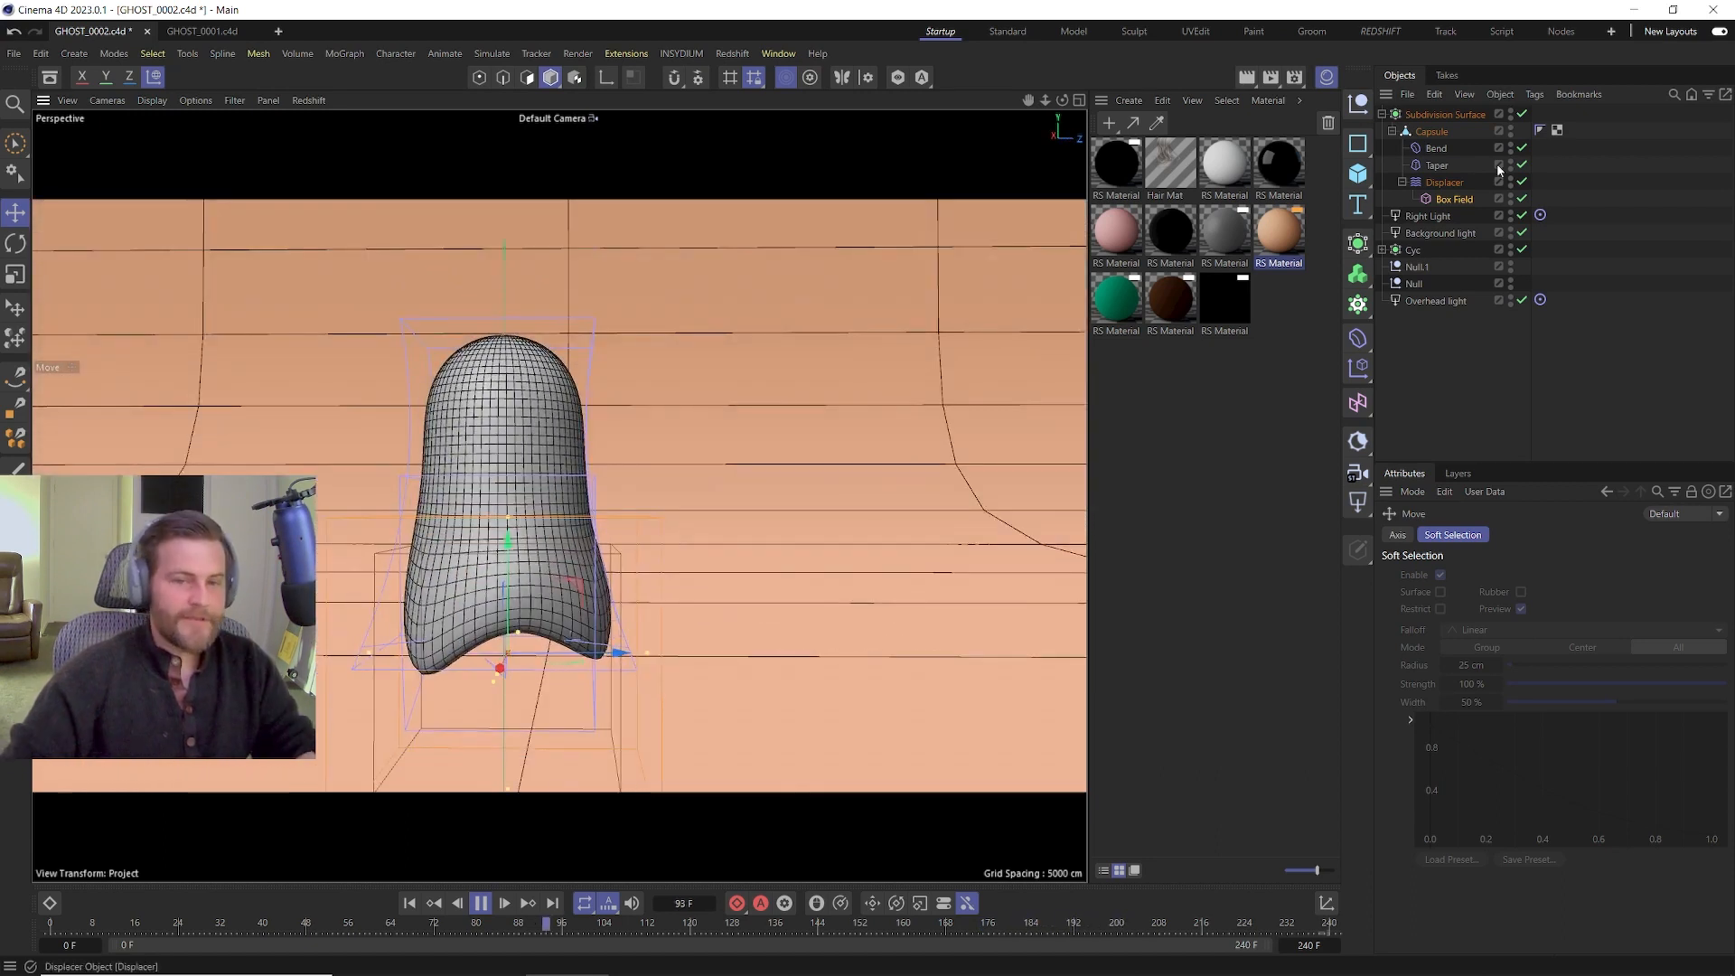
Open the Bend deformer's F-Curve and move its middle key to frame 49 at about -21°.
{"action": "left_click", "coordinate": [1436, 148]}
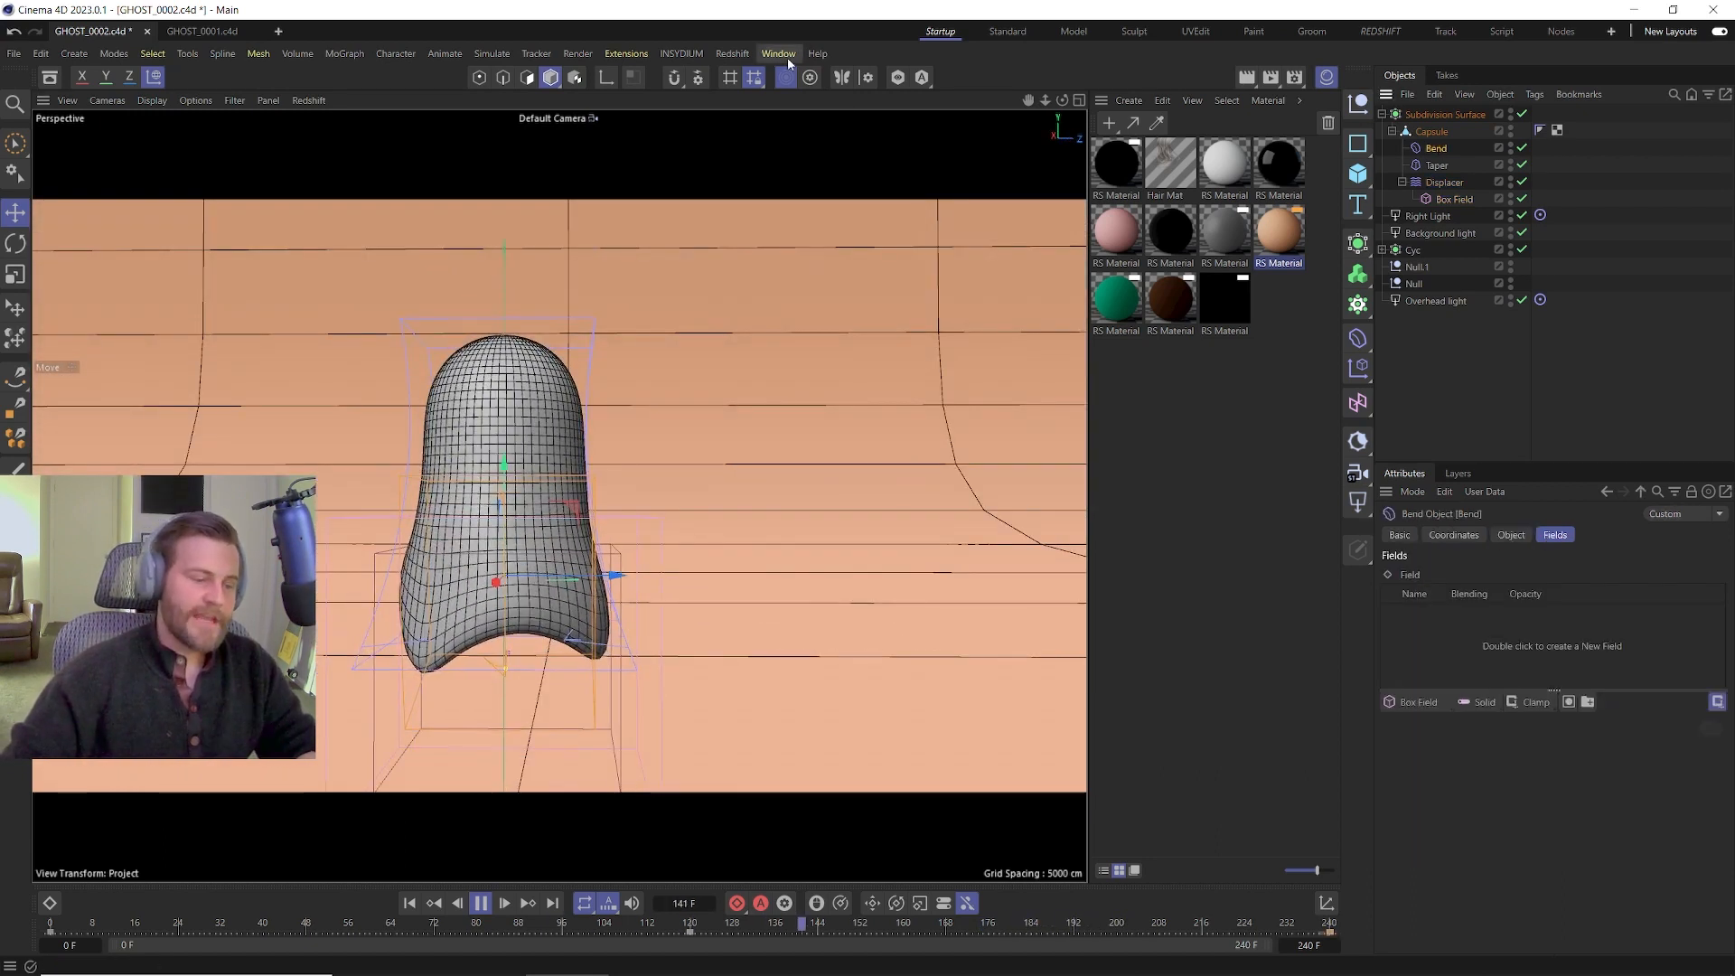
{"action": "left_click", "coordinate": [788, 57]}
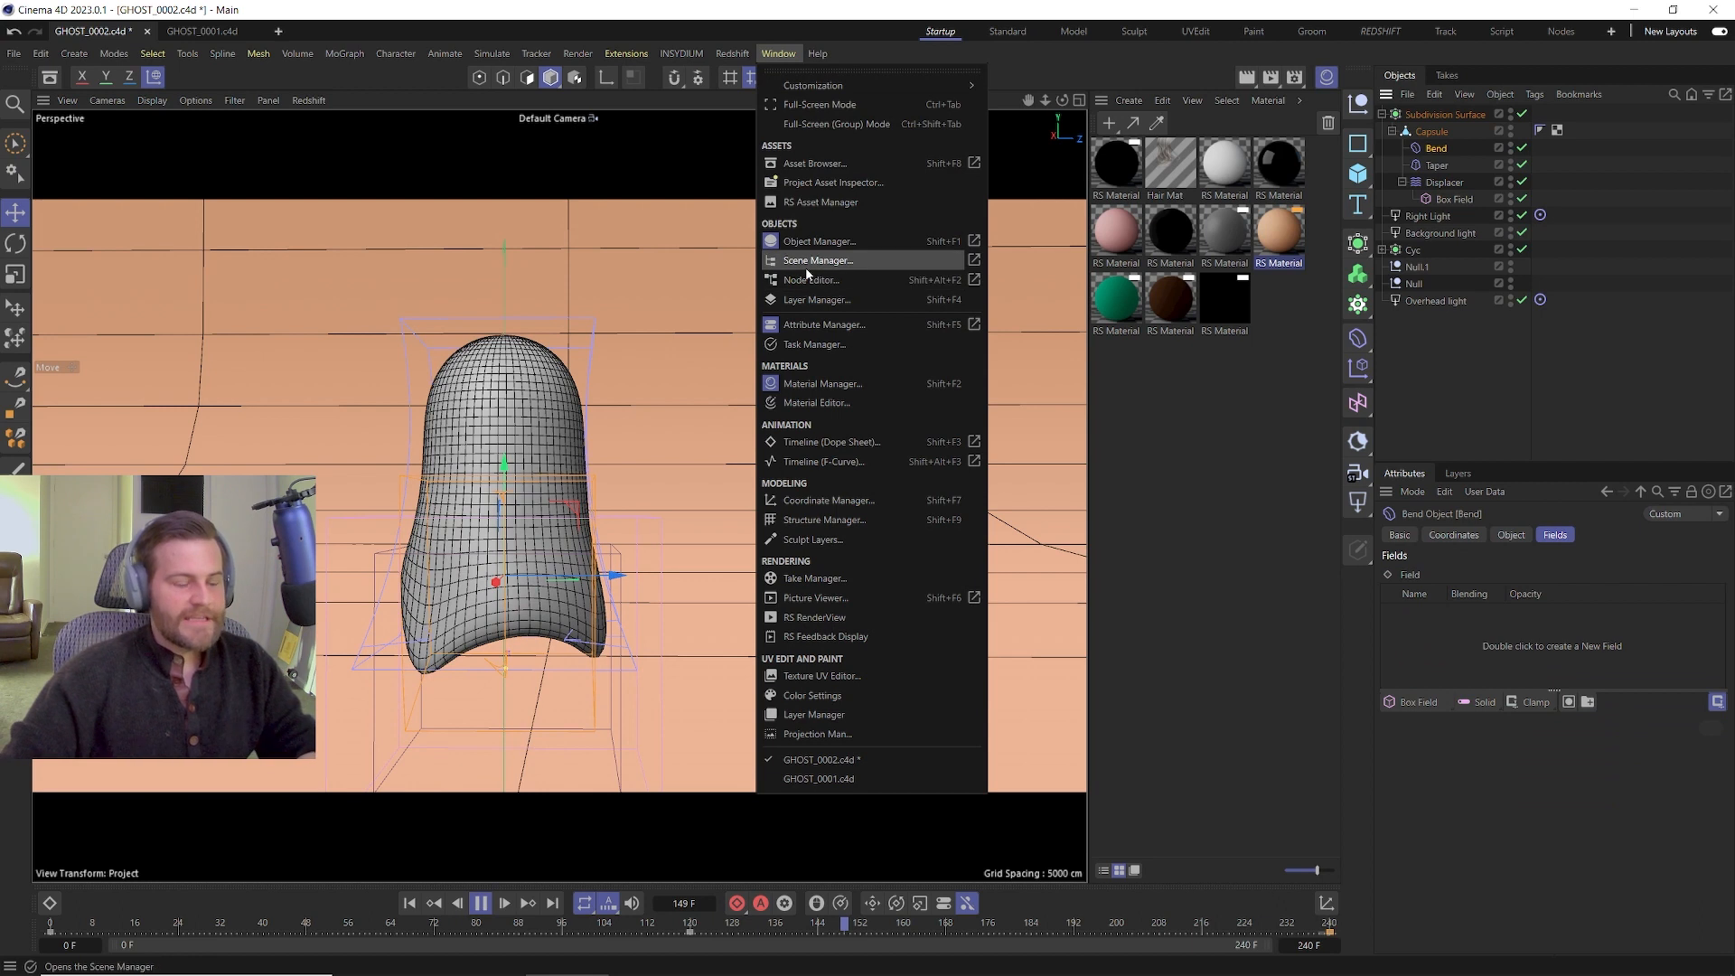
{"action": "left_click", "coordinate": [822, 462]}
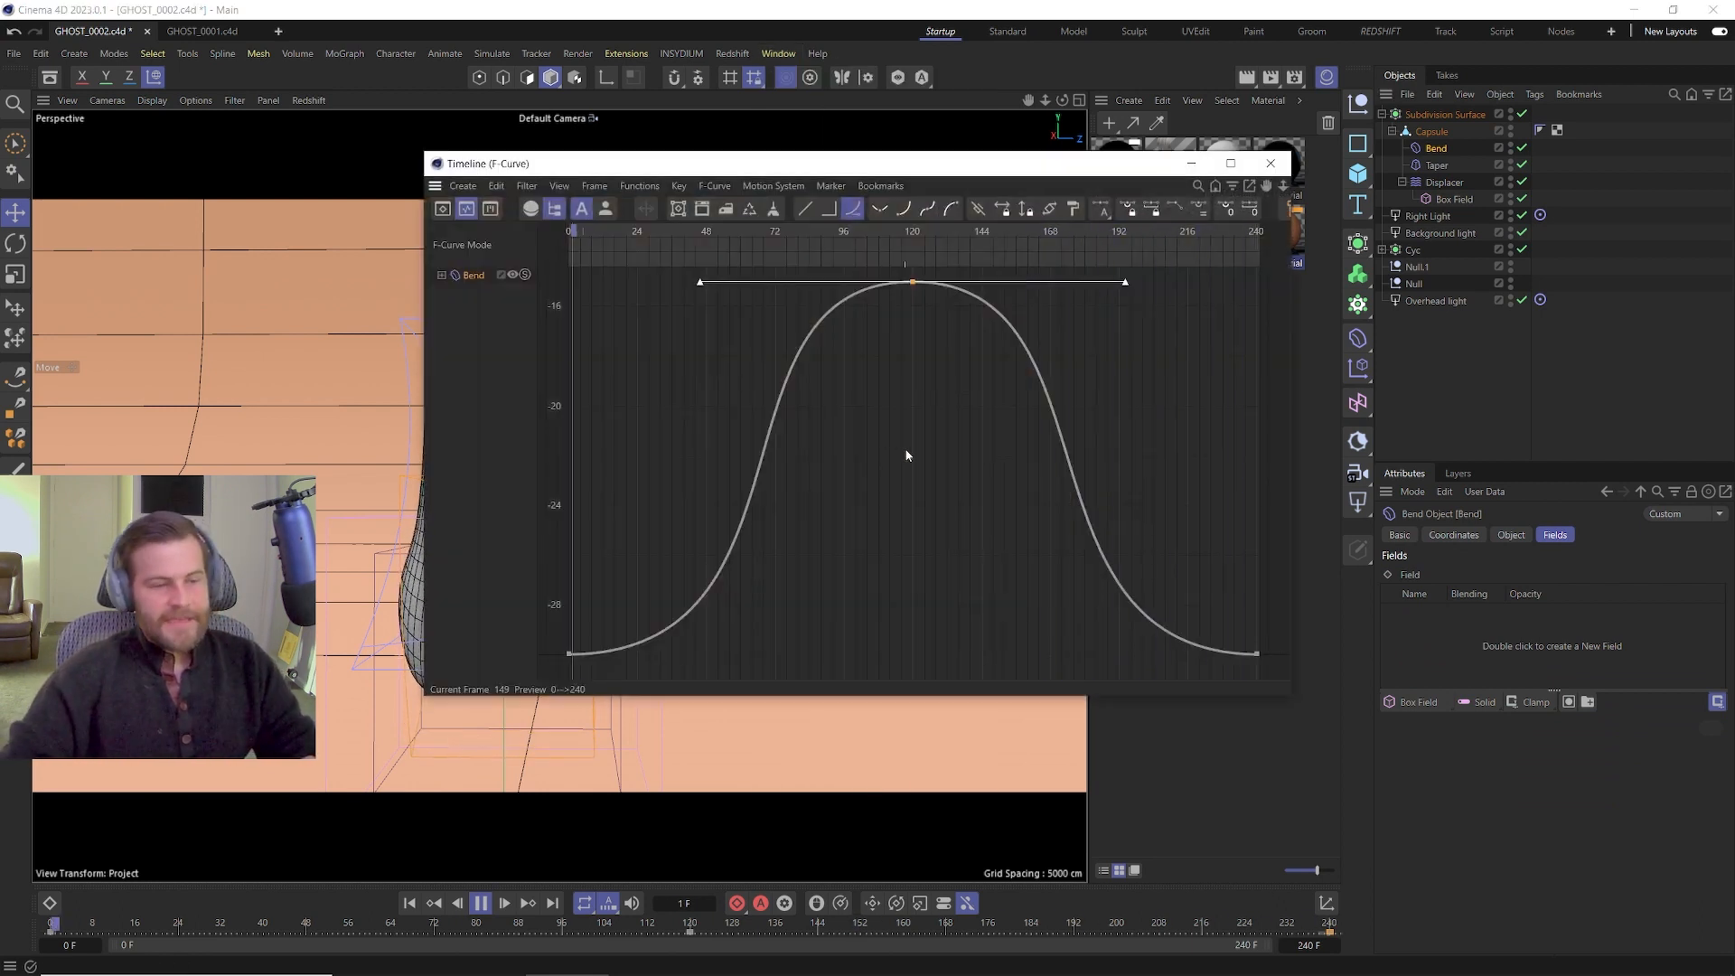
{"action": "left_click_drag", "start_coordinate": [913, 282], "coordinate": [708, 433]}
{"action": "left_click_drag", "start_coordinate": [1177, 597], "coordinate": [1282, 693]}
{"action": "key", "text": "Delete"}
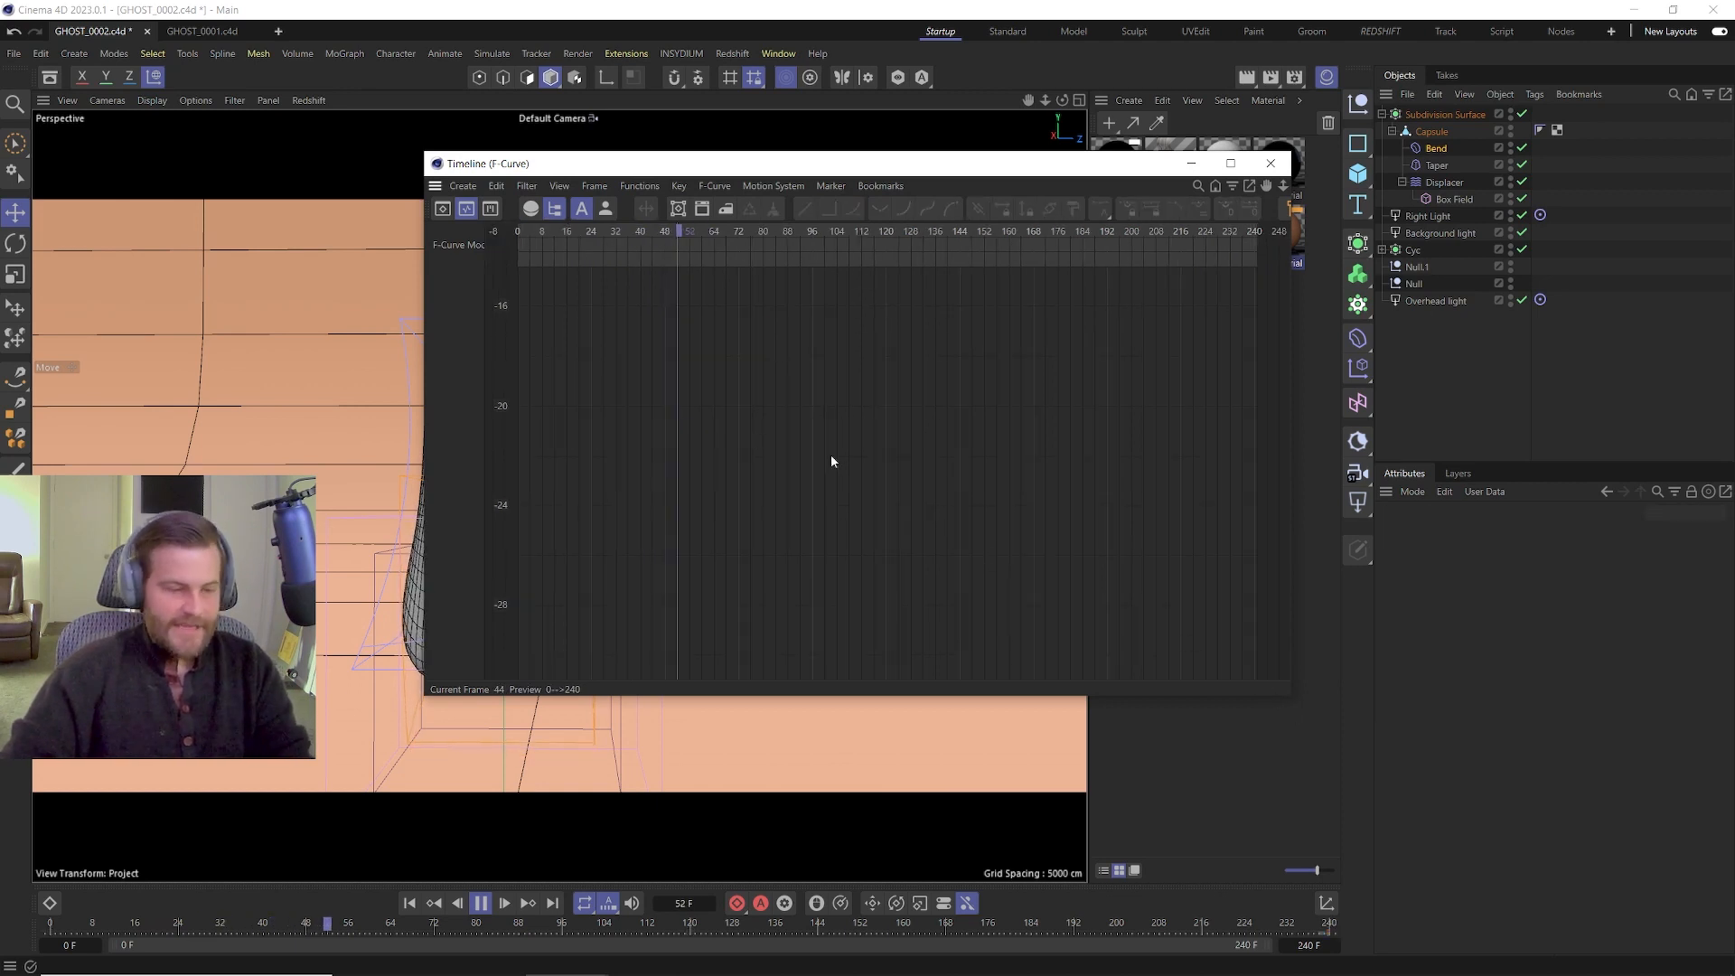
{"action": "key", "text": "super+x"}
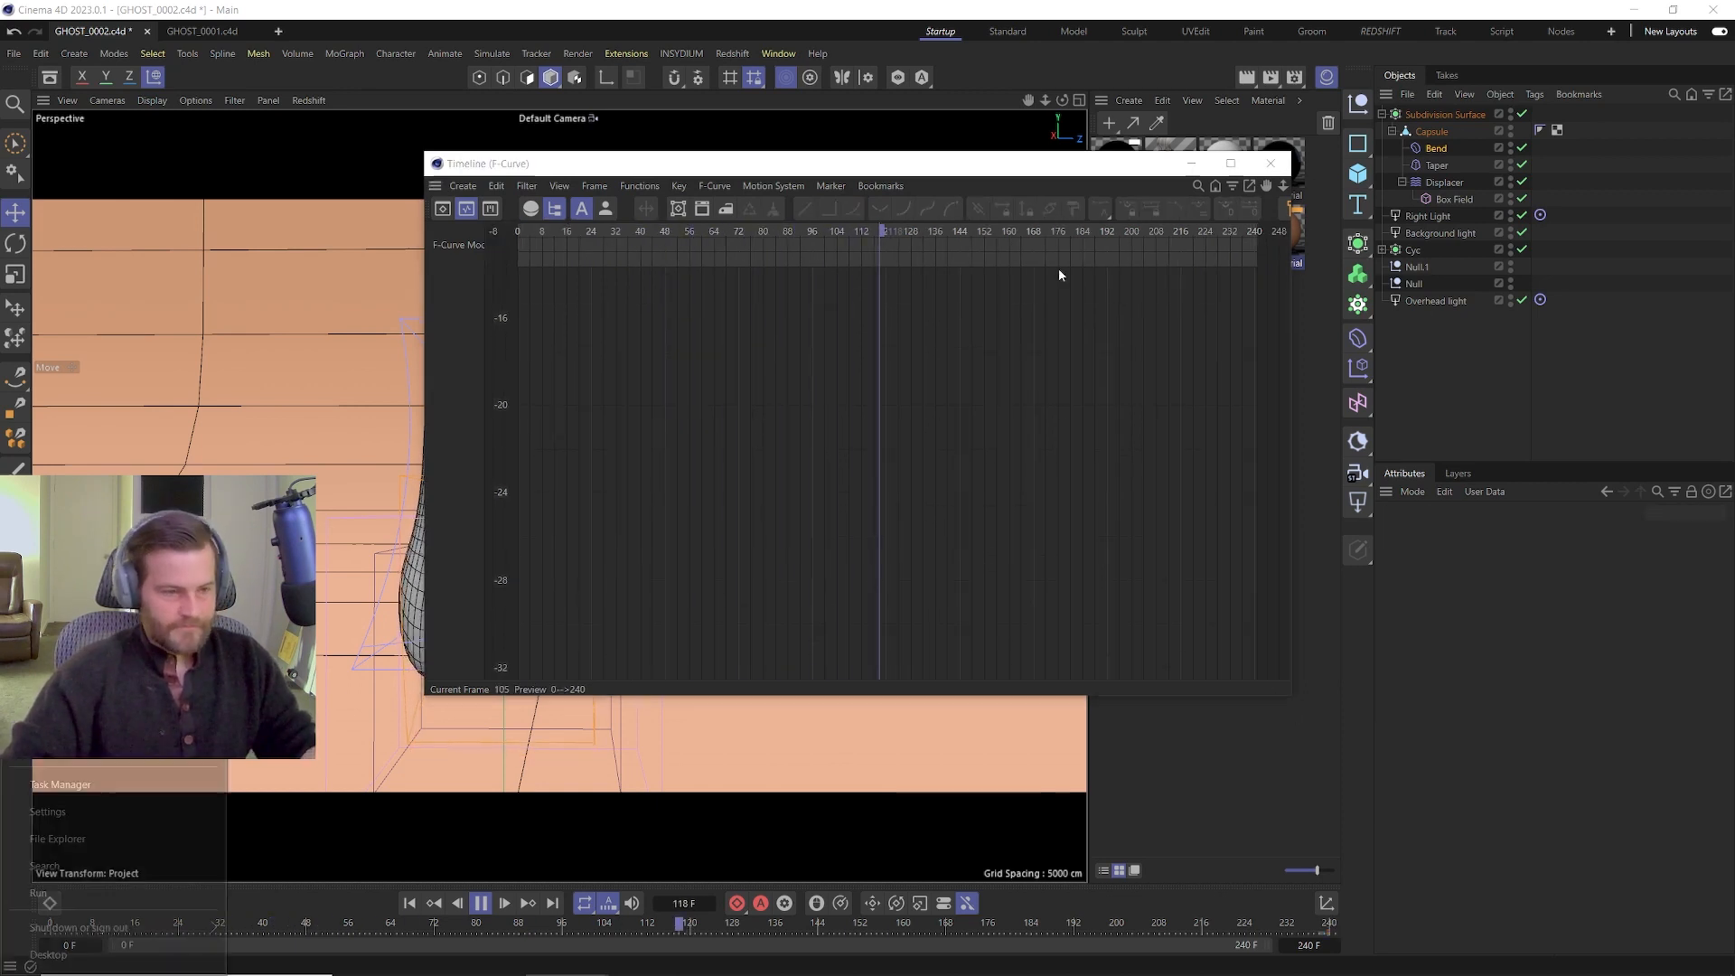
{"action": "left_click", "coordinate": [875, 407]}
{"action": "key", "text": "ctrl+z"}
Delete the Bend curve's last key and reshape the remaining tangents, pulling the start key's right tangent to about 35 frames and 3.6°.
{"action": "left_click_drag", "start_coordinate": [1214, 524], "coordinate": [1274, 643]}
{"action": "key", "text": "Delete"}
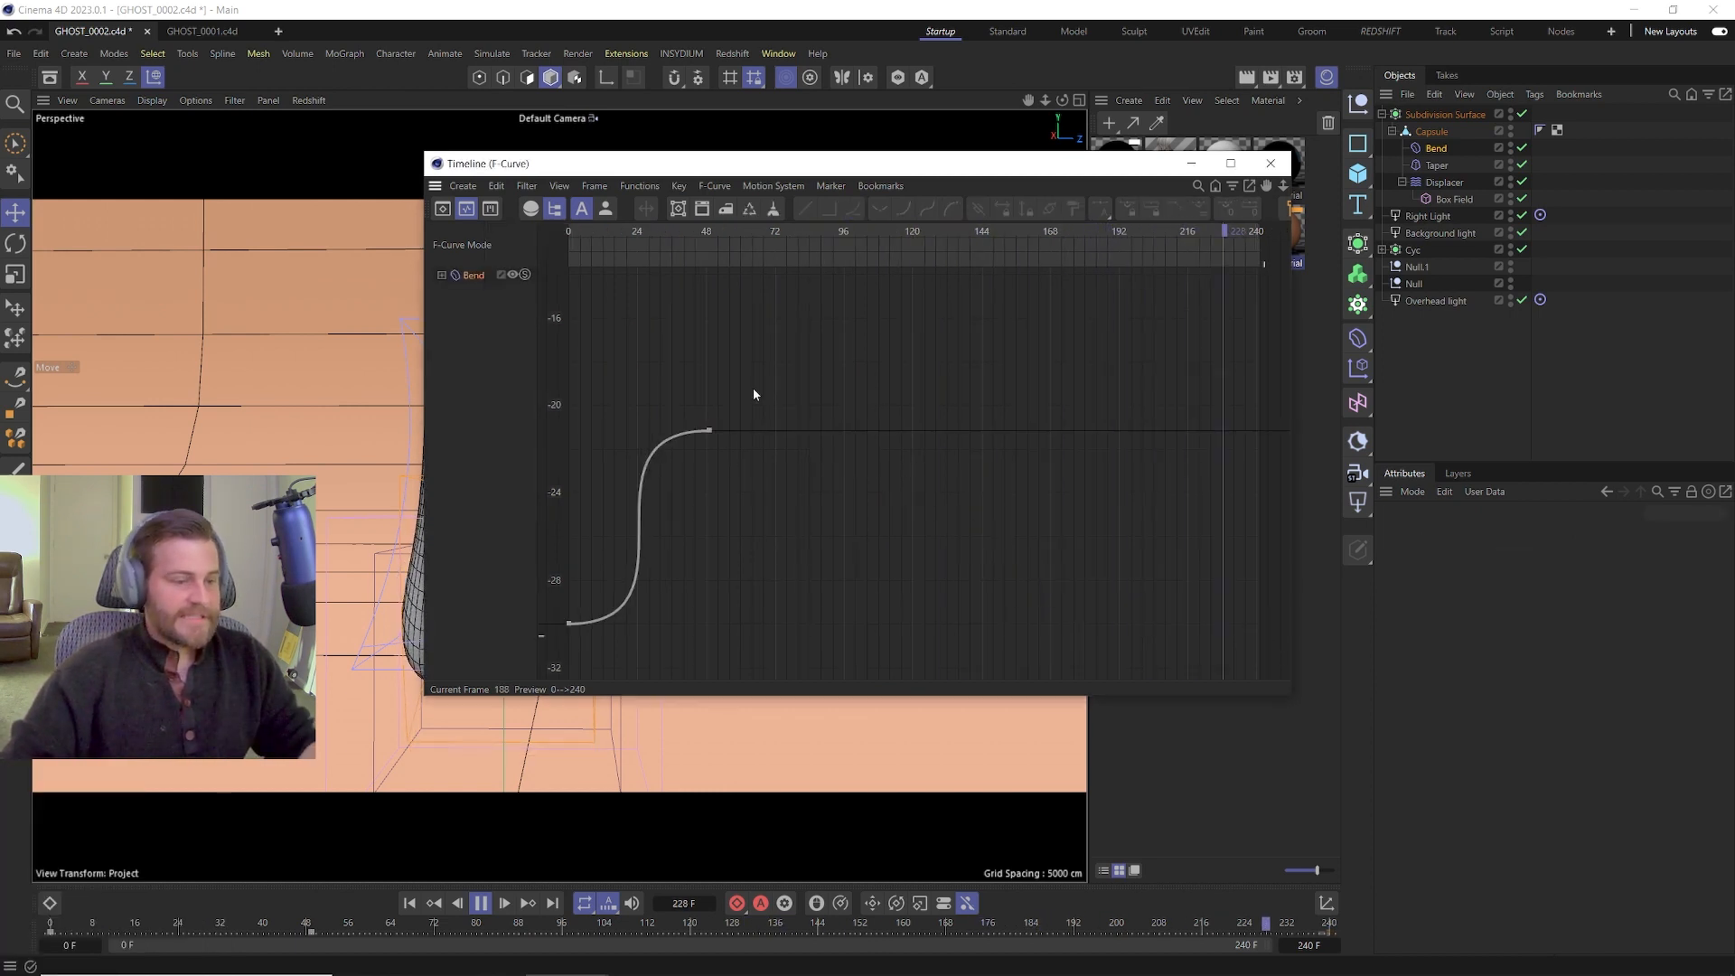
{"action": "middle_click_drag", "start_coordinate": [592, 506], "coordinate": [683, 492], "text": "alt"}
{"action": "left_click", "coordinate": [802, 417]}
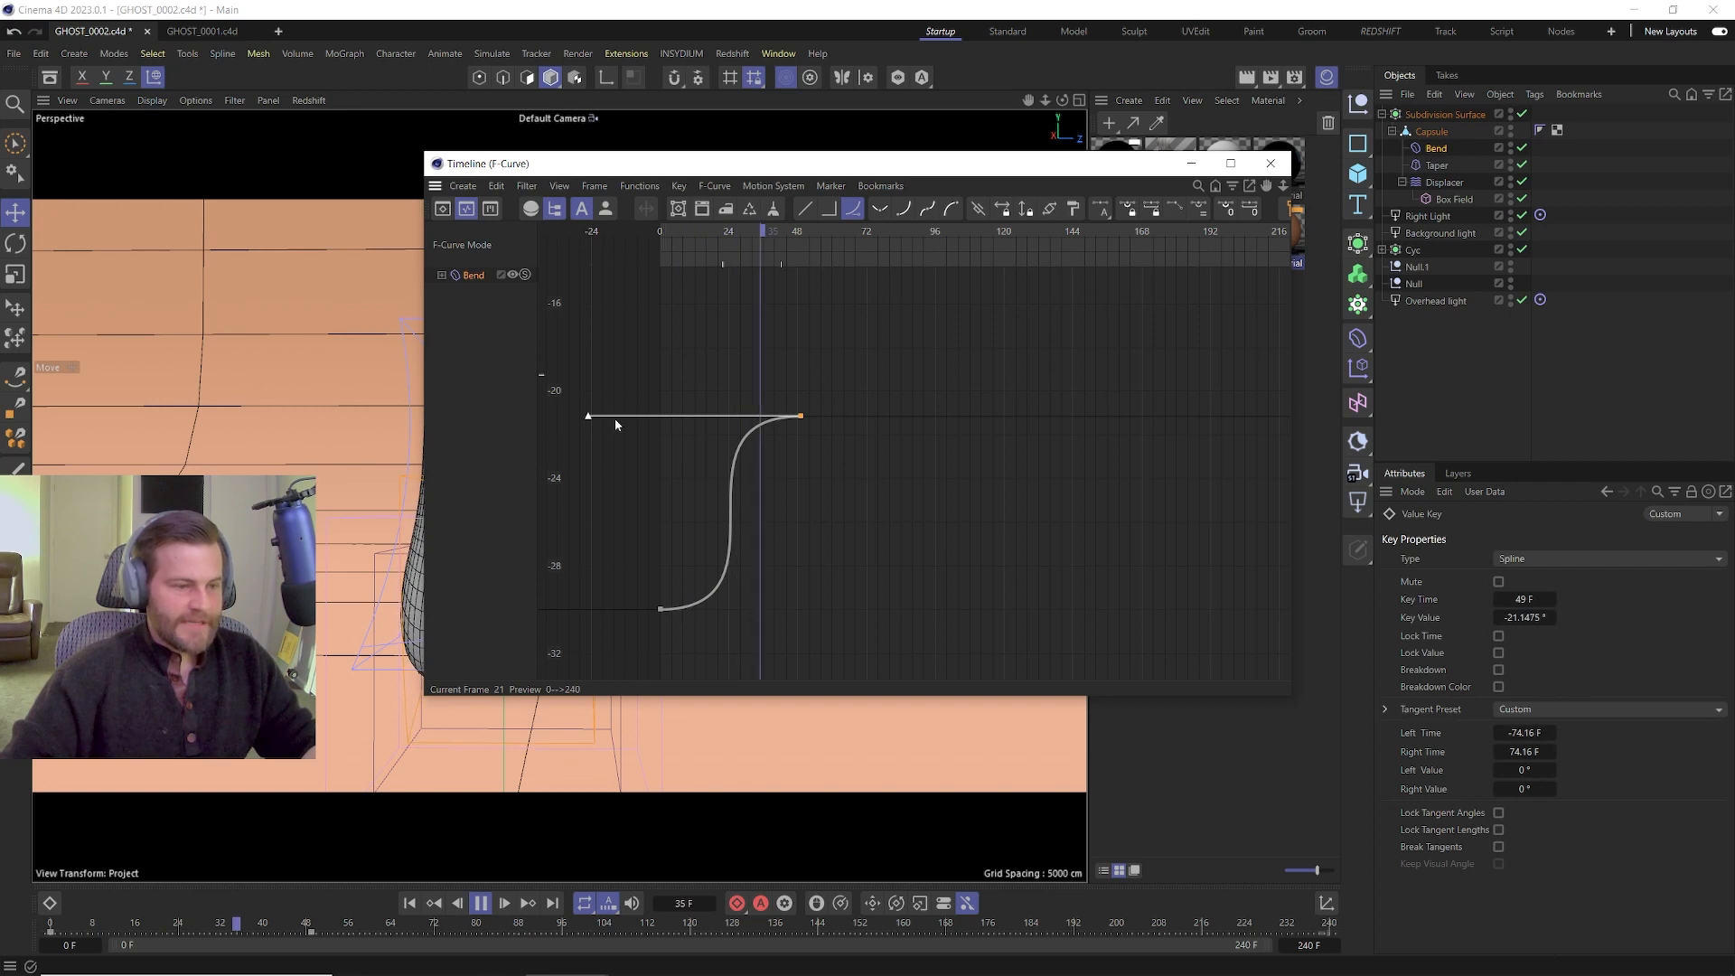
{"action": "left_click", "coordinate": [660, 608]}
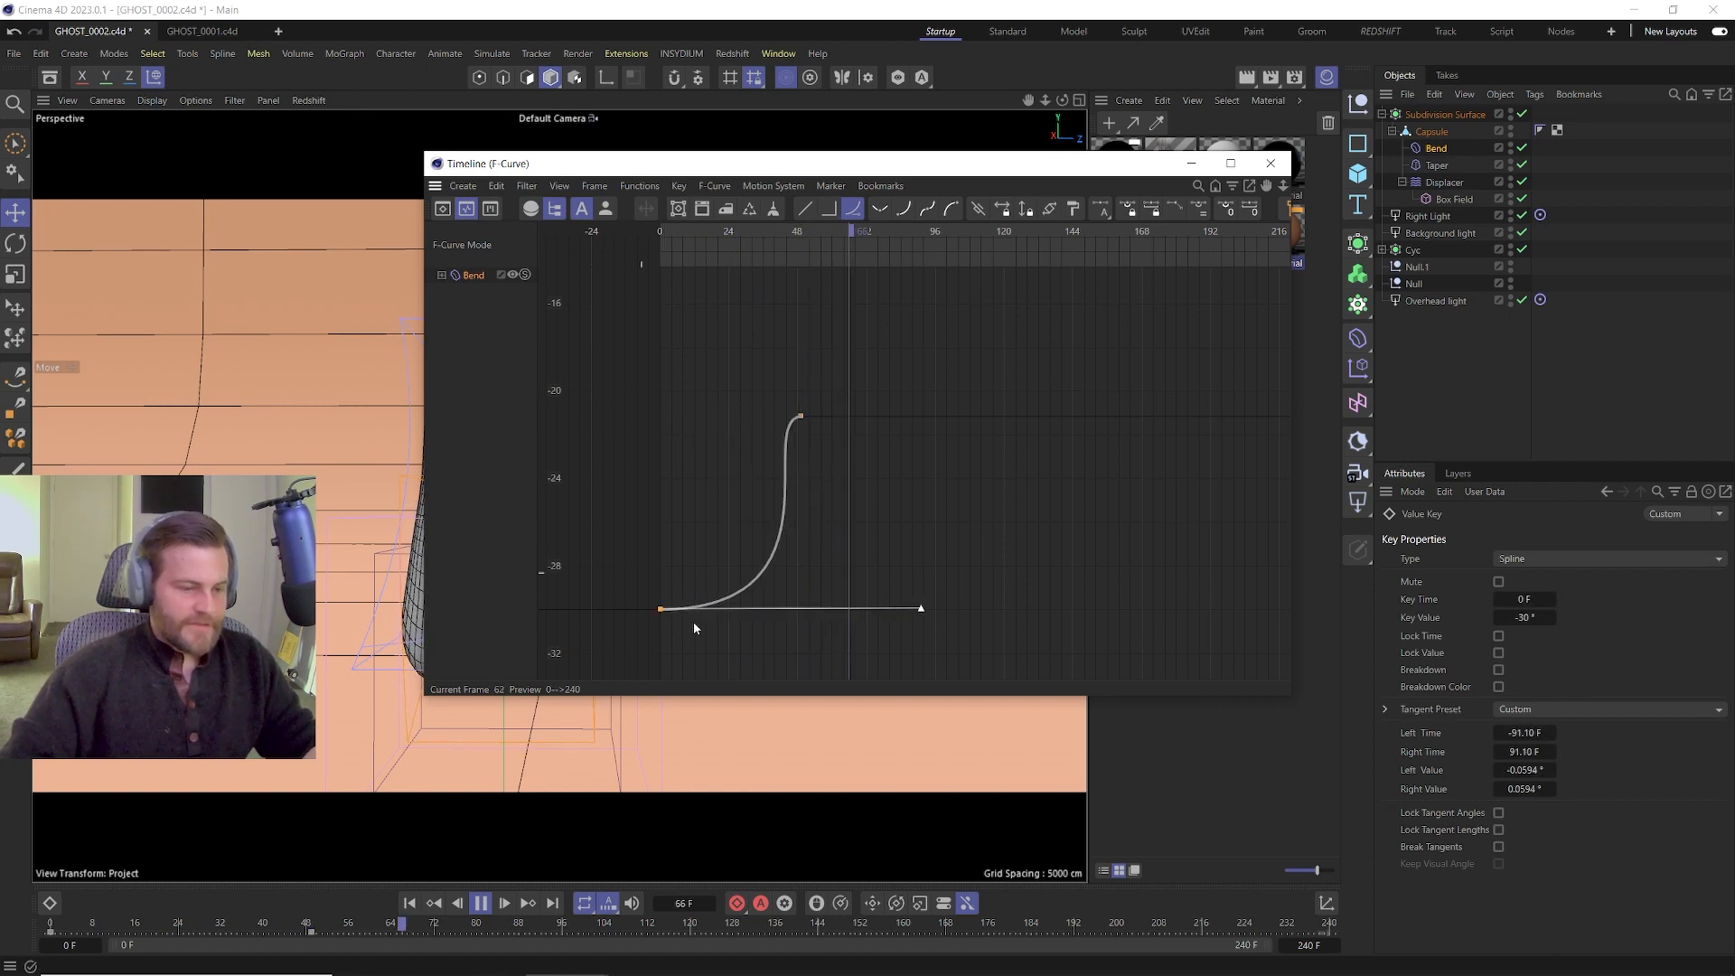
{"action": "left_click_drag", "start_coordinate": [922, 610], "coordinate": [858, 561]}
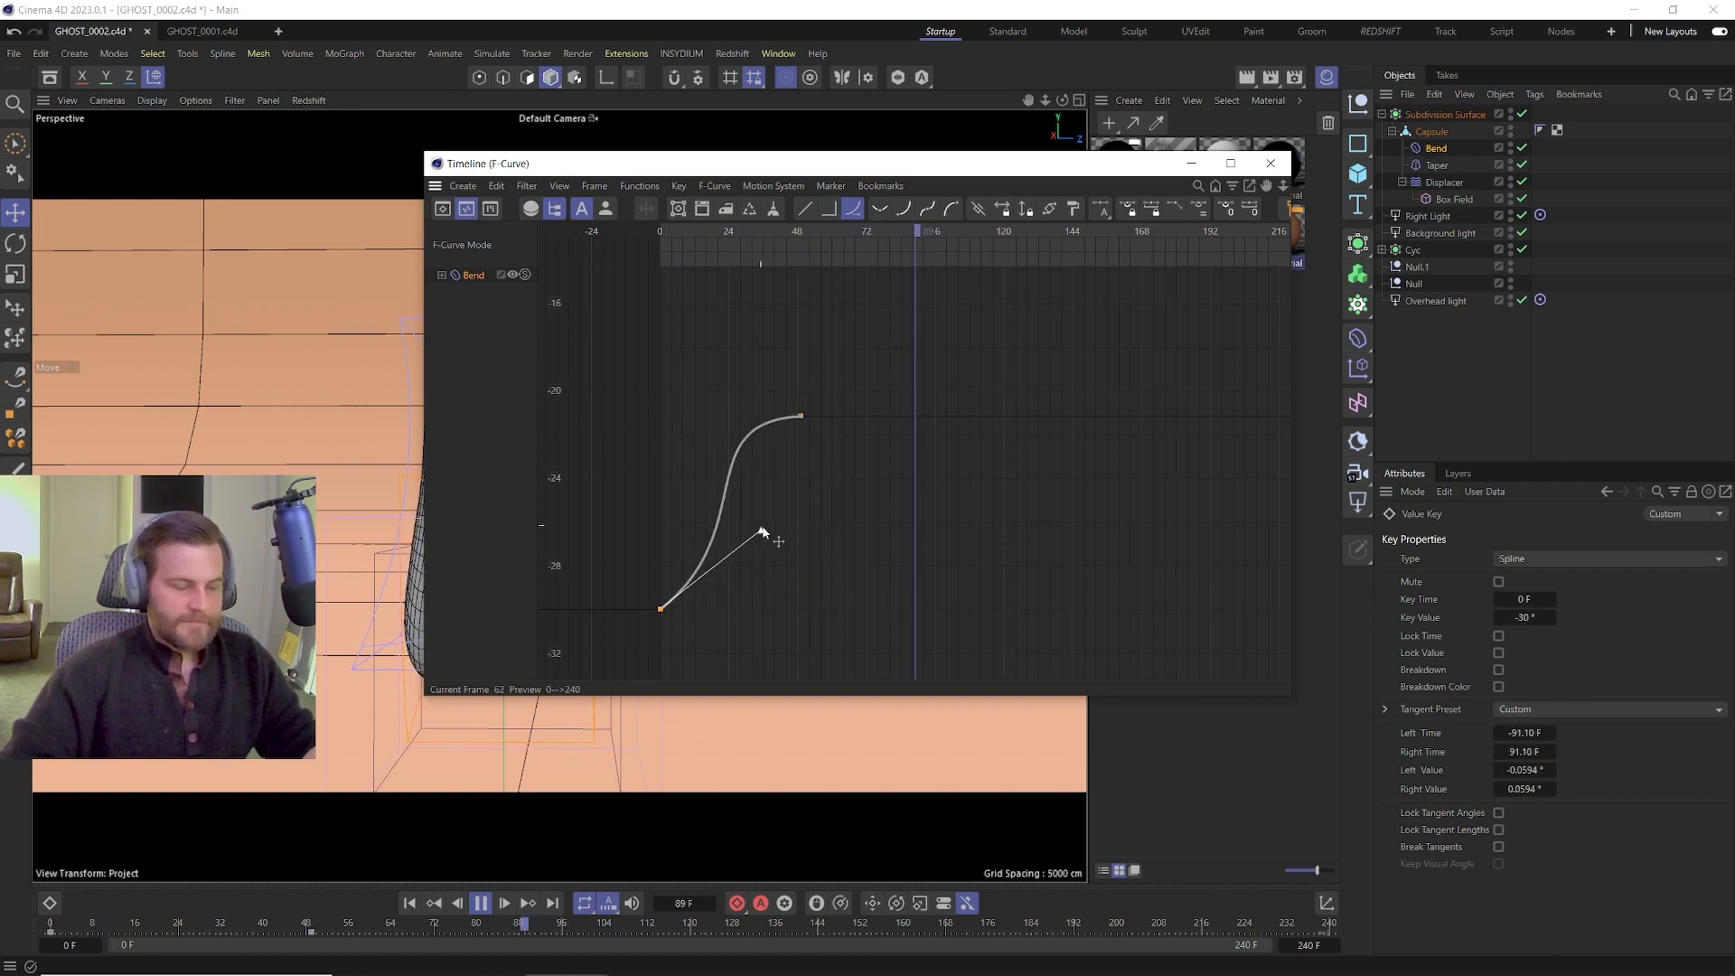
Set the Bend deformer's two F-Curve keys to Oscillate After.
{"action": "left_click_drag", "start_coordinate": [650, 164], "coordinate": [856, 164]}
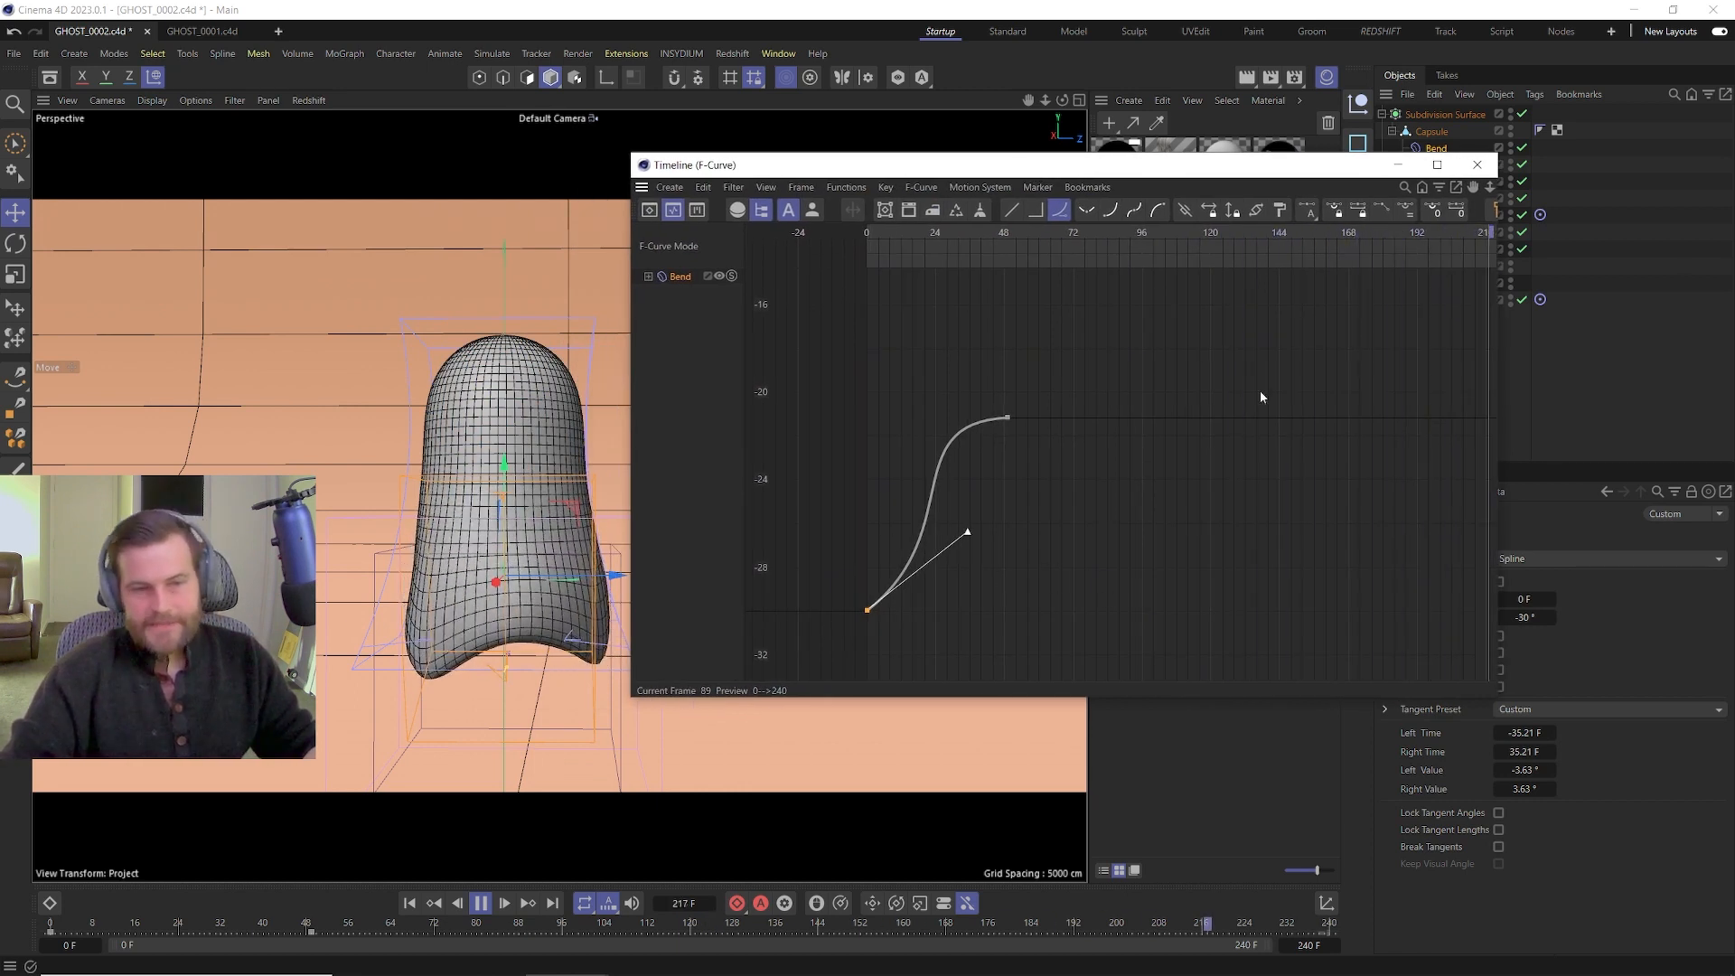
{"action": "left_click_drag", "start_coordinate": [1243, 173], "coordinate": [1179, 154]}
{"action": "left_click_drag", "start_coordinate": [1010, 330], "coordinate": [767, 637]}
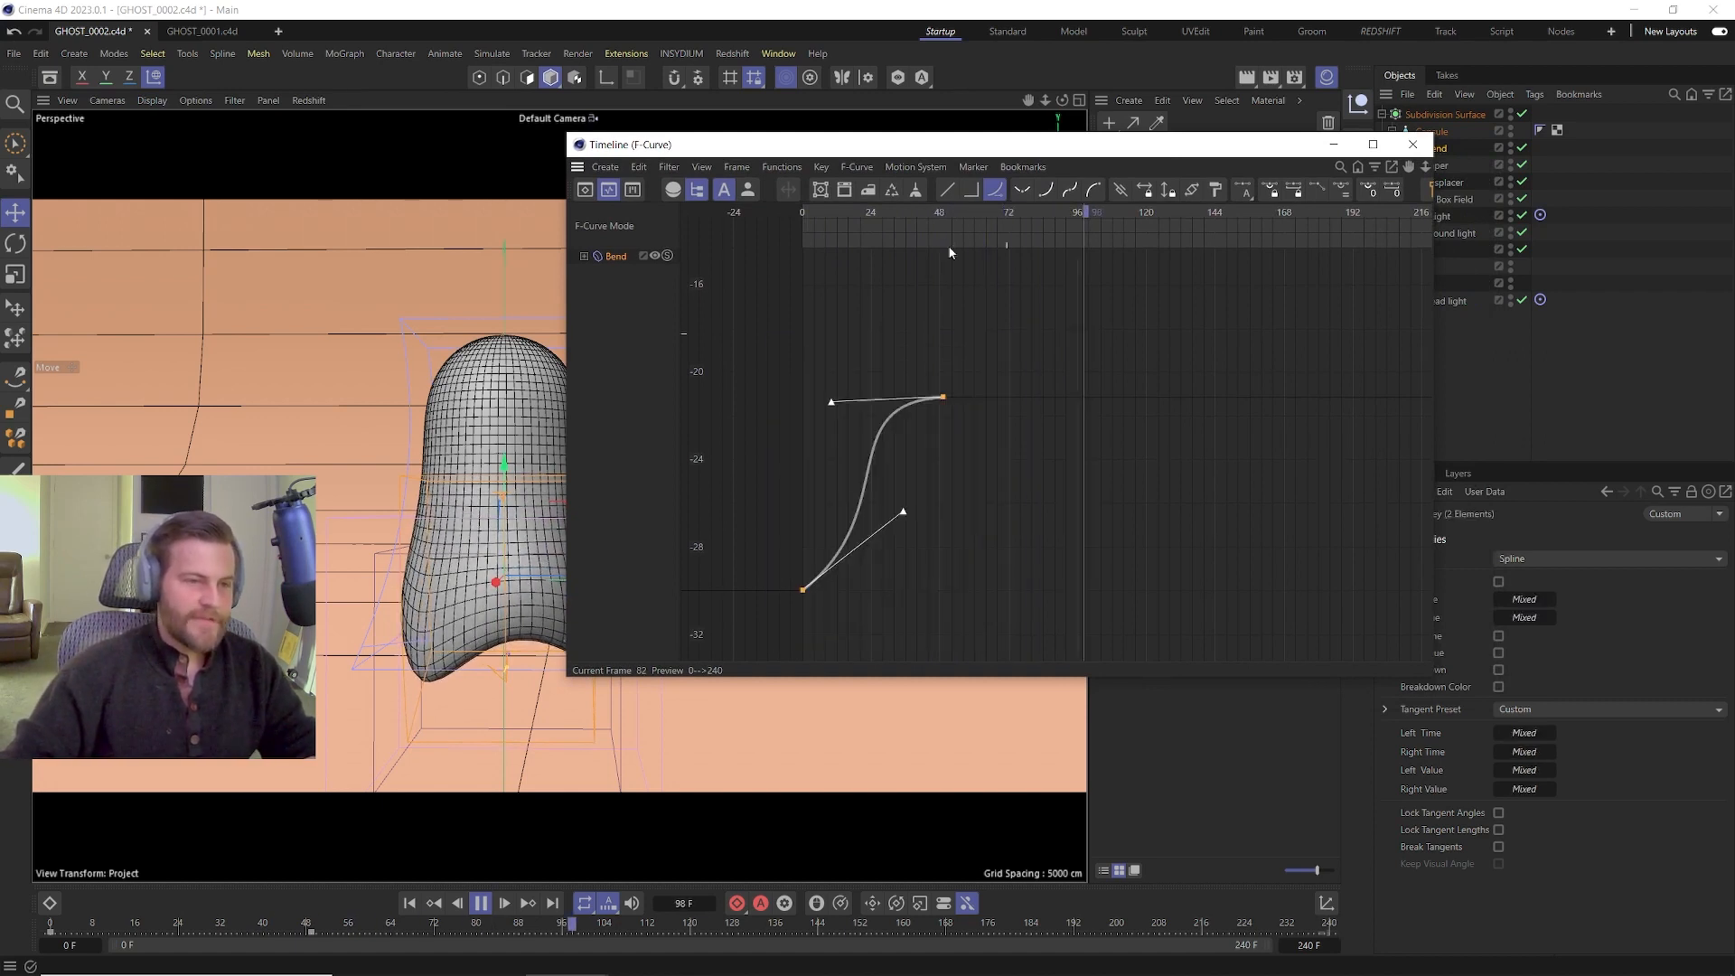
{"action": "left_click", "coordinate": [782, 167]}
{"action": "mouse_move", "coordinate": [806, 224]}
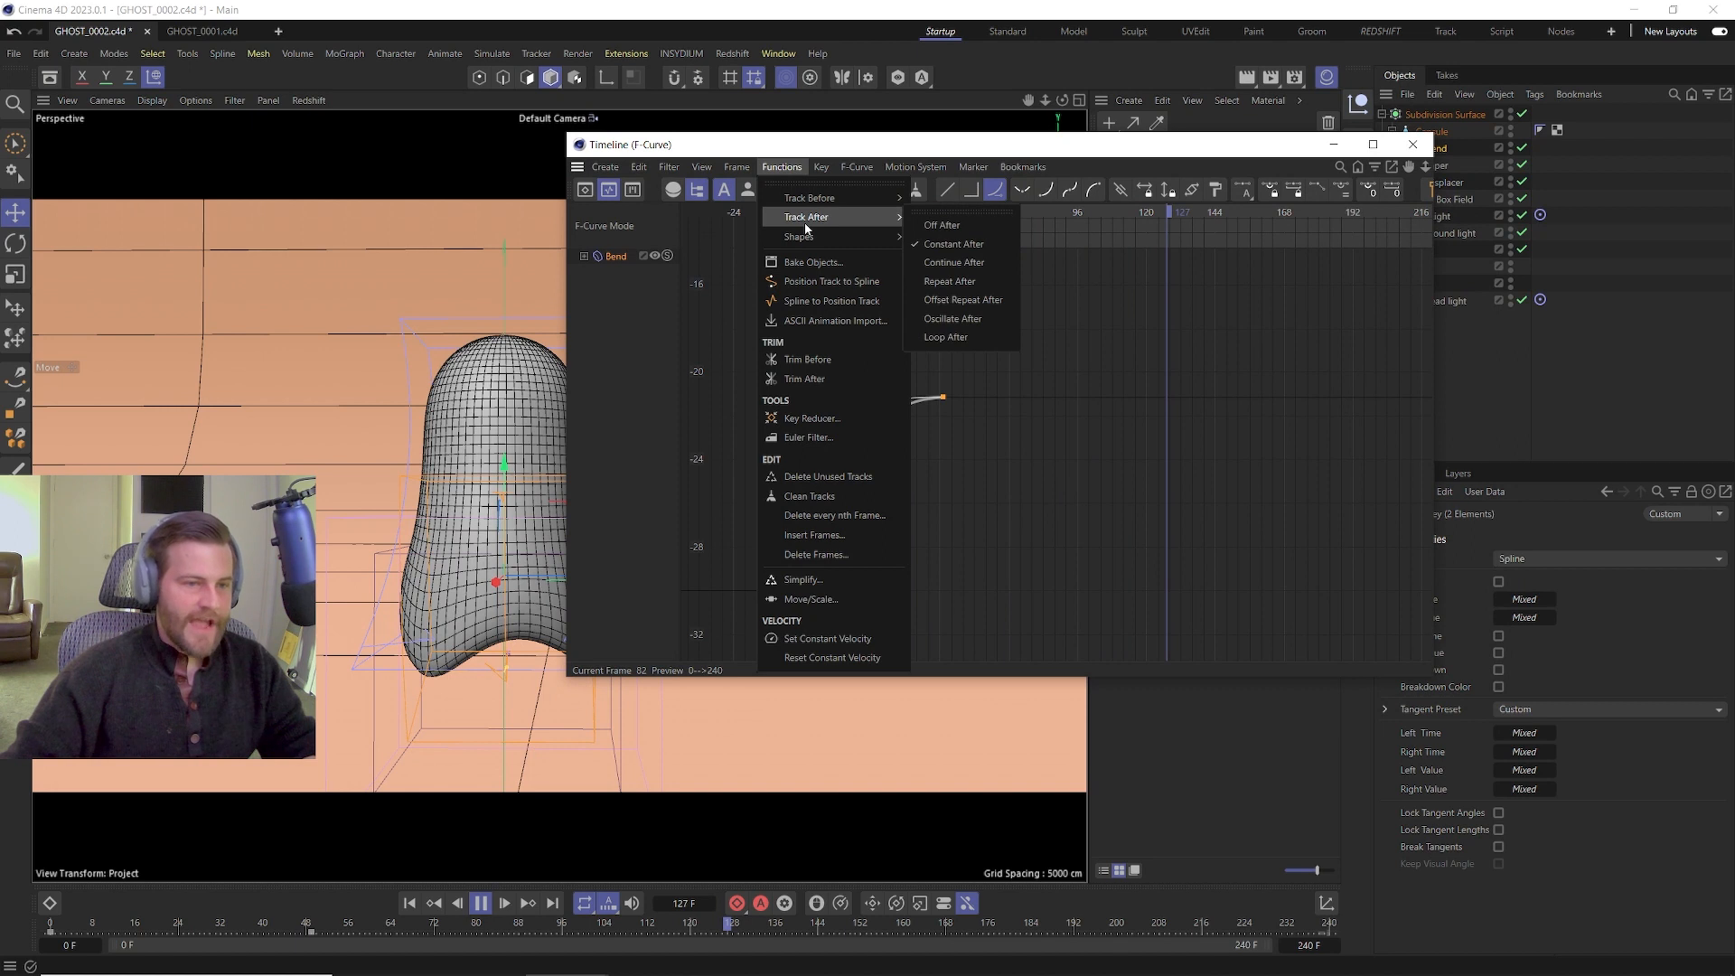
{"action": "left_click", "coordinate": [953, 320]}
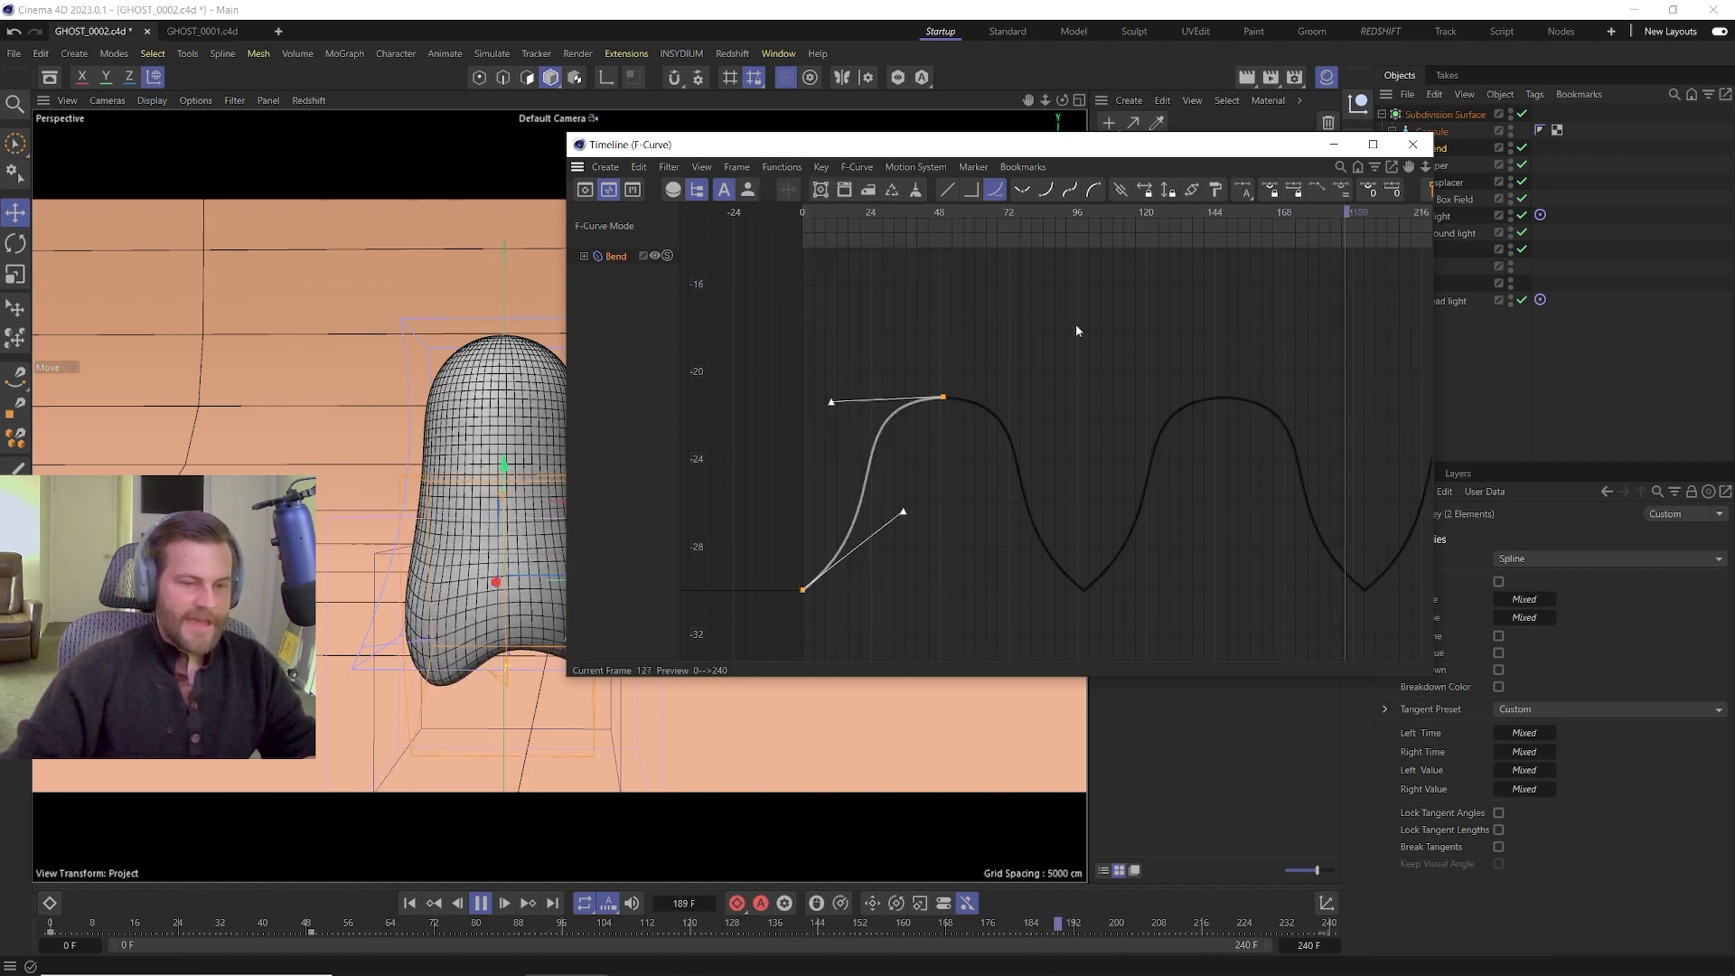
Flatten the Bend start key's right tangent to about 43 frames and 0.02°, and close the F-Curve timeline.
{"action": "left_click_drag", "start_coordinate": [940, 486], "coordinate": [783, 629]}
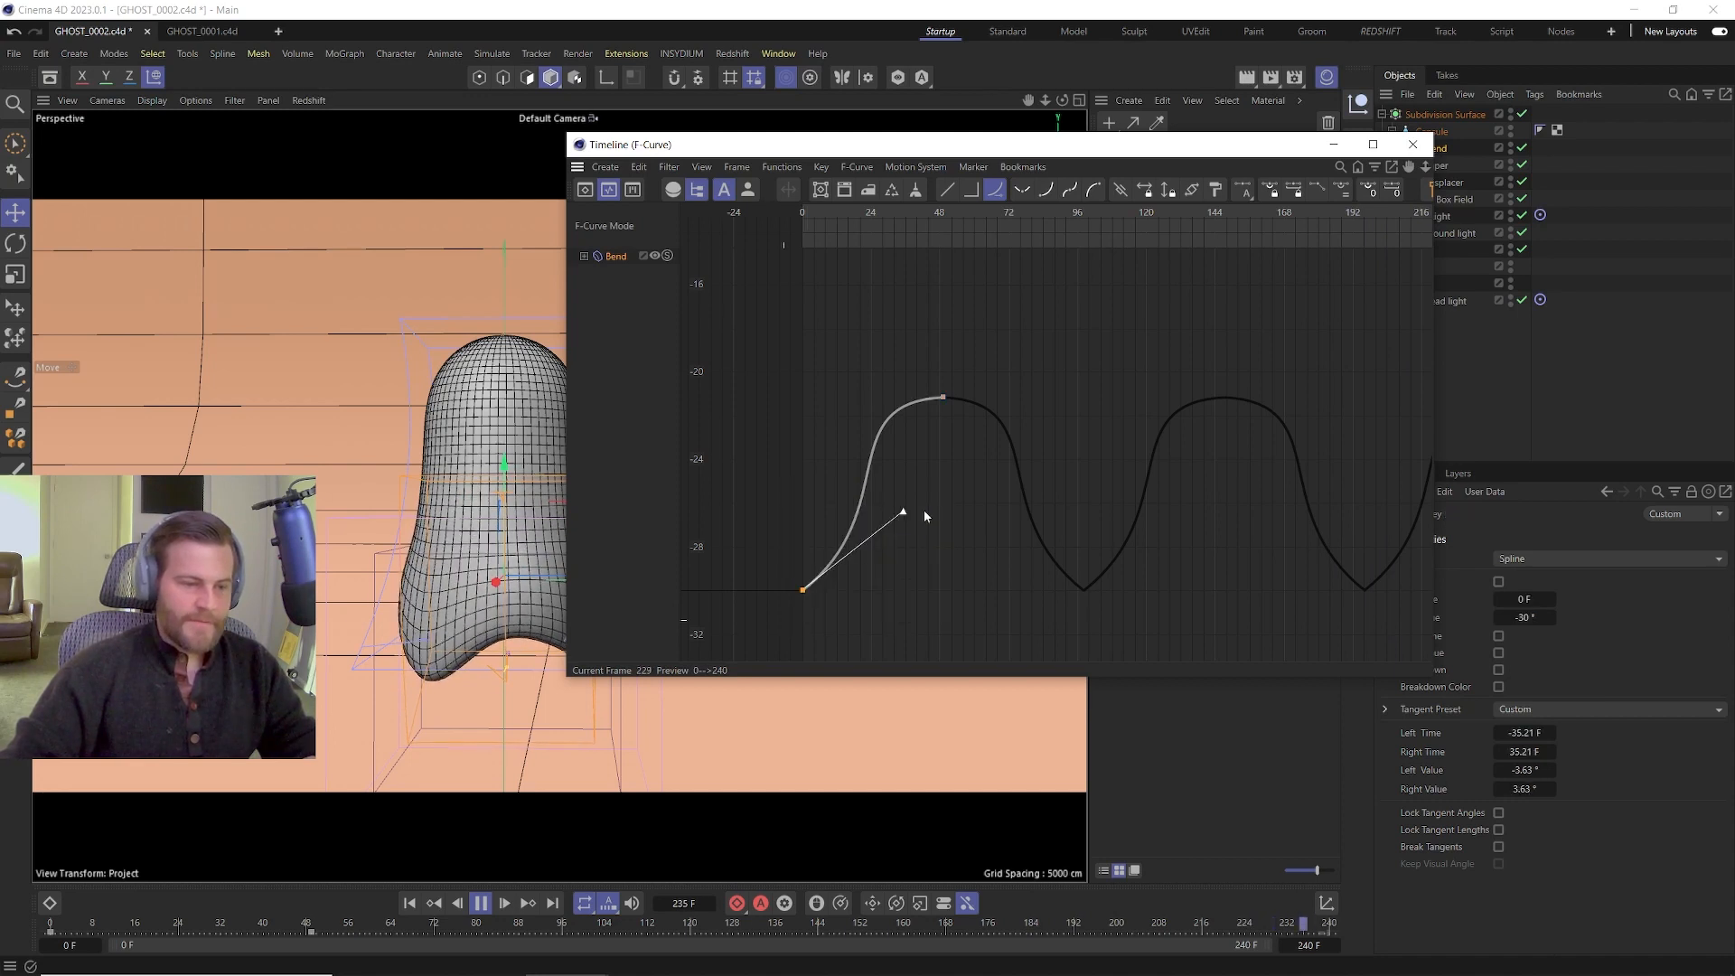
{"action": "left_click_drag", "start_coordinate": [902, 514], "coordinate": [929, 592]}
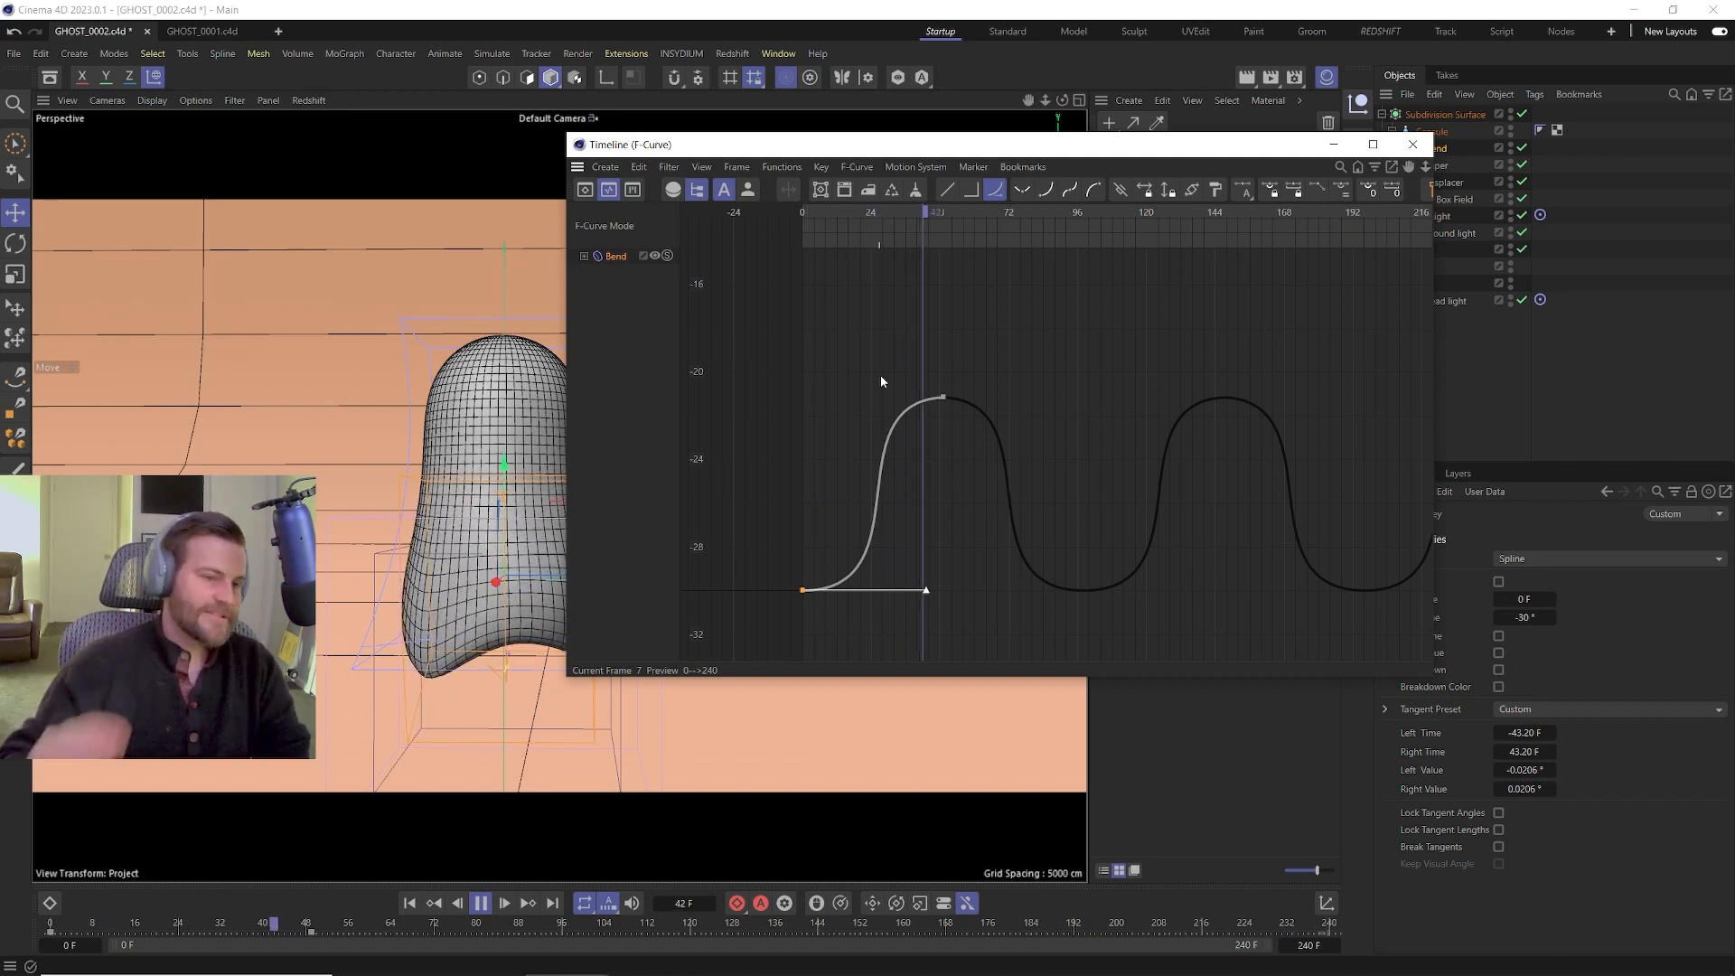
{"action": "left_click", "coordinate": [1411, 144]}
Move the Bend deformer's second key to frame 120 and open the Dope Sheet timeline.
{"action": "left_click_drag", "start_coordinate": [506, 633], "coordinate": [540, 714], "text": "alt"}
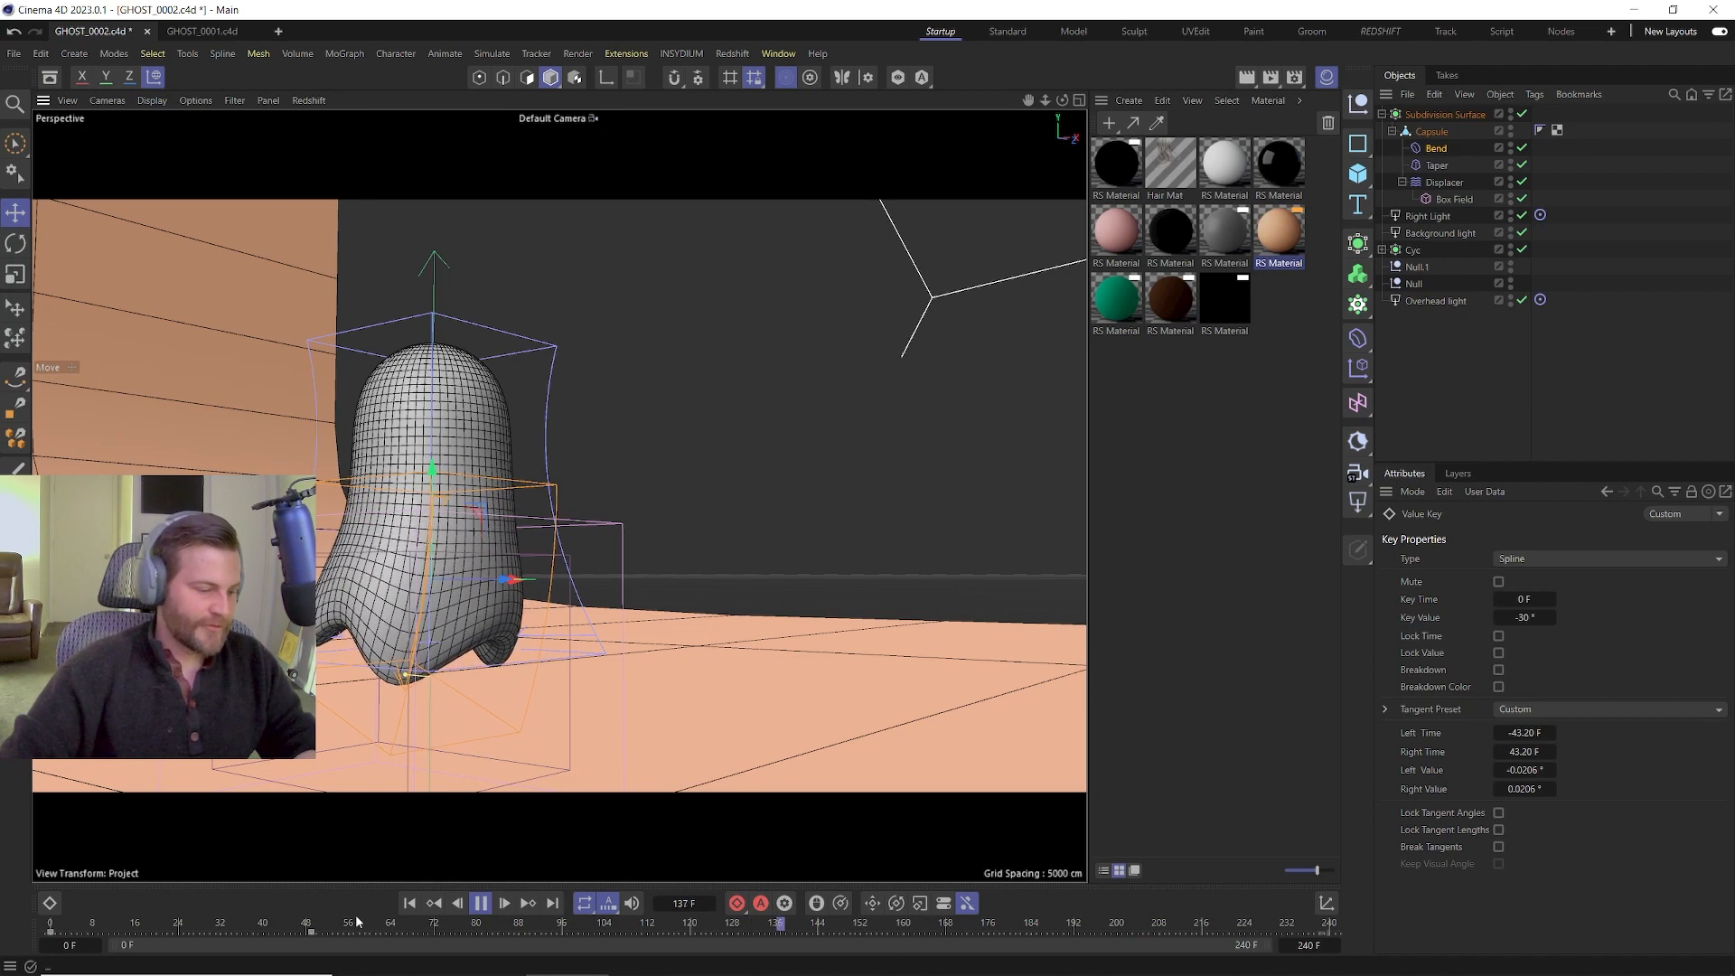
{"action": "left_click_drag", "start_coordinate": [312, 937], "coordinate": [746, 934]}
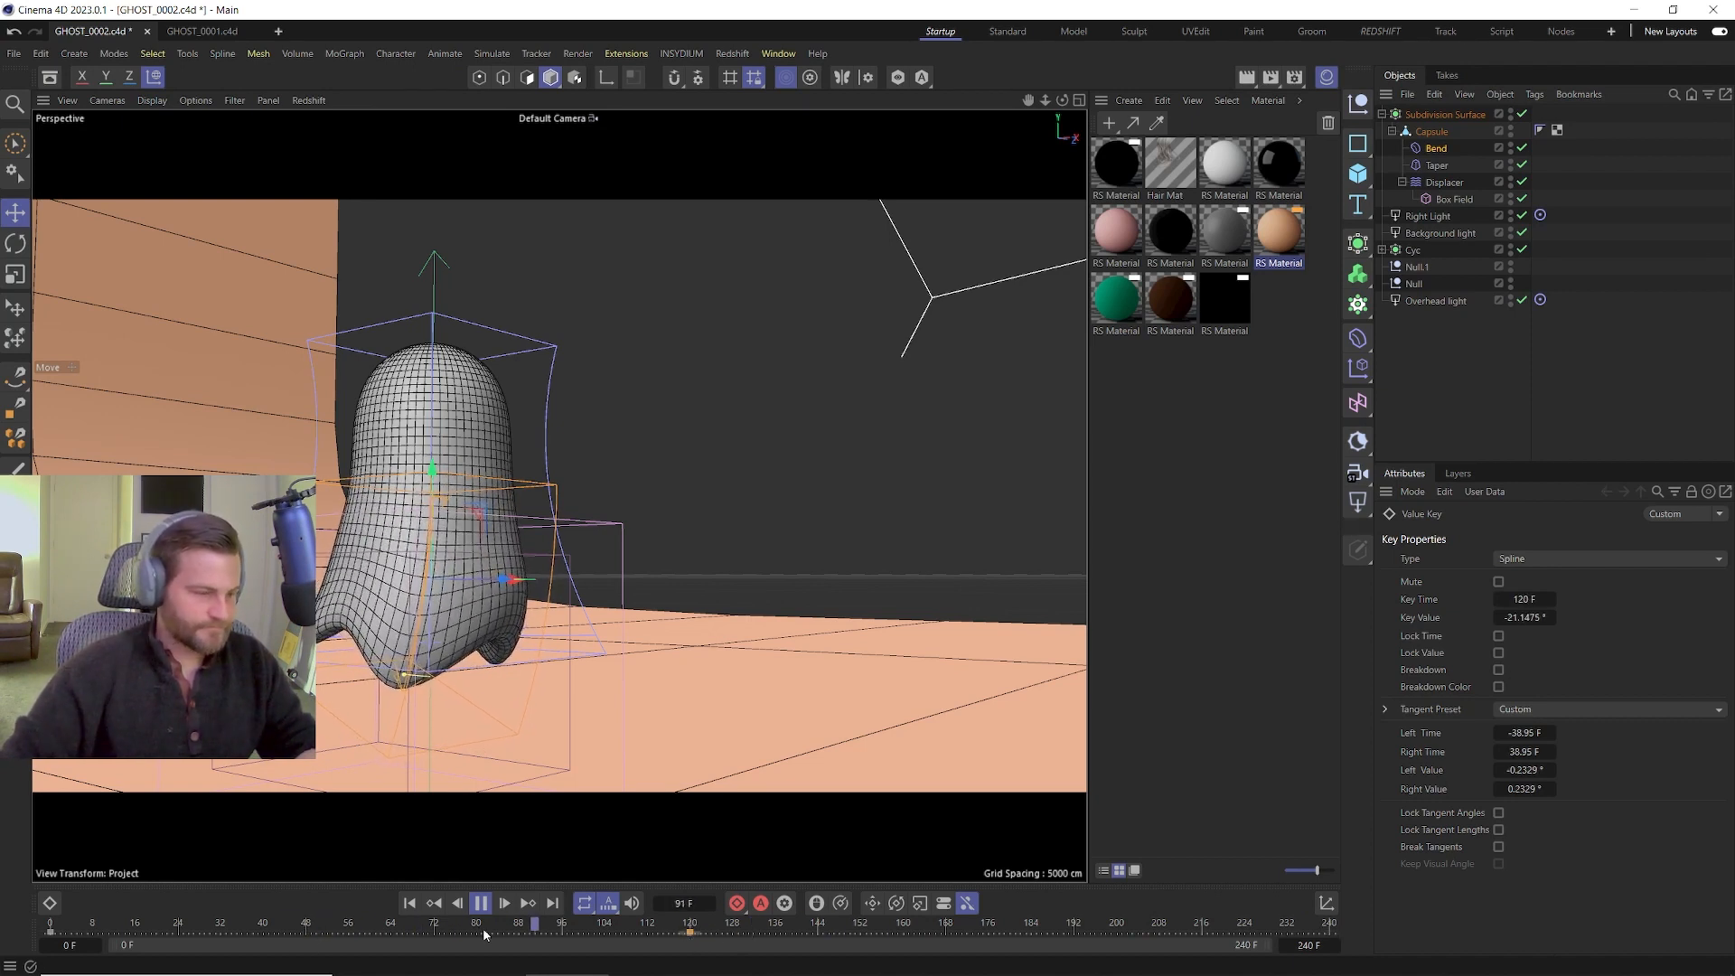
{"action": "left_click", "coordinate": [776, 54]}
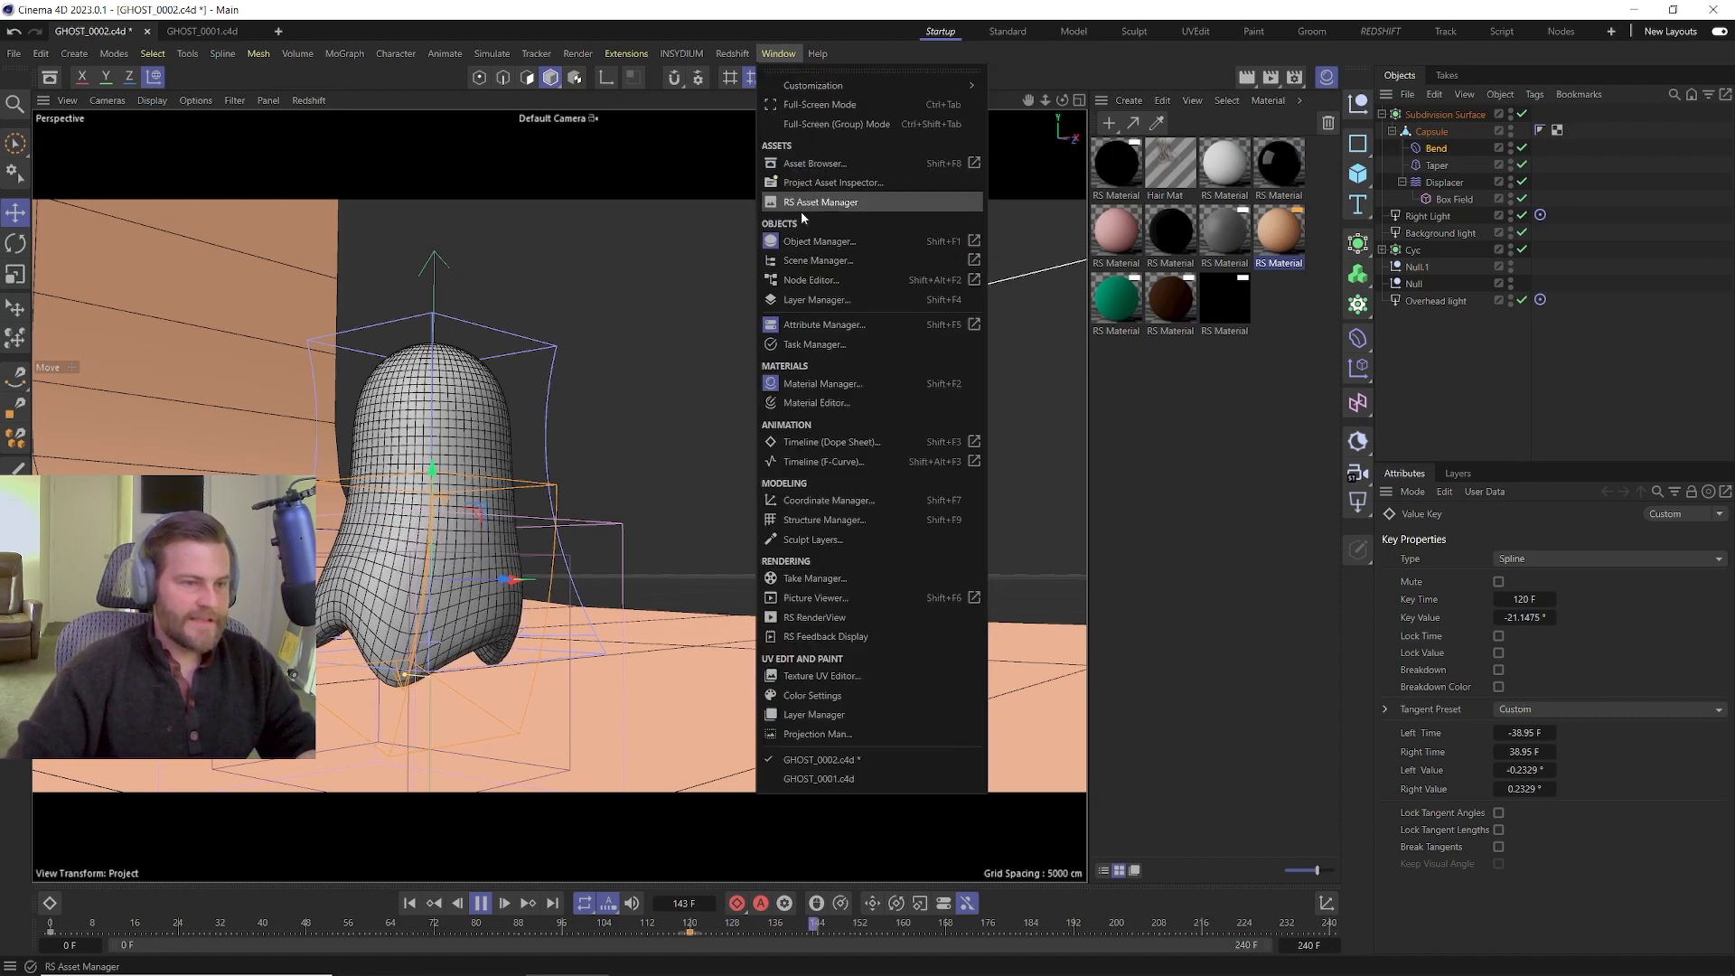
{"action": "left_click", "coordinate": [831, 442]}
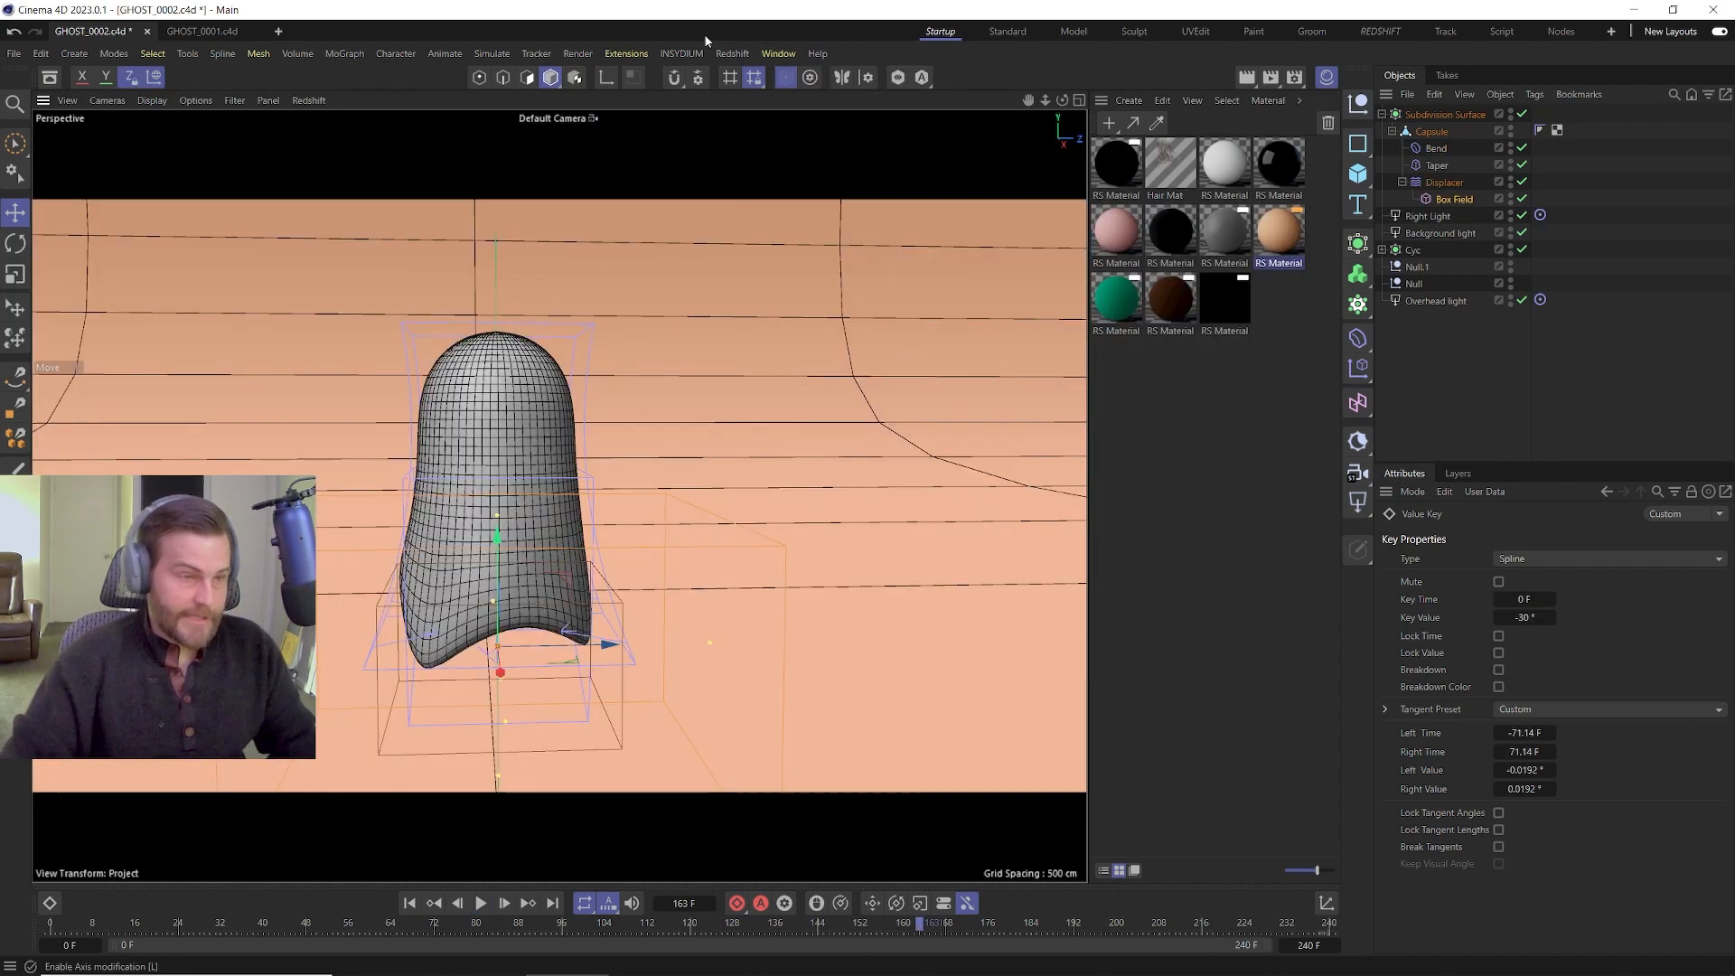
Preview the ghost and backdrop in the Redshift RenderView, and close the preview.
{"action": "left_click", "coordinate": [811, 78]}
{"action": "left_click", "coordinate": [768, 127]}
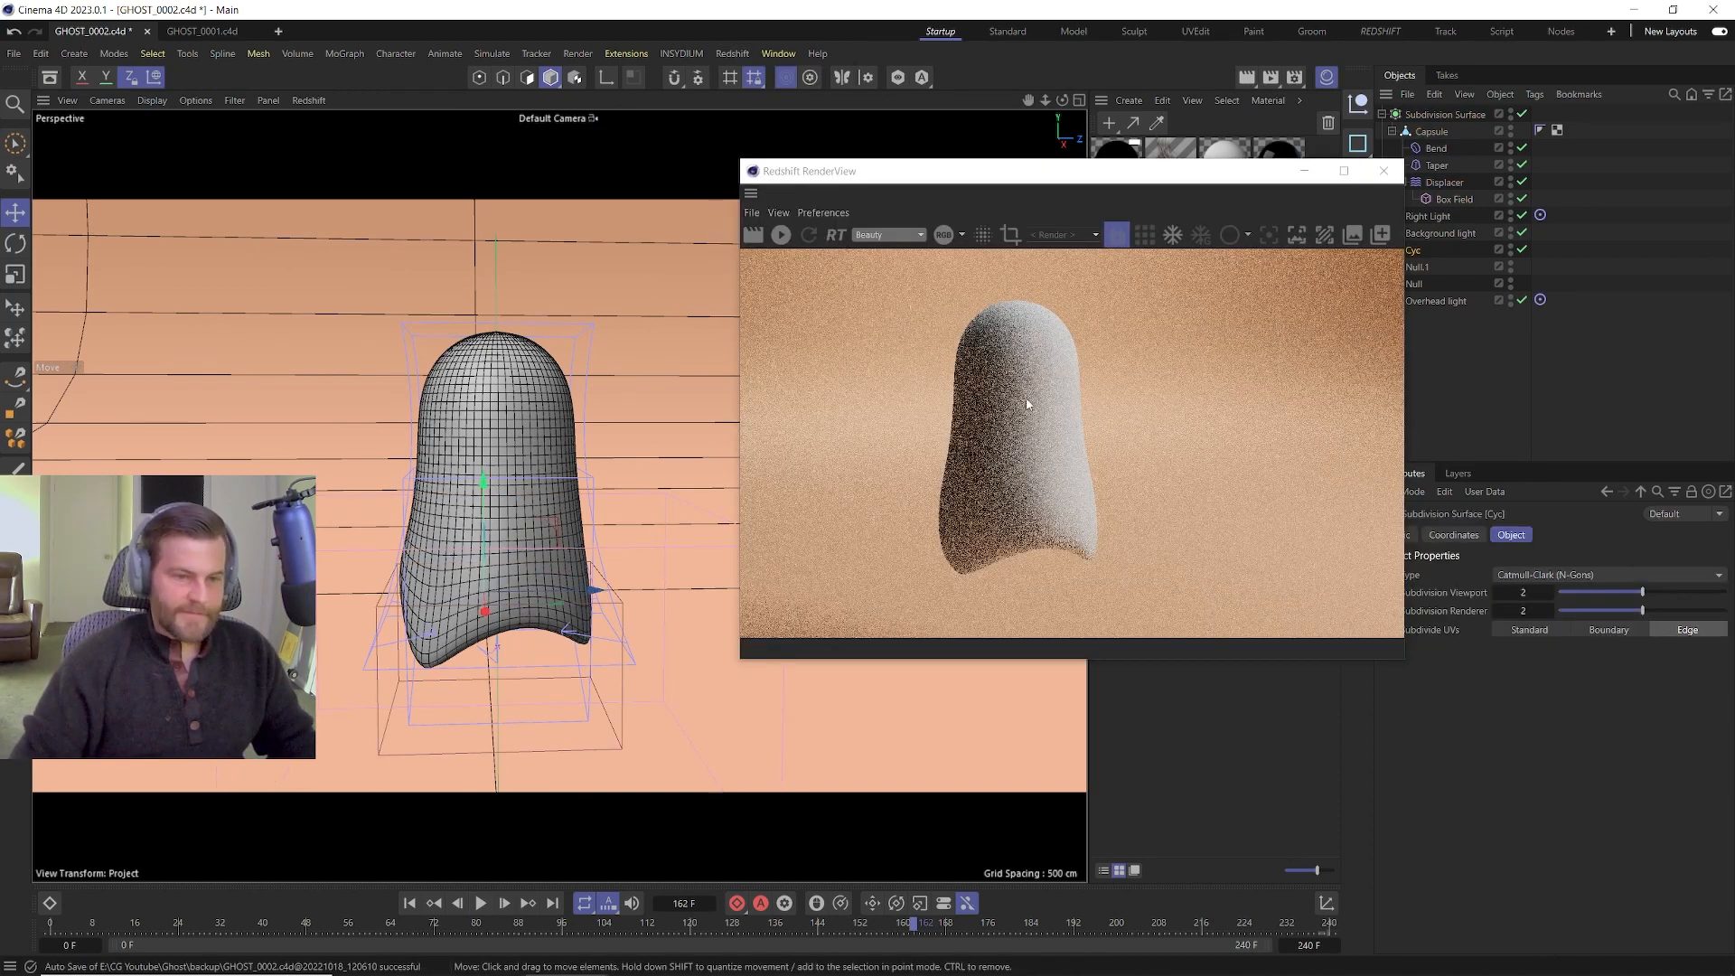
{"action": "left_click", "coordinate": [1383, 170]}
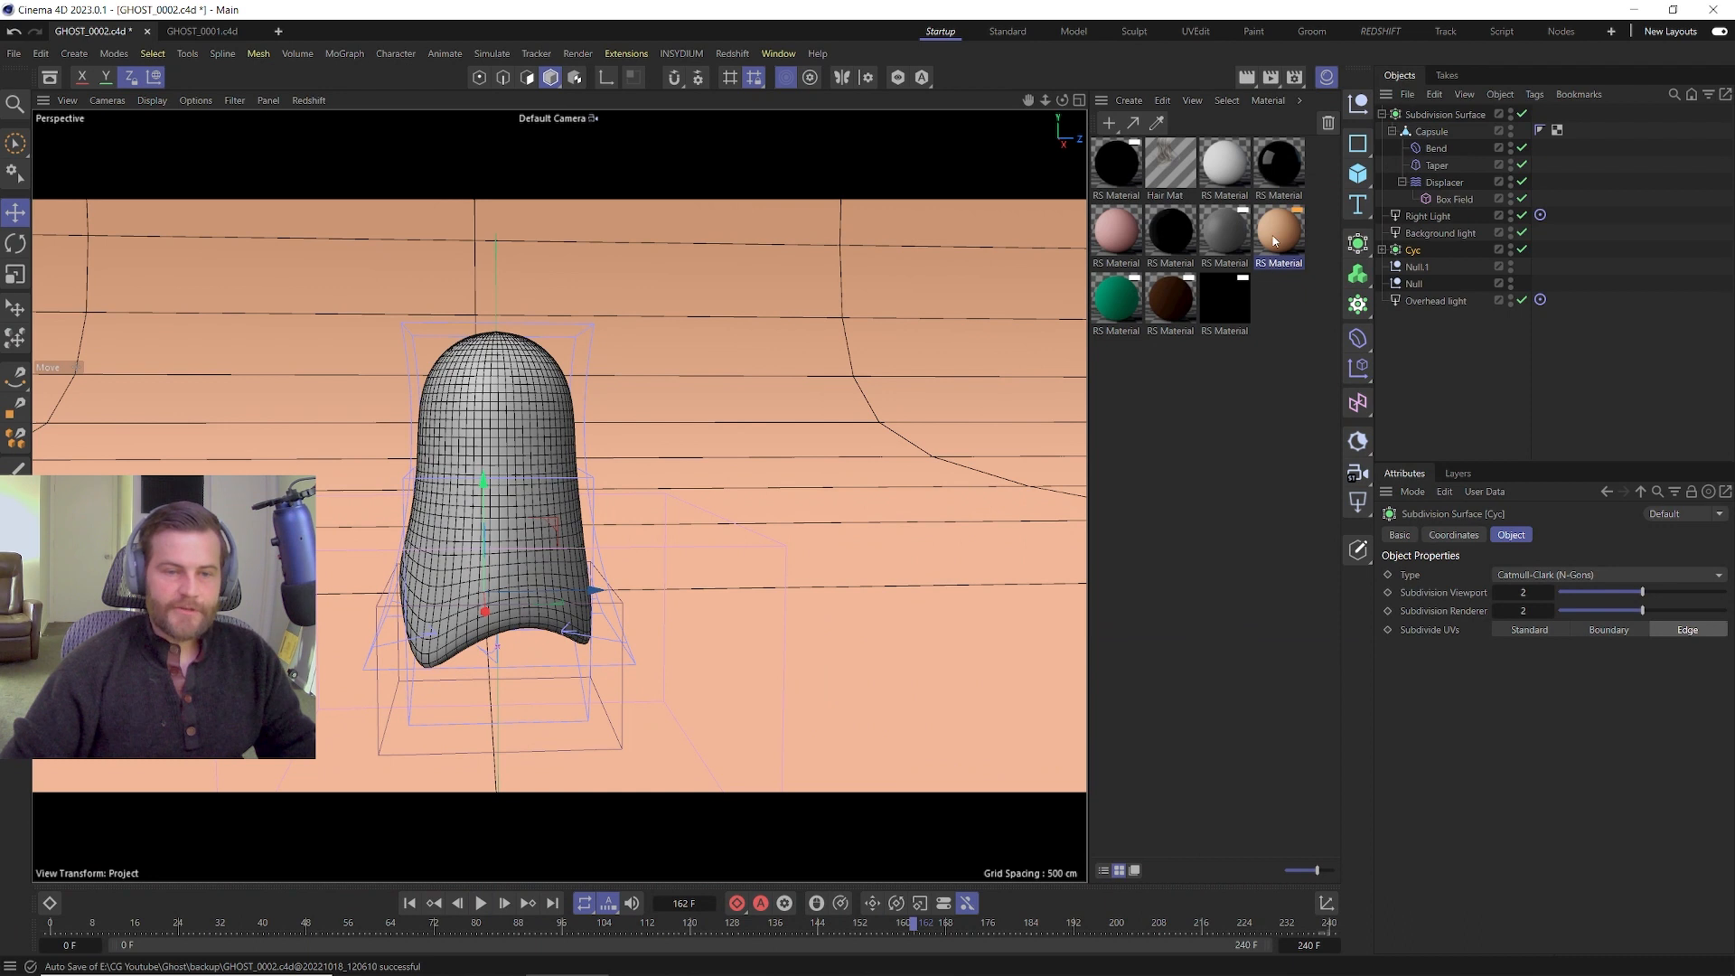
Apply to the ghost capsule a copy of the peach Redshift material with a near-white diffuse color, reflection weight 0.508 and roughness 1.
{"action": "left_click", "coordinate": [1275, 242]}
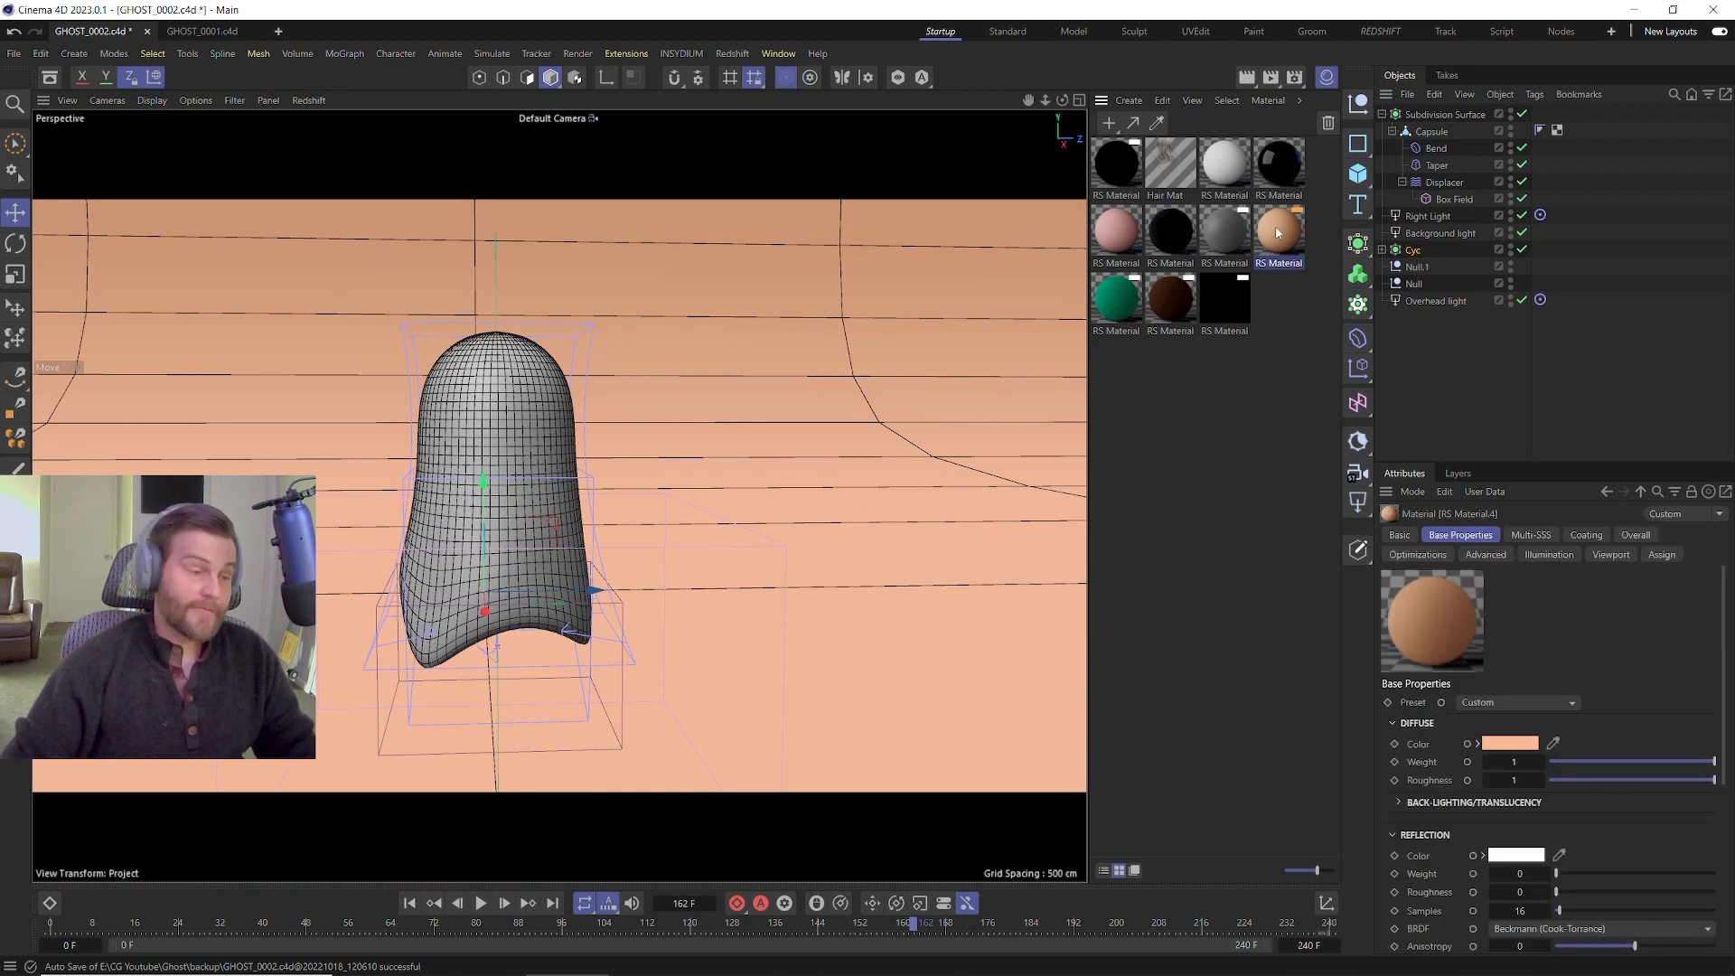
{"action": "left_click_drag", "start_coordinate": [1276, 225], "coordinate": [1278, 355], "text": "ctrl"}
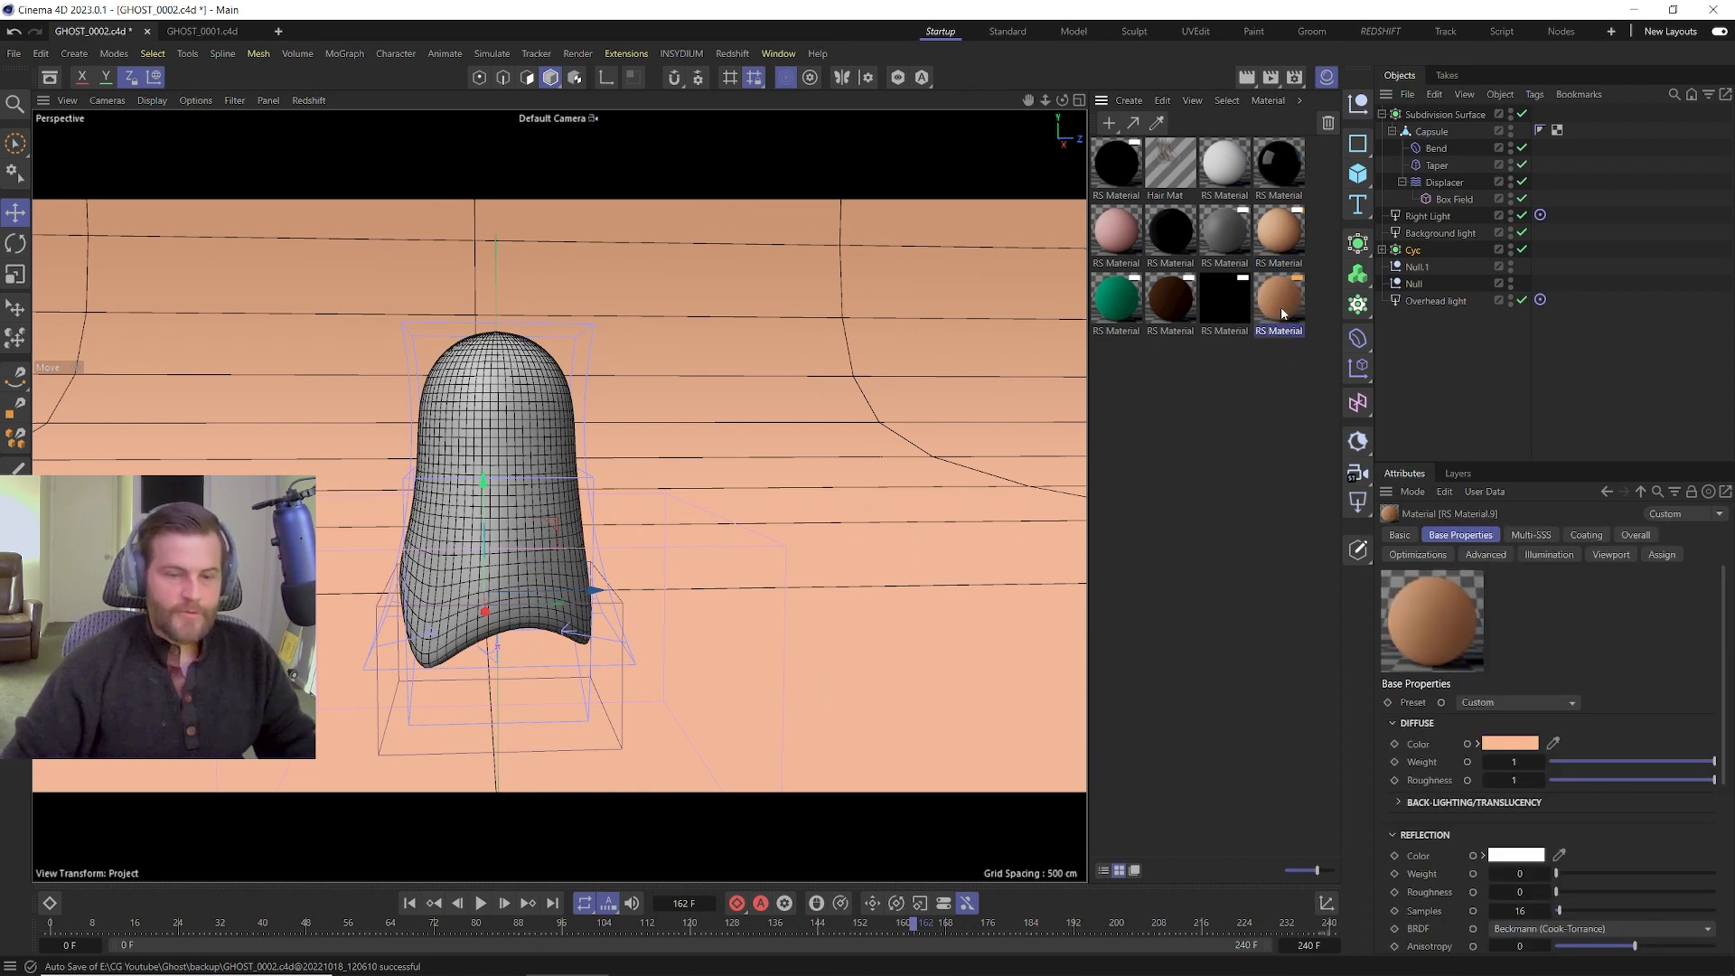
{"action": "left_click", "coordinate": [1499, 748]}
{"action": "left_click", "coordinate": [1342, 845]}
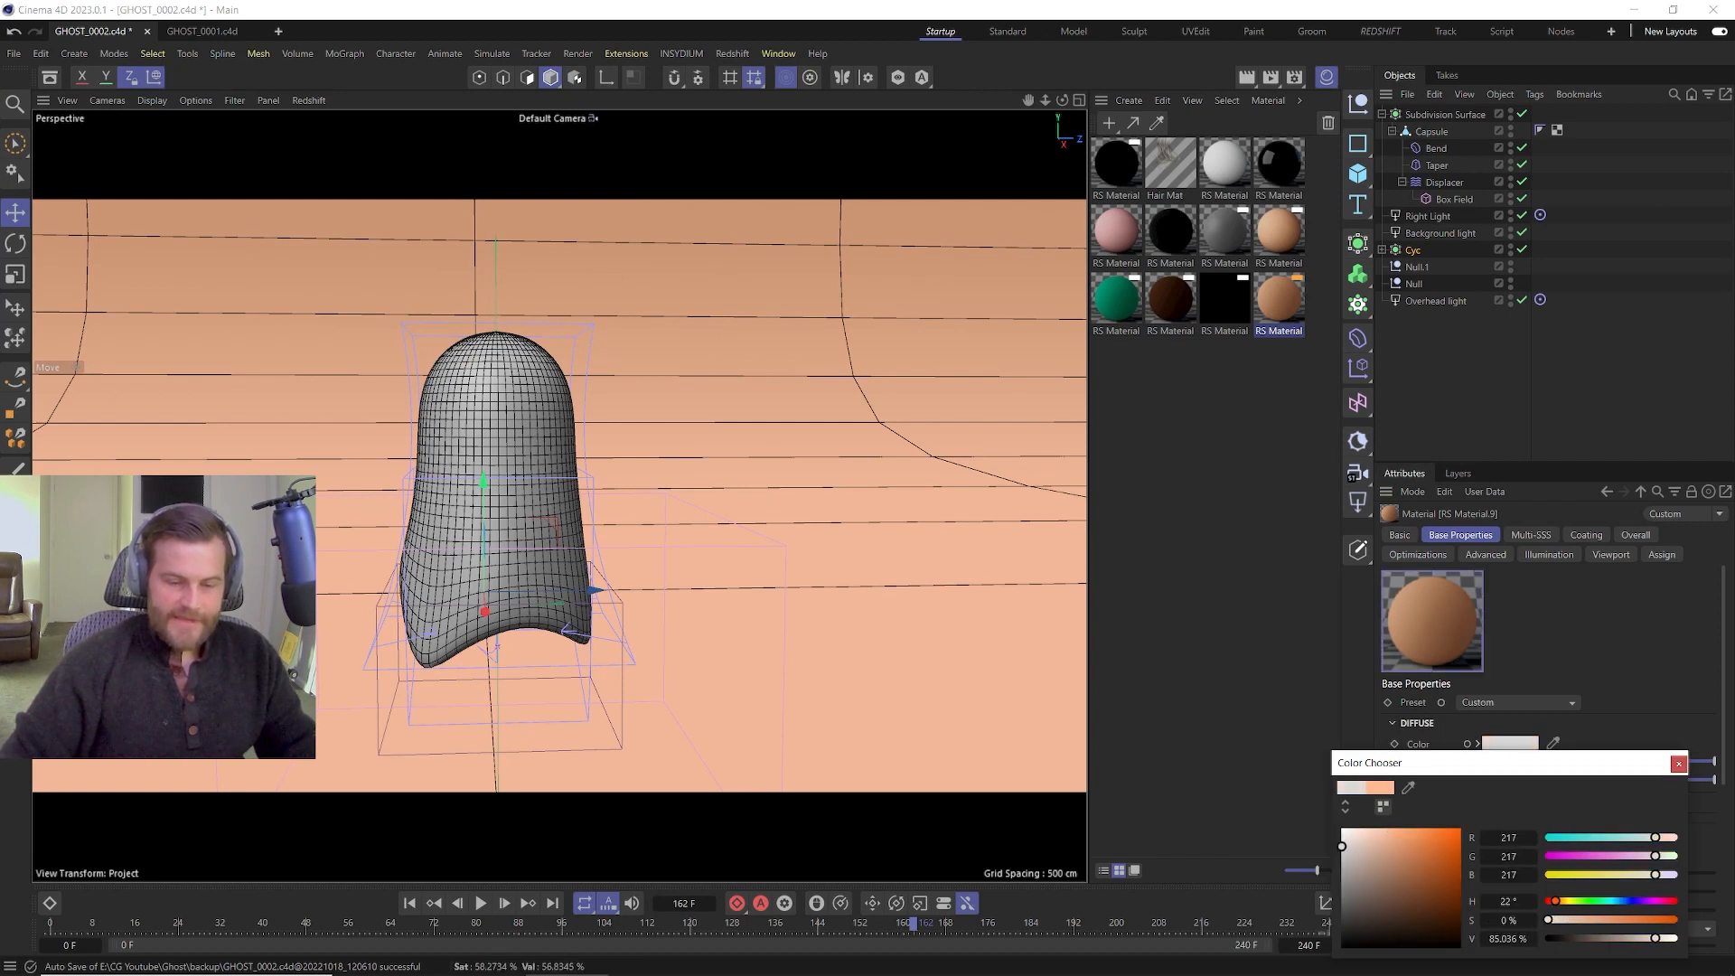
{"action": "left_click", "coordinate": [1674, 762]}
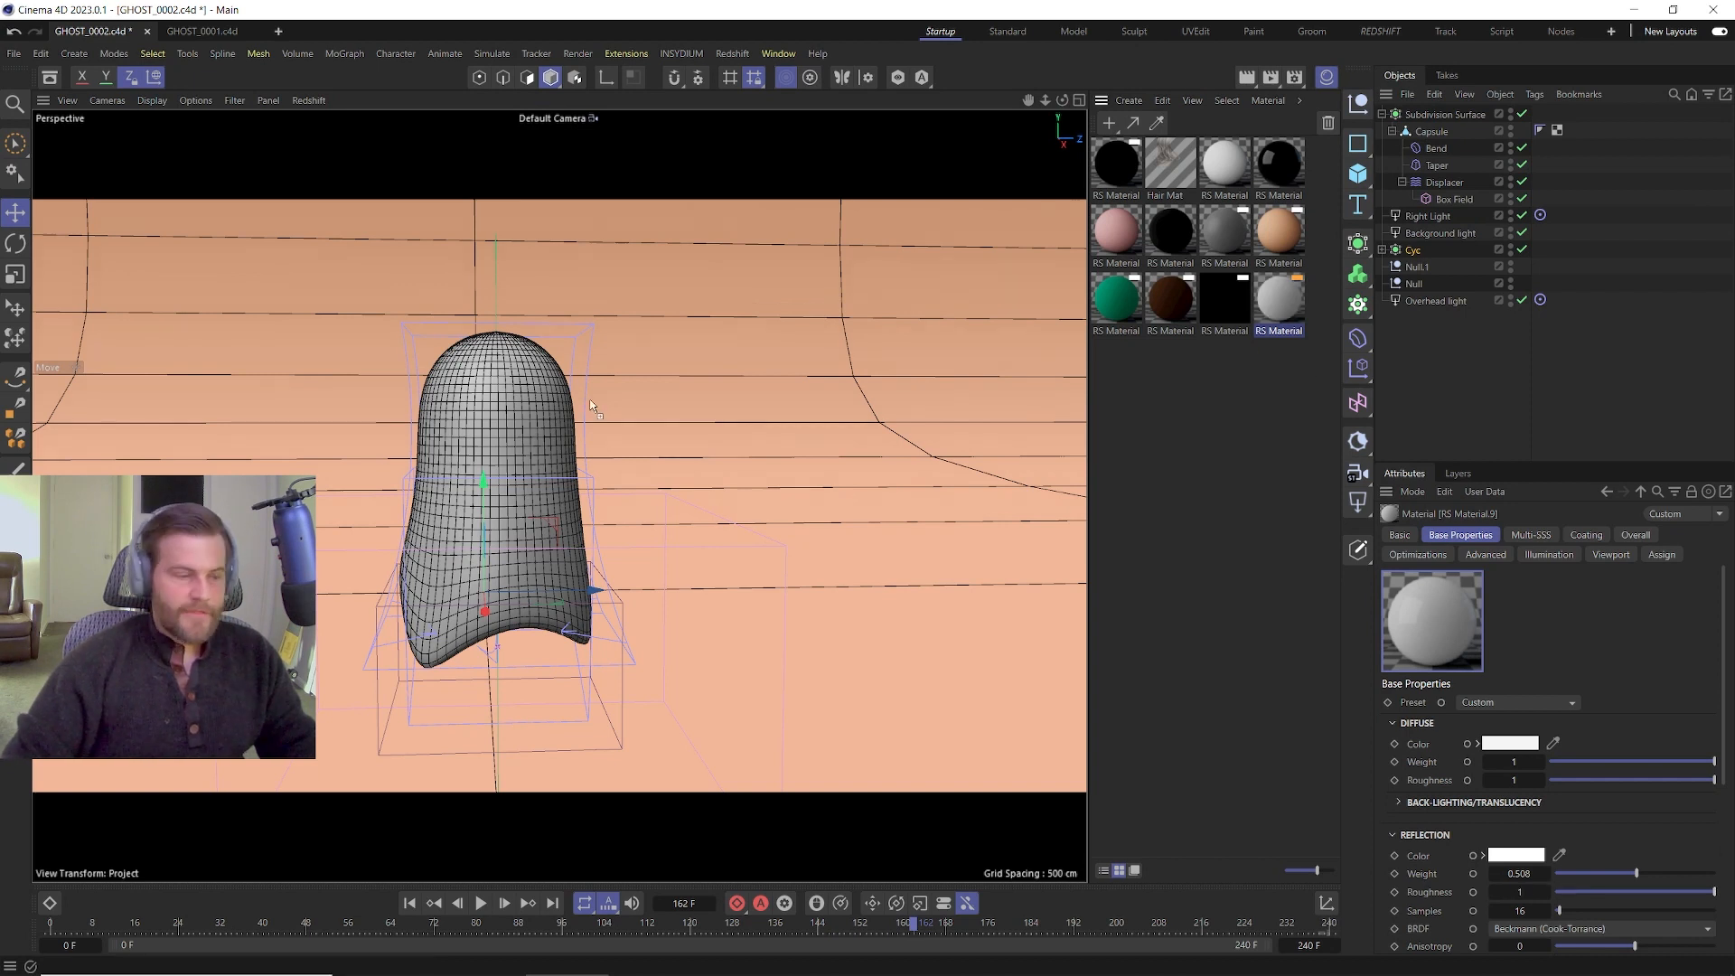
{"action": "left_click_drag", "start_coordinate": [592, 407], "coordinate": [496, 420]}
{"action": "left_click", "coordinate": [732, 53]}
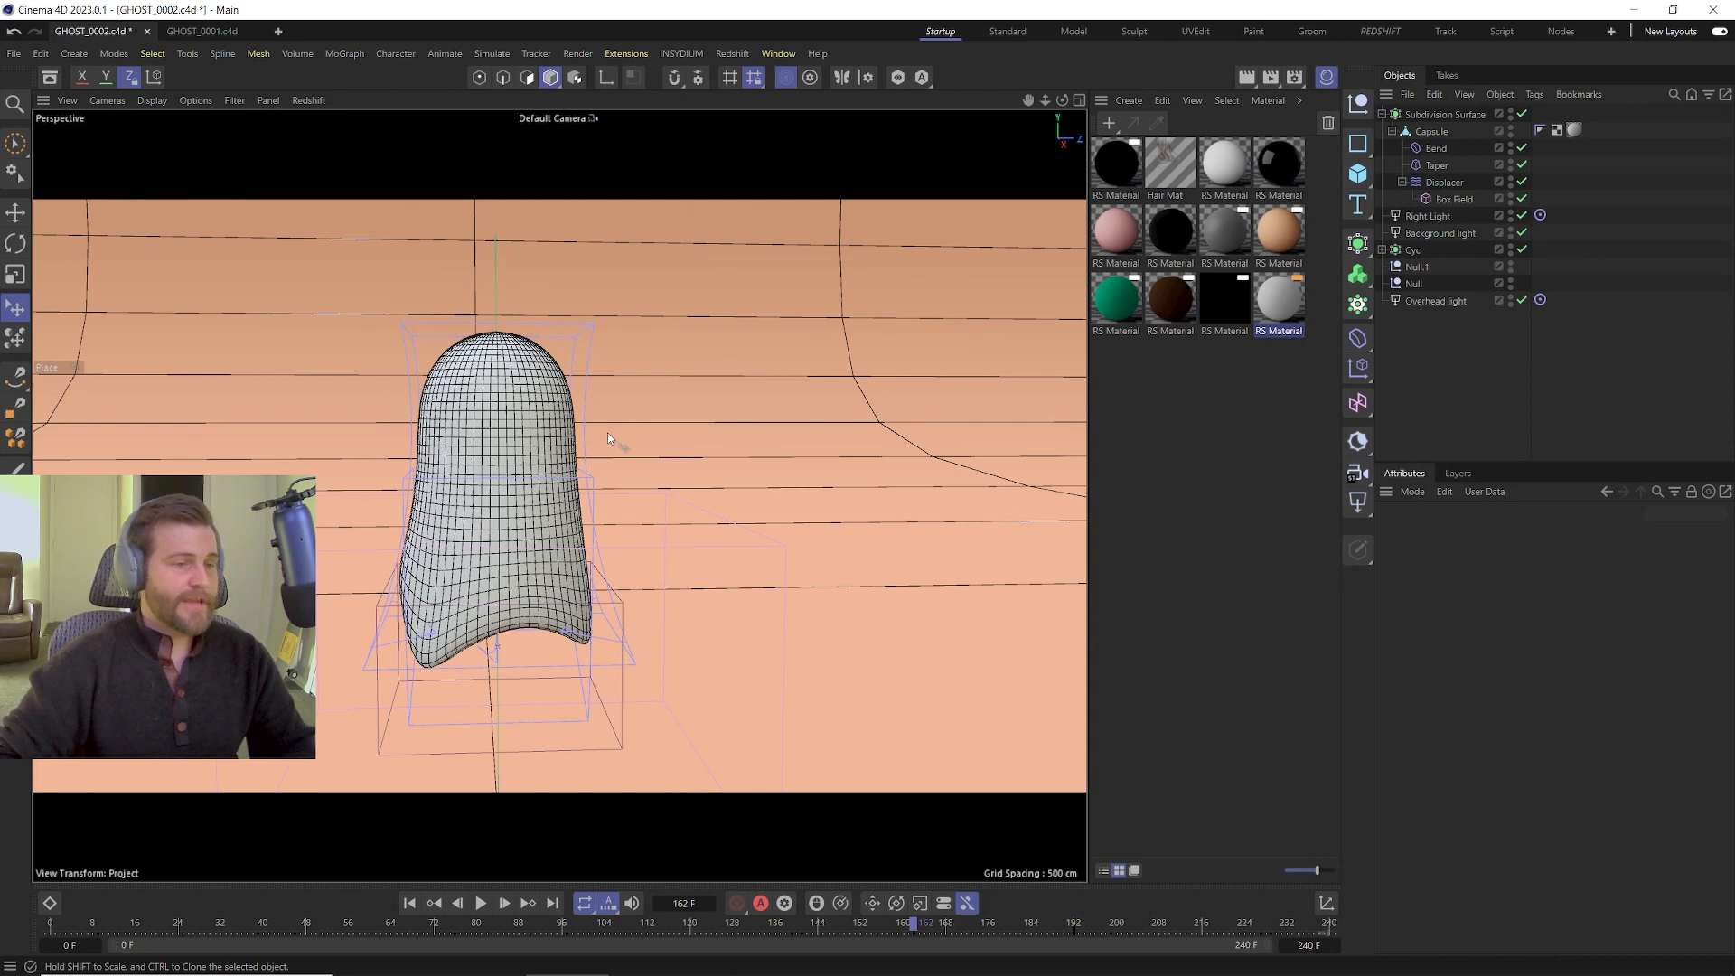
Add a sphere with an 8.1 cm radius and 64 segments for the ghost's eye.
{"action": "left_click", "coordinate": [1362, 177]}
{"action": "left_click", "coordinate": [1557, 248]}
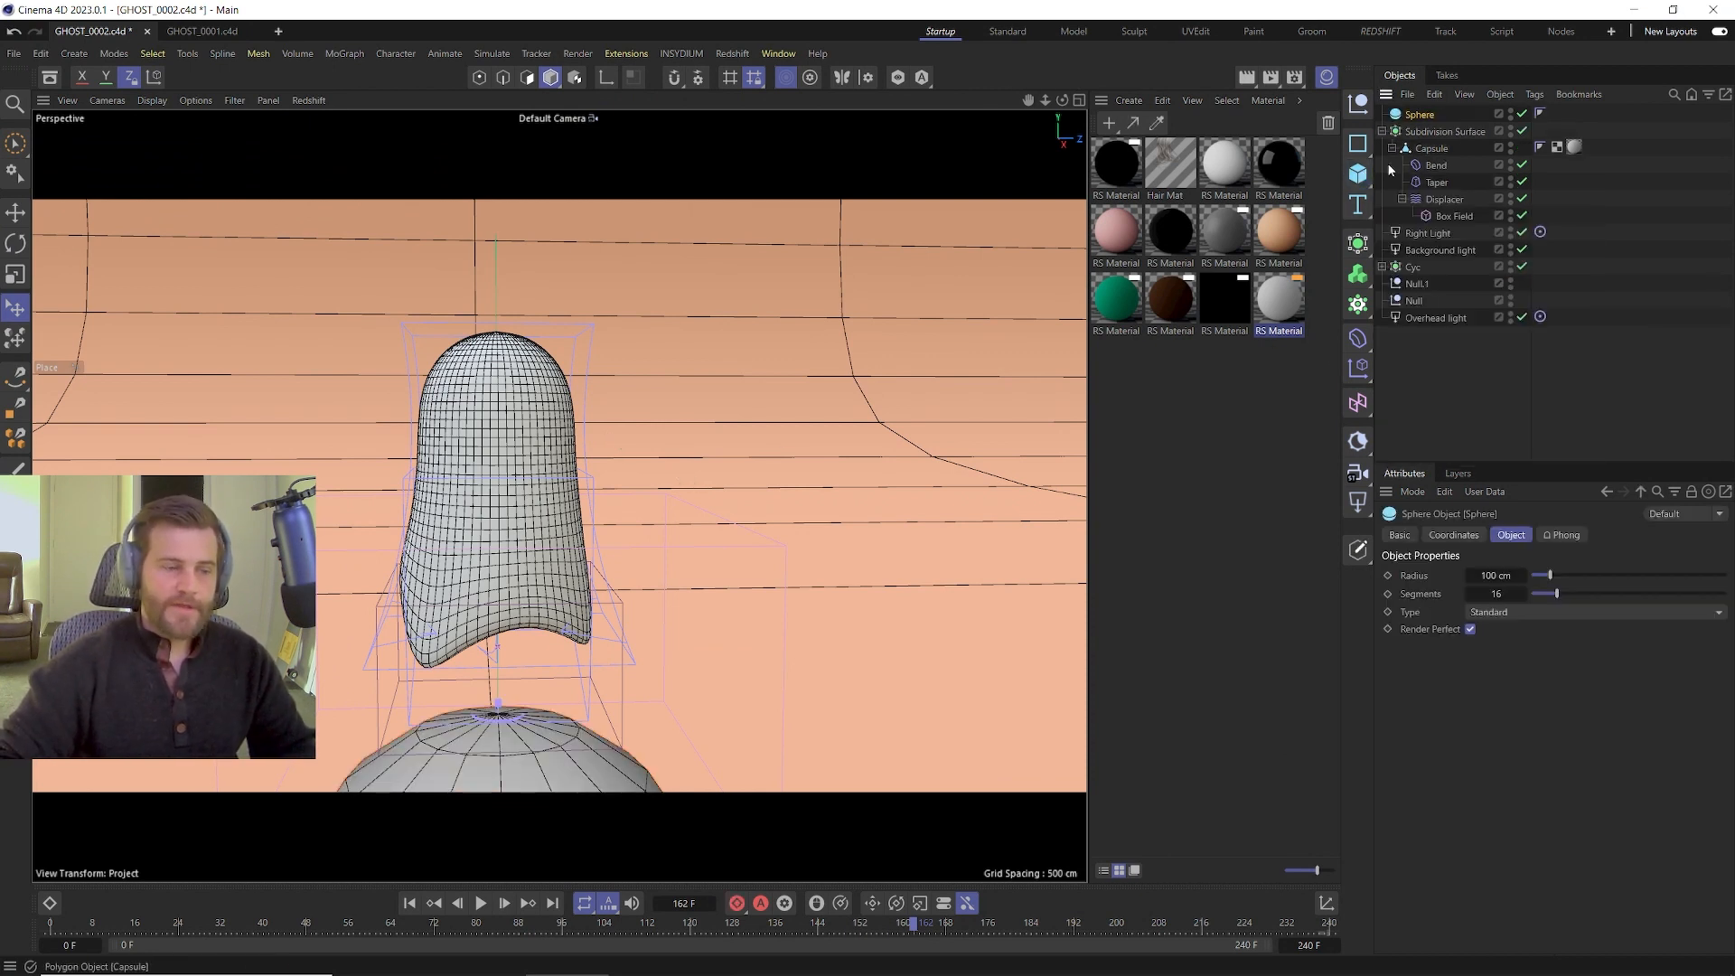
{"action": "left_click", "coordinate": [1497, 575]}
{"action": "type", "text": "8"}
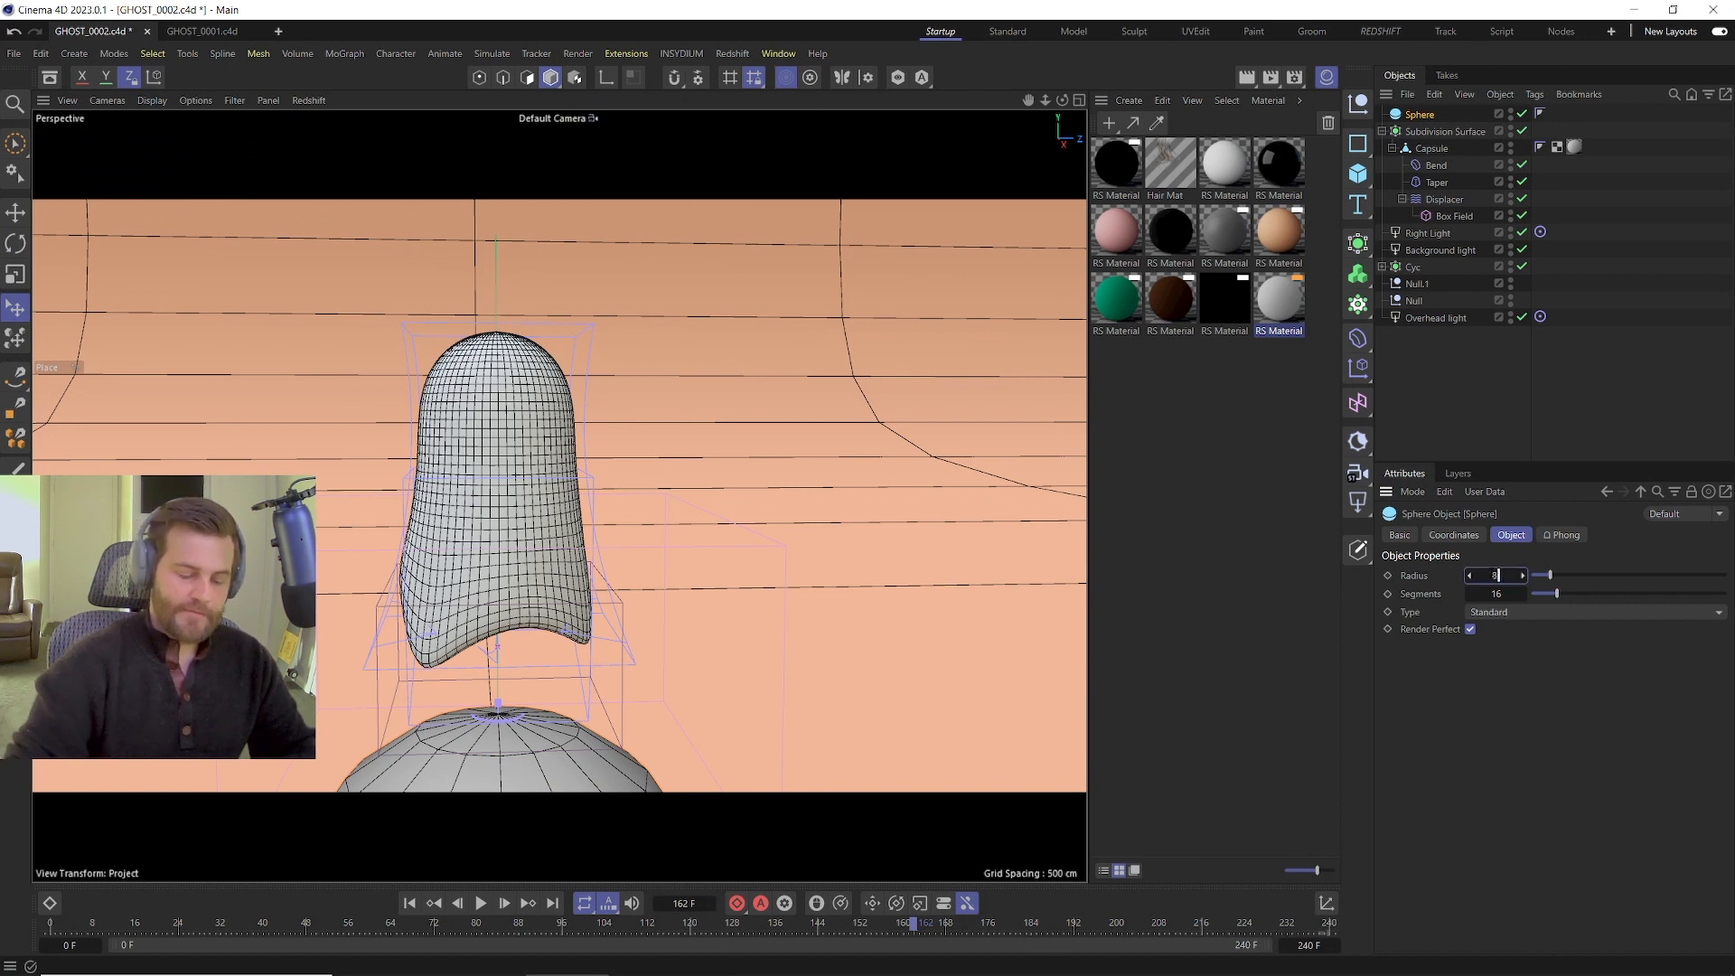
{"action": "type", "text": ".1"}
{"action": "key", "text": "Return"}
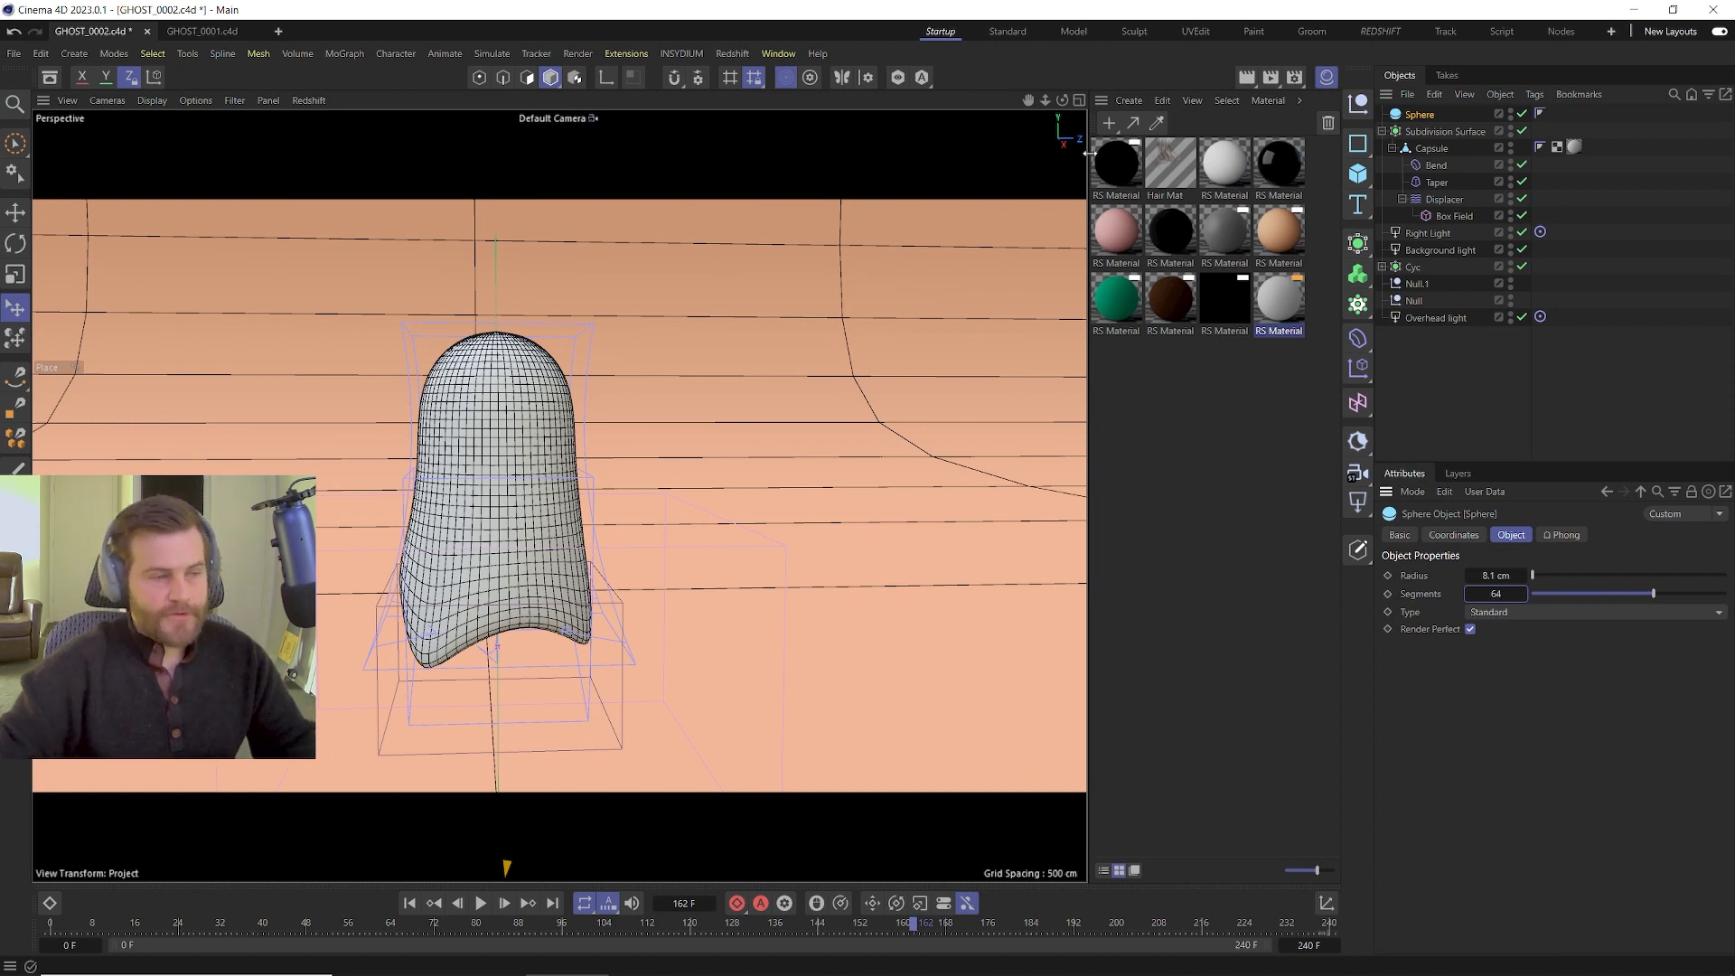
Place the sphere on the ghost's upper face with the Place tool and fine-tune its position with the Move tool.
{"action": "left_click", "coordinate": [14, 311]}
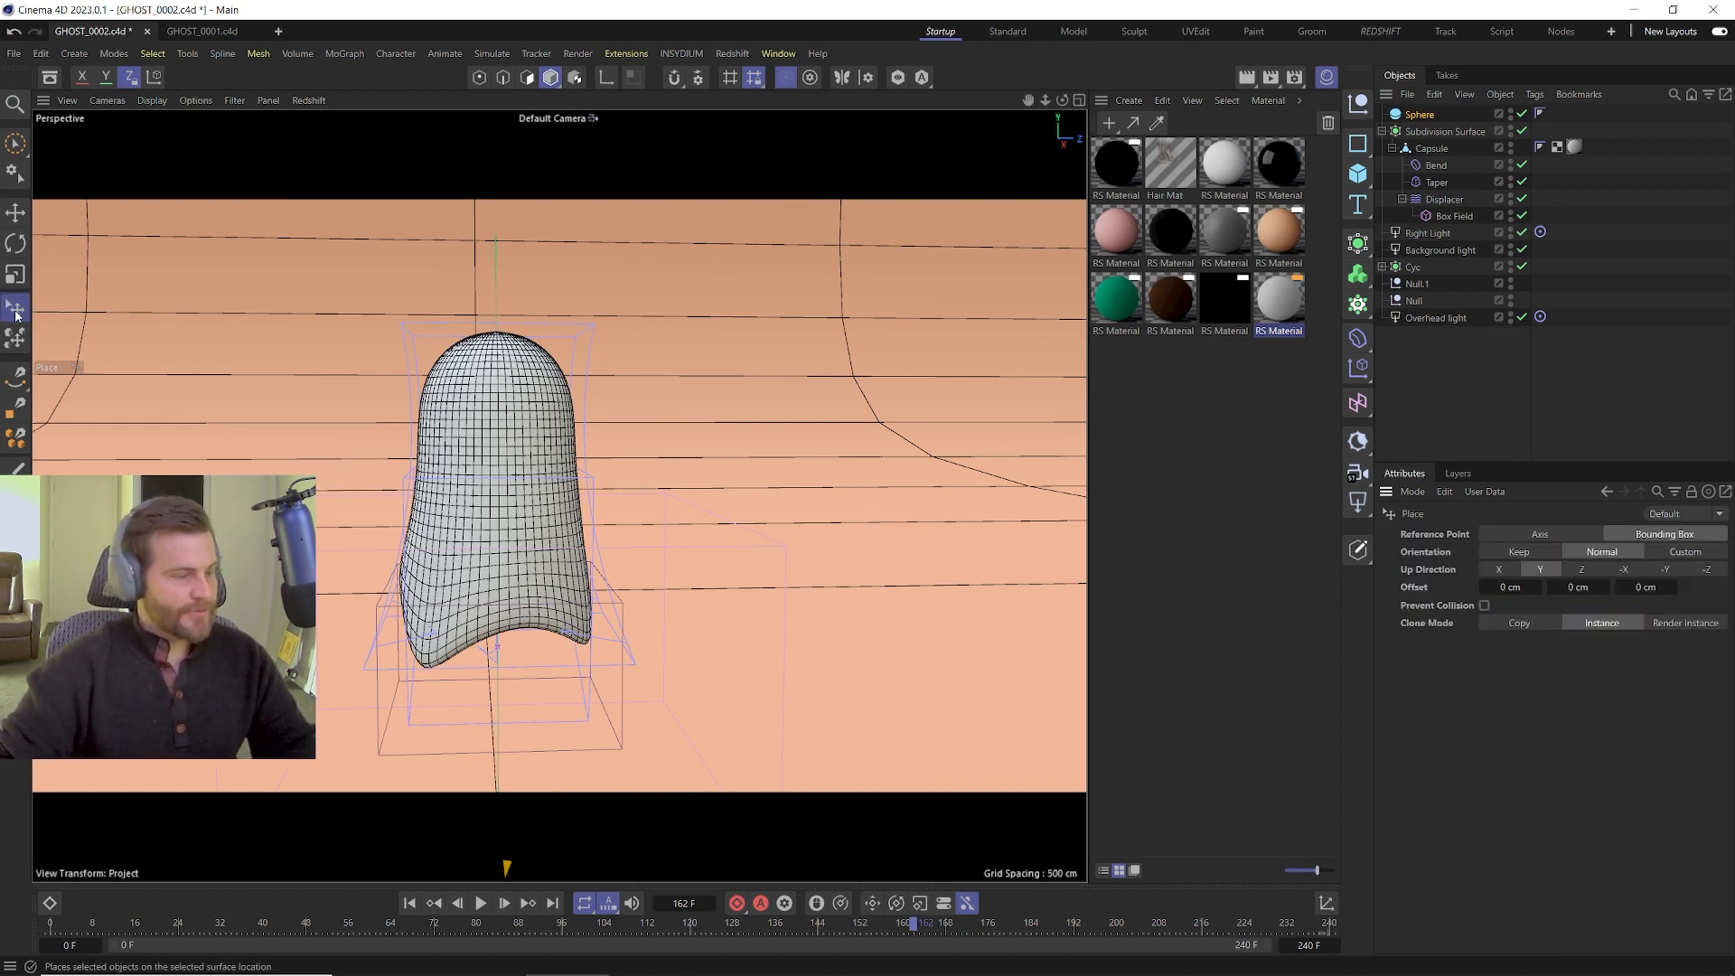
{"action": "left_click_drag", "start_coordinate": [524, 394], "coordinate": [469, 423]}
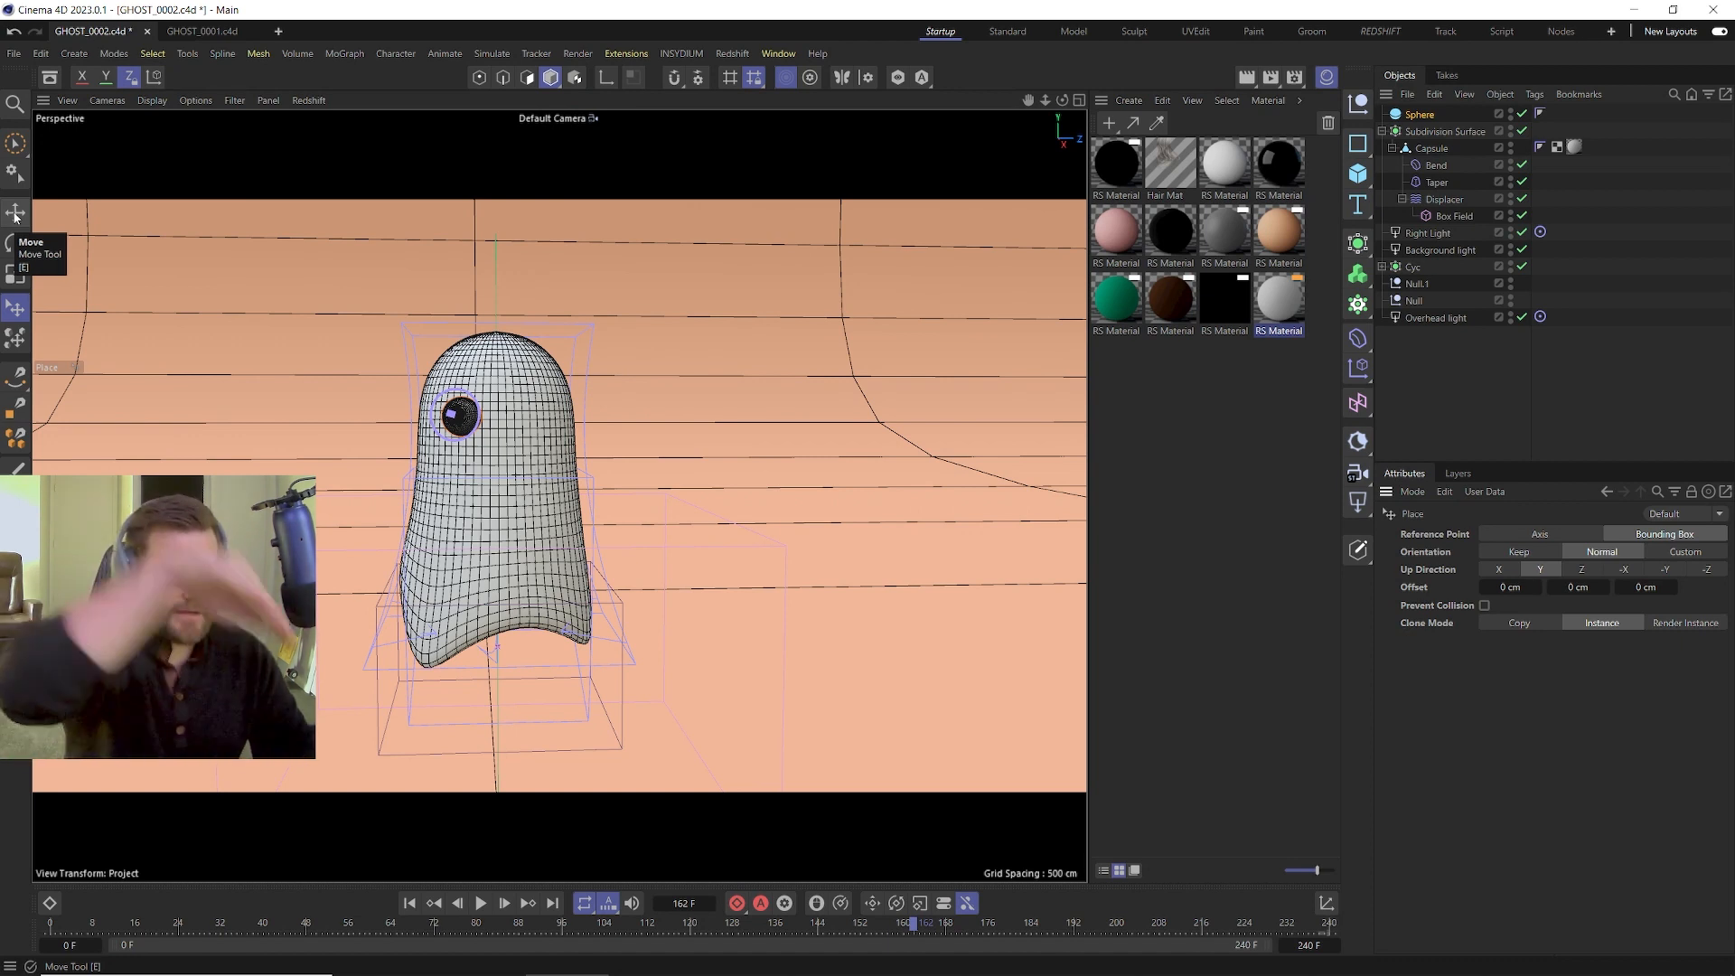
{"action": "left_click", "coordinate": [15, 214]}
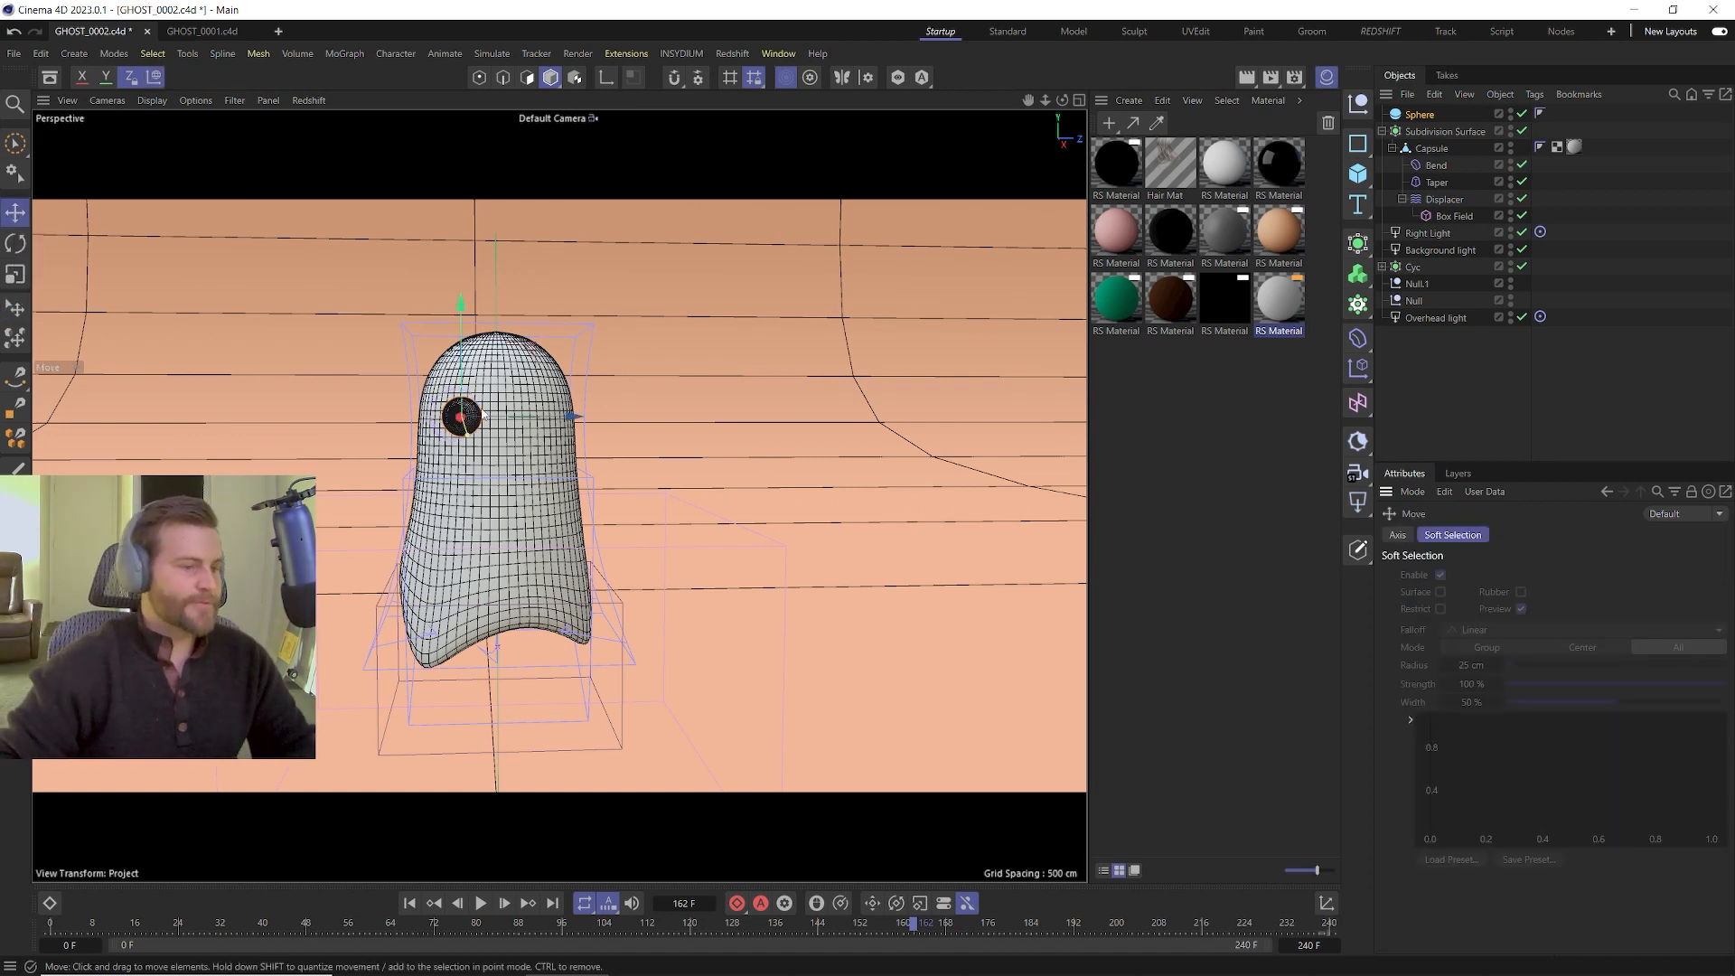
{"action": "left_click_drag", "start_coordinate": [465, 411], "coordinate": [550, 424], "text": "alt"}
{"action": "left_click_drag", "start_coordinate": [460, 468], "coordinate": [245, 472], "text": "alt"}
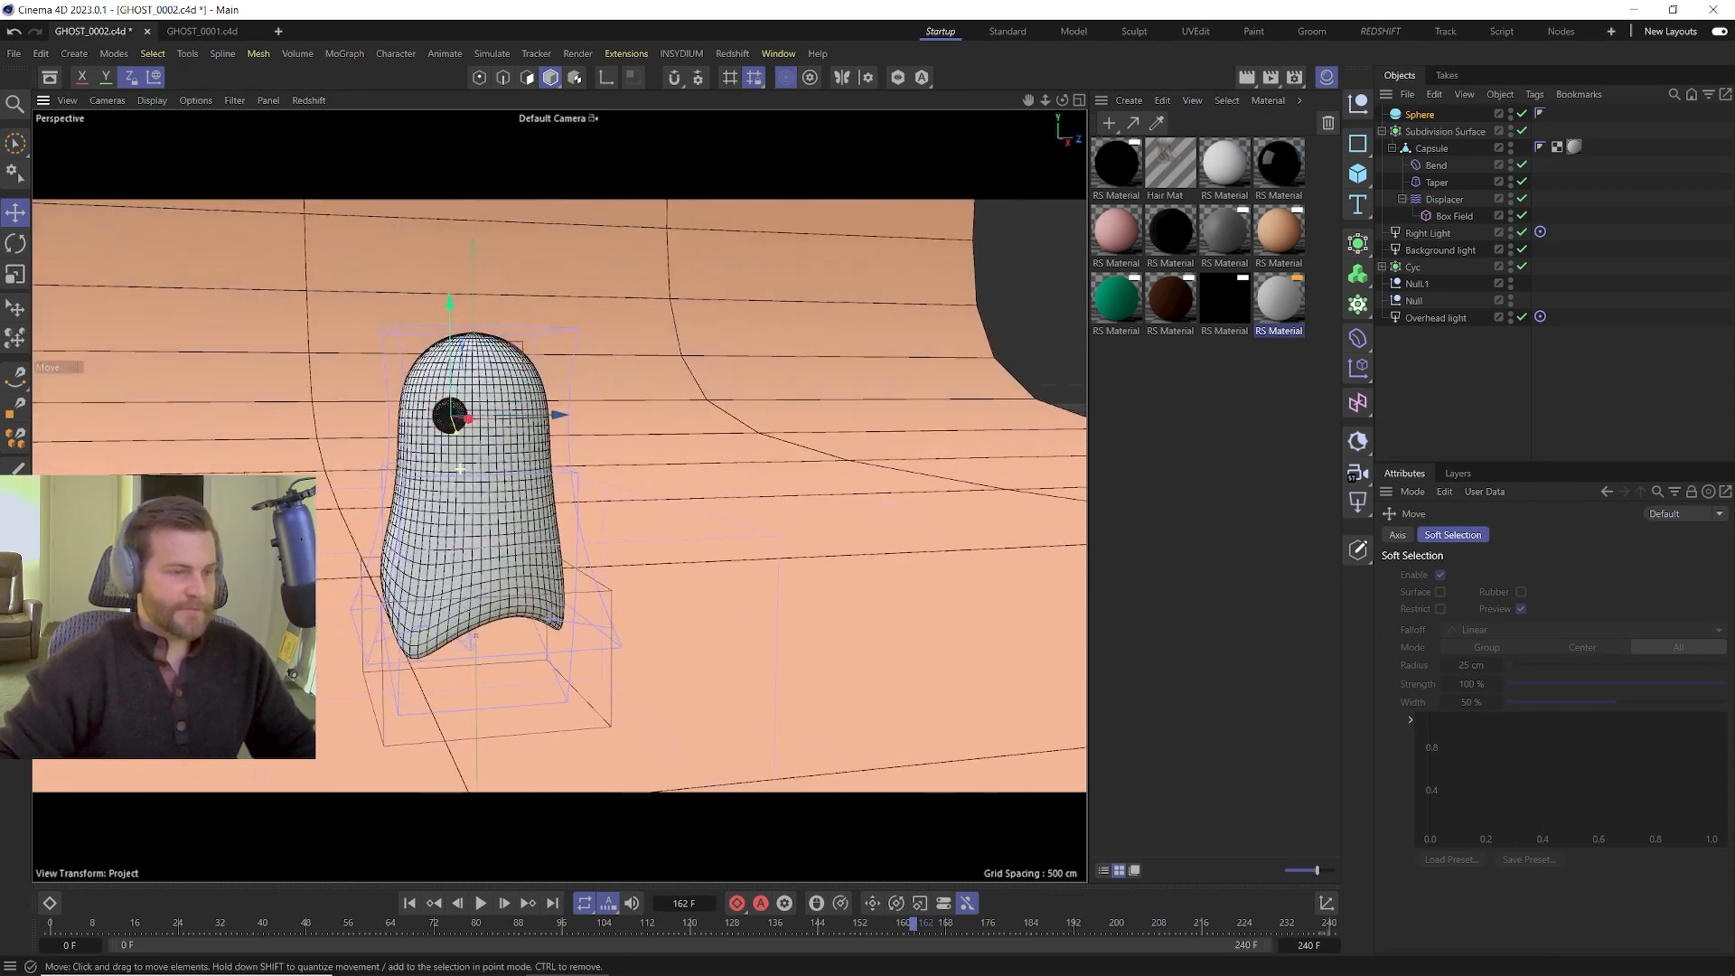
{"action": "left_click_drag", "start_coordinate": [512, 346], "coordinate": [534, 334]}
{"action": "mouse_move", "coordinate": [516, 448]}
{"action": "left_mouse_down", "text": "alt"}
{"action": "mouse_move", "coordinate": [481, 450]}
{"action": "mouse_move", "coordinate": [502, 444]}
{"action": "left_mouse_up", "text": "alt"}
{"action": "left_click_drag", "start_coordinate": [542, 342], "coordinate": [527, 349]}
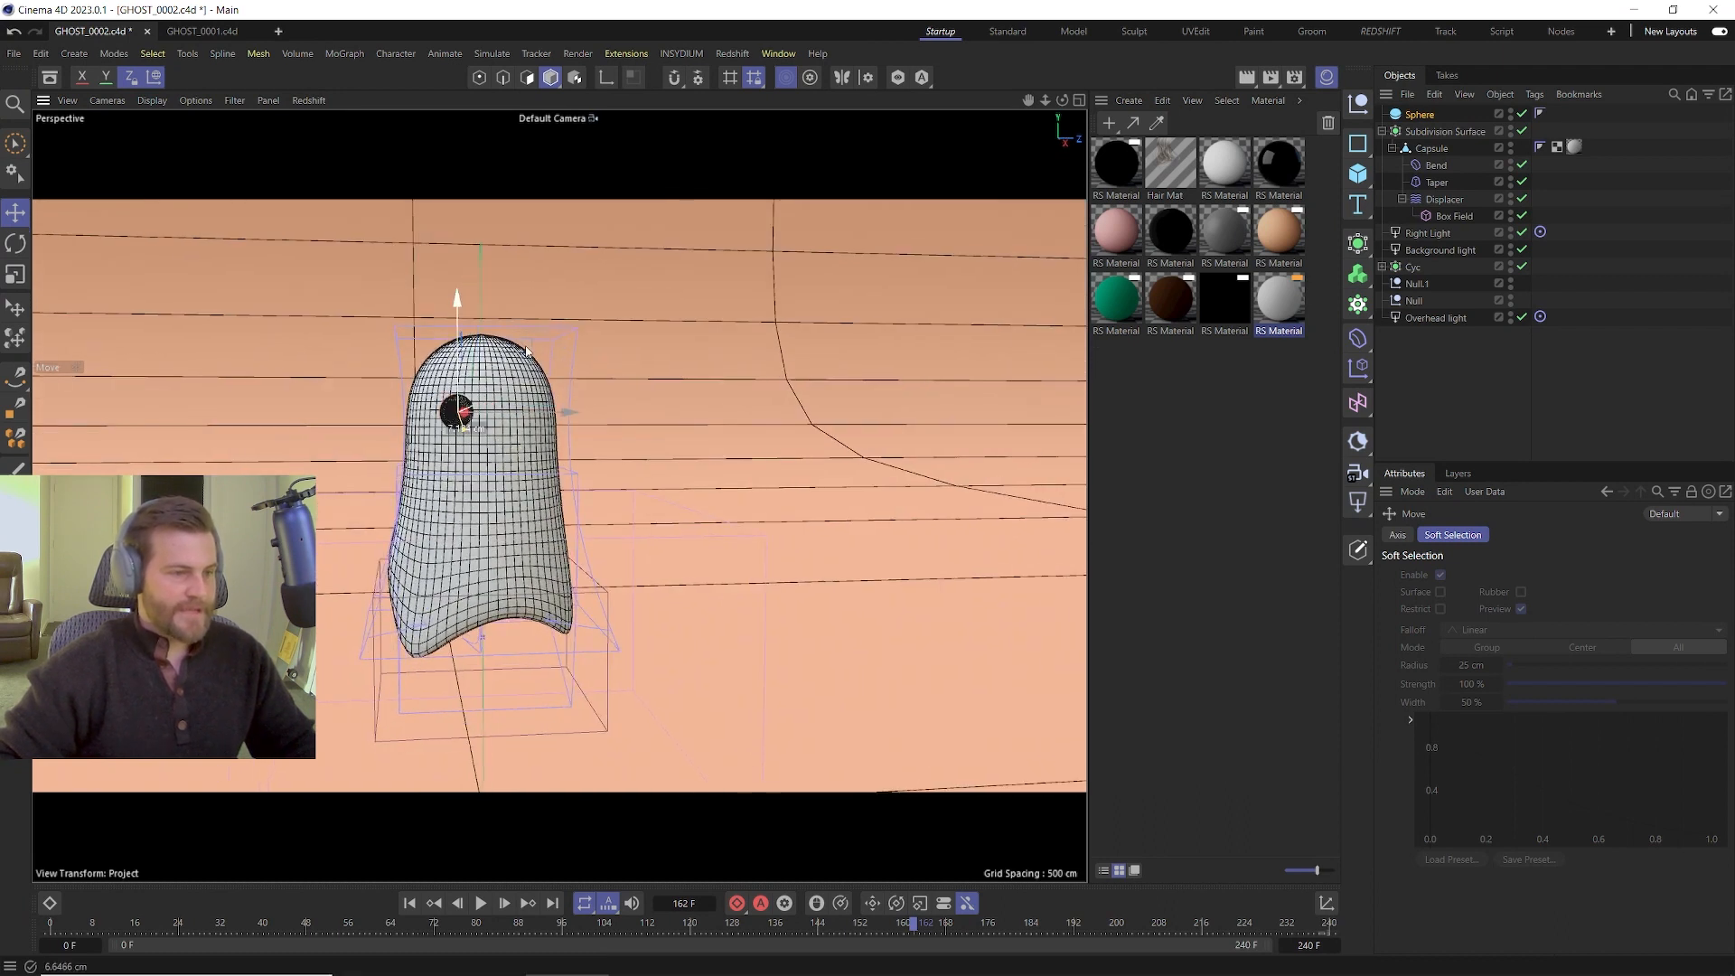
Duplicate the eye sphere sideways across the face as the second eye and reselect the original sphere.
{"action": "mouse_move", "coordinate": [522, 415]}
{"action": "left_mouse_down", "text": "ctrl"}
{"action": "mouse_move", "coordinate": [580, 408]}
{"action": "mouse_move", "coordinate": [479, 442]}
{"action": "mouse_move", "coordinate": [467, 404]}
{"action": "mouse_move", "coordinate": [504, 403]}
{"action": "left_mouse_up", "text": "ctrl"}
{"action": "scroll", "coordinate": [488, 441], "scroll_direction": "up", "scroll_amount": 2}
{"action": "left_click", "coordinate": [438, 403]}
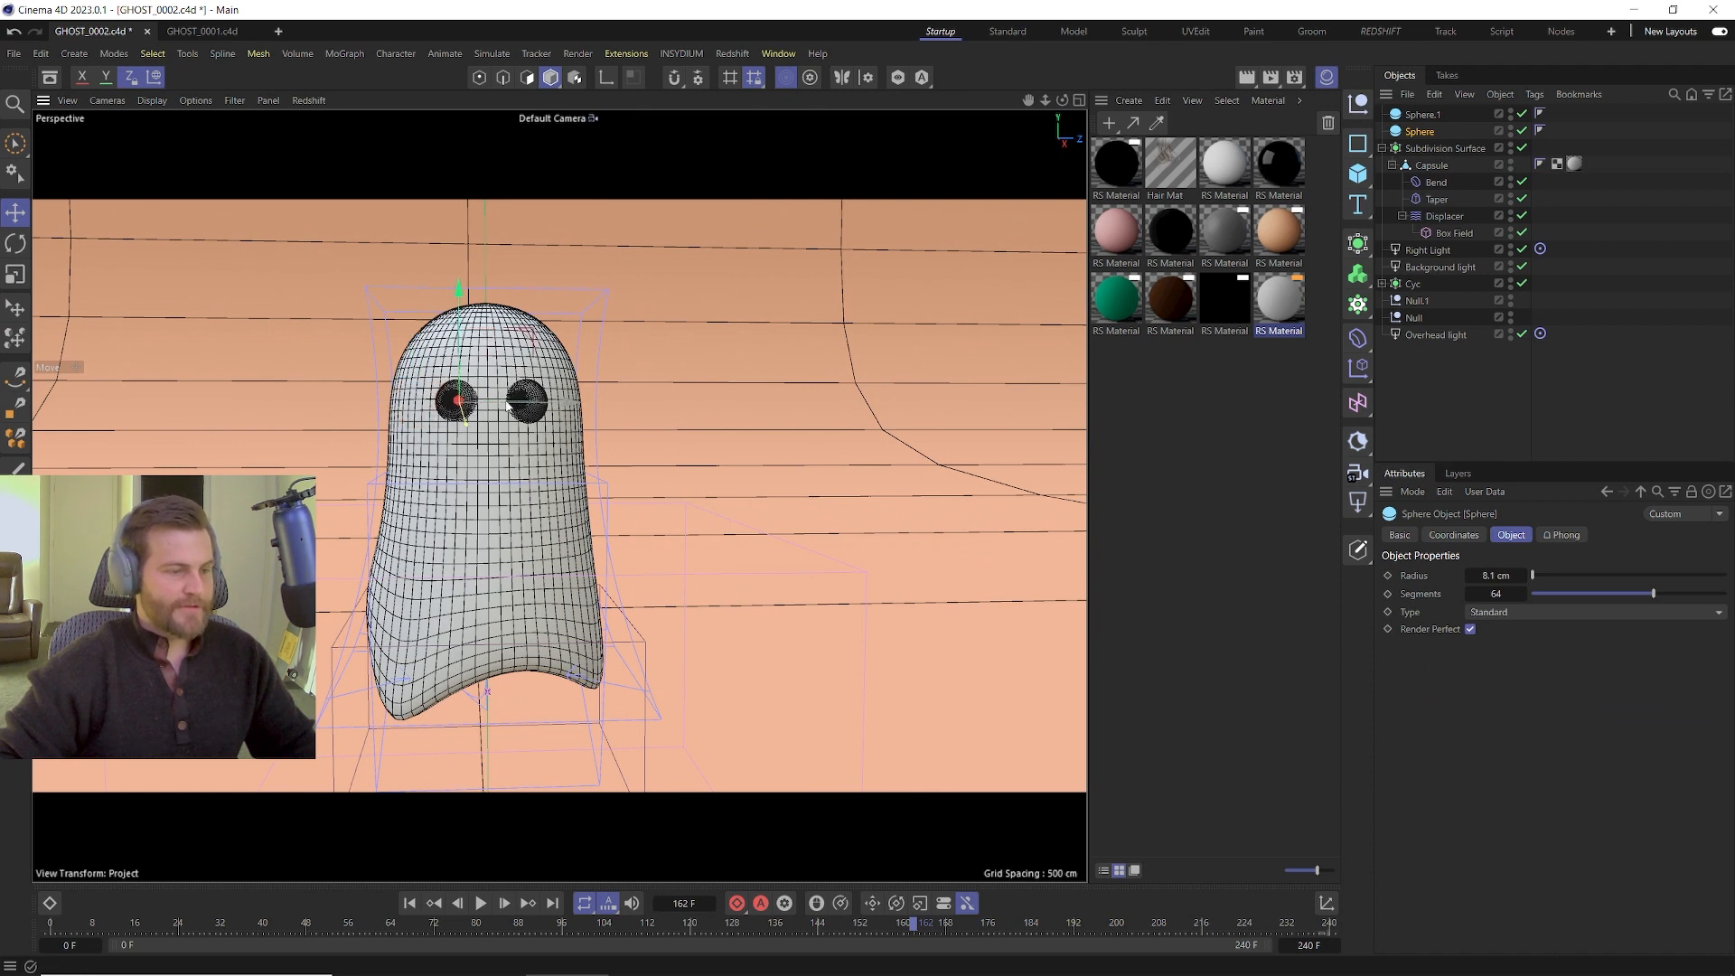
{"action": "key", "text": "t"}
{"action": "key", "text": "ctrl+z"}
{"action": "key", "text": "ctrl+z"}
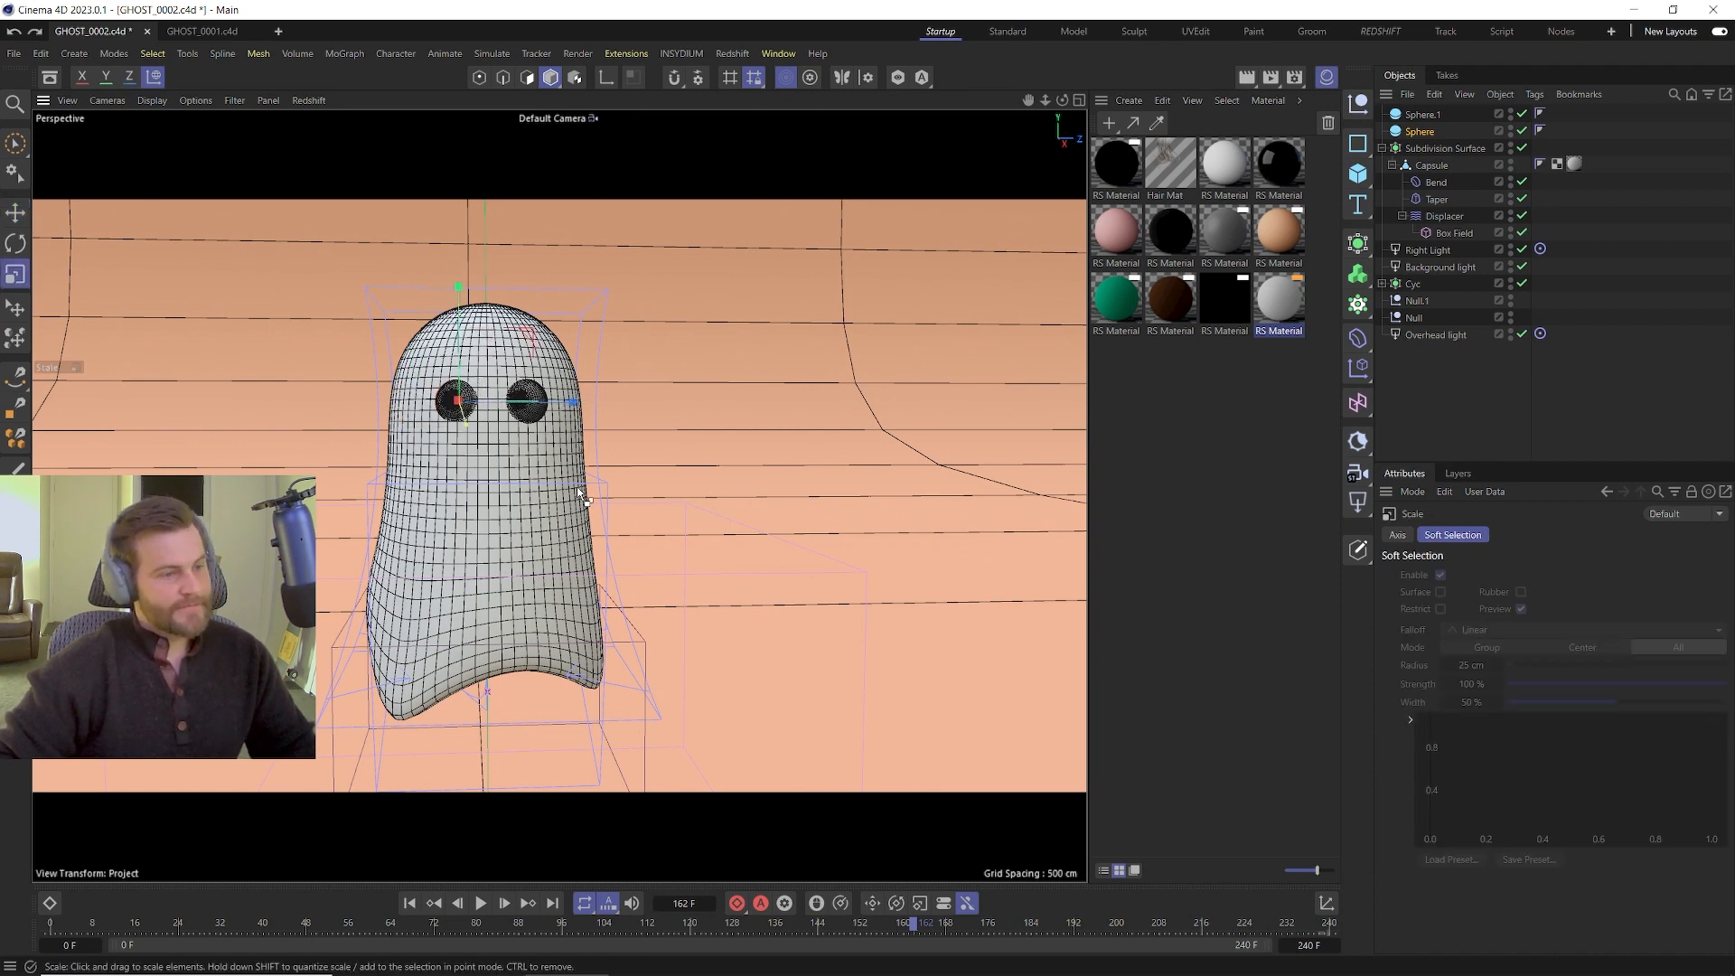
Adjust the horizontal spacing of the two eye spheres so they sit evenly on the ghost's face.
{"action": "key", "text": "e"}
{"action": "left_click_drag", "start_coordinate": [511, 404], "coordinate": [517, 404]}
{"action": "left_click_drag", "start_coordinate": [515, 456], "coordinate": [594, 409], "text": "alt"}
{"action": "left_click", "coordinate": [524, 393]}
{"action": "mouse_move", "coordinate": [445, 431]}
{"action": "left_mouse_down", "text": "alt"}
{"action": "mouse_move", "coordinate": [542, 441]}
{"action": "mouse_move", "coordinate": [444, 446]}
{"action": "left_mouse_up", "text": "alt"}
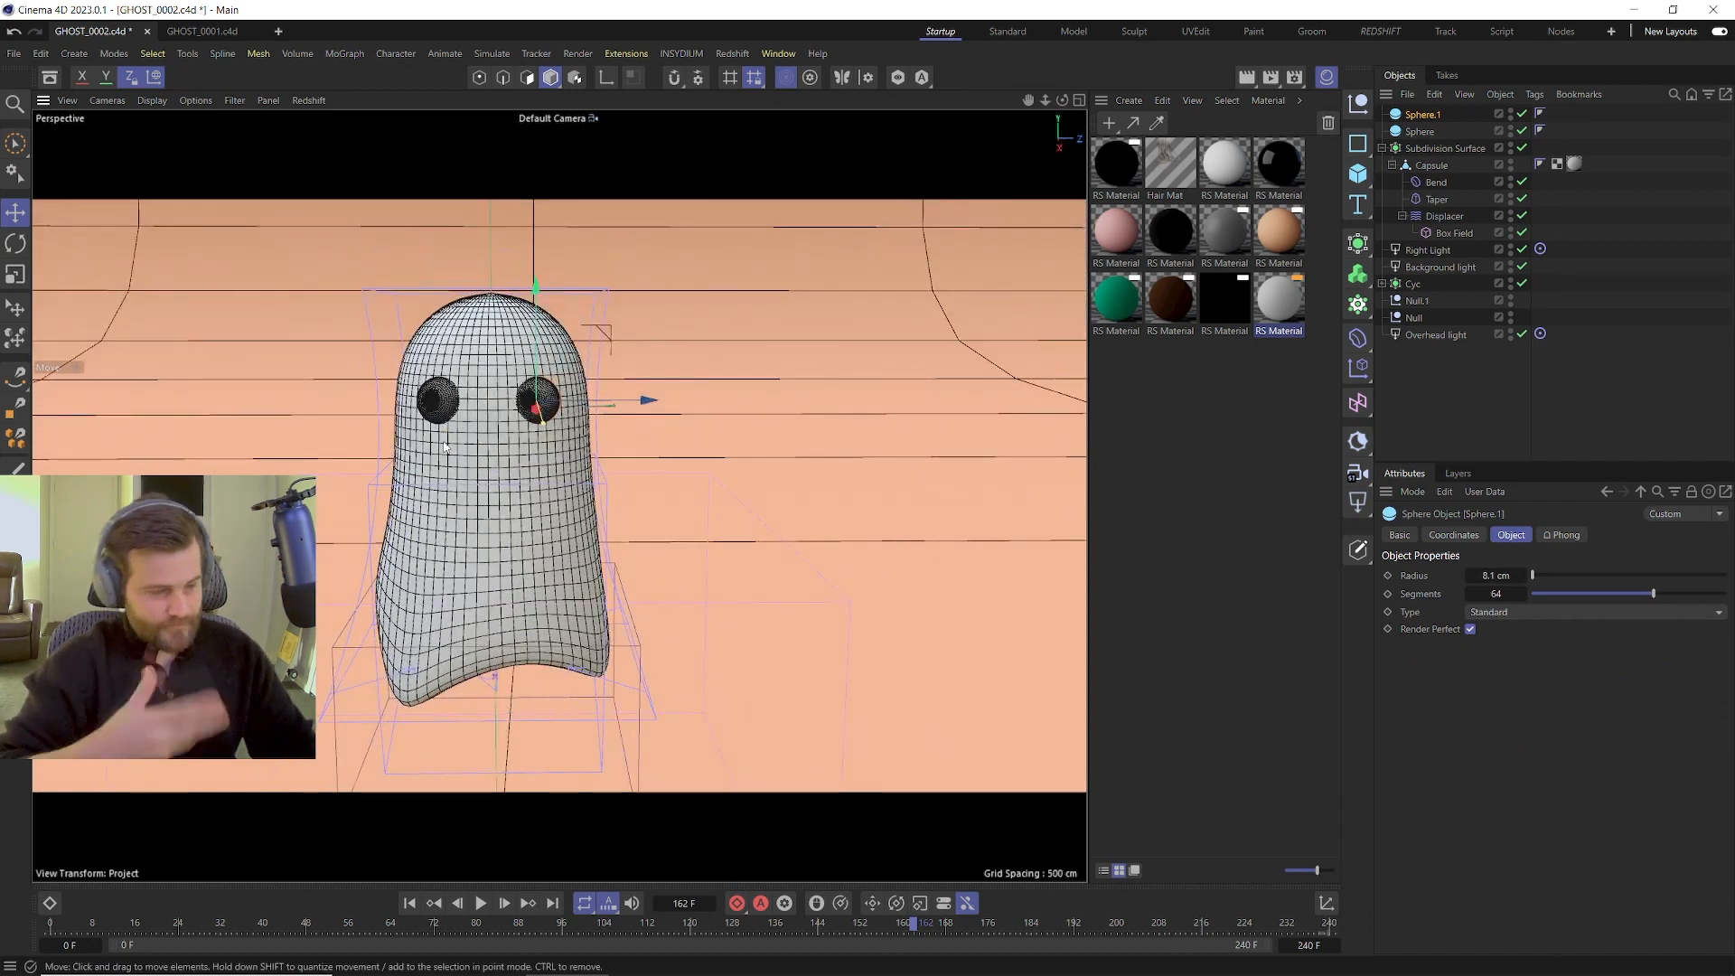
{"action": "left_click", "coordinate": [445, 395]}
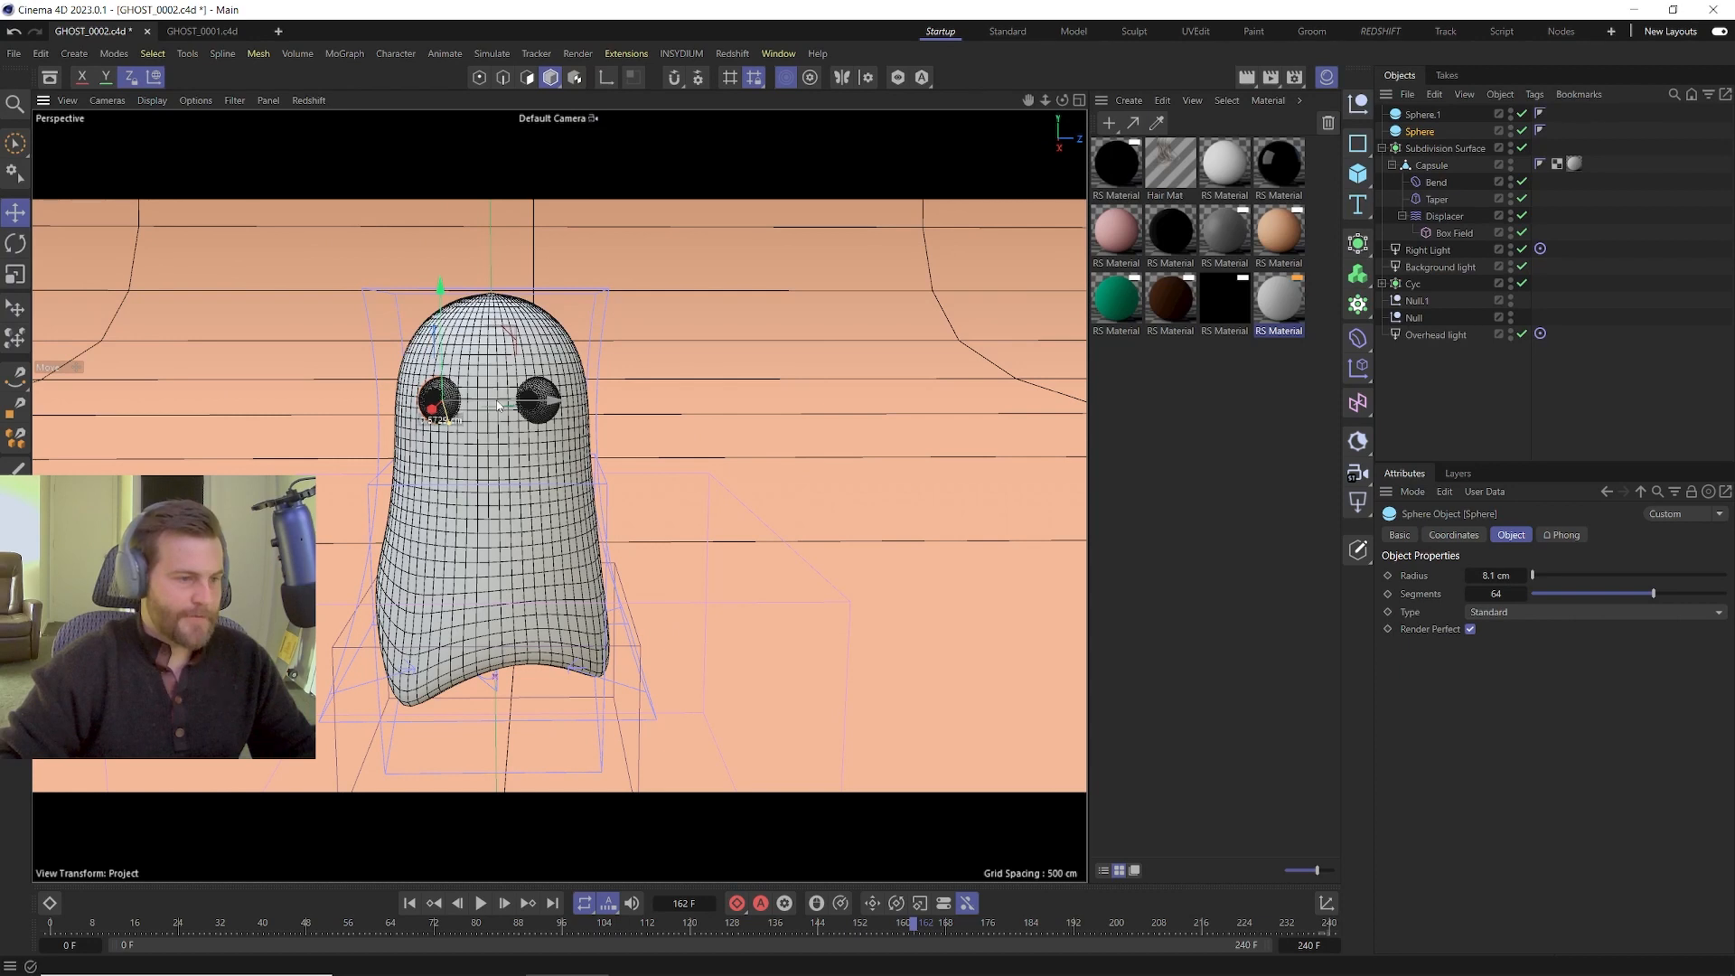
{"action": "left_click", "coordinate": [542, 392]}
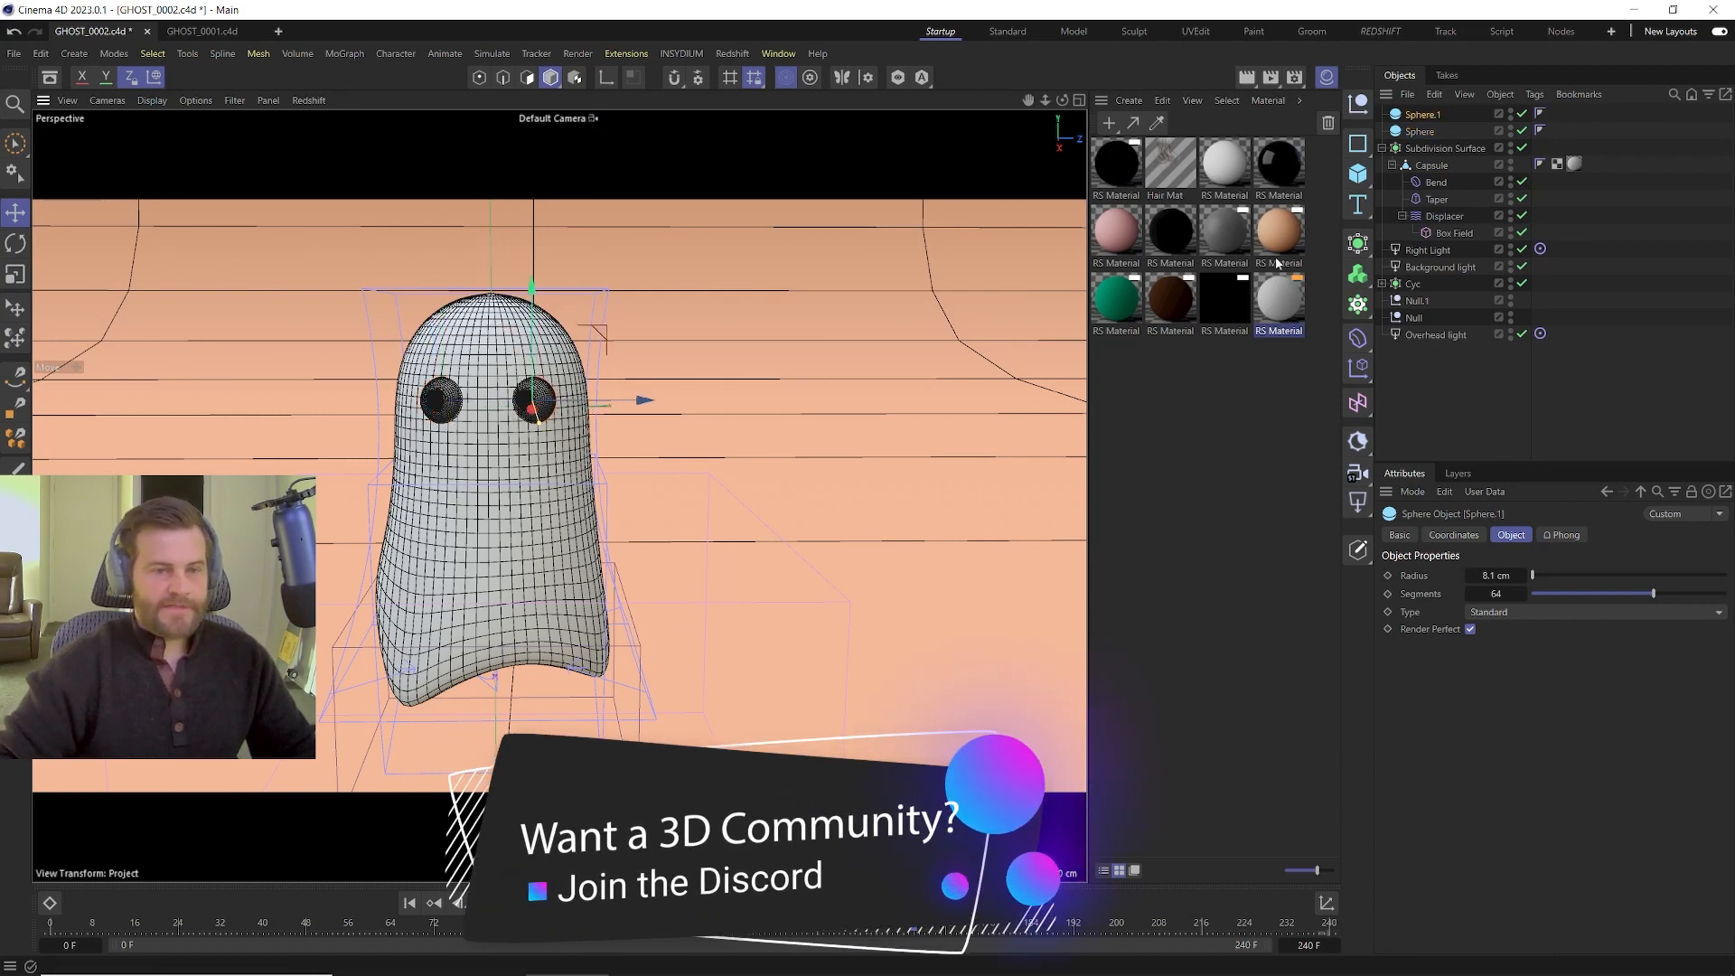
Create a Redshift Standard material and set its base color to black.
{"action": "left_click", "coordinate": [1129, 99]}
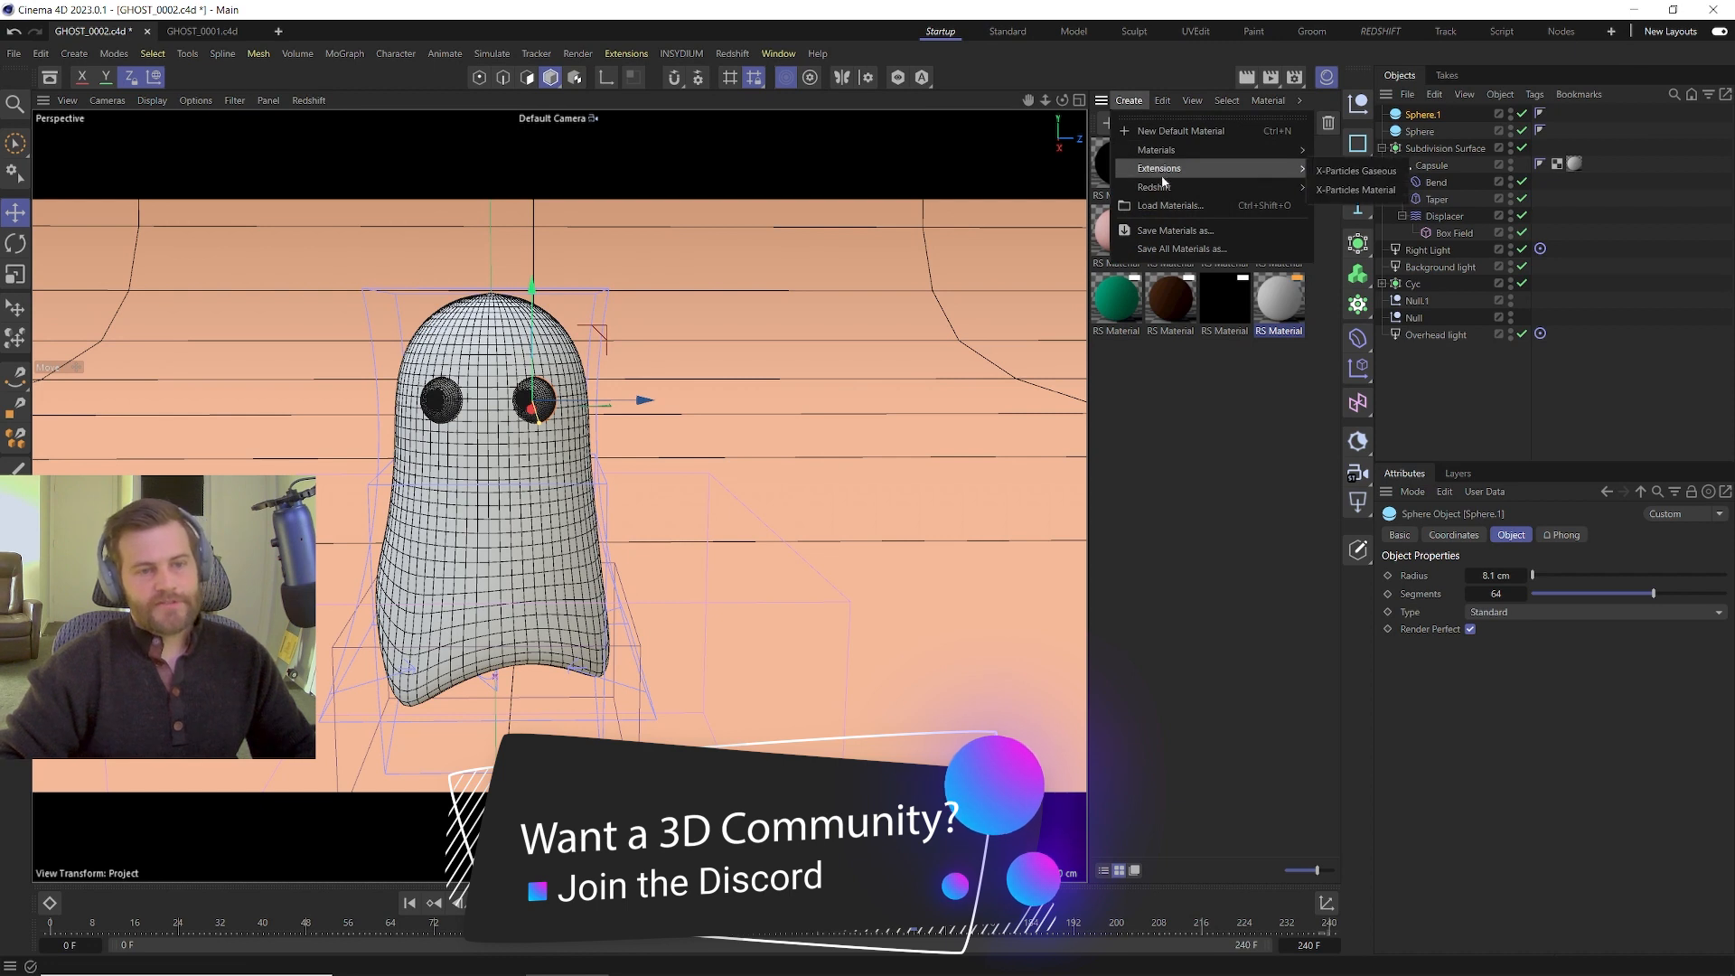
{"action": "mouse_move", "coordinate": [1277, 190]}
{"action": "mouse_move", "coordinate": [1340, 188]}
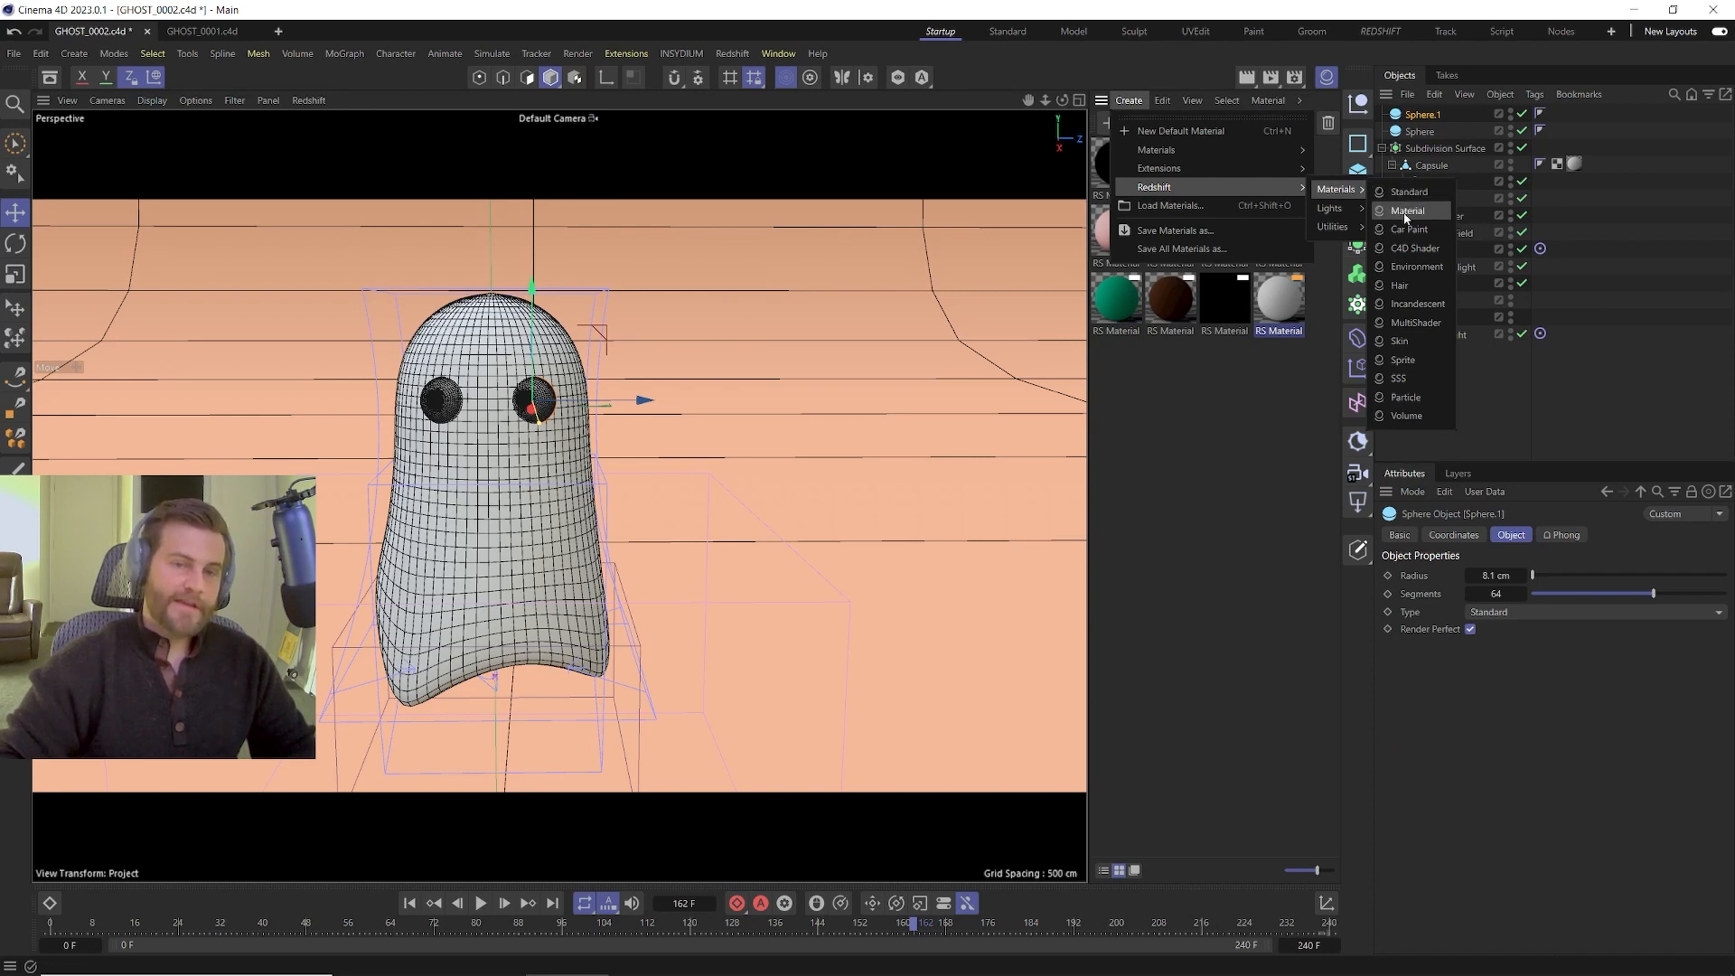
{"action": "left_click", "coordinate": [1401, 193]}
{"action": "double_click", "coordinate": [1119, 174]}
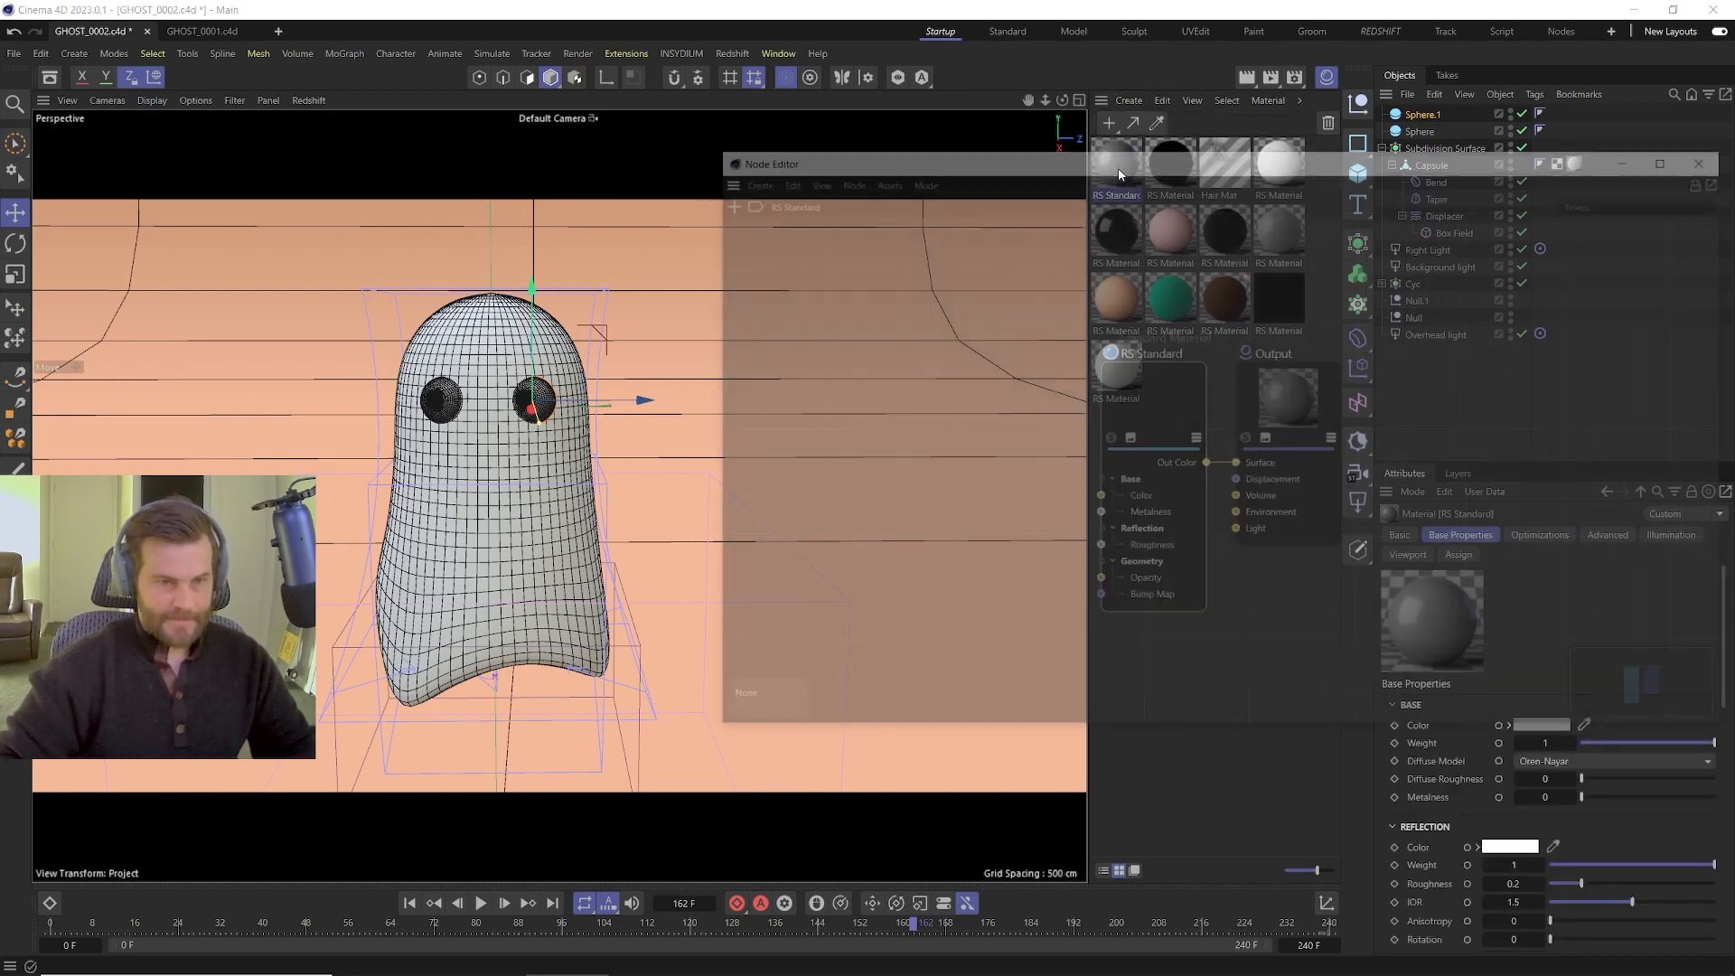
{"action": "left_click", "coordinate": [1552, 726]}
{"action": "left_click_drag", "start_coordinate": [1396, 862], "coordinate": [1372, 924]}
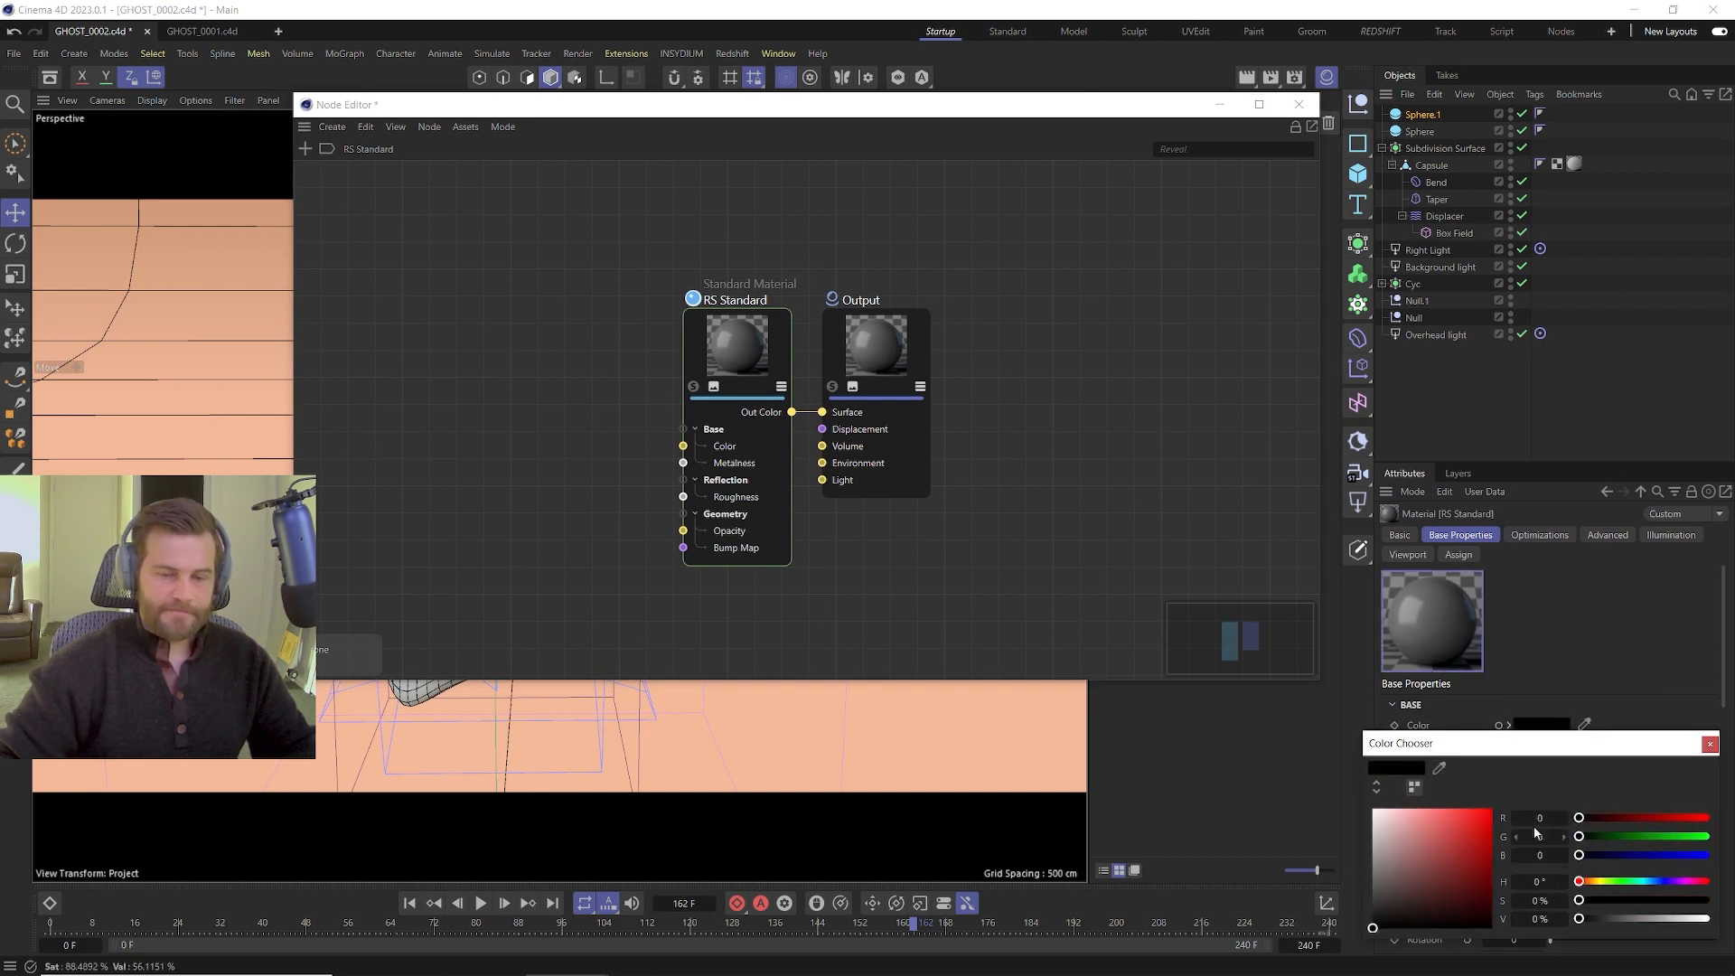
{"action": "left_click", "coordinate": [1708, 744]}
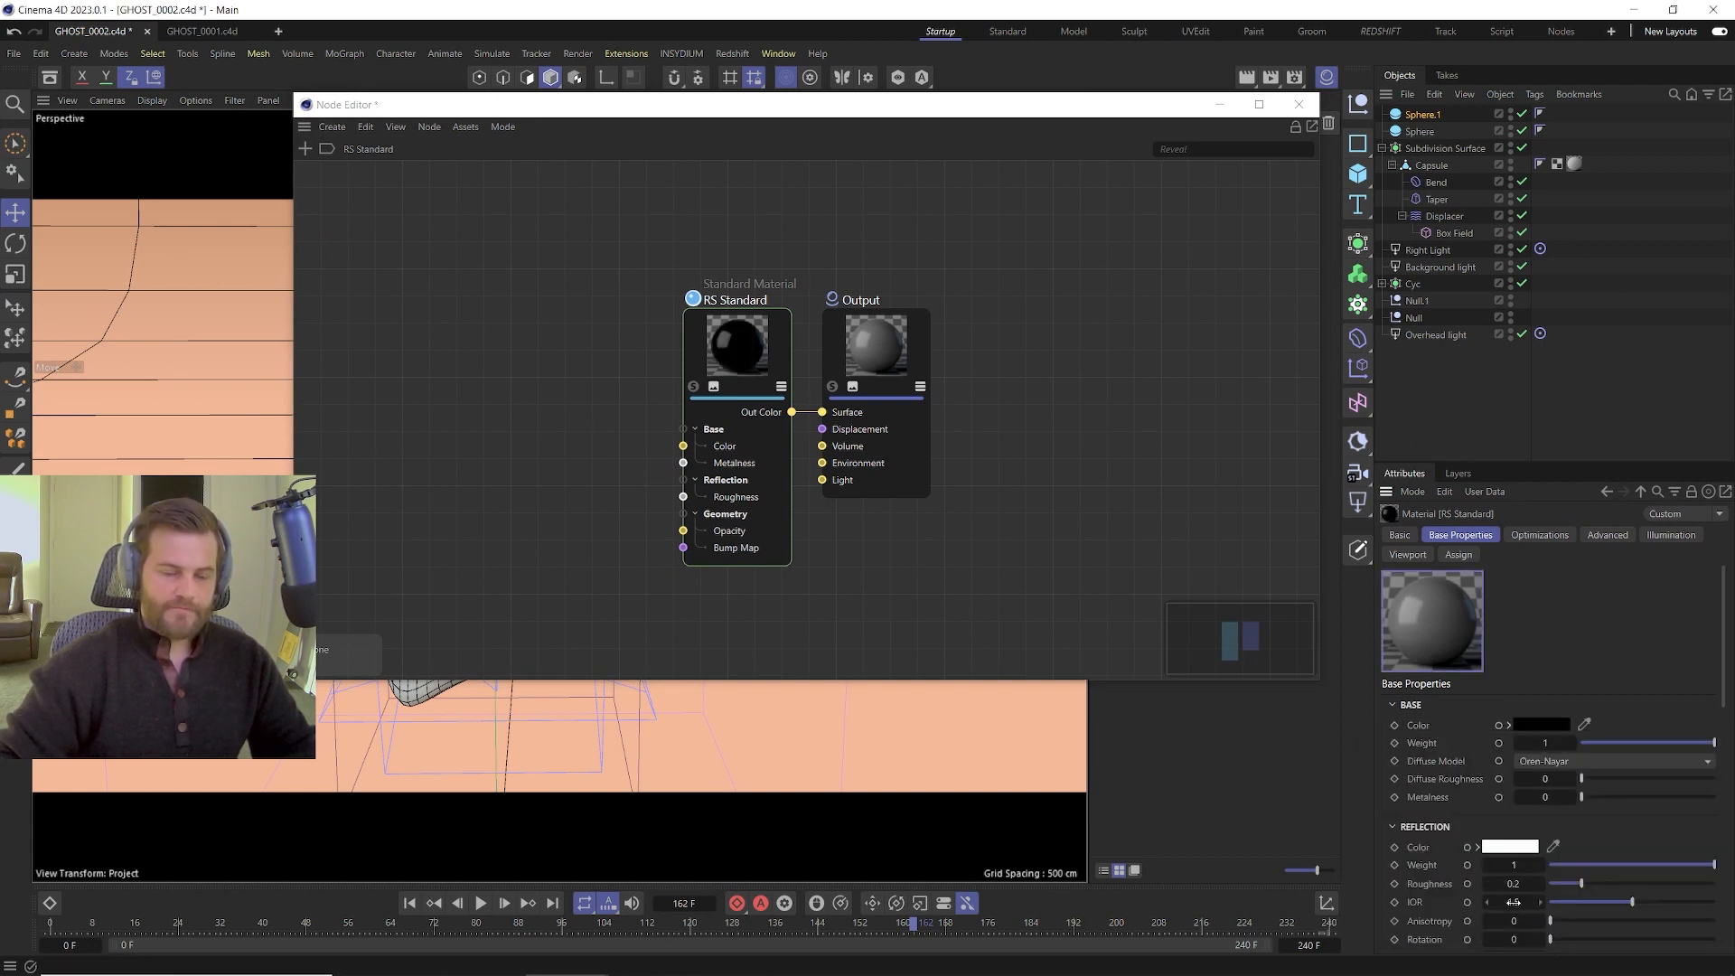
Set the black material's reflection IOR to 1.8 and close the Node Editor.
{"action": "type", "text": "1.8"}
{"action": "key", "text": "Return"}
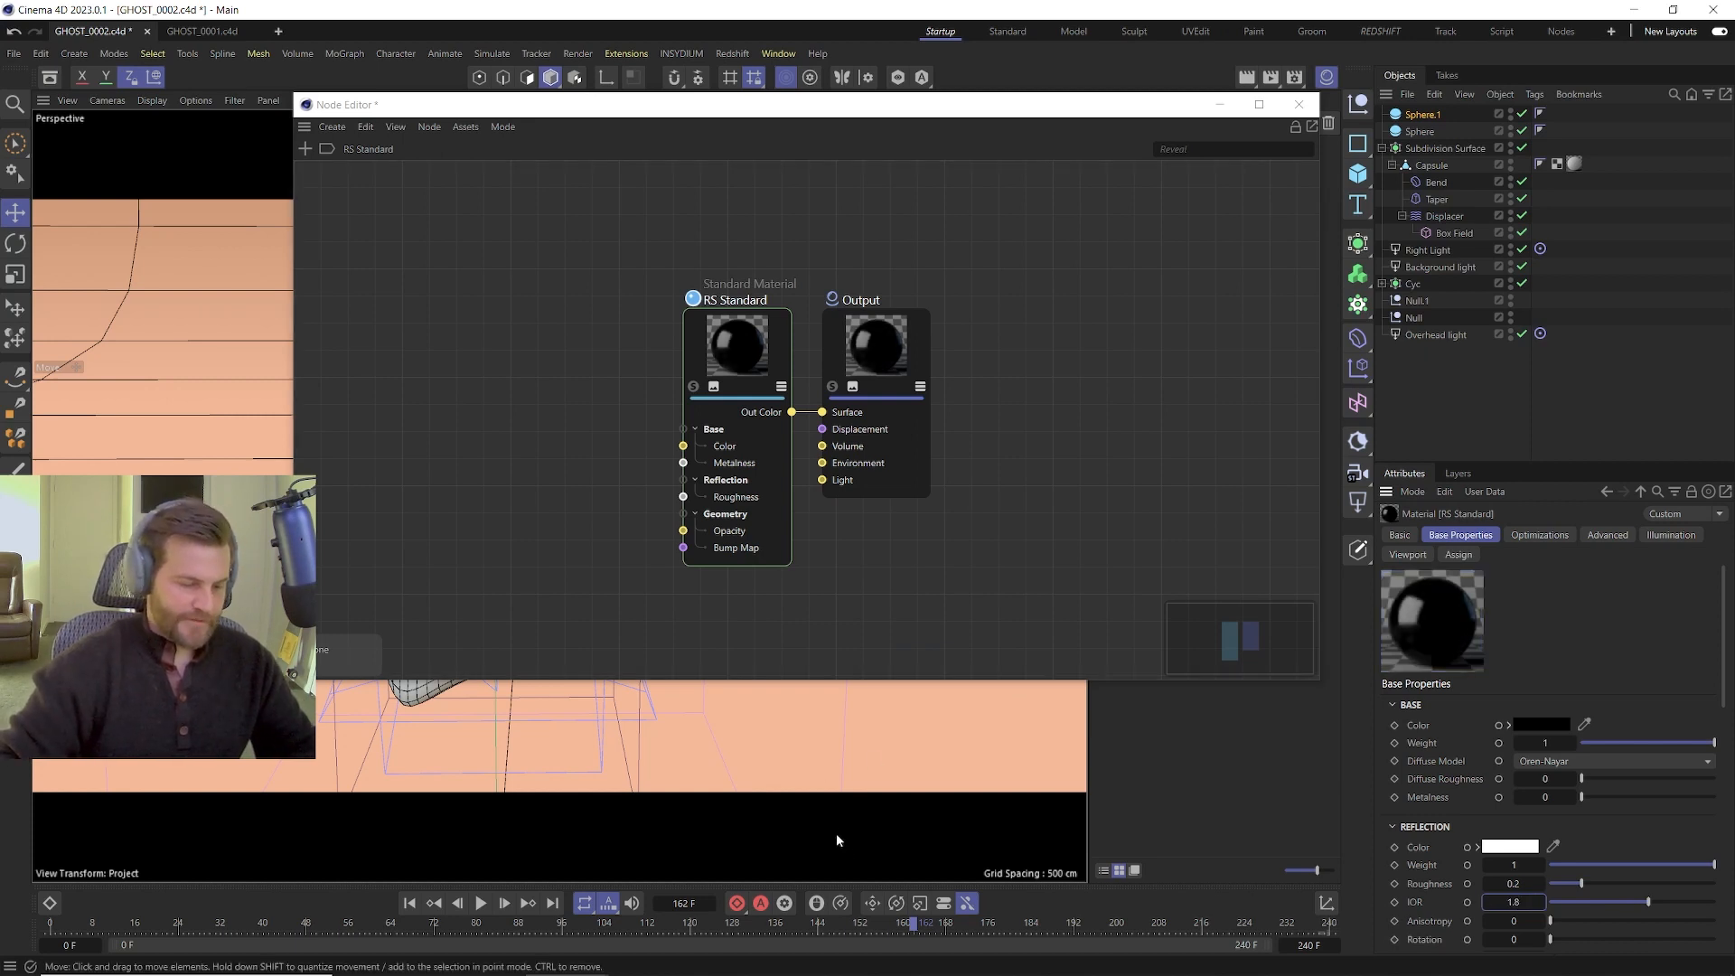
{"action": "left_click", "coordinate": [1298, 104]}
{"action": "key", "text": "Delete"}
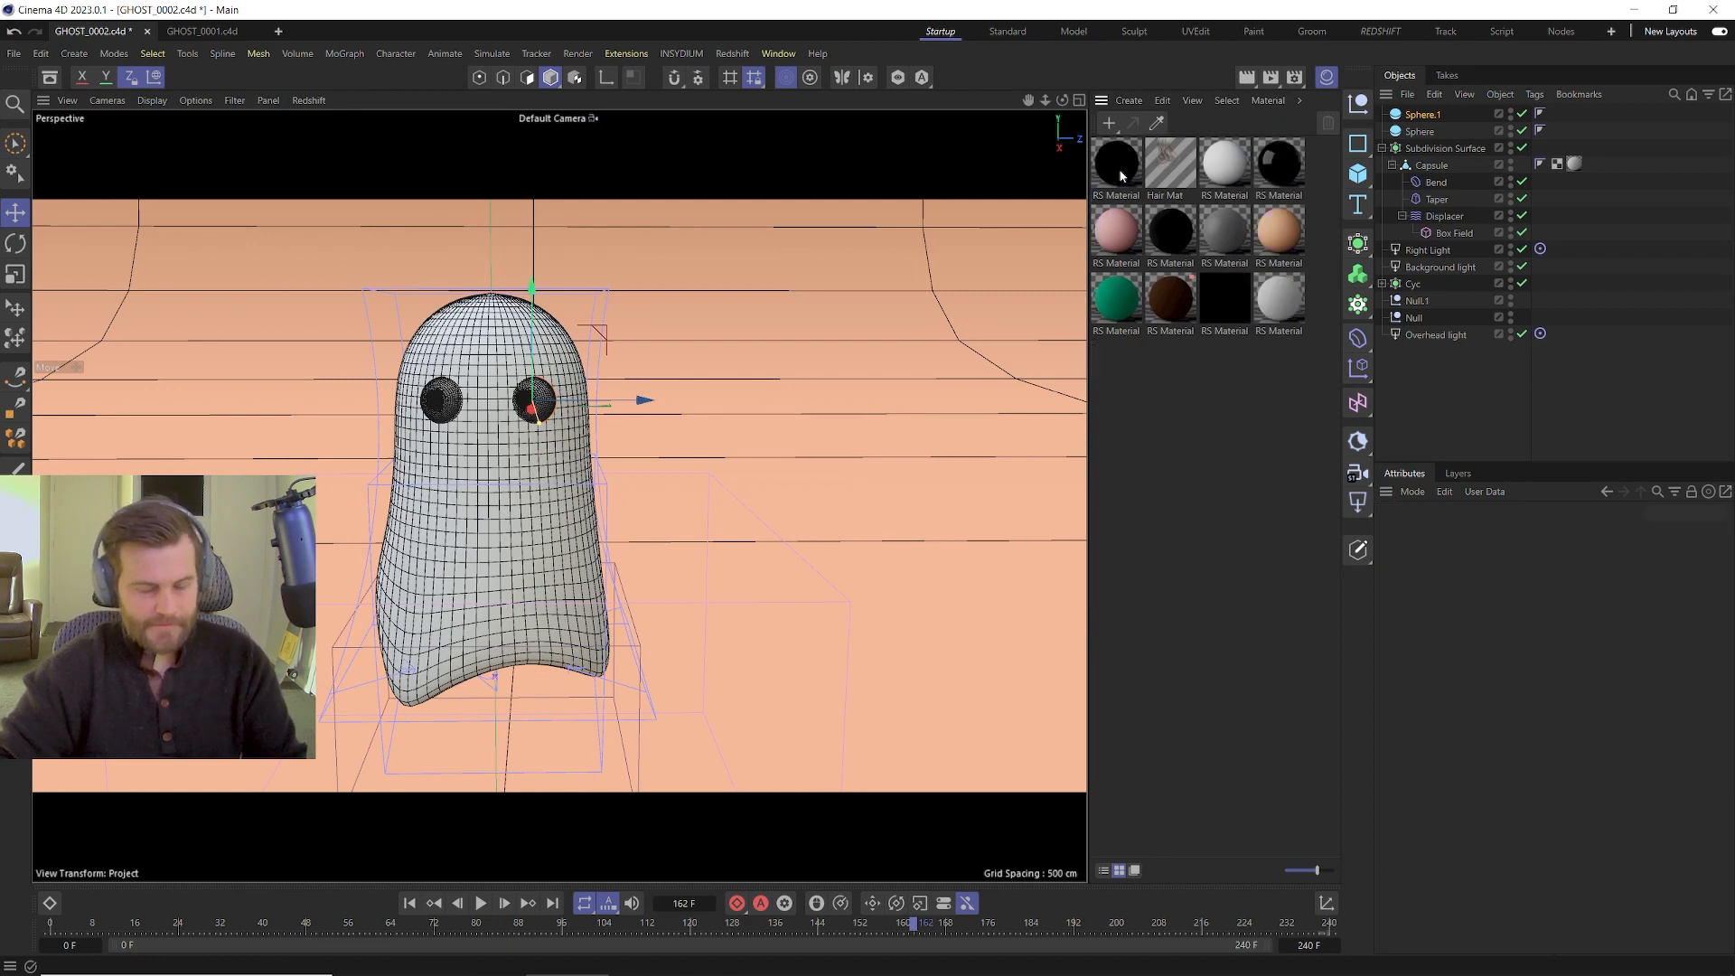
Rename the two eye spheres "eye r" and "eye l" to match their sides of the face.
{"action": "left_click", "coordinate": [1415, 115]}
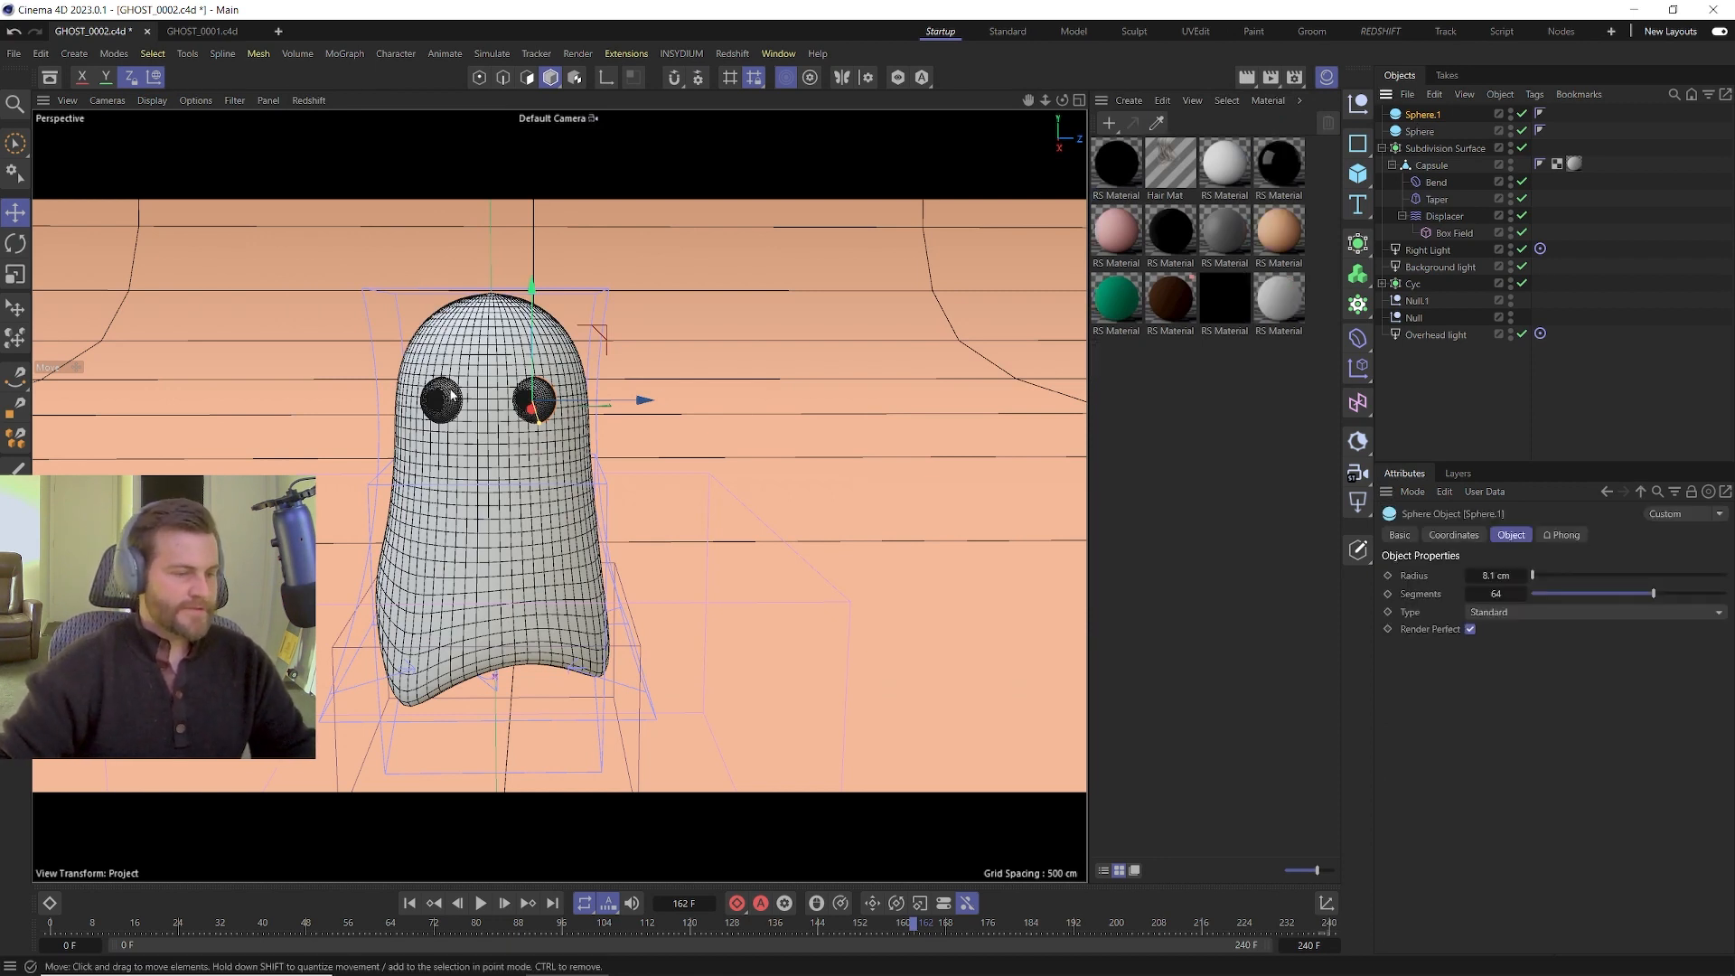
{"action": "left_click", "coordinate": [1423, 131]}
{"action": "double_click", "coordinate": [1423, 132]}
{"action": "type", "text": "eye"}
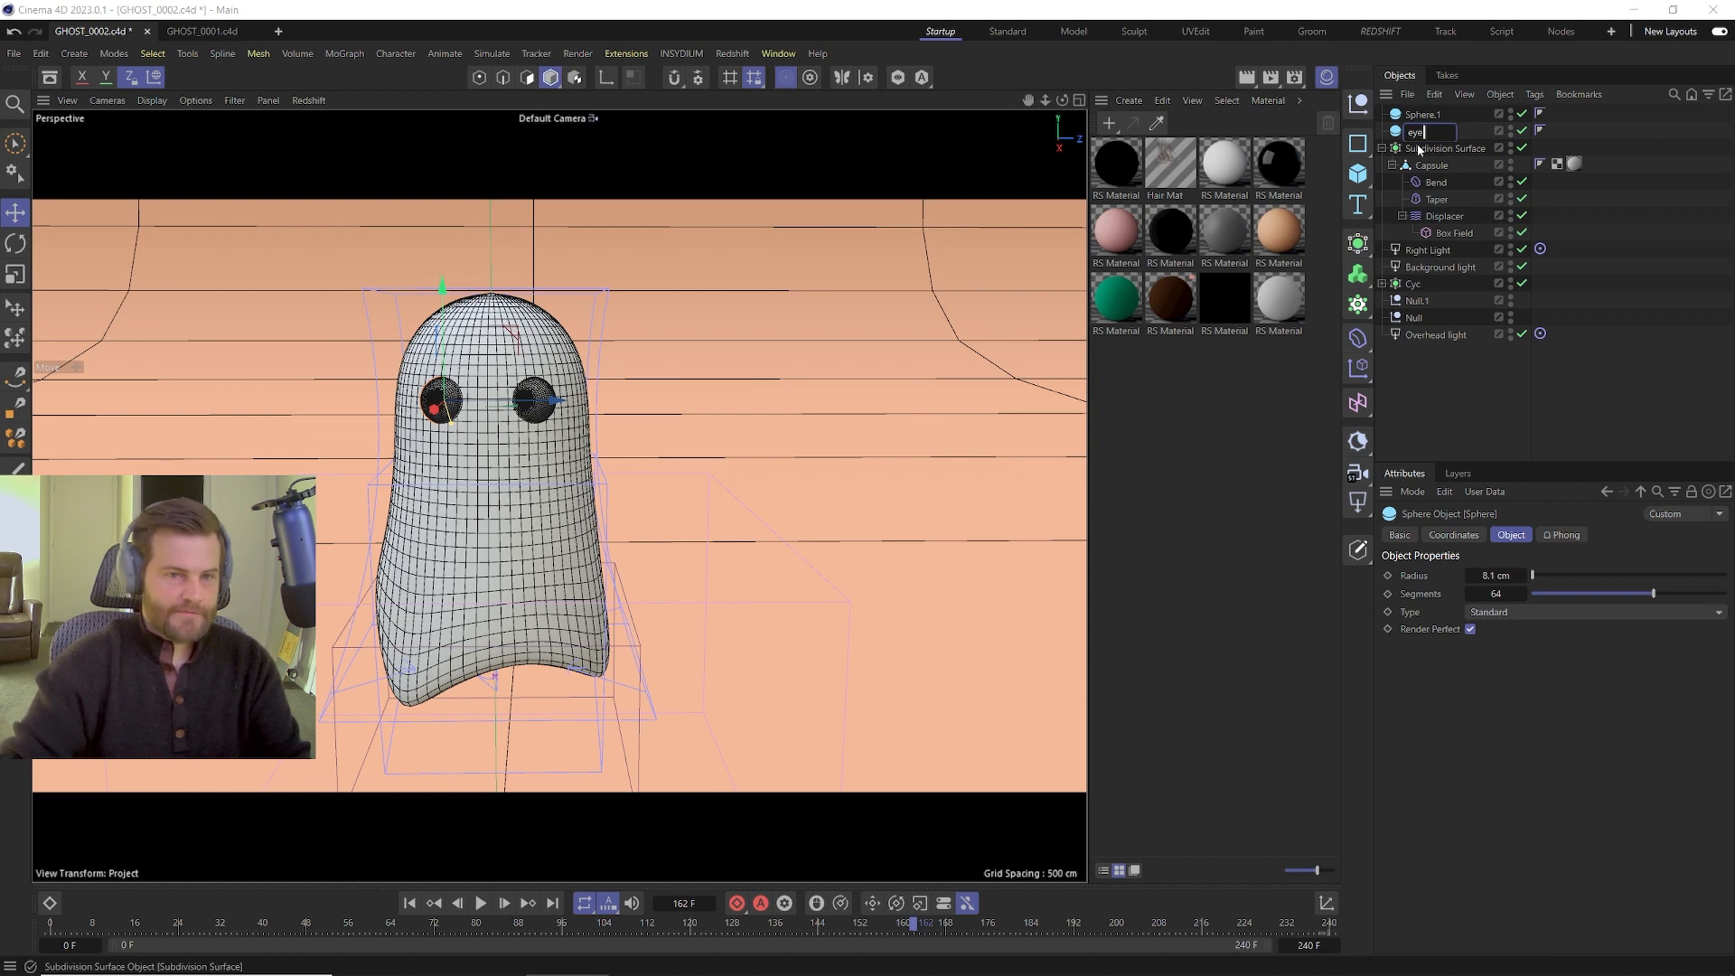
{"action": "type", "text": "r"}
{"action": "left_click", "coordinate": [1424, 115]}
{"action": "double_click", "coordinate": [1425, 116]}
{"action": "type", "text": "eye"}
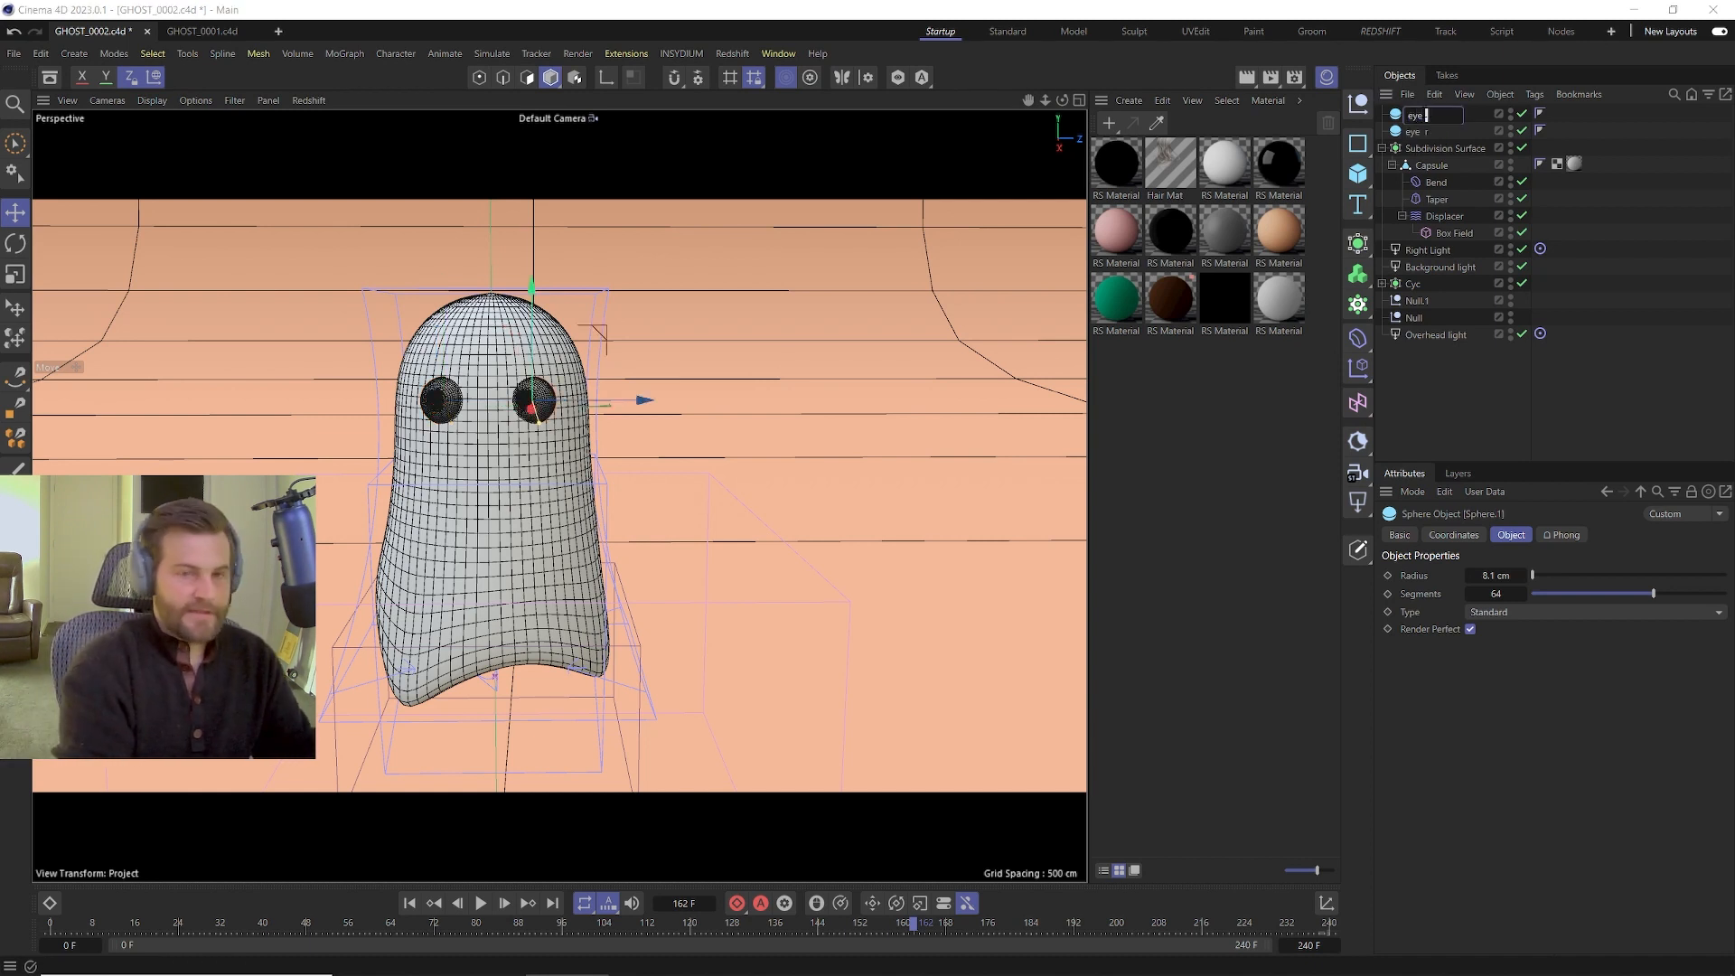
{"action": "type", "text": " l"}
{"action": "left_click", "coordinate": [1460, 370]}
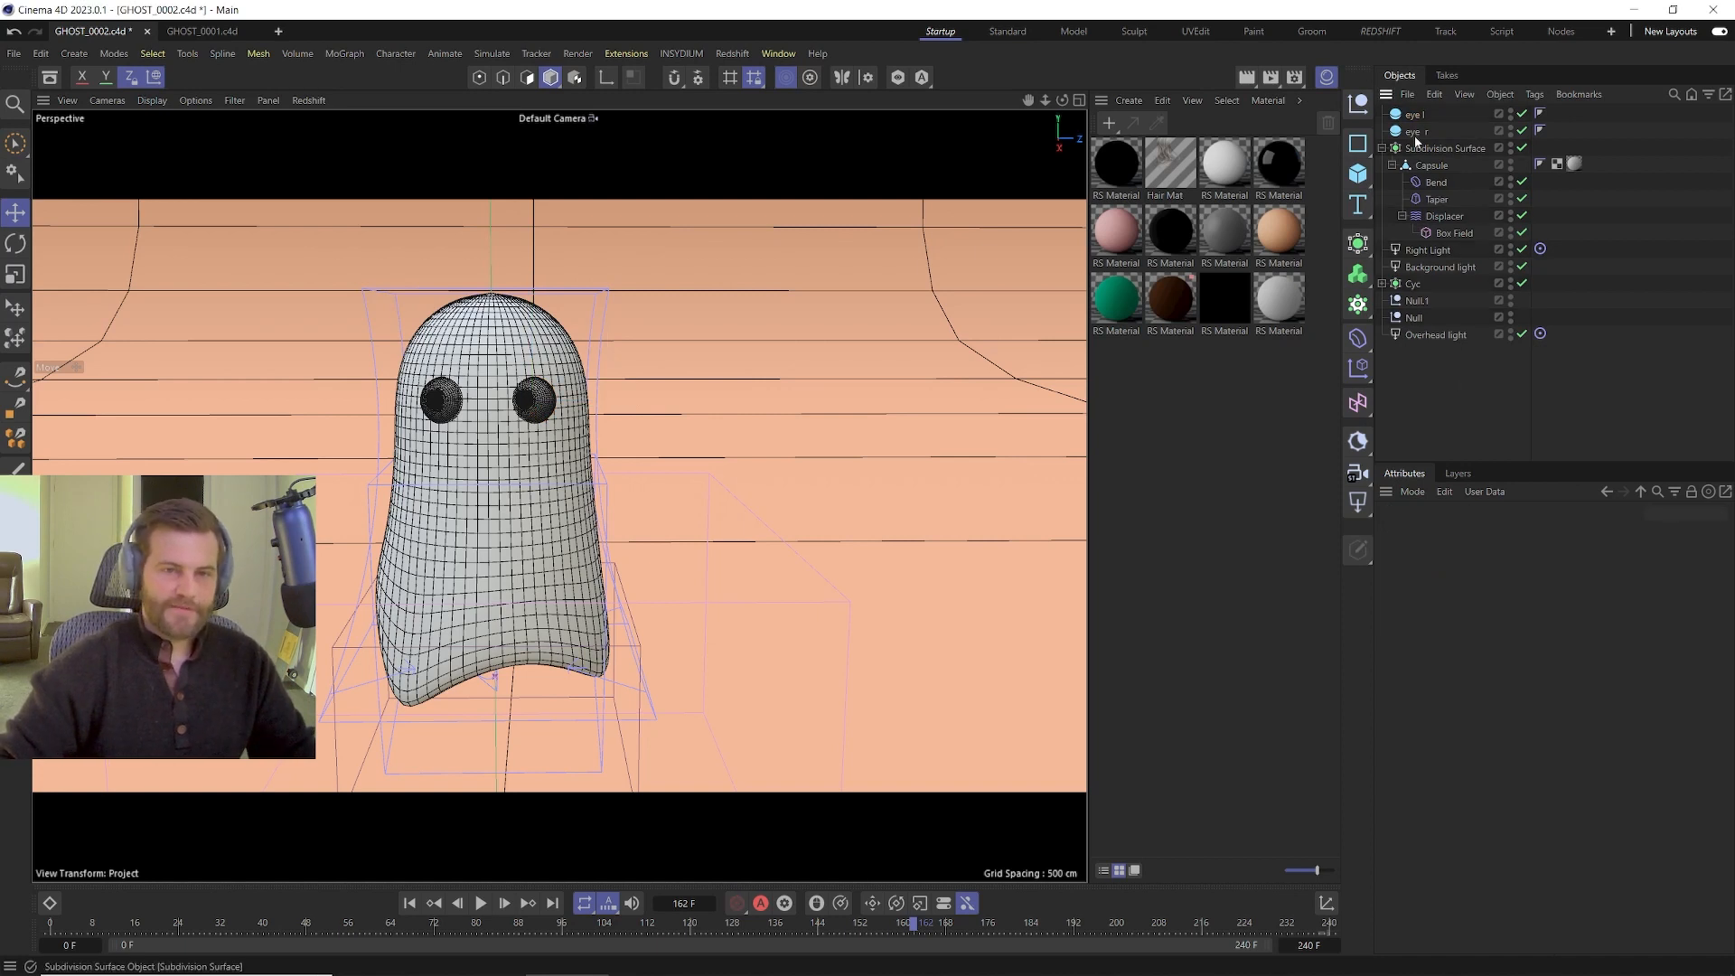
Duplicate the eye l sphere straight down the face and rename the copy "l cheek".
{"action": "left_click", "coordinate": [1398, 114]}
{"action": "left_click_drag", "start_coordinate": [534, 298], "coordinate": [530, 355]}
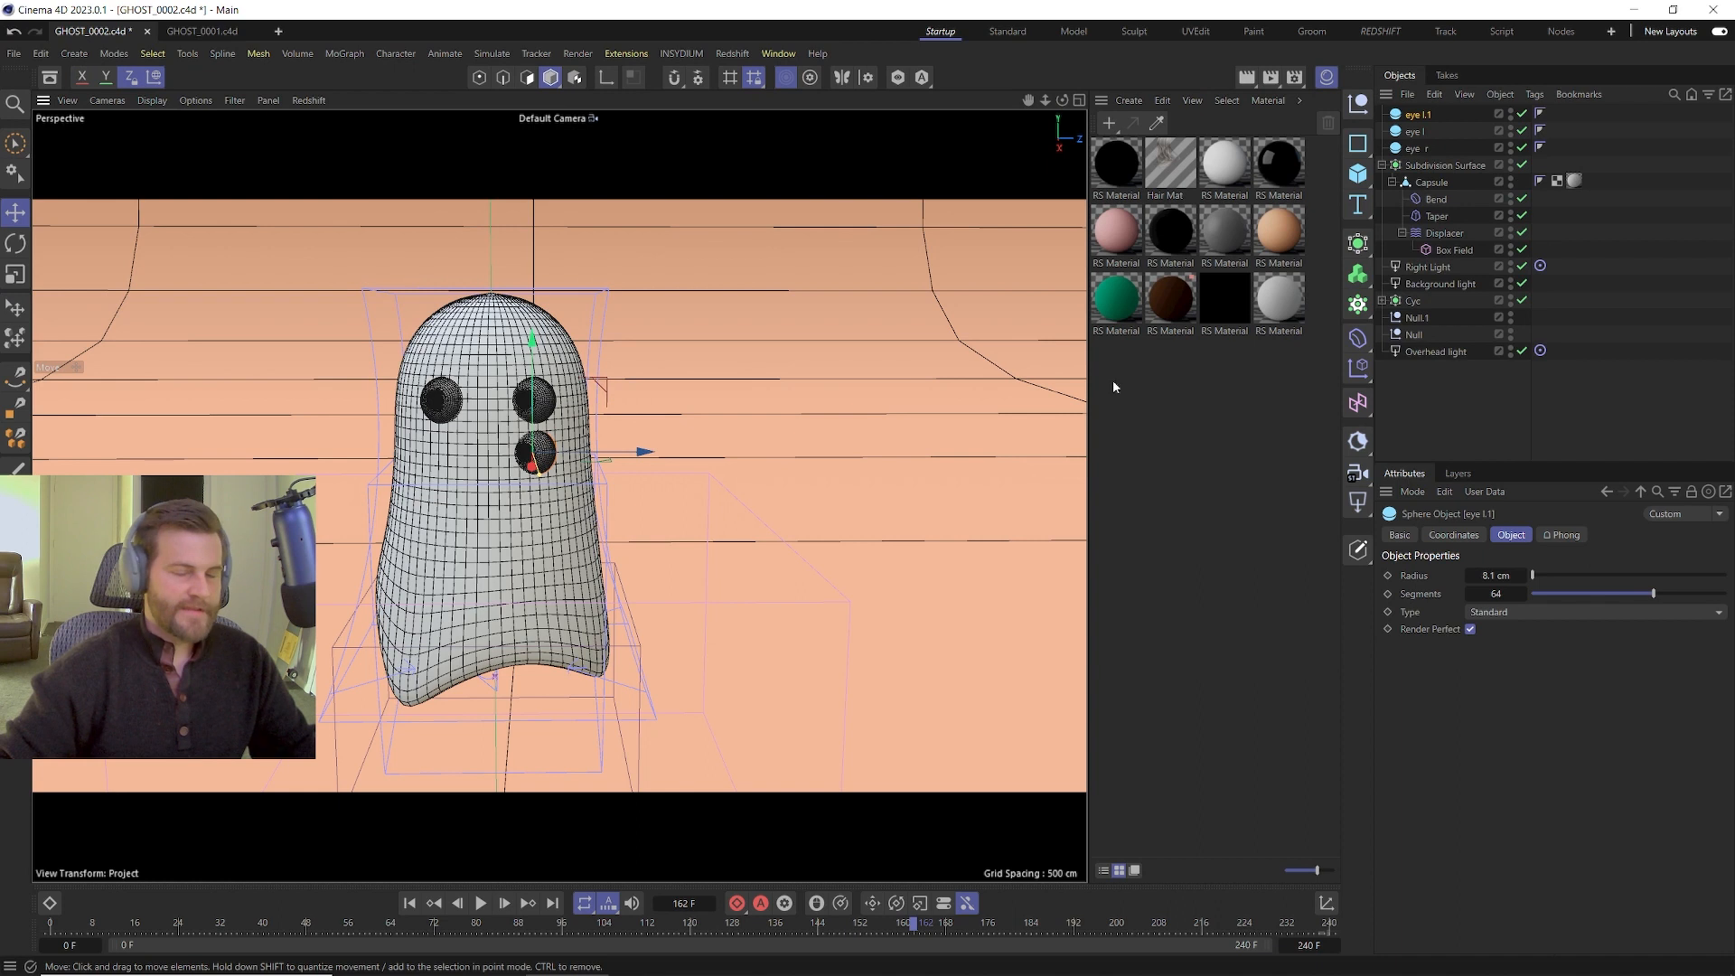
{"action": "double_click", "coordinate": [1412, 115]}
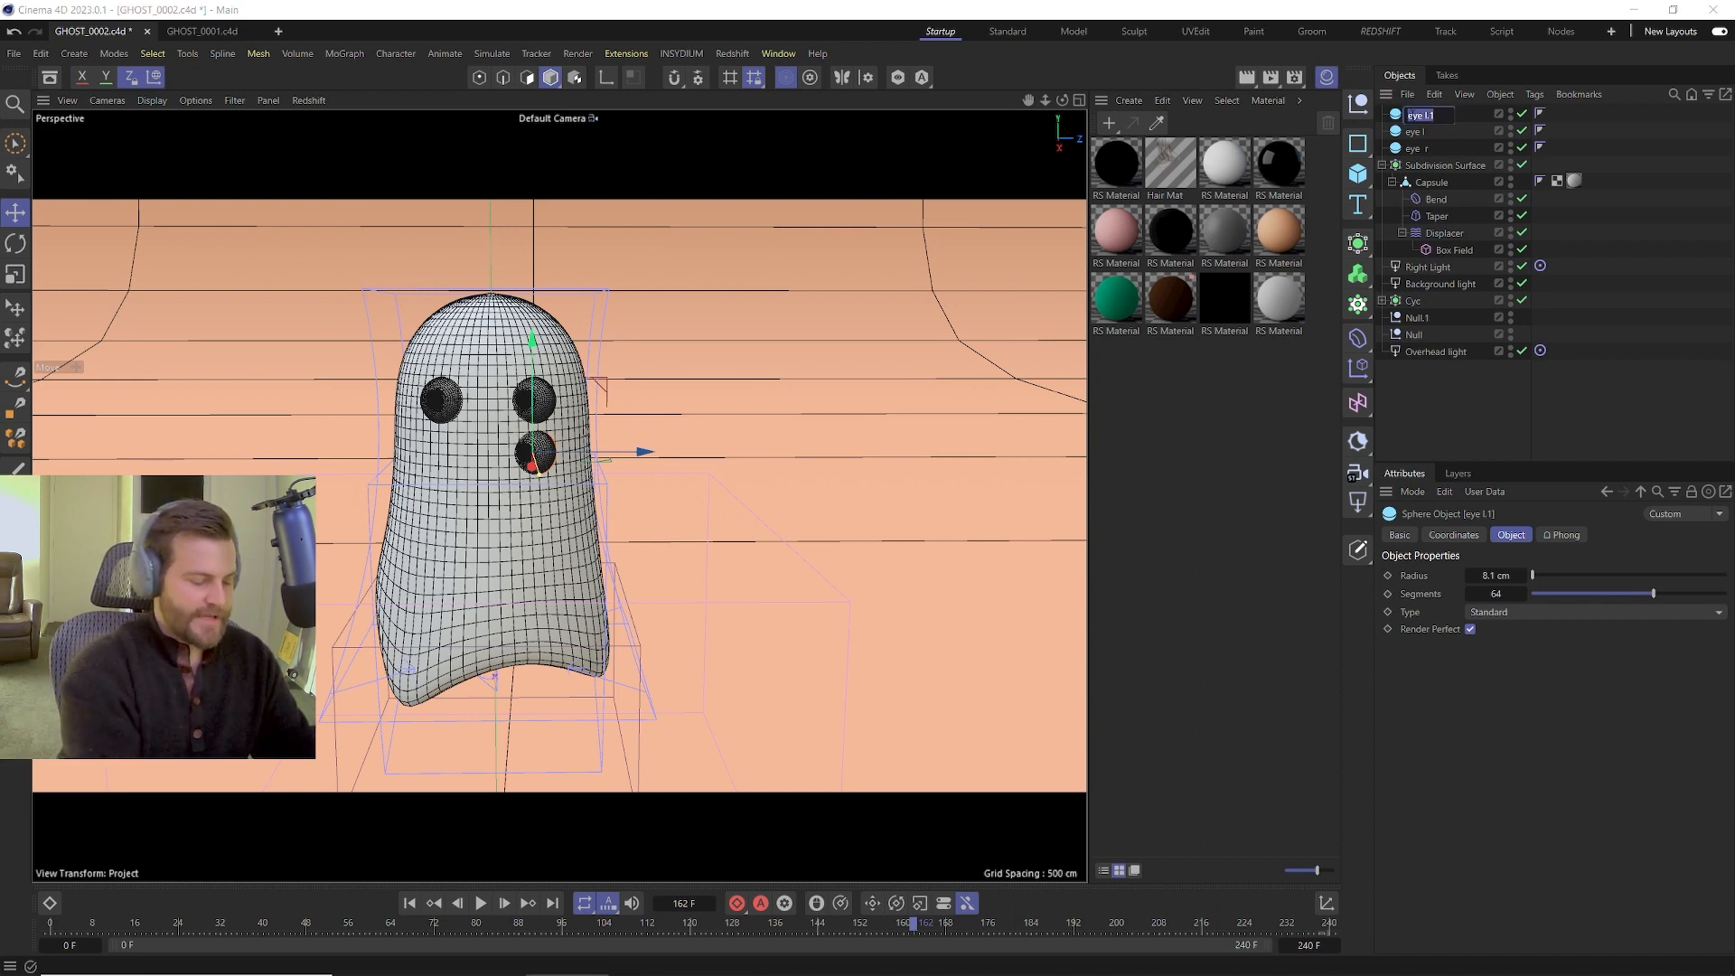
{"action": "type", "text": "l chee"}
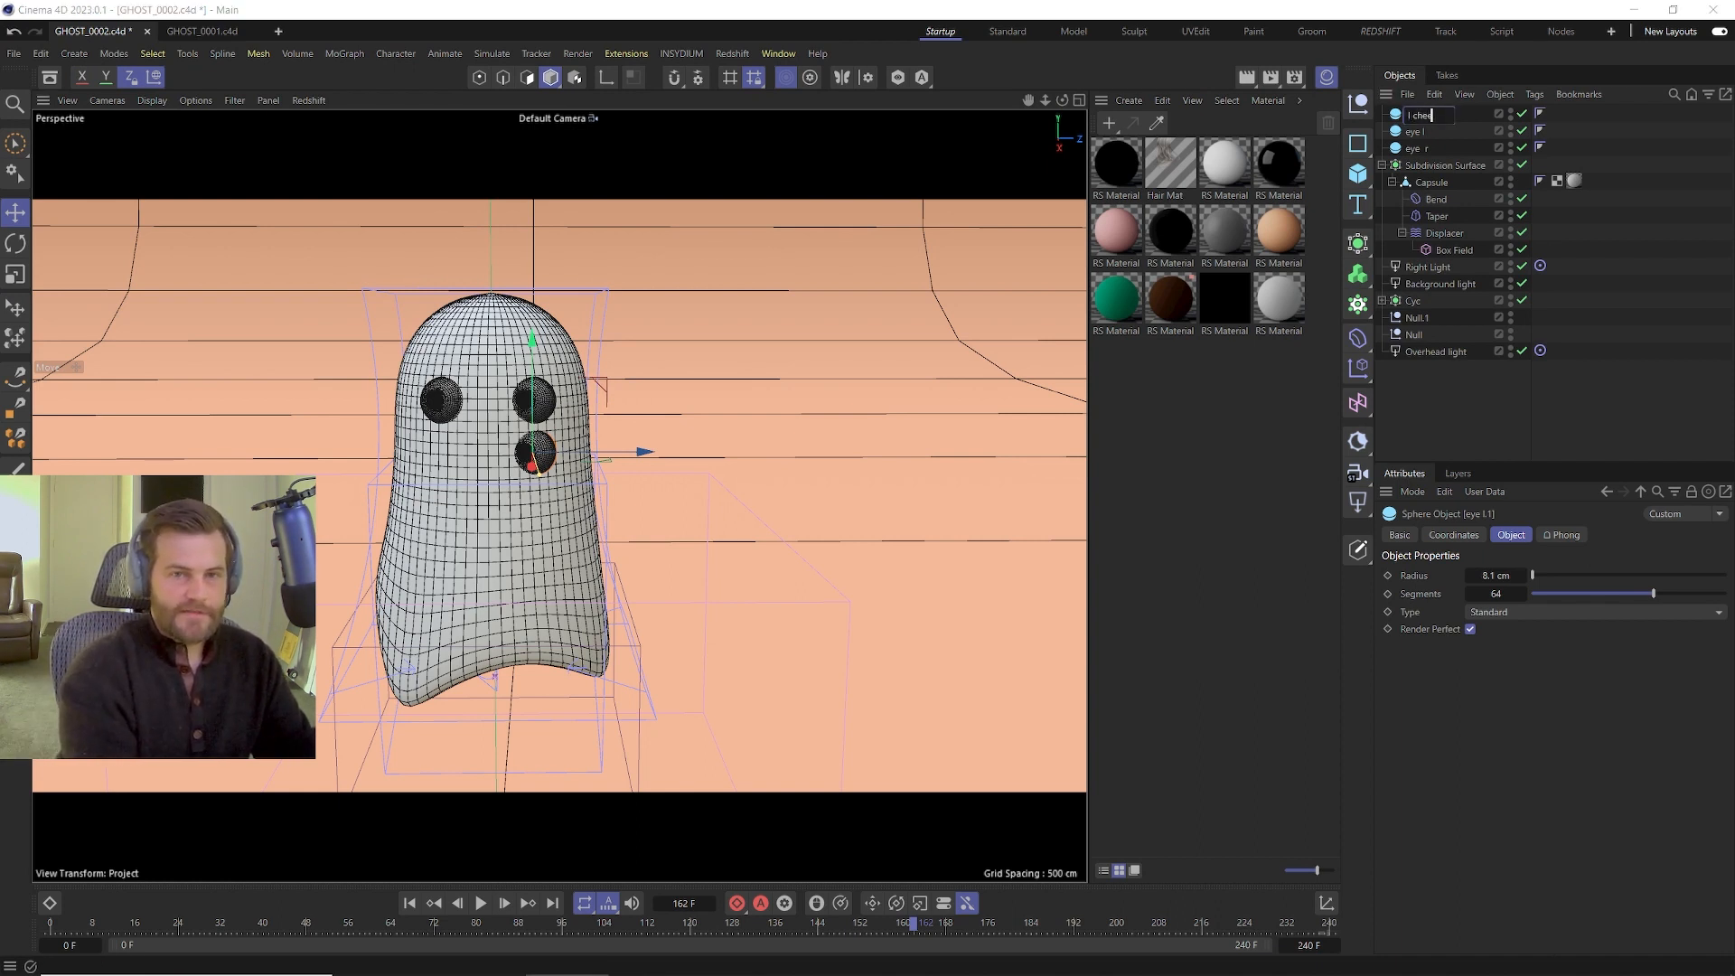
{"action": "type", "text": "k"}
{"action": "key", "text": "Return"}
Make the l cheek sphere editable and move it lower on the face beneath the left eye.
{"action": "left_click", "coordinate": [1406, 115]}
{"action": "key", "text": "c"}
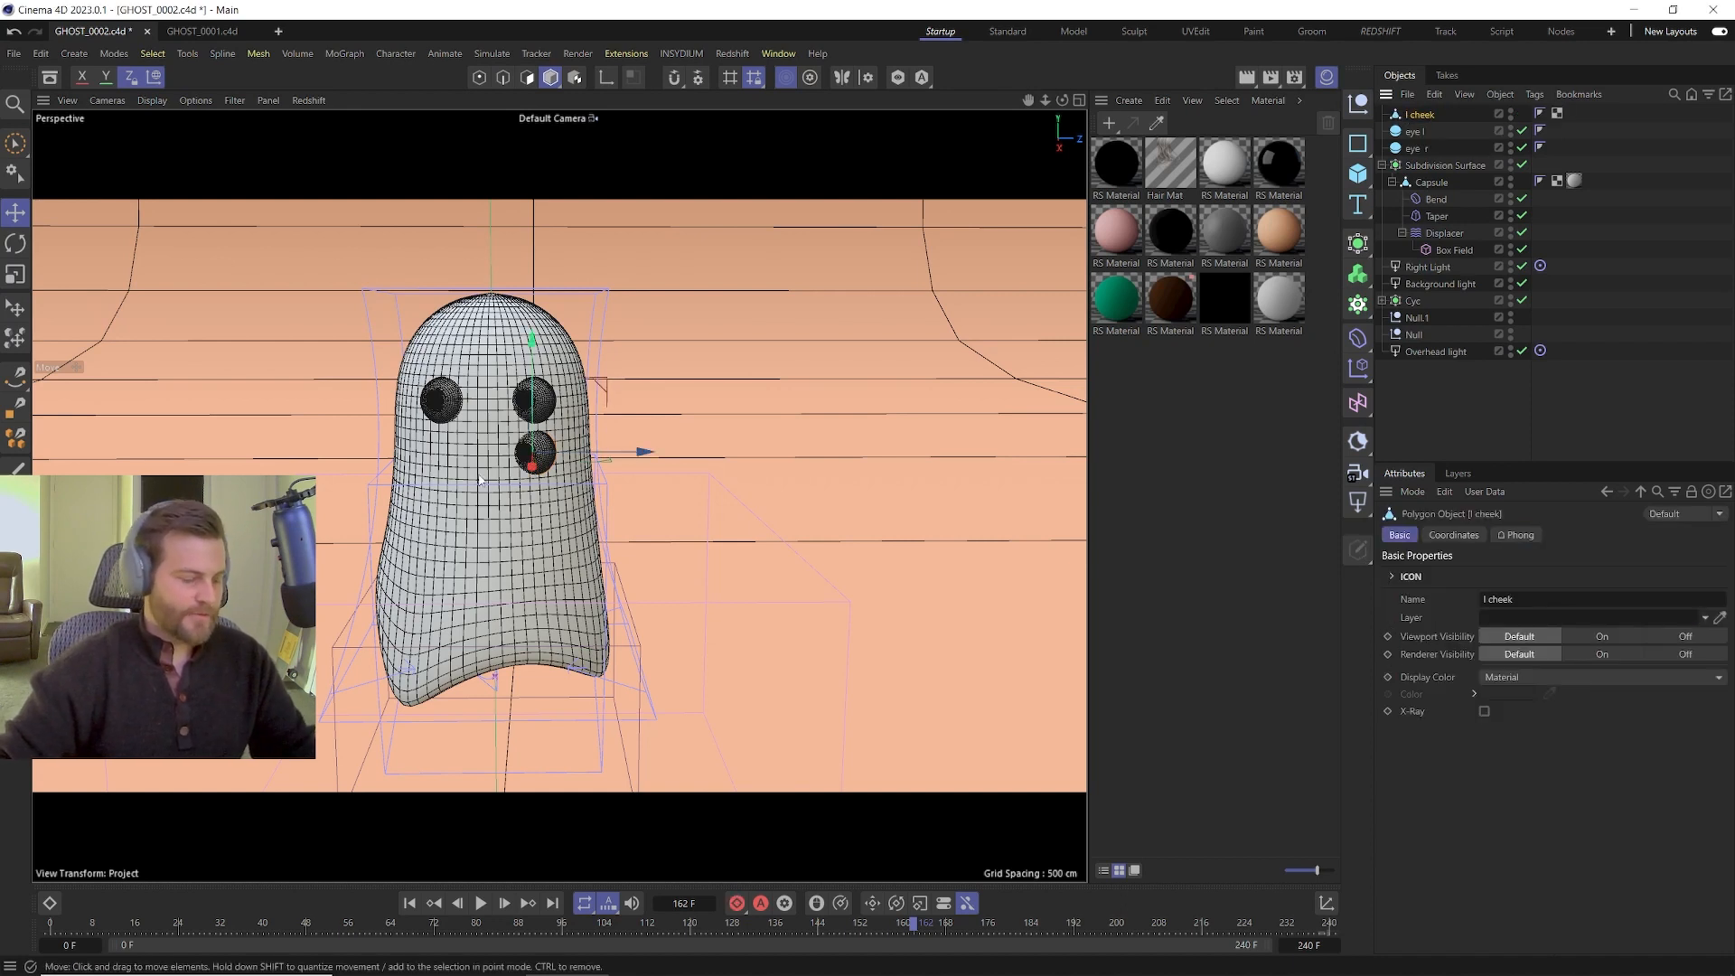
{"action": "key", "text": "t"}
{"action": "left_click_drag", "start_coordinate": [520, 455], "coordinate": [524, 455]}
{"action": "key", "text": "e"}
{"action": "left_click_drag", "start_coordinate": [601, 392], "coordinate": [561, 495]}
{"action": "middle_click_drag", "start_coordinate": [561, 495], "coordinate": [694, 412], "text": "alt"}
{"action": "left_click_drag", "start_coordinate": [693, 413], "coordinate": [679, 371], "text": "alt"}
Flatten the l cheek along its depth axis into a thin disc and reposition it on the ghost's face.
{"action": "key", "text": "t"}
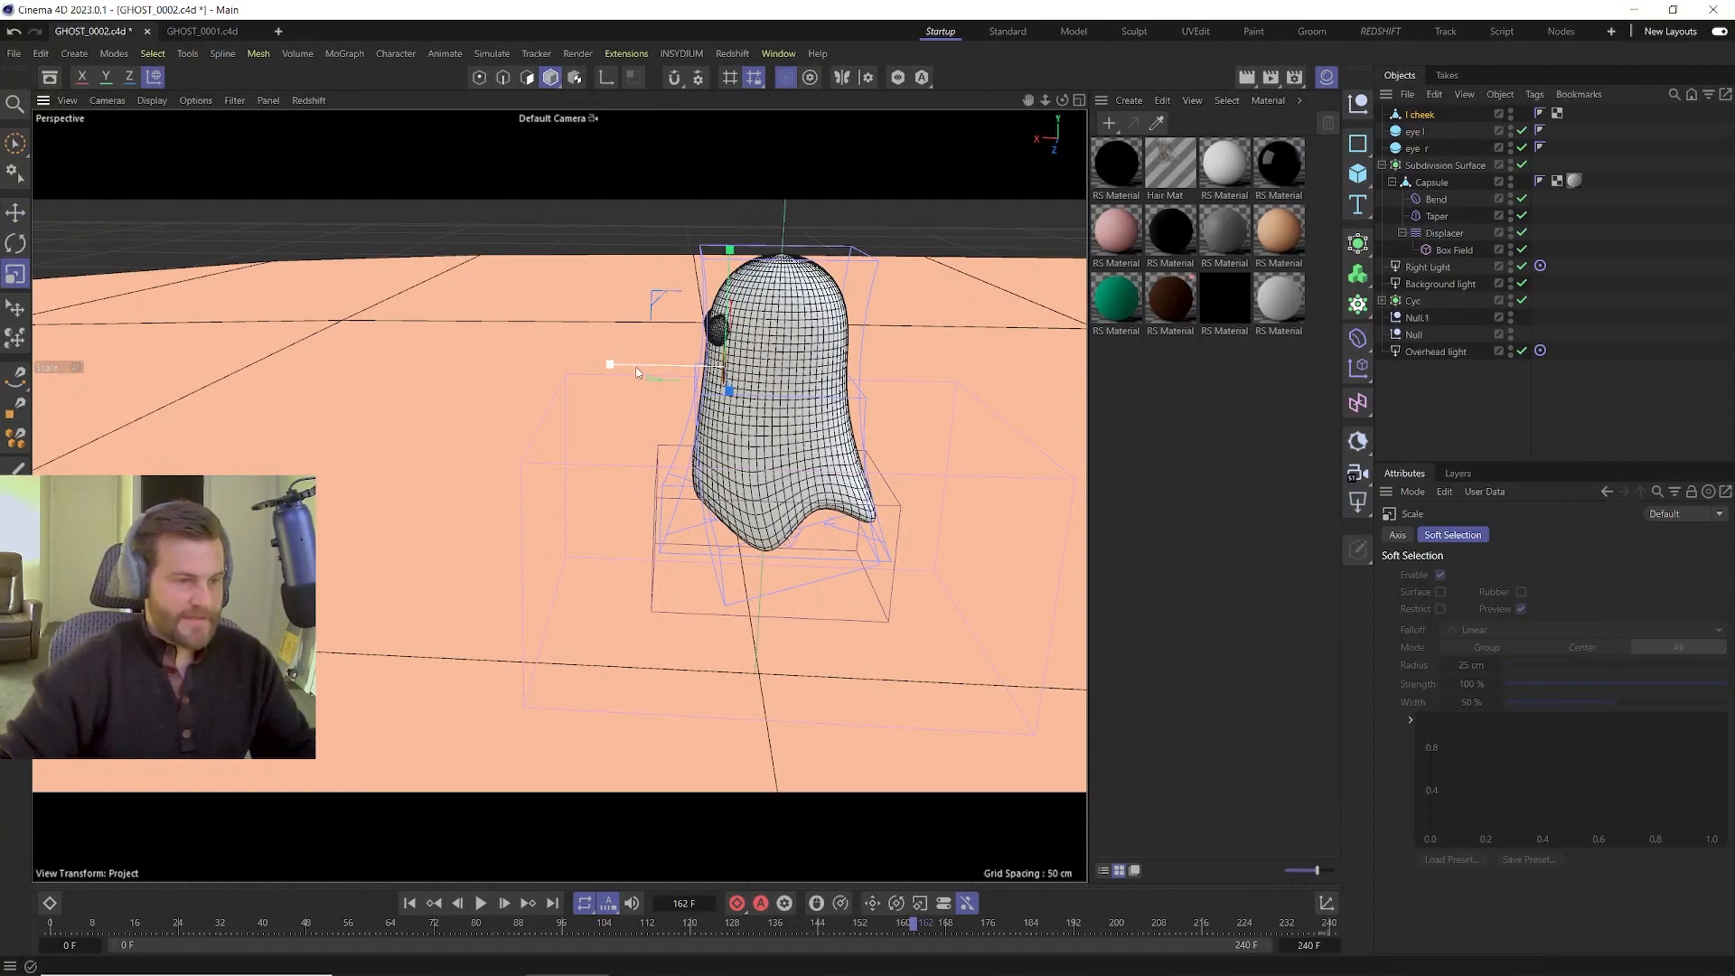
{"action": "left_click_drag", "start_coordinate": [195, 365], "coordinate": [85, 356]}
{"action": "scroll", "coordinate": [718, 385], "scroll_direction": "up", "scroll_amount": 2}
{"action": "scroll", "coordinate": [719, 384], "scroll_direction": "up", "scroll_amount": 3}
{"action": "left_click_drag", "start_coordinate": [844, 281], "coordinate": [824, 281]}
{"action": "left_click_drag", "start_coordinate": [750, 332], "coordinate": [748, 335]}
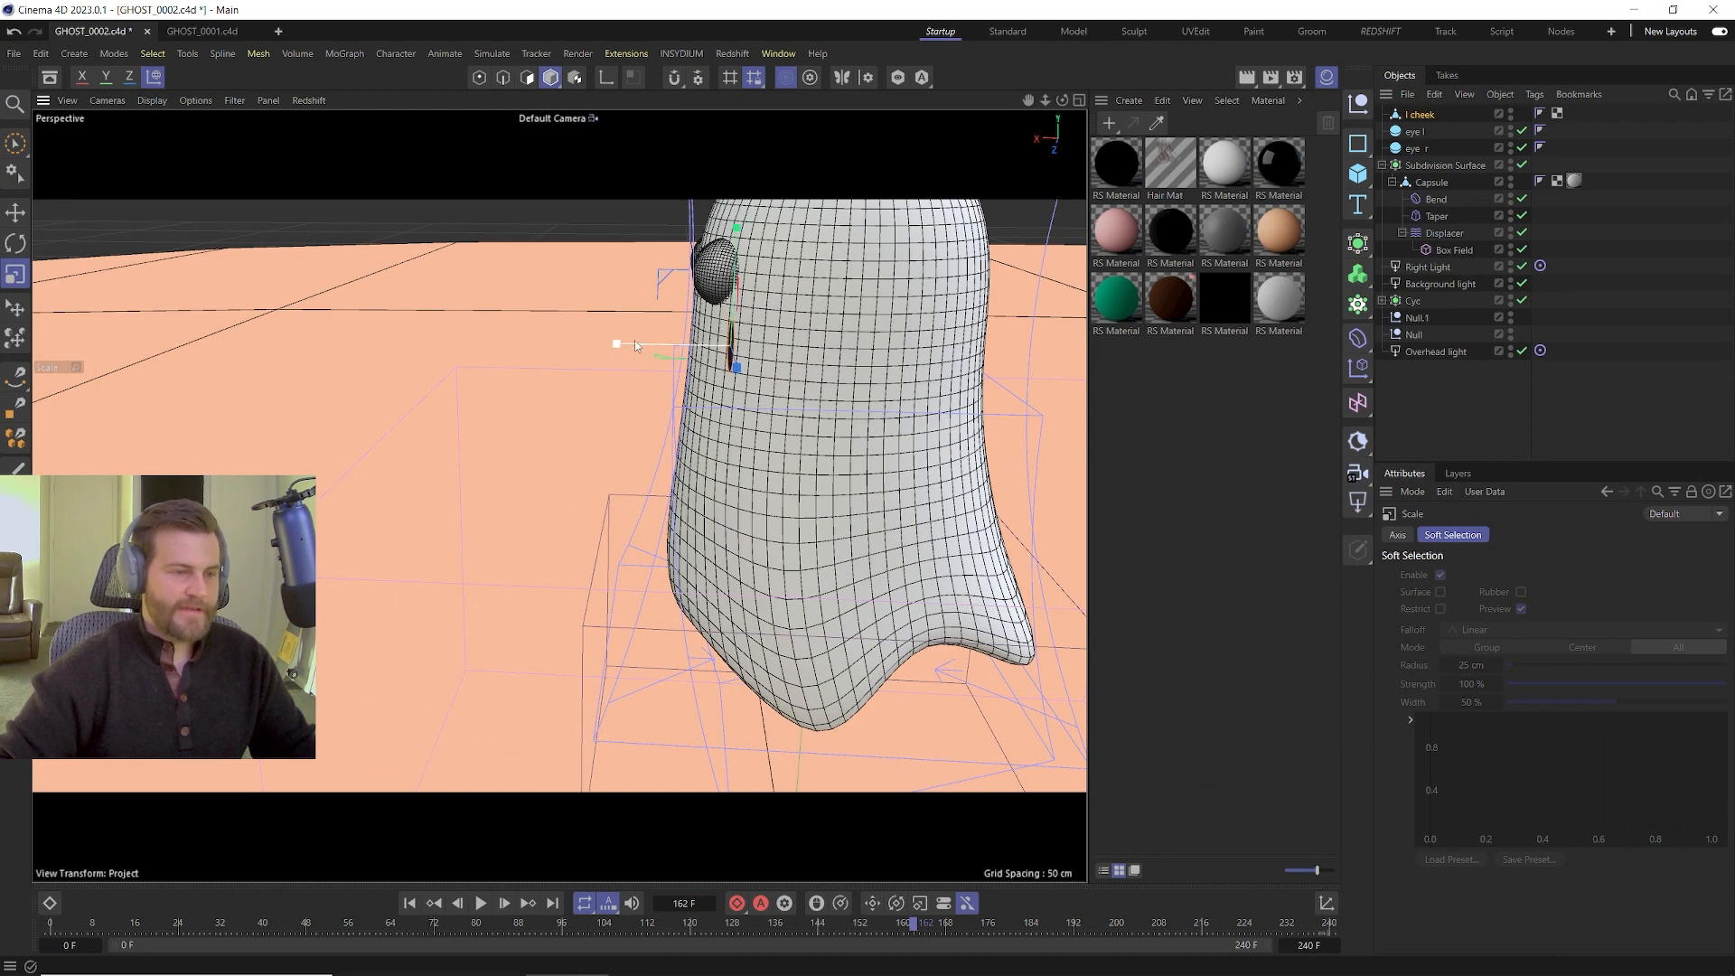
{"action": "left_click_drag", "start_coordinate": [403, 319], "coordinate": [401, 319]}
{"action": "scroll", "coordinate": [723, 348], "scroll_direction": "up", "scroll_amount": 5}
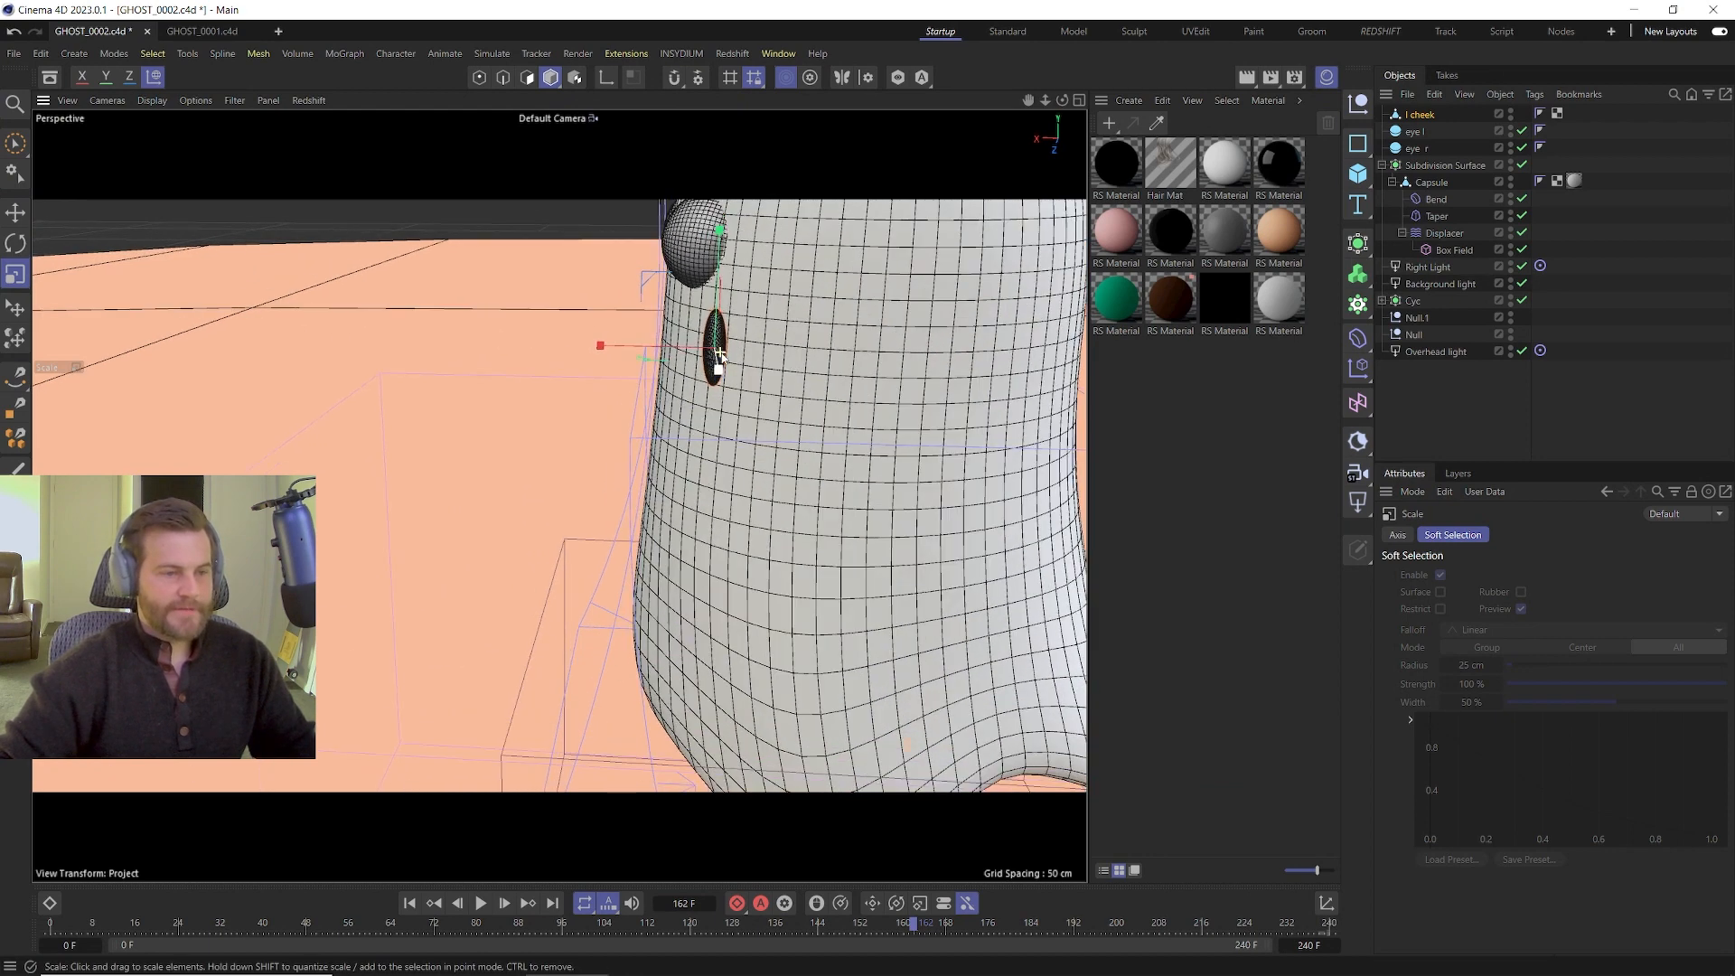
{"action": "left_click_drag", "start_coordinate": [639, 356], "coordinate": [650, 520], "text": "alt"}
{"action": "key", "text": "e"}
{"action": "left_click_drag", "start_coordinate": [984, 420], "coordinate": [786, 495]}
Nudge eye l and eye r slightly inward so they sit closer together on the face.
{"action": "left_click", "coordinate": [624, 401]}
{"action": "left_click_drag", "start_coordinate": [677, 395], "coordinate": [670, 395]}
{"action": "left_click", "coordinate": [353, 361]}
{"action": "left_click_drag", "start_coordinate": [353, 361], "coordinate": [362, 360]}
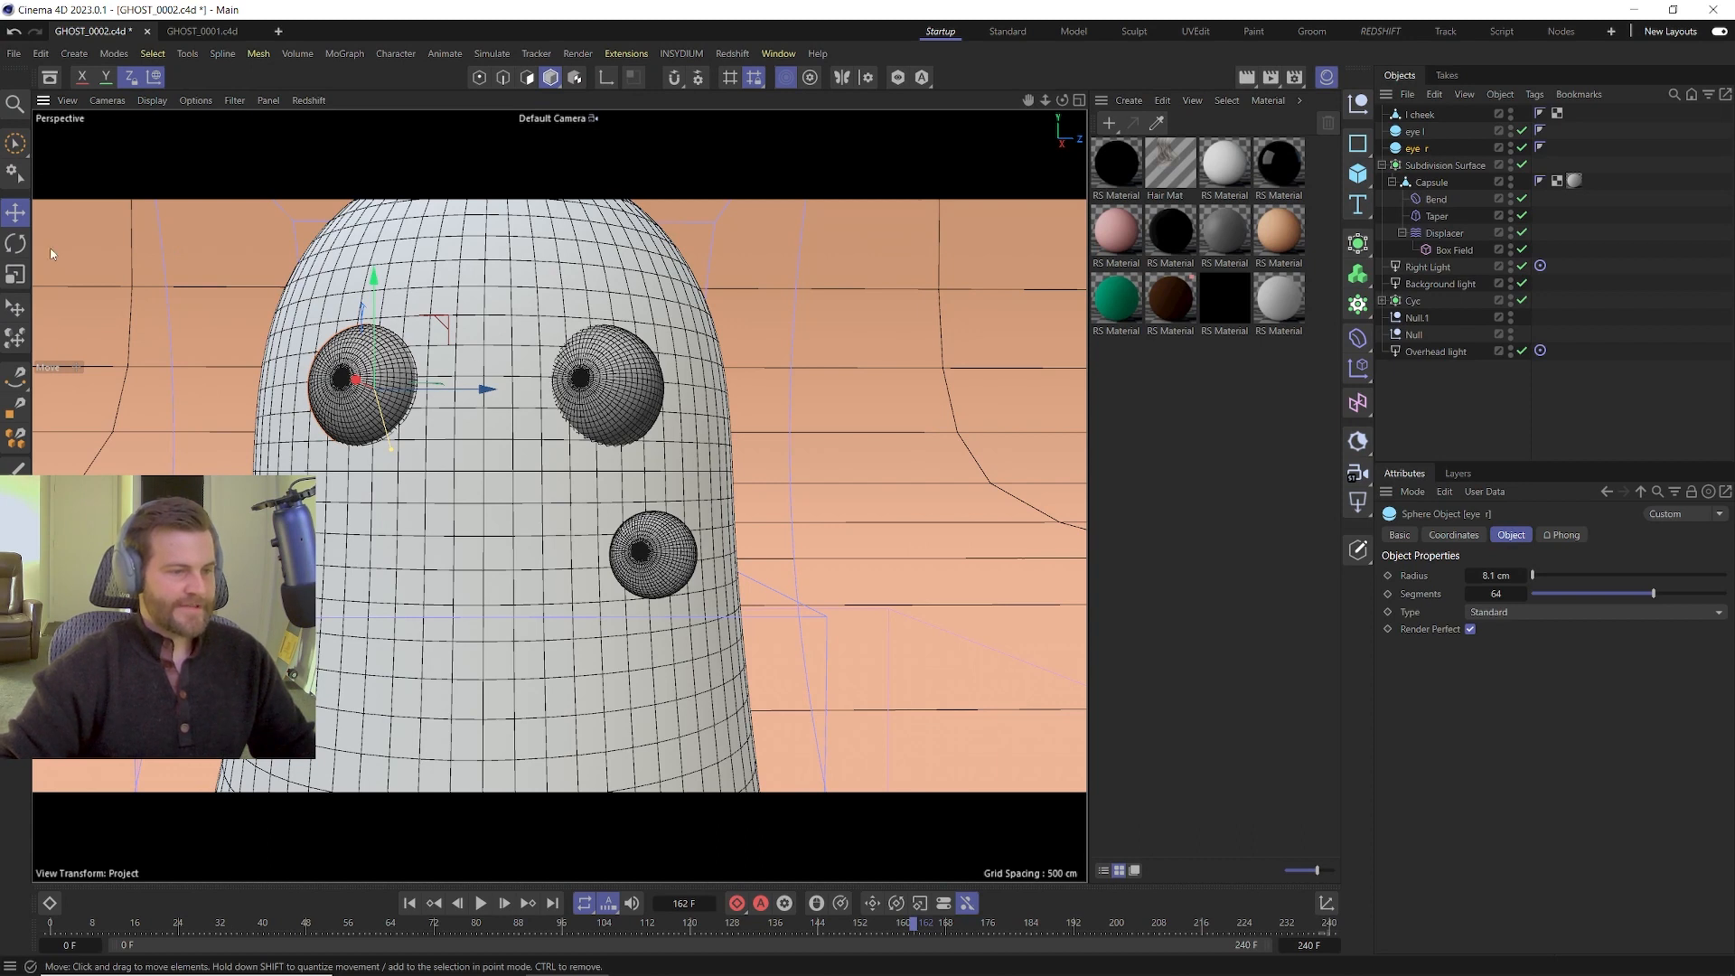
Scale the l cheek down, position it under the eye's outer edge, and rotate it to follow the face's curvature.
{"action": "scroll", "coordinate": [488, 488], "scroll_direction": "down", "scroll_amount": 2}
{"action": "left_click", "coordinate": [635, 539]}
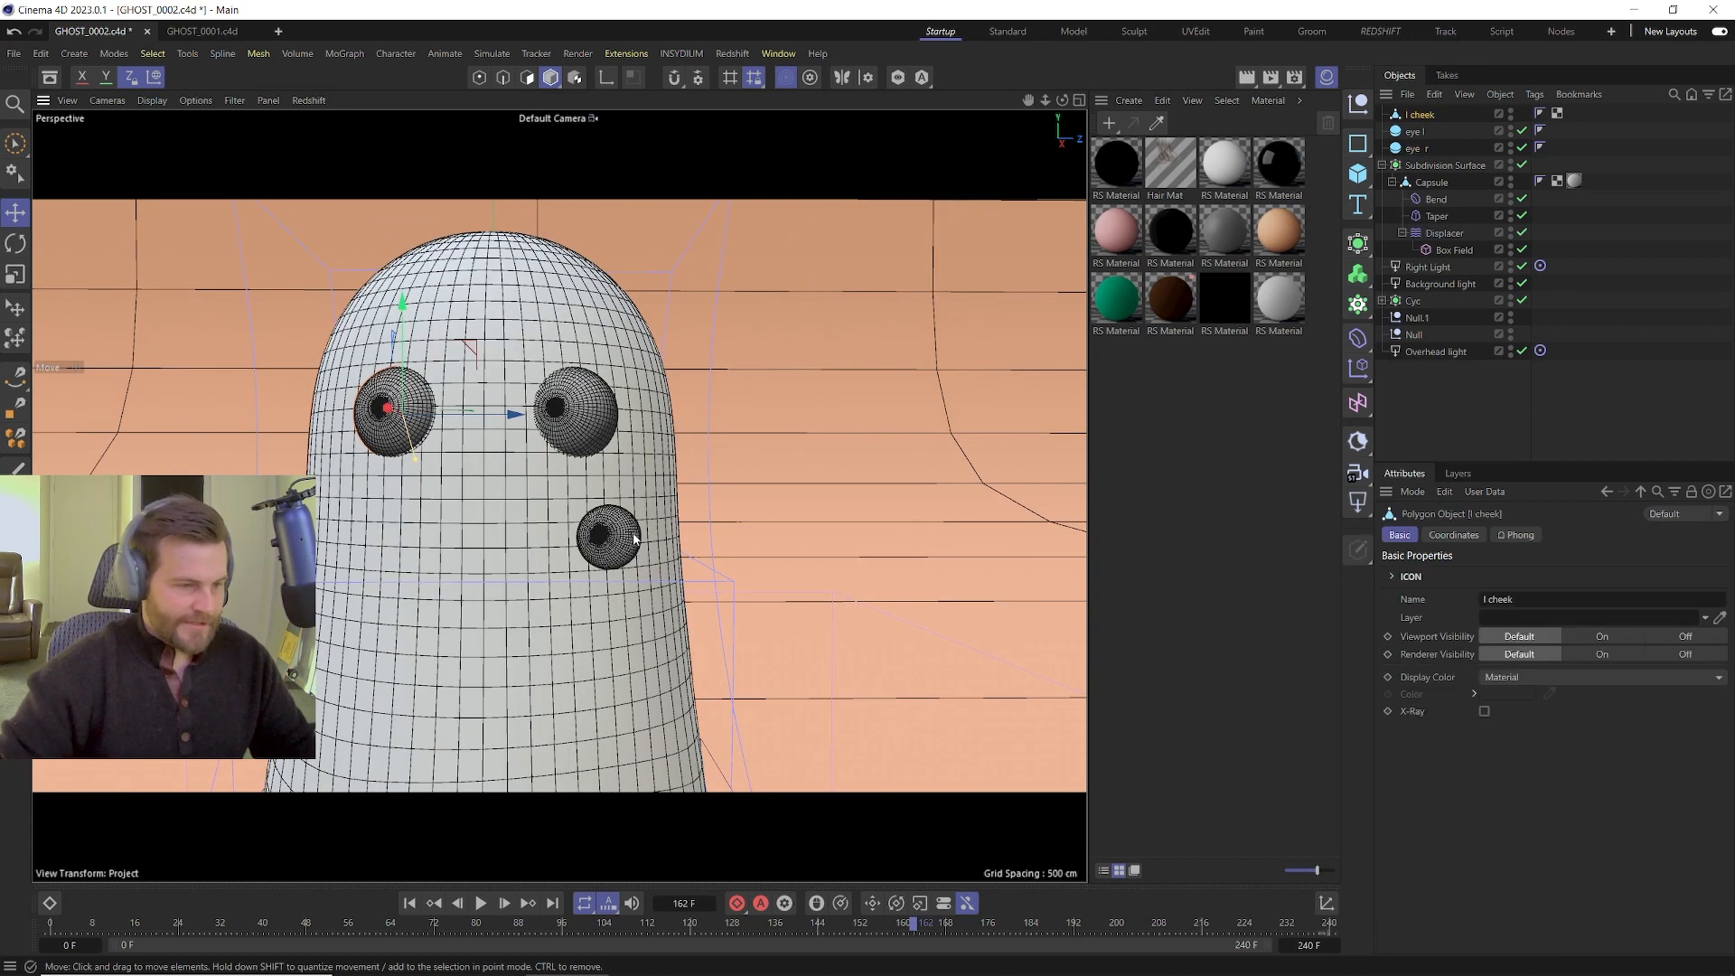
{"action": "left_click_drag", "start_coordinate": [676, 464], "coordinate": [693, 437]}
{"action": "key", "text": "t"}
{"action": "left_click_drag", "start_coordinate": [804, 418], "coordinate": [754, 432]}
{"action": "key", "text": "e"}
{"action": "left_click_drag", "start_coordinate": [634, 516], "coordinate": [622, 511]}
{"action": "key", "text": "r"}
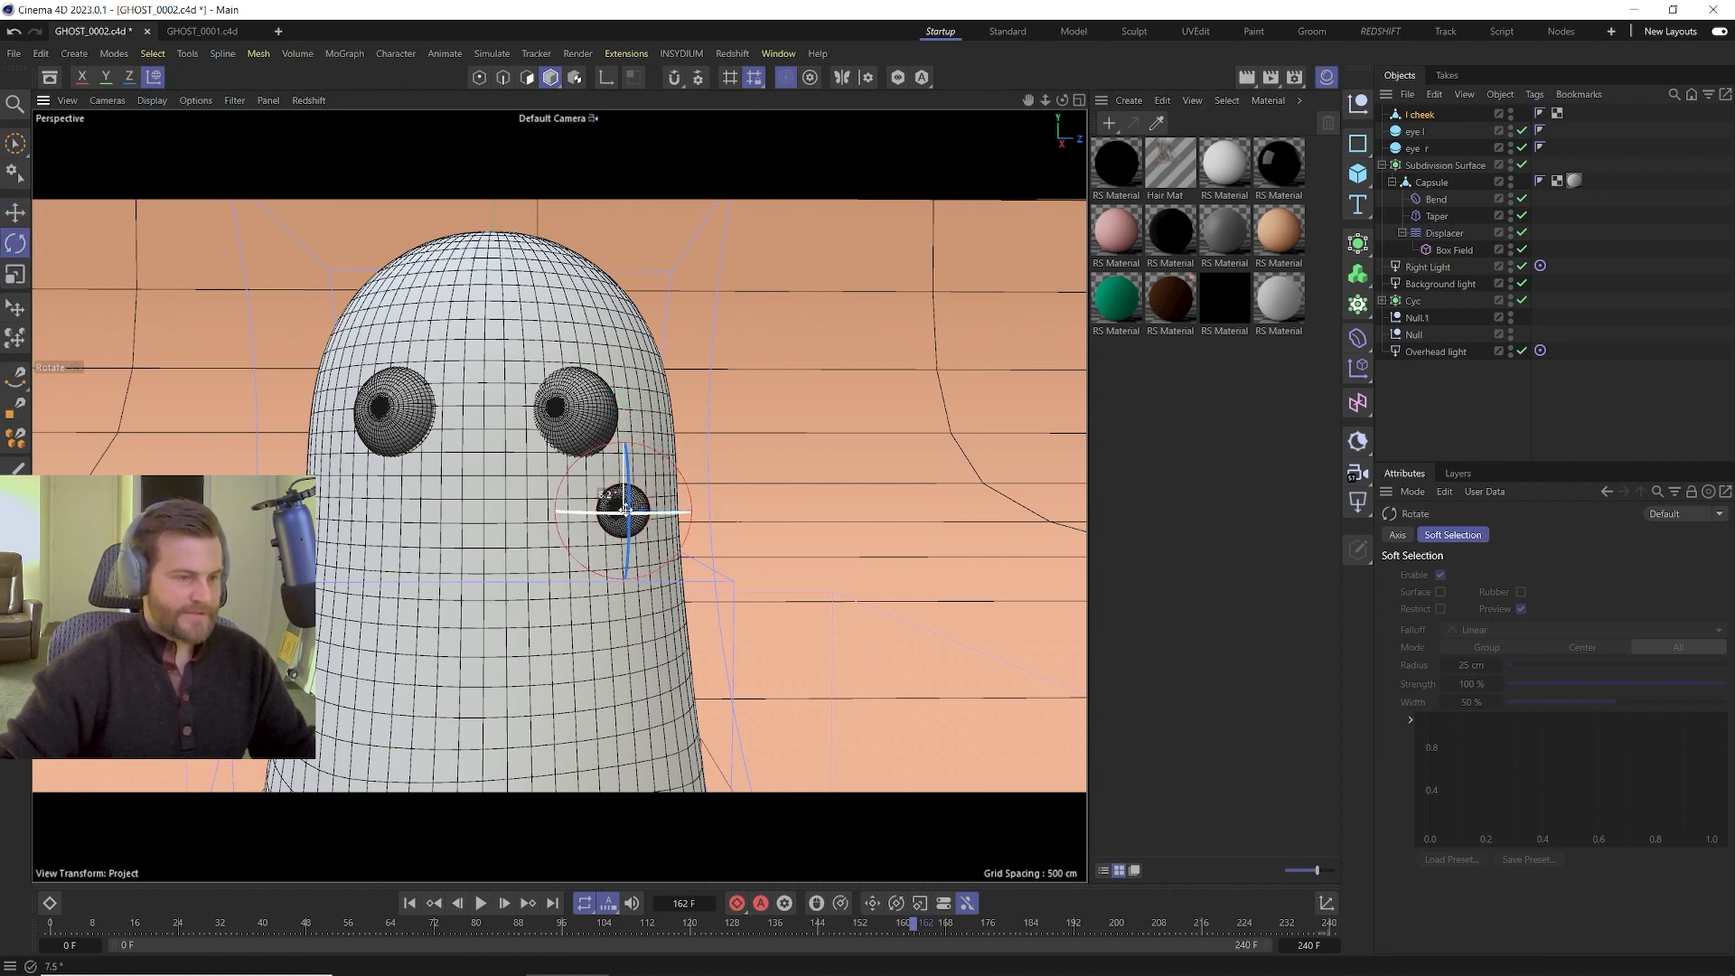
Duplicate the l cheek across to the opposite side of the face and rotate the copy to match the body's curve.
{"action": "key", "text": "e"}
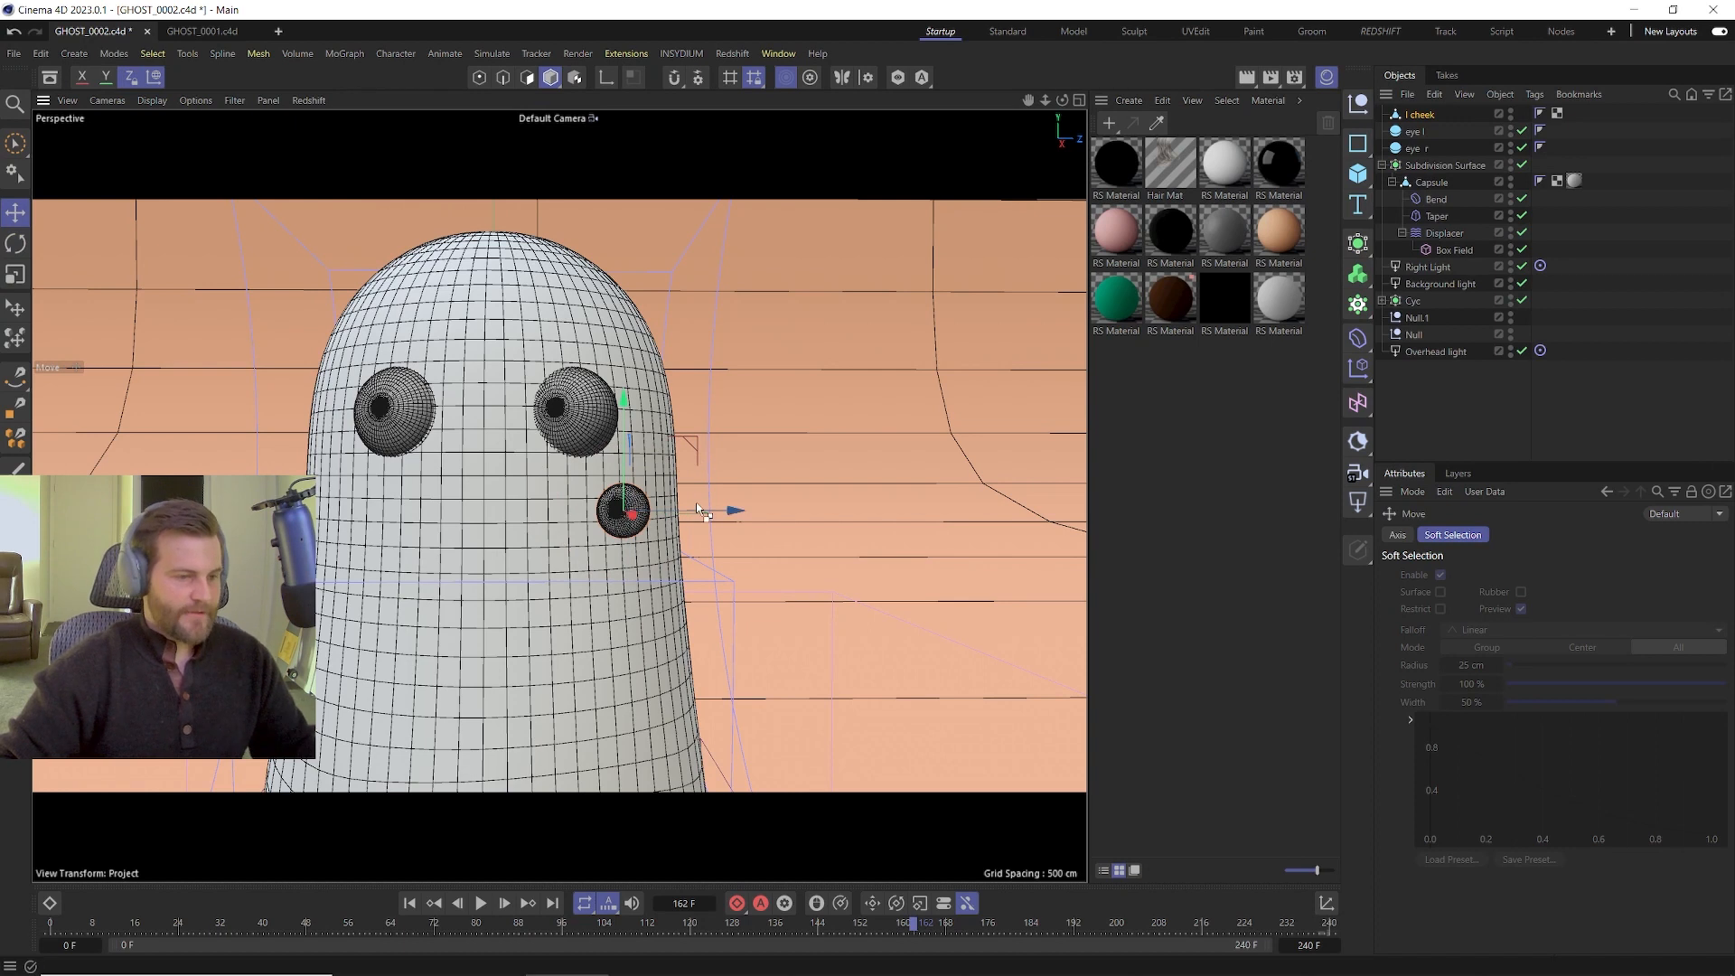
{"action": "left_click_drag", "start_coordinate": [702, 506], "coordinate": [359, 513], "text": "ctrl"}
{"action": "key", "text": "r"}
{"action": "left_click", "coordinate": [630, 517]}
{"action": "left_click_drag", "start_coordinate": [624, 524], "coordinate": [592, 543], "text": "alt"}
{"action": "left_click_drag", "start_coordinate": [502, 553], "coordinate": [930, 484], "text": "alt"}
{"action": "right_click_drag", "start_coordinate": [930, 484], "coordinate": [587, 316], "text": "alt"}
{"action": "middle_click_drag", "start_coordinate": [587, 316], "coordinate": [585, 442], "text": "alt"}
{"action": "left_click_drag", "start_coordinate": [586, 441], "coordinate": [496, 456], "text": "alt"}
{"action": "left_click", "coordinate": [422, 486]}
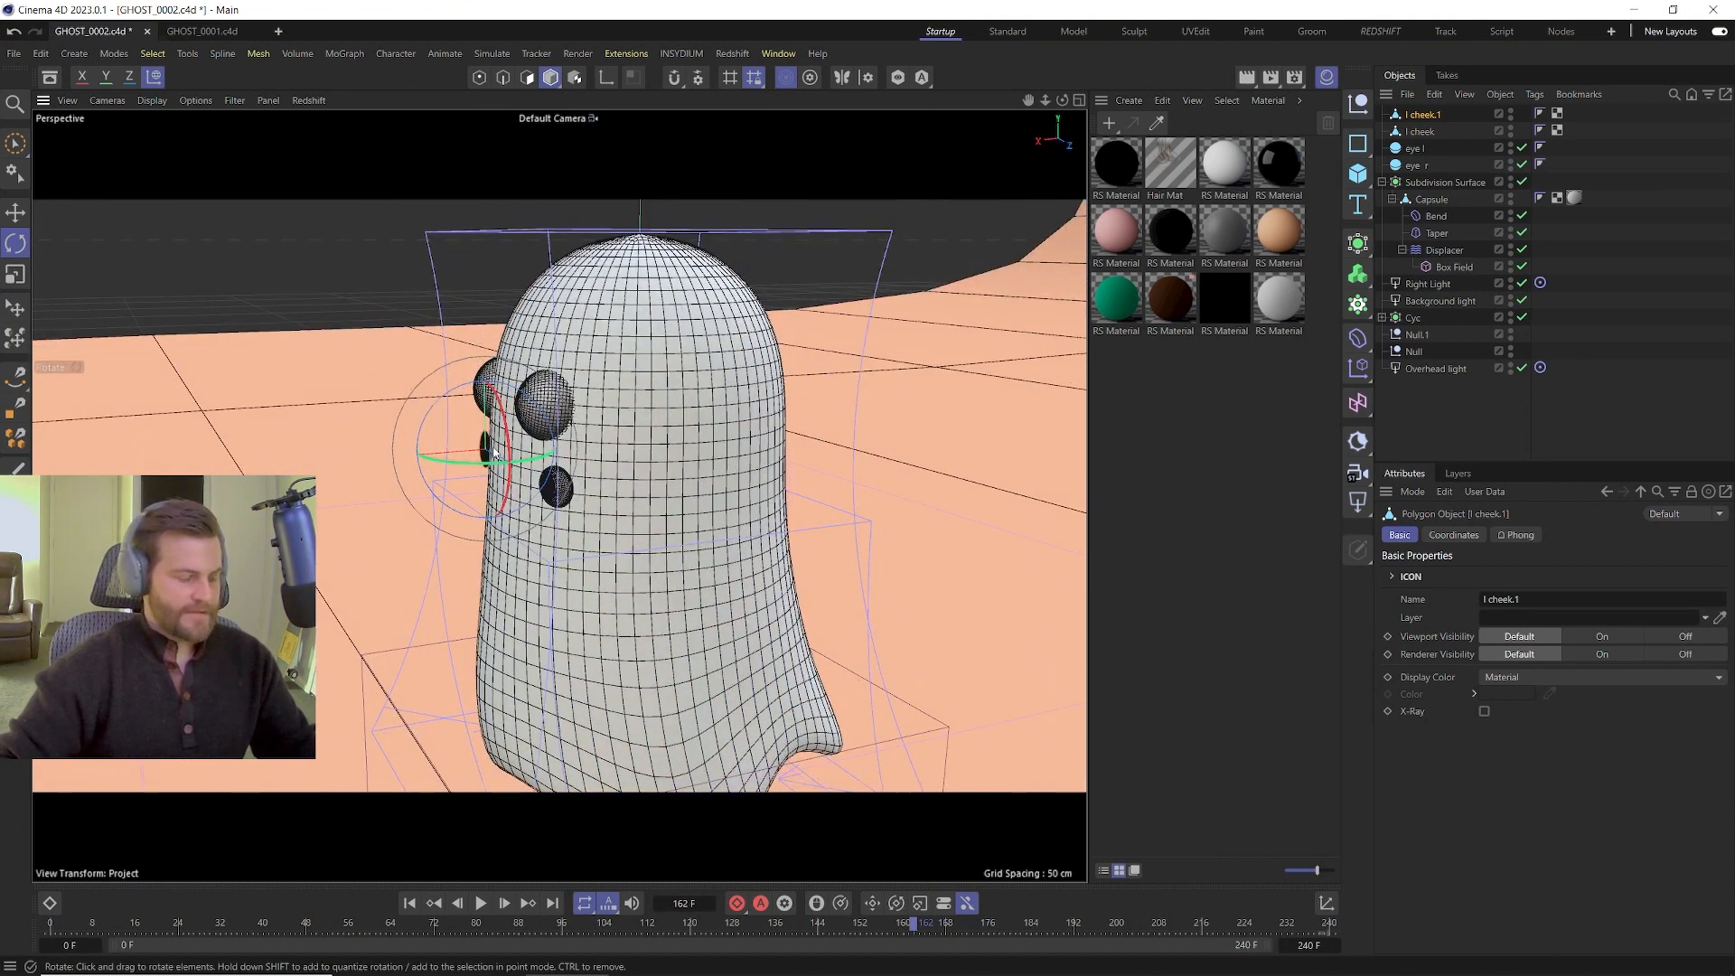
Move both cheeks together in depth against the face, and adjust the duplicated cheek so the pair looks symmetrical.
{"action": "key", "text": "e"}
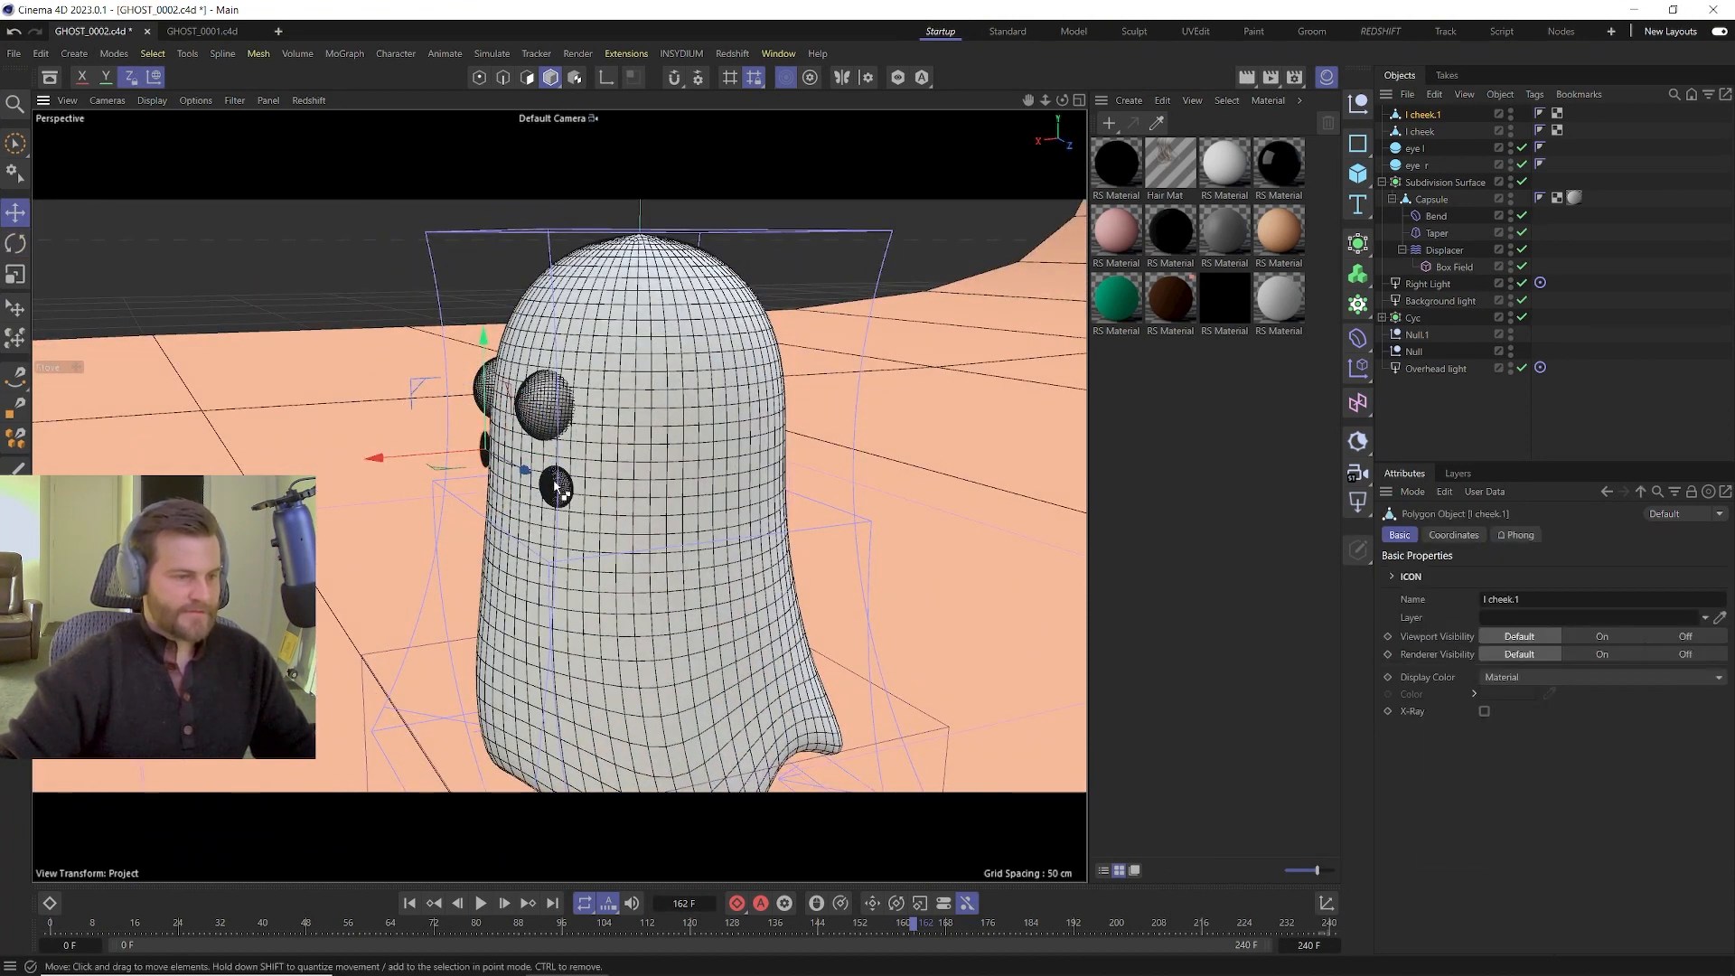
{"action": "left_click", "coordinate": [562, 496], "text": "shift"}
{"action": "left_click_drag", "start_coordinate": [447, 473], "coordinate": [727, 486]}
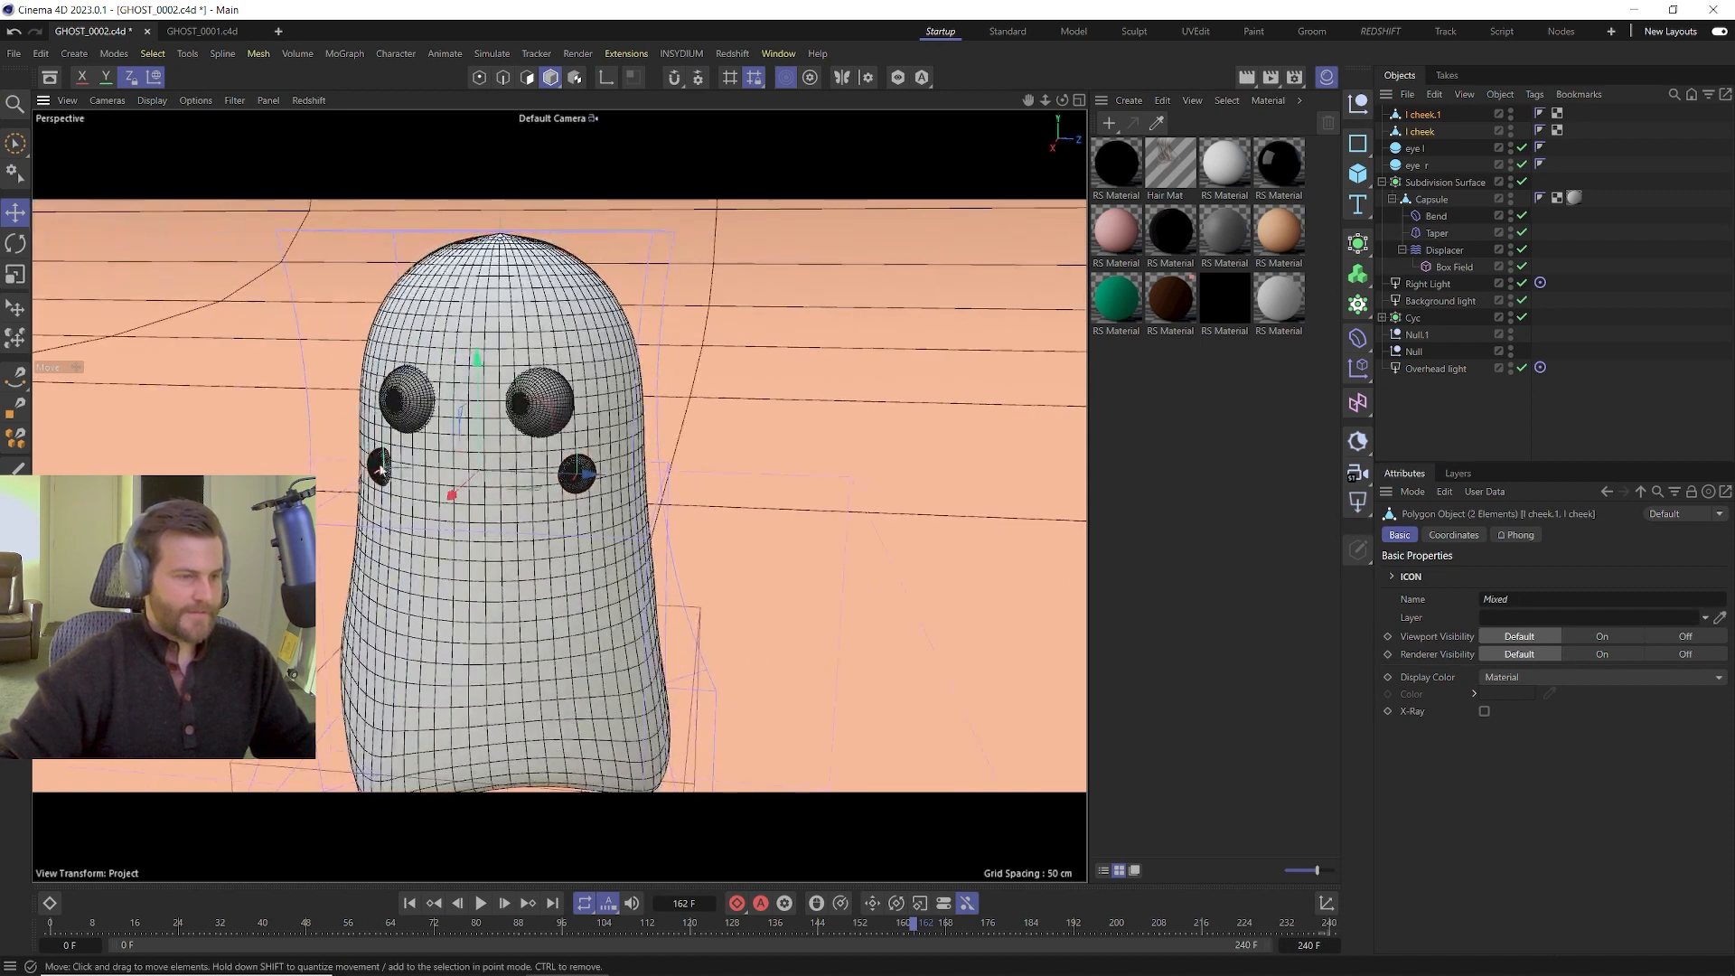
{"action": "left_click_drag", "start_coordinate": [380, 469], "coordinate": [361, 482]}
{"action": "left_click_drag", "start_coordinate": [361, 482], "coordinate": [509, 517], "text": "alt"}
{"action": "left_click_drag", "start_coordinate": [727, 504], "coordinate": [487, 502], "text": "alt"}
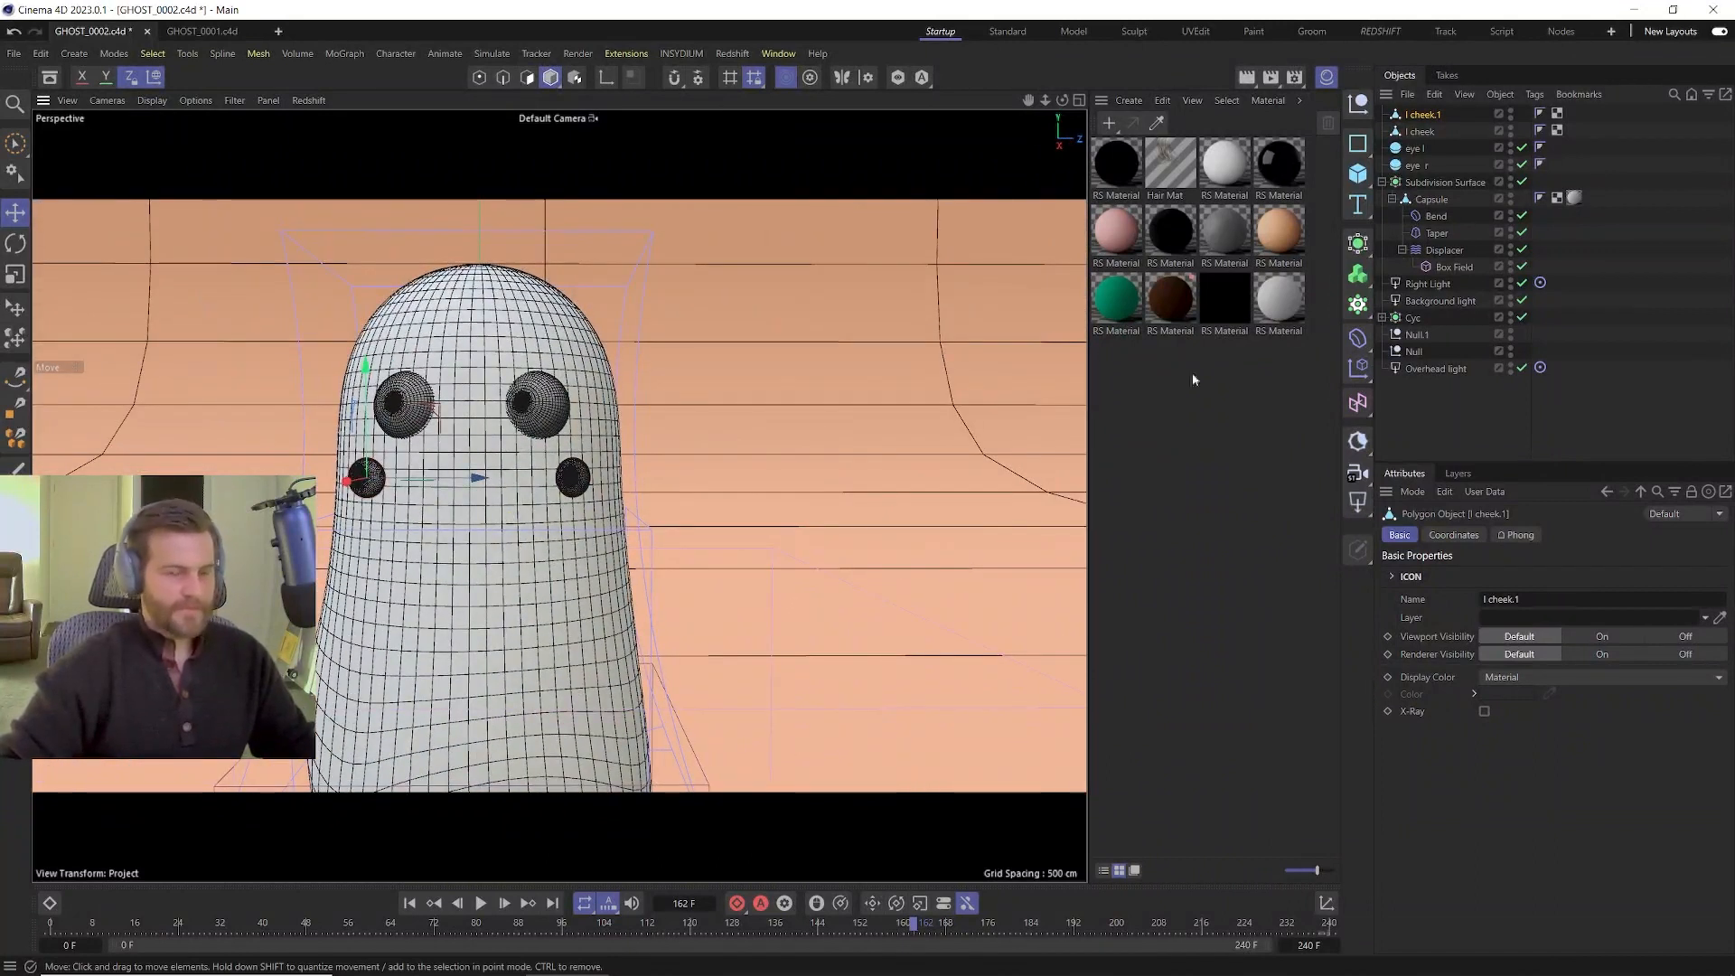
Rename the duplicated cheek "r cheek".
{"action": "left_click", "coordinate": [1420, 132]}
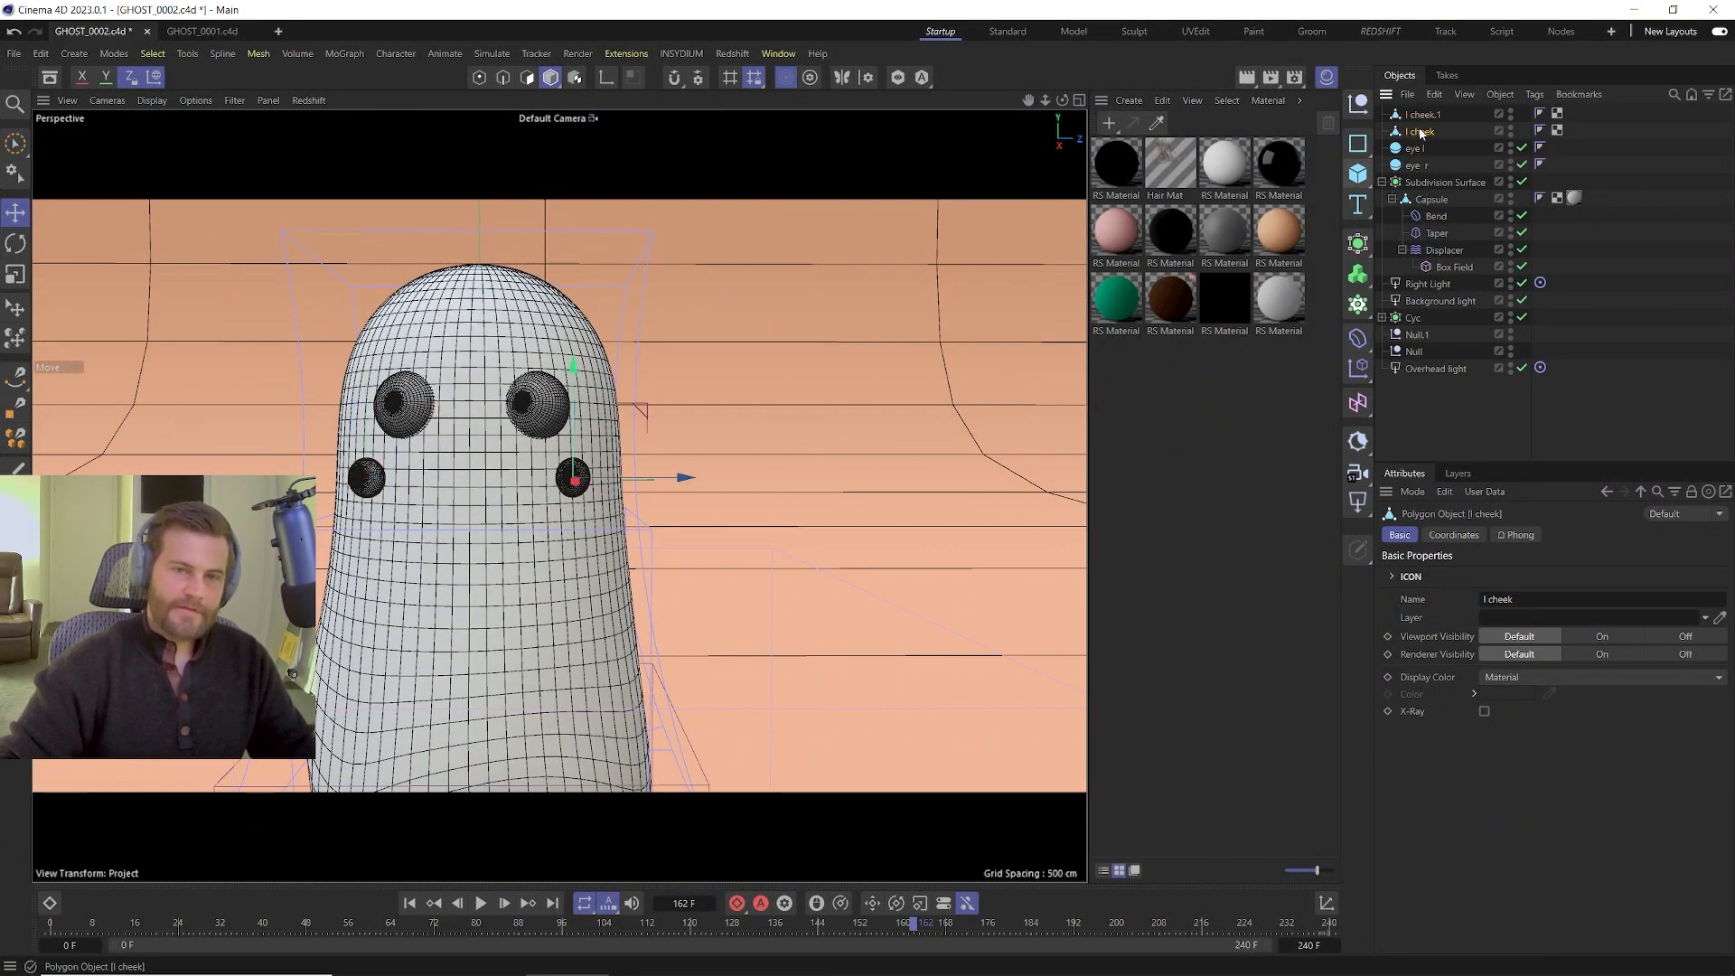
{"action": "double_click", "coordinate": [1421, 115]}
{"action": "type", "text": "r cheek"}
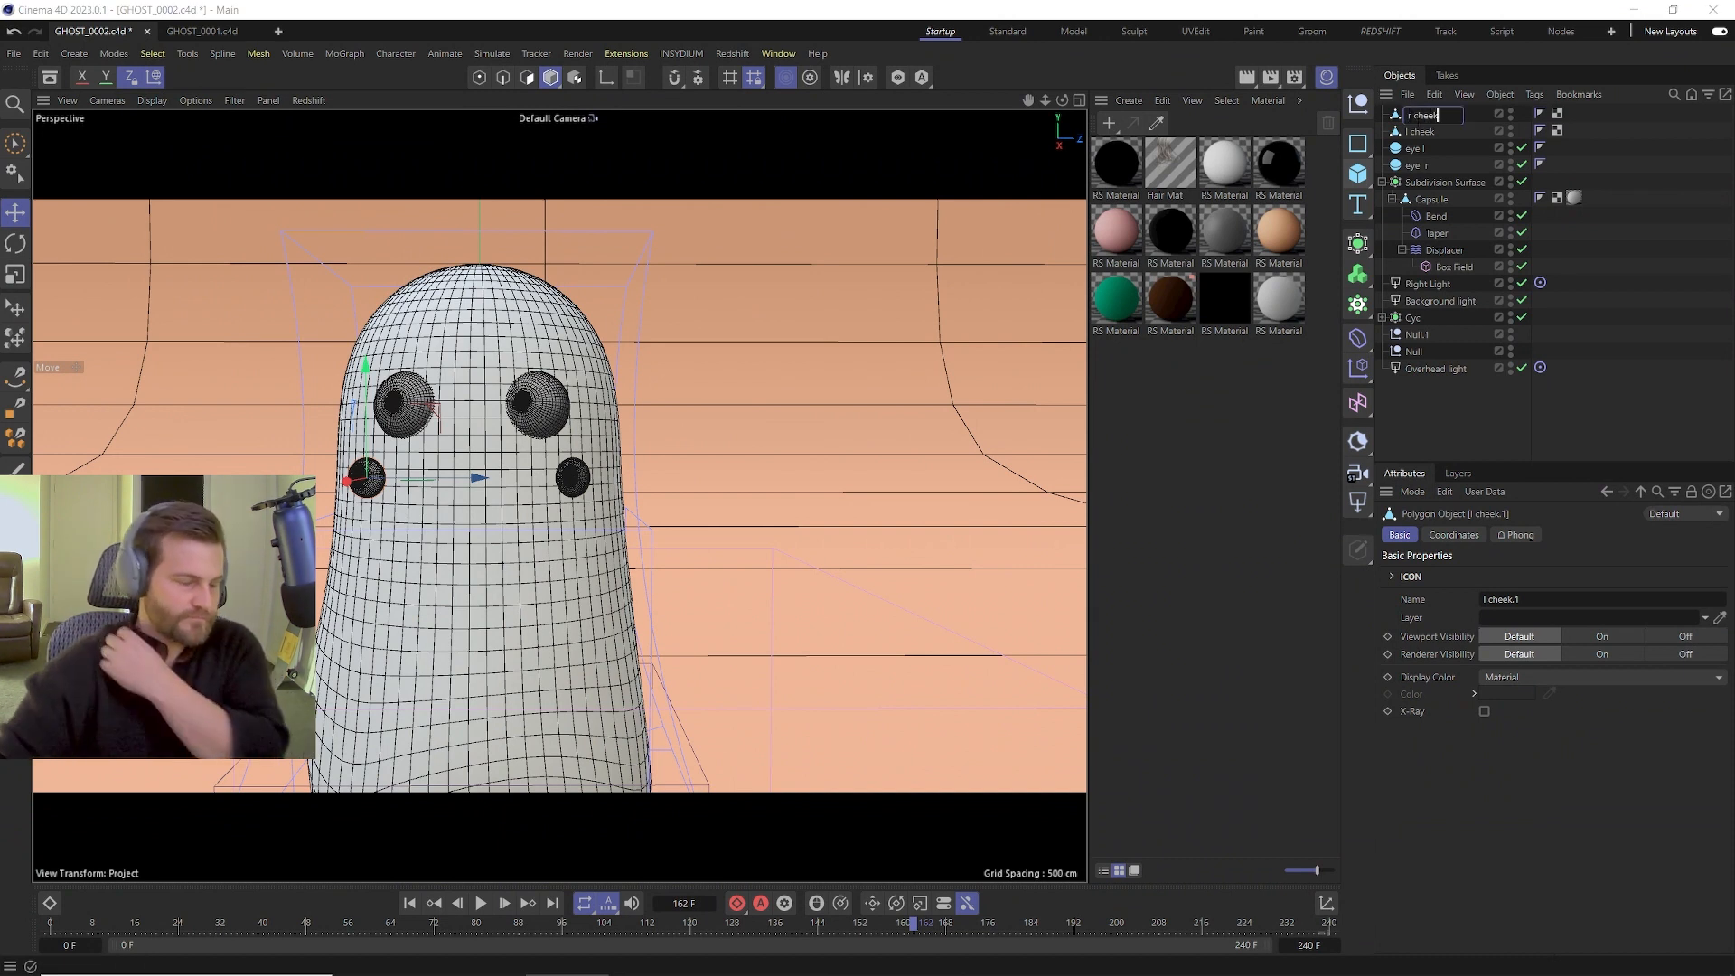
{"action": "key", "text": "Return"}
Add a Cylinder to the scene and enable the fillet on its caps.
{"action": "left_click", "coordinate": [1420, 132]}
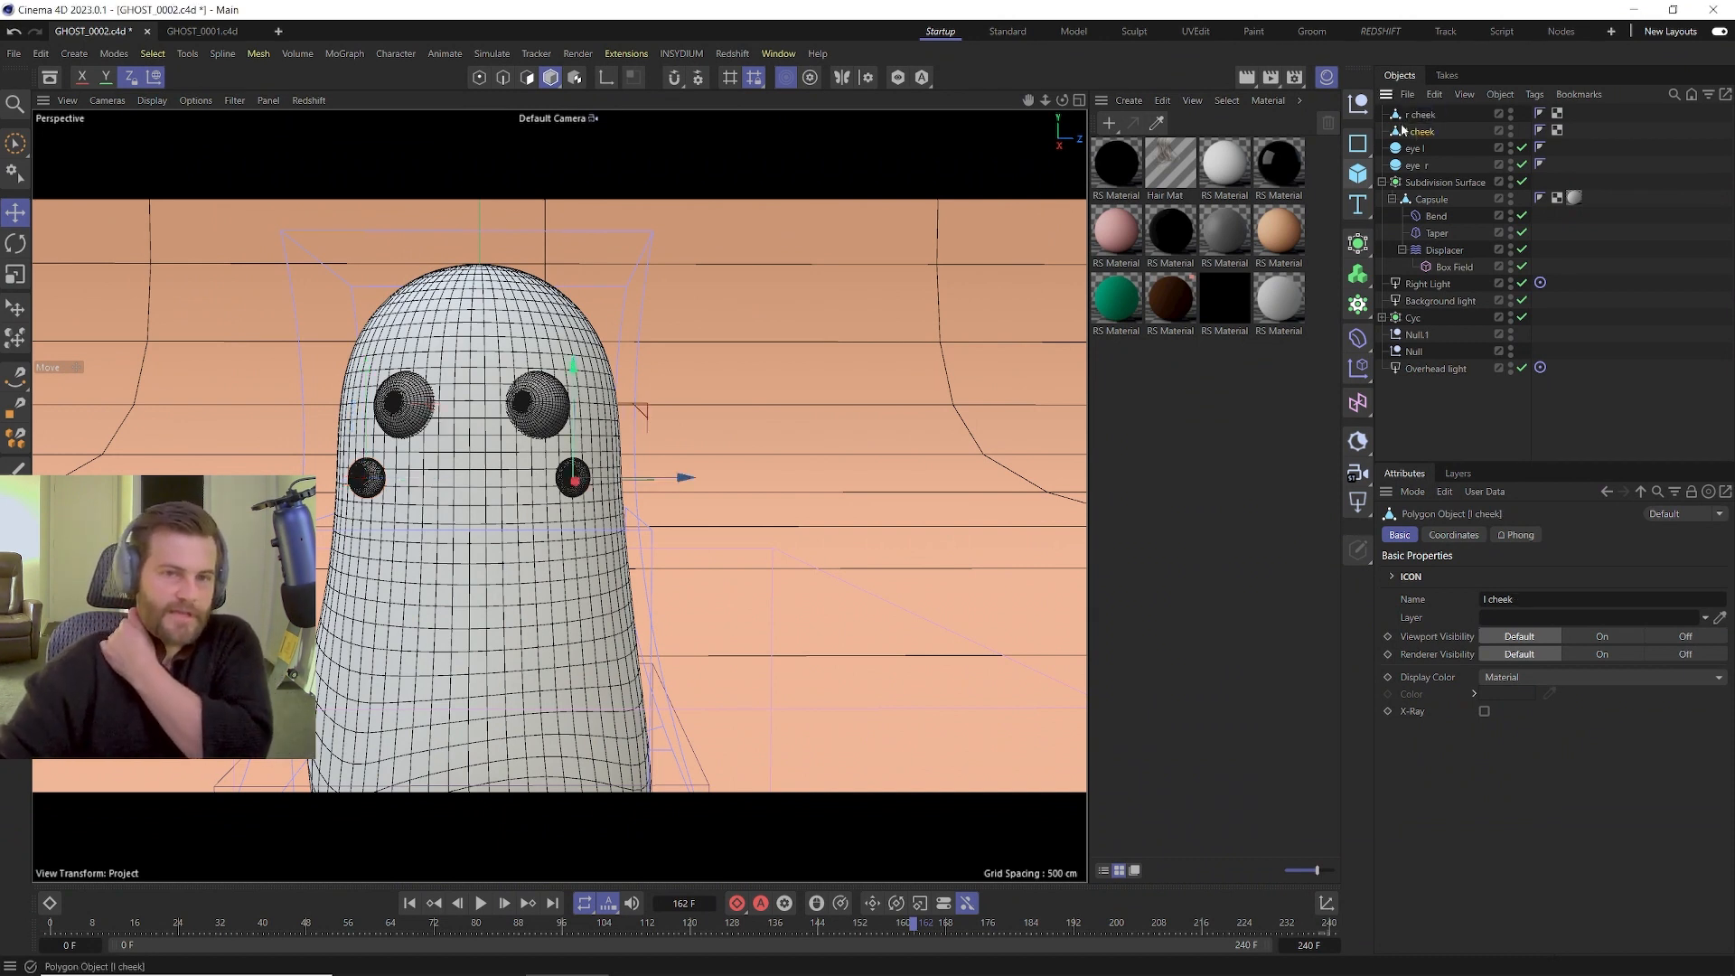
{"action": "left_click", "coordinate": [1358, 174]}
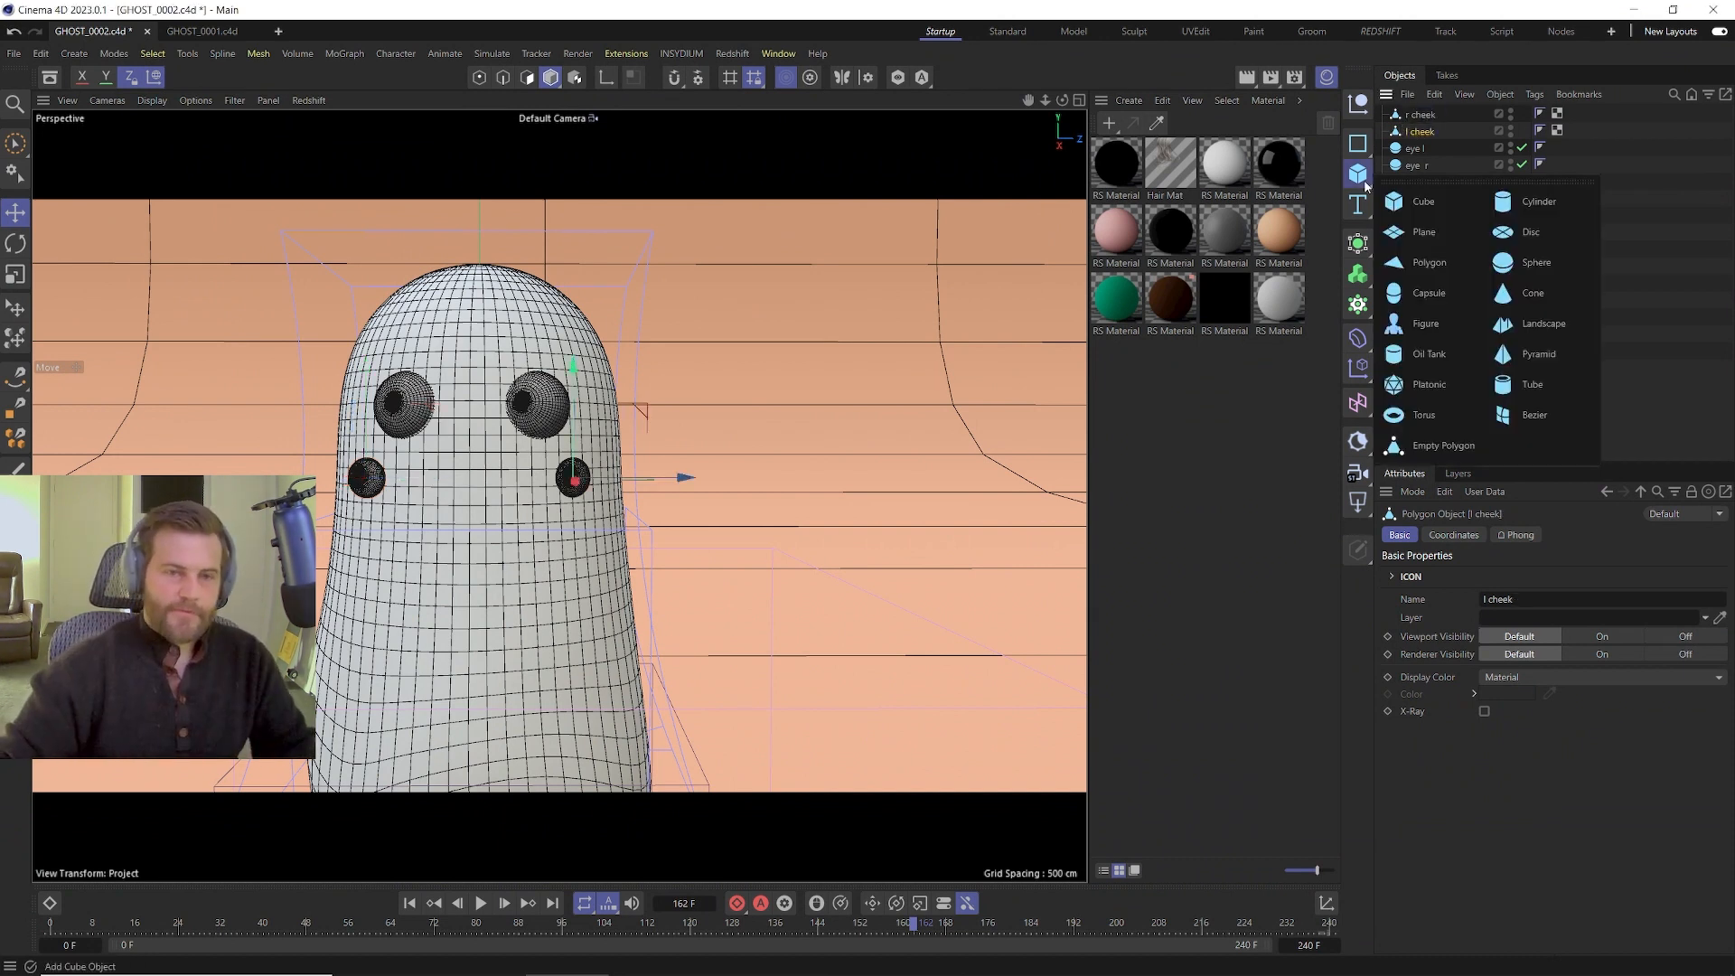
{"action": "left_click", "coordinate": [1533, 198]}
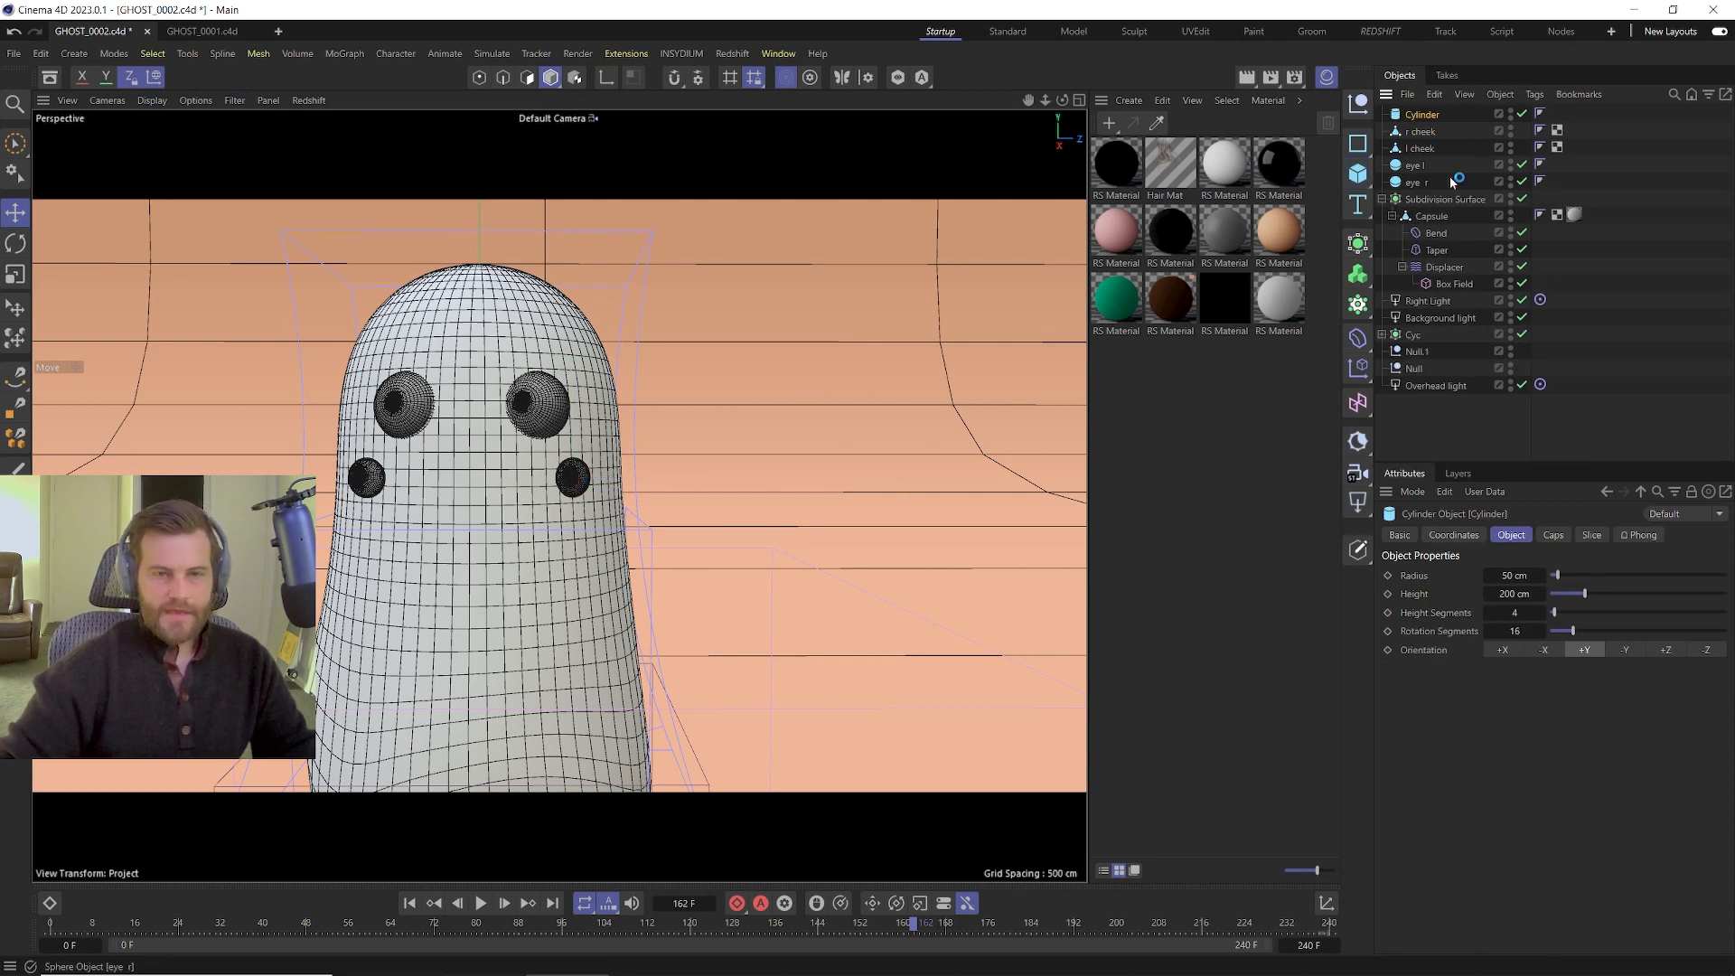
{"action": "left_click", "coordinate": [1553, 535]}
{"action": "left_click", "coordinate": [1450, 616]}
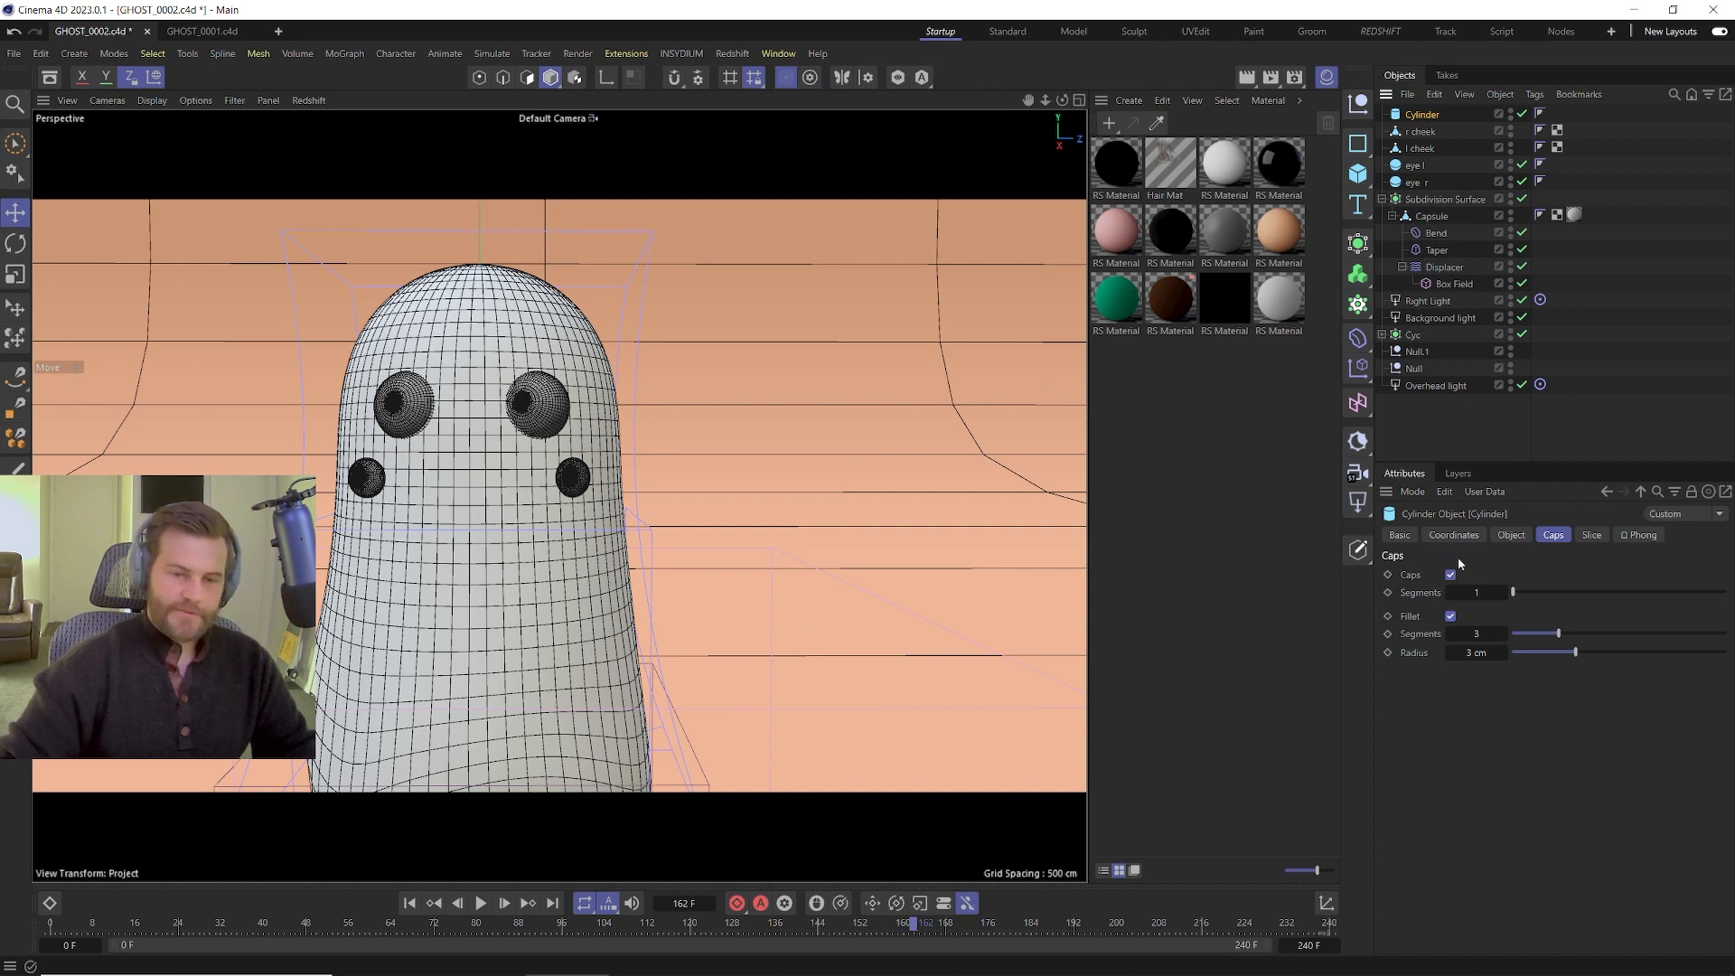
Set the cylinder's radius to 1 cm, height to 10 cm, height segments to 20 and rotation segments to 64.
{"action": "left_click", "coordinate": [1511, 535]}
{"action": "type", "text": "1"}
{"action": "key", "text": "Return"}
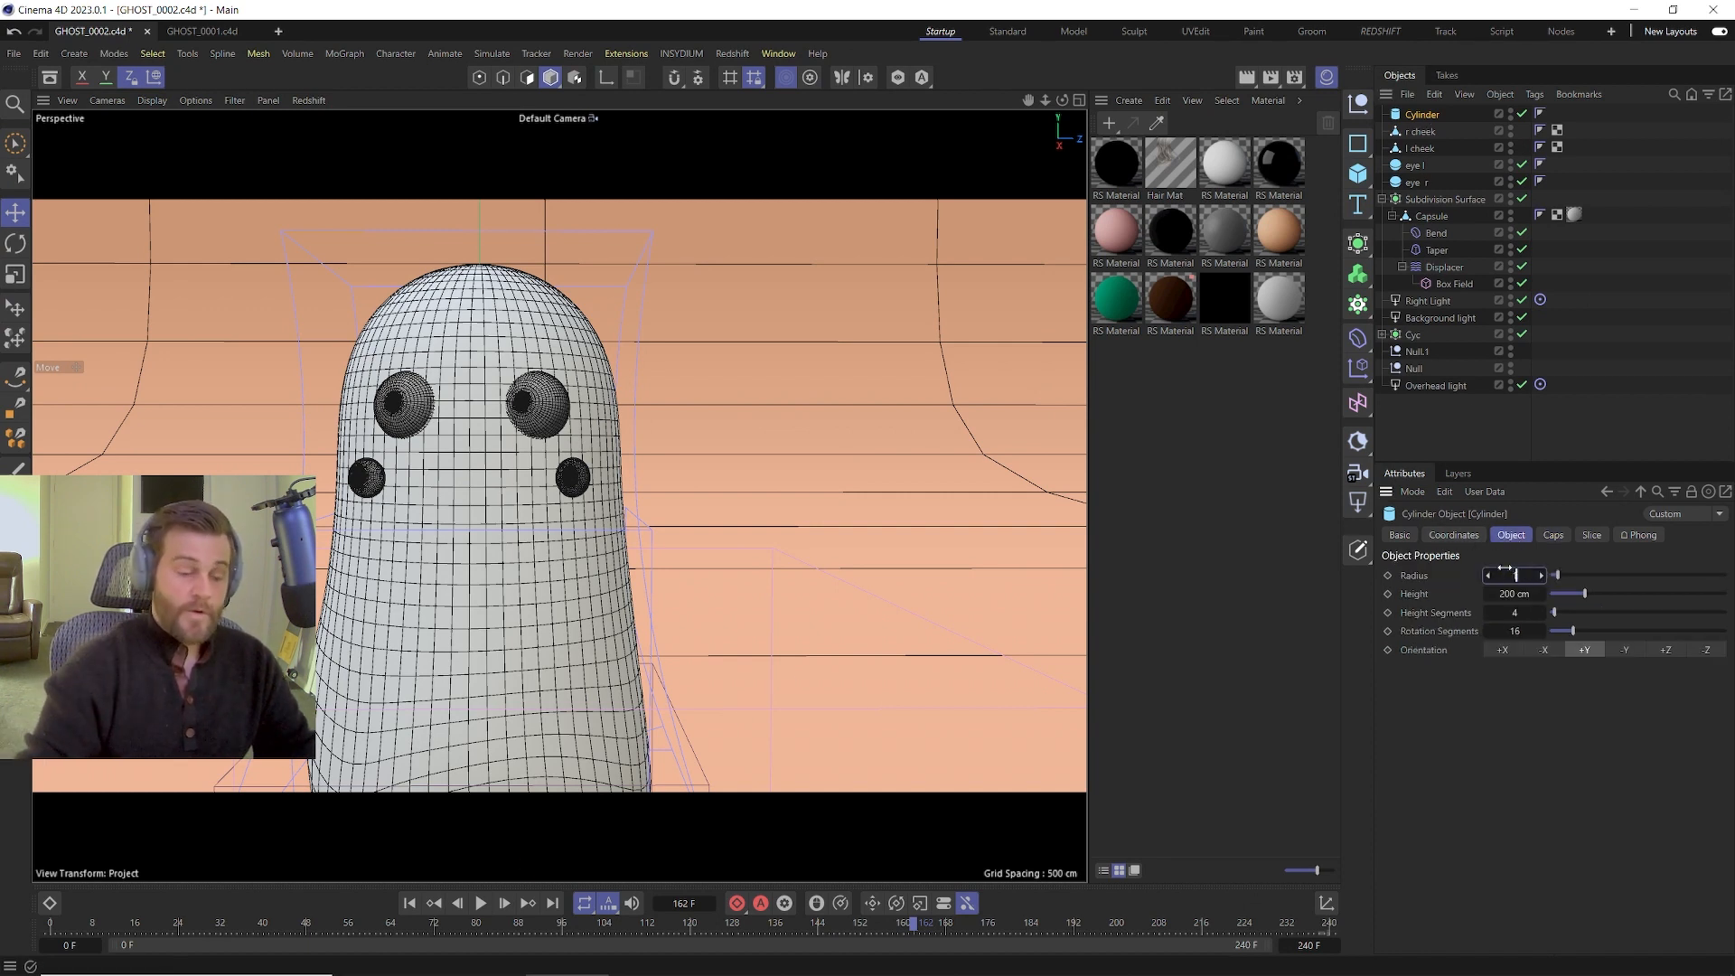
{"action": "left_click", "coordinate": [1514, 594]}
{"action": "type", "text": "10"}
{"action": "key", "text": "Return"}
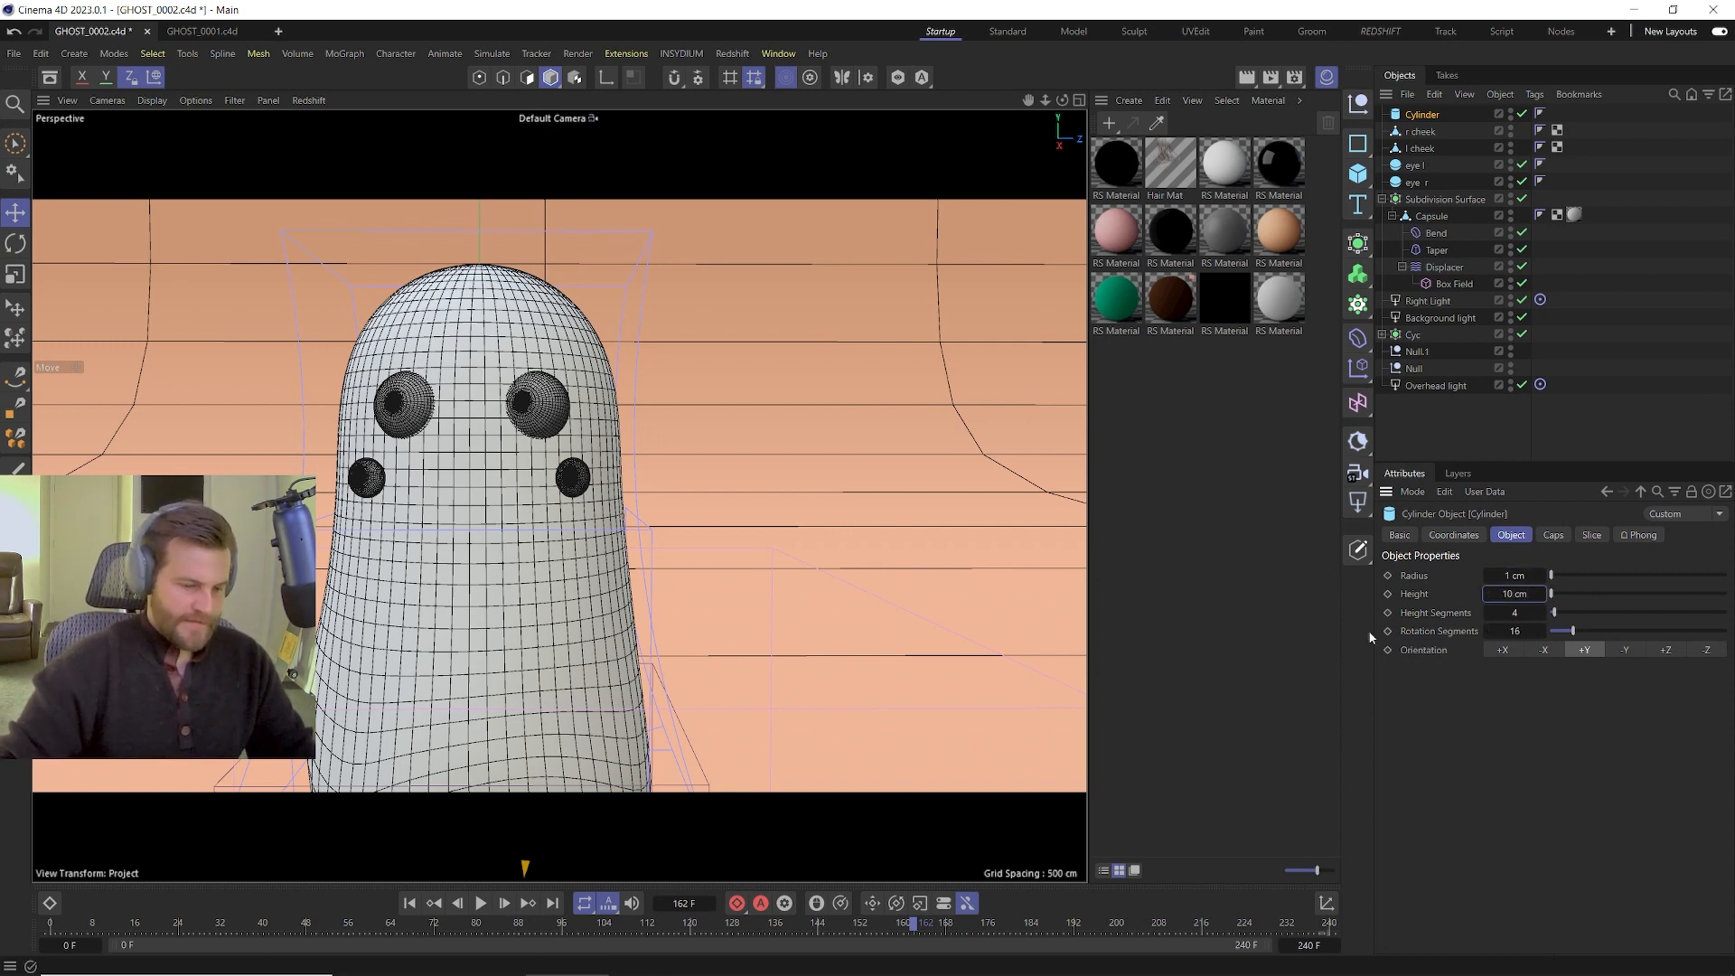
{"action": "left_click", "coordinate": [1494, 613]}
{"action": "key", "text": "Tab"}
{"action": "key", "text": "Return"}
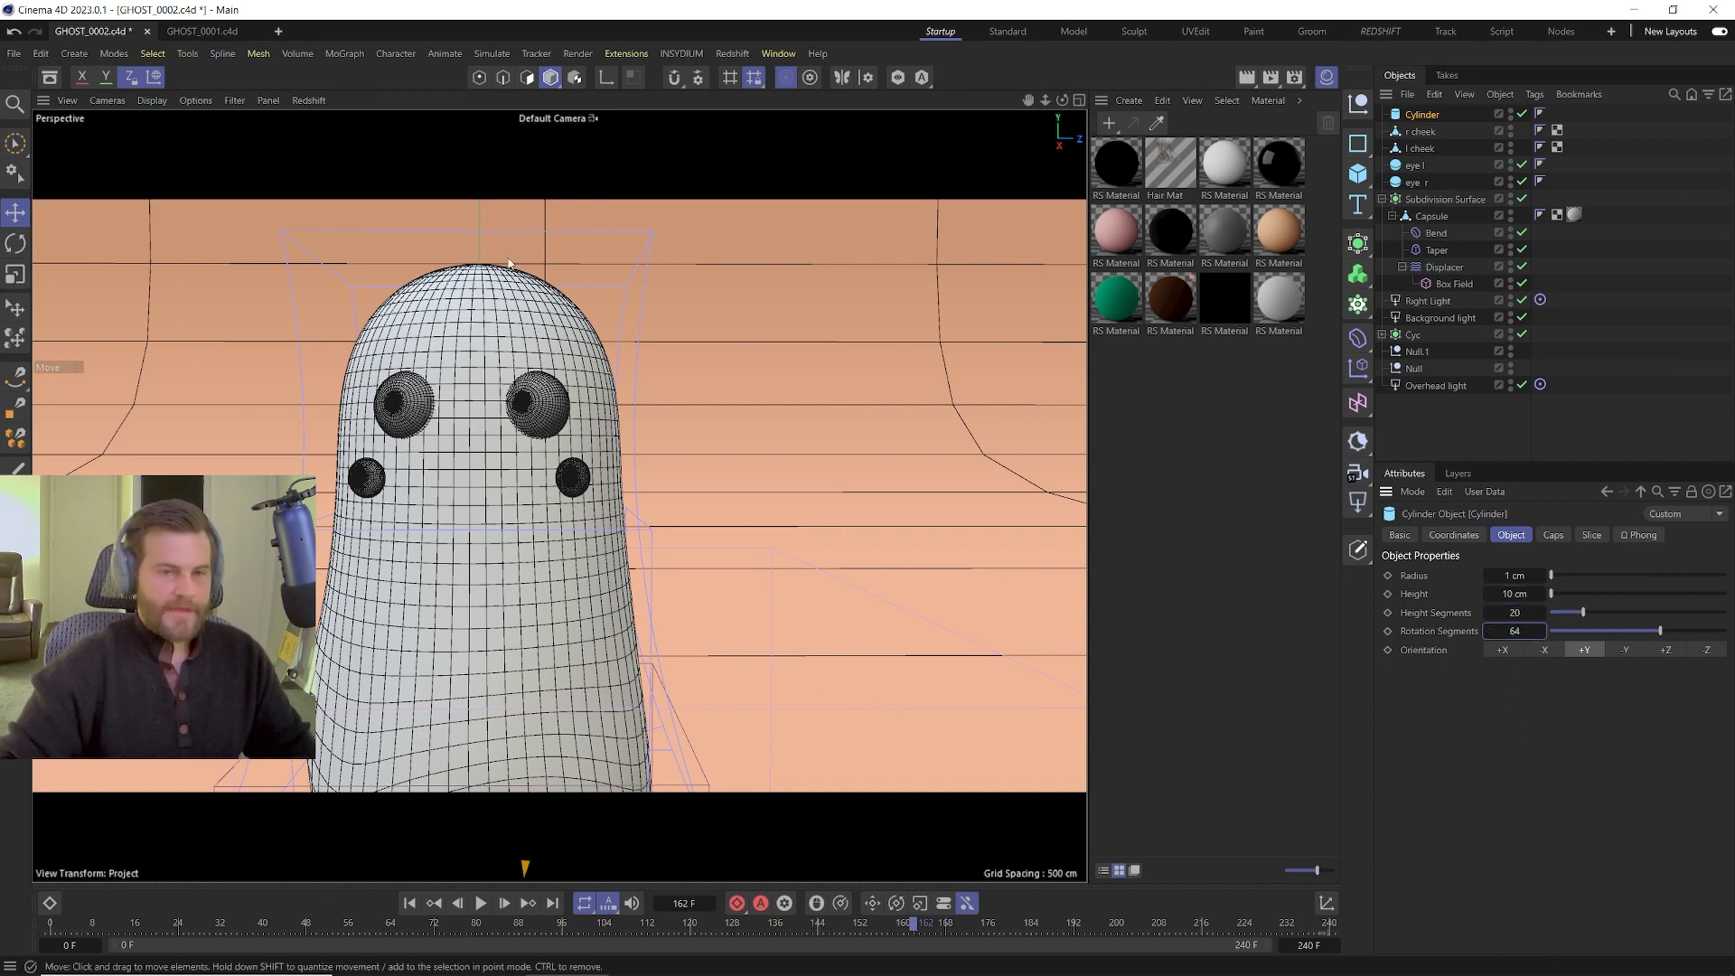
Place the cylinder on the face between the cheeks with the Place tool, rotate it horizontal as a mouth, and reselect it.
{"action": "left_click", "coordinate": [16, 307]}
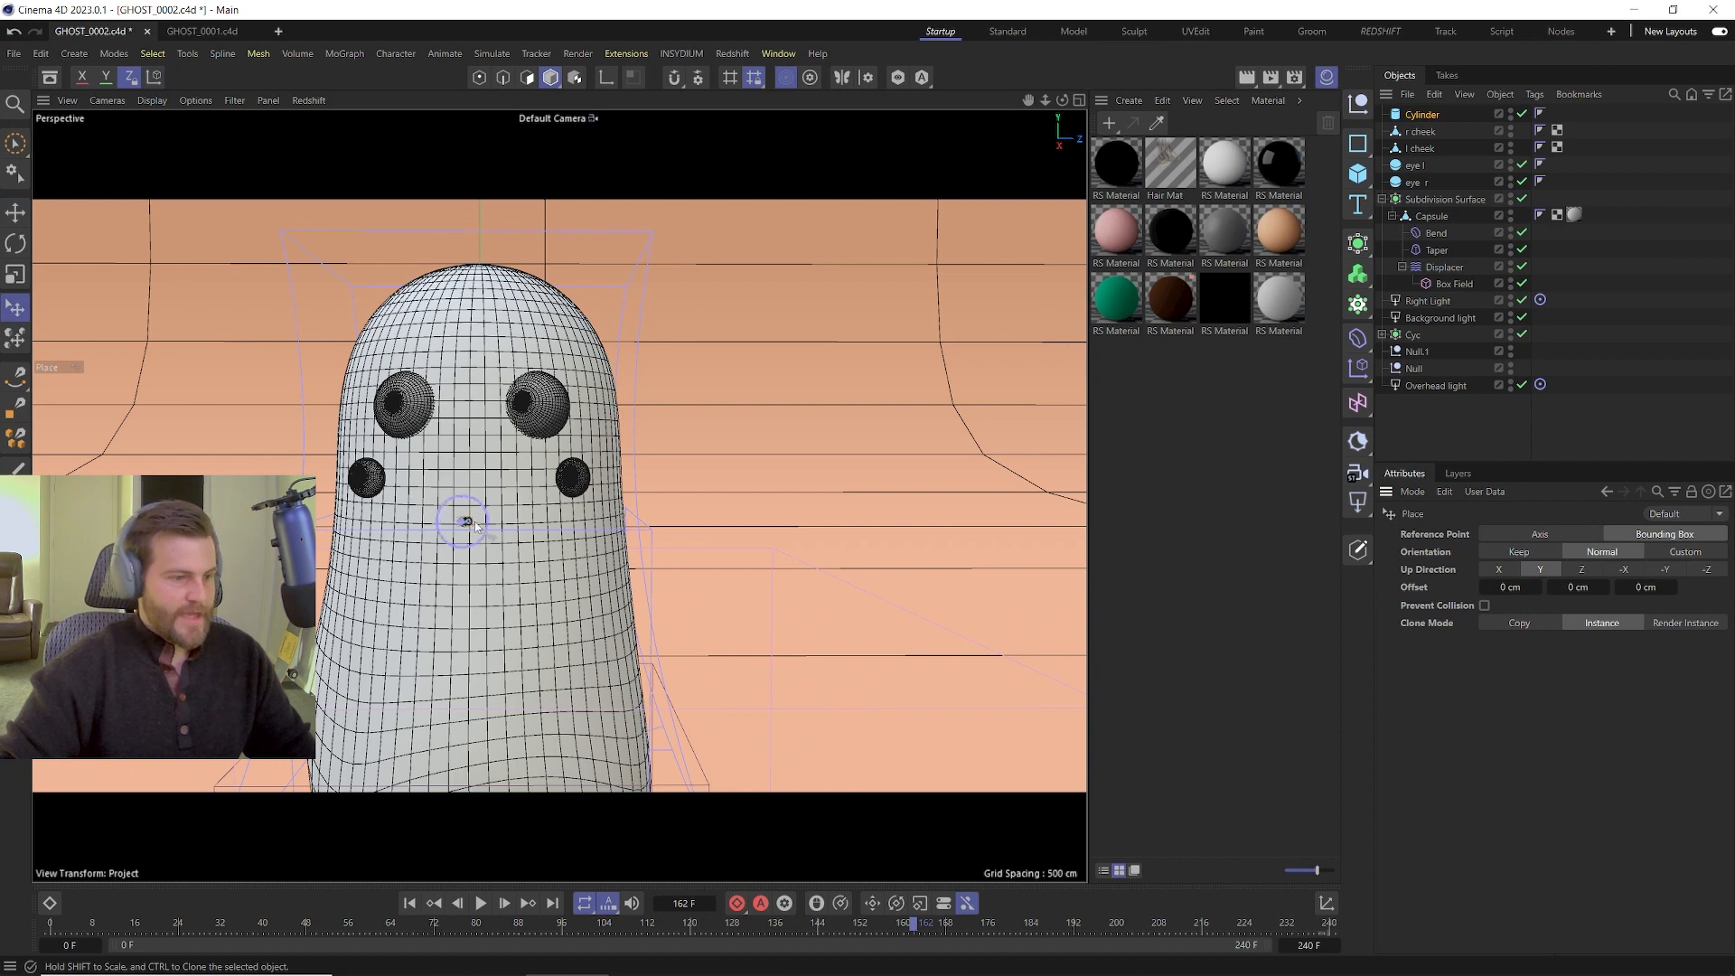
{"action": "key", "text": "e"}
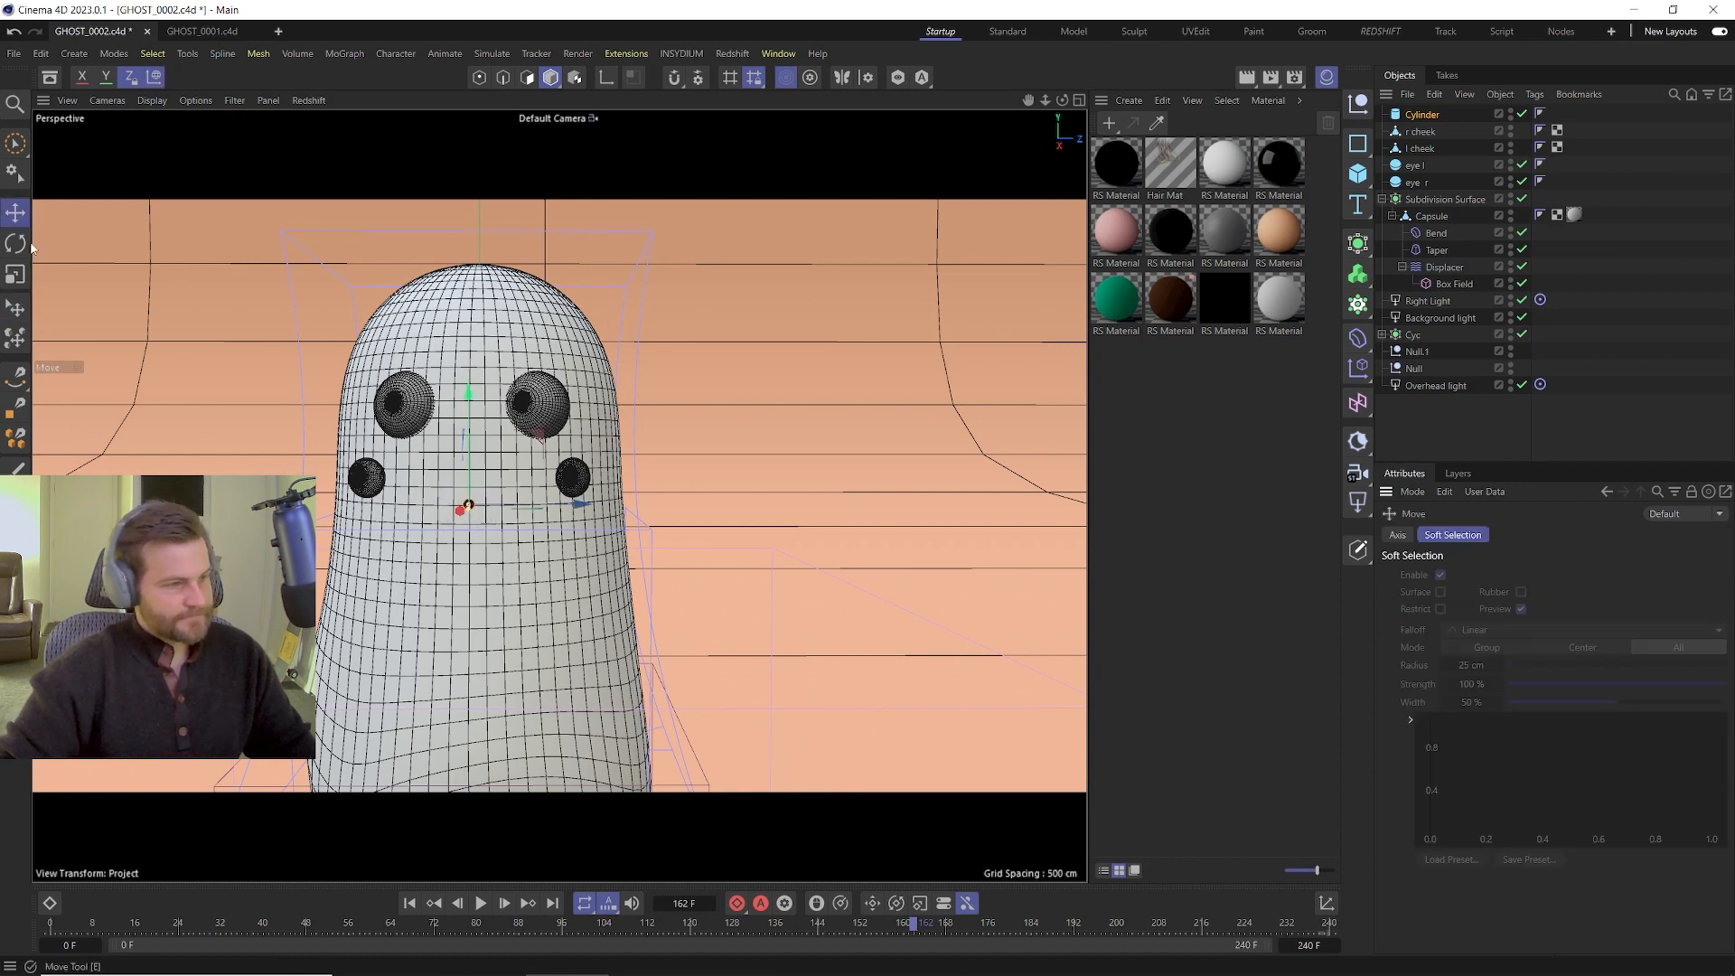
{"action": "key", "text": "r"}
{"action": "left_click_drag", "start_coordinate": [492, 511], "coordinate": [427, 514]}
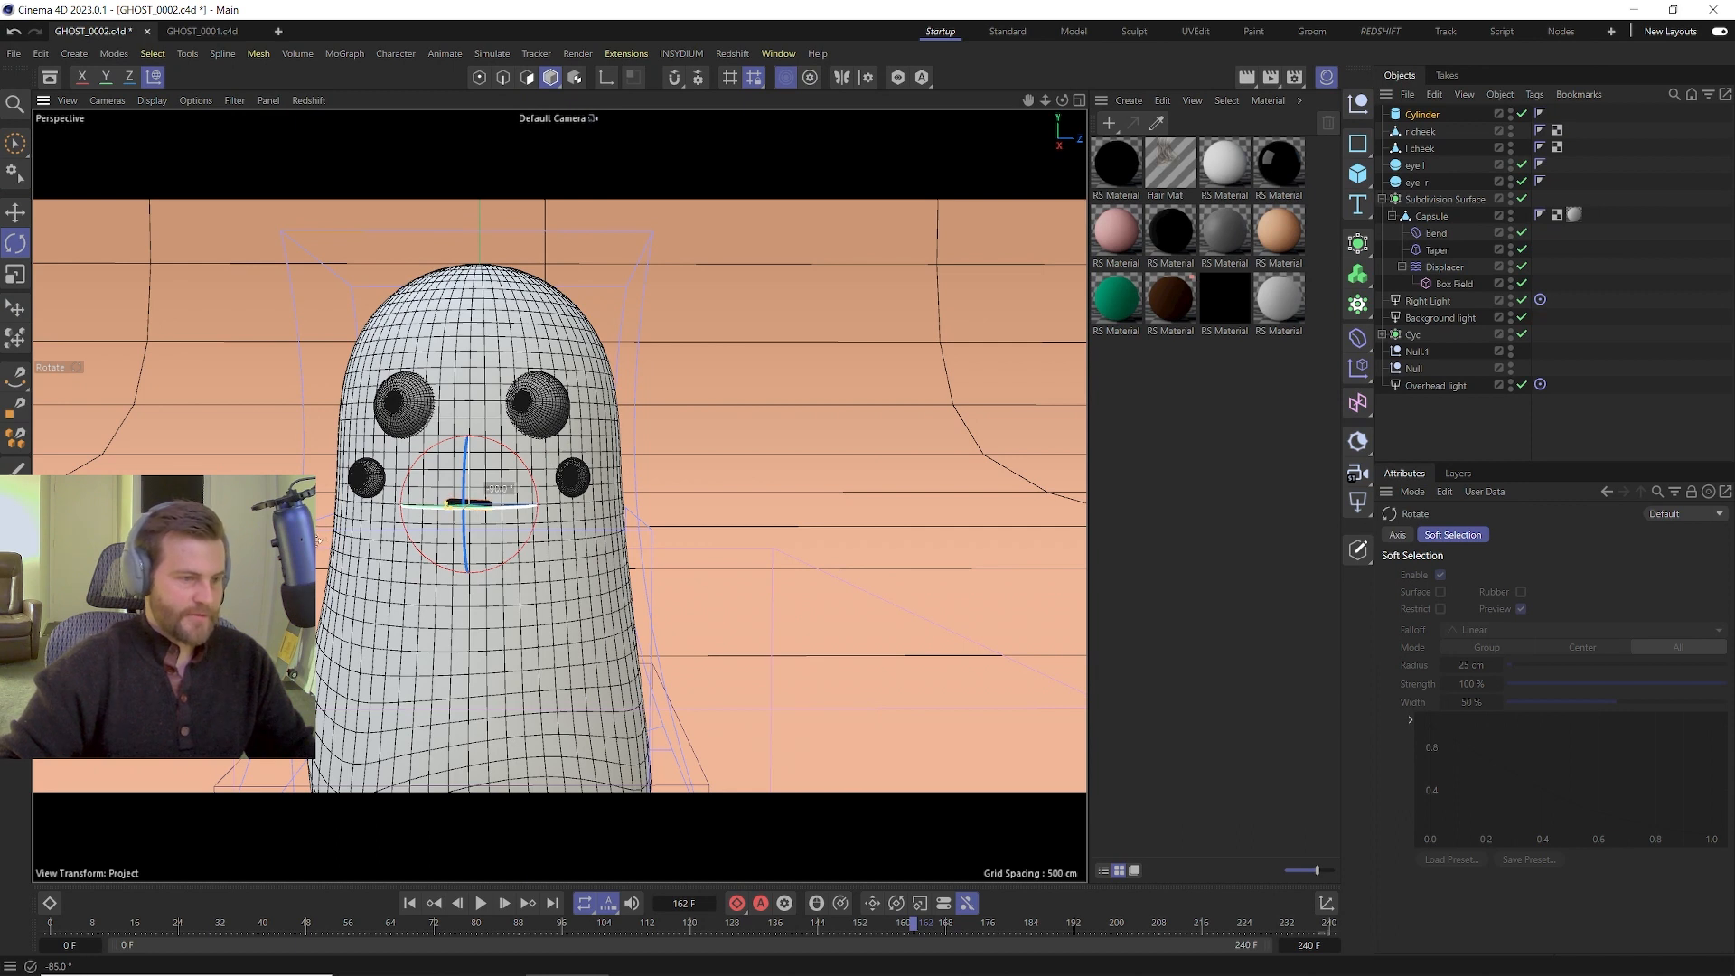
{"action": "left_click_drag", "start_coordinate": [317, 542], "coordinate": [317, 541], "text": "shift"}
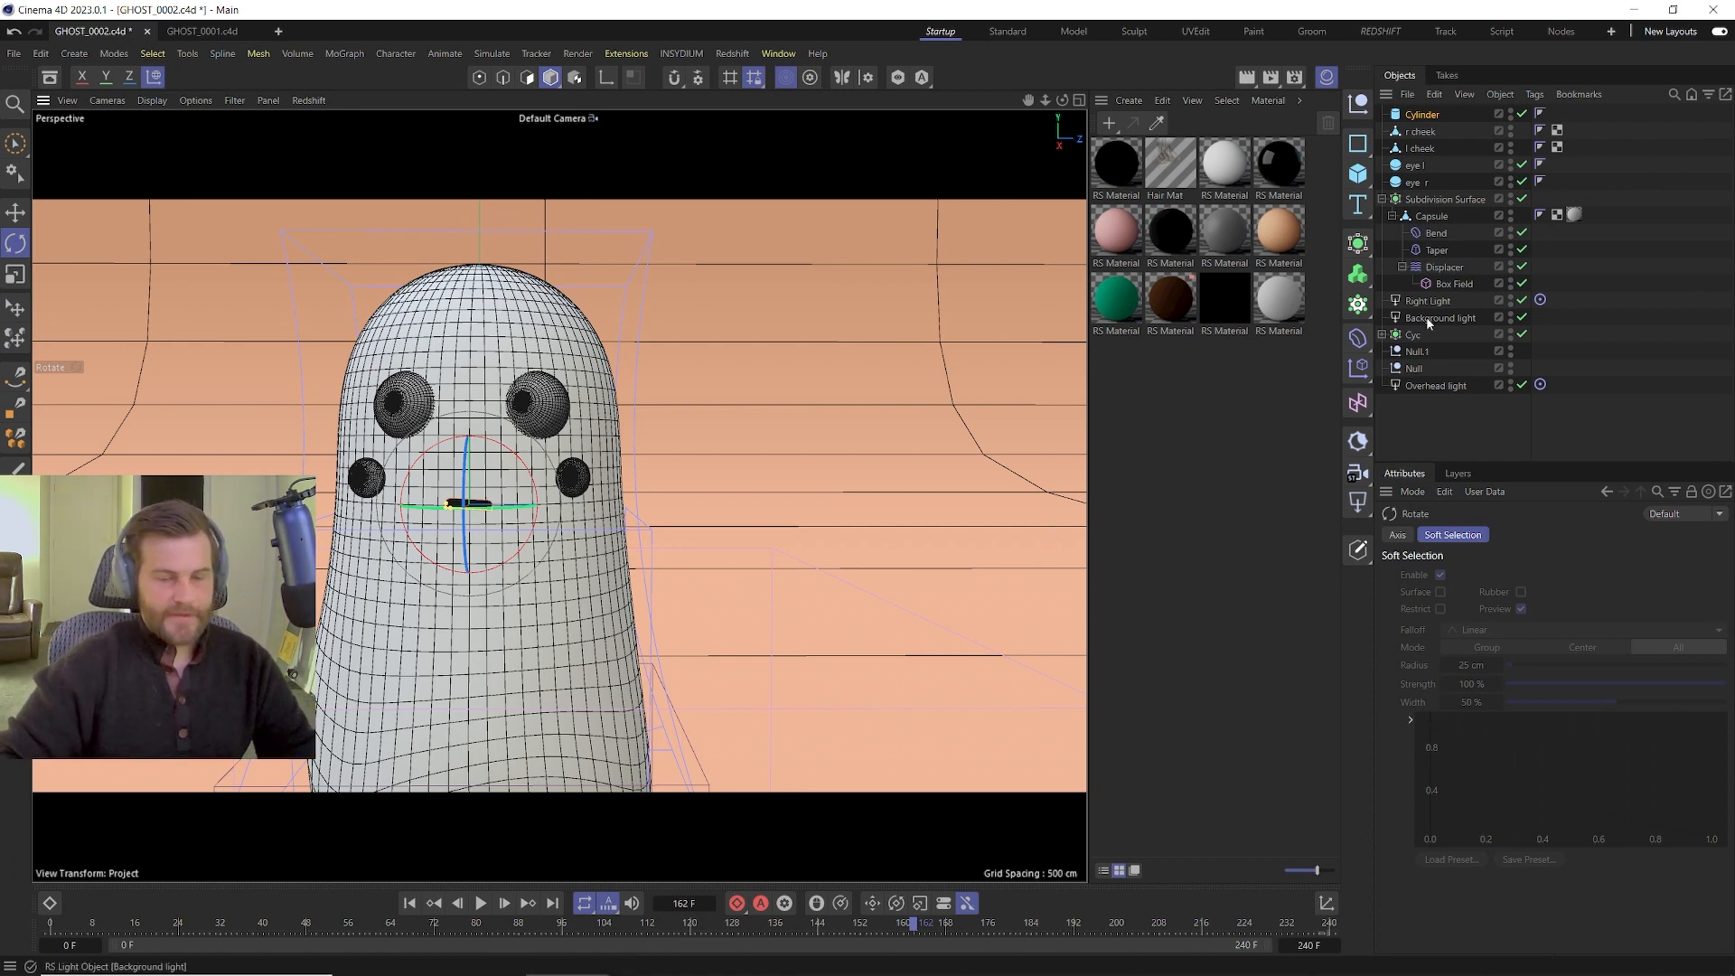
{"action": "left_click", "coordinate": [1415, 115]}
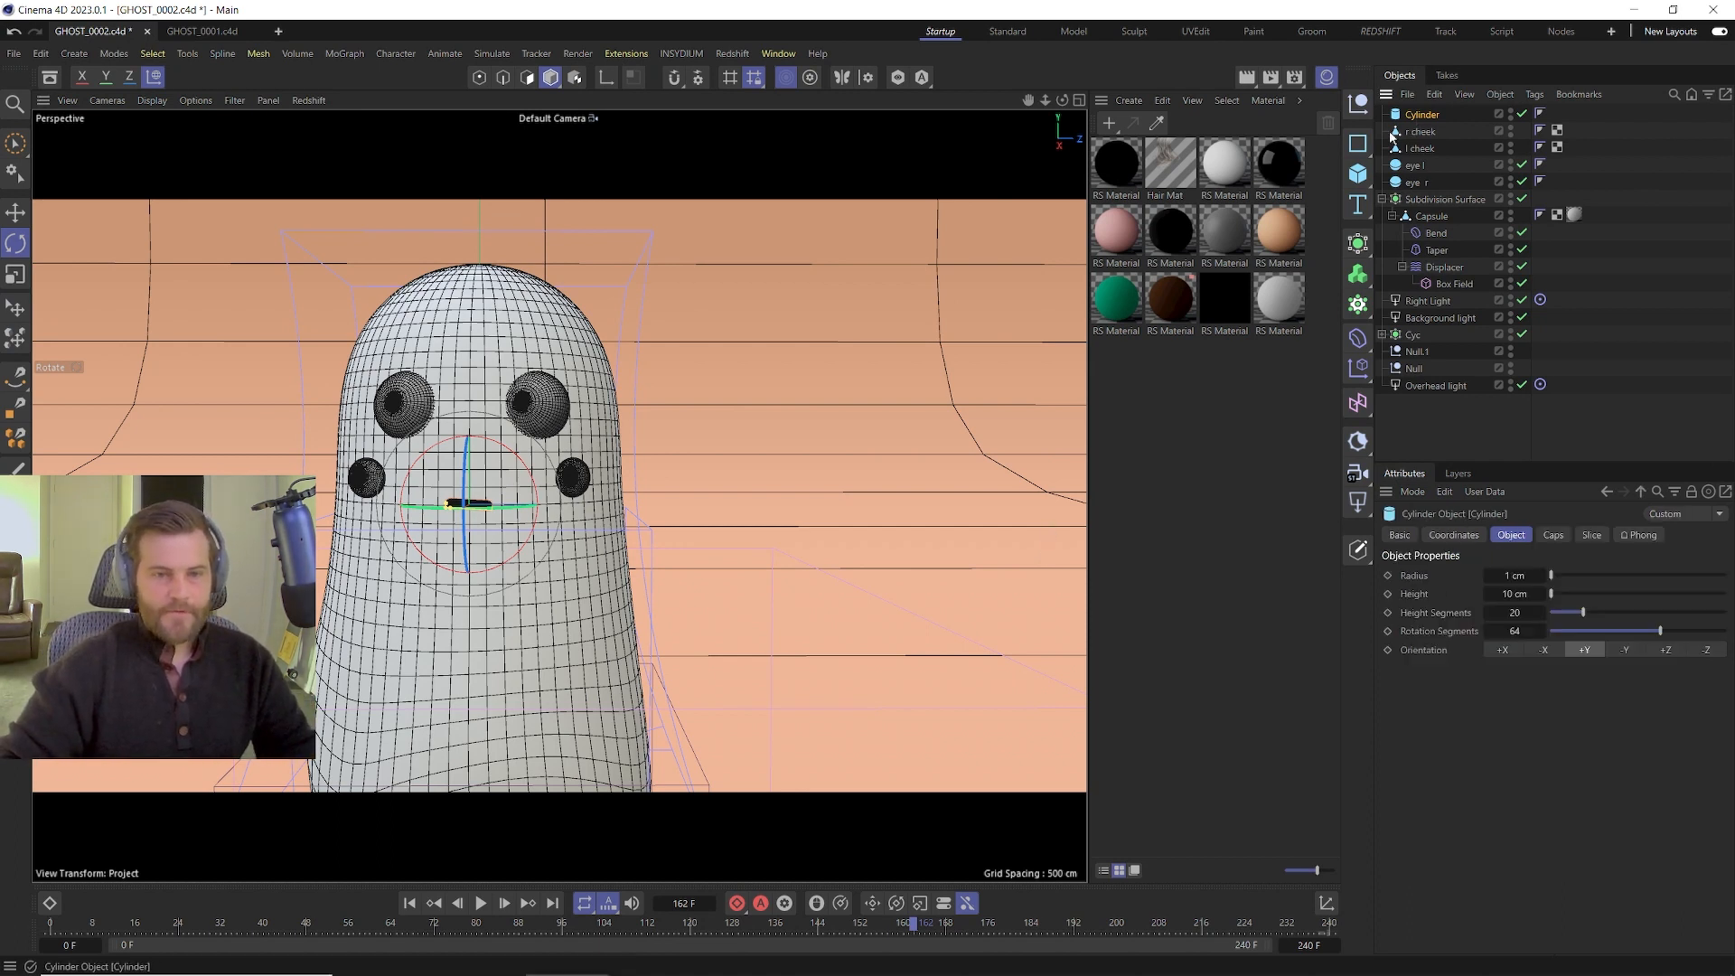
Add a Bend deformer inside the mouth cylinder, set its strength to -140°, and rotate the cylinder so it curves upward as a smile.
{"action": "left_click", "coordinate": [1358, 338]}
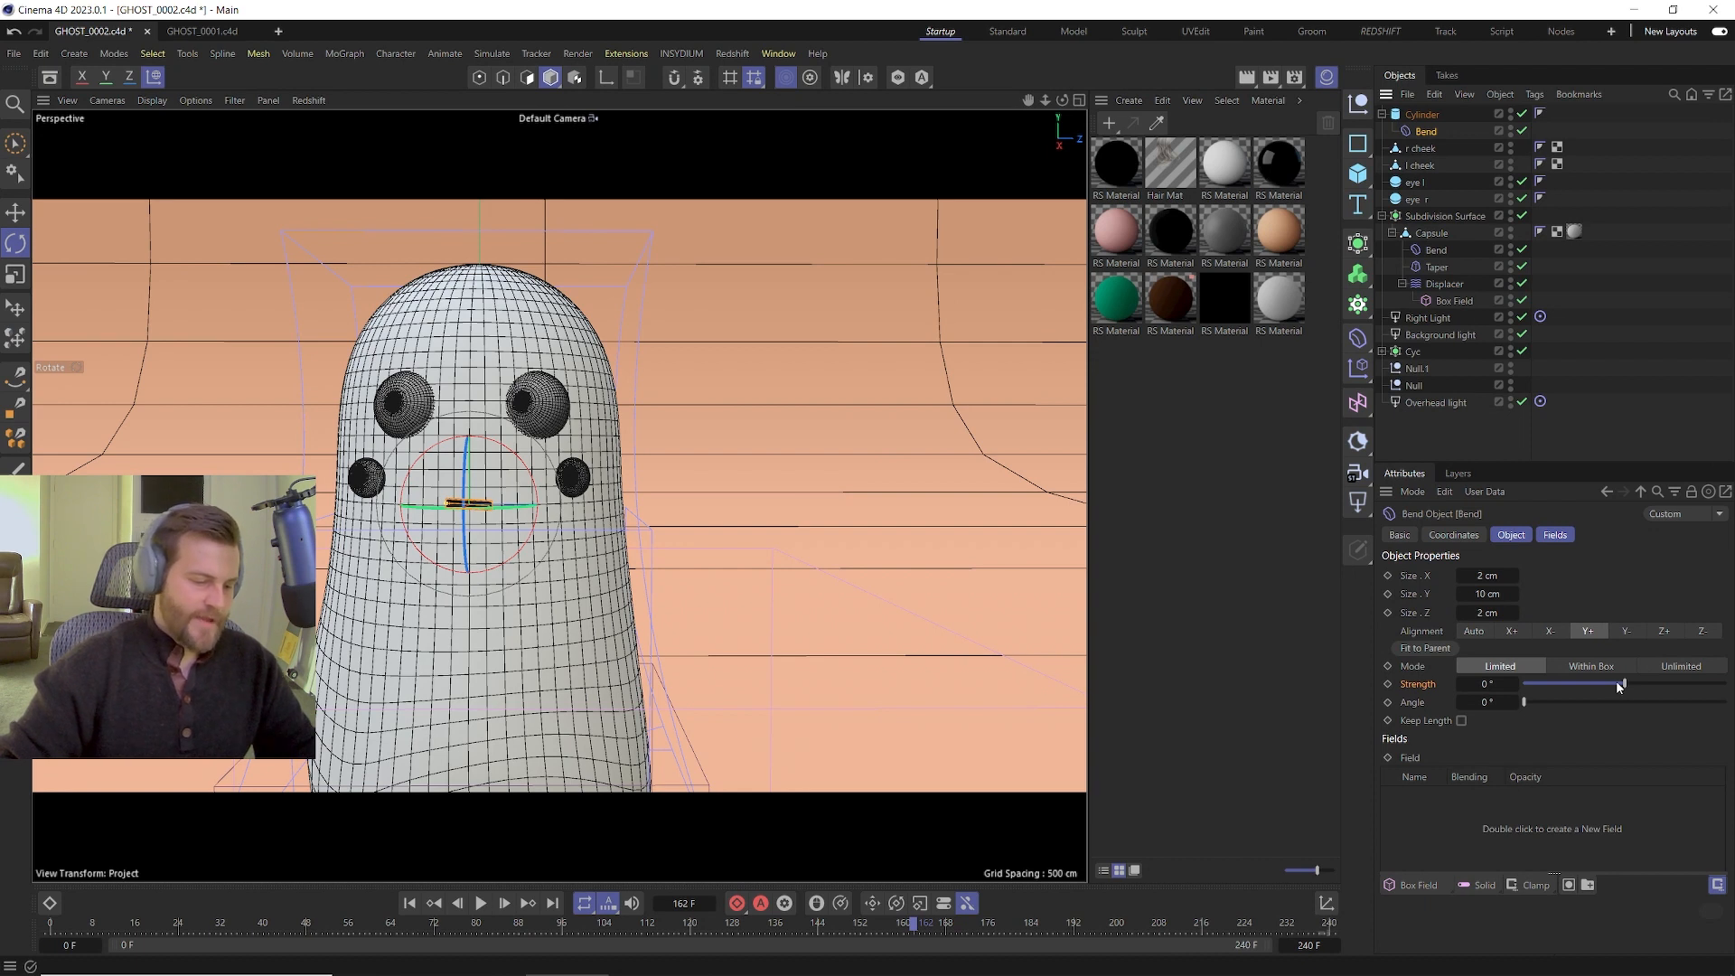
{"action": "mouse_move", "coordinate": [1616, 682]}
{"action": "left_mouse_down"}
{"action": "mouse_move", "coordinate": [1631, 684]}
{"action": "mouse_move", "coordinate": [1602, 686]}
{"action": "mouse_move", "coordinate": [1704, 684]}
{"action": "mouse_move", "coordinate": [1595, 684]}
{"action": "left_mouse_up"}
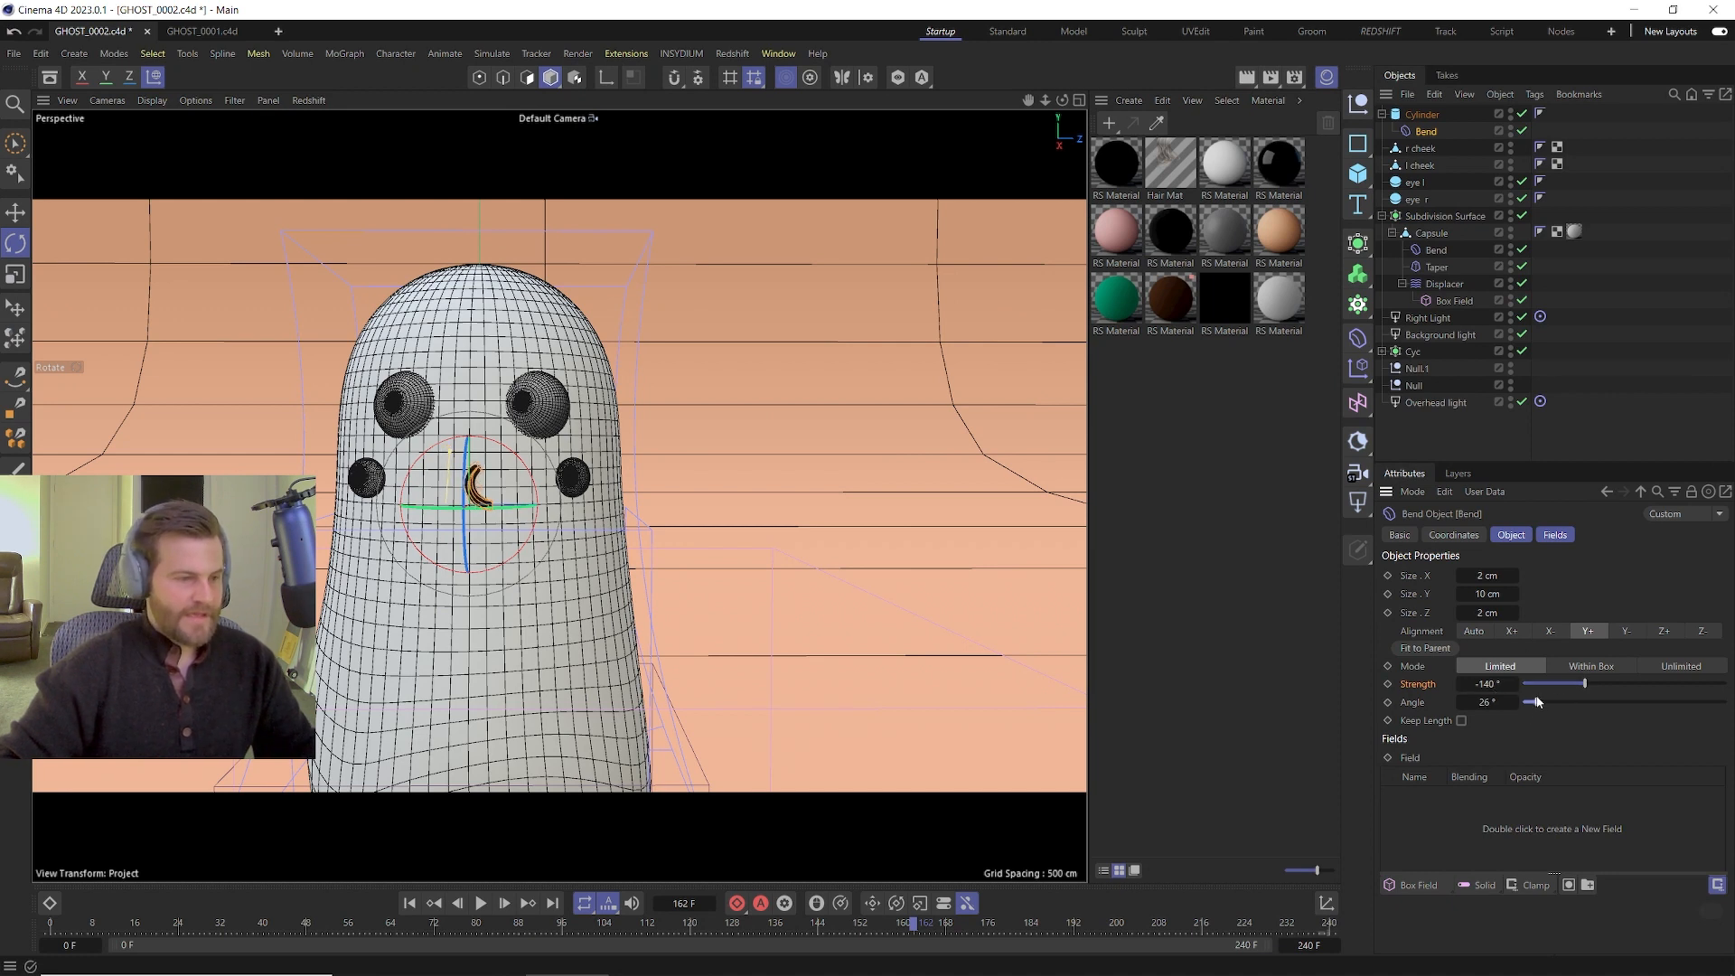
{"action": "left_click_drag", "start_coordinate": [526, 479], "coordinate": [460, 443]}
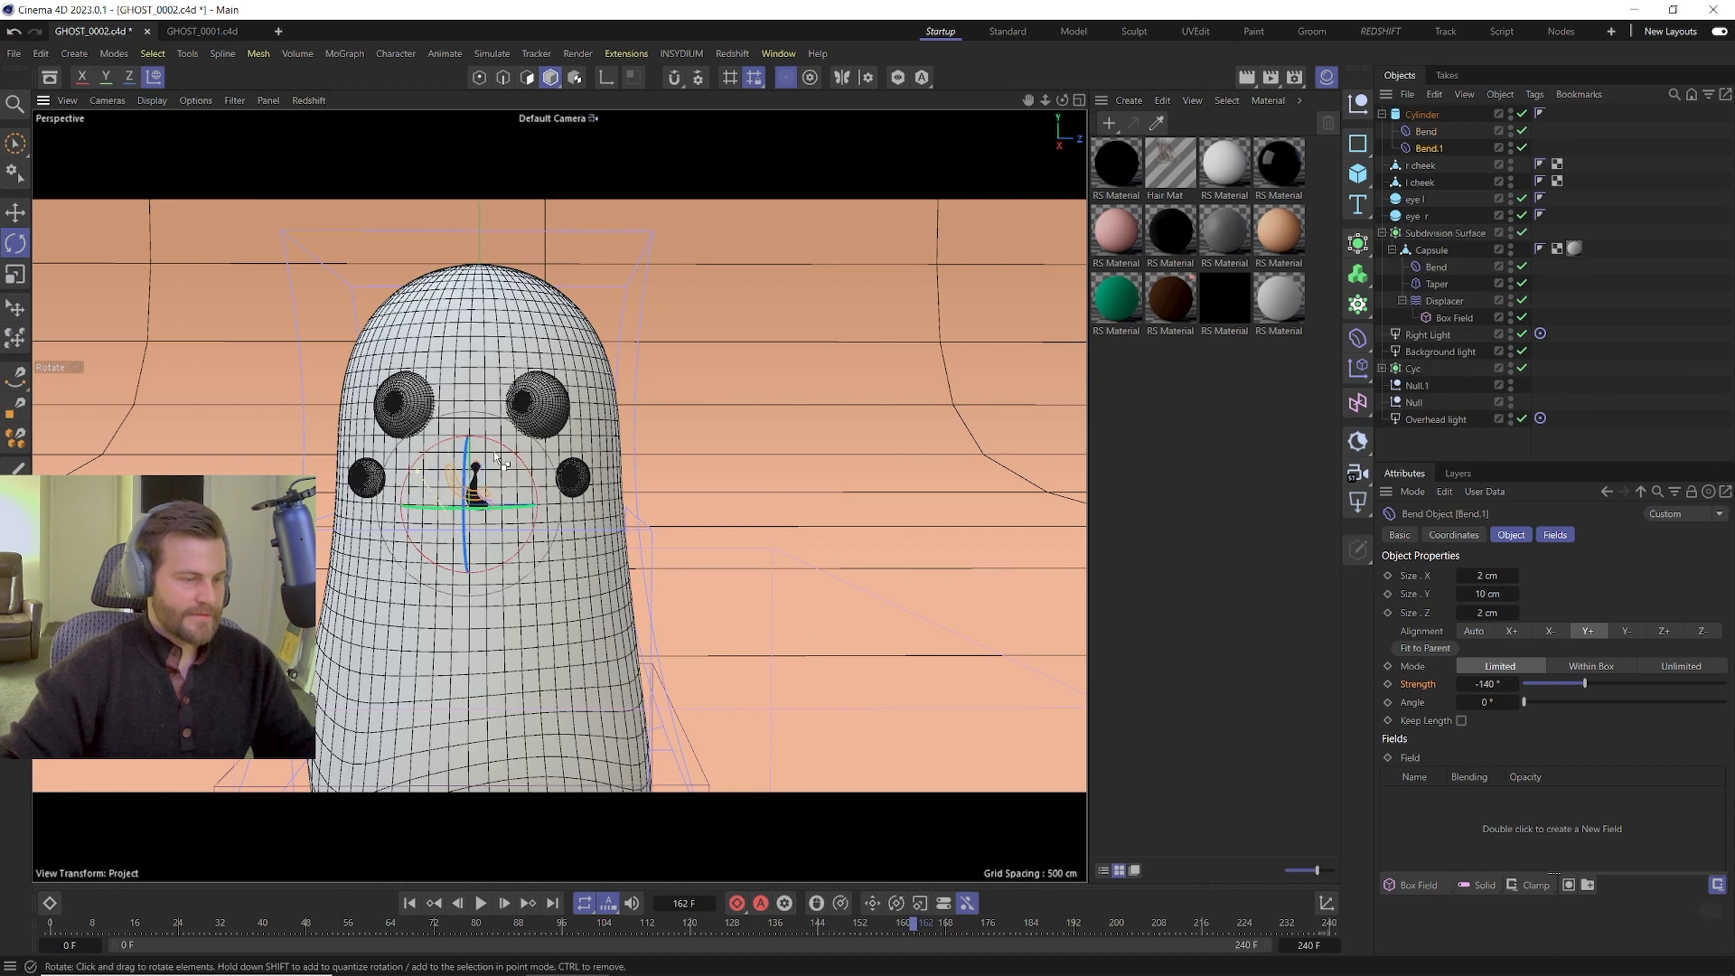
{"action": "left_click", "coordinate": [1421, 115]}
{"action": "mouse_move", "coordinate": [528, 474]}
{"action": "left_mouse_down"}
{"action": "mouse_move", "coordinate": [461, 436]}
{"action": "mouse_move", "coordinate": [547, 461]}
{"action": "left_mouse_up"}
{"action": "key", "text": "e"}
{"action": "left_click", "coordinate": [1425, 131]}
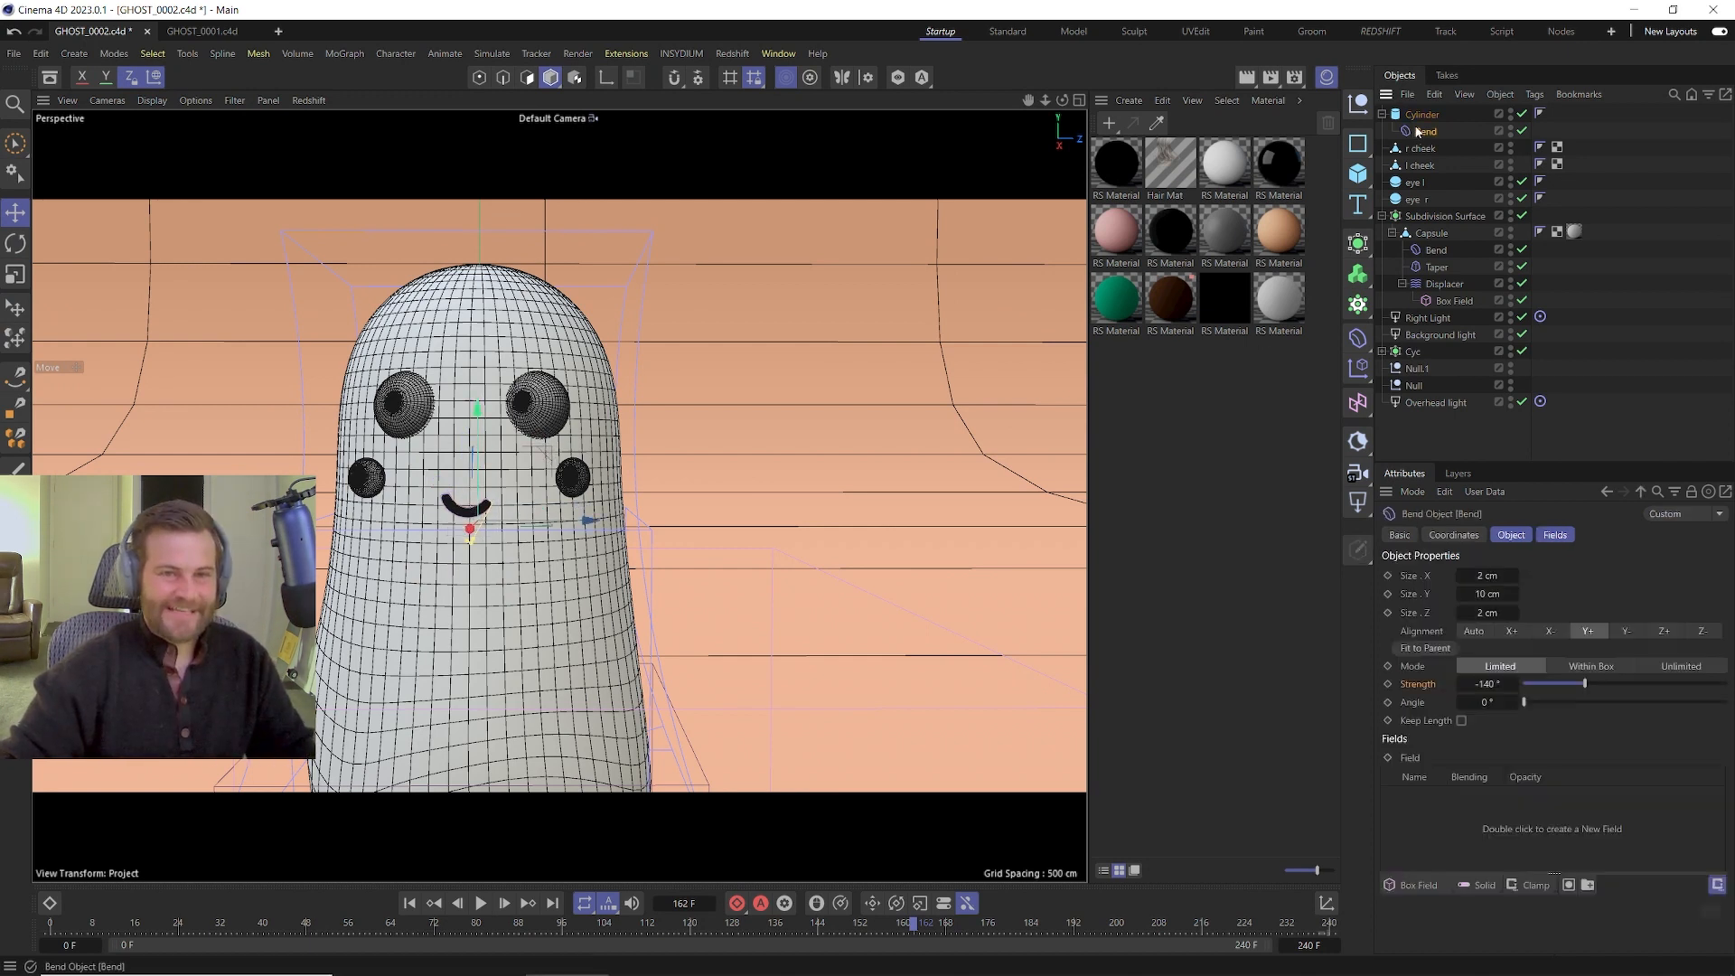
Lengthen the mouth cylinder to 50 cm in height and fit its Bend deformer to the parent.
{"action": "left_click", "coordinate": [1421, 114]}
{"action": "left_click_drag", "start_coordinate": [1551, 593], "coordinate": [1559, 598]}
{"action": "left_click", "coordinate": [1425, 132]}
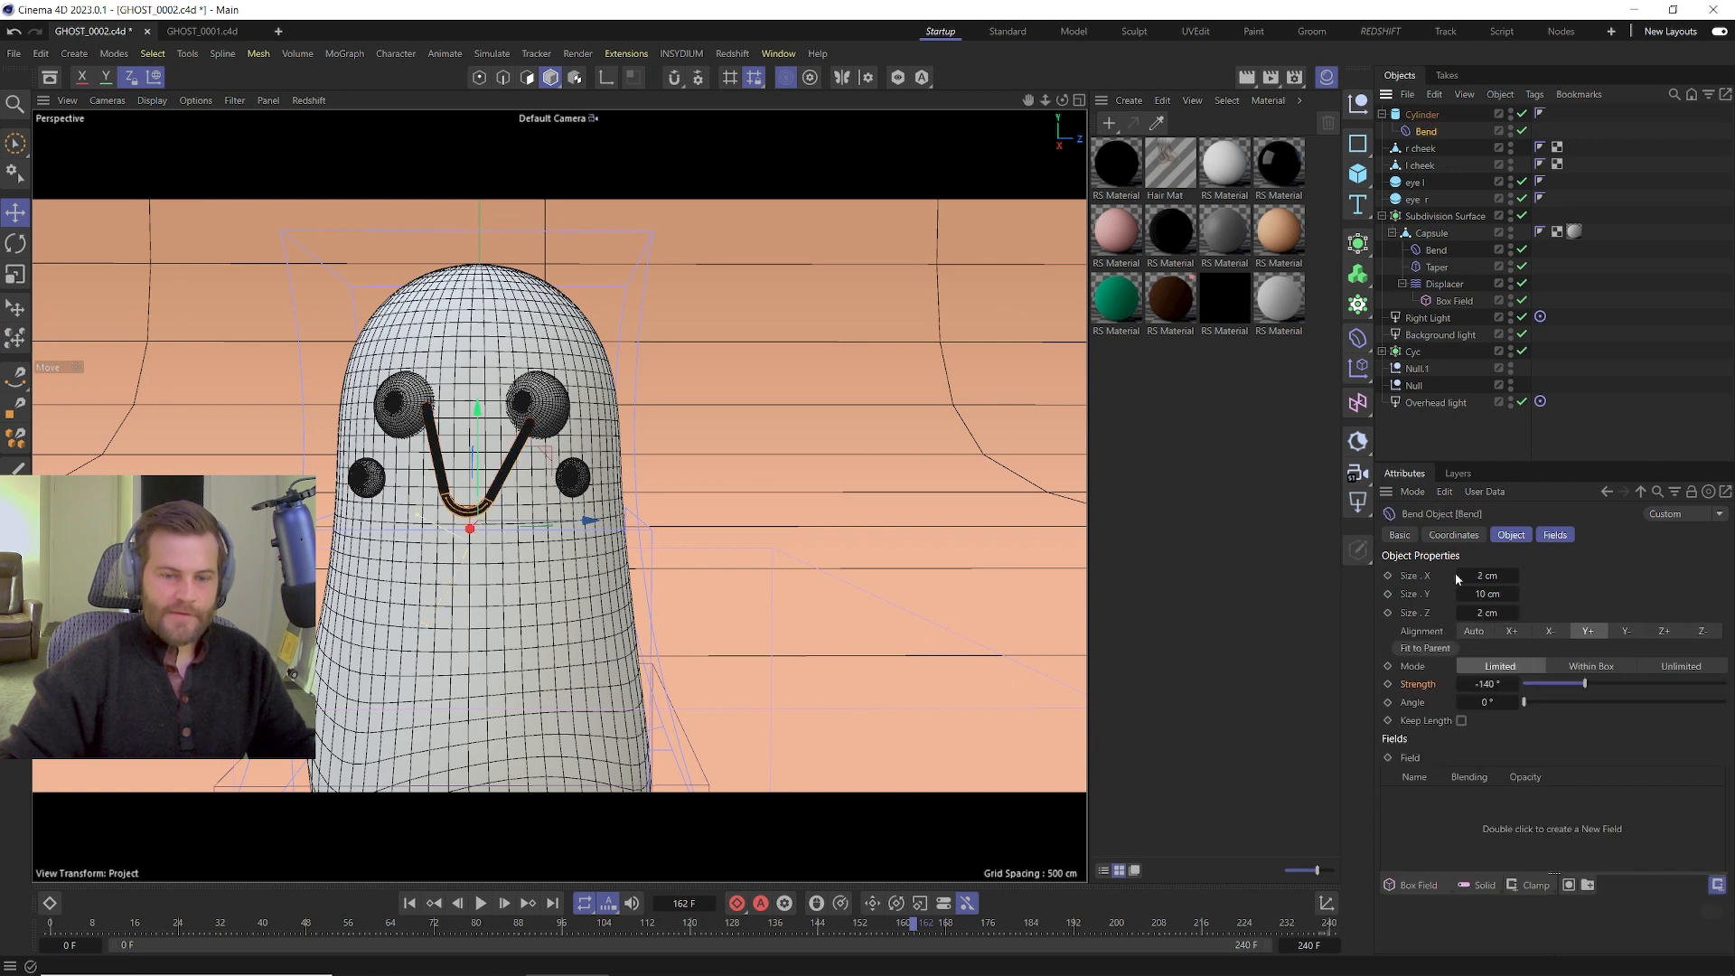
{"action": "left_click", "coordinate": [1425, 647]}
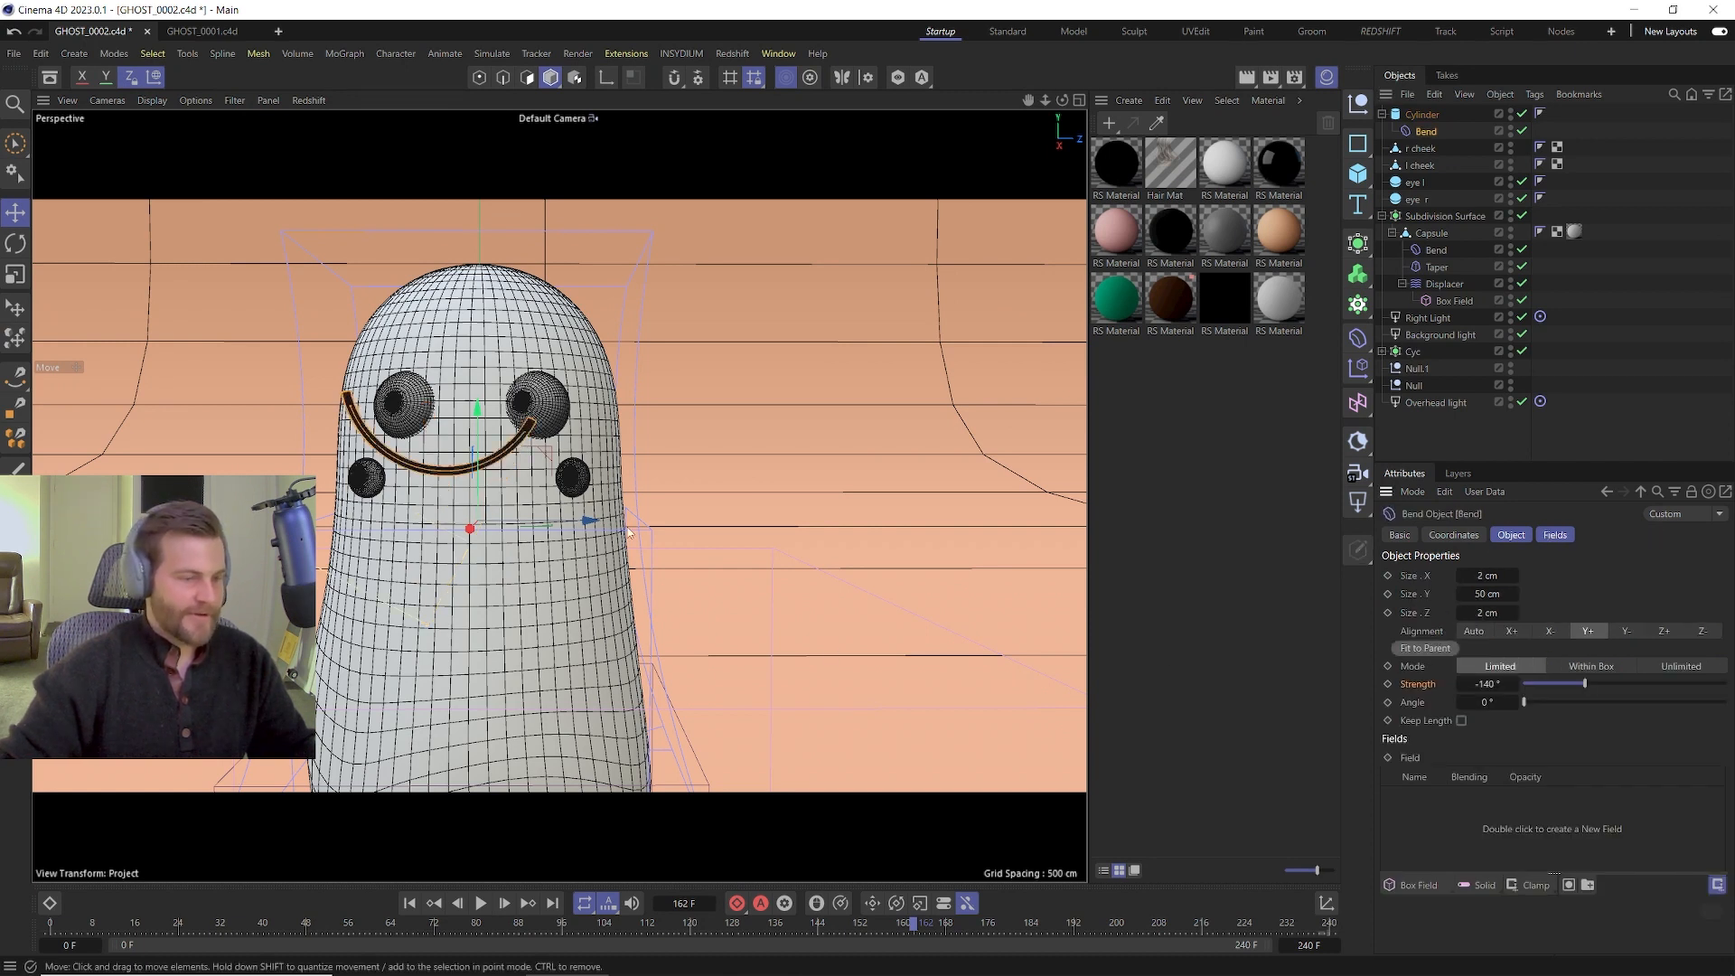
Try moving the Bend deformer and the lengthened mouth cylinder separately, undoing each move.
{"action": "left_click_drag", "start_coordinate": [545, 454], "coordinate": [559, 502]}
{"action": "key", "text": "ctrl+z"}
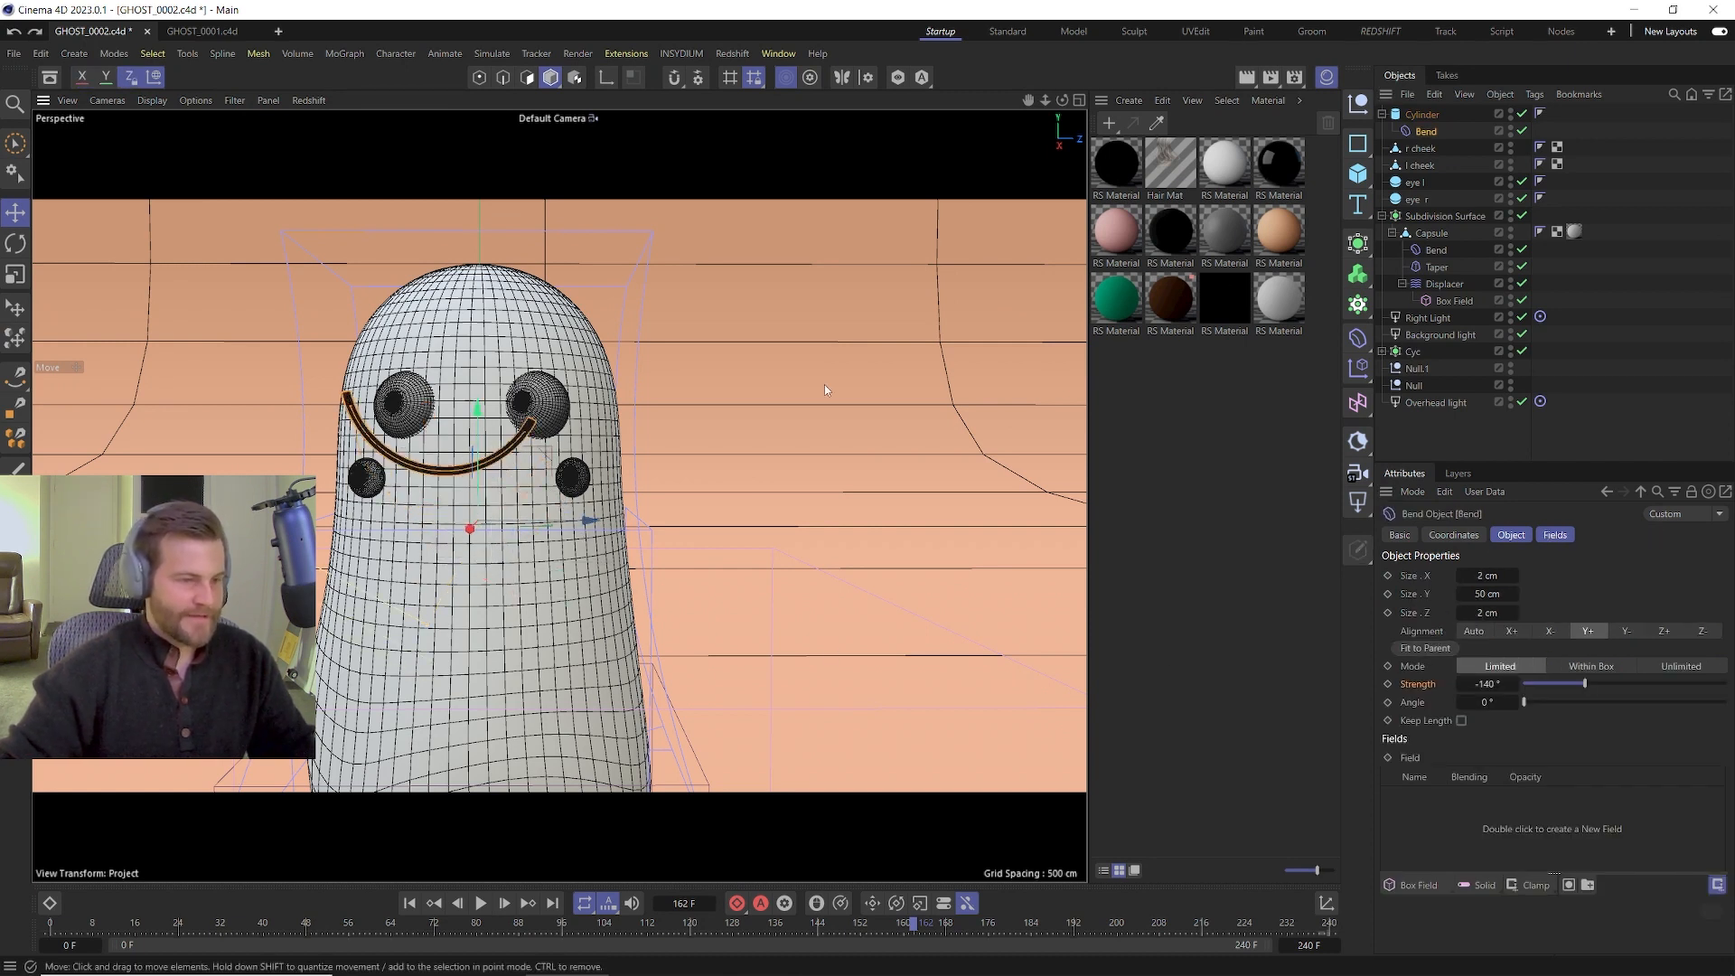
{"action": "left_click", "coordinate": [1423, 115]}
{"action": "left_click_drag", "start_coordinate": [550, 446], "coordinate": [591, 556]}
{"action": "key", "text": "ctrl+z"}
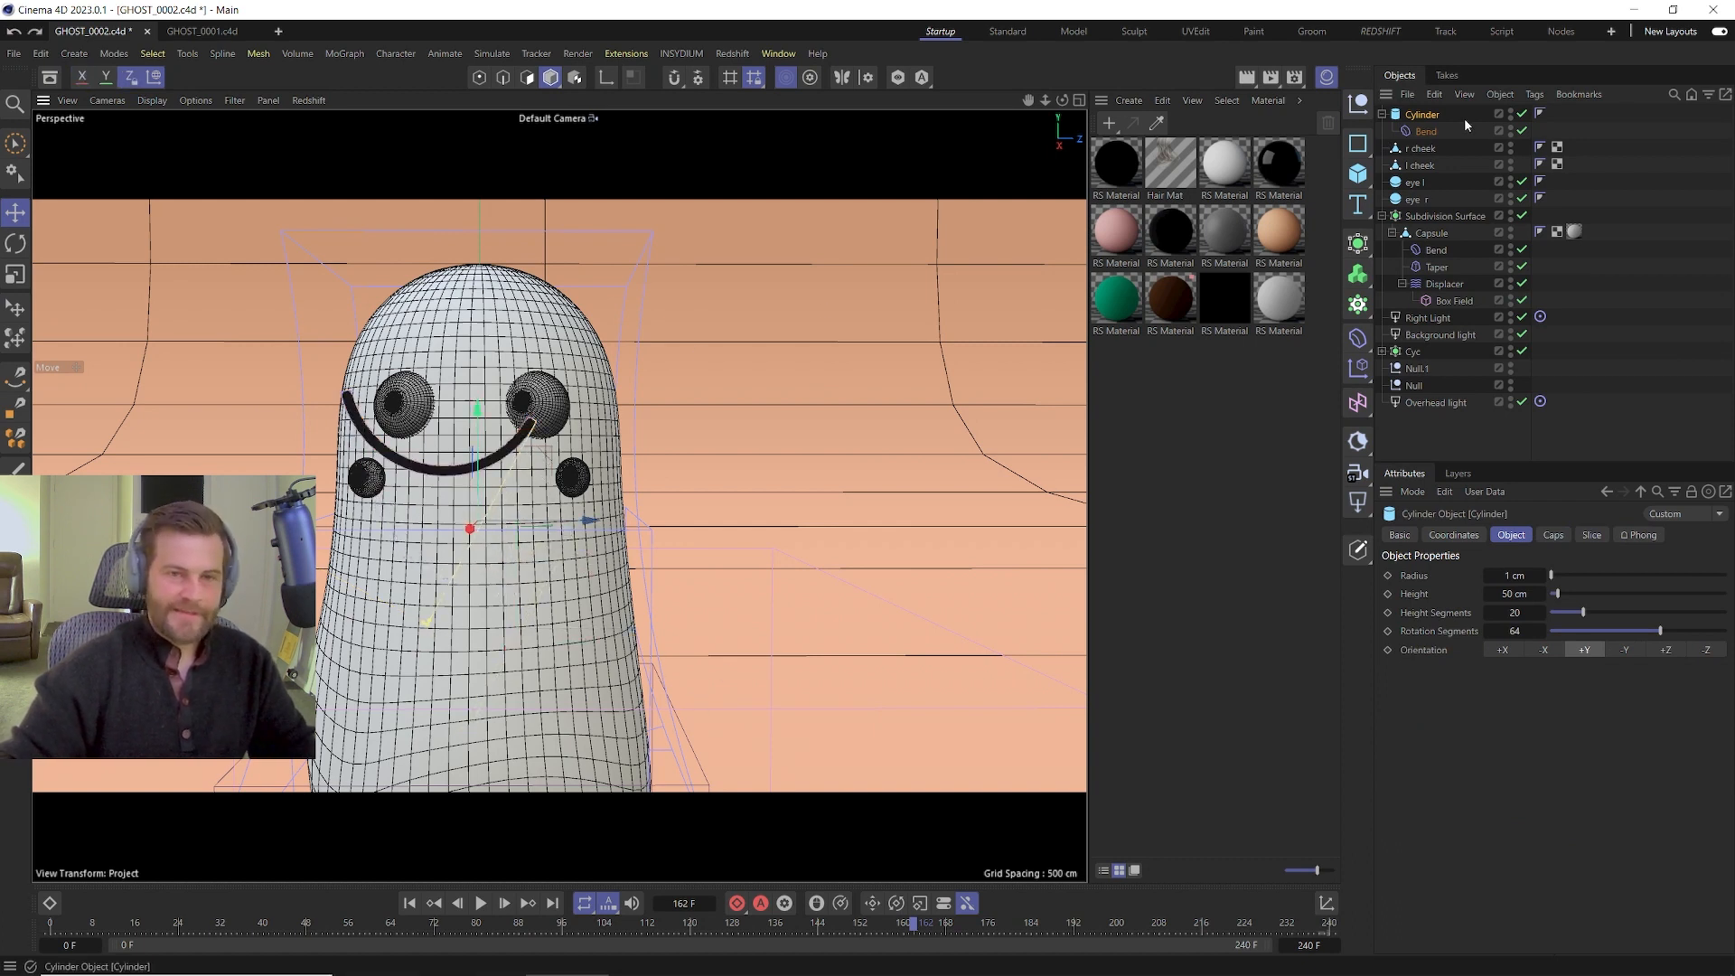
Set the mouth cylinder's height to 10 cm and refit its Bend deformer to the parent.
{"action": "double_click", "coordinate": [1513, 593]}
{"action": "type", "text": "10"}
{"action": "key", "text": "Return"}
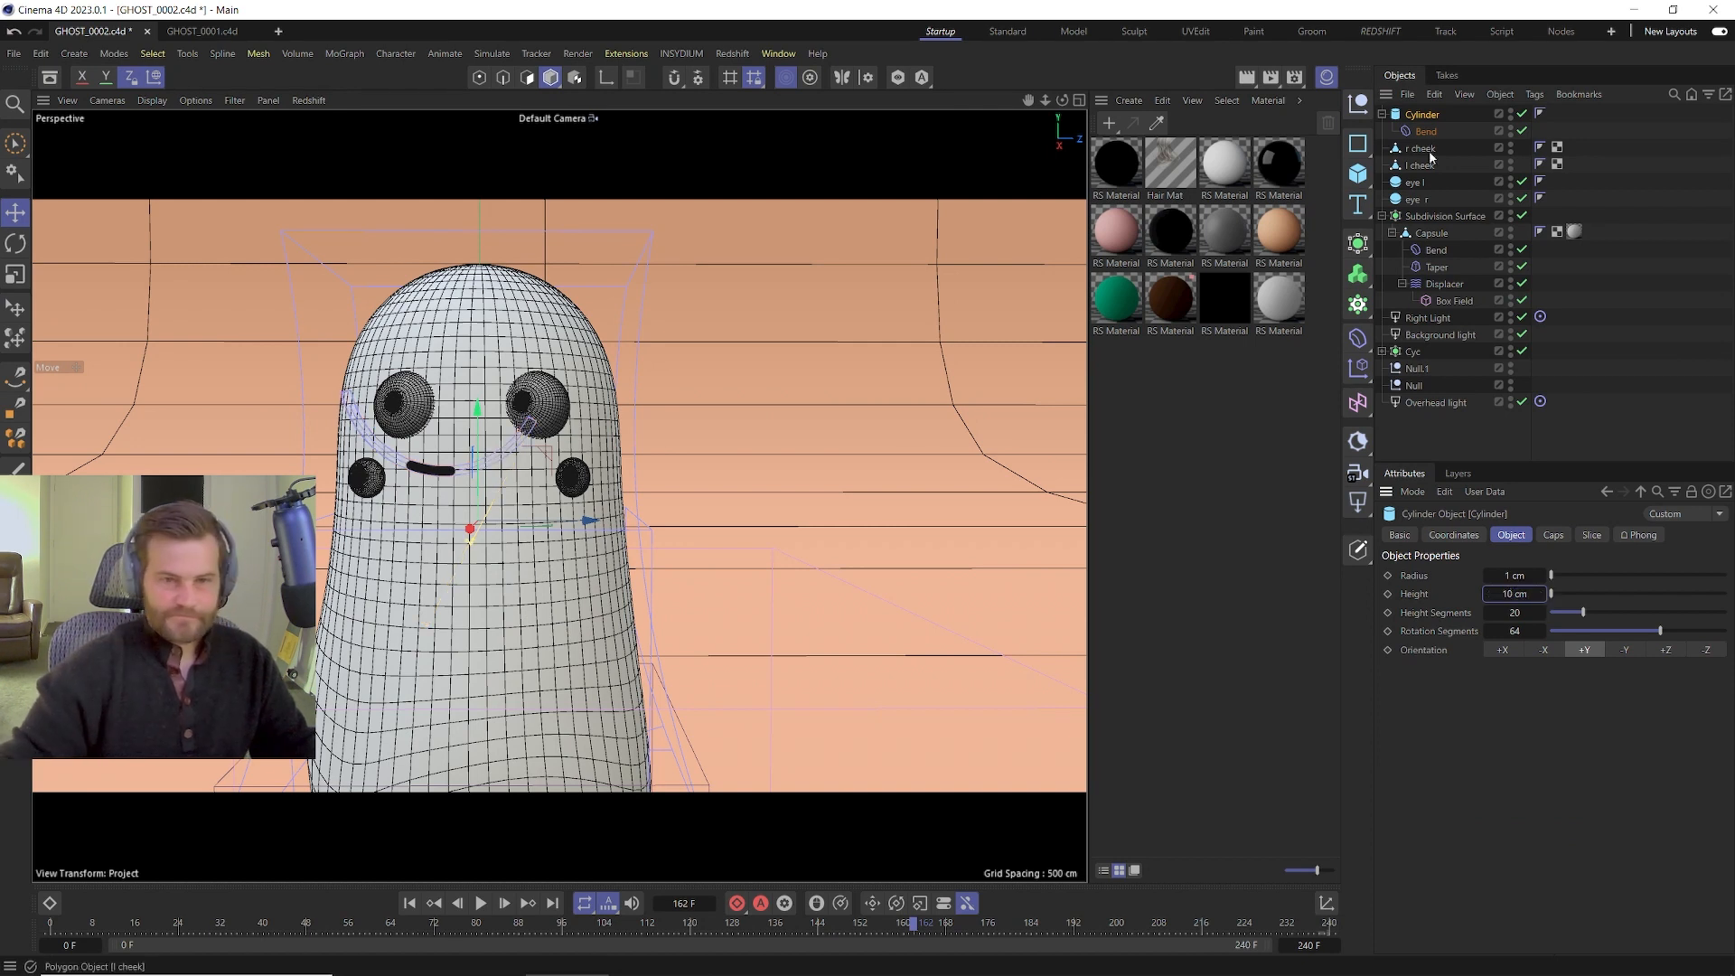
{"action": "left_click", "coordinate": [1426, 131]}
{"action": "left_click", "coordinate": [1421, 648]}
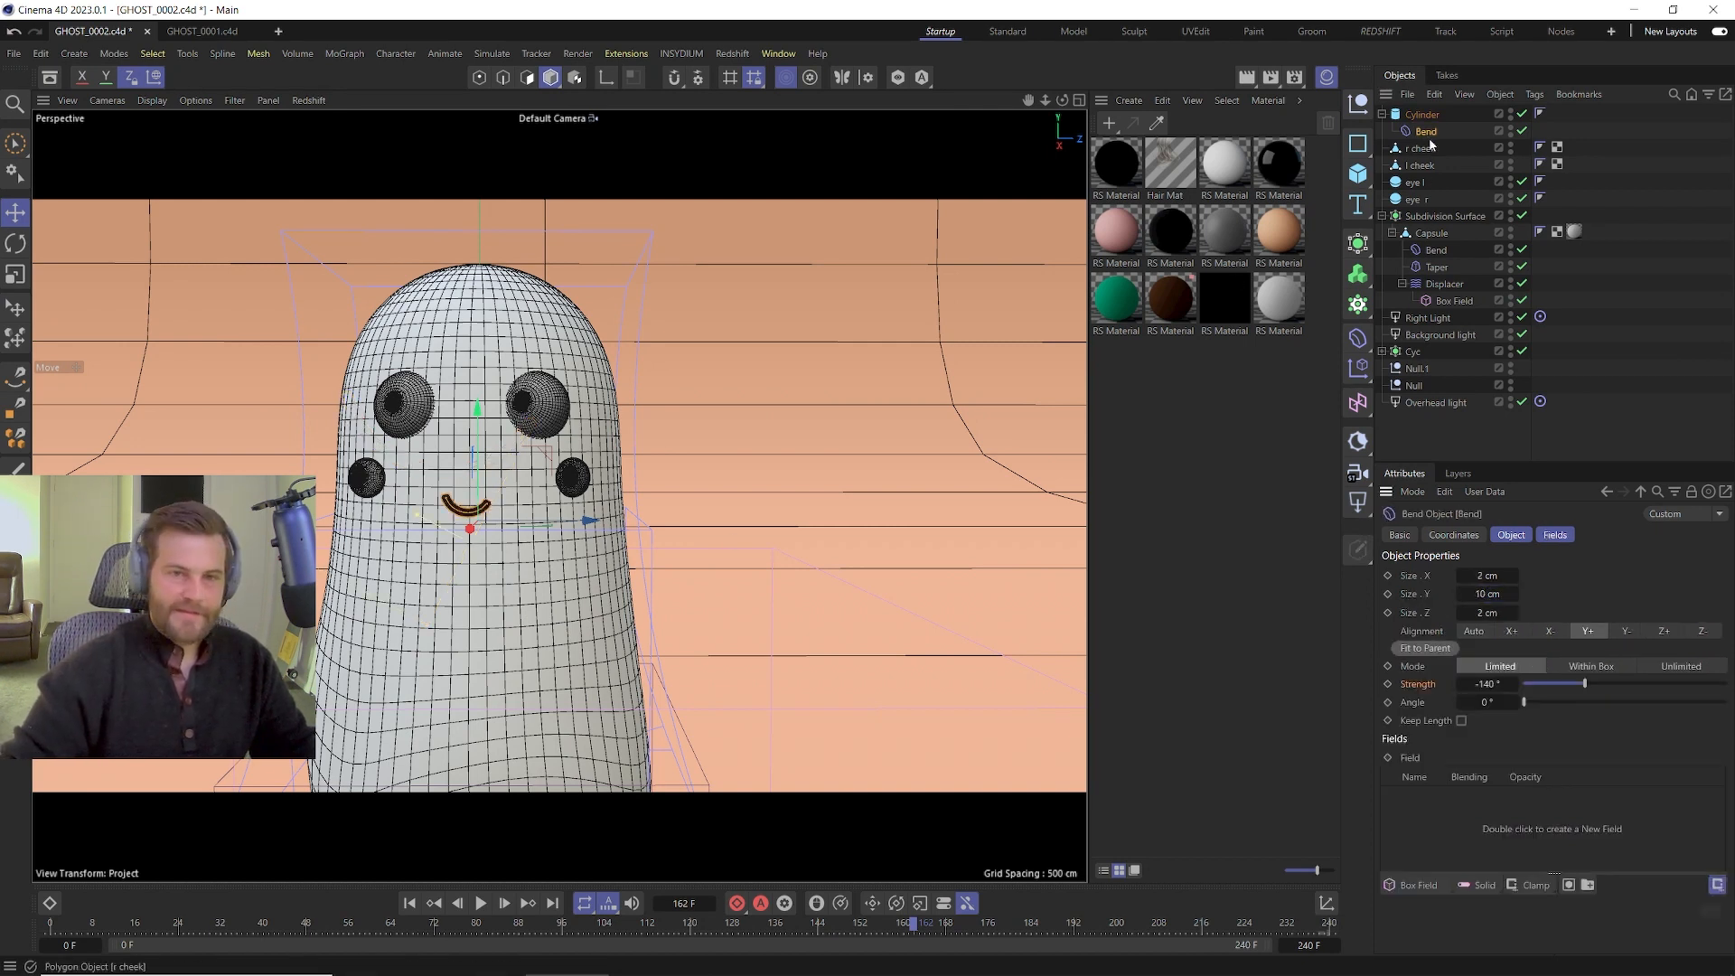
Move the curved mouth up between the cheeks and along its depth against the face, checking it in the Redshift RenderView.
{"action": "left_click", "coordinate": [1422, 113]}
{"action": "mouse_move", "coordinate": [548, 458]}
{"action": "left_mouse_down"}
{"action": "mouse_move", "coordinate": [543, 413]}
{"action": "mouse_move", "coordinate": [540, 476]}
{"action": "mouse_move", "coordinate": [547, 424]}
{"action": "left_mouse_up"}
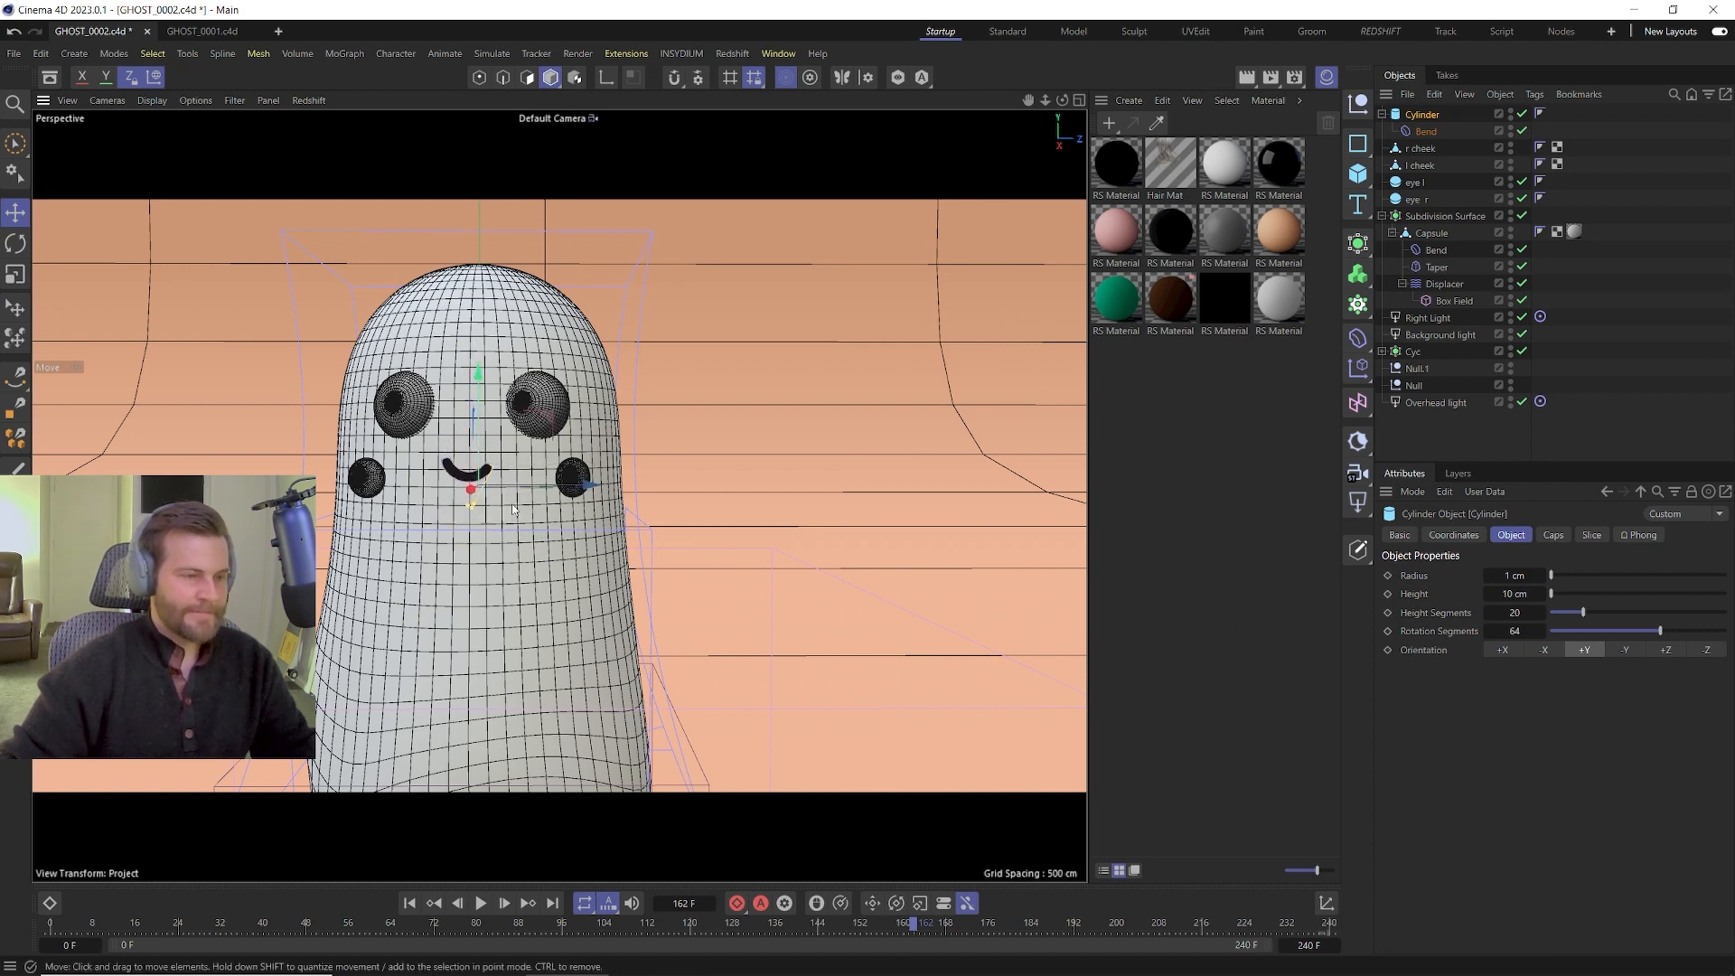
{"action": "left_click_drag", "start_coordinate": [512, 509], "coordinate": [687, 497], "text": "alt"}
{"action": "left_click_drag", "start_coordinate": [557, 481], "coordinate": [512, 481]}
{"action": "left_click_drag", "start_coordinate": [632, 506], "coordinate": [675, 499], "text": "alt"}
{"action": "key", "text": "ctrl+shift+z"}
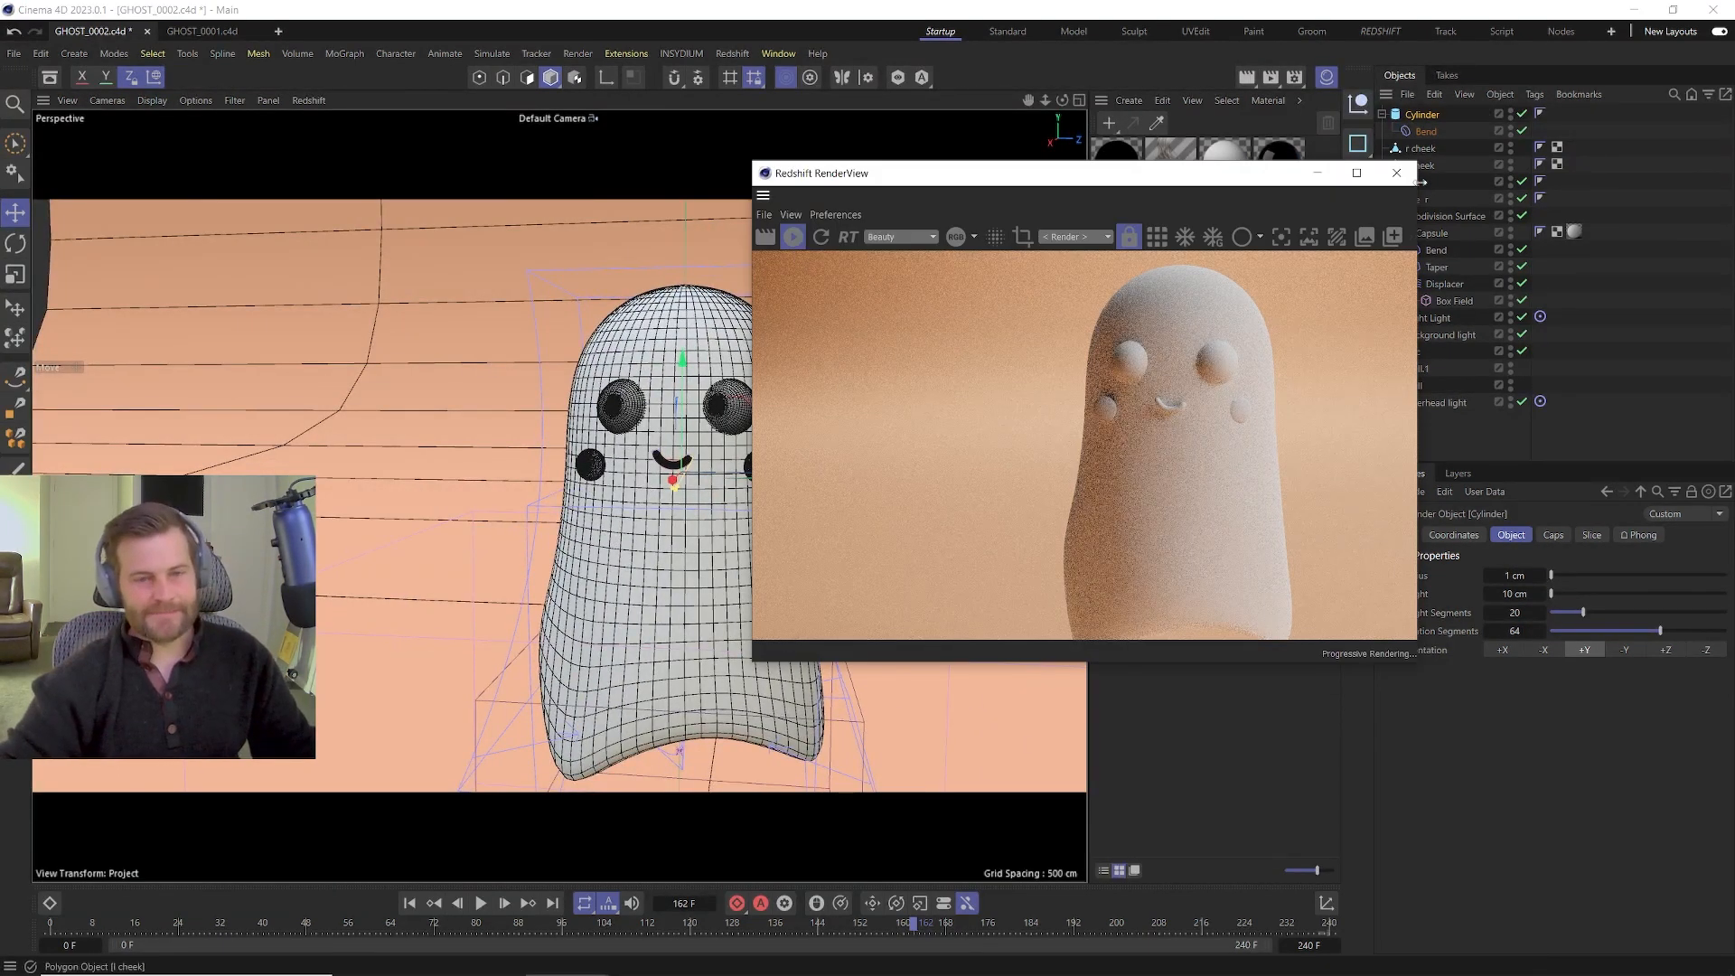
{"action": "left_click", "coordinate": [1396, 173]}
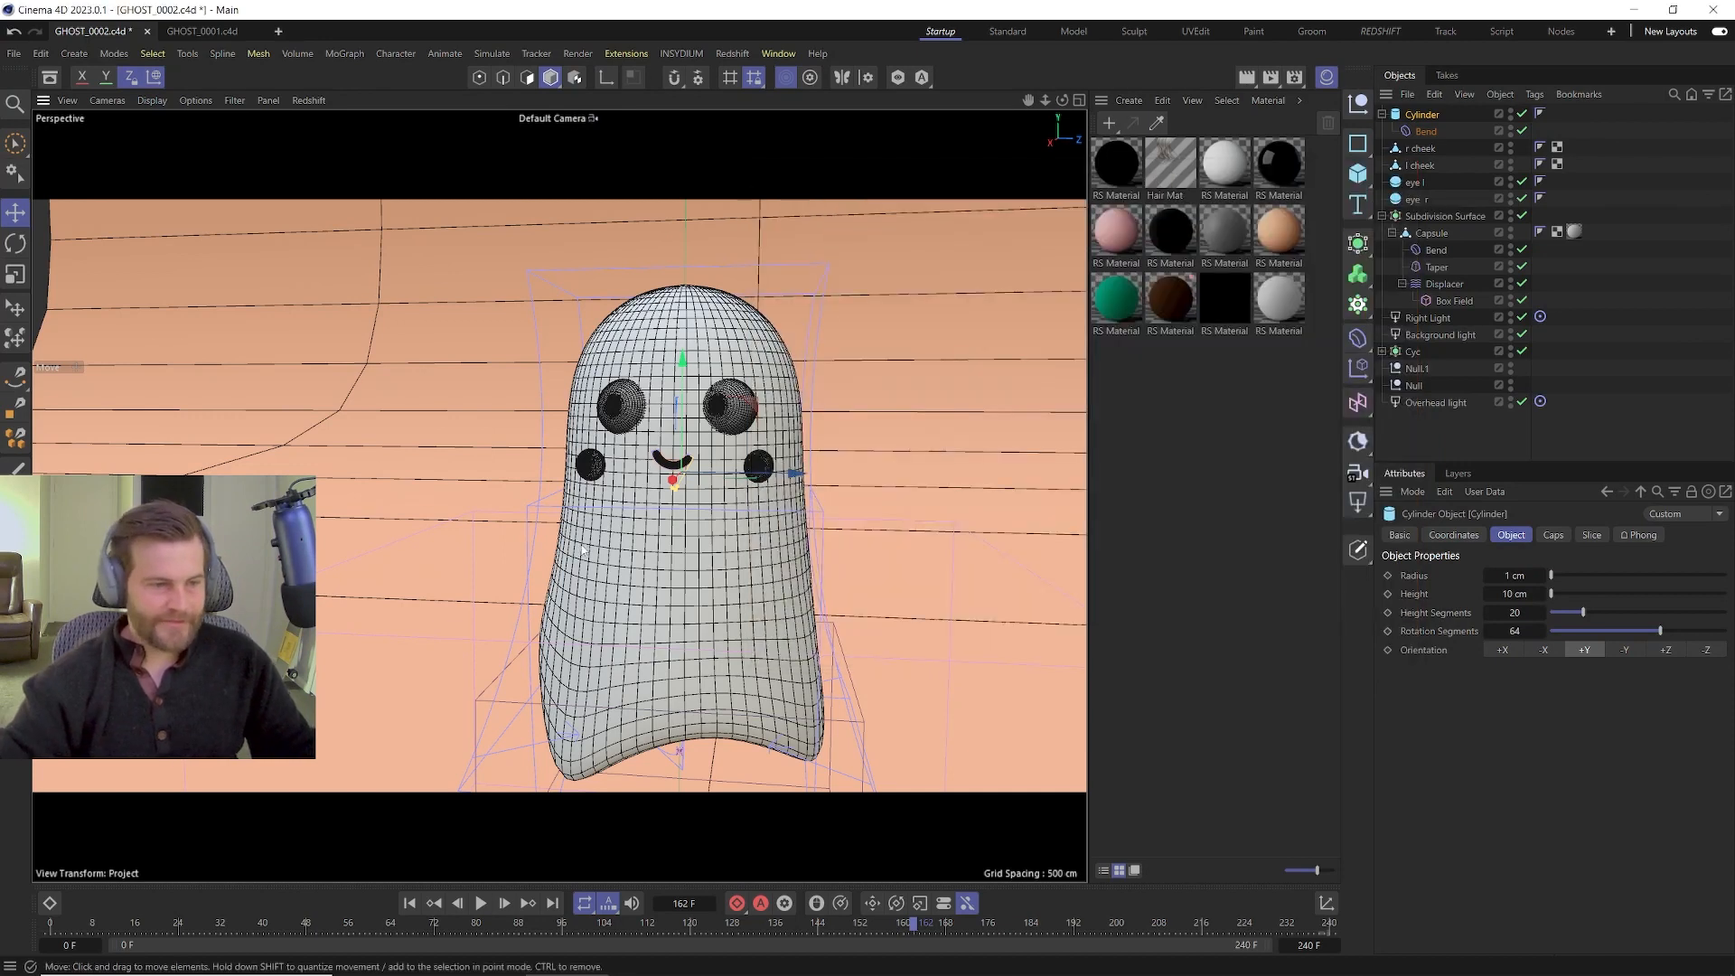
Rotate the r cheek so it follows the curve of the face, select the l cheek, and save the scene.
{"action": "left_click", "coordinate": [591, 465]}
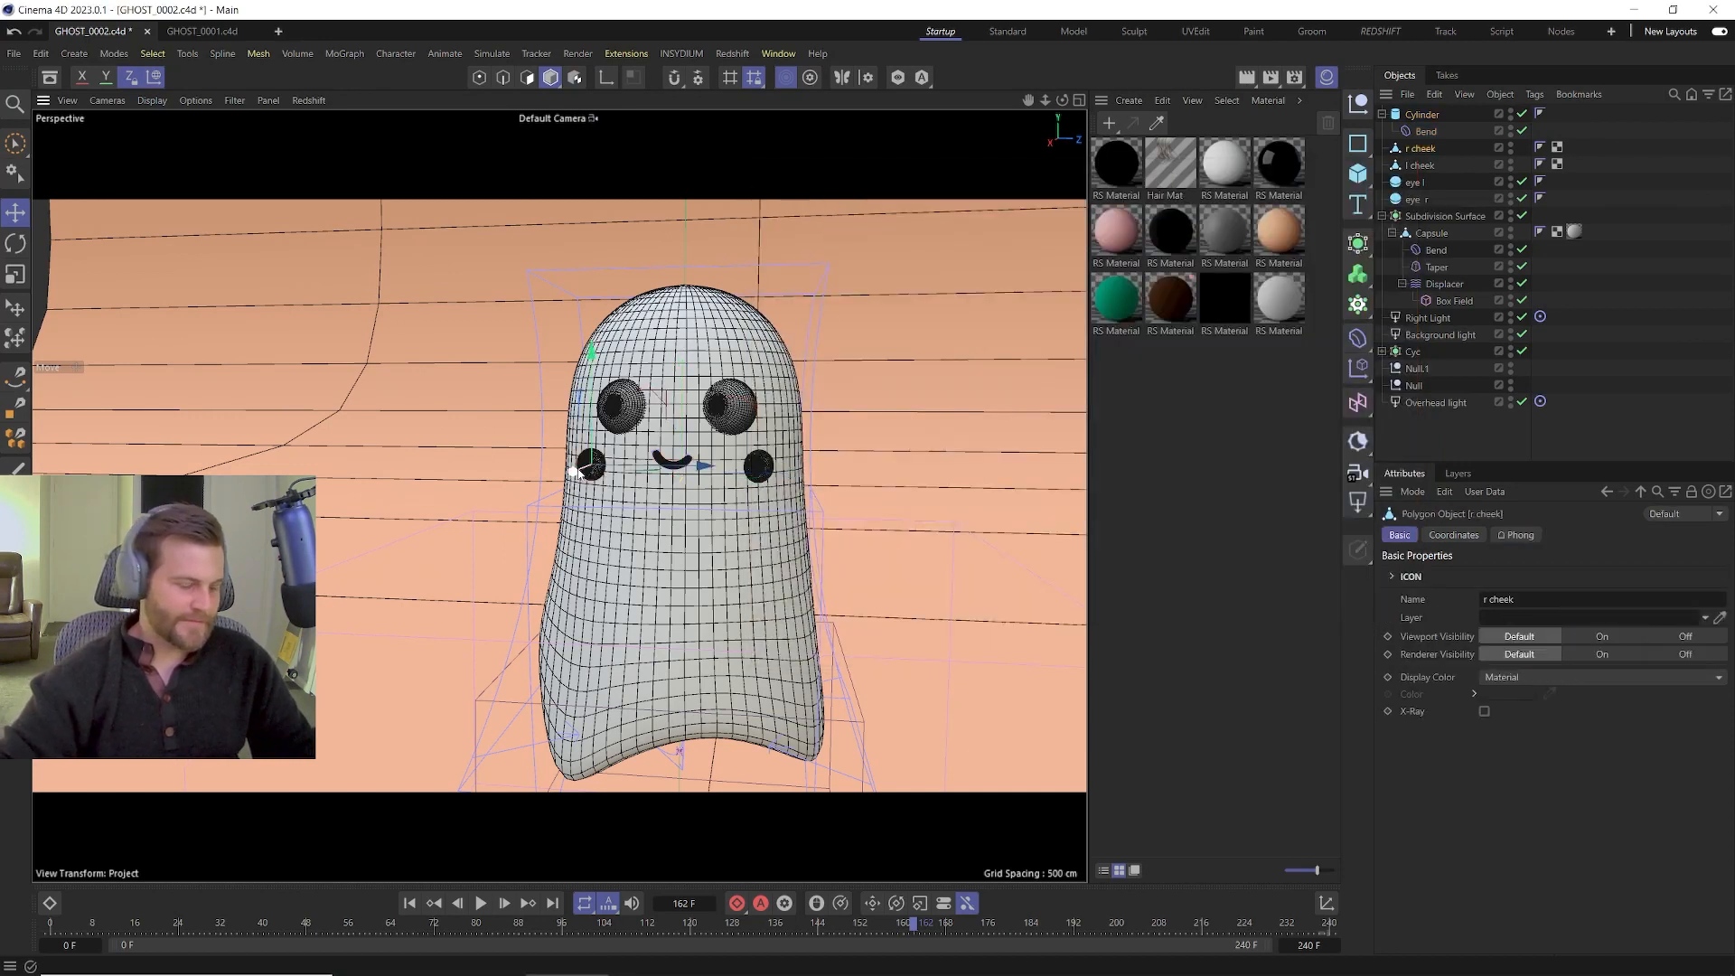
{"action": "key", "text": "r"}
{"action": "left_click_drag", "start_coordinate": [592, 469], "coordinate": [592, 469]}
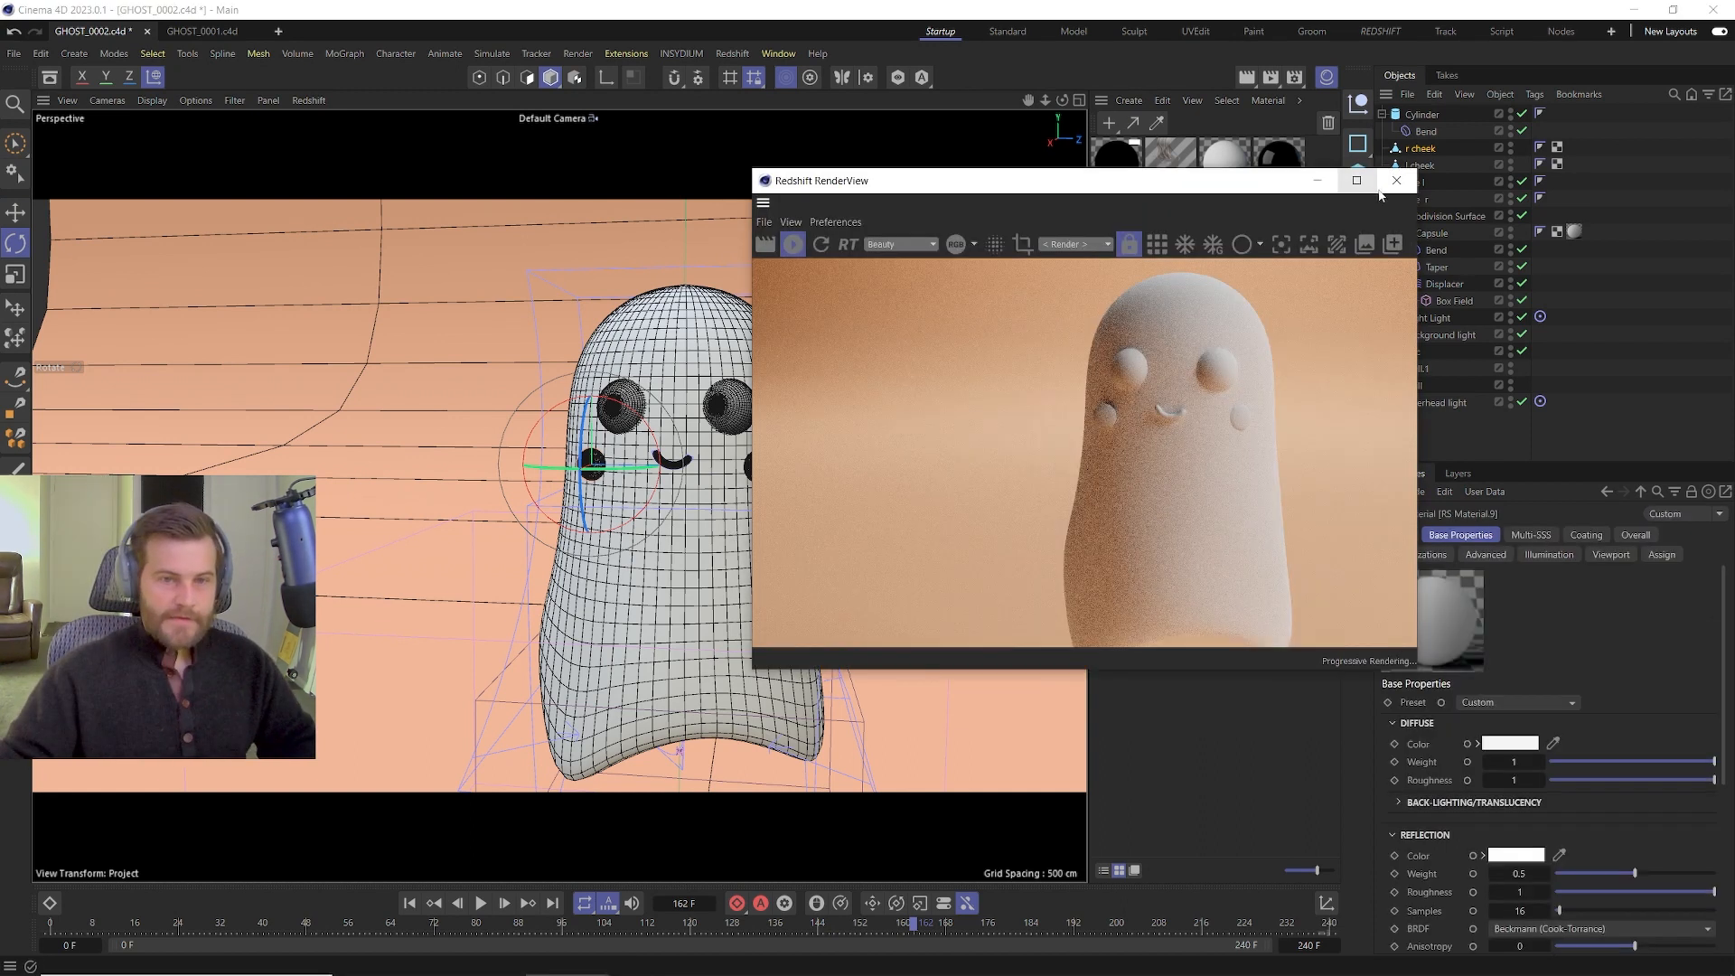
{"action": "left_click", "coordinate": [1397, 179]}
{"action": "left_click_drag", "start_coordinate": [604, 469], "coordinate": [593, 469]}
{"action": "left_click_drag", "start_coordinate": [666, 520], "coordinate": [533, 562], "text": "alt"}
{"action": "left_click_drag", "start_coordinate": [636, 465], "coordinate": [622, 466]}
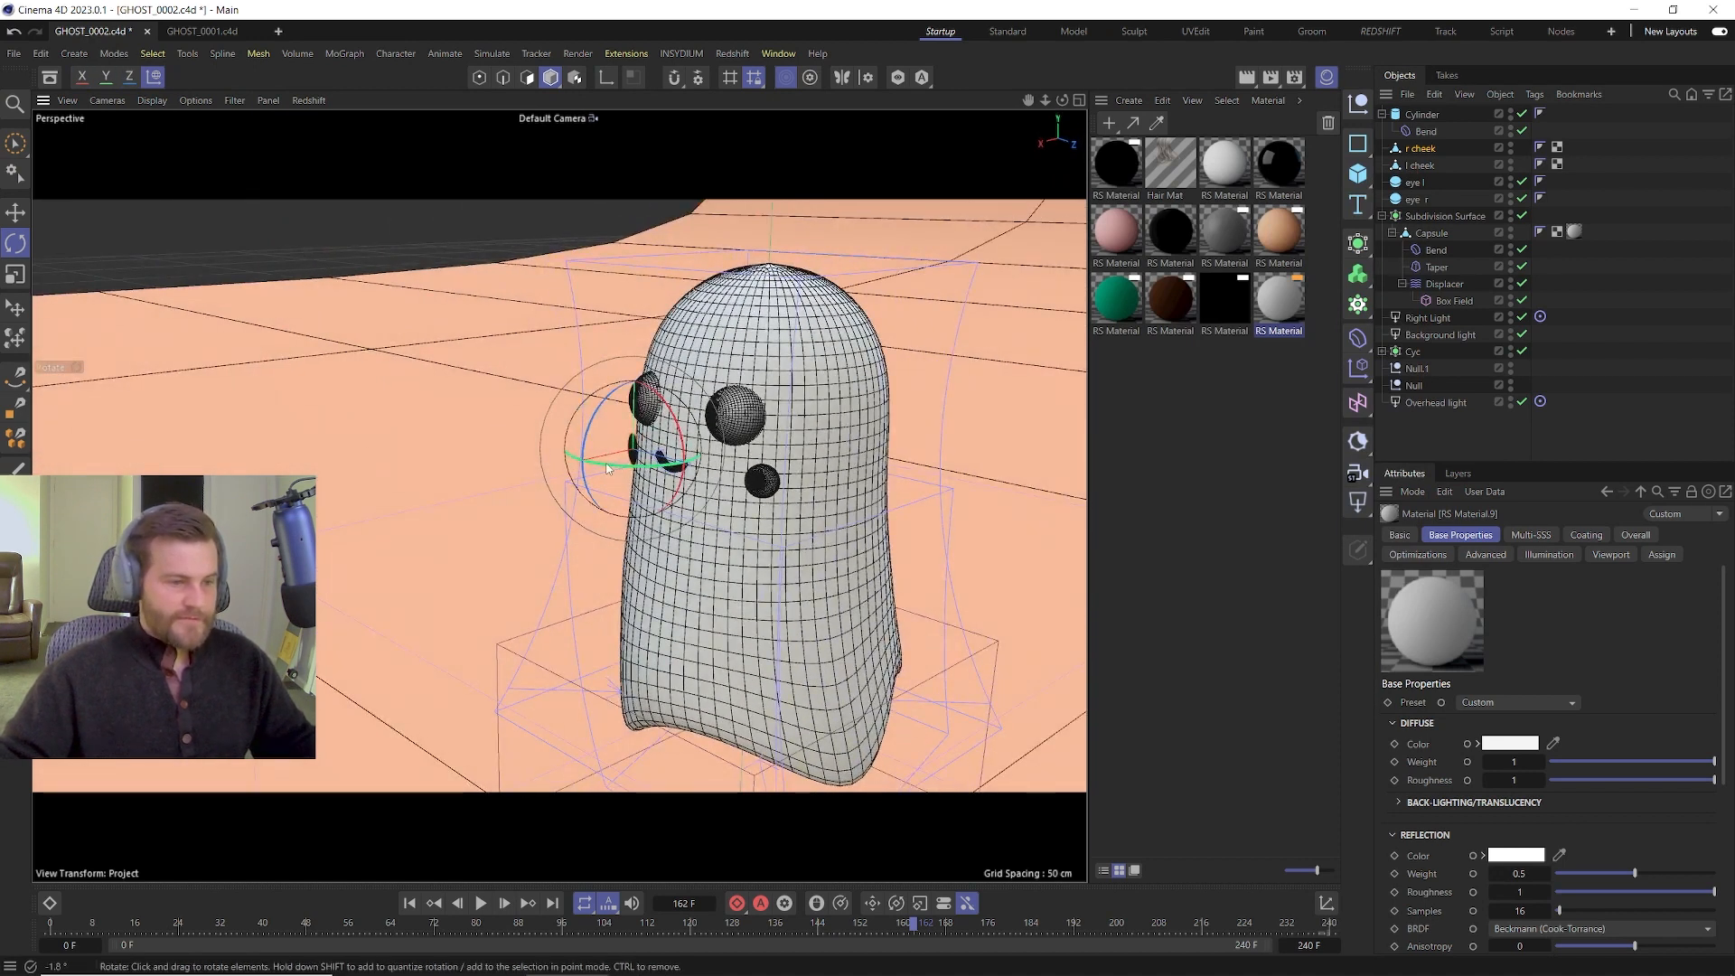
{"action": "left_click_drag", "start_coordinate": [683, 515], "coordinate": [904, 496], "text": "alt"}
{"action": "left_click", "coordinate": [773, 465]}
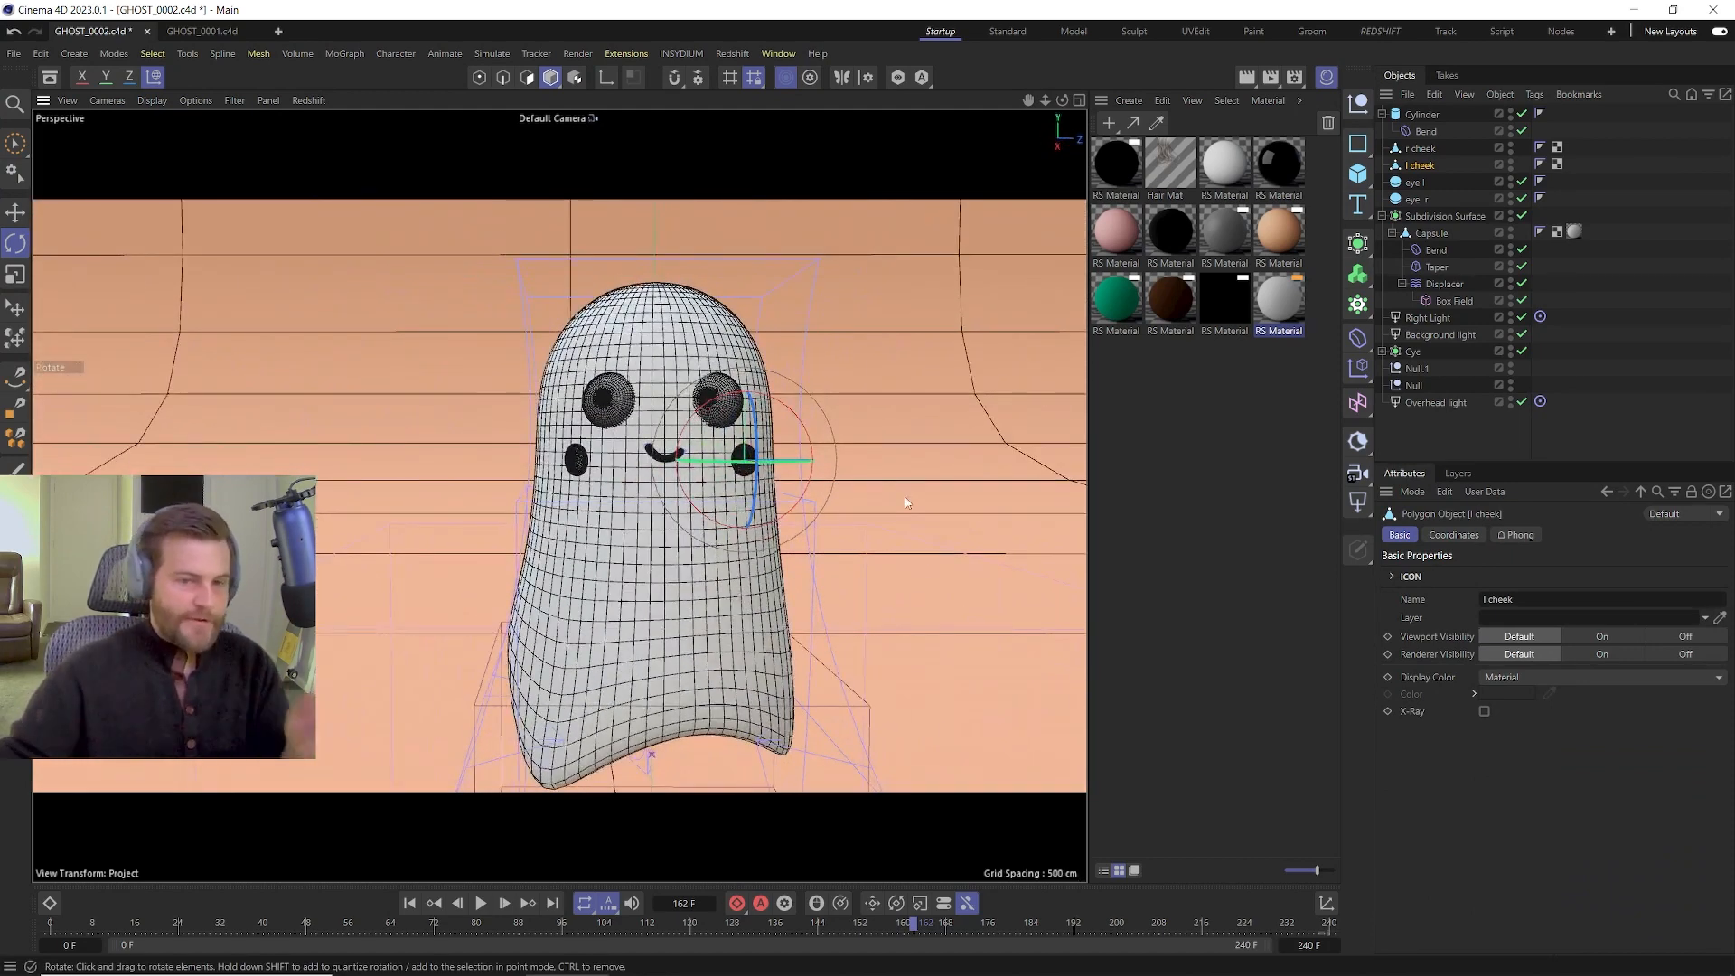
{"action": "key", "text": "ctrl+s"}
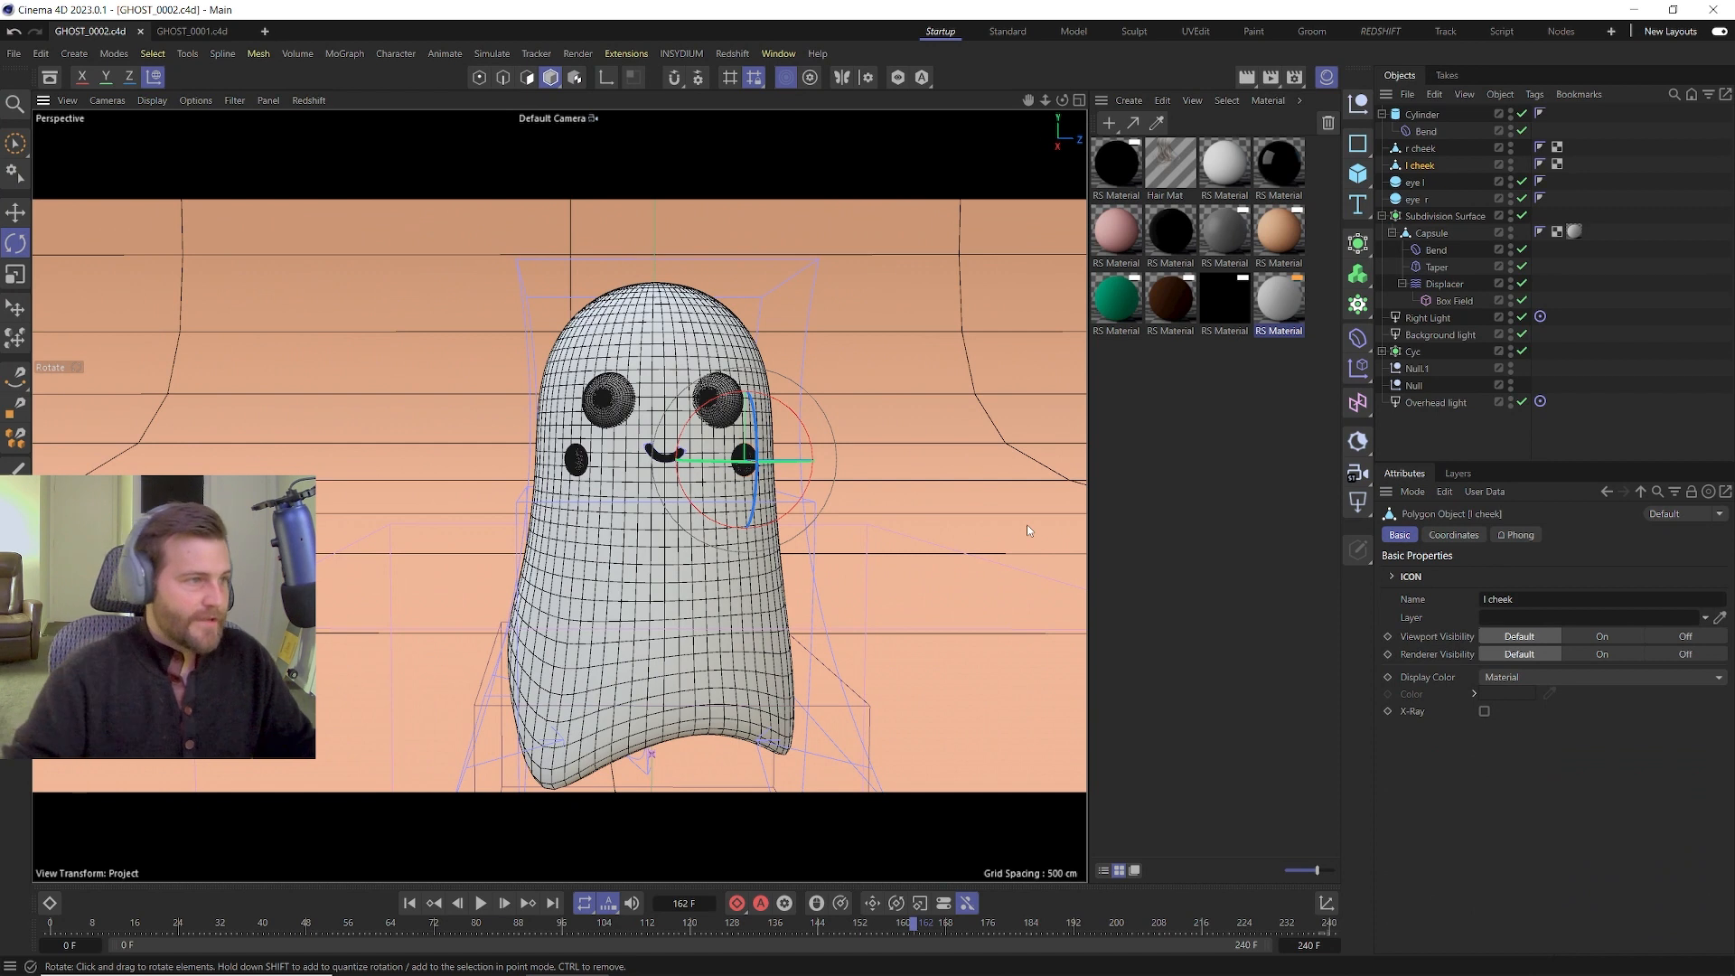
Duplicate the ghost's off-white material, set the copy's diffuse color to pale pink (RGB 255, 213, 208), and apply it to both cheeks.
{"action": "left_click", "coordinate": [1290, 318]}
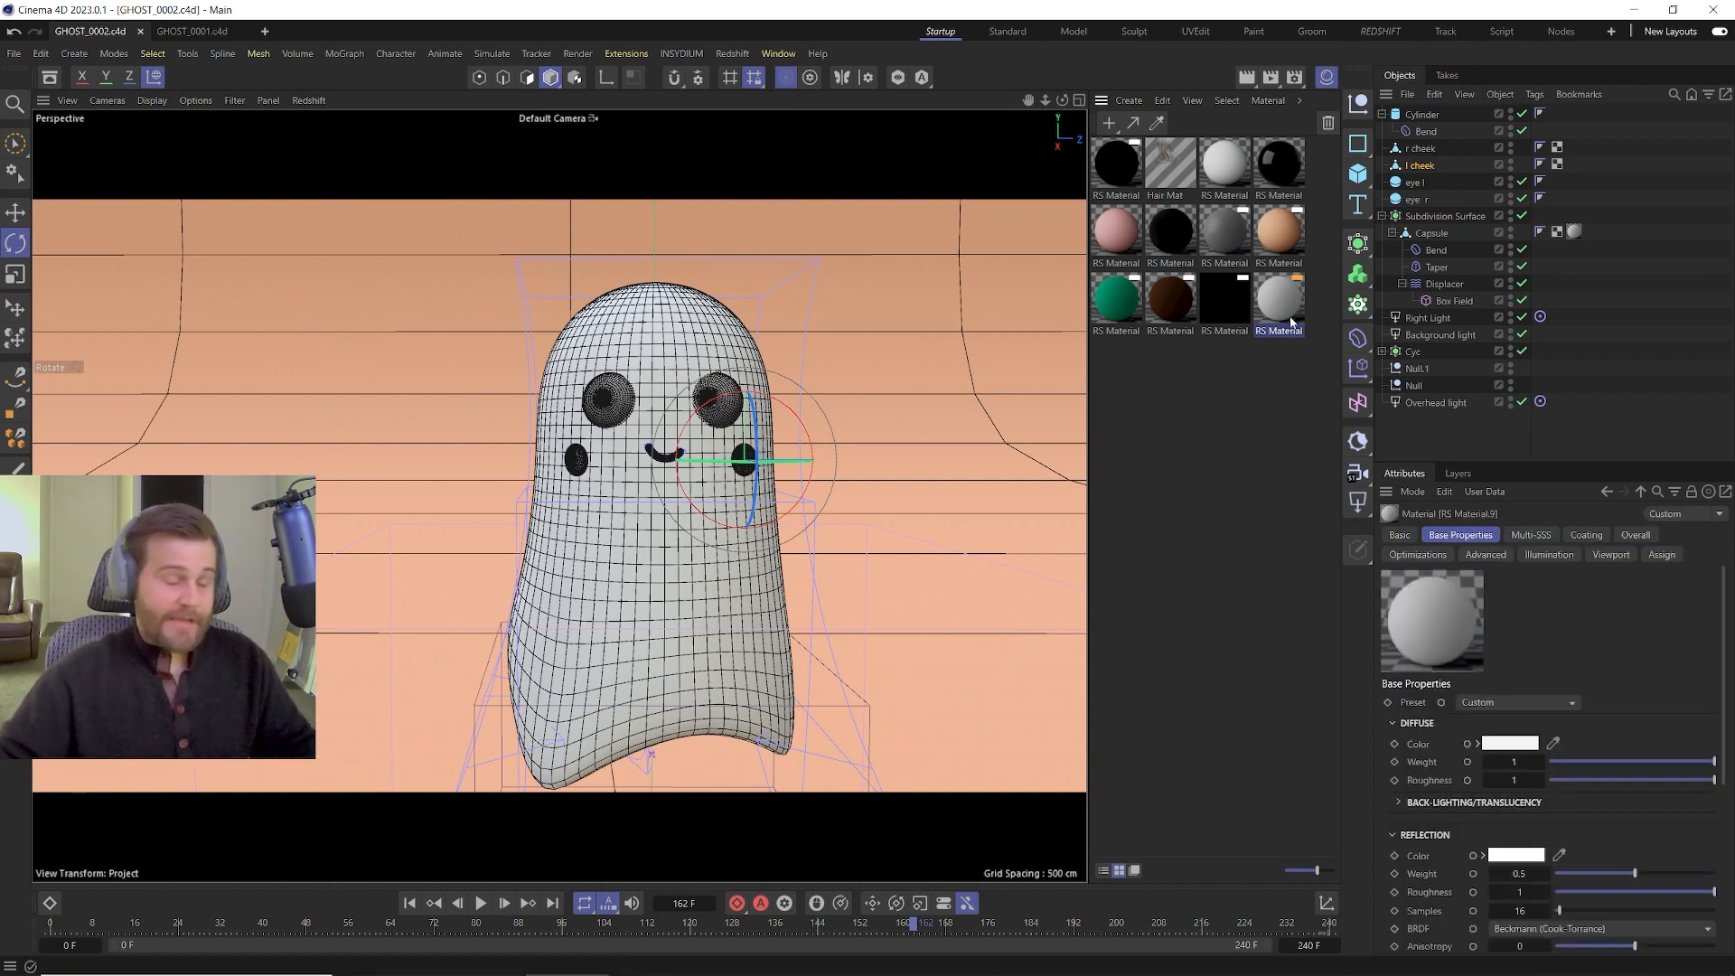
{"action": "left_click_drag", "start_coordinate": [1296, 412], "coordinate": [1124, 370], "text": "ctrl"}
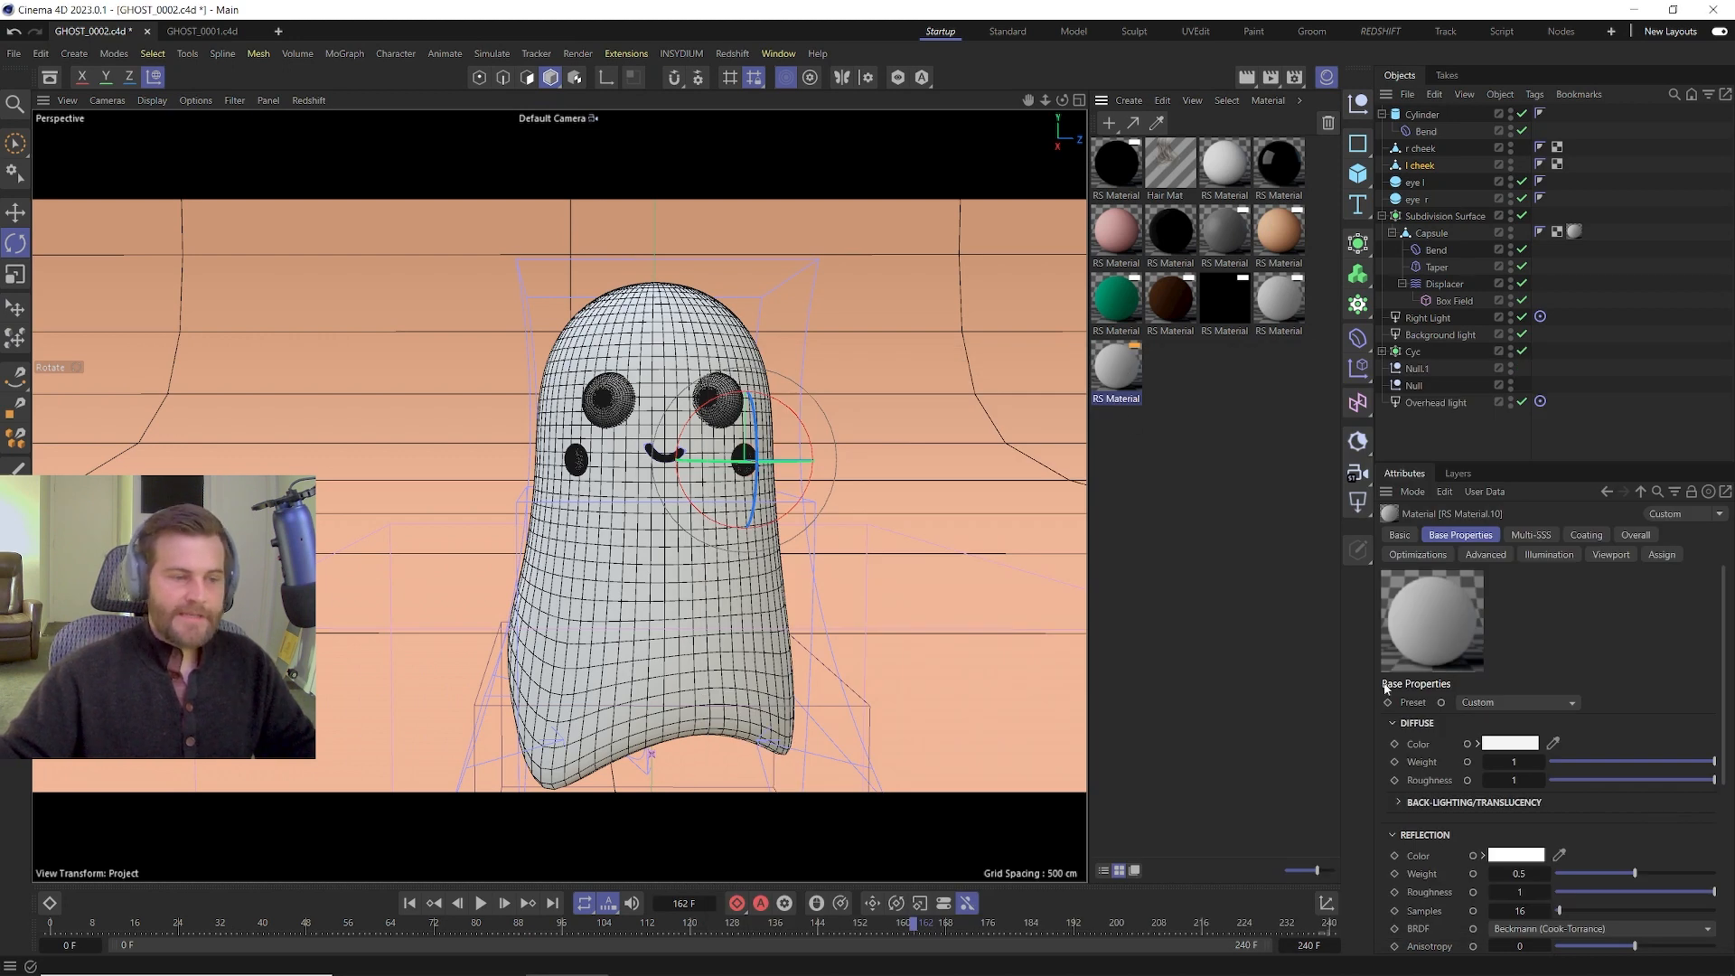
{"action": "left_click", "coordinate": [1504, 743]}
{"action": "left_click_drag", "start_coordinate": [1484, 762], "coordinate": [1226, 401]}
{"action": "mouse_move", "coordinate": [1411, 495]}
{"action": "left_mouse_down"}
{"action": "mouse_move", "coordinate": [1381, 495]}
{"action": "mouse_move", "coordinate": [1395, 514]}
{"action": "left_mouse_up"}
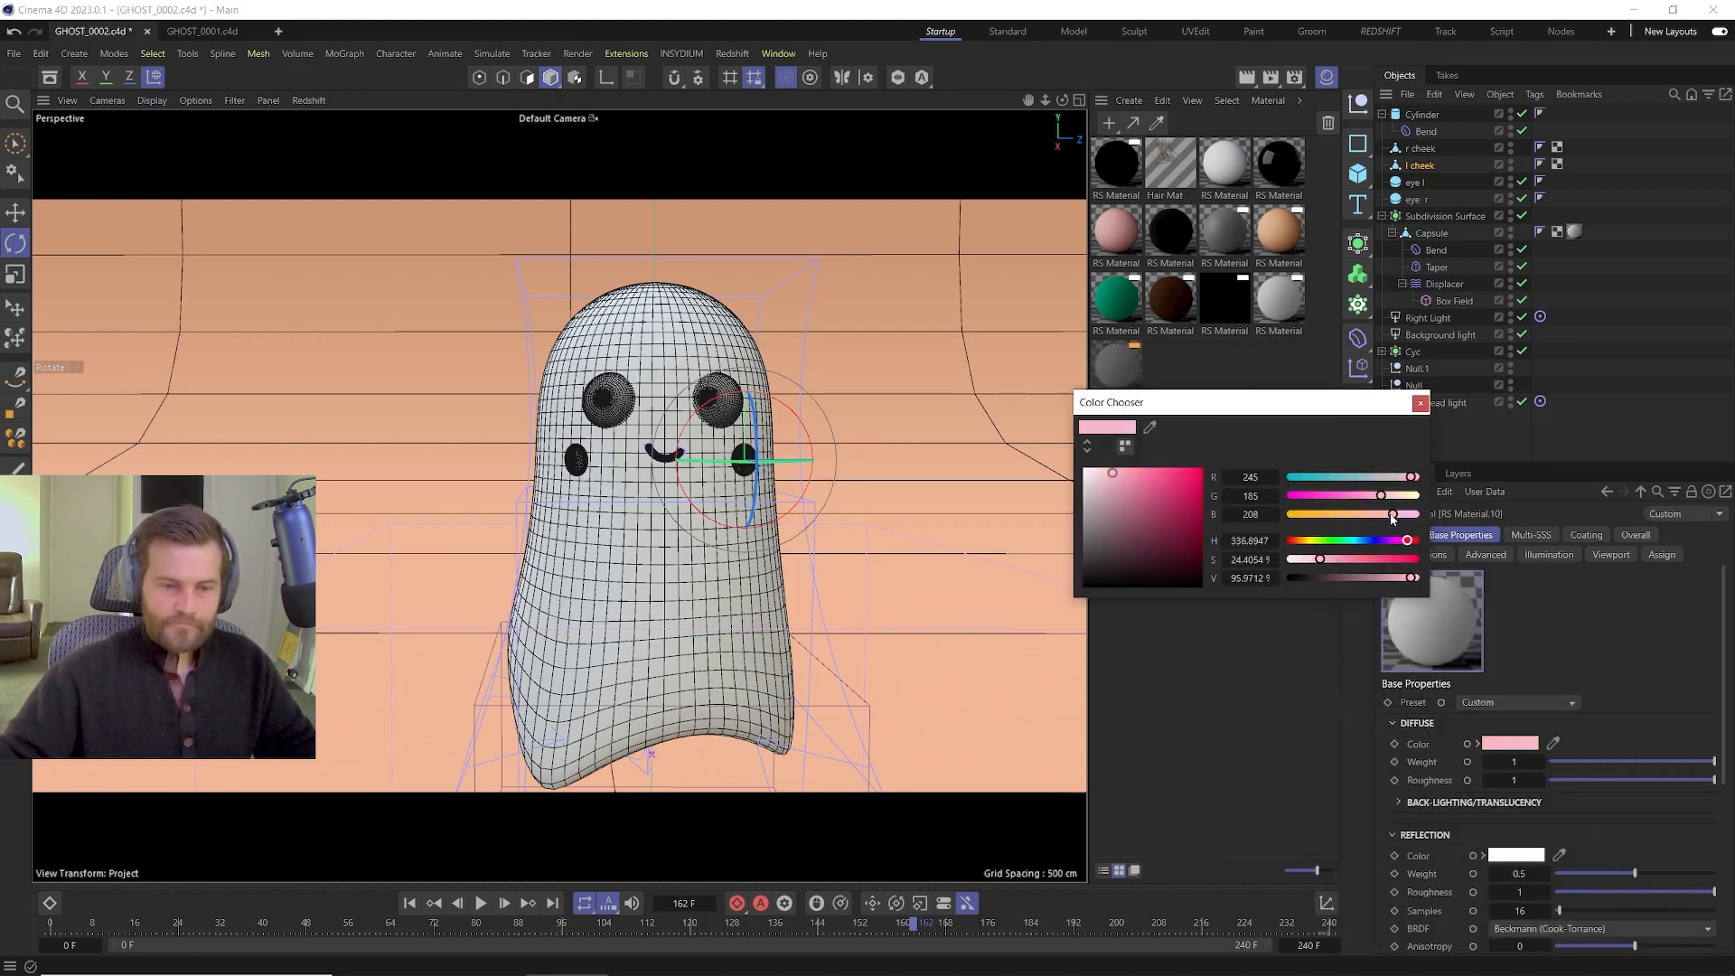
{"action": "left_click_drag", "start_coordinate": [1321, 559], "coordinate": [1304, 560]}
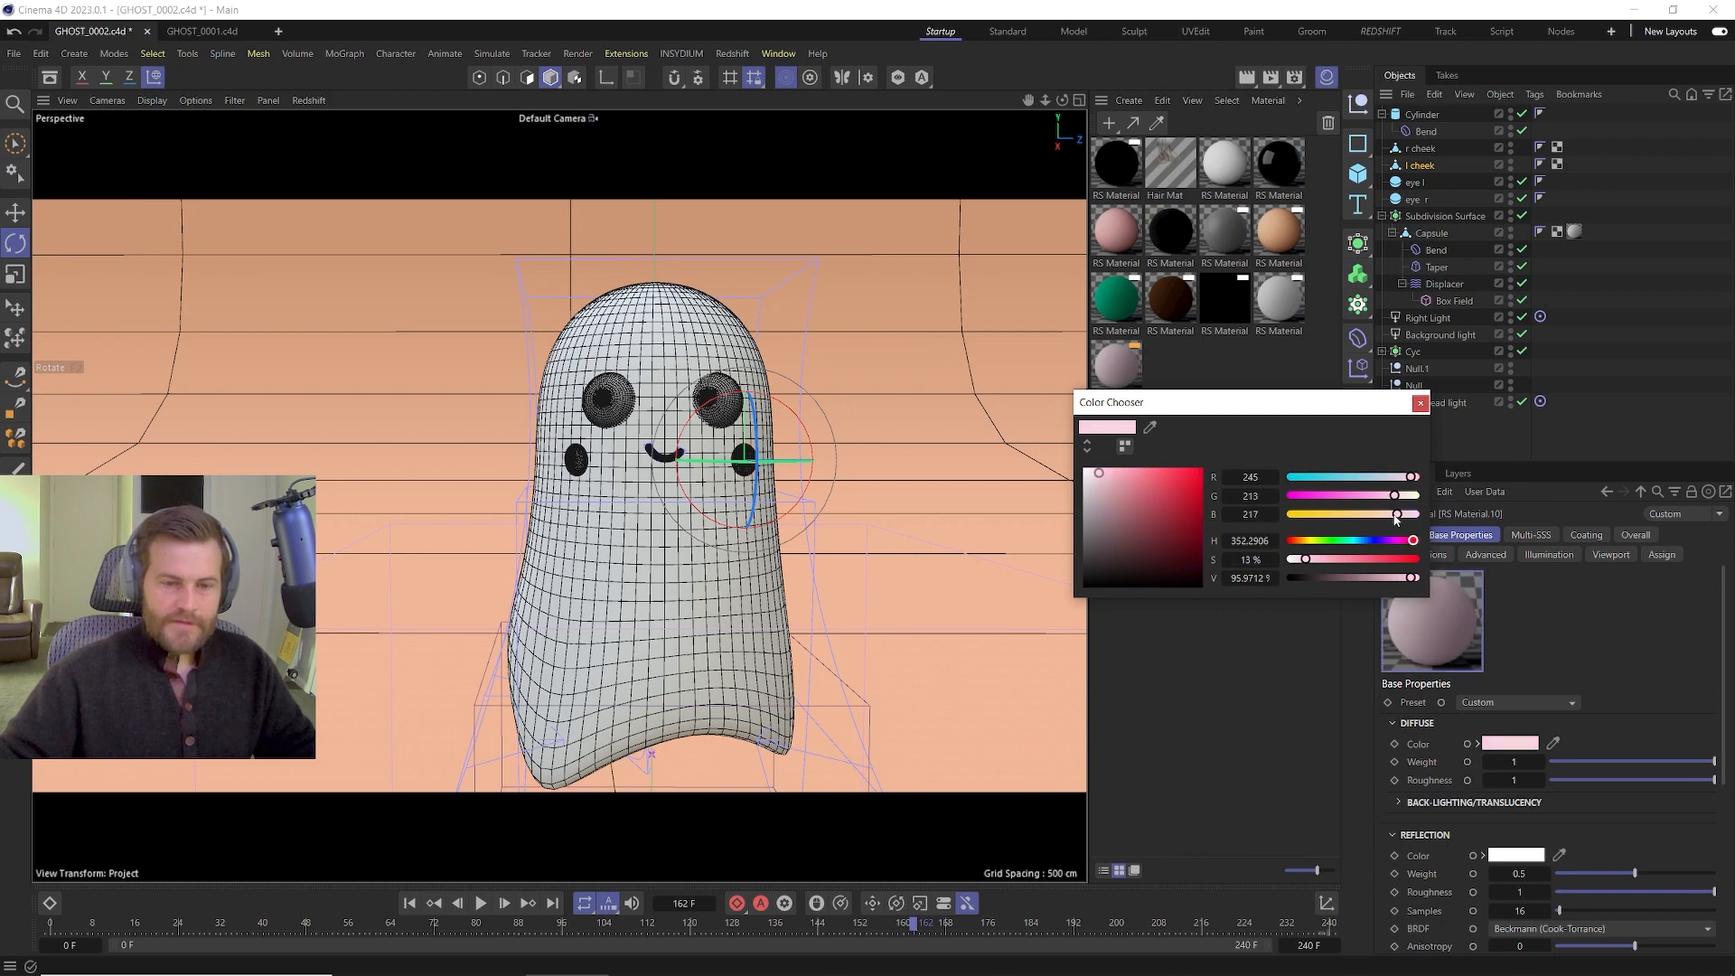
{"action": "left_click", "coordinate": [1292, 542]}
{"action": "left_click", "coordinate": [1104, 468]}
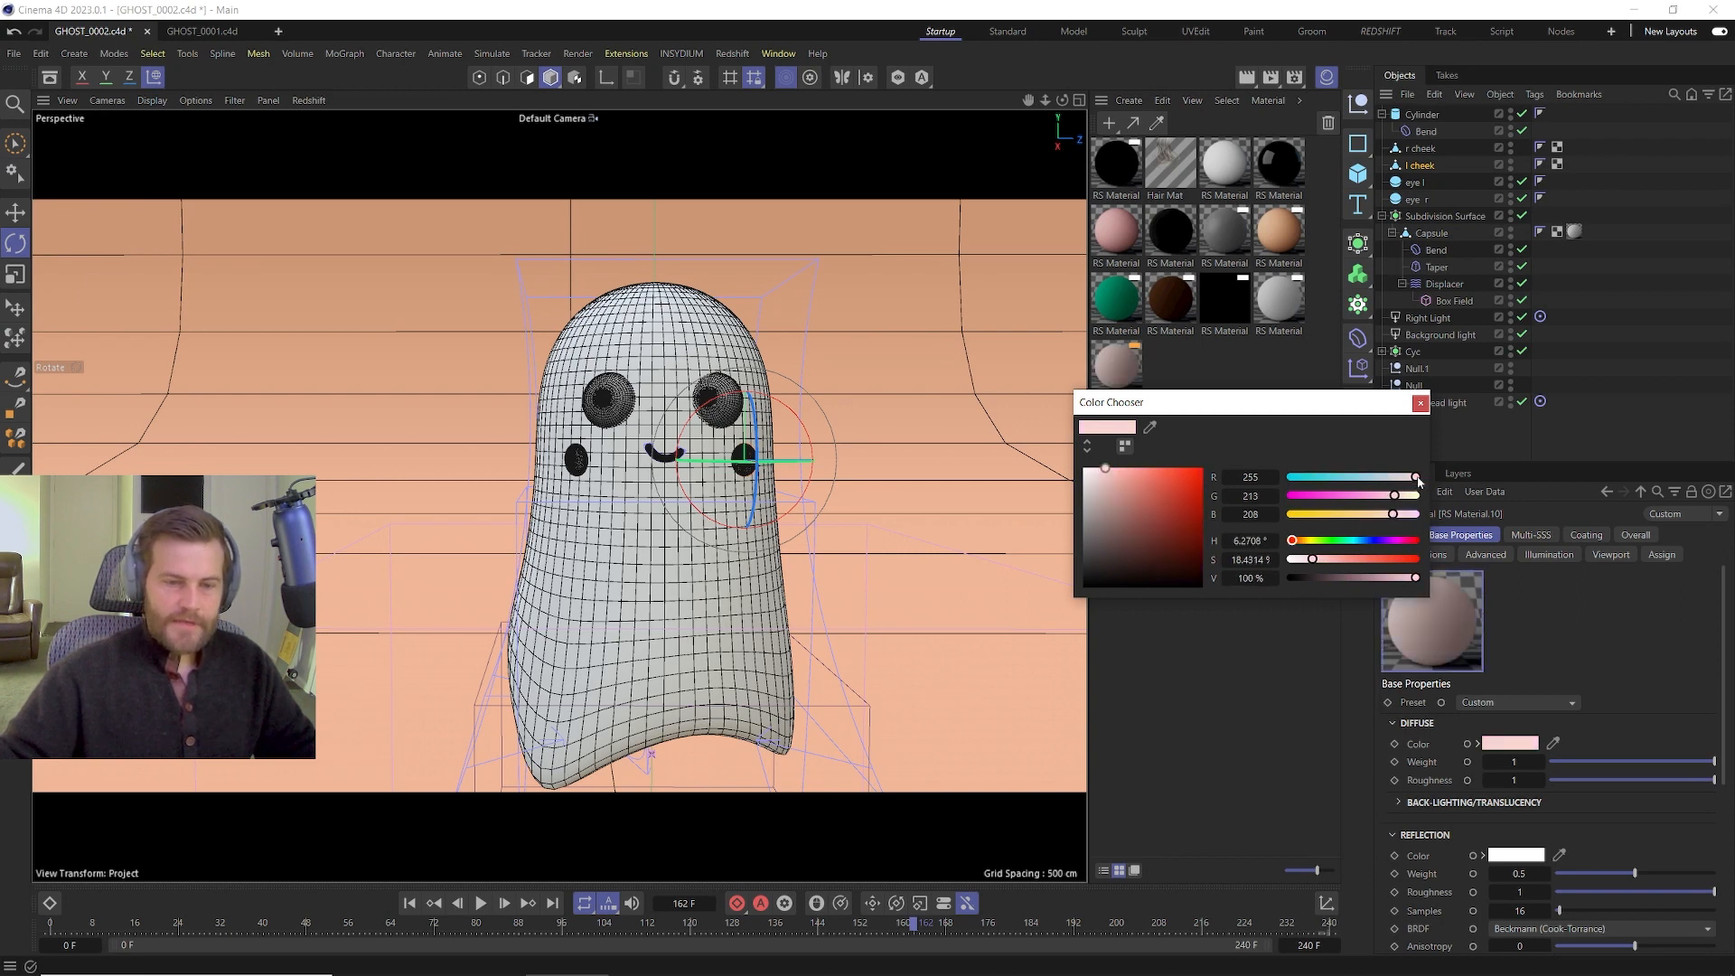
{"action": "left_click", "coordinate": [1420, 405]}
{"action": "left_click_drag", "start_coordinate": [742, 459], "coordinate": [742, 459]}
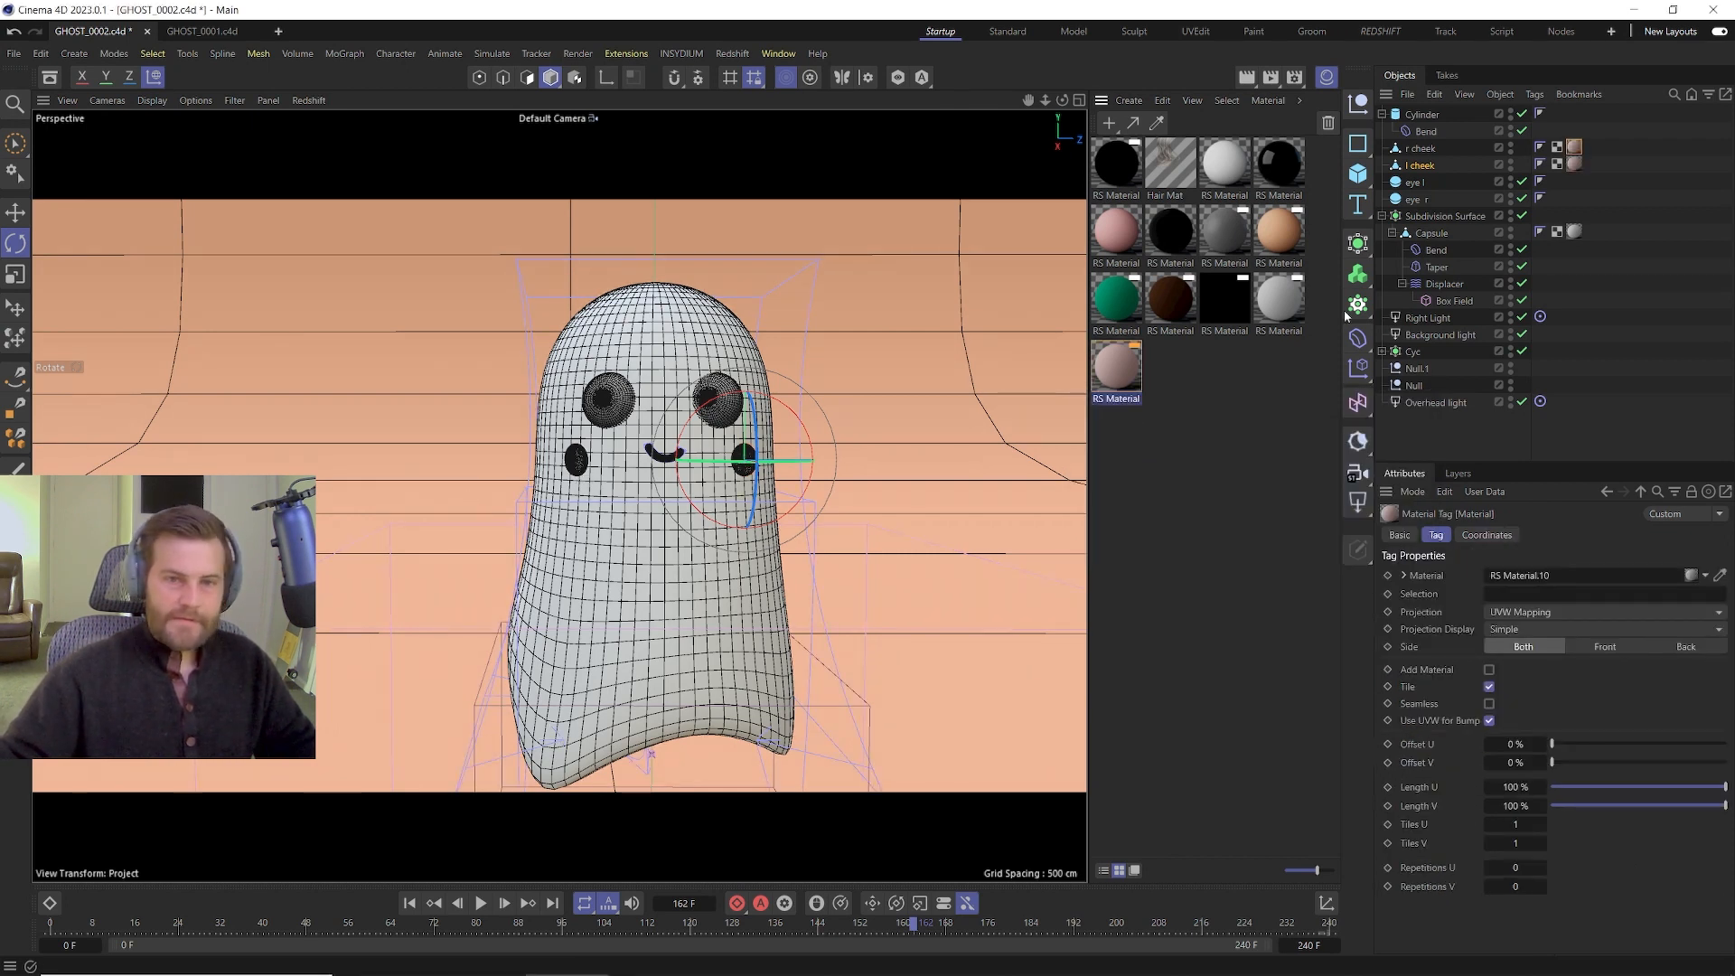
Set the cheek material's diffuse color to RGB 255, 189, 181, diffuse roughness to 0, reflection weight to 1 and reflection roughness to 0.718.
{"action": "double_click", "coordinate": [1117, 366]}
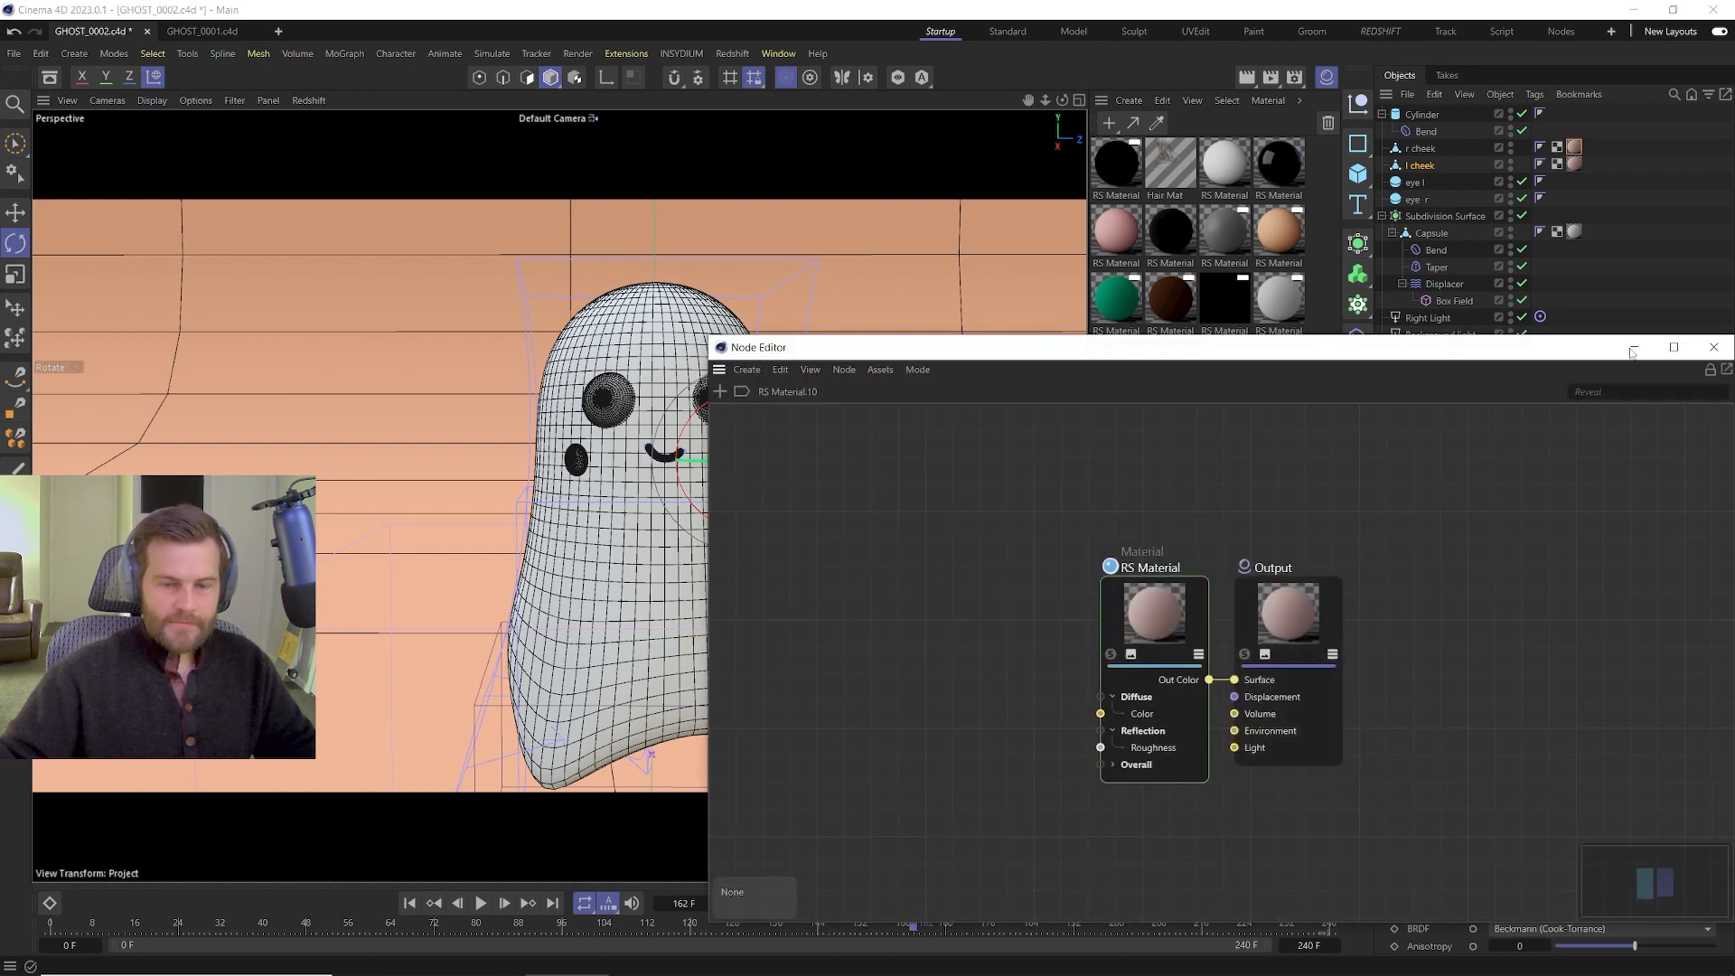
{"action": "left_click", "coordinate": [1683, 350]}
{"action": "left_click", "coordinate": [1524, 743]}
{"action": "left_click_drag", "start_coordinate": [1466, 761], "coordinate": [1143, 448]}
{"action": "left_click", "coordinate": [1262, 603]}
{"action": "left_click", "coordinate": [1360, 447]}
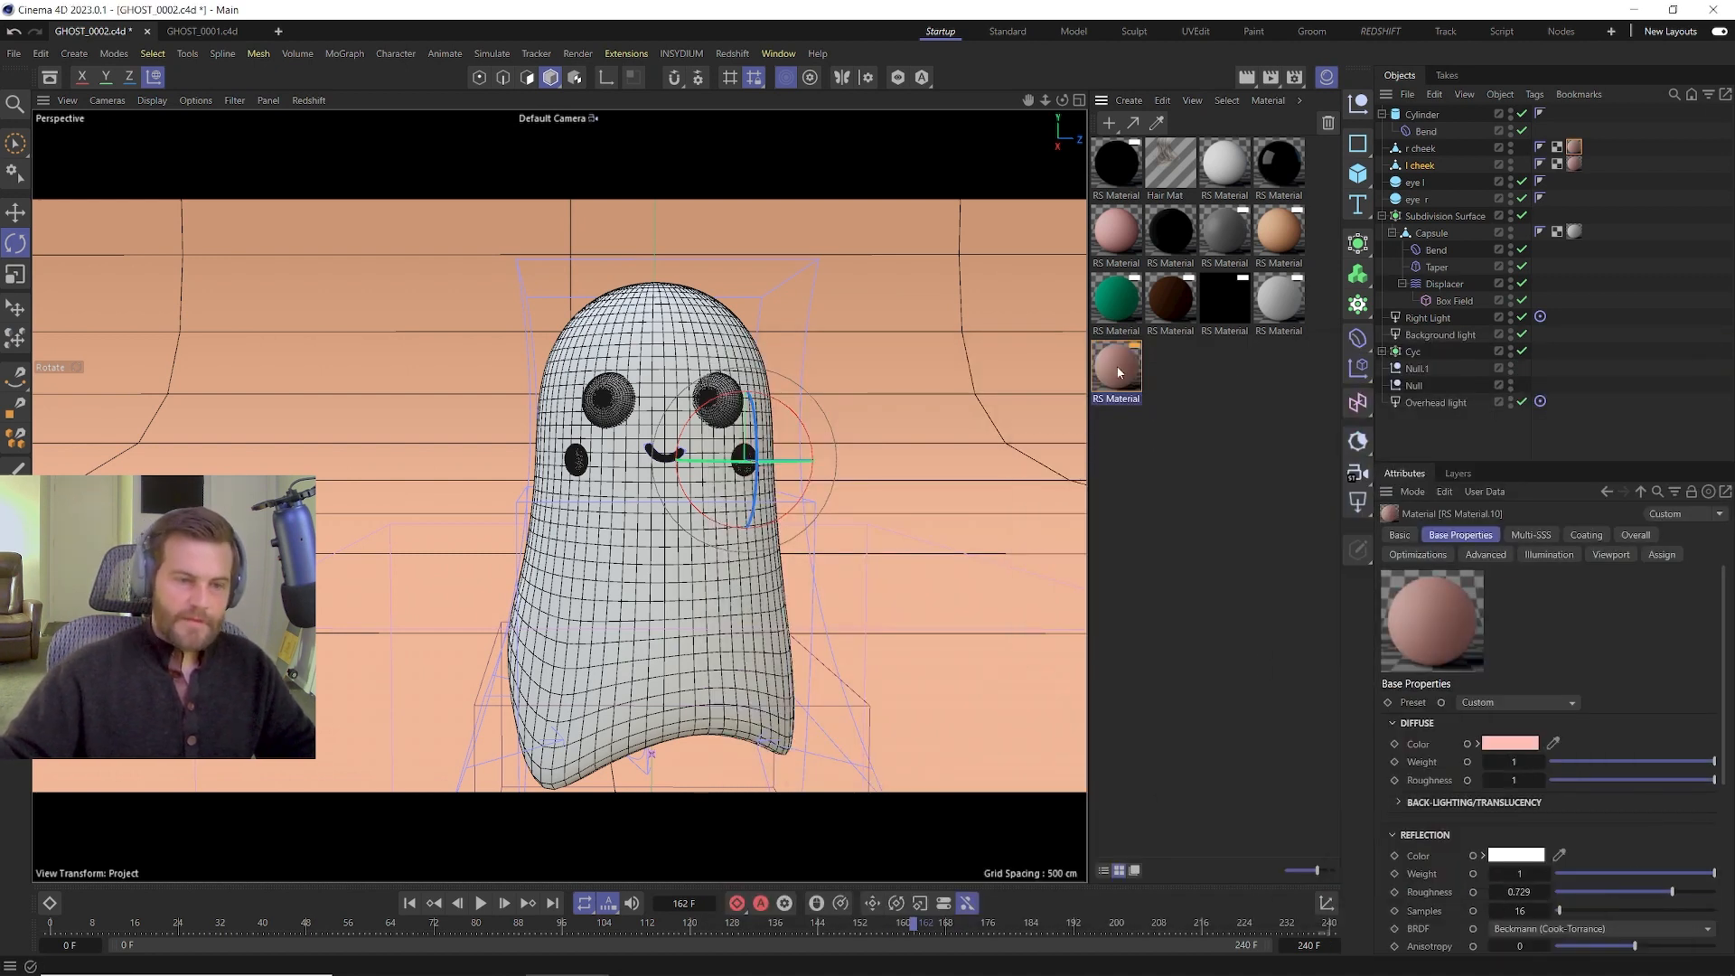
{"action": "left_click_drag", "start_coordinate": [1672, 893], "coordinate": [1660, 892]}
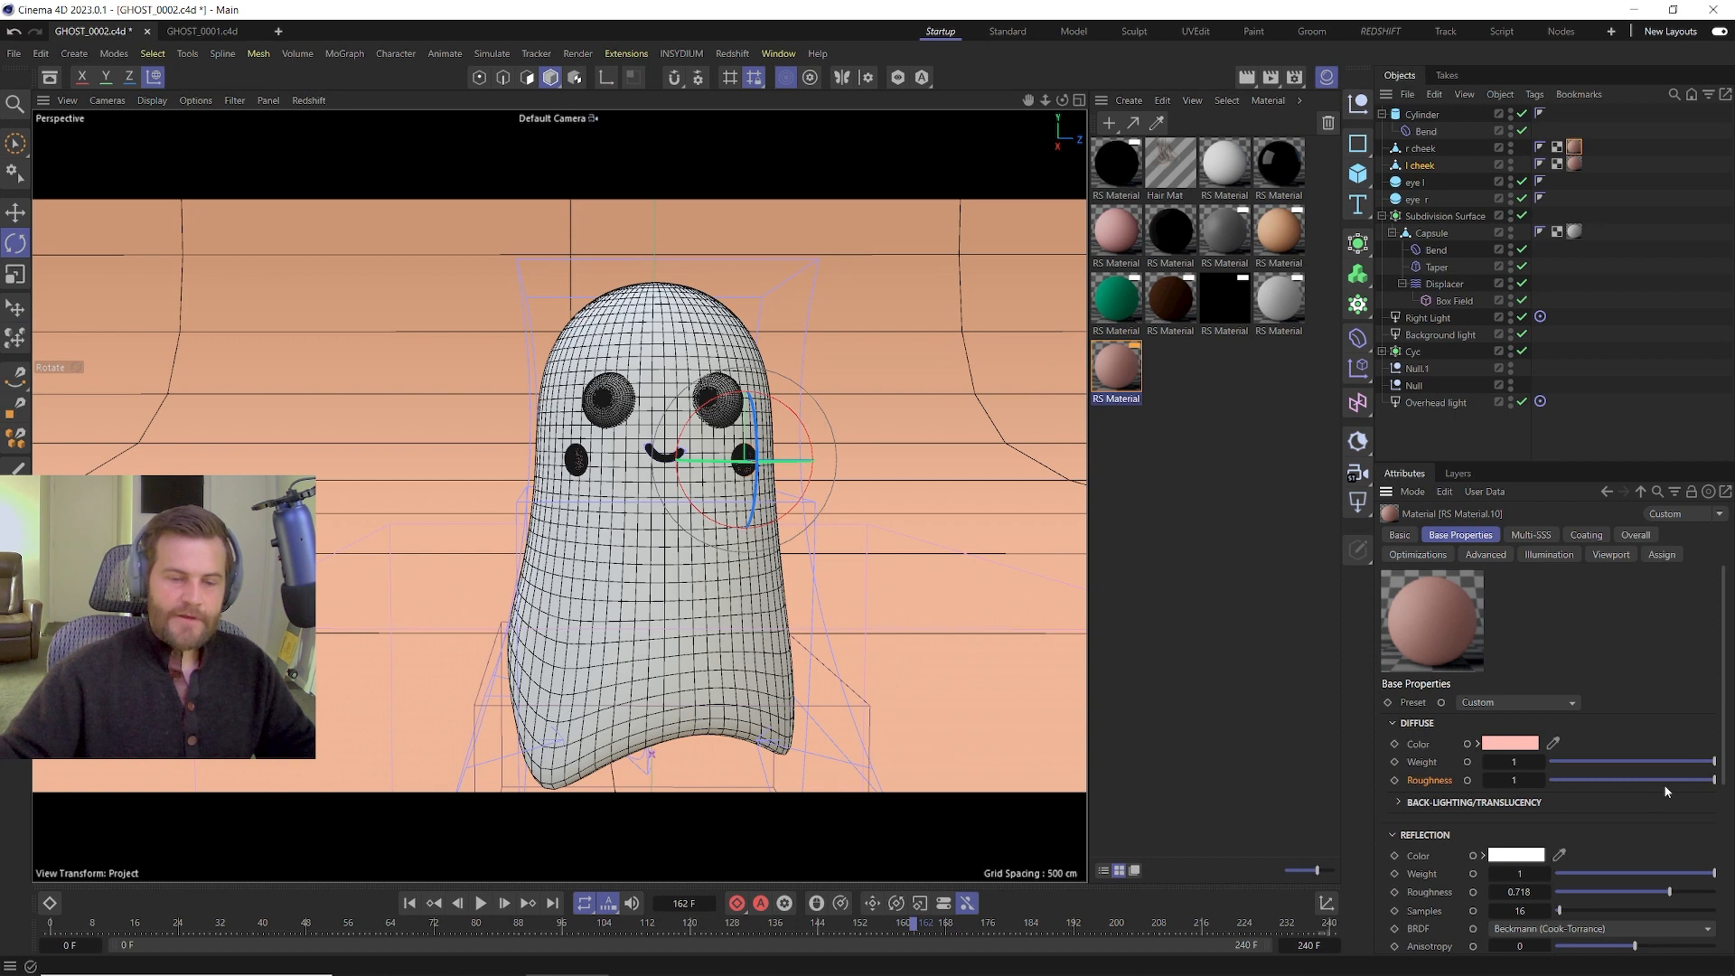
{"action": "left_click_drag", "start_coordinate": [1665, 781], "coordinate": [1206, 774]}
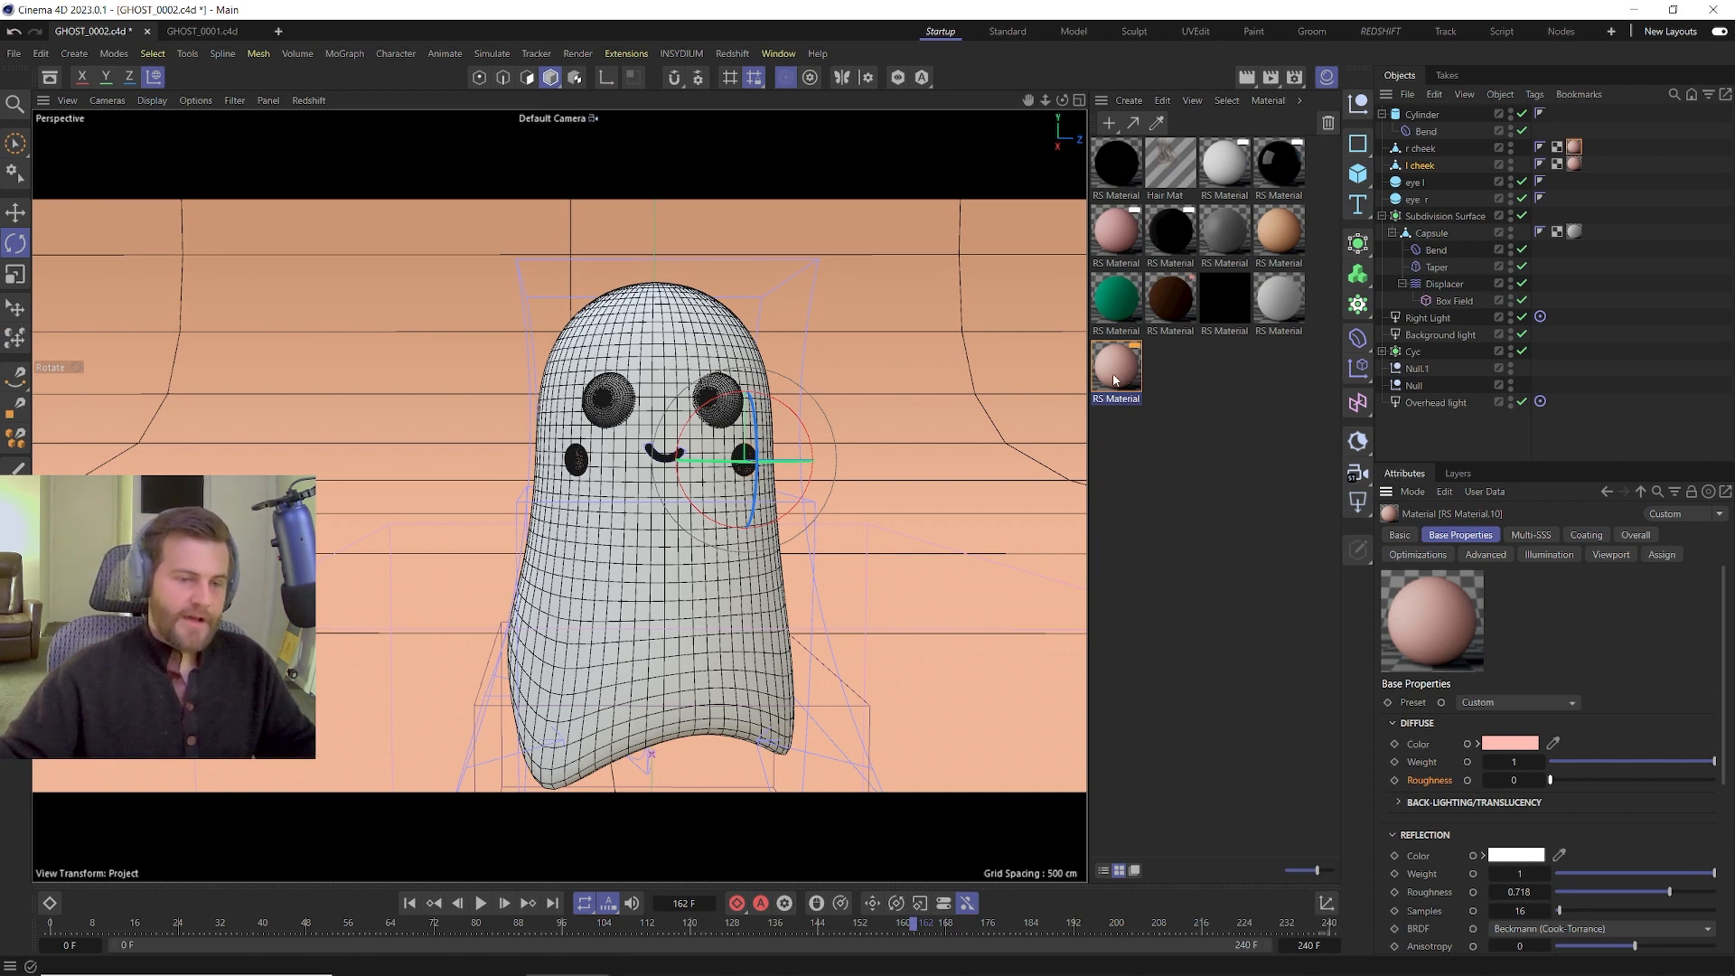
Duplicate the pink cheek material, make its diffuse color black with a reflection roughness of 0.15, and apply it to both eyes.
{"action": "left_click_drag", "start_coordinate": [1116, 366], "coordinate": [1171, 371], "text": "ctrl"}
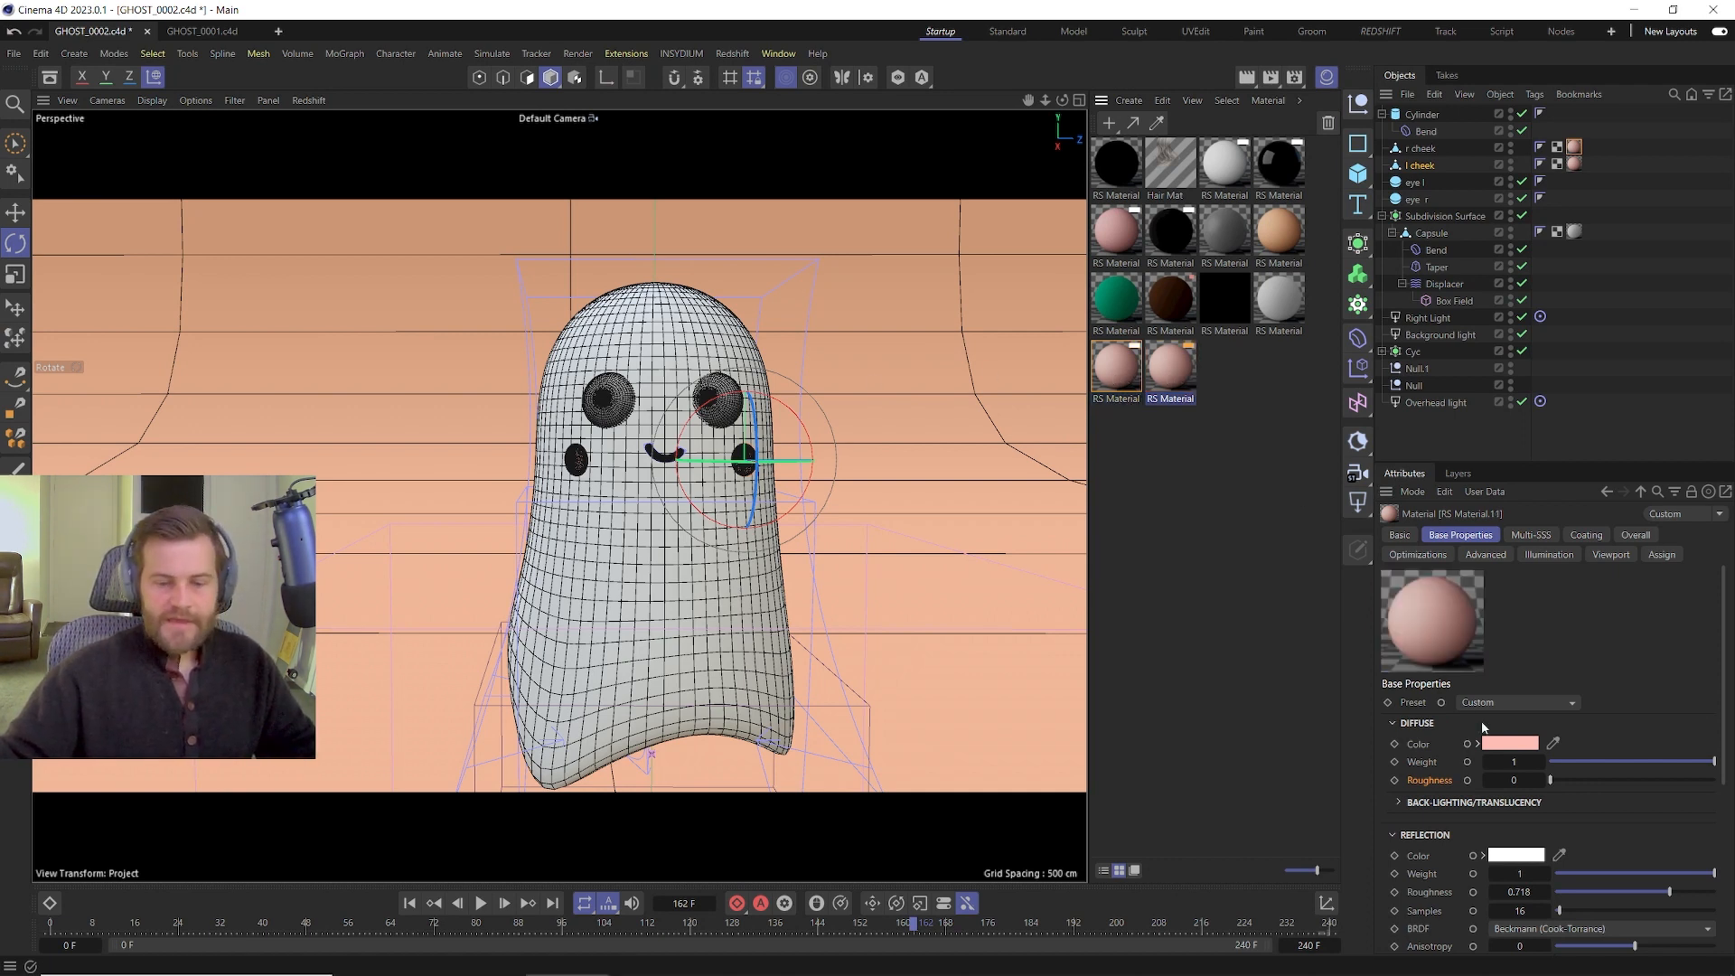
{"action": "left_click", "coordinate": [1509, 742]}
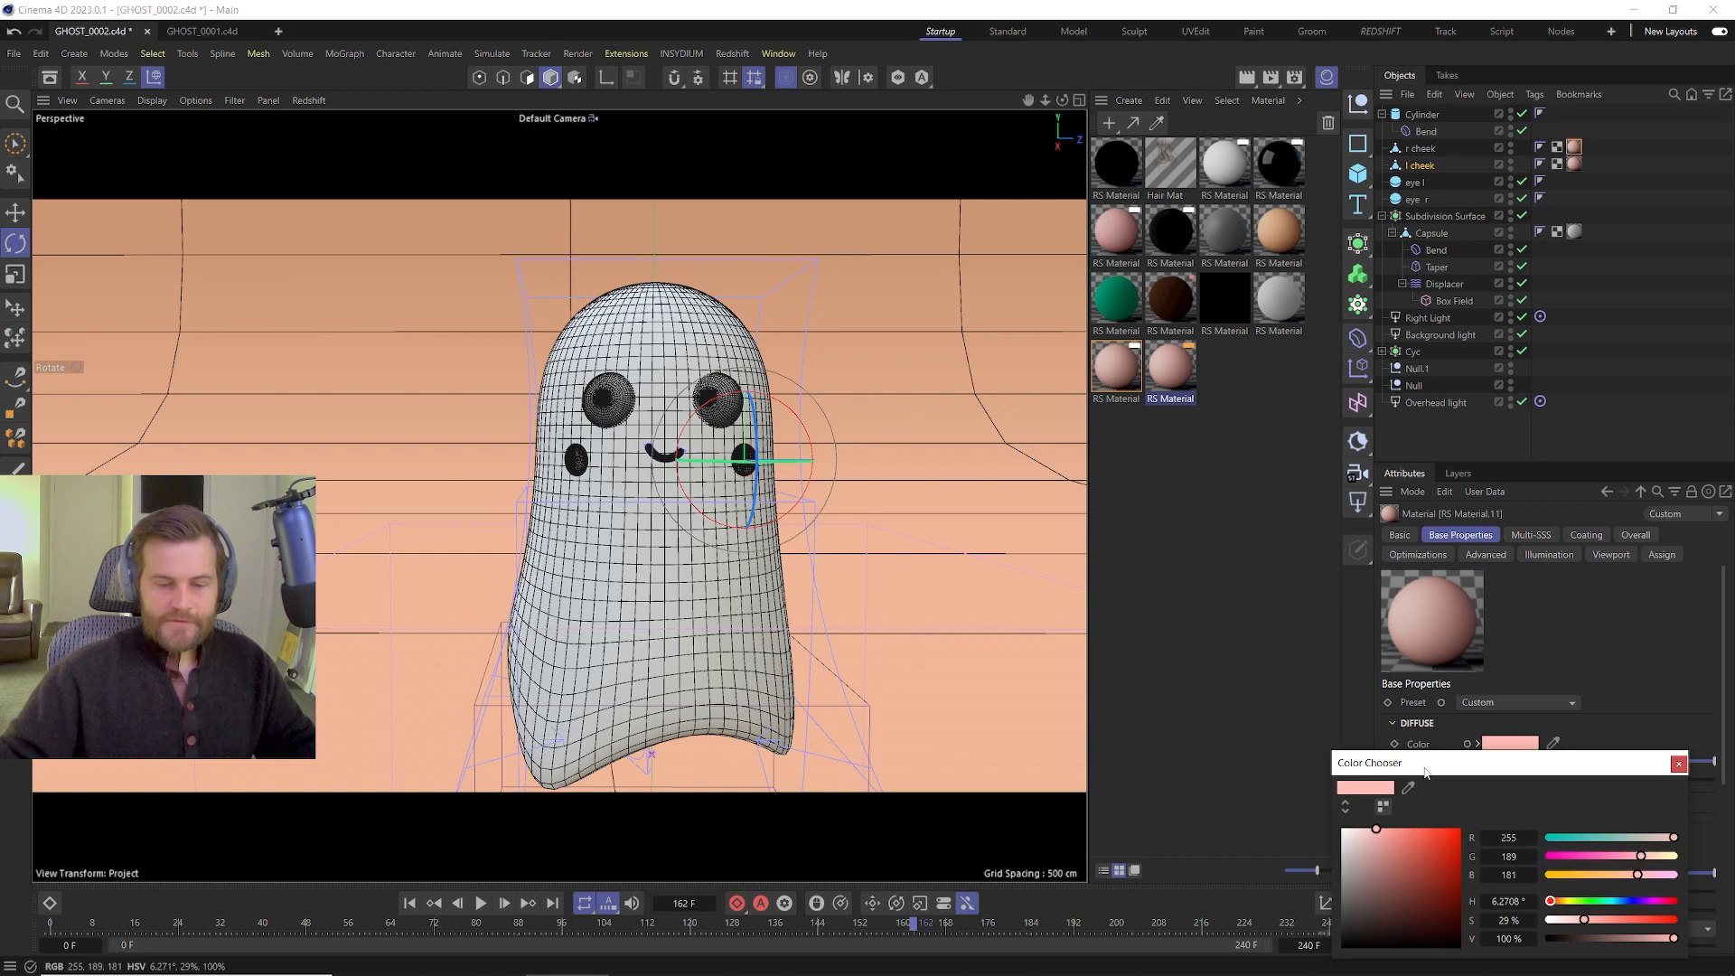
{"action": "left_click", "coordinate": [1676, 764]}
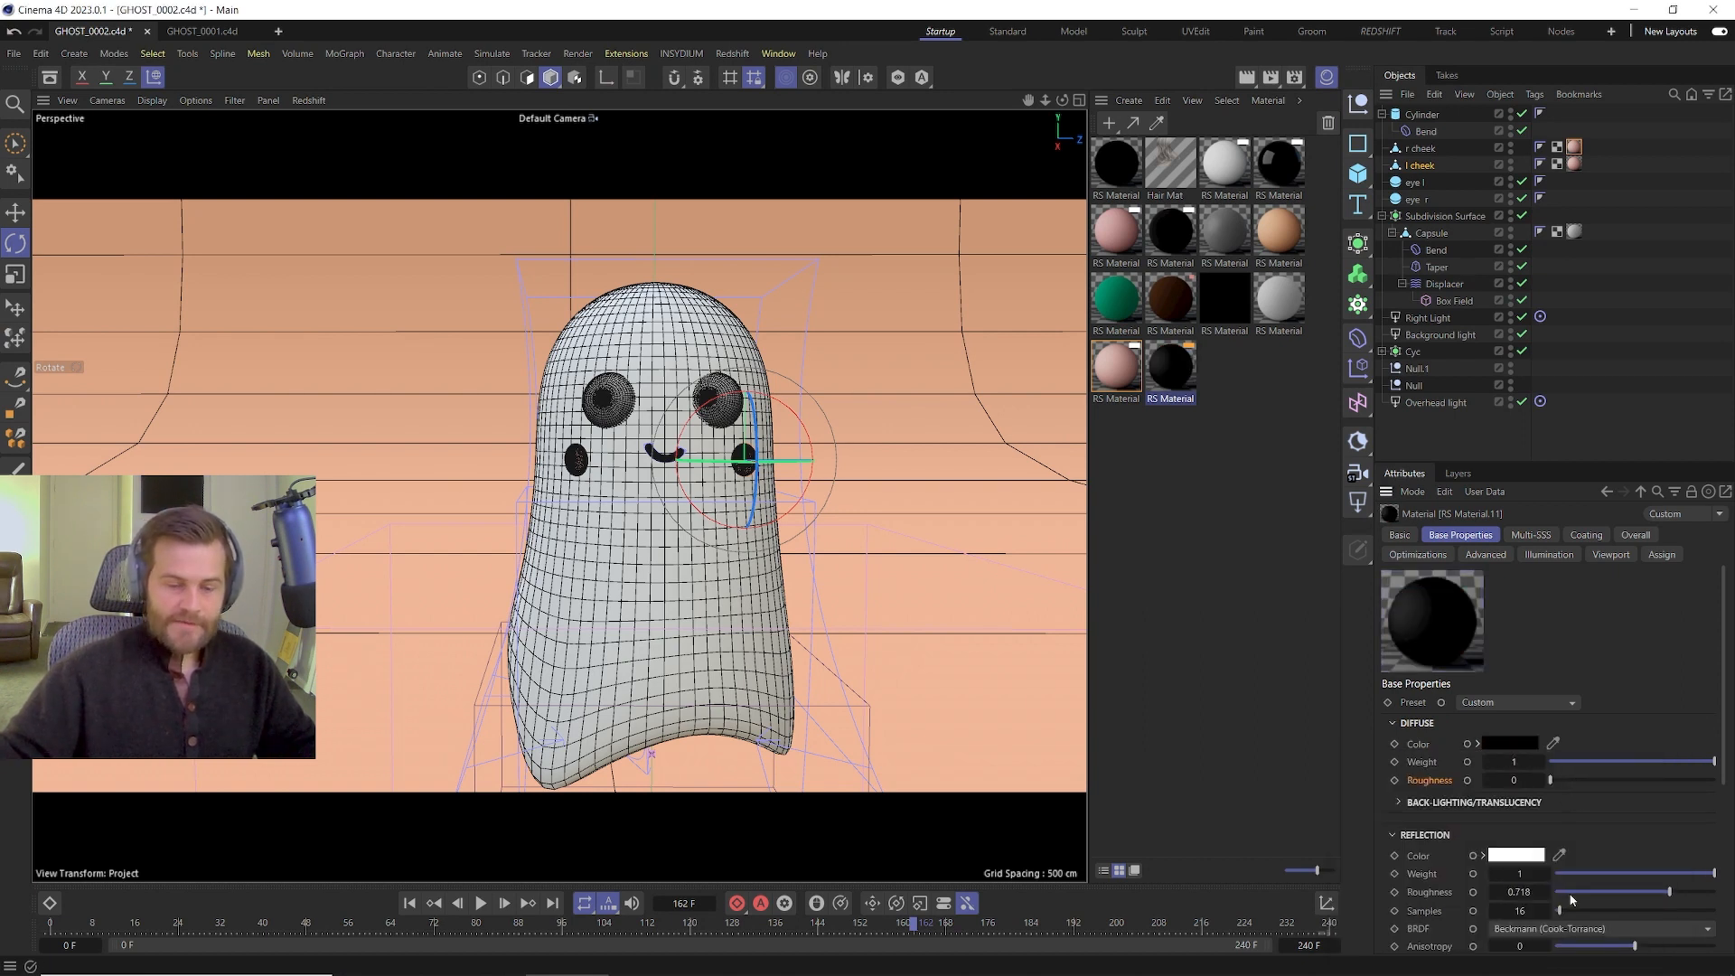
{"action": "left_click_drag", "start_coordinate": [1597, 892], "coordinate": [1564, 892]}
{"action": "type", "text": "0.15"}
{"action": "key", "text": "Return"}
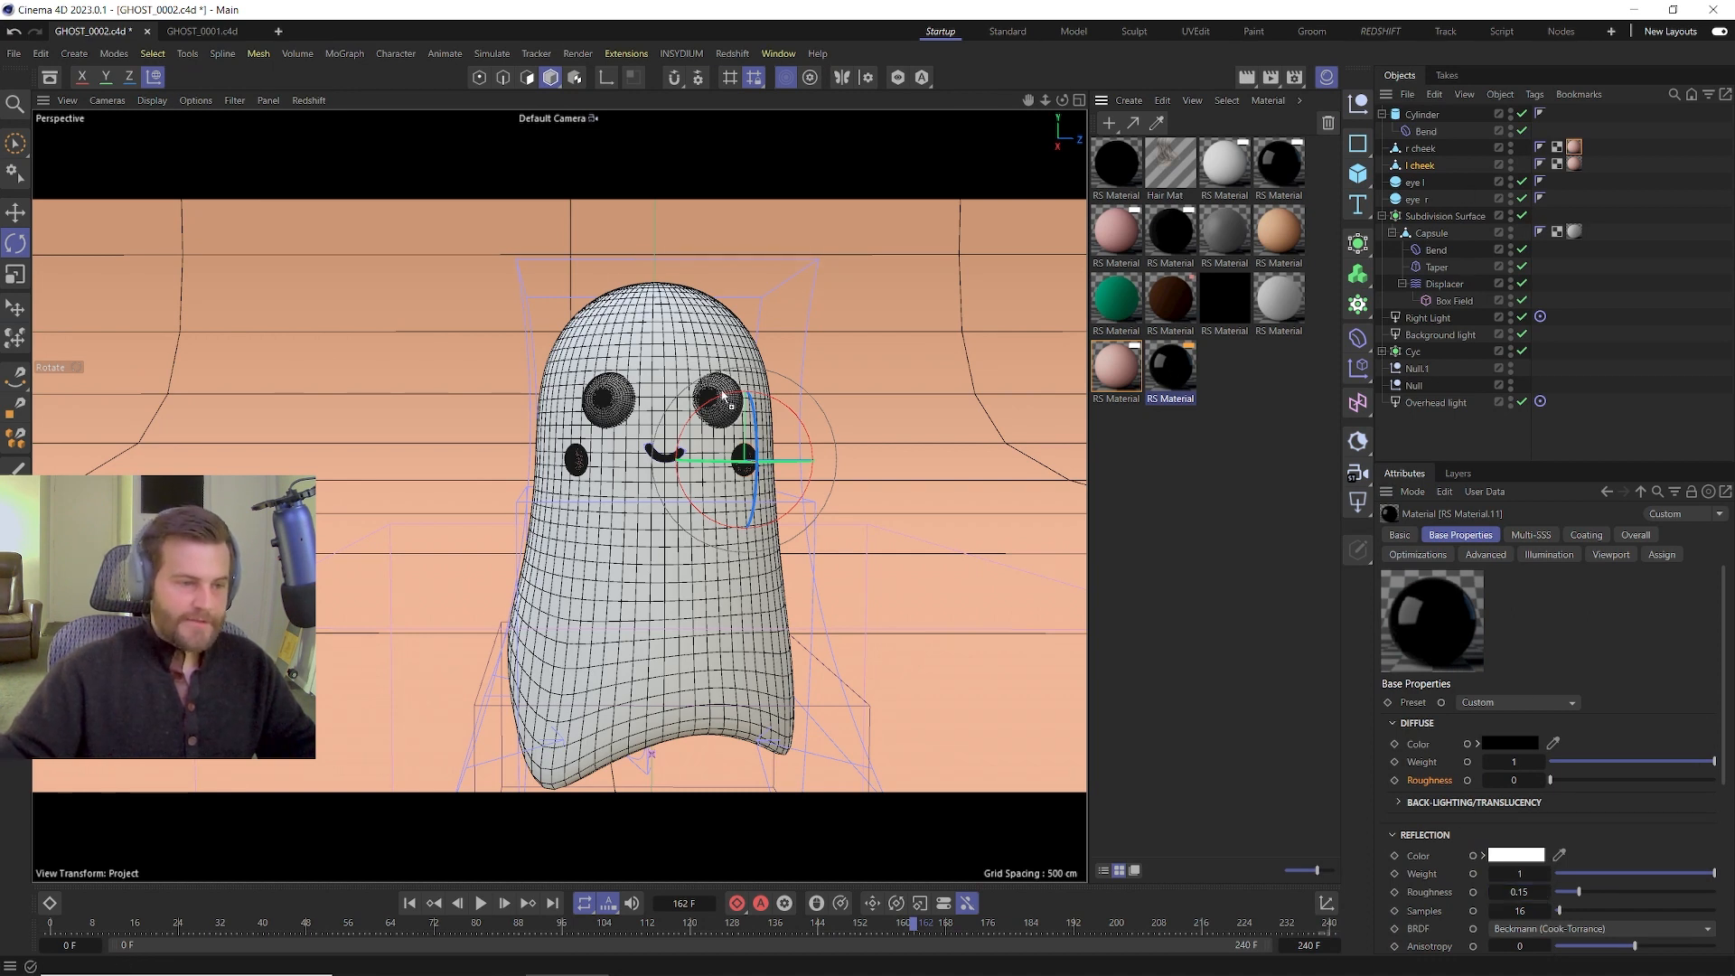
{"action": "left_click_drag", "start_coordinate": [725, 395], "coordinate": [727, 397]}
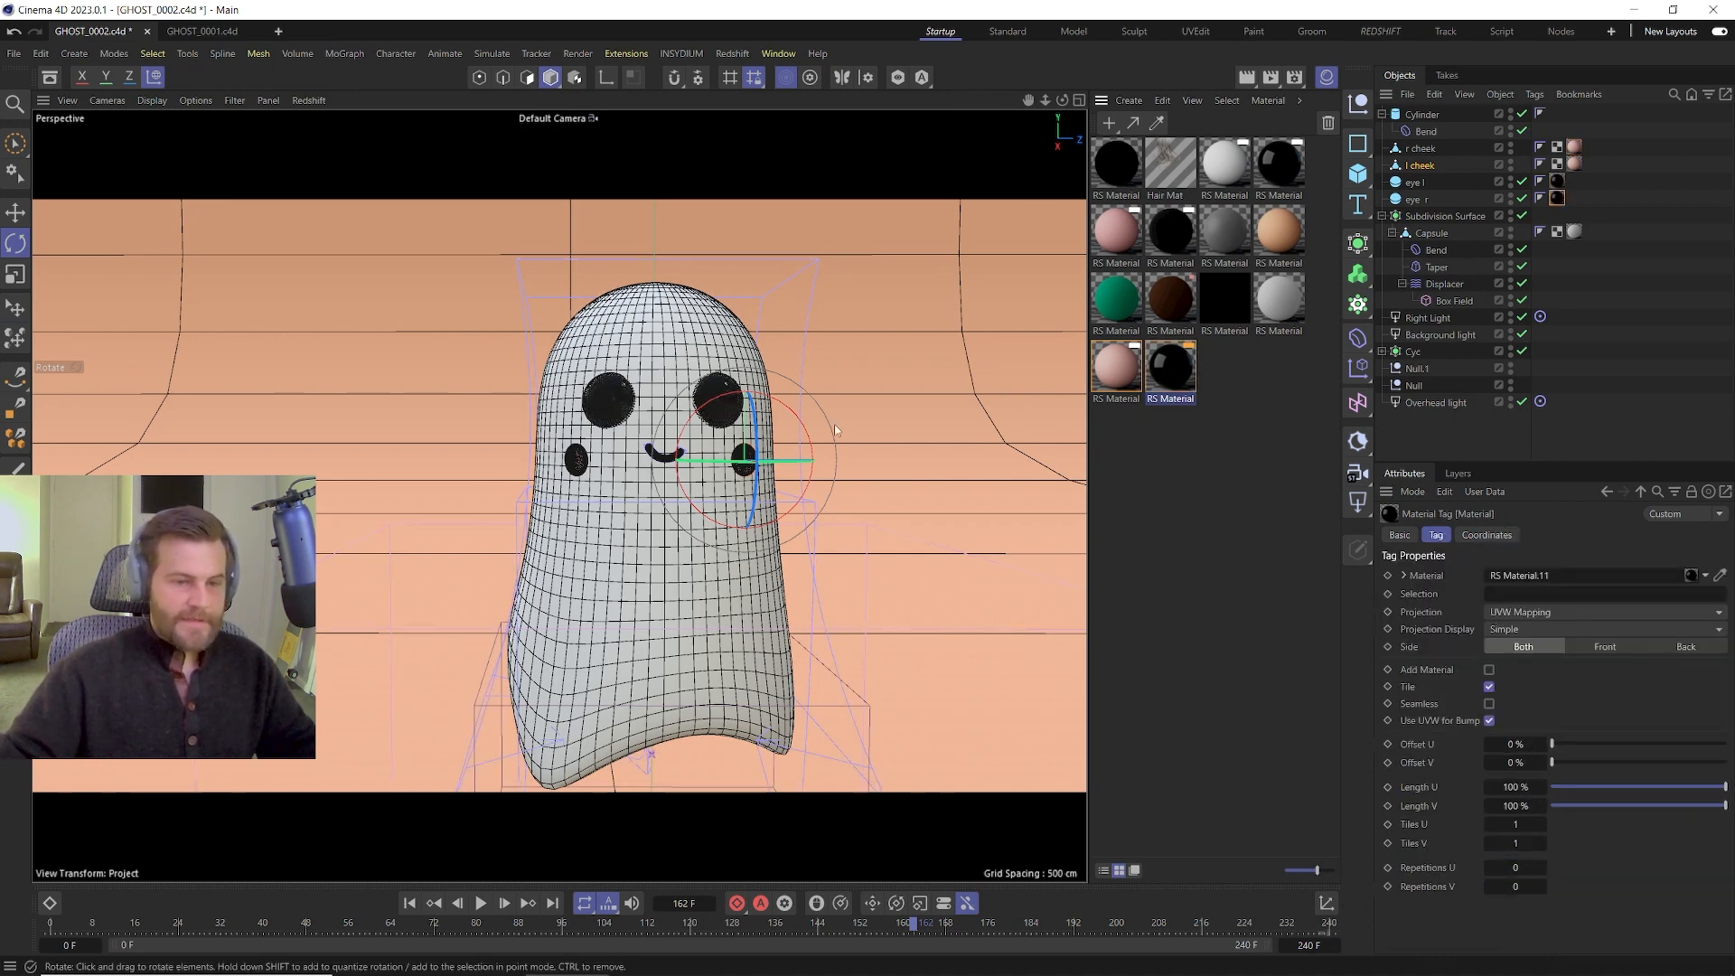
Duplicate the glossy black eye material, set the copy's reflection roughness to 1, and apply it to the mouth cylinder.
{"action": "left_click_drag", "start_coordinate": [1170, 366], "coordinate": [1224, 366], "text": "ctrl"}
{"action": "left_click_drag", "start_coordinate": [1615, 891], "coordinate": [1719, 890]}
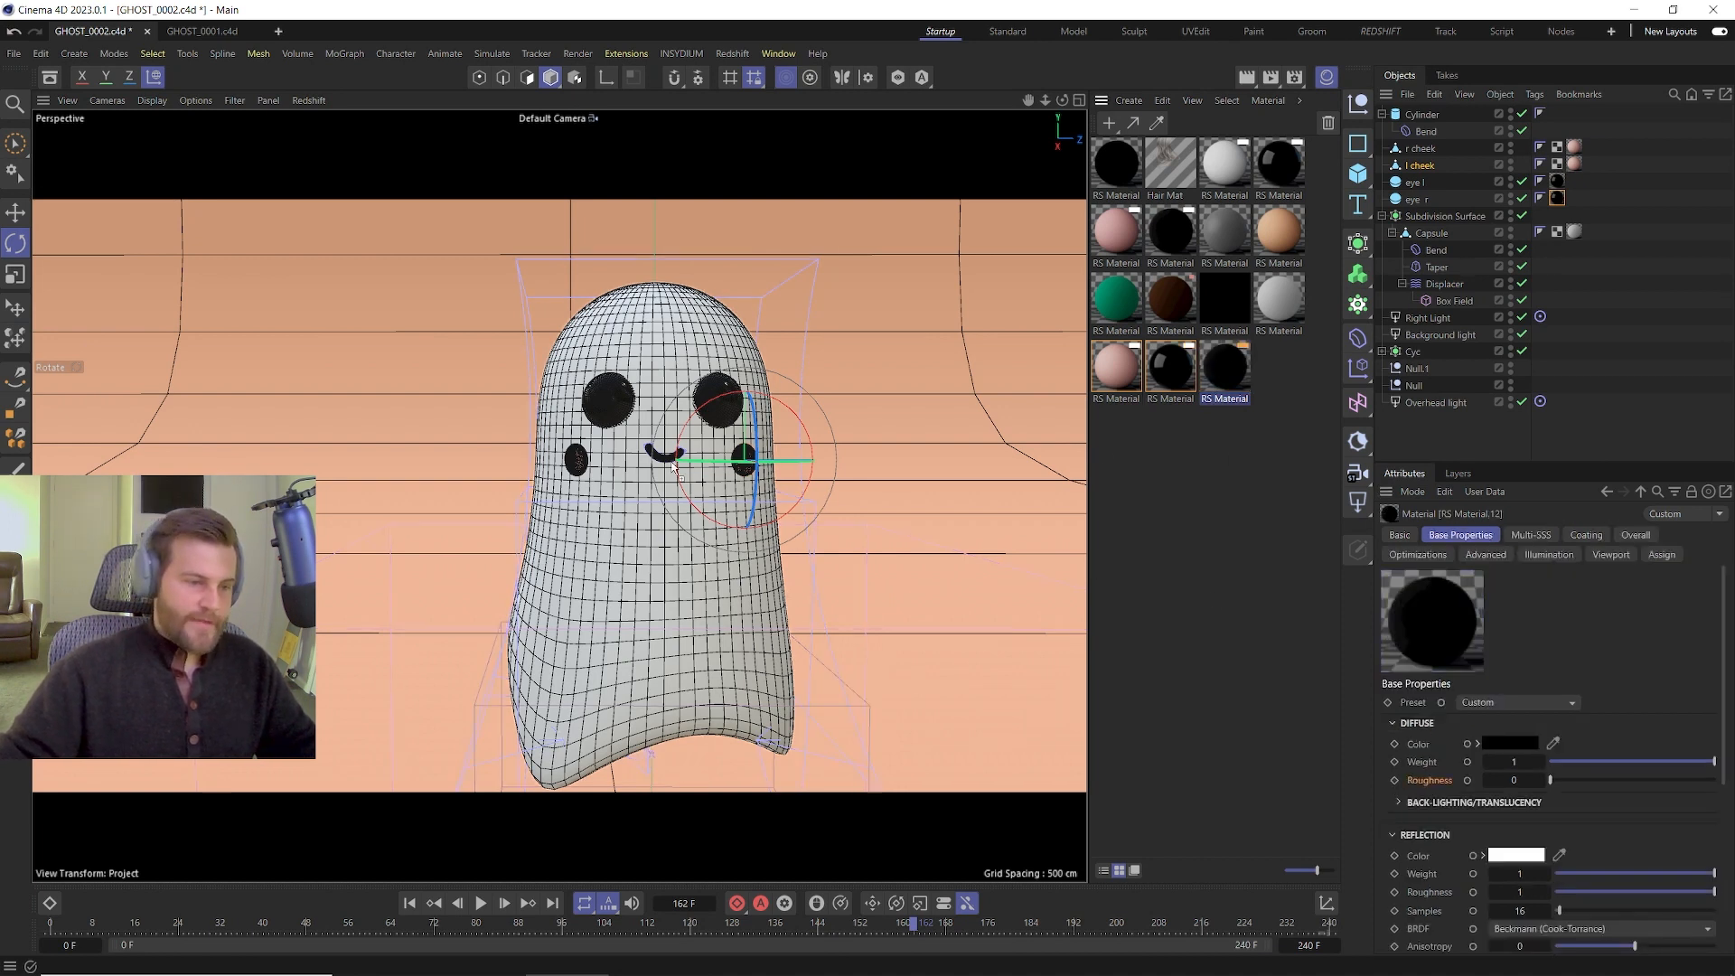
{"action": "left_click_drag", "start_coordinate": [662, 461], "coordinate": [663, 460]}
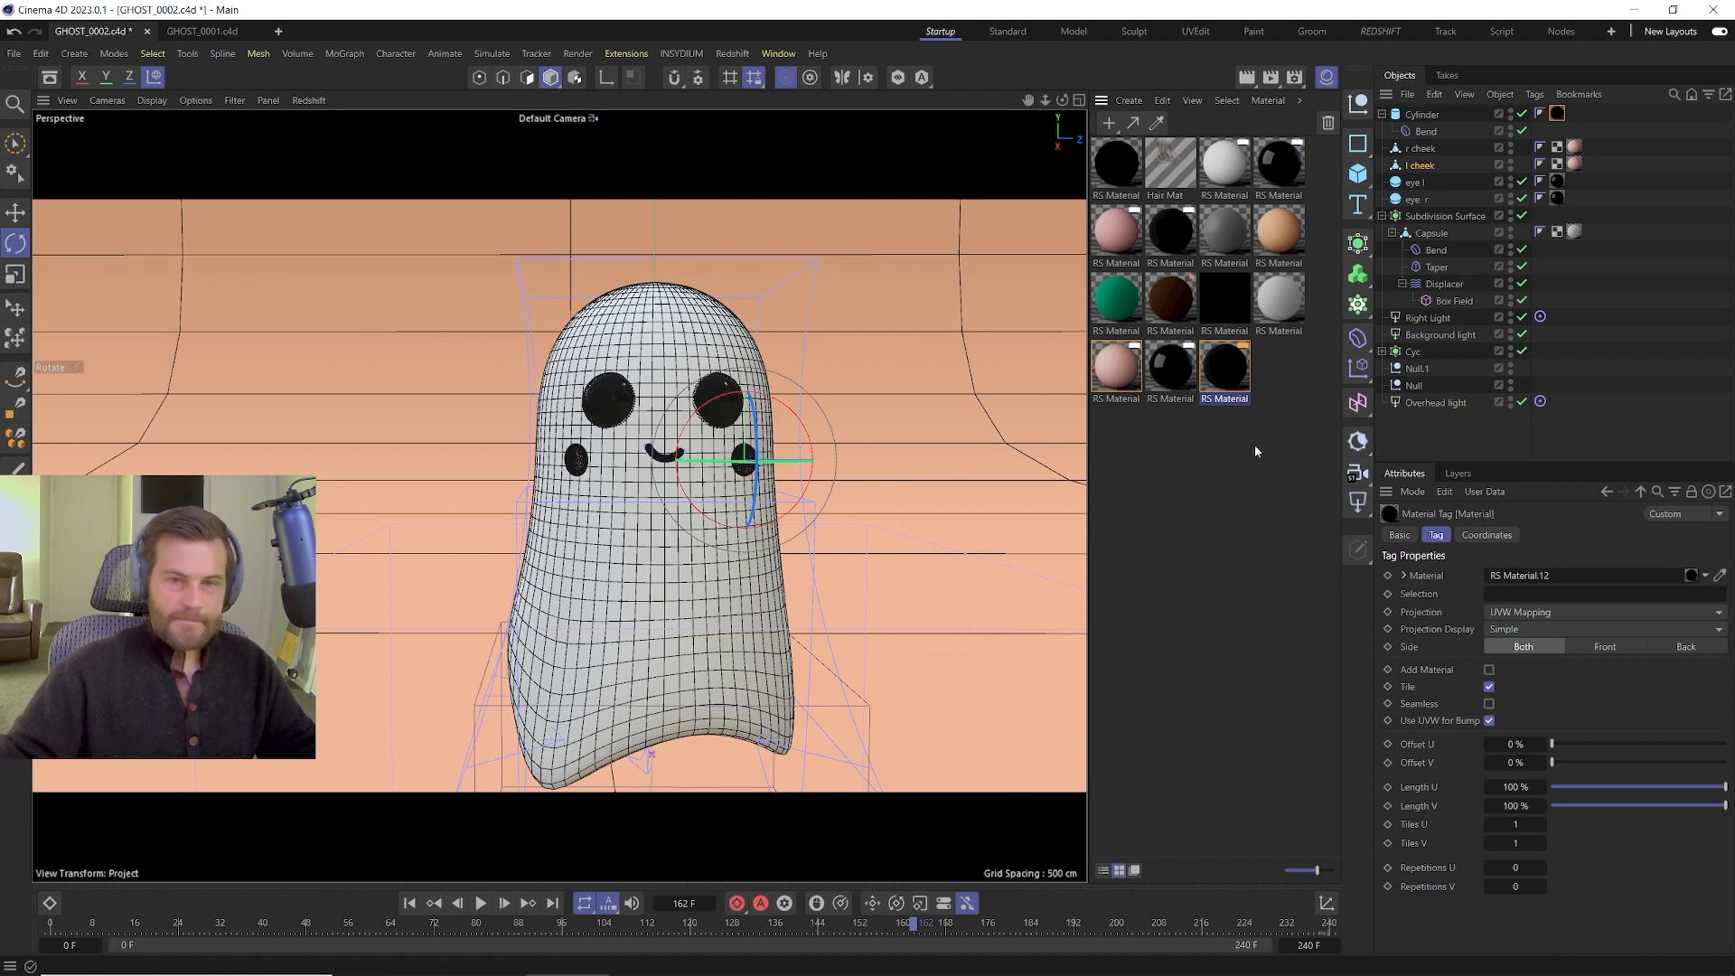
Start a live Redshift render and examine the ghost's body, cheek, eye and mouth materials from different views.
{"action": "left_click", "coordinate": [732, 54]}
{"action": "left_click", "coordinate": [736, 185]}
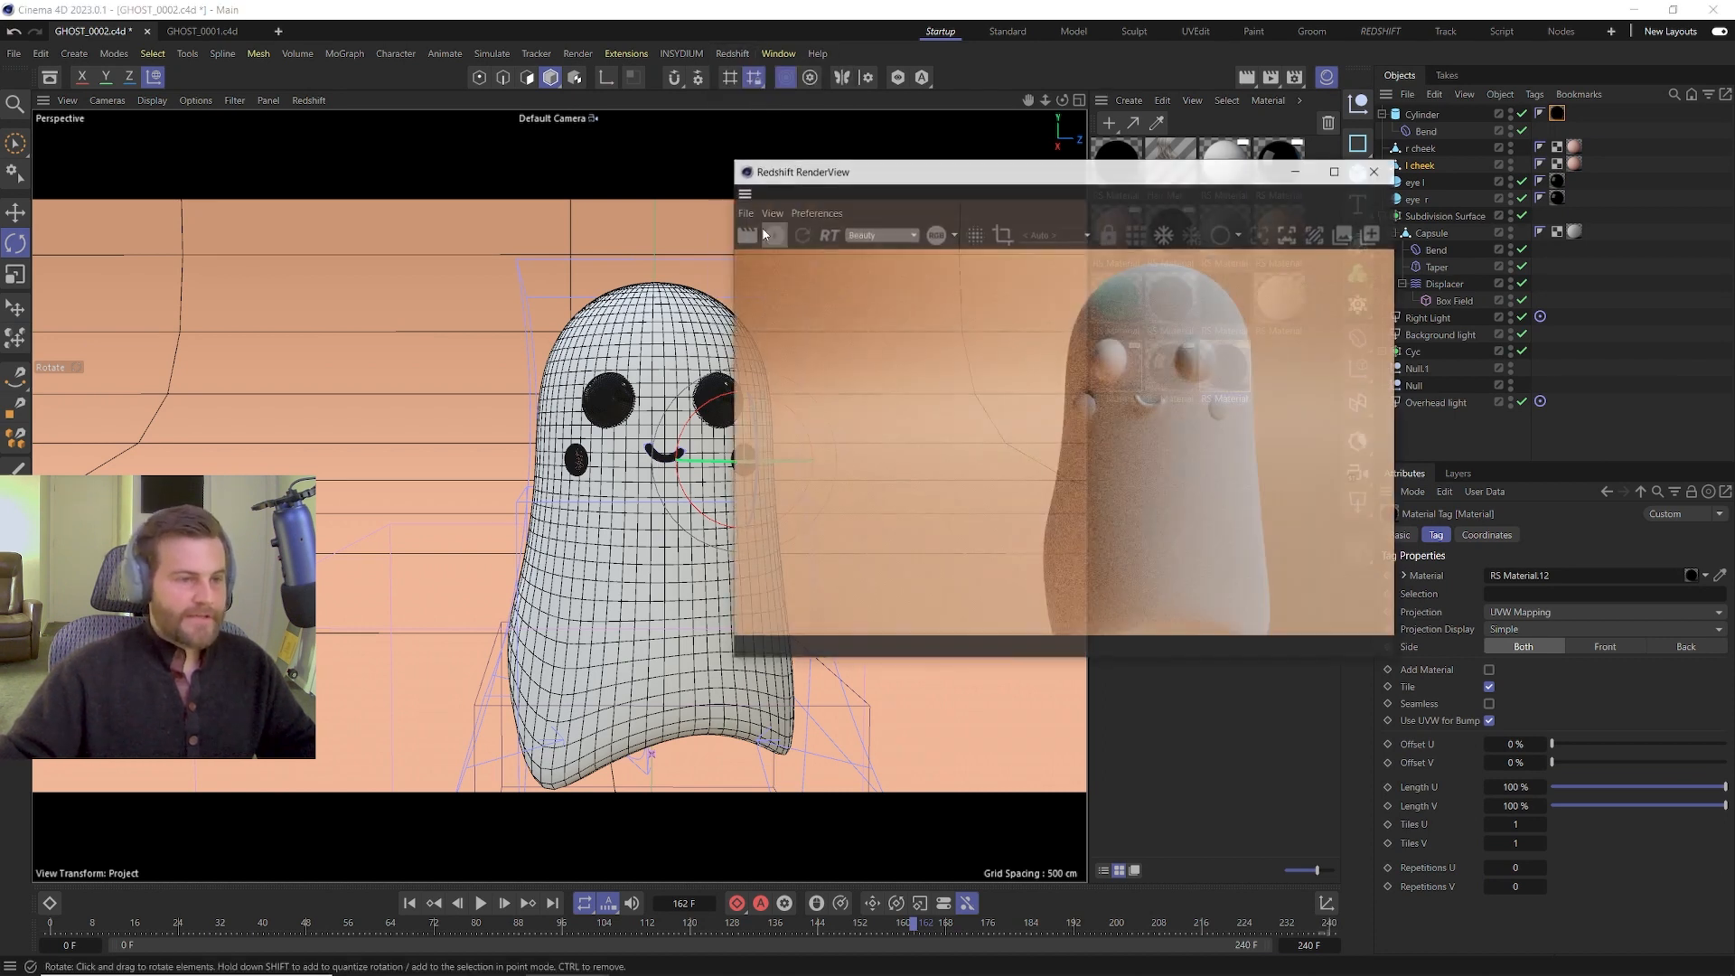
{"action": "left_click", "coordinate": [772, 234]}
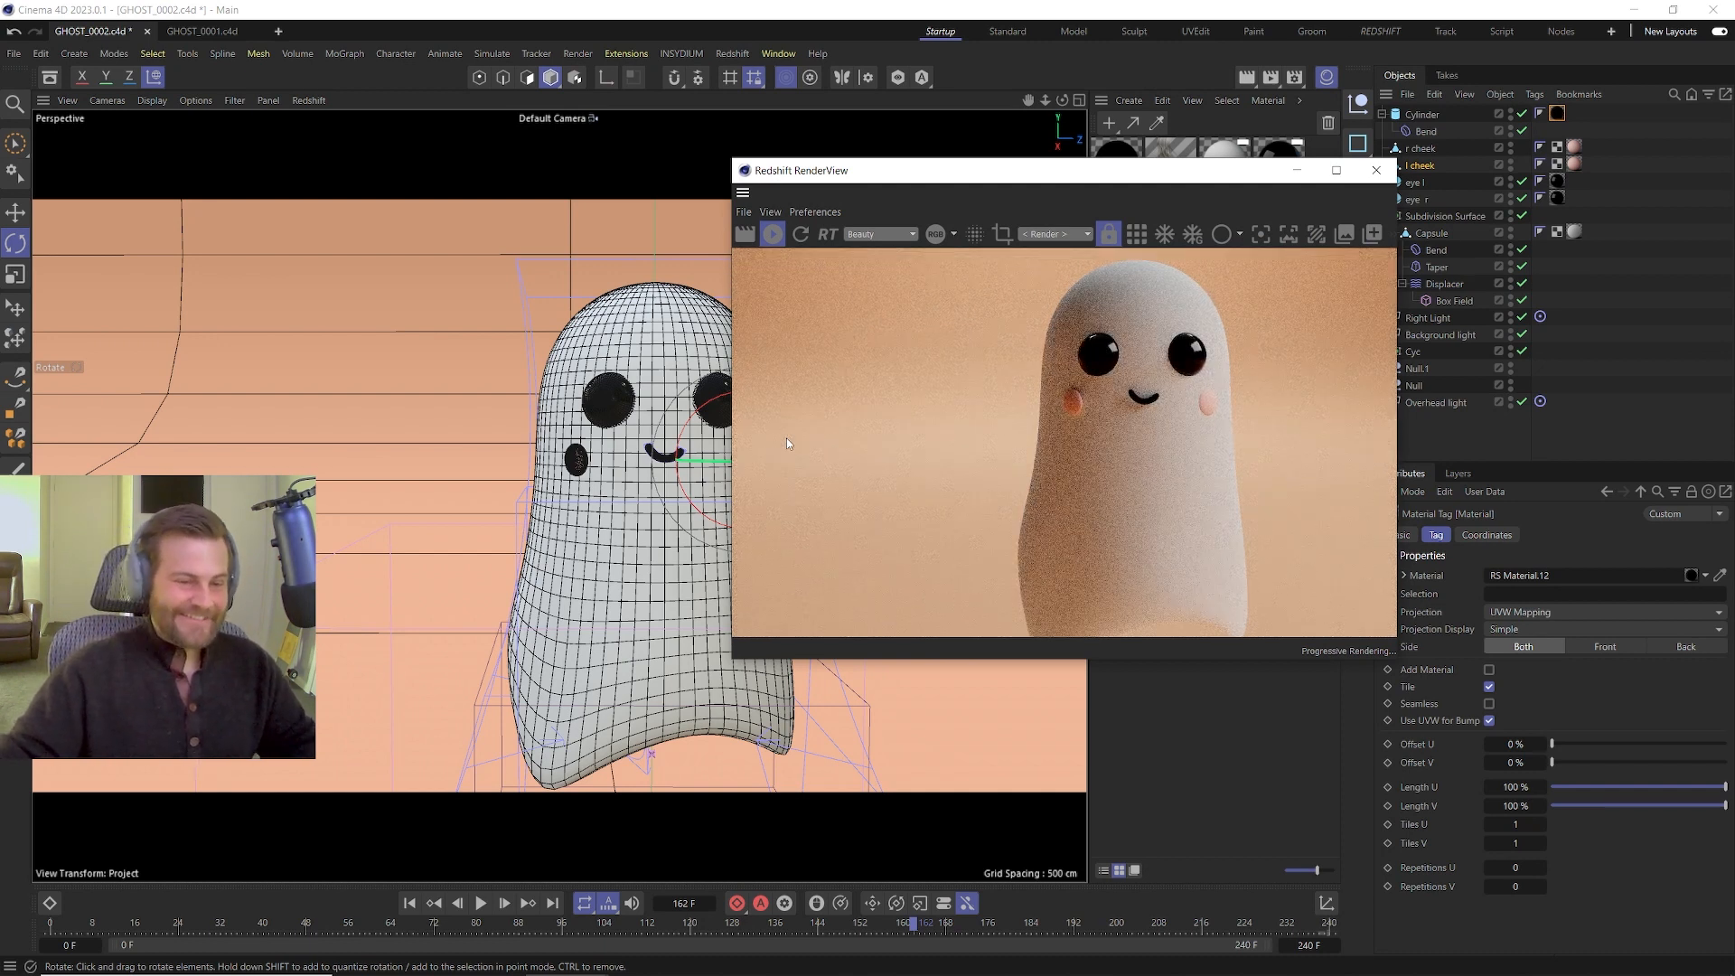
{"action": "scroll", "coordinate": [1062, 485], "scroll_direction": "down", "scroll_amount": 2}
{"action": "scroll", "coordinate": [1061, 485], "scroll_direction": "up", "scroll_amount": 1}
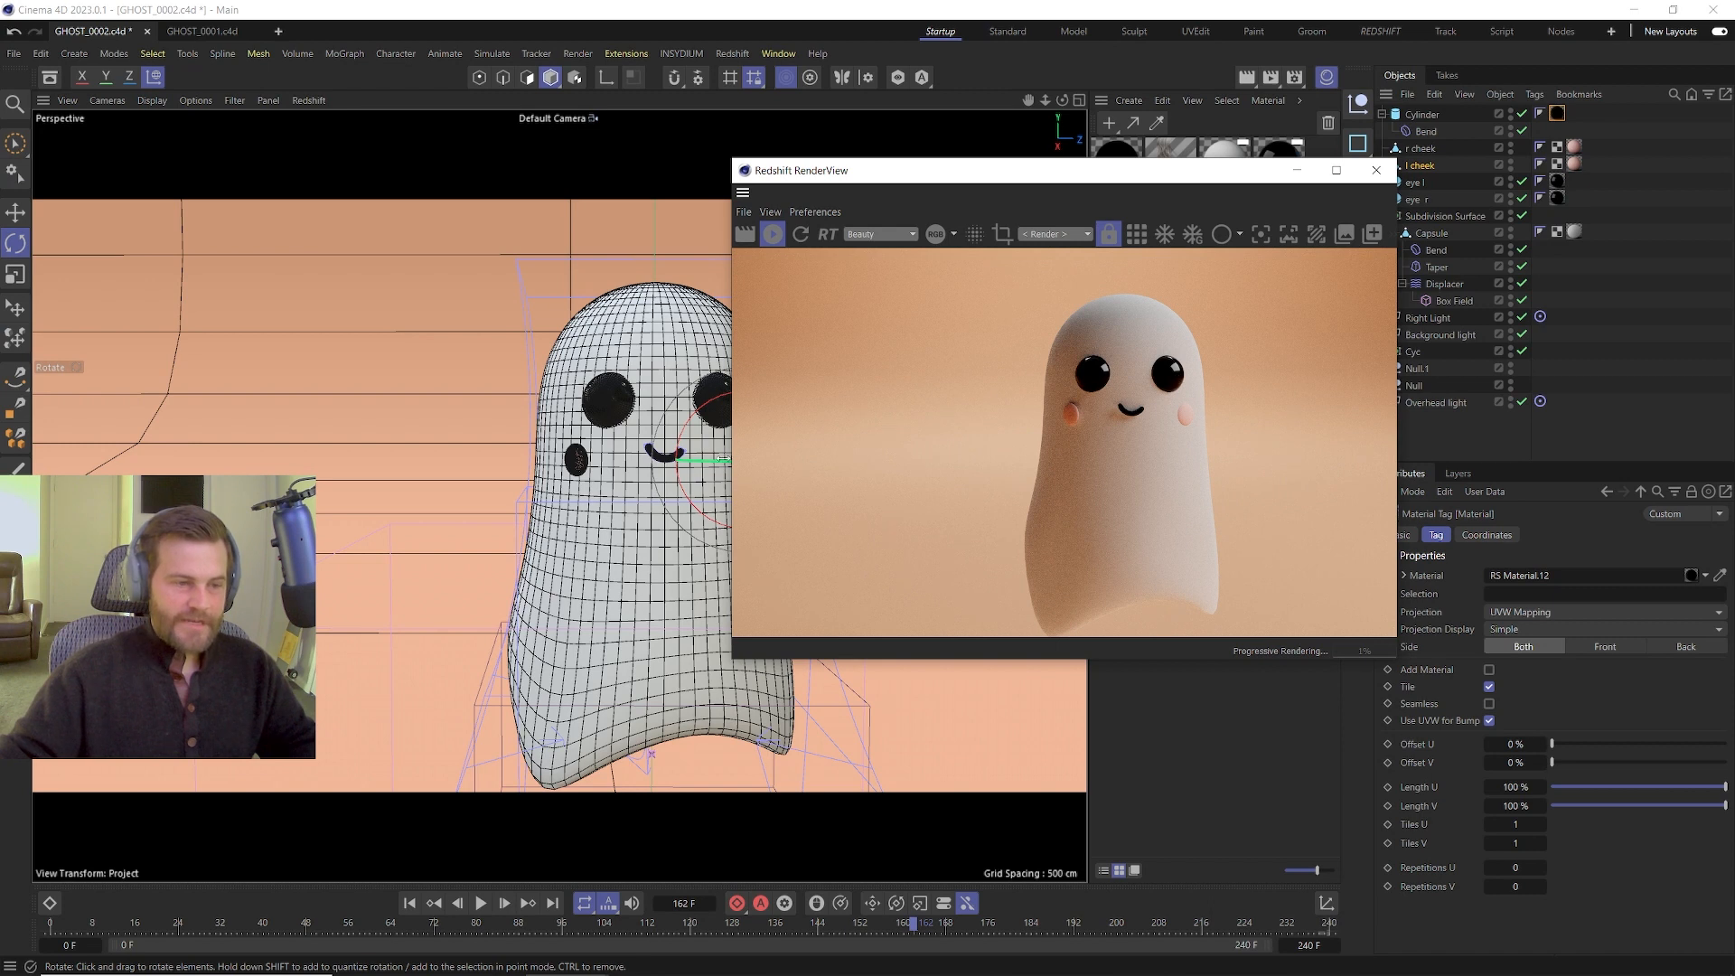
{"action": "left_click_drag", "start_coordinate": [665, 498], "coordinate": [572, 496], "text": "alt"}
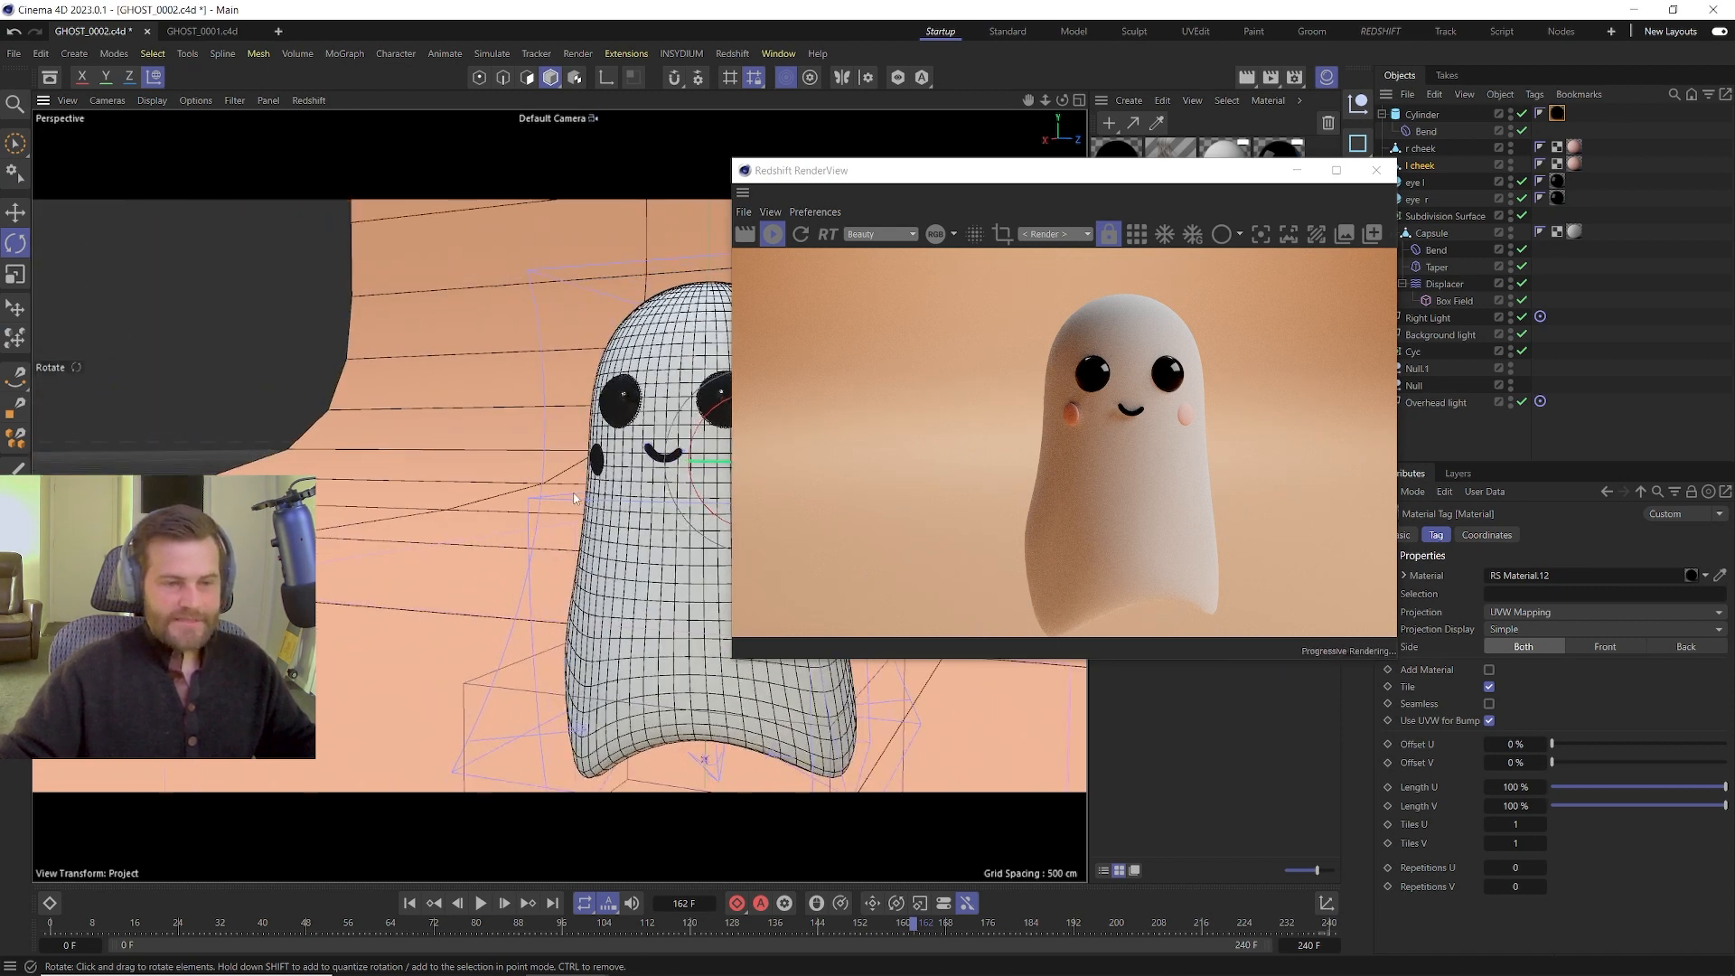
{"action": "left_click_drag", "start_coordinate": [607, 503], "coordinate": [571, 492], "text": "alt"}
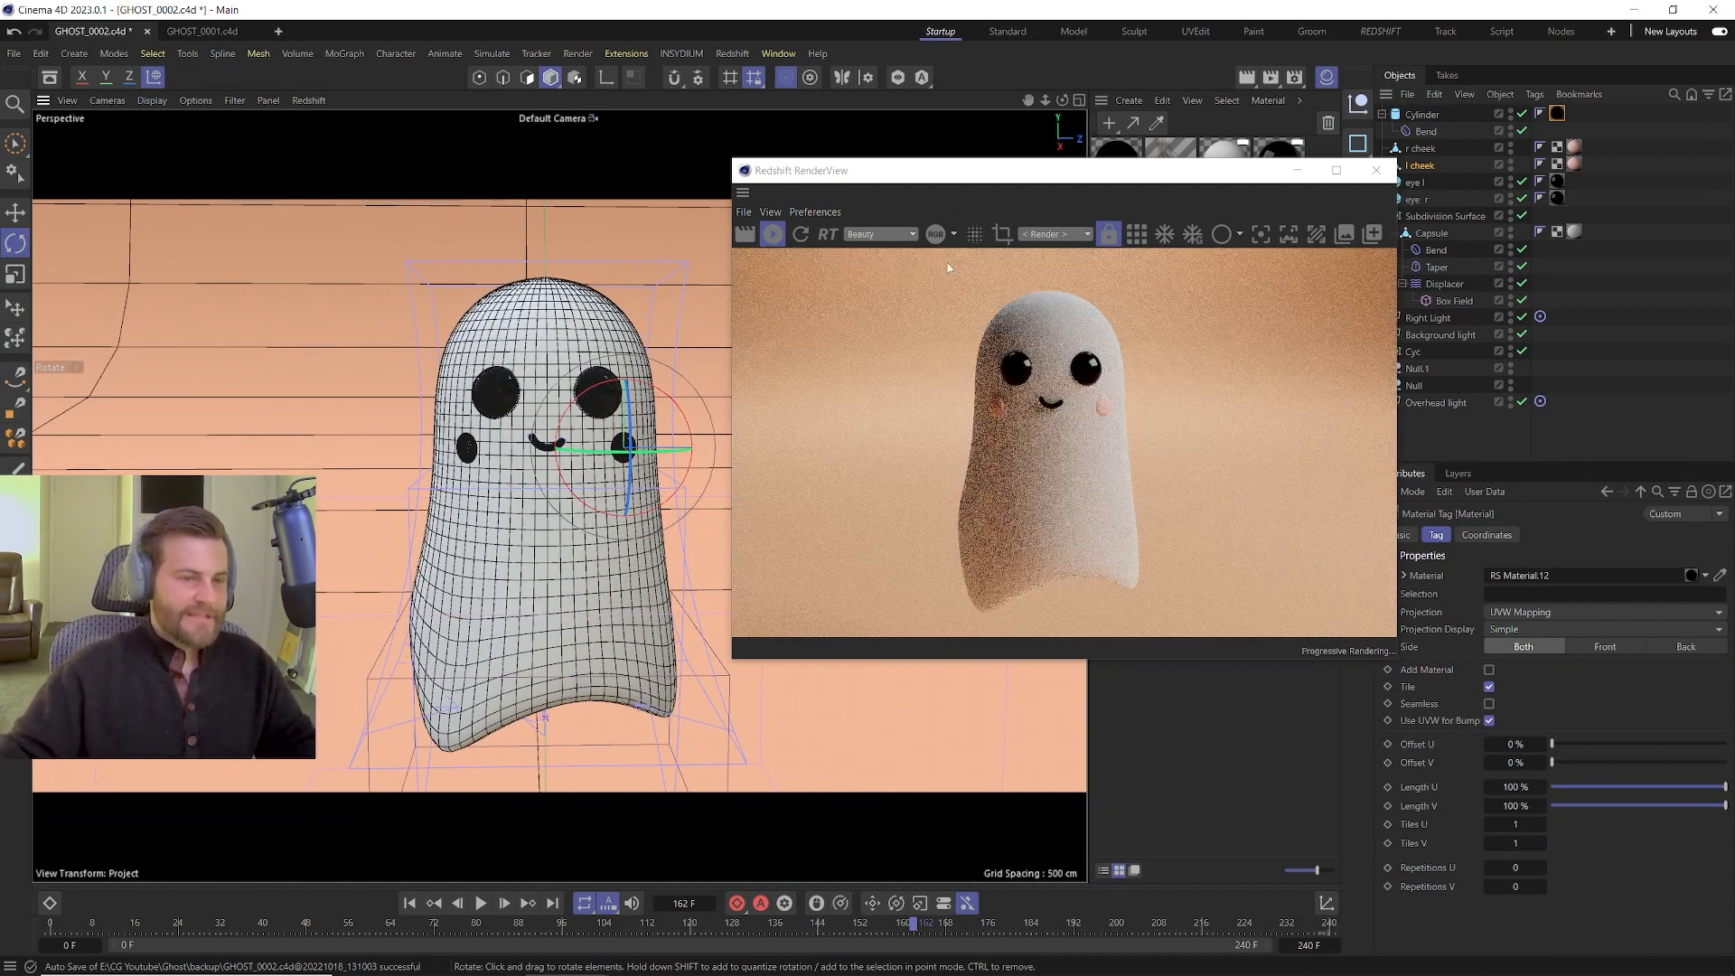
{"action": "left_click_drag", "start_coordinate": [949, 170], "coordinate": [858, 178]}
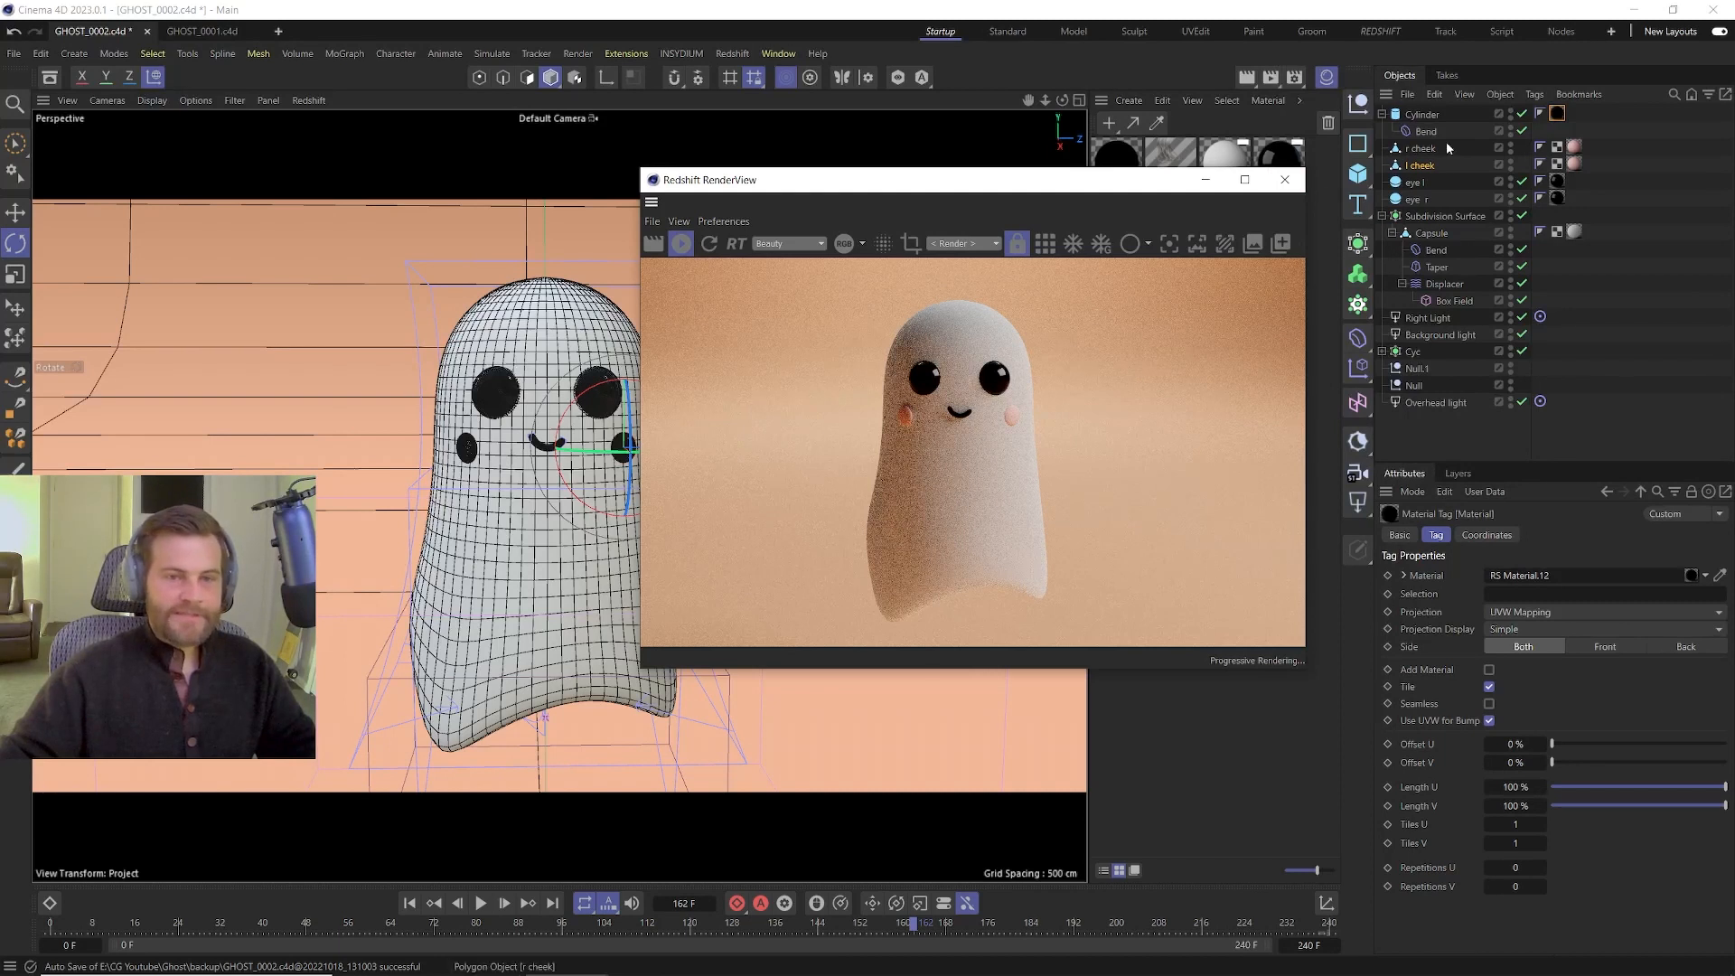
Exclude both eyes from the right, background and overhead lights, and close the render preview.
{"action": "left_click", "coordinate": [1427, 318]}
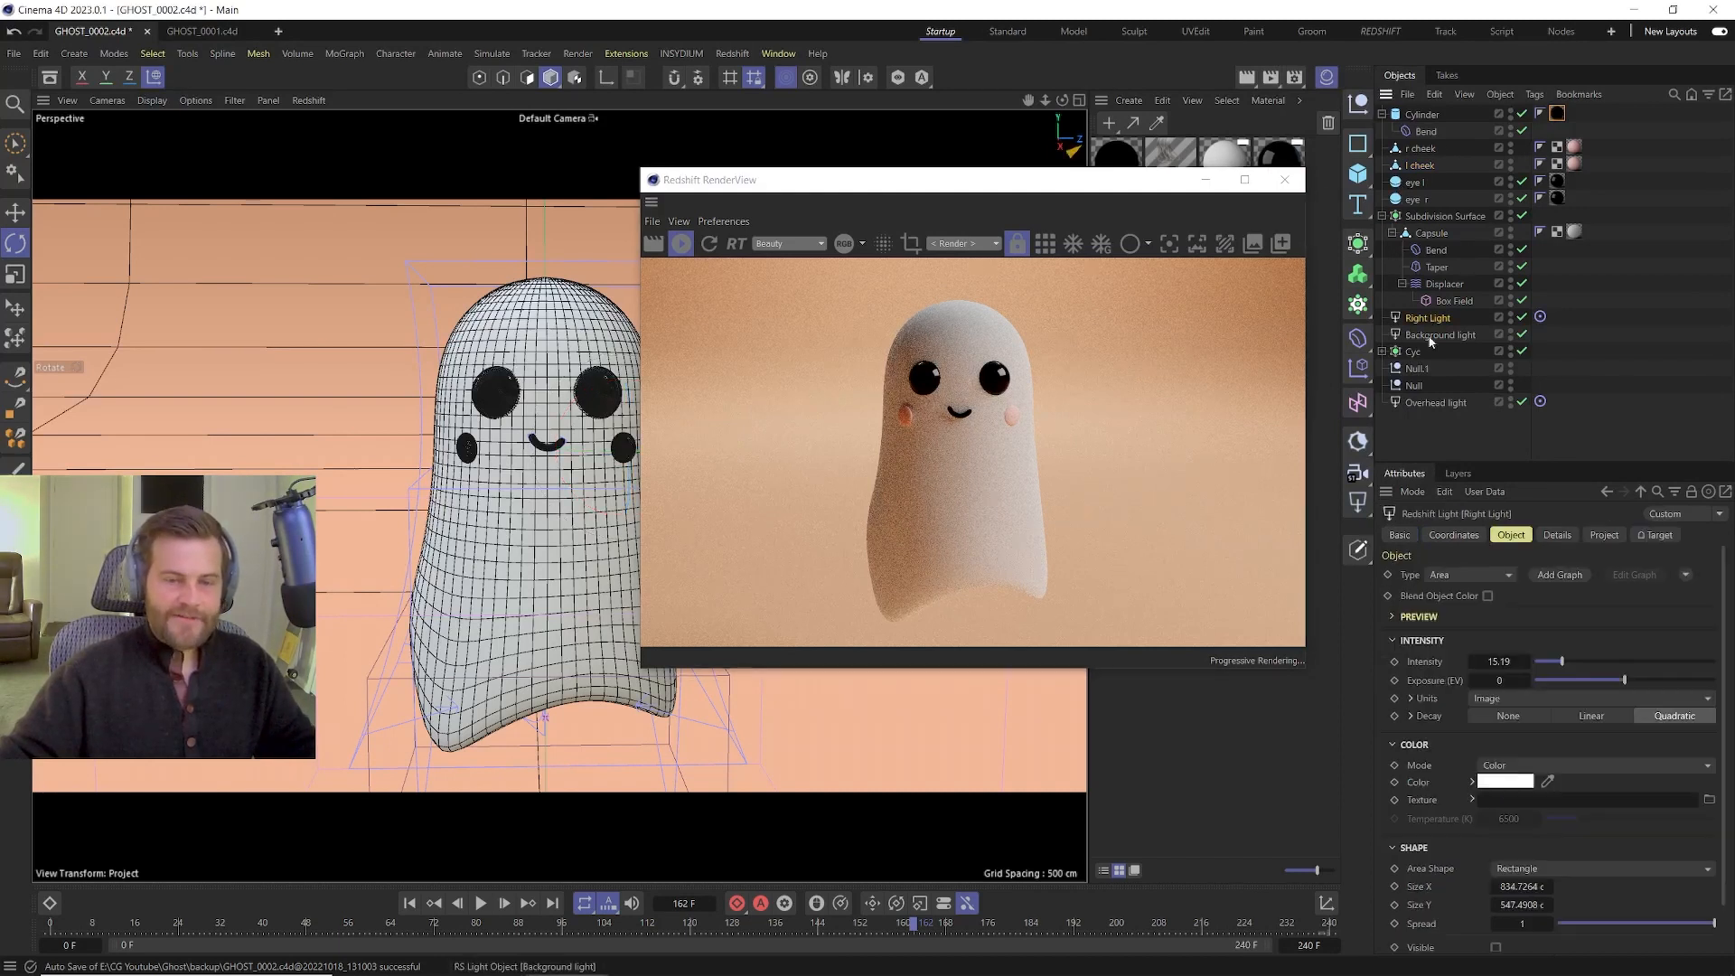
{"action": "left_click", "coordinate": [1429, 335], "text": "ctrl"}
{"action": "left_click", "coordinate": [1428, 403], "text": "ctrl"}
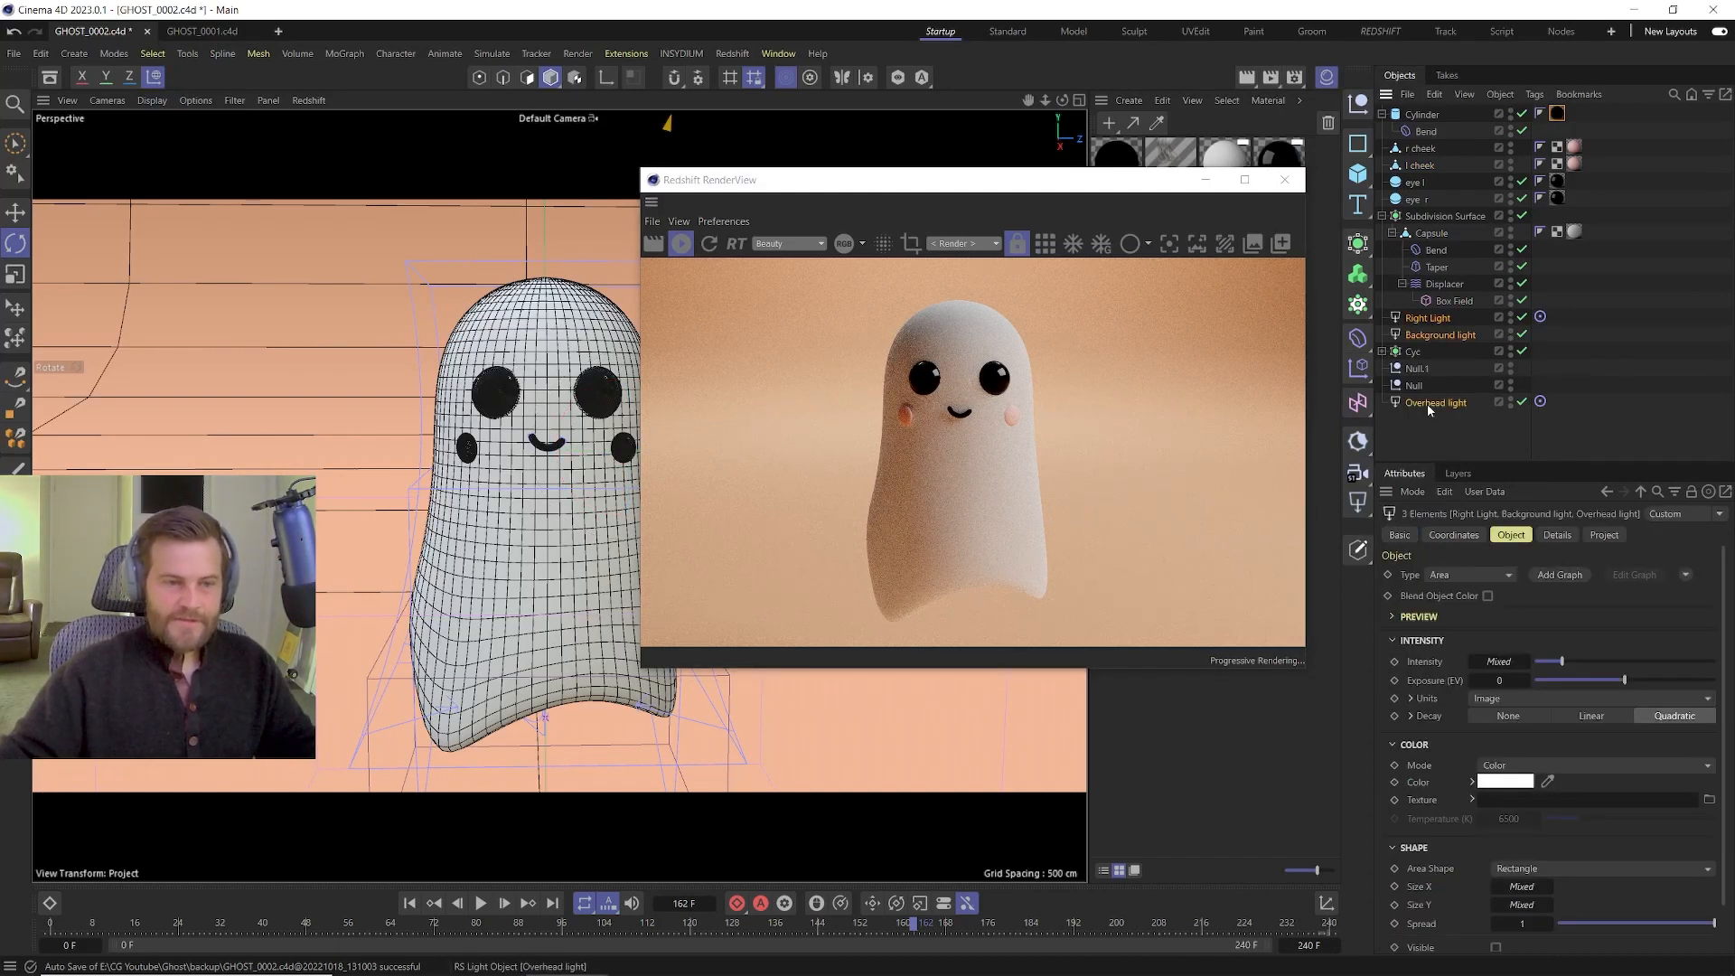
{"action": "left_click", "coordinate": [1605, 535]}
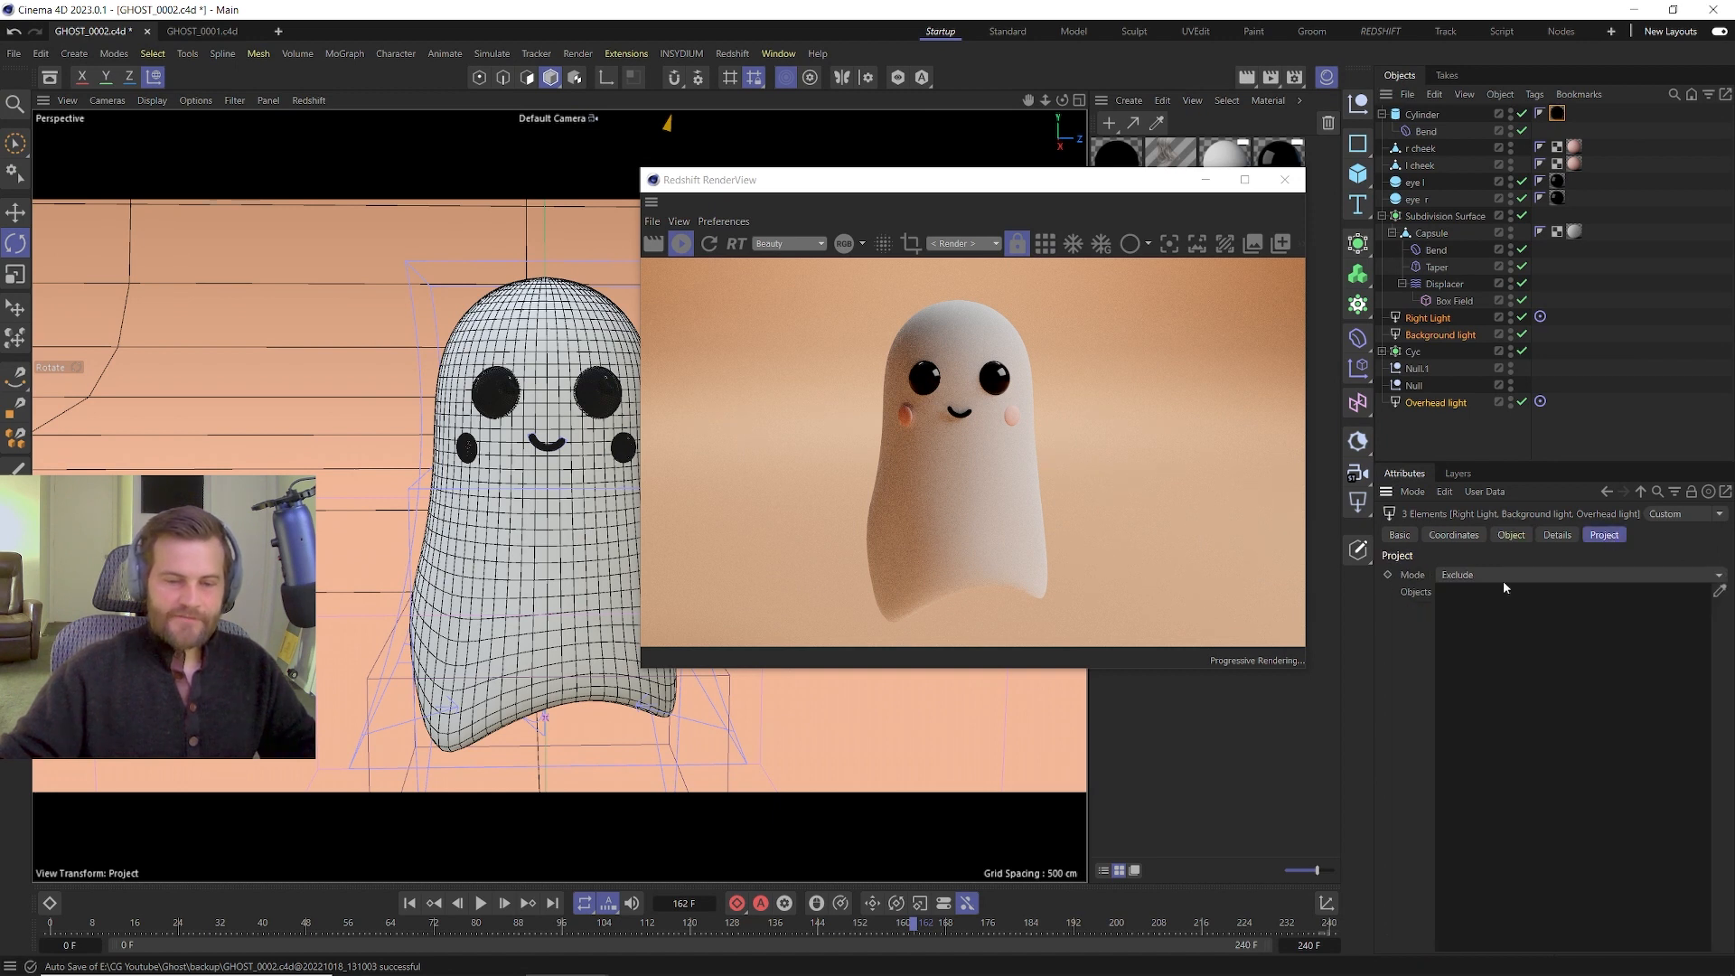
{"action": "left_click", "coordinate": [1719, 591]}
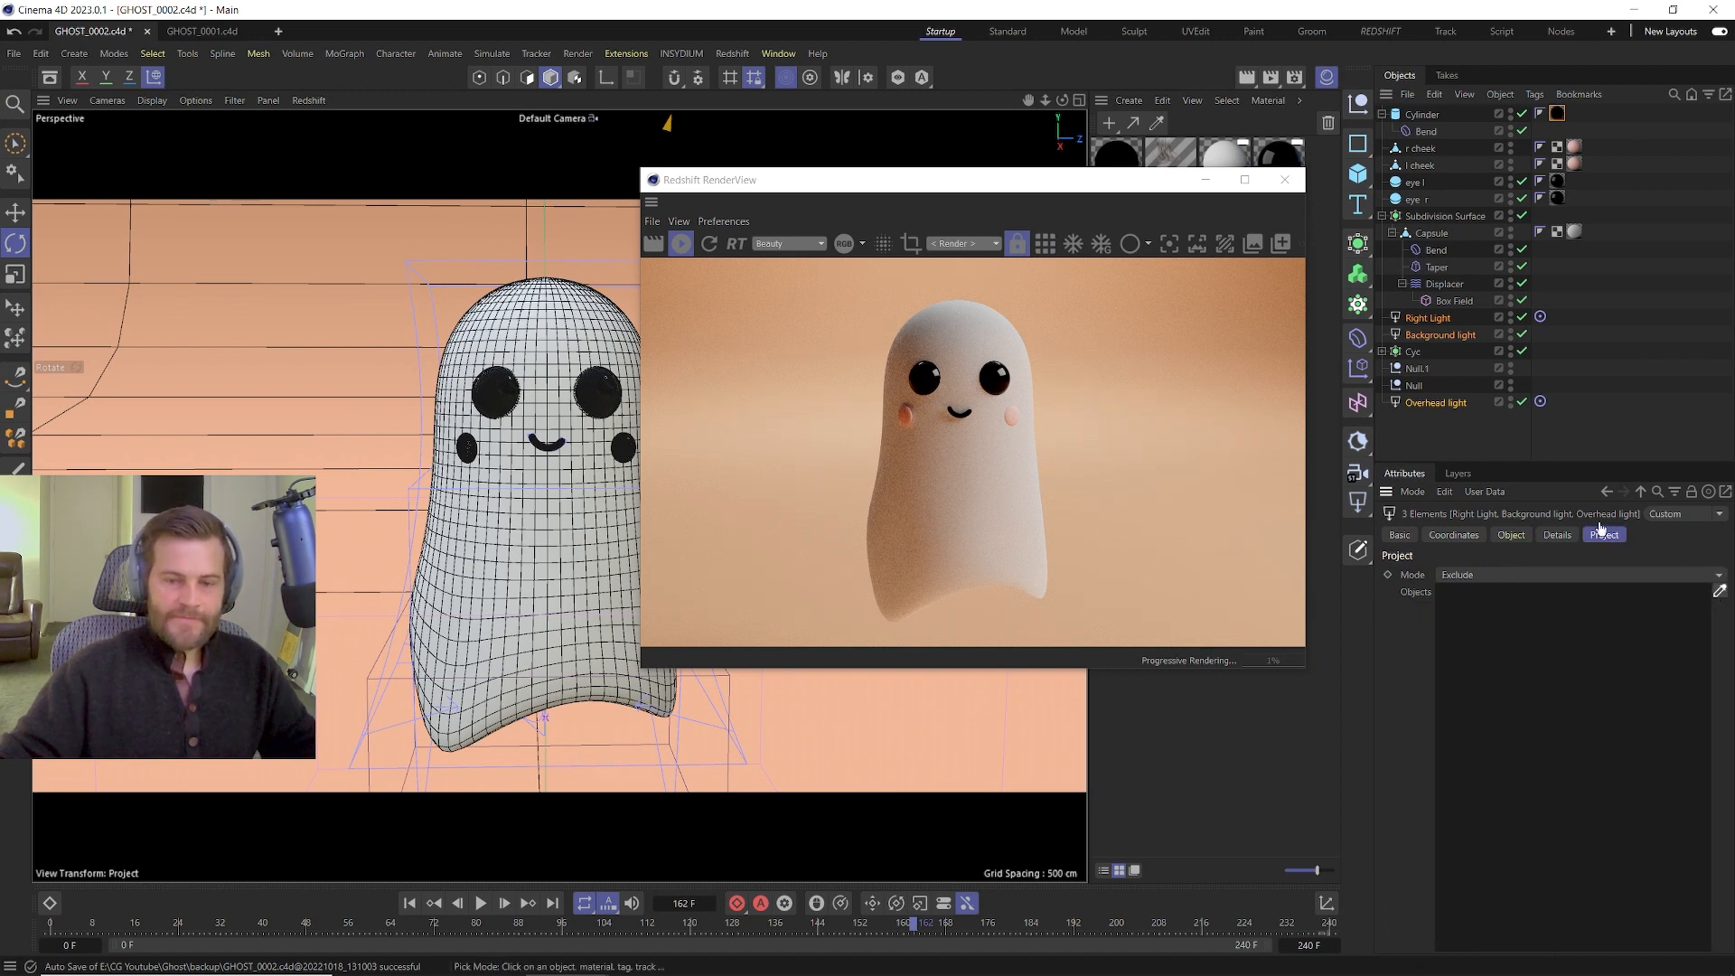
{"action": "left_click", "coordinate": [1424, 199]}
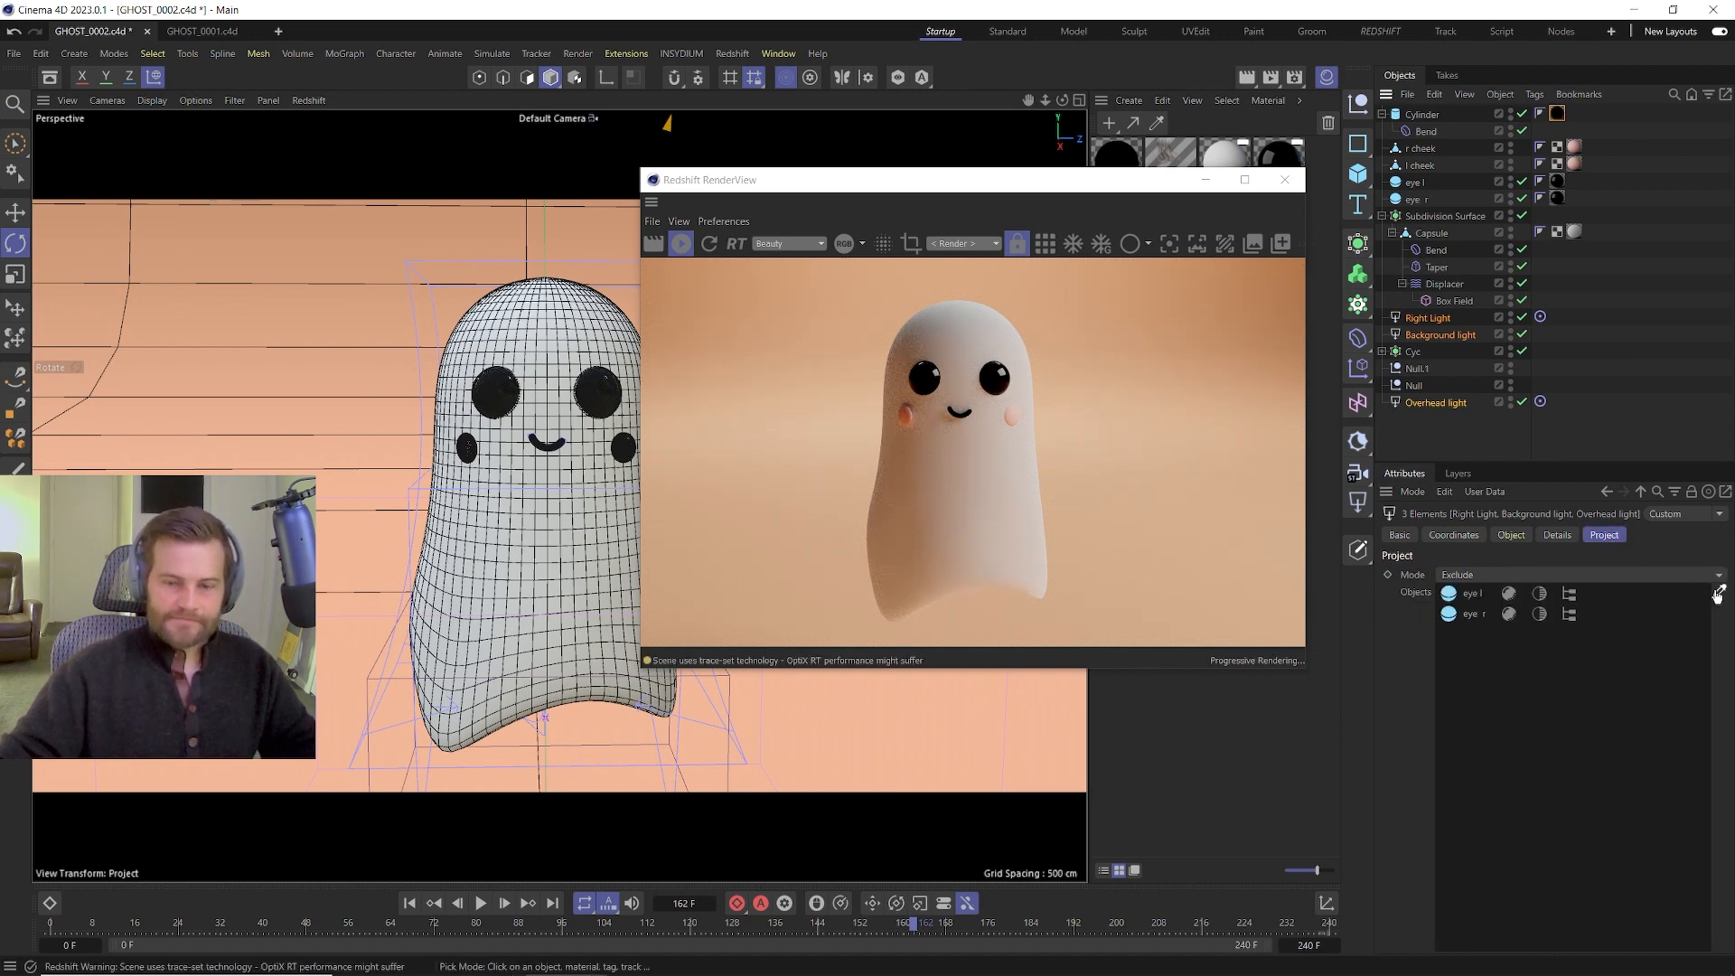
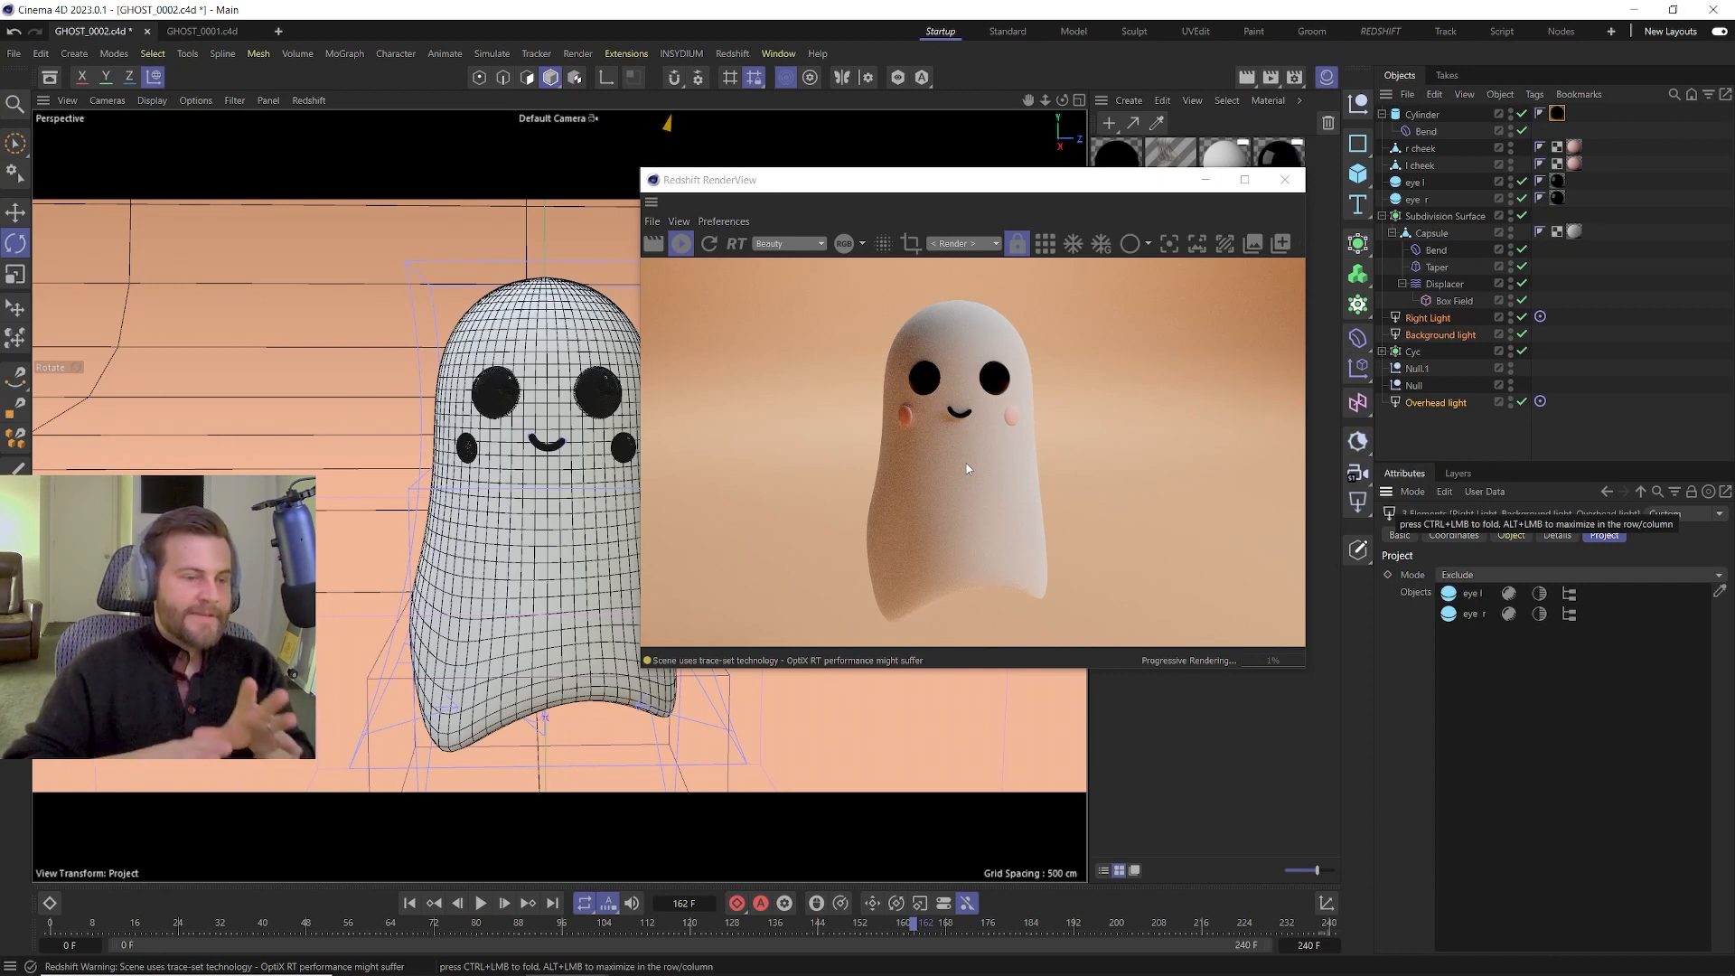
{"action": "left_click", "coordinate": [1285, 181]}
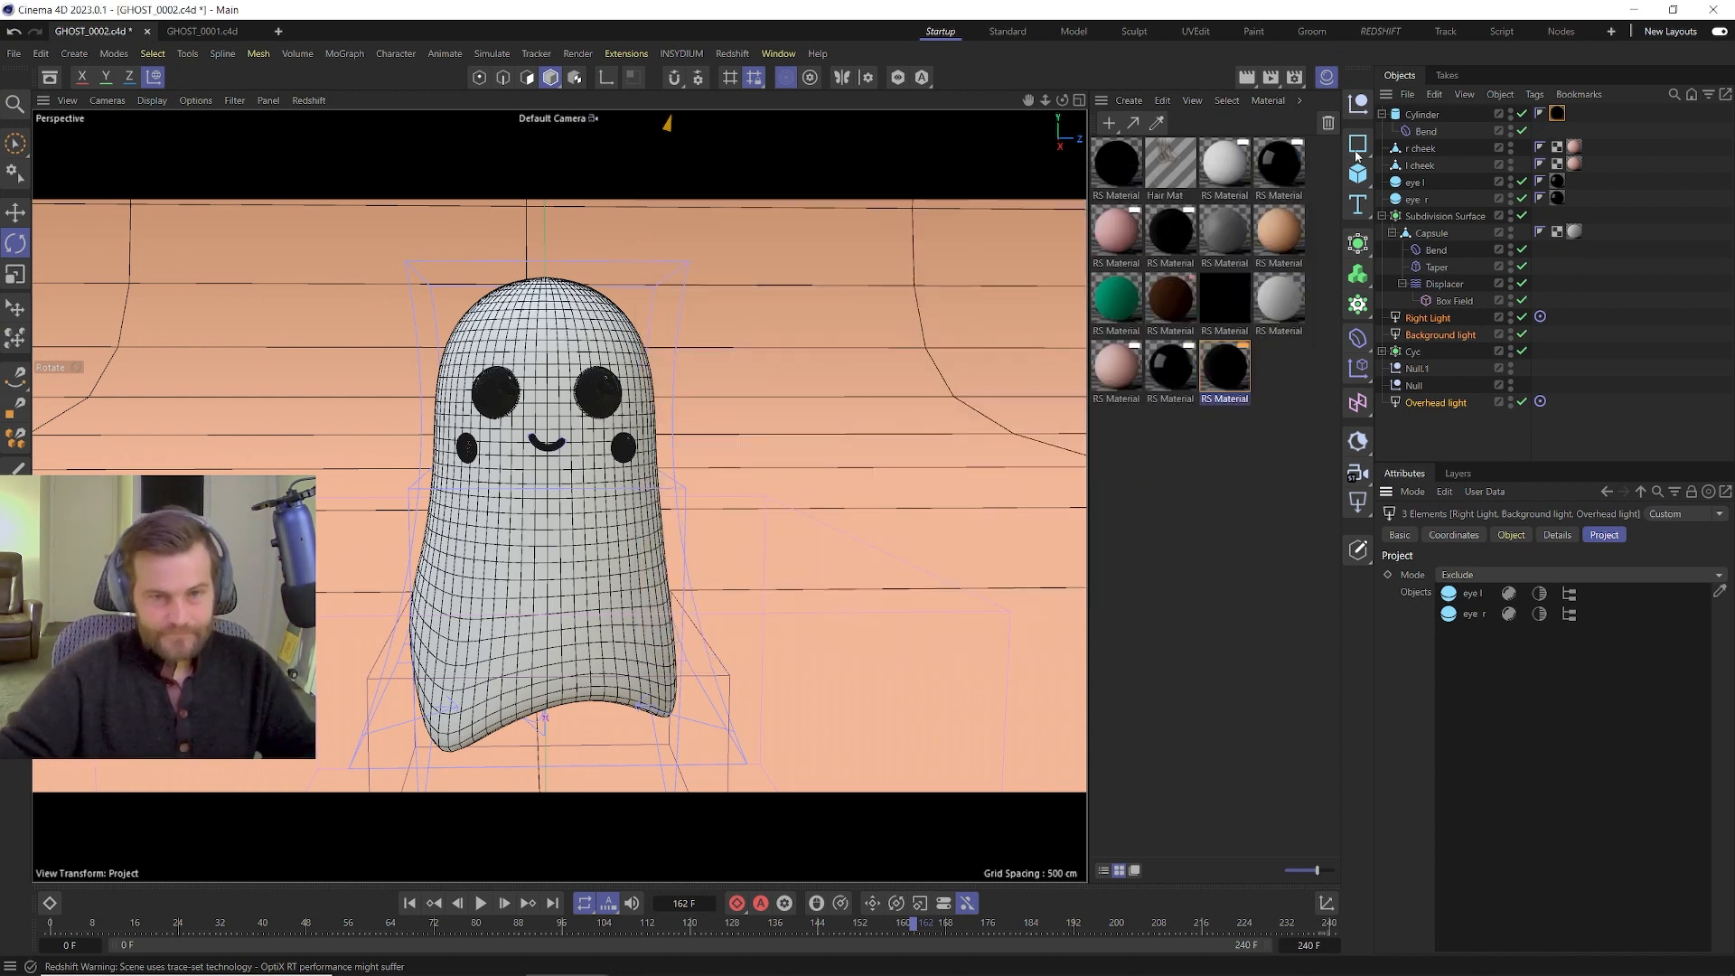
Add a Redshift area light and a null, and place the null on the ghost's face between the eyes.
{"action": "left_click", "coordinate": [1356, 502]}
{"action": "left_click", "coordinate": [1357, 103]}
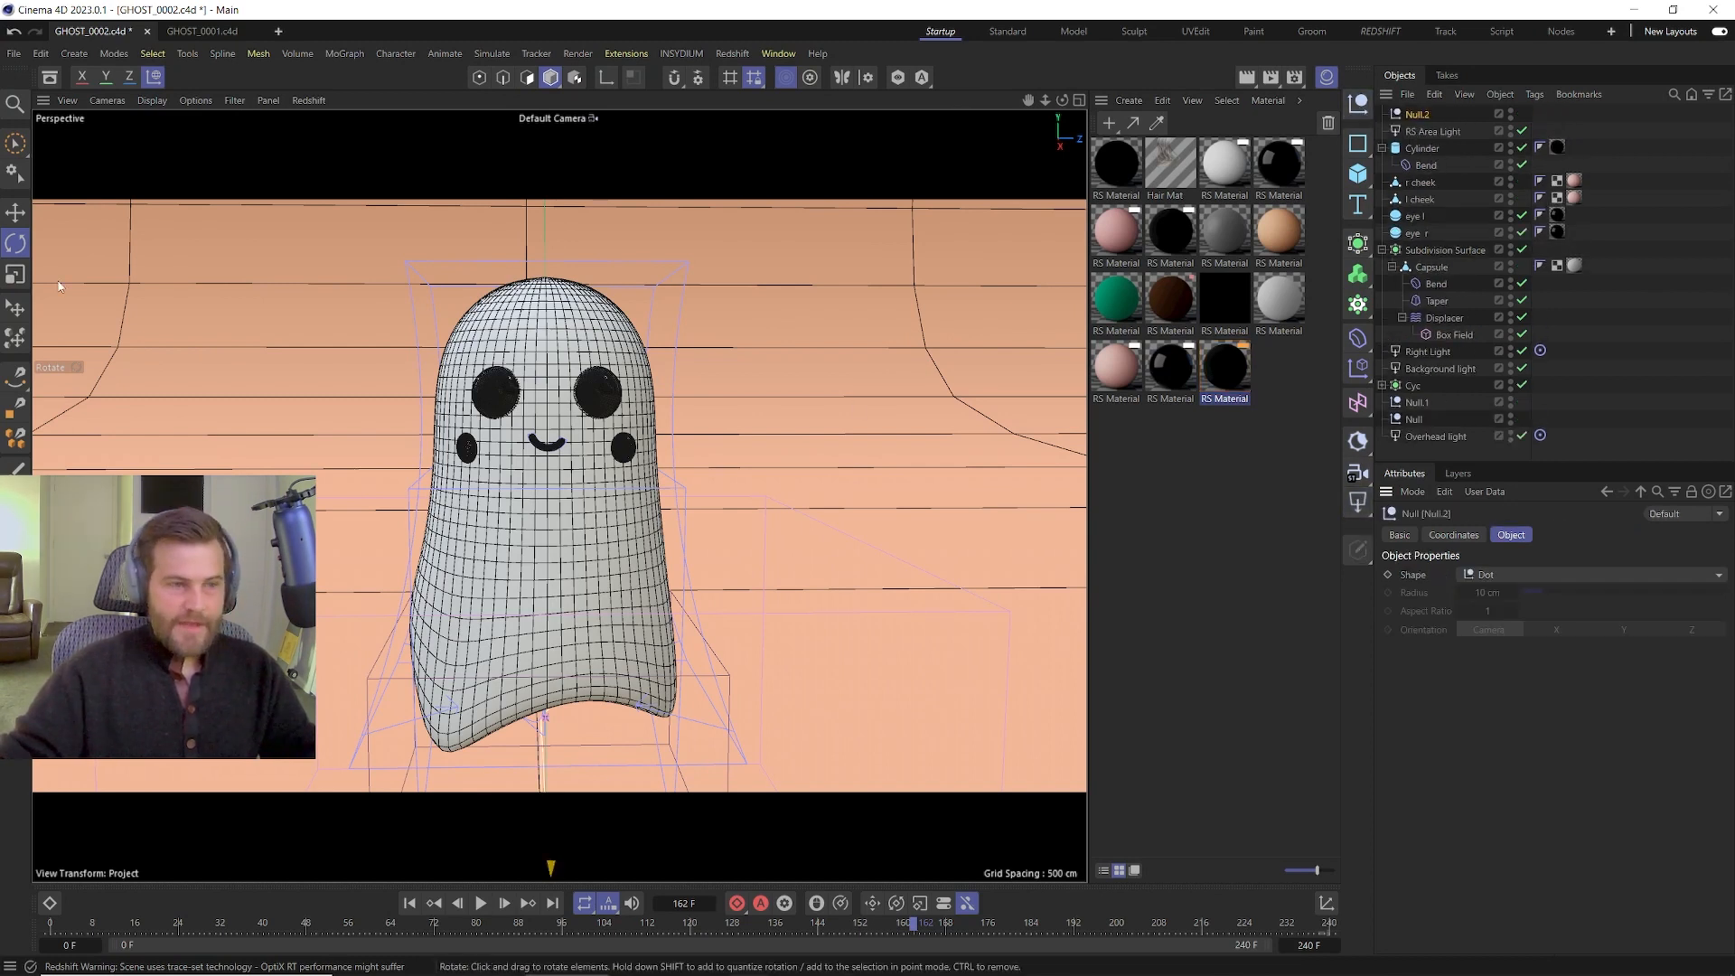
{"action": "left_click", "coordinate": [15, 307]}
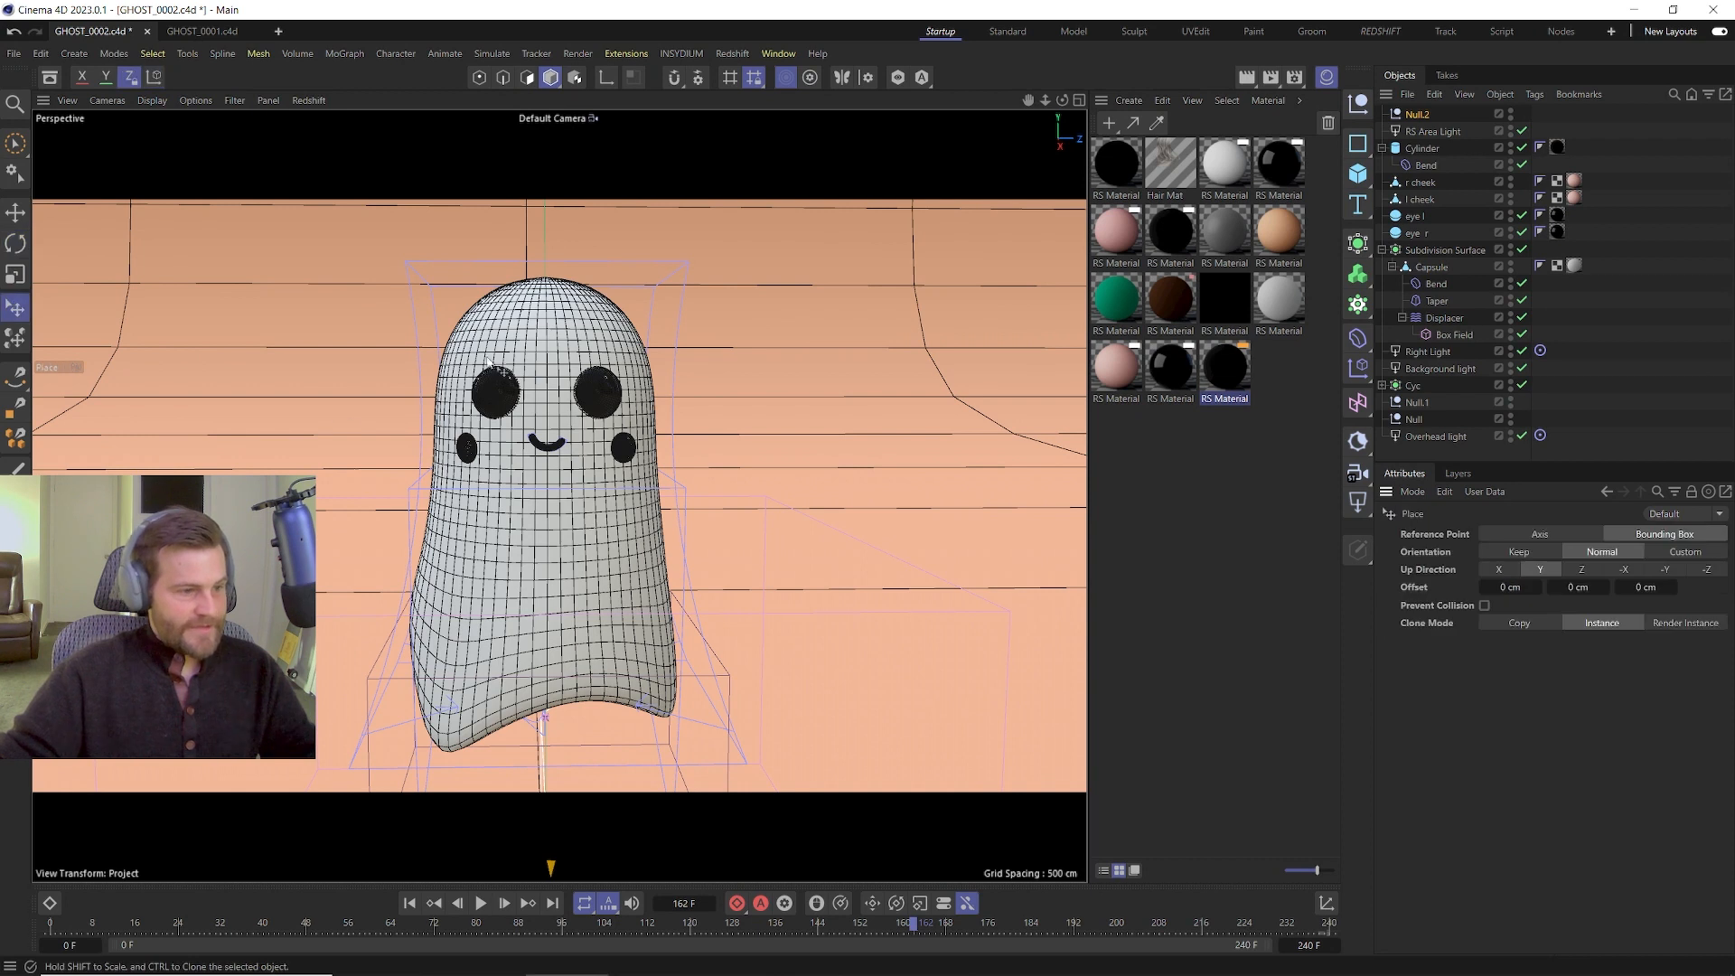
{"action": "left_click", "coordinate": [550, 394]}
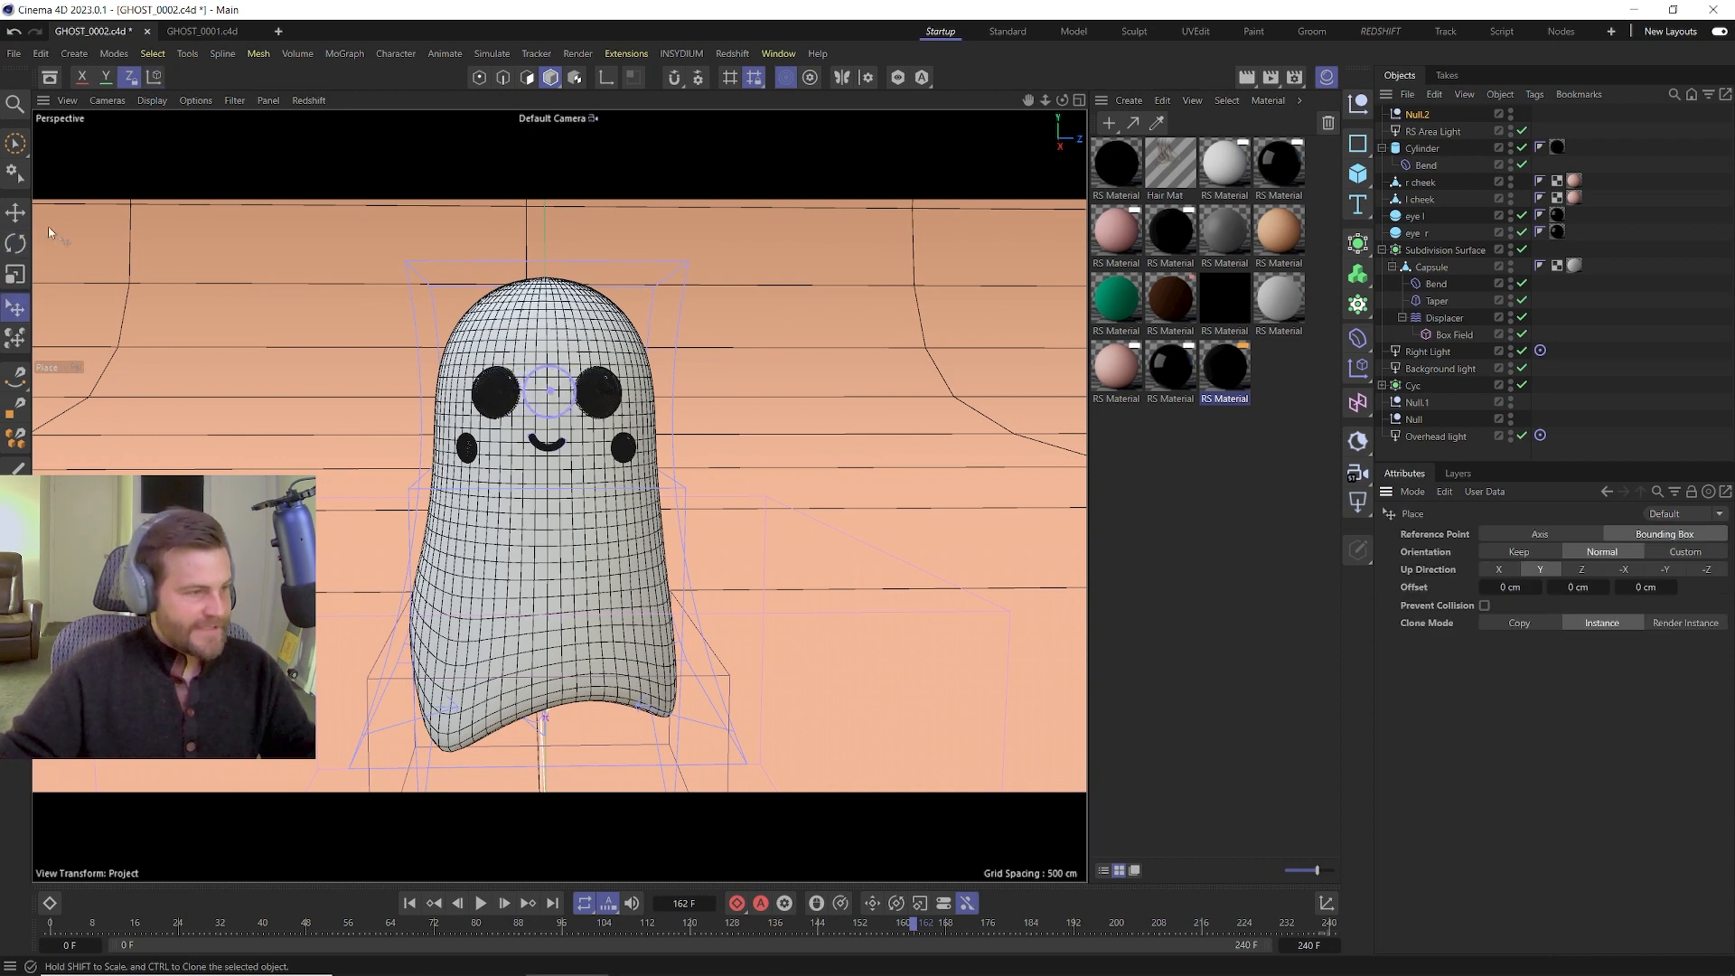
{"action": "key", "text": "e"}
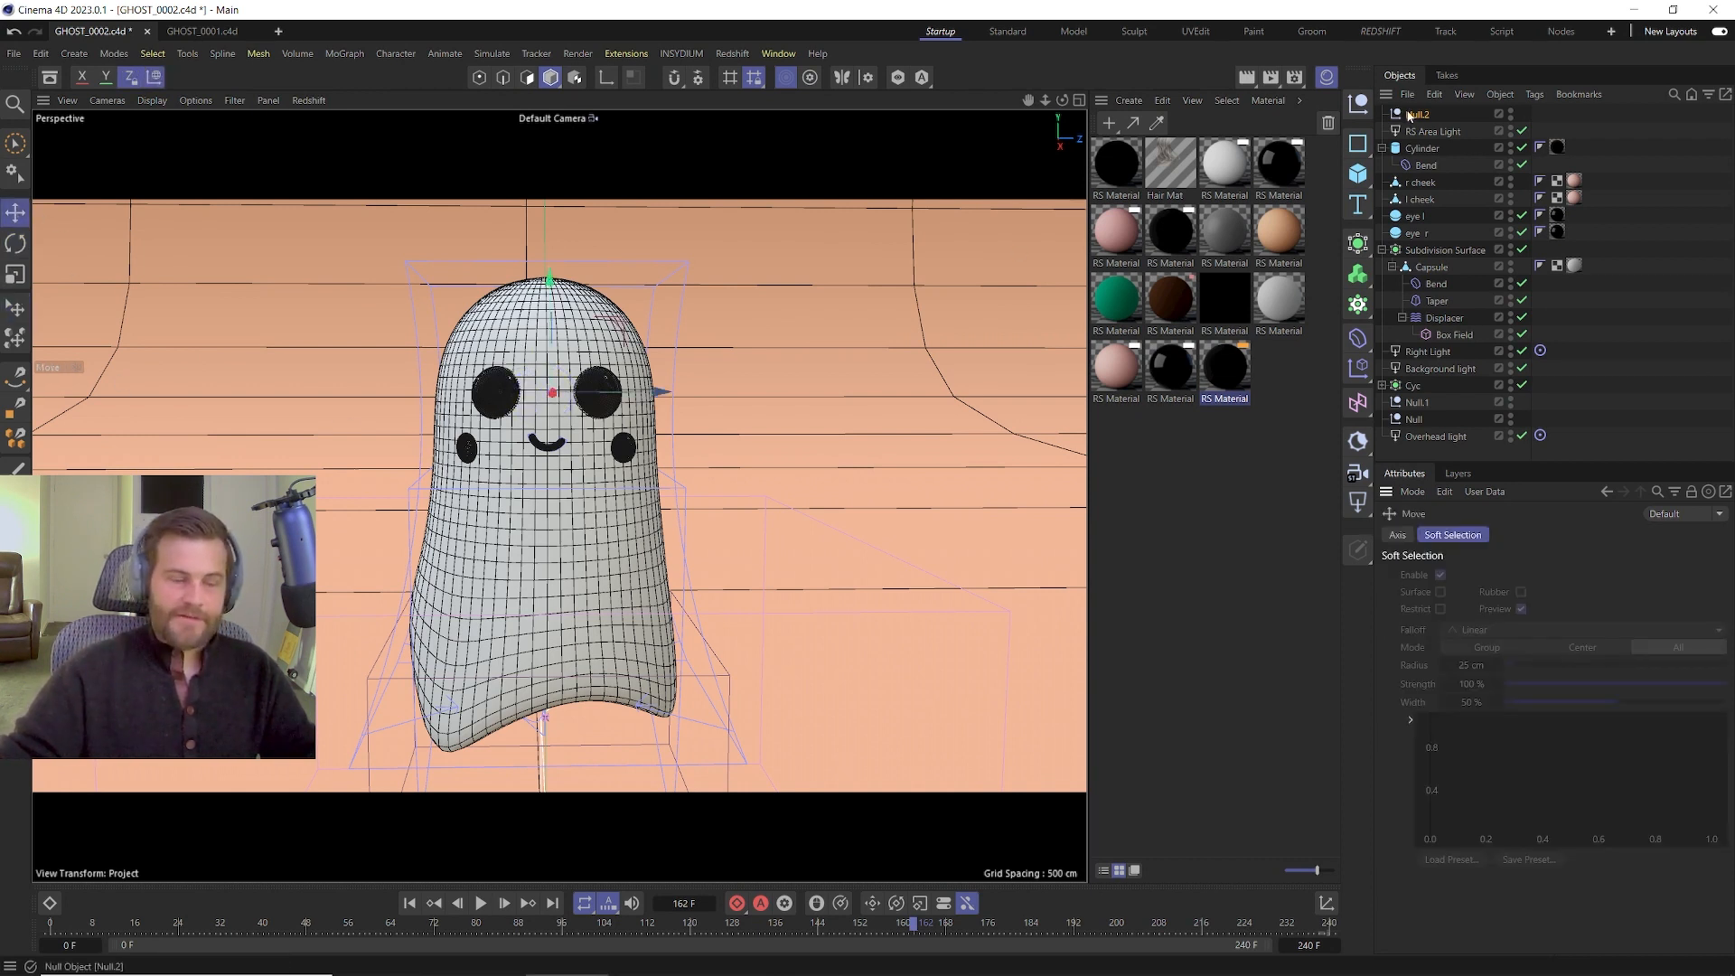
Give the new area light a Target tag with the null on the ghost's face as its target object.
{"action": "right_click", "coordinate": [1422, 130]}
{"action": "mouse_move", "coordinate": [1475, 113]}
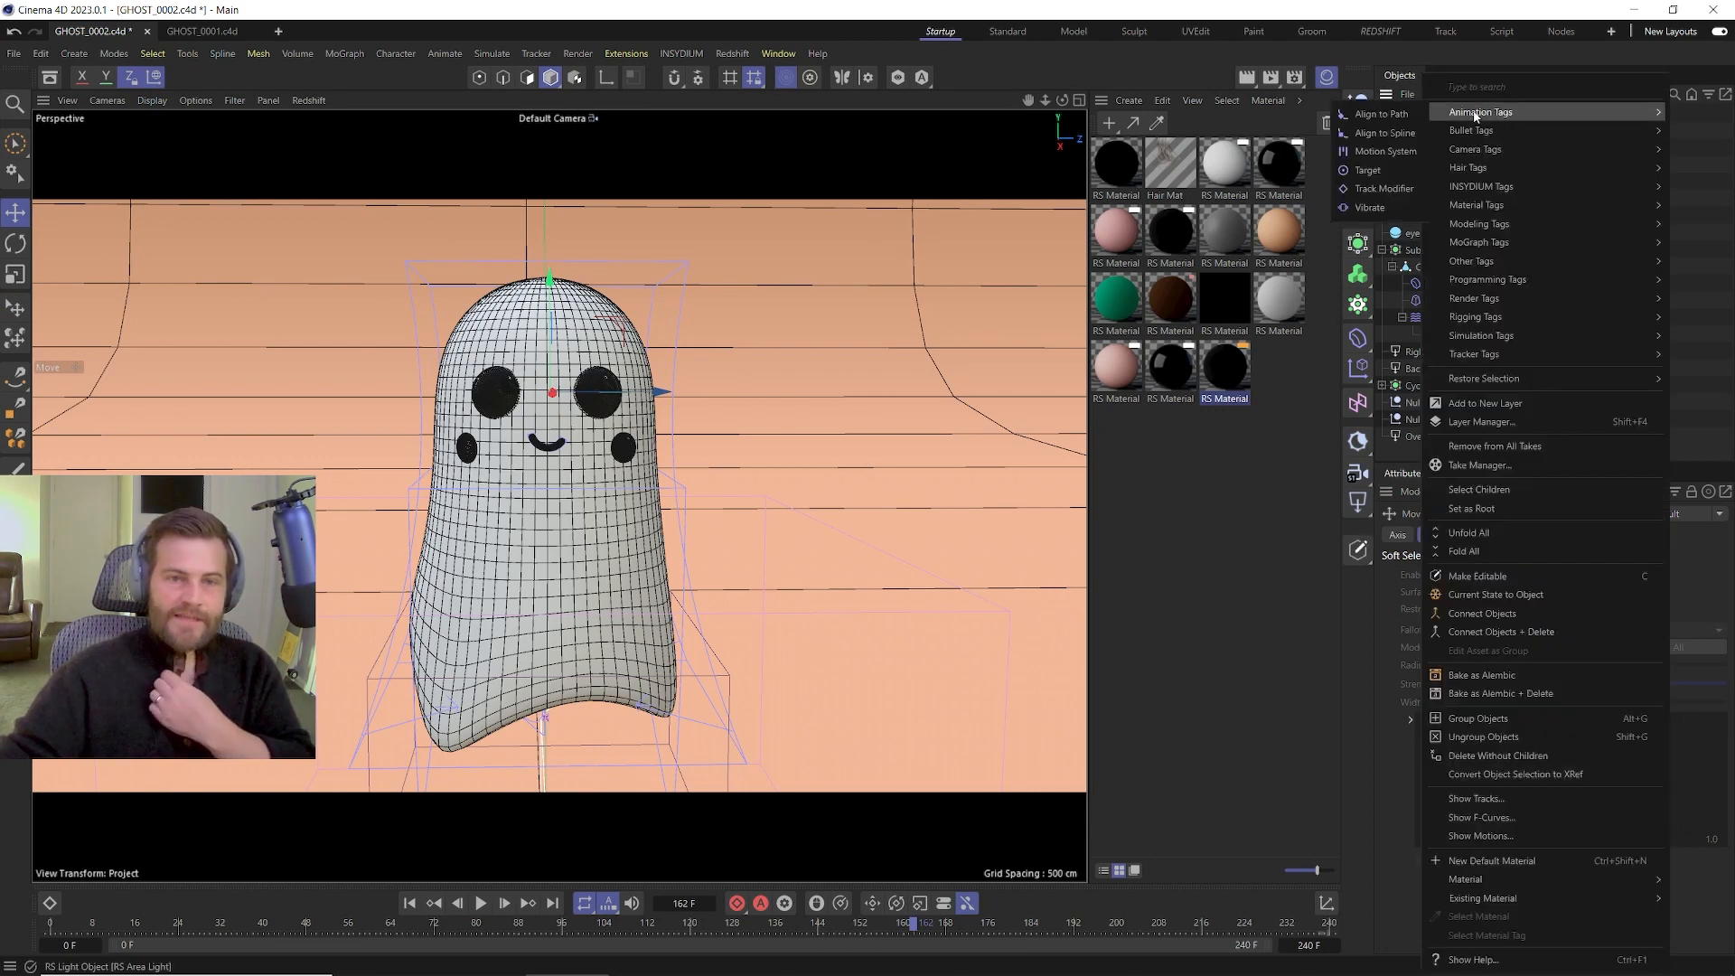
{"action": "left_click", "coordinate": [1379, 170]}
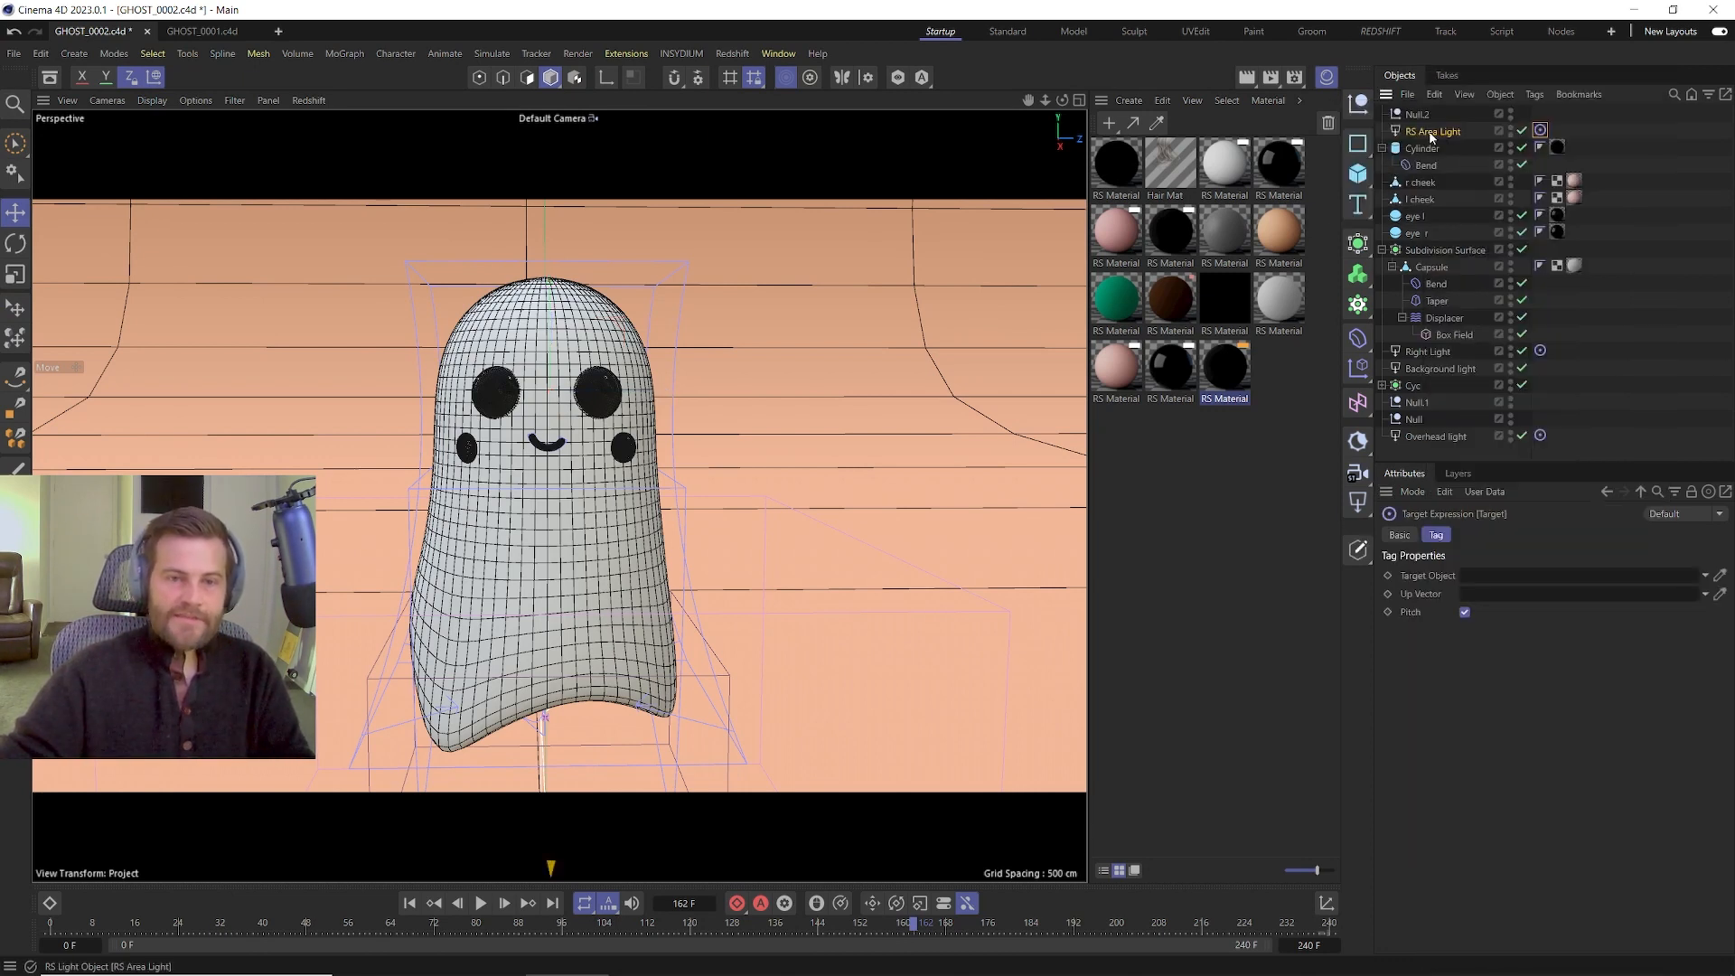
{"action": "left_click_drag", "start_coordinate": [1417, 115], "coordinate": [1484, 541]}
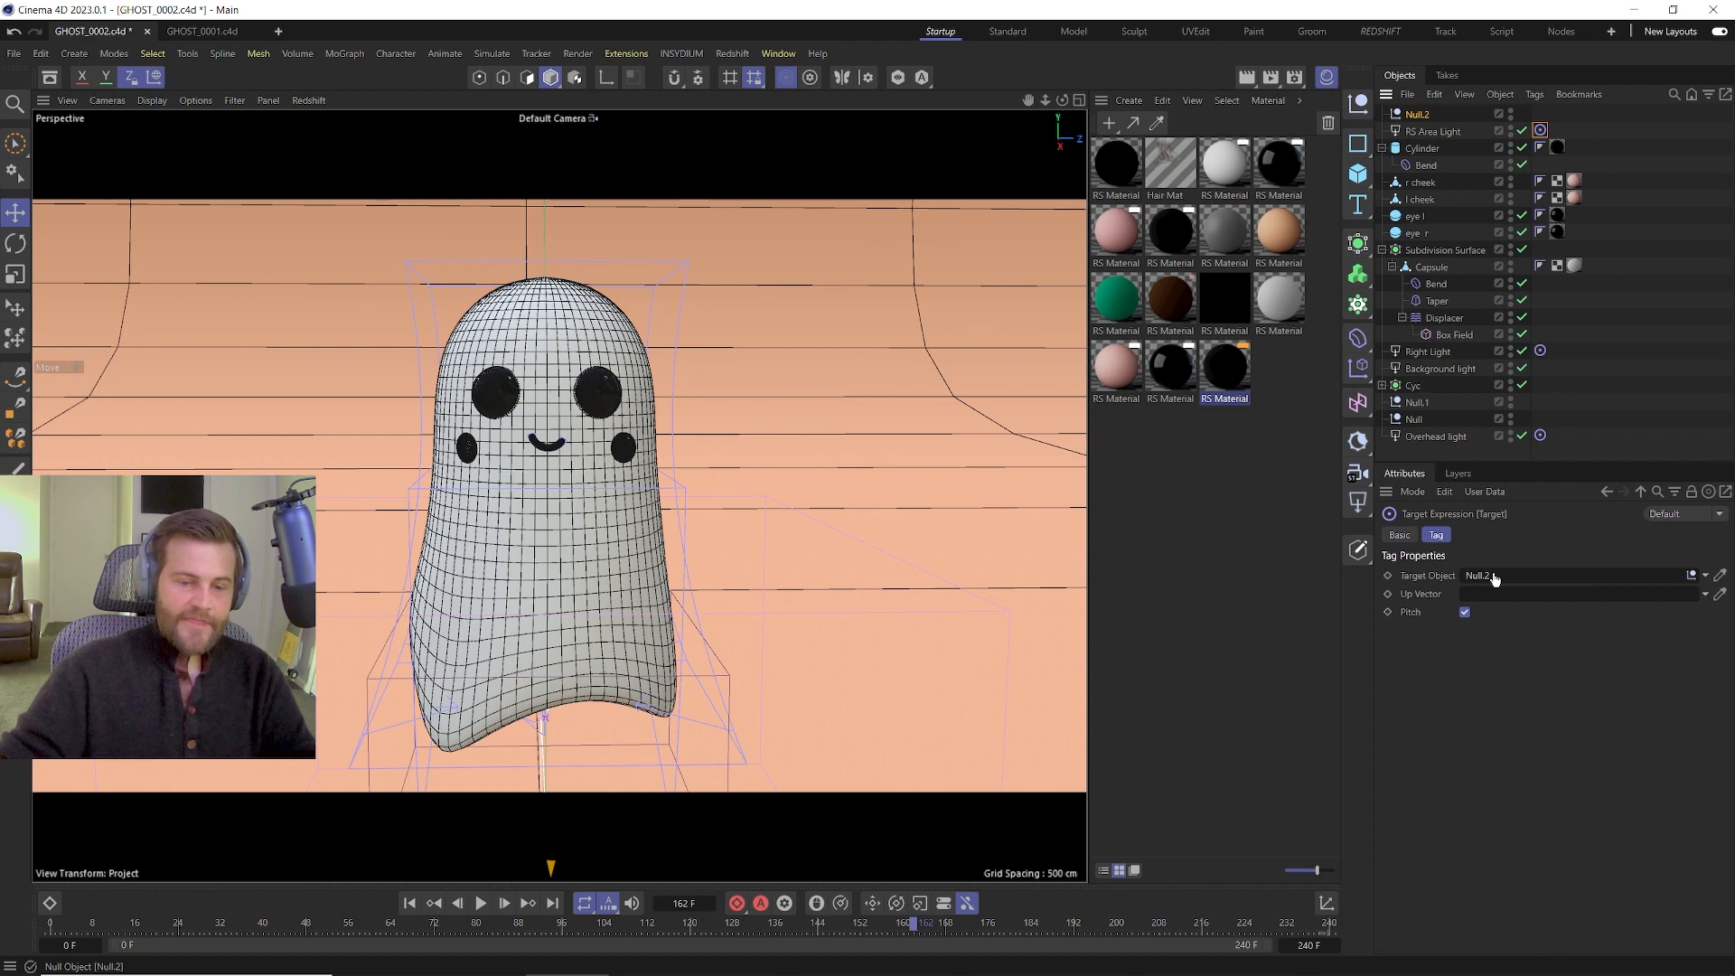
Move the new area light out in front of the ghost and set its area shape to Disc.
{"action": "left_click", "coordinate": [1432, 131]}
{"action": "middle_click", "coordinate": [930, 421]}
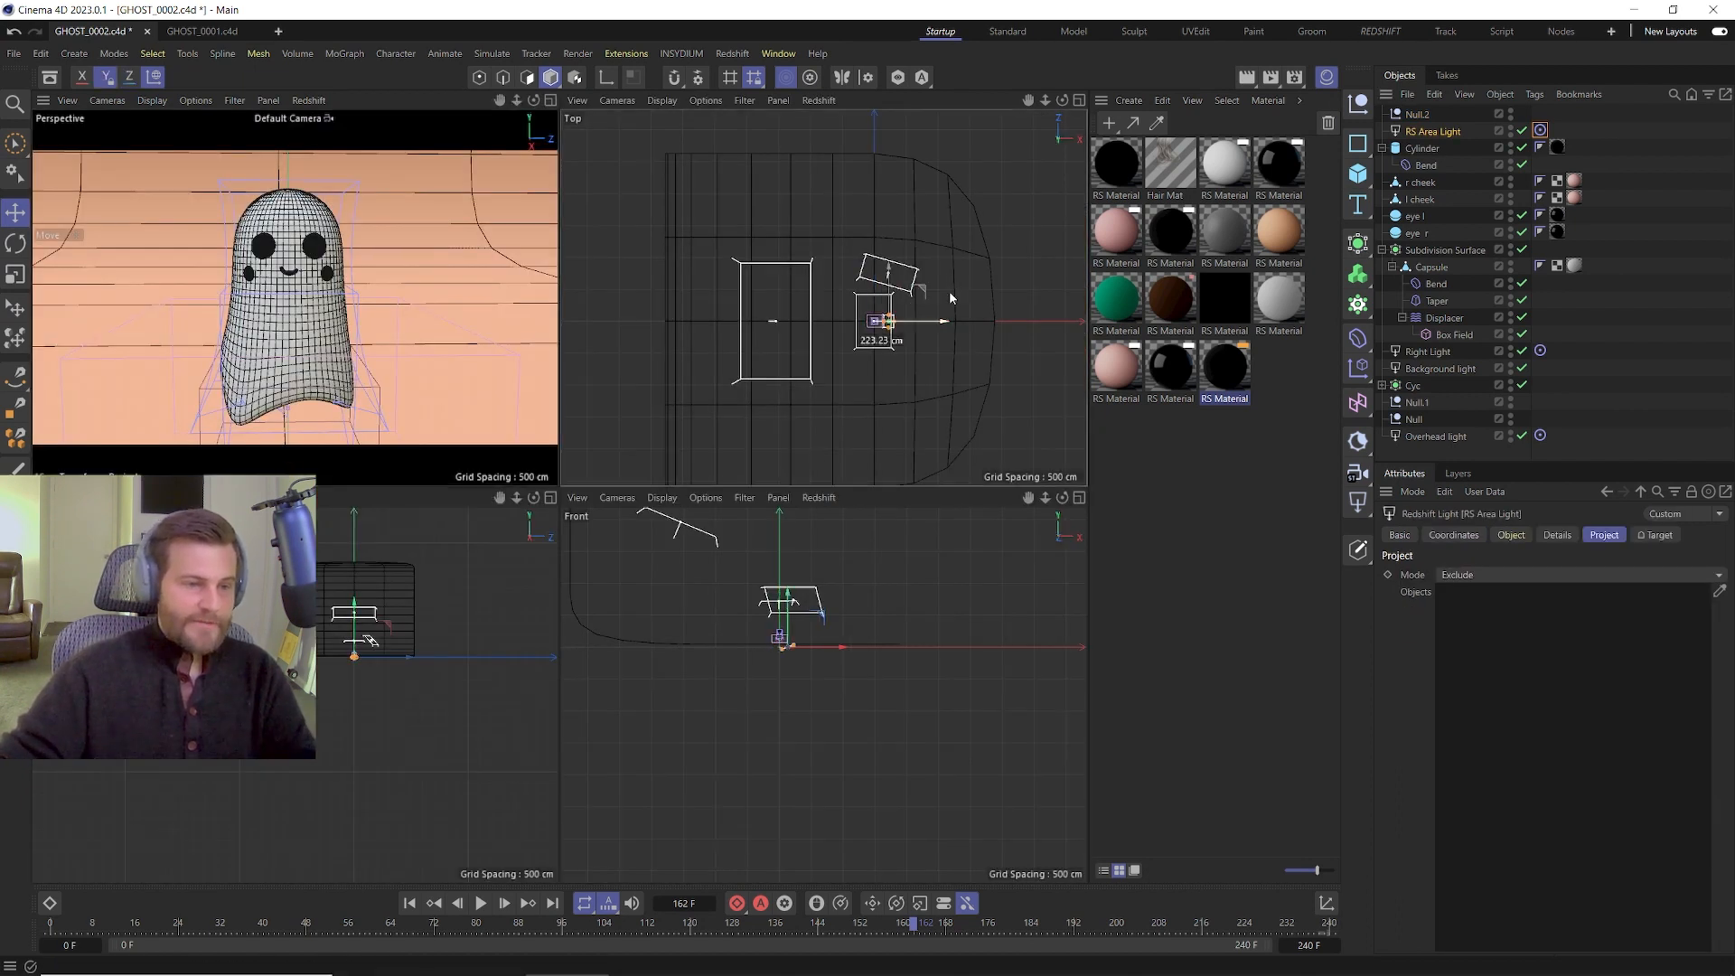
{"action": "left_click_drag", "start_coordinate": [939, 240], "coordinate": [949, 302]}
{"action": "scroll", "coordinate": [894, 335], "scroll_direction": "up", "scroll_amount": 5}
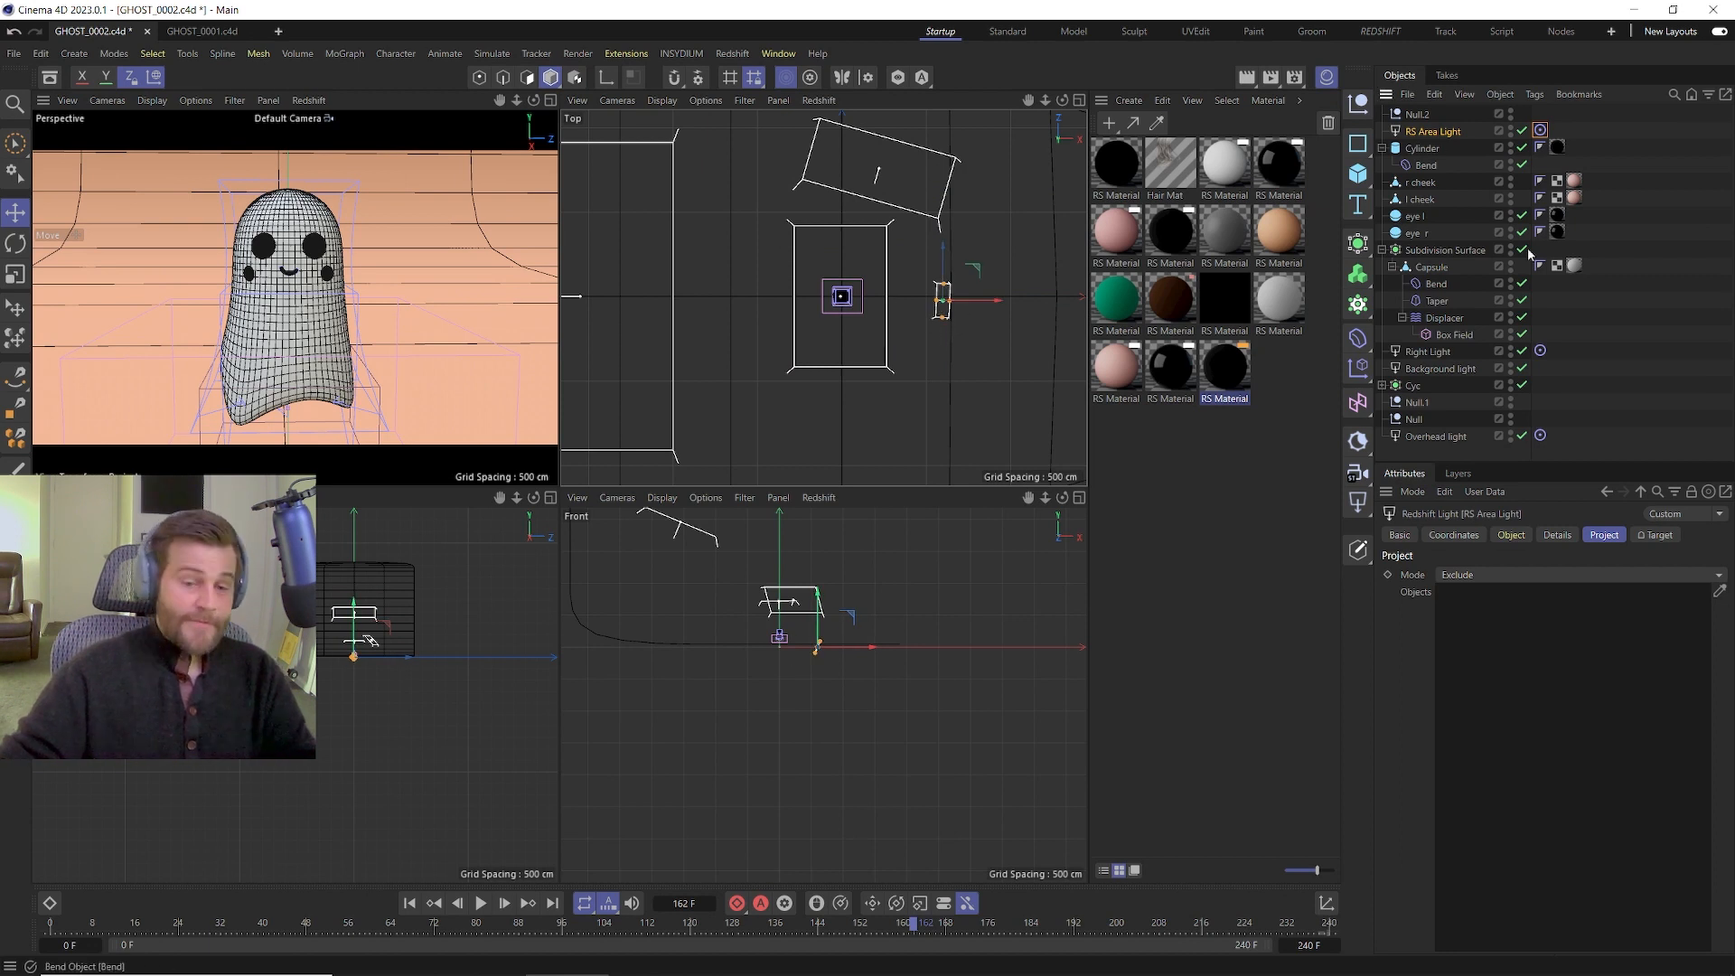
{"action": "left_click", "coordinate": [1511, 535]}
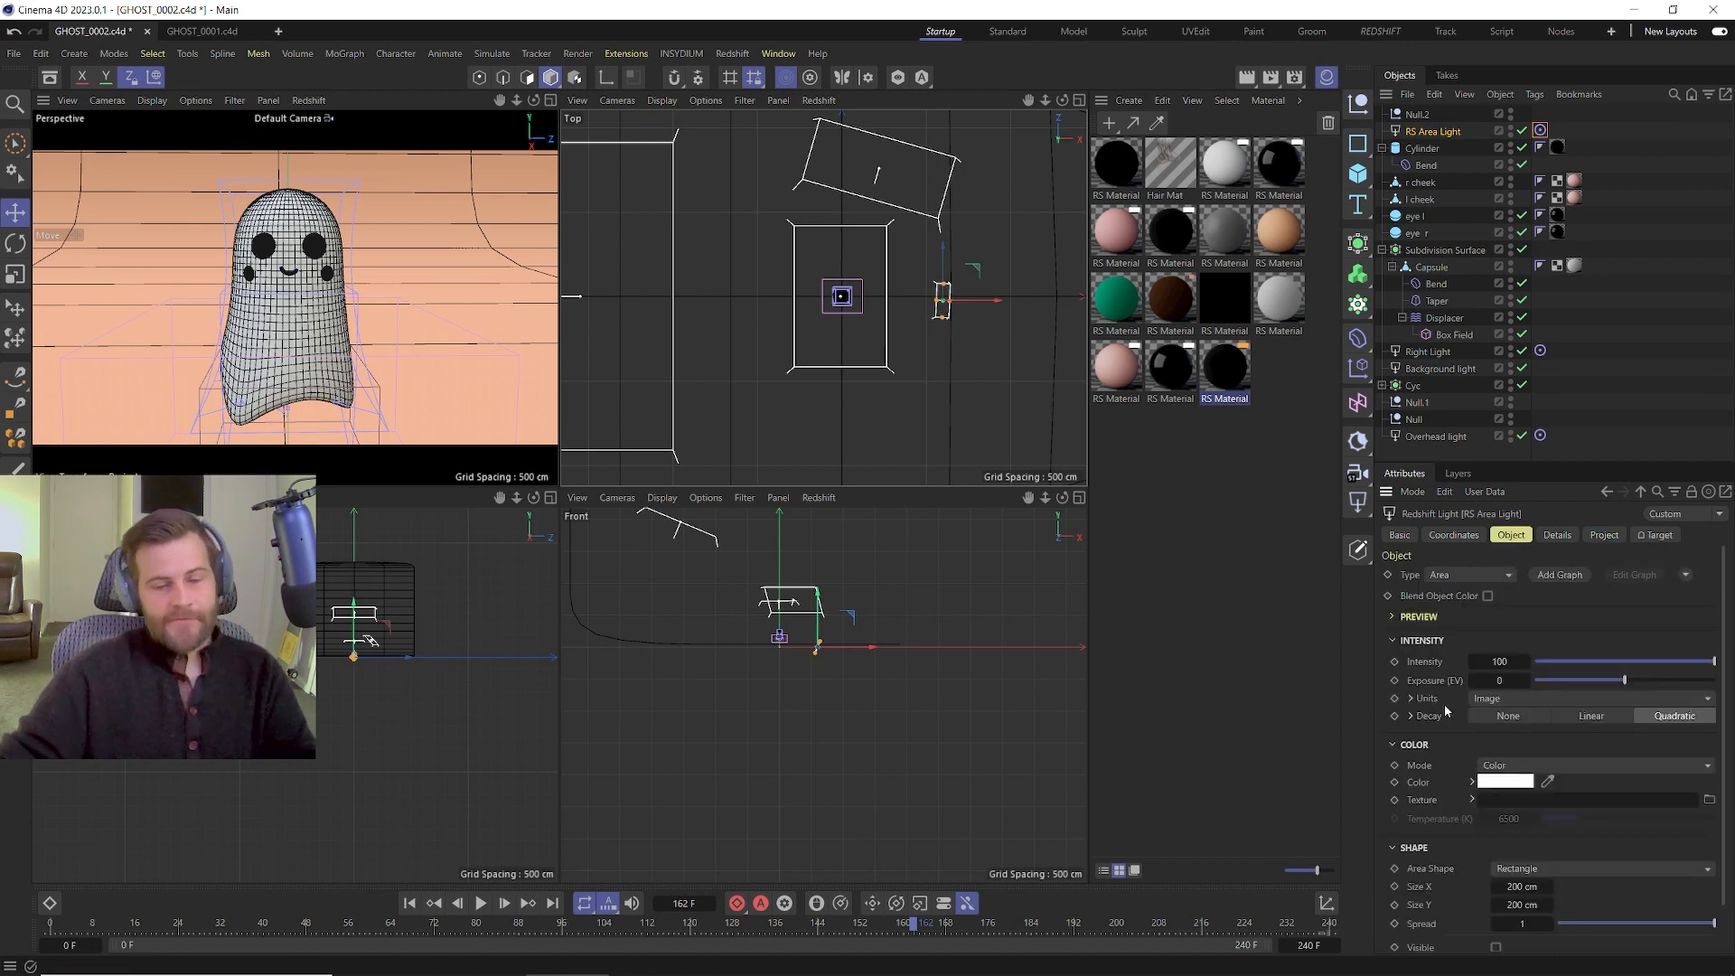
{"action": "scroll", "coordinate": [1437, 750], "scroll_direction": "down", "scroll_amount": 1}
{"action": "left_click", "coordinate": [1506, 818]}
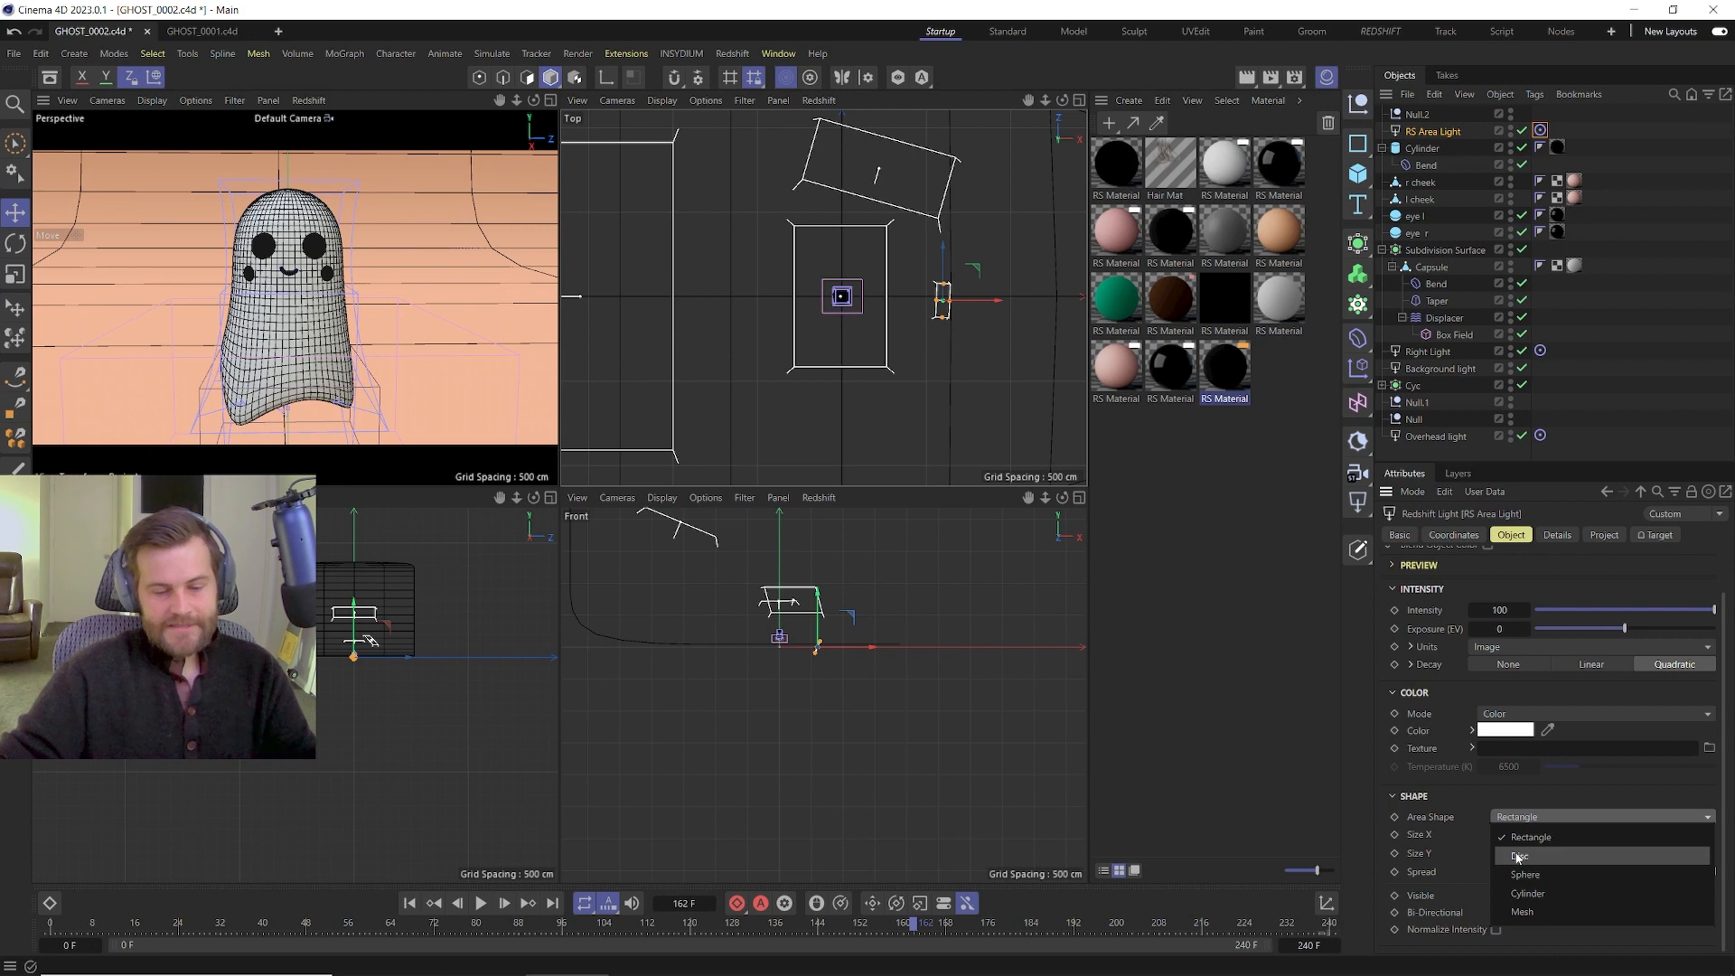
{"action": "left_click", "coordinate": [1517, 857]}
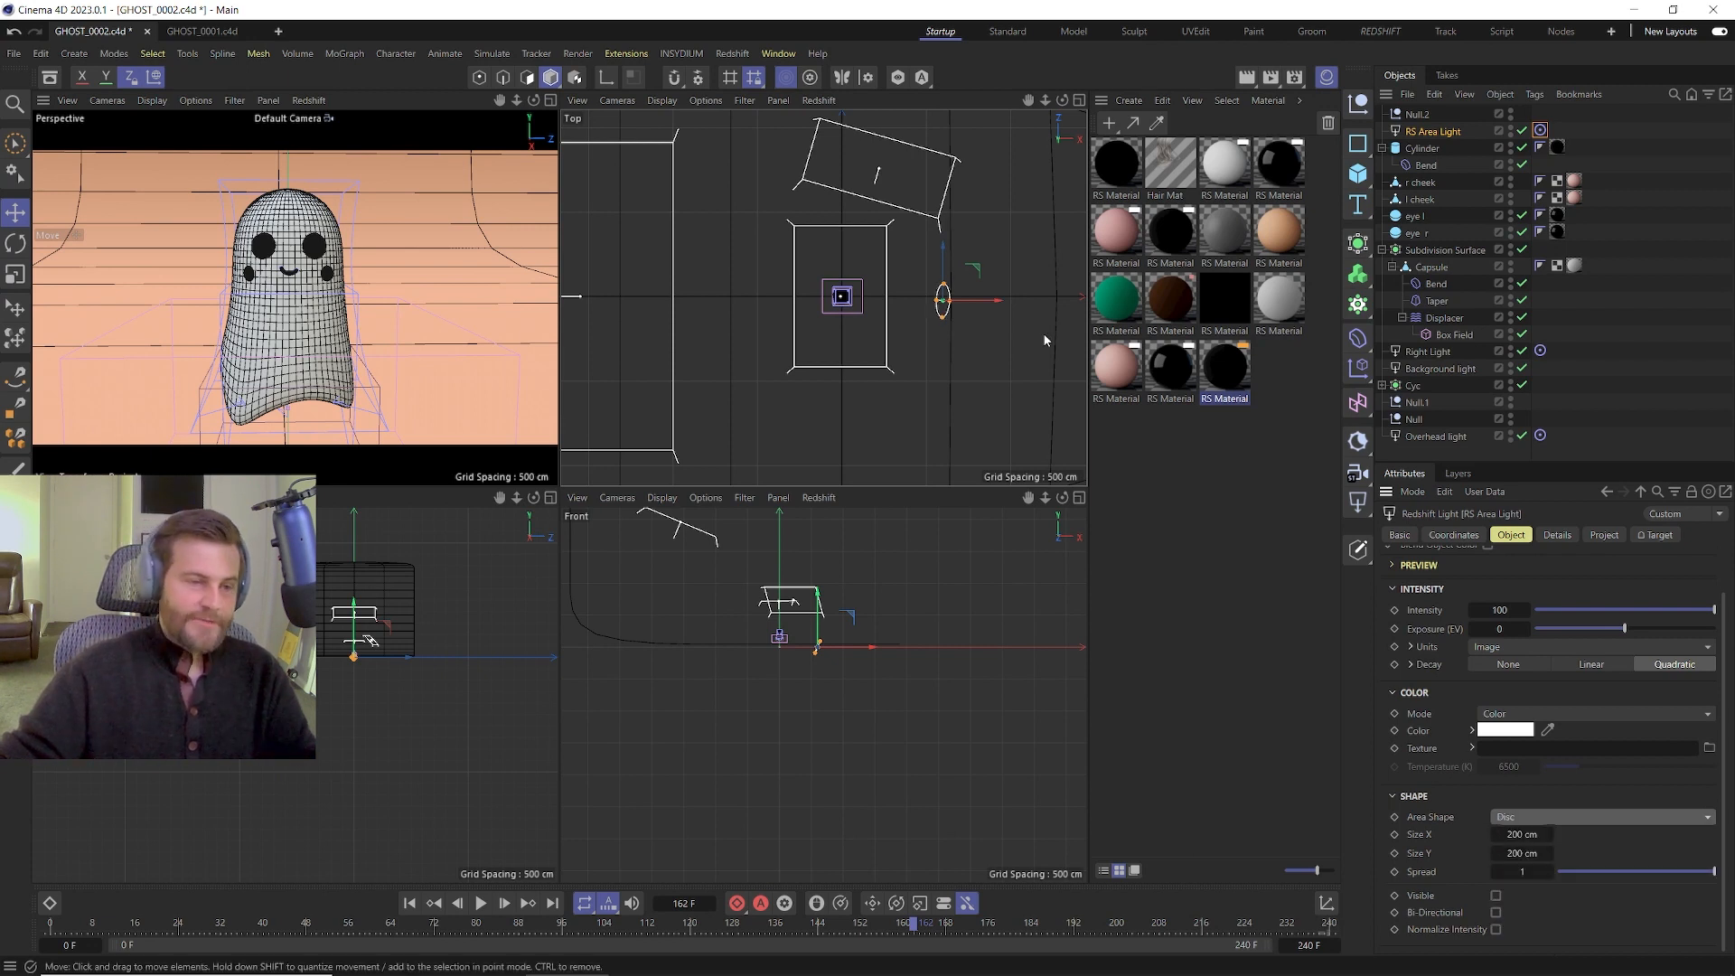
Raise the disc light and shift it diagonally to the front-left of the ghost.
{"action": "left_click_drag", "start_coordinate": [975, 273], "coordinate": [1014, 298]}
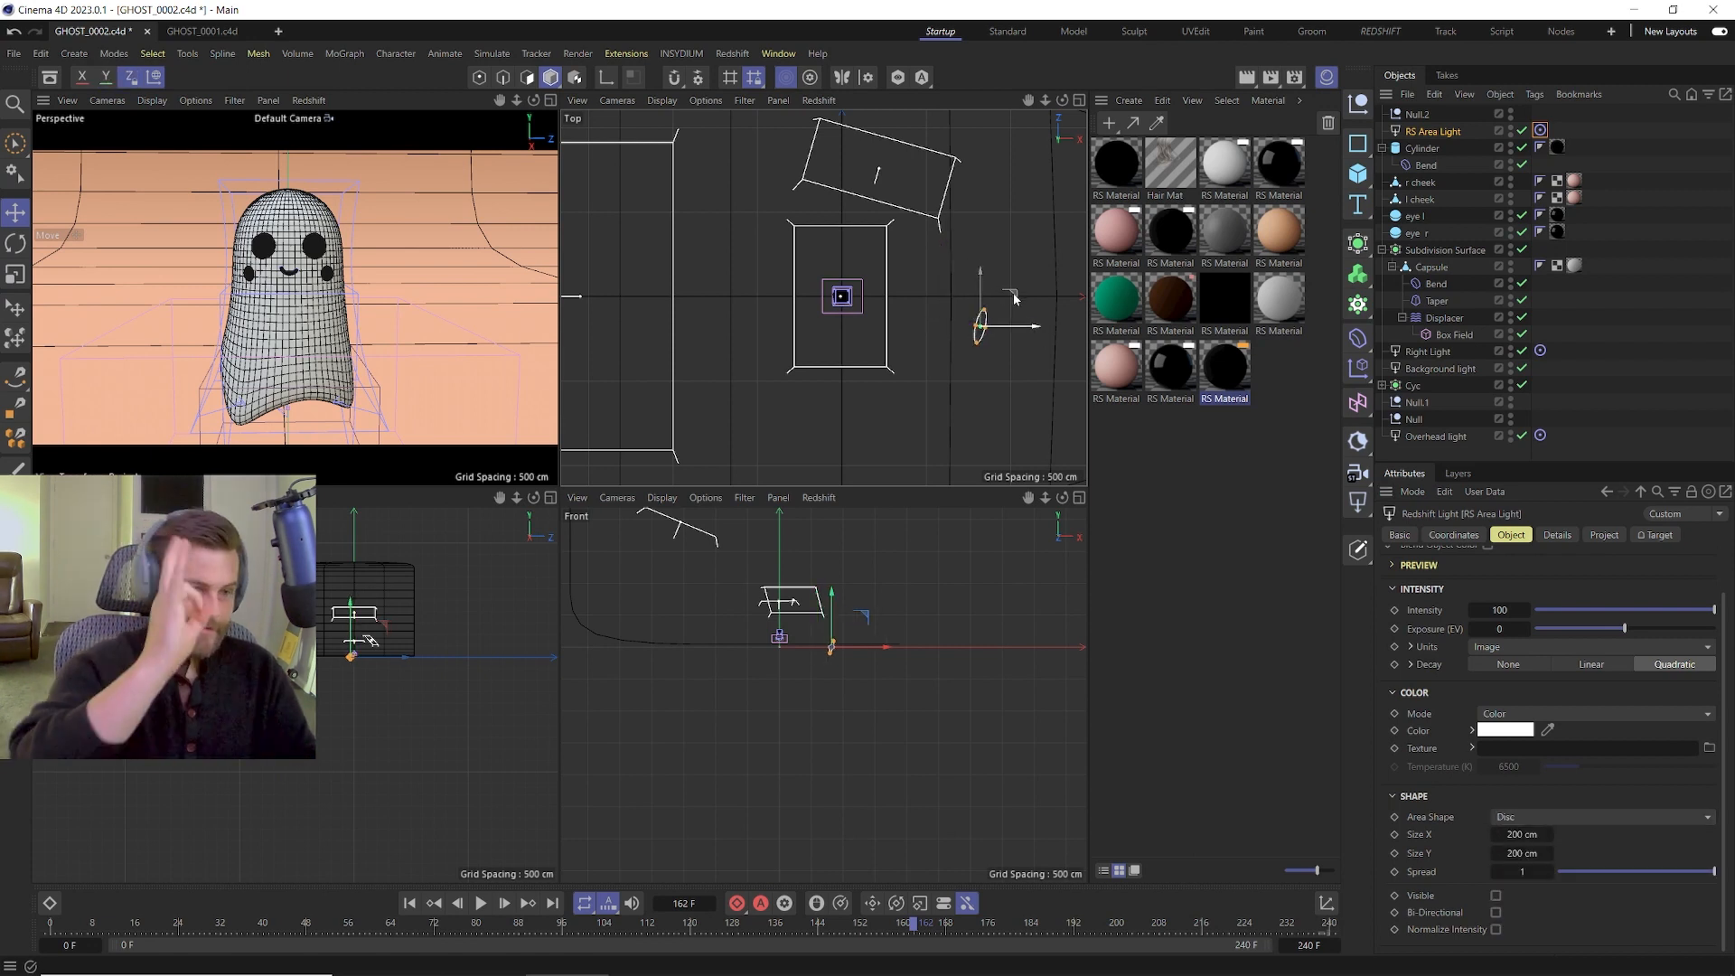
{"action": "left_click_drag", "start_coordinate": [351, 625], "coordinate": [352, 614]}
{"action": "left_click_drag", "start_coordinate": [1012, 304], "coordinate": [988, 338]}
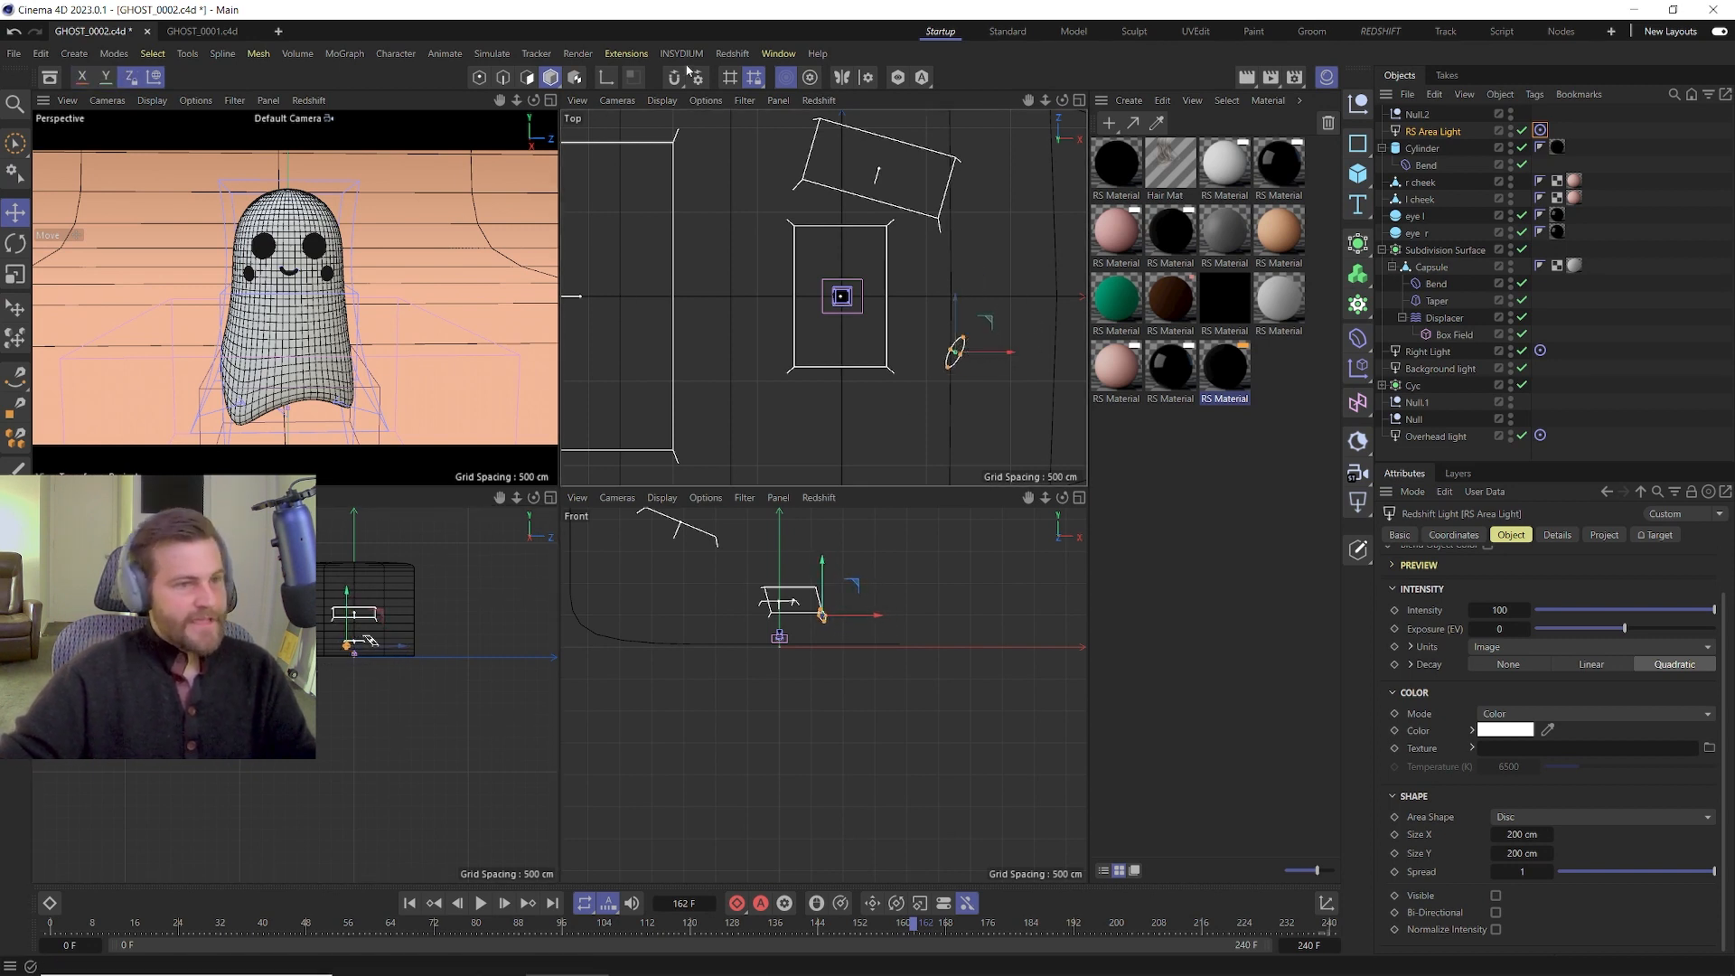
Open the live Redshift render beside the top view to check the disc light's reflection in the eyes.
{"action": "left_click", "coordinate": [515, 167]}
{"action": "left_click", "coordinate": [725, 54]}
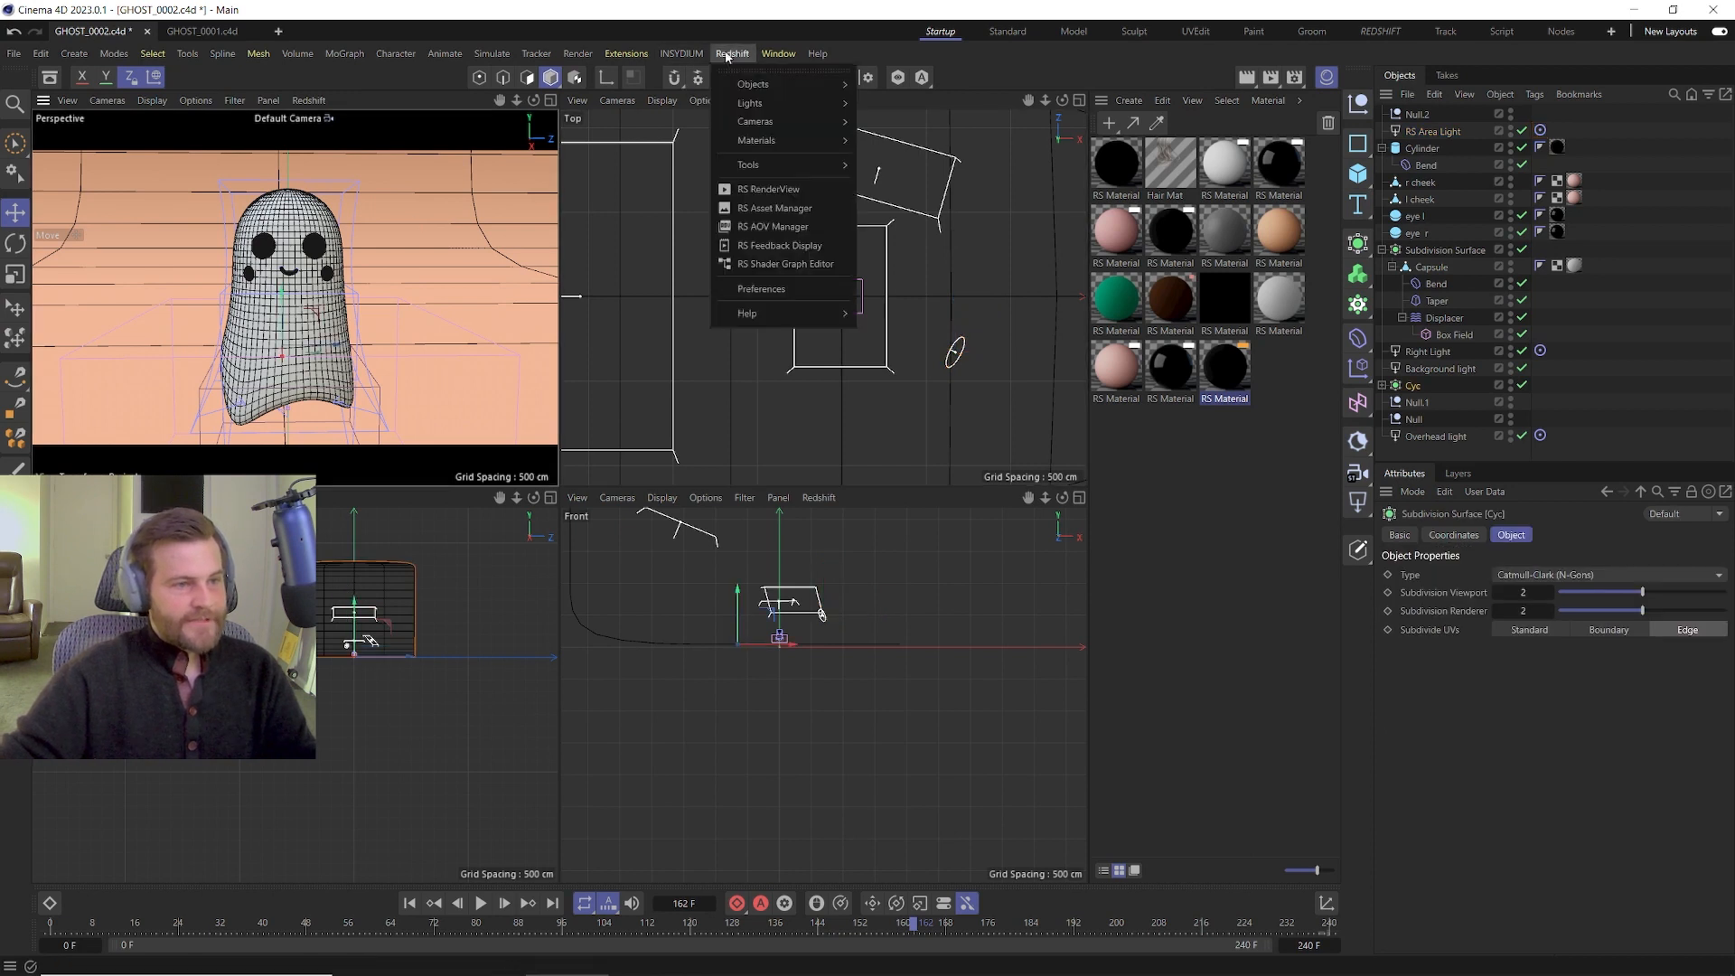
{"action": "left_click", "coordinate": [746, 189]}
{"action": "left_click_drag", "start_coordinate": [966, 173], "coordinate": [232, 102]}
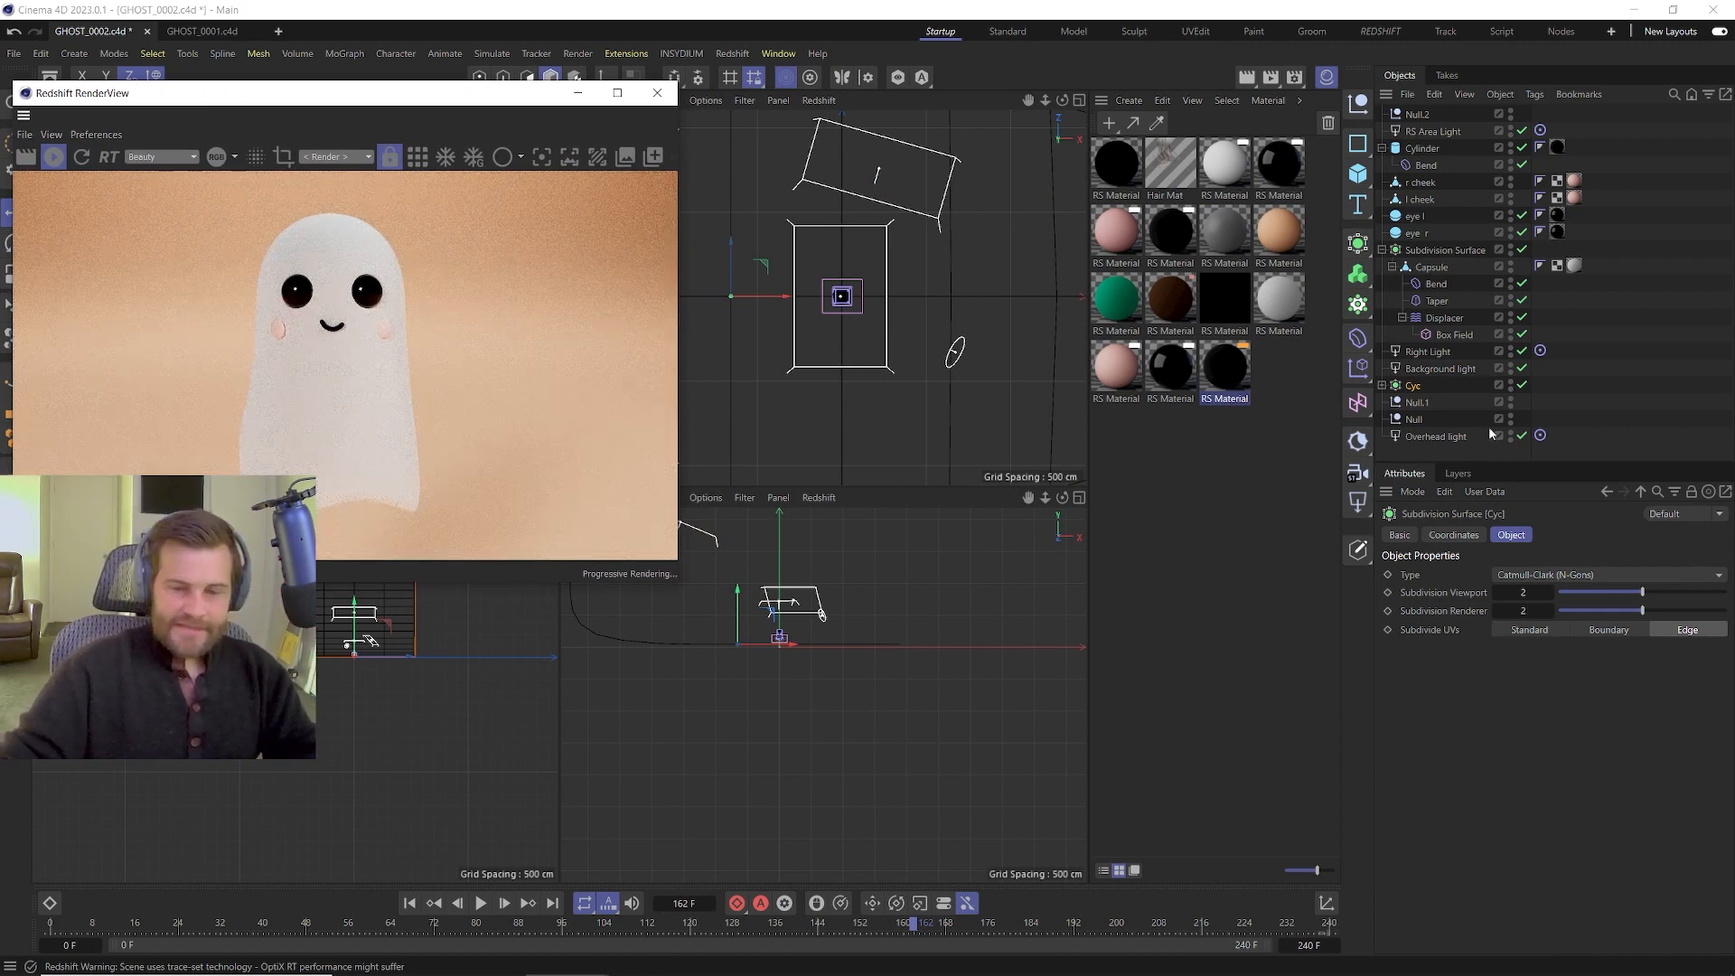
Move the disc light diagonally closer to the ghost's face, keeping it slightly to the front-left.
{"action": "left_click", "coordinate": [1432, 131]}
{"action": "left_click", "coordinate": [1520, 886]}
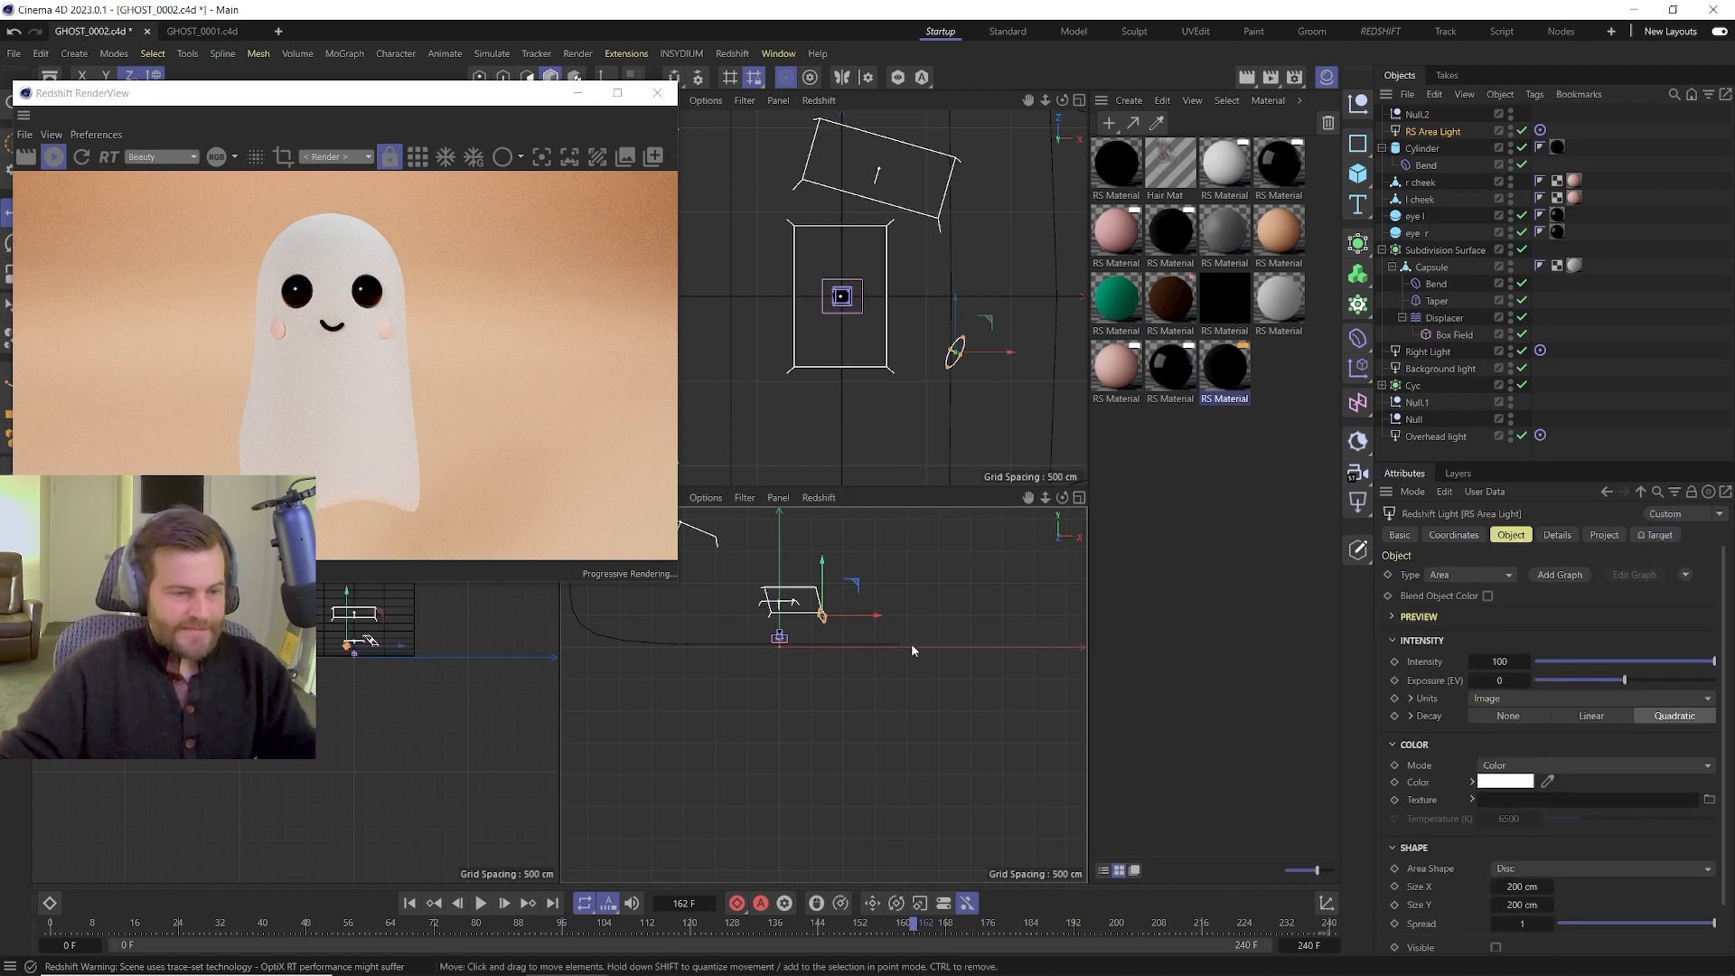
{"action": "left_click", "coordinate": [833, 644]}
{"action": "left_click", "coordinate": [955, 354]}
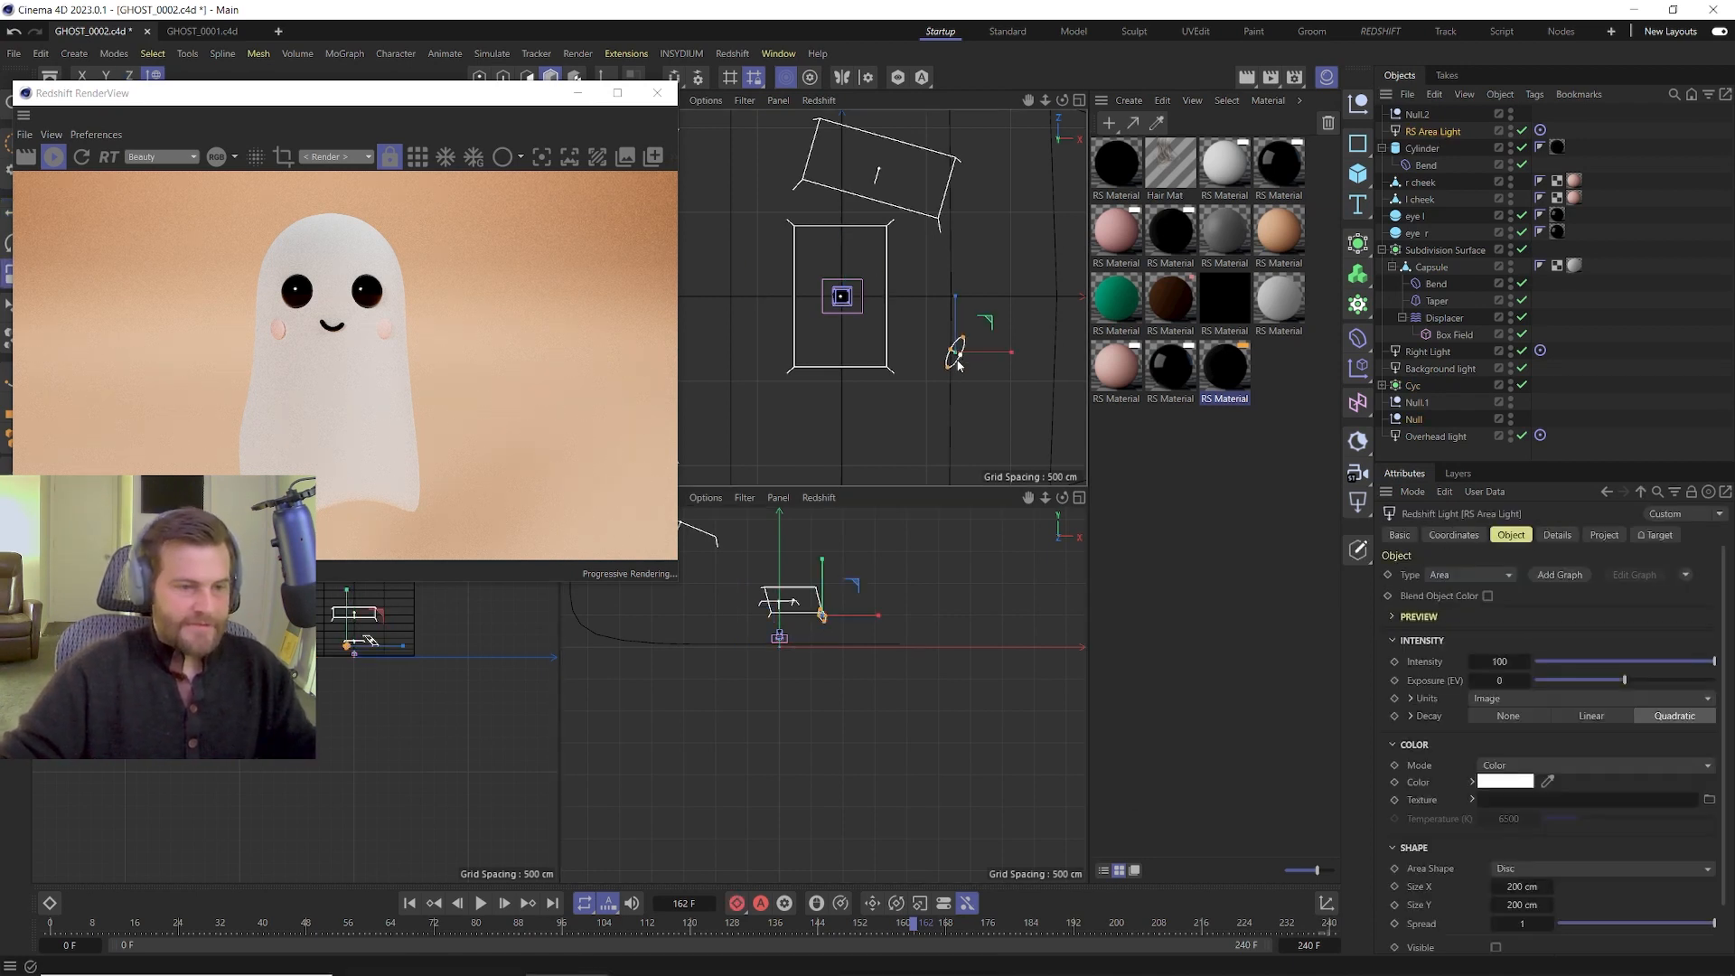
{"action": "key", "text": "e"}
{"action": "left_click_drag", "start_coordinate": [991, 329], "coordinate": [933, 291]}
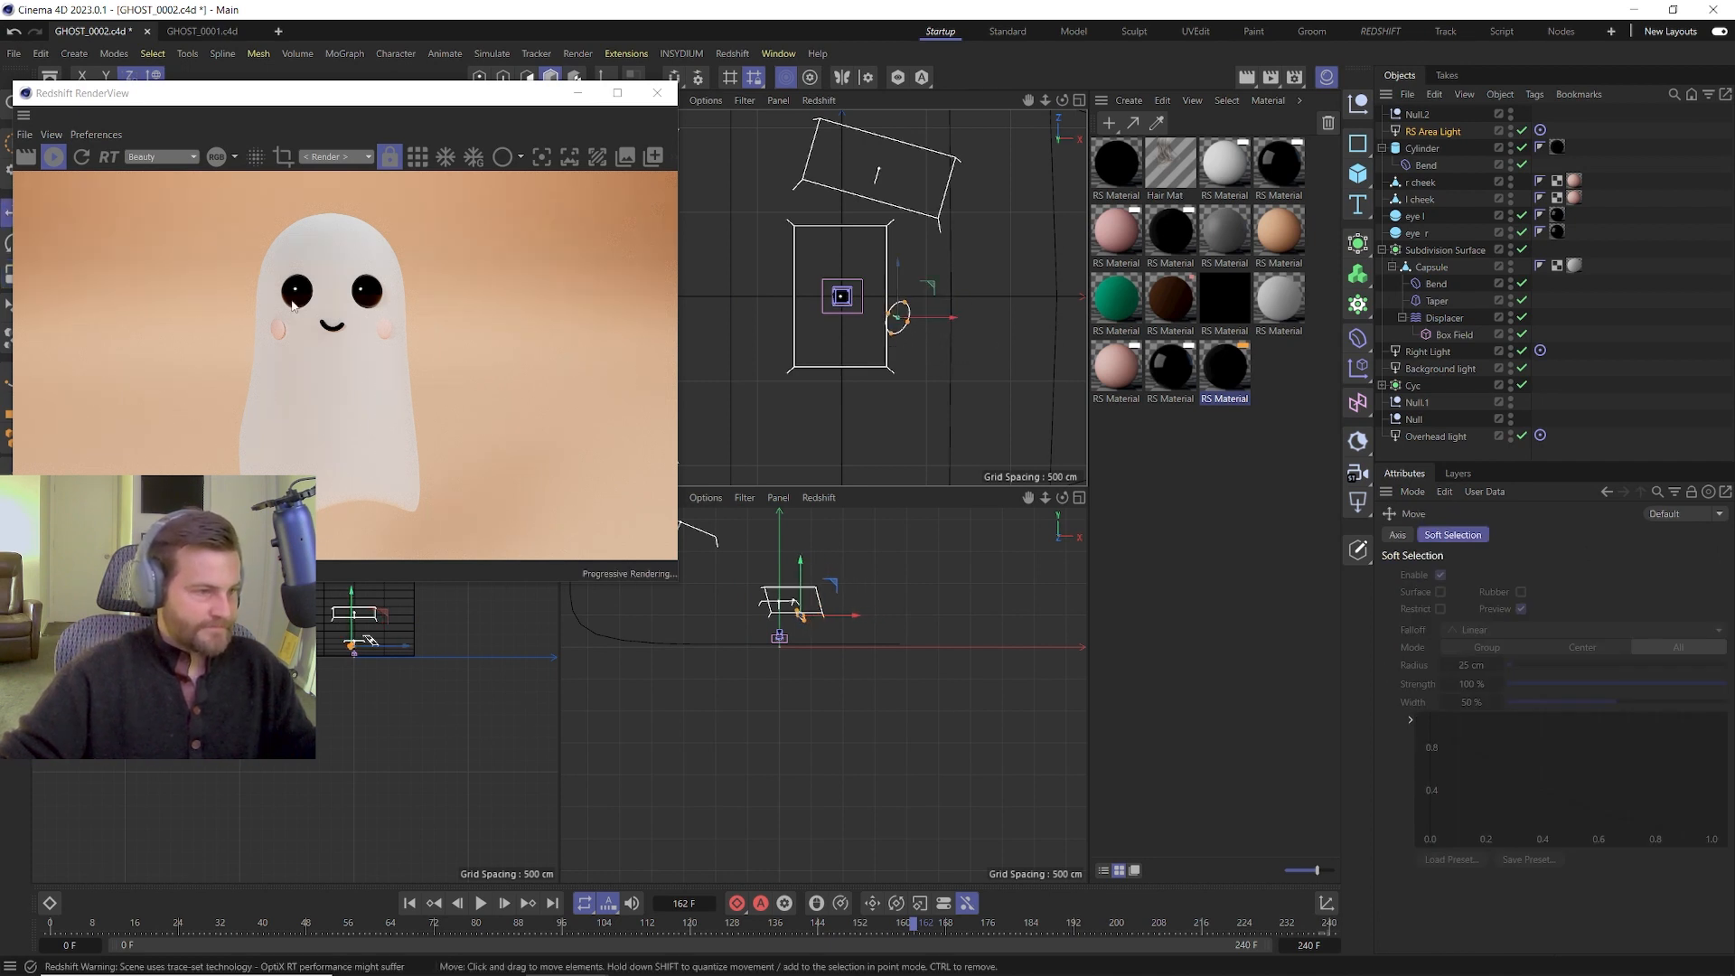
{"action": "left_click_drag", "start_coordinate": [930, 287], "coordinate": [924, 291]}
Scale up the disc light for larger eye reflections, then shrink it partway to an intermediate size.
{"action": "key", "text": "t"}
{"action": "left_click_drag", "start_coordinate": [859, 418], "coordinate": [1055, 418]}
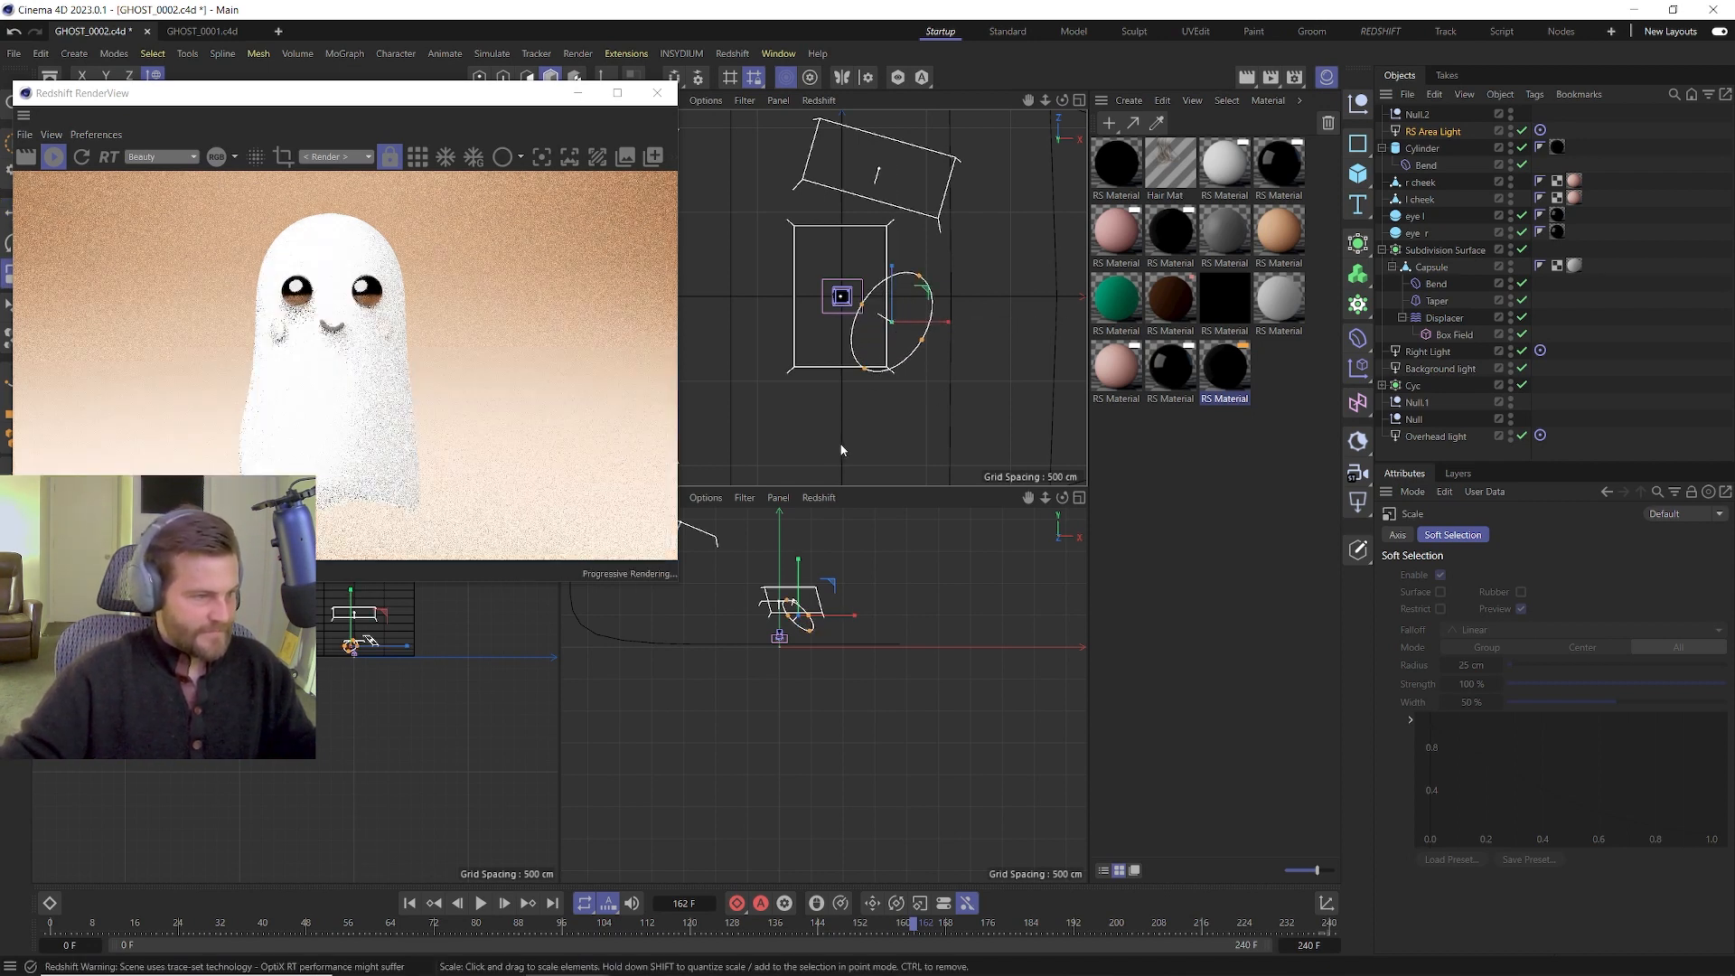
{"action": "left_click_drag", "start_coordinate": [918, 388], "coordinate": [762, 480]}
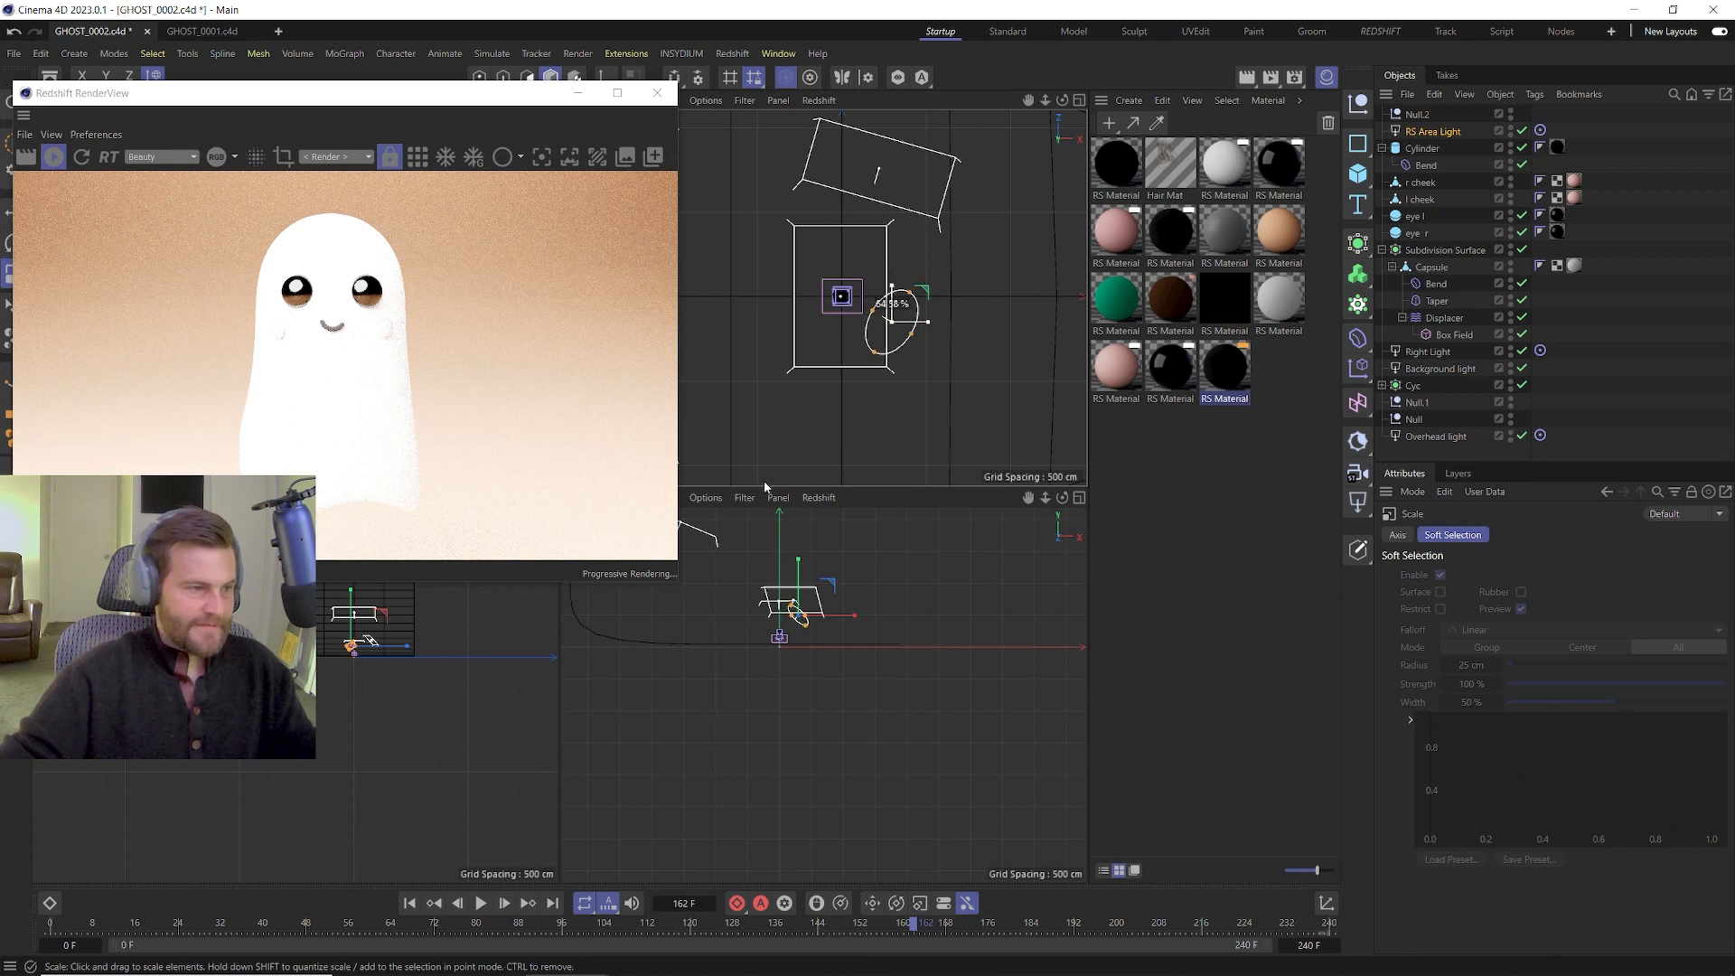
{"action": "key", "text": "e"}
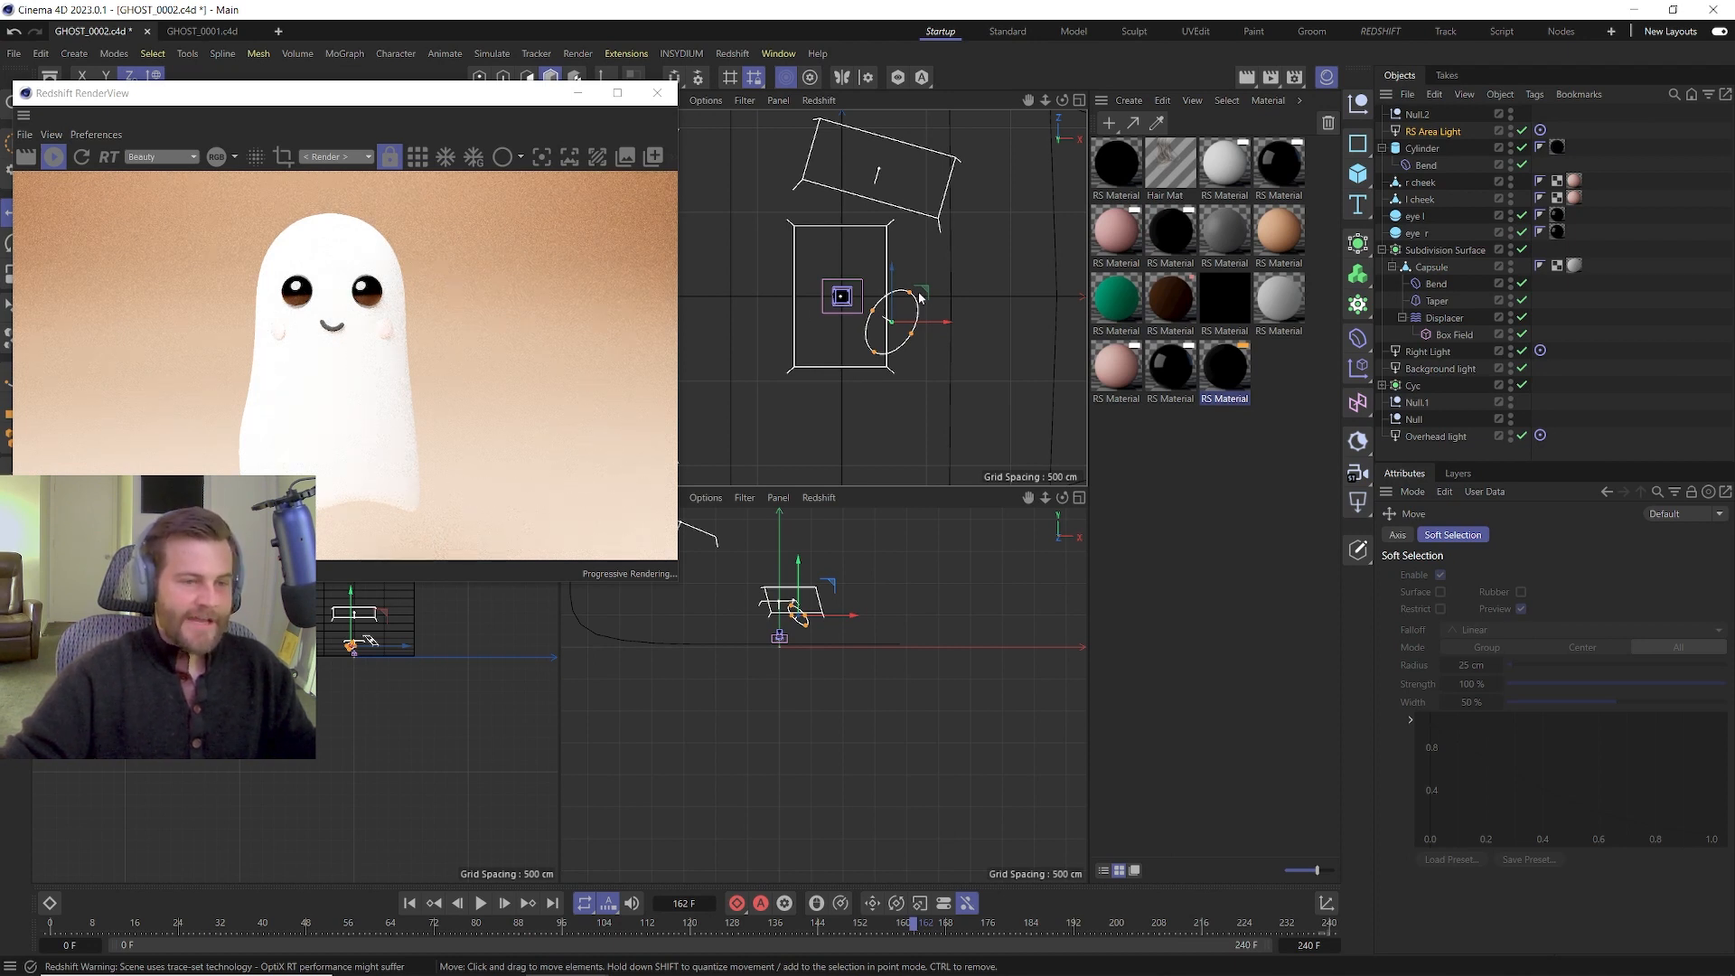
Move the disc light farther out in front of the ghost and scale it up considerably.
{"action": "left_click_drag", "start_coordinate": [913, 307], "coordinate": [1109, 372]}
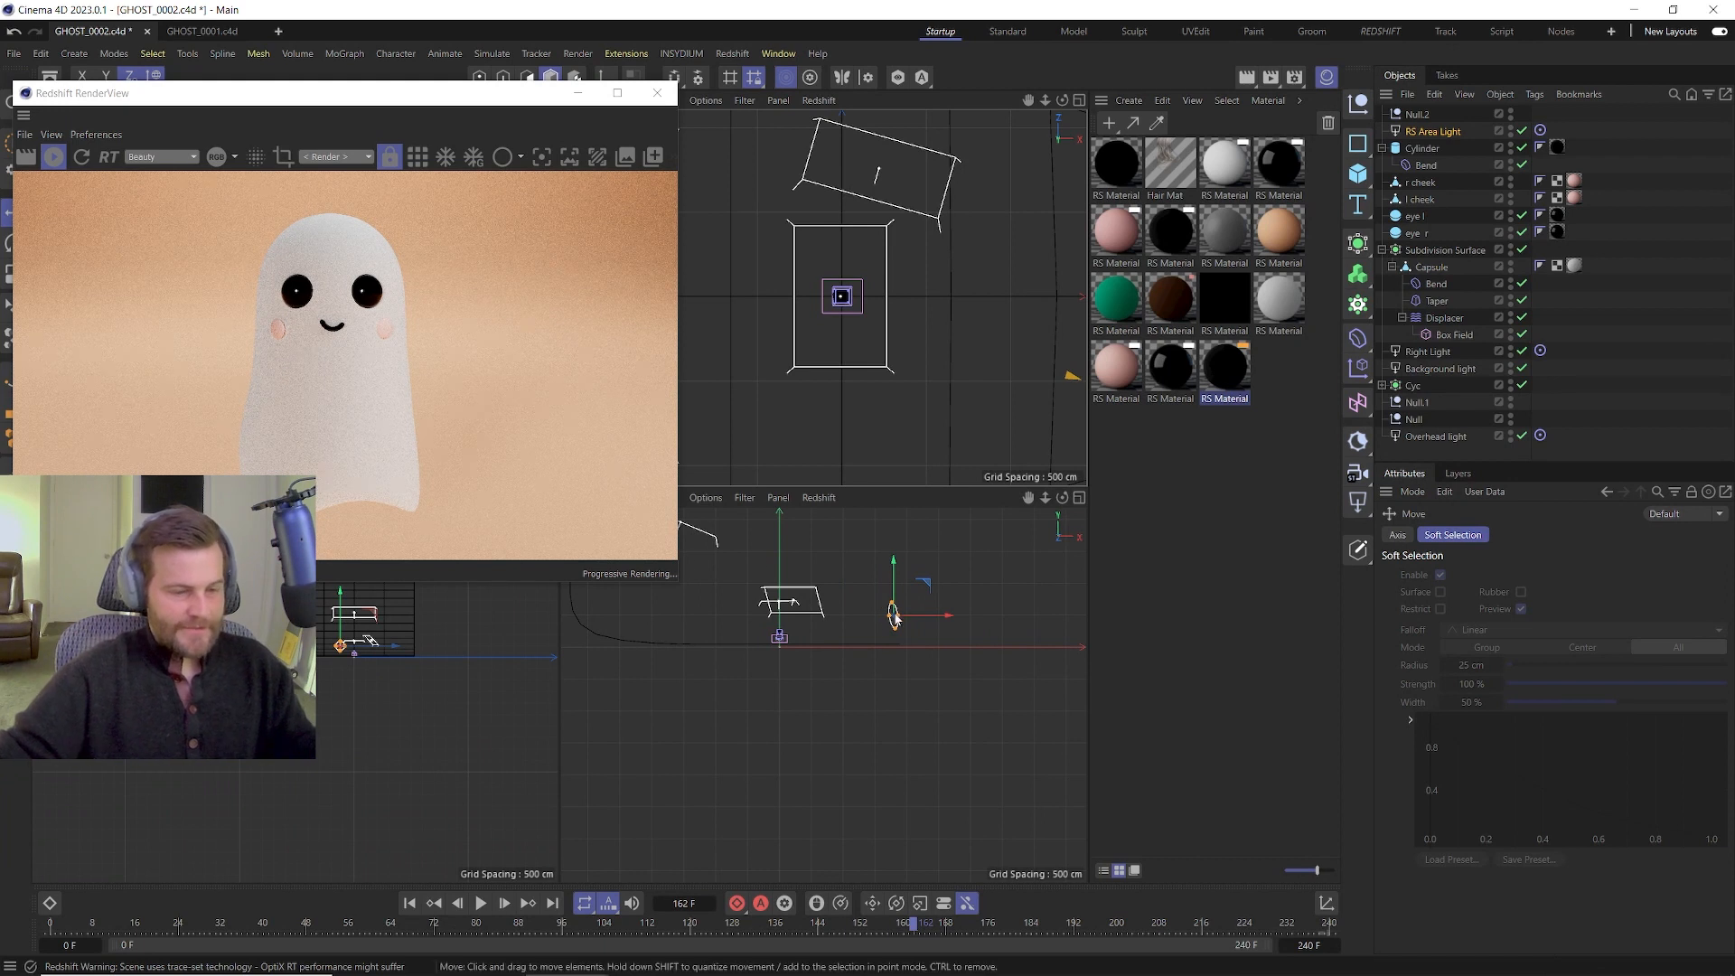
{"action": "key", "text": "t"}
{"action": "left_click_drag", "start_coordinate": [829, 677], "coordinate": [1087, 560]}
{"action": "key", "text": "e"}
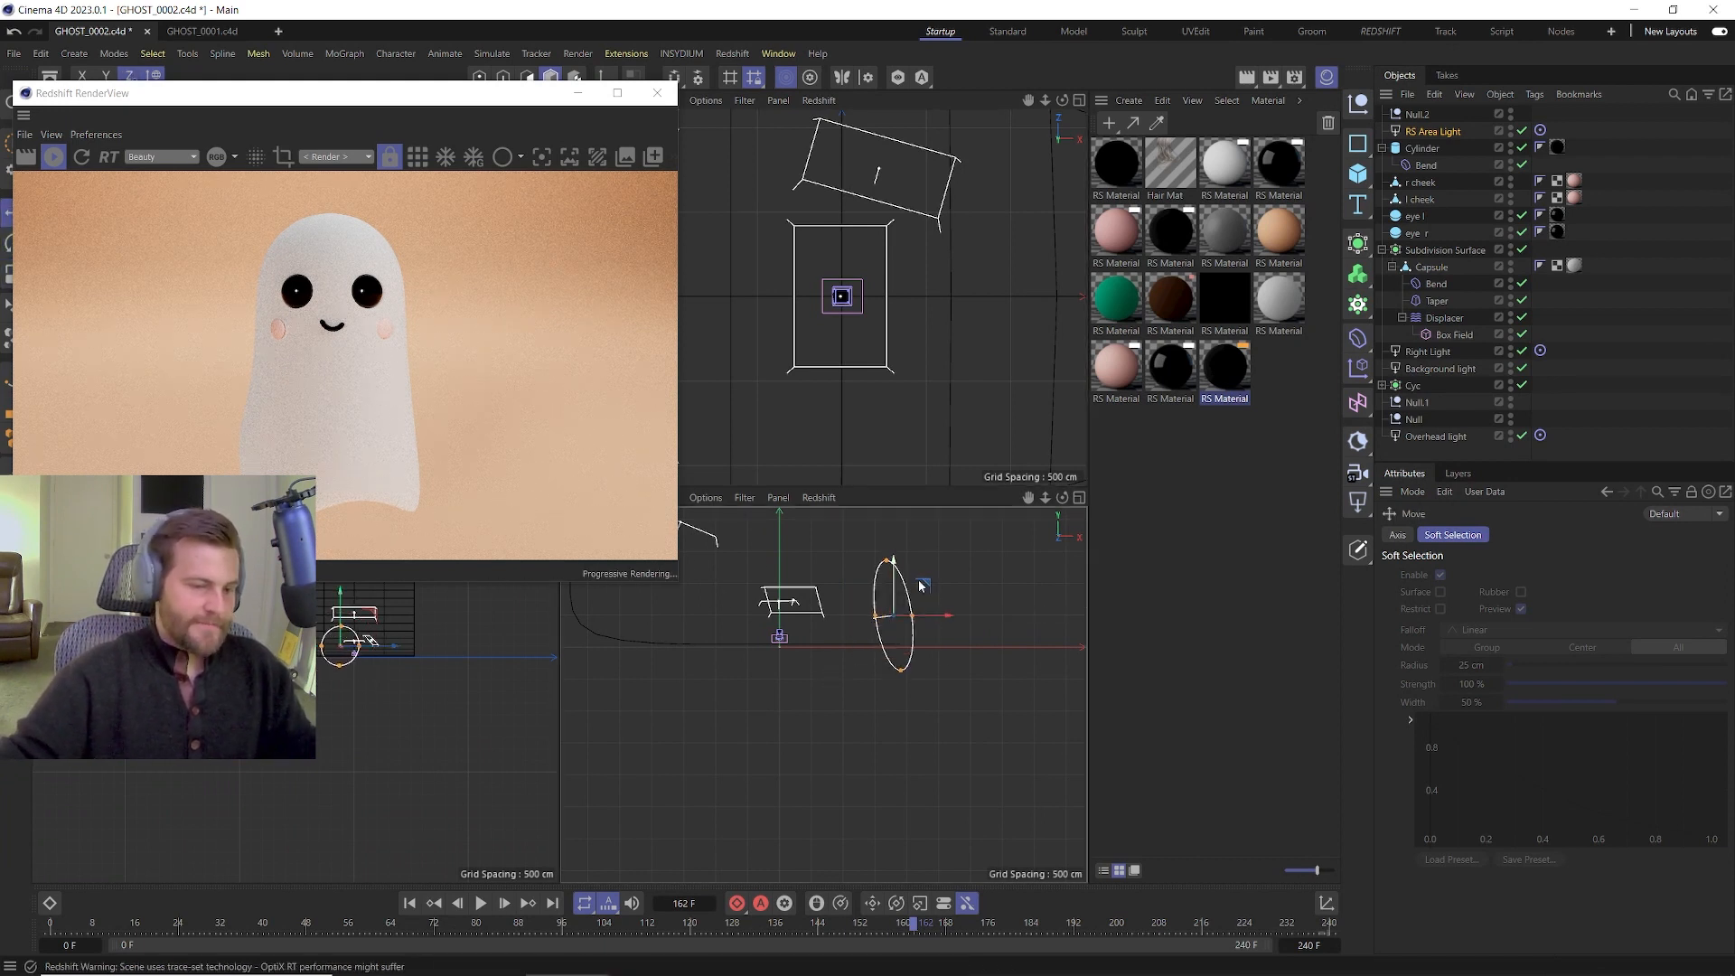
Raise the enlarged disc light and reposition it diagonally at the ghost's front-left to refine the eye reflections.
{"action": "left_click_drag", "start_coordinate": [931, 585], "coordinate": [914, 553]}
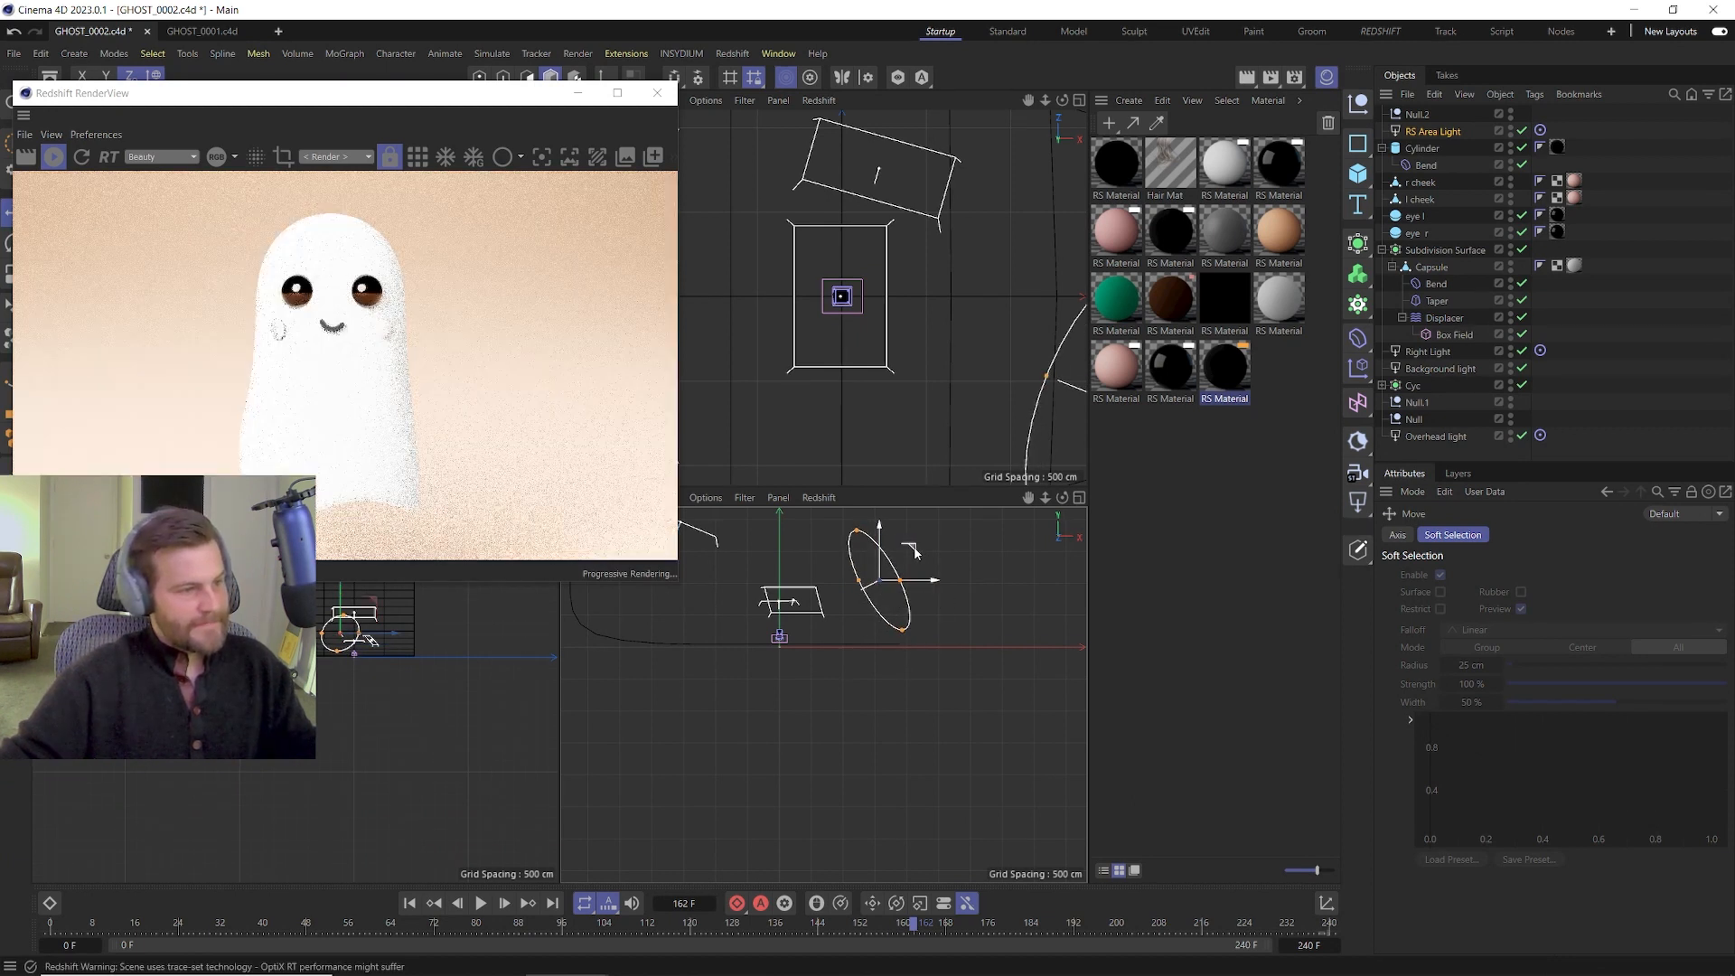
{"action": "left_click_drag", "start_coordinate": [914, 553], "coordinate": [910, 551]}
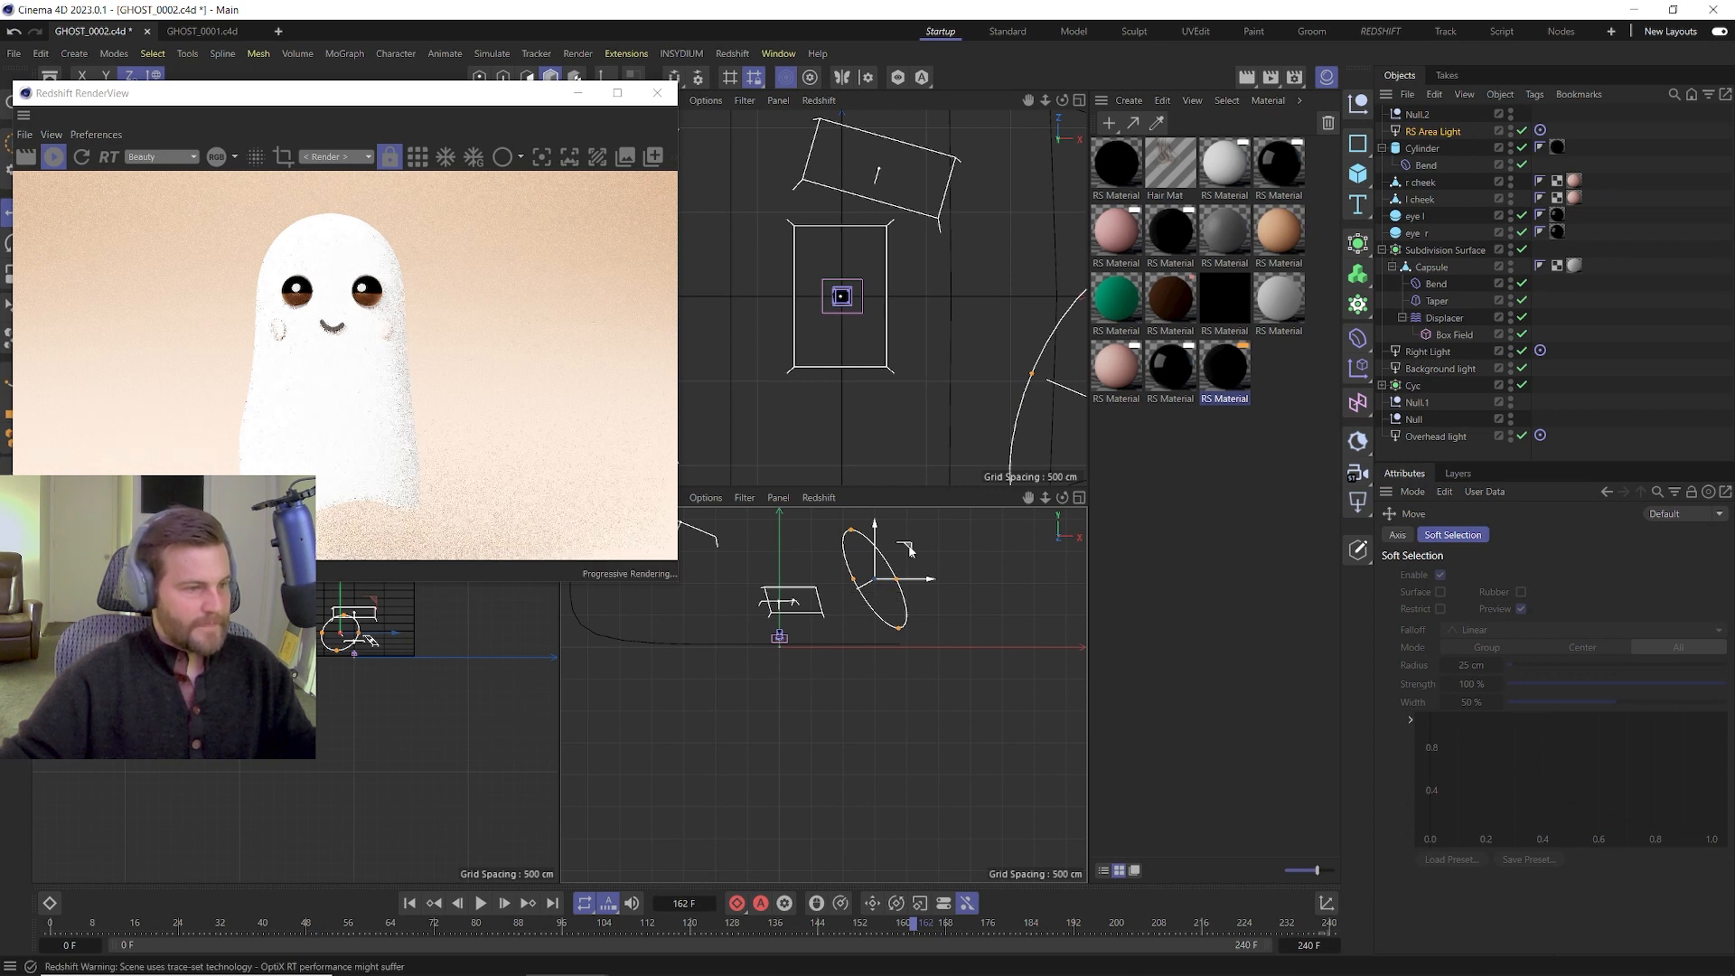
{"action": "scroll", "coordinate": [1003, 356], "scroll_direction": "down", "scroll_amount": 3}
{"action": "middle_click_drag", "start_coordinate": [1026, 327], "coordinate": [944, 326], "text": "alt"}
{"action": "left_click_drag", "start_coordinate": [996, 339], "coordinate": [983, 376]}
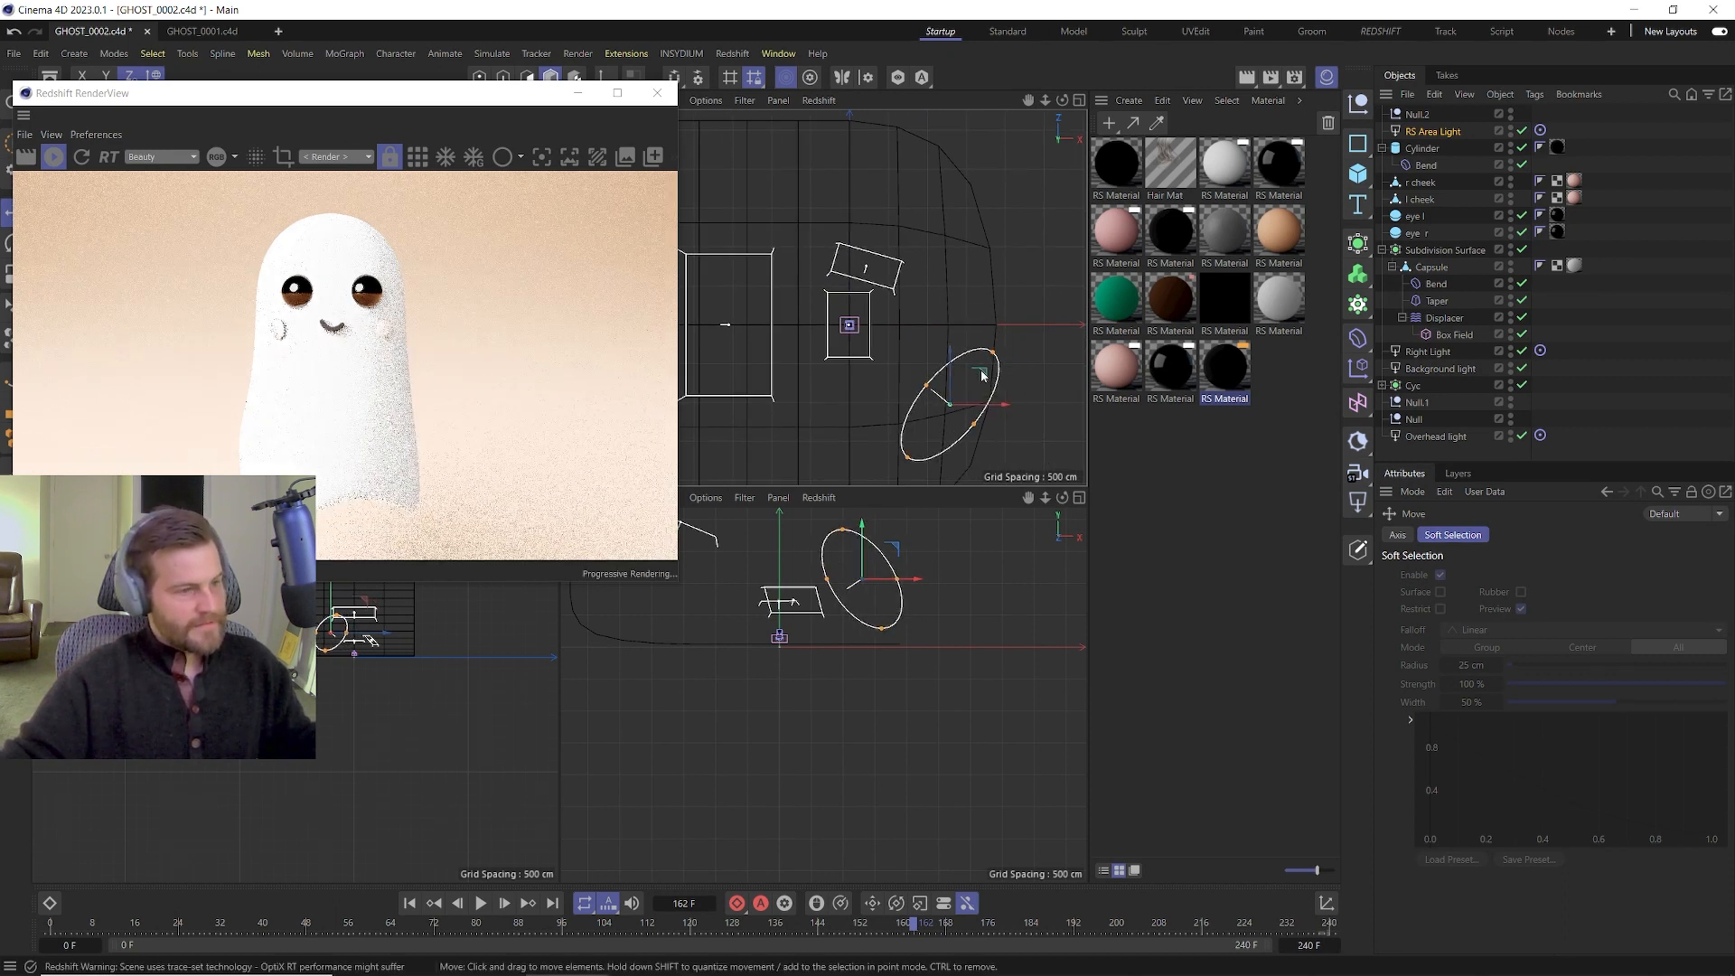
{"action": "left_click_drag", "start_coordinate": [985, 376], "coordinate": [1012, 349]}
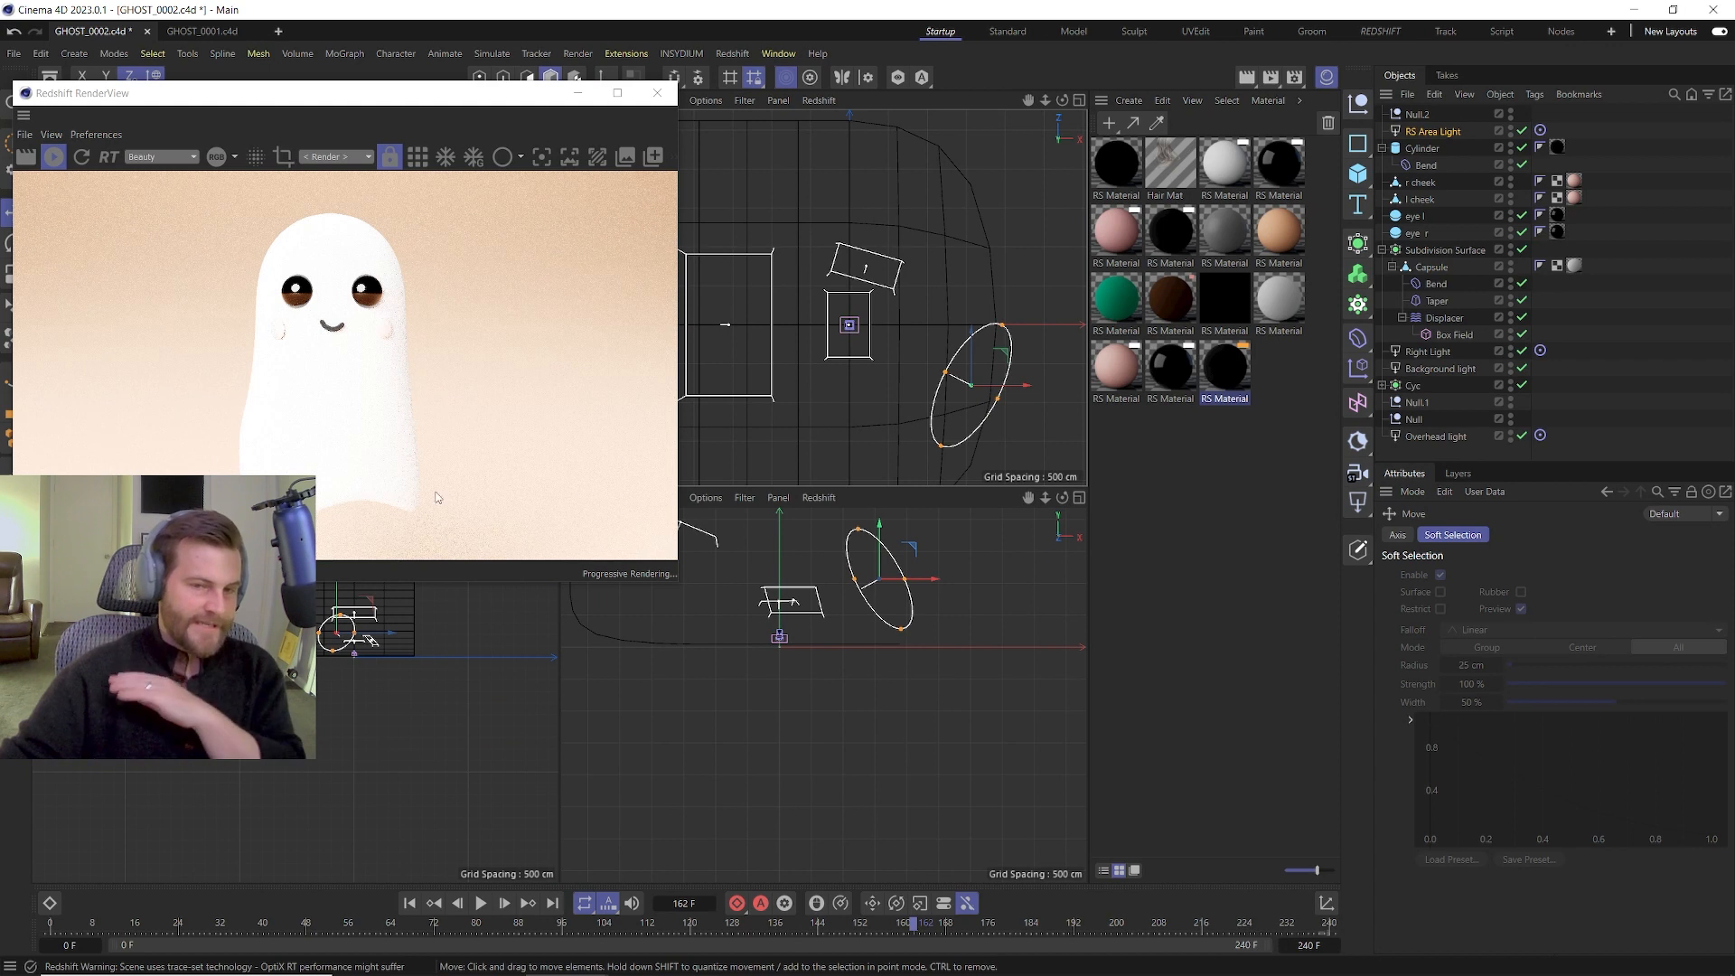
Set the disc light's project mode to Include and add only the eye r and eye l objects.
{"action": "left_click", "coordinate": [1431, 133]}
{"action": "left_click", "coordinate": [1604, 535]}
{"action": "left_click", "coordinate": [1581, 575]}
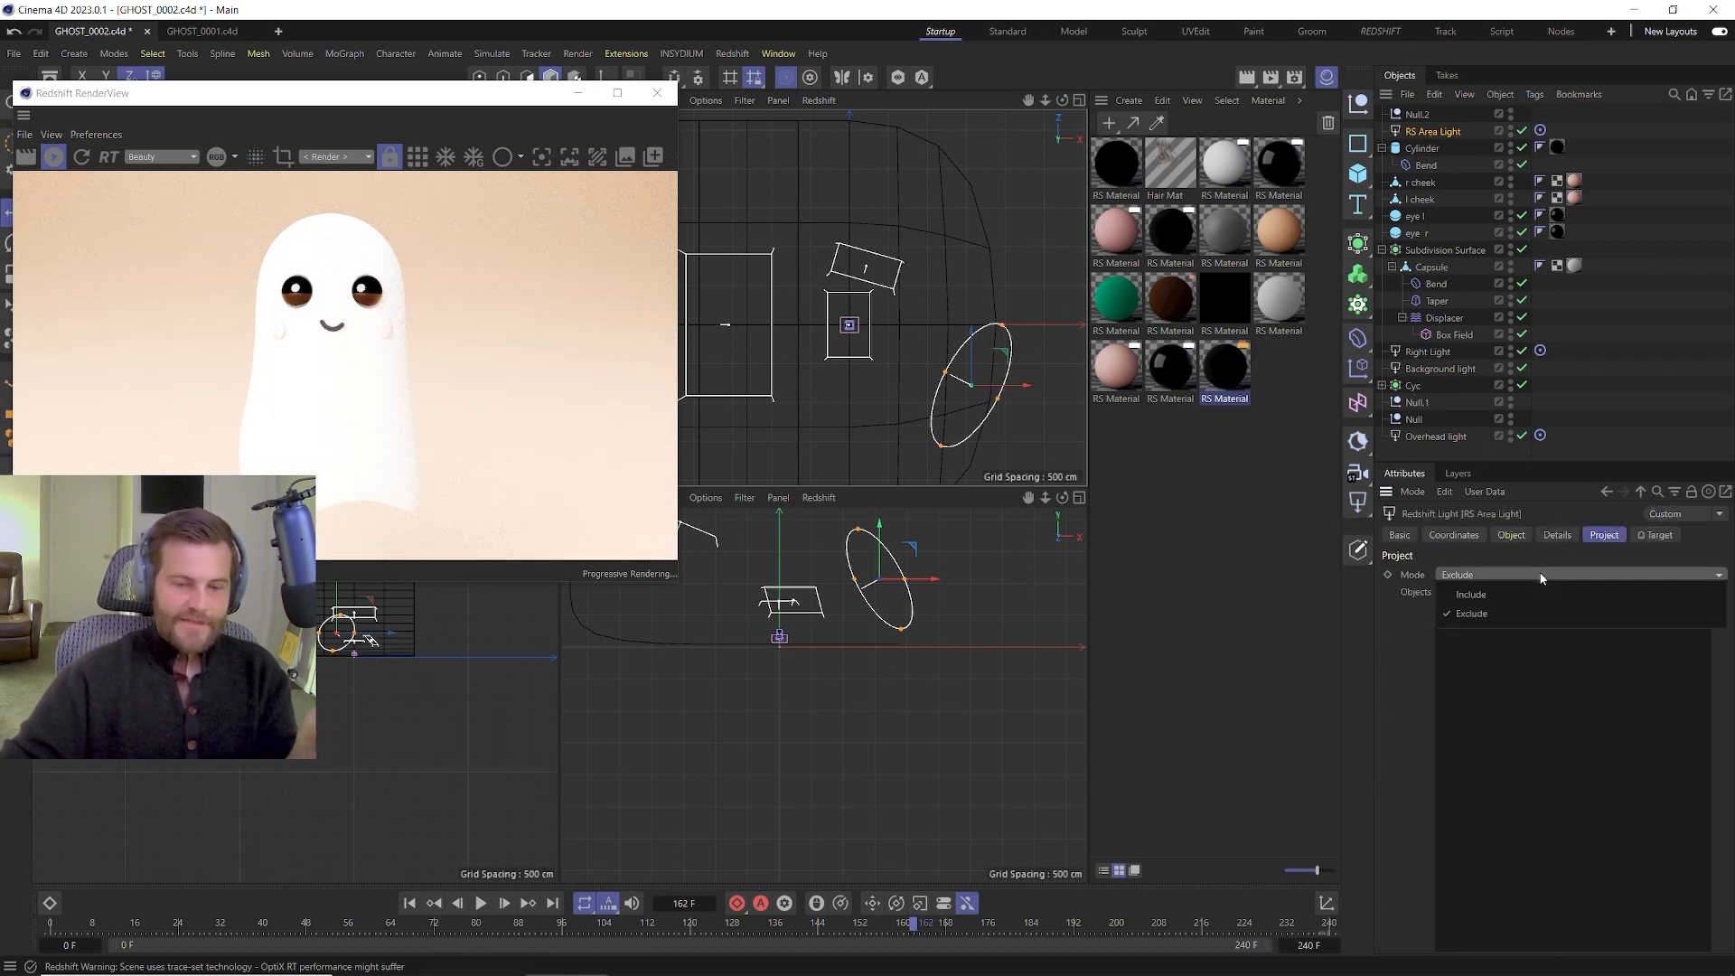
{"action": "left_click", "coordinate": [1499, 589]}
{"action": "left_click", "coordinate": [1719, 591]}
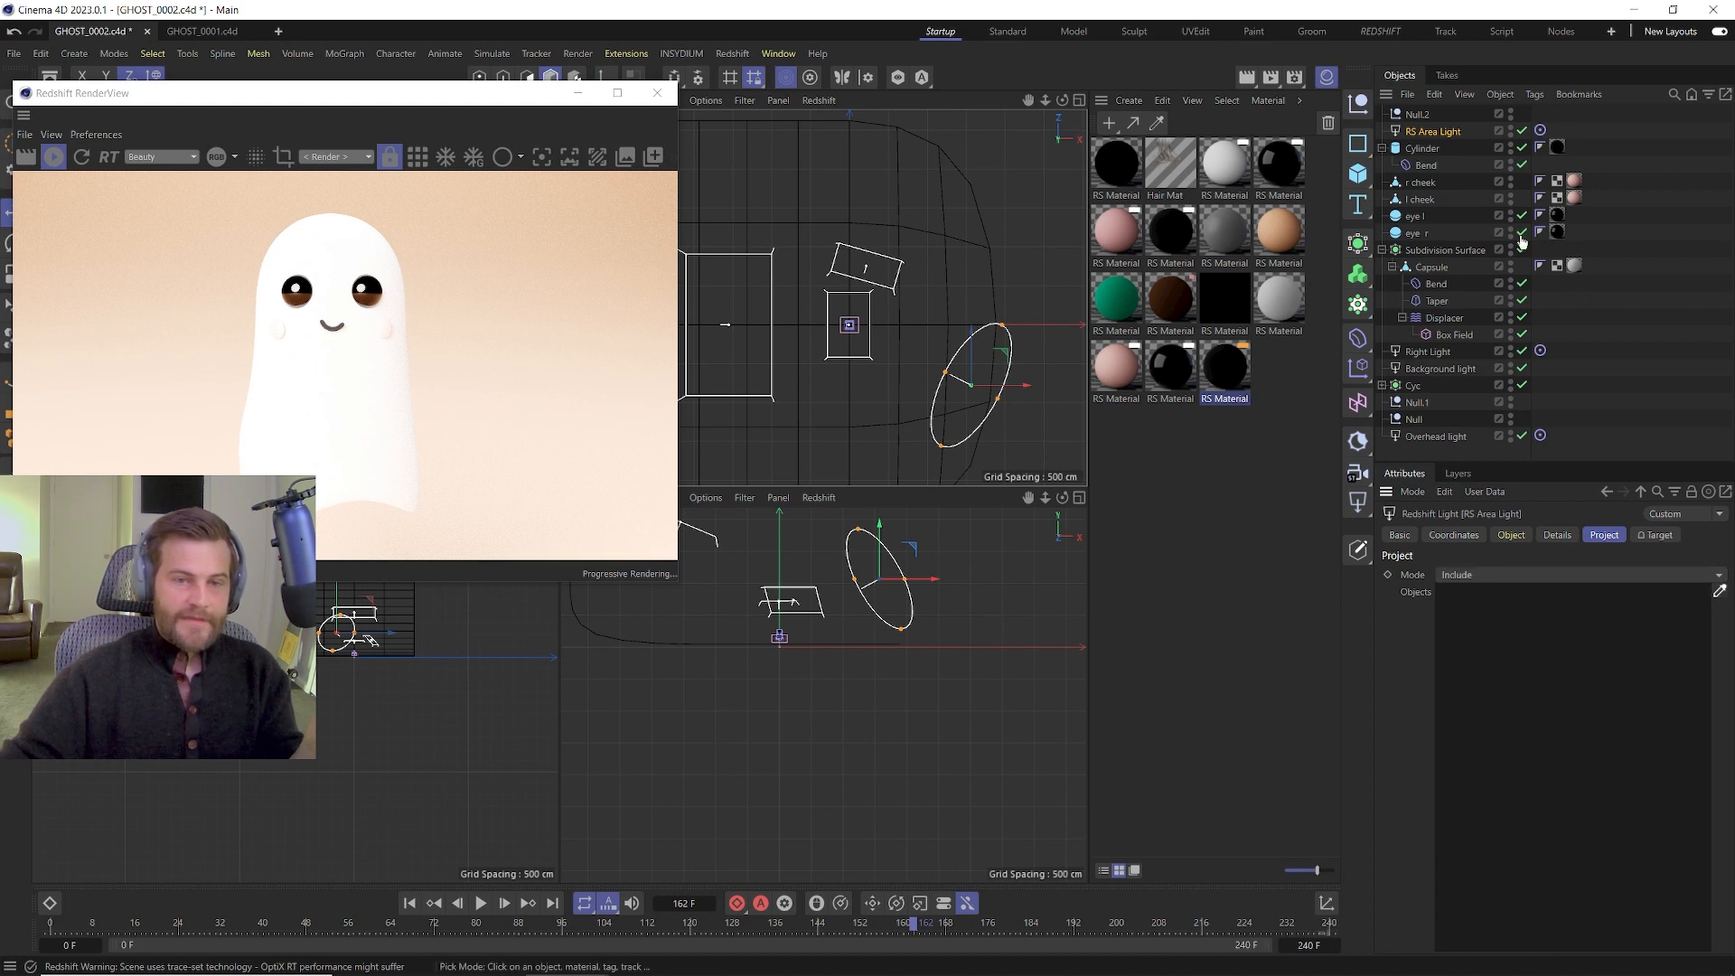
{"action": "left_click", "coordinate": [1412, 233]}
{"action": "left_click", "coordinate": [1415, 218]}
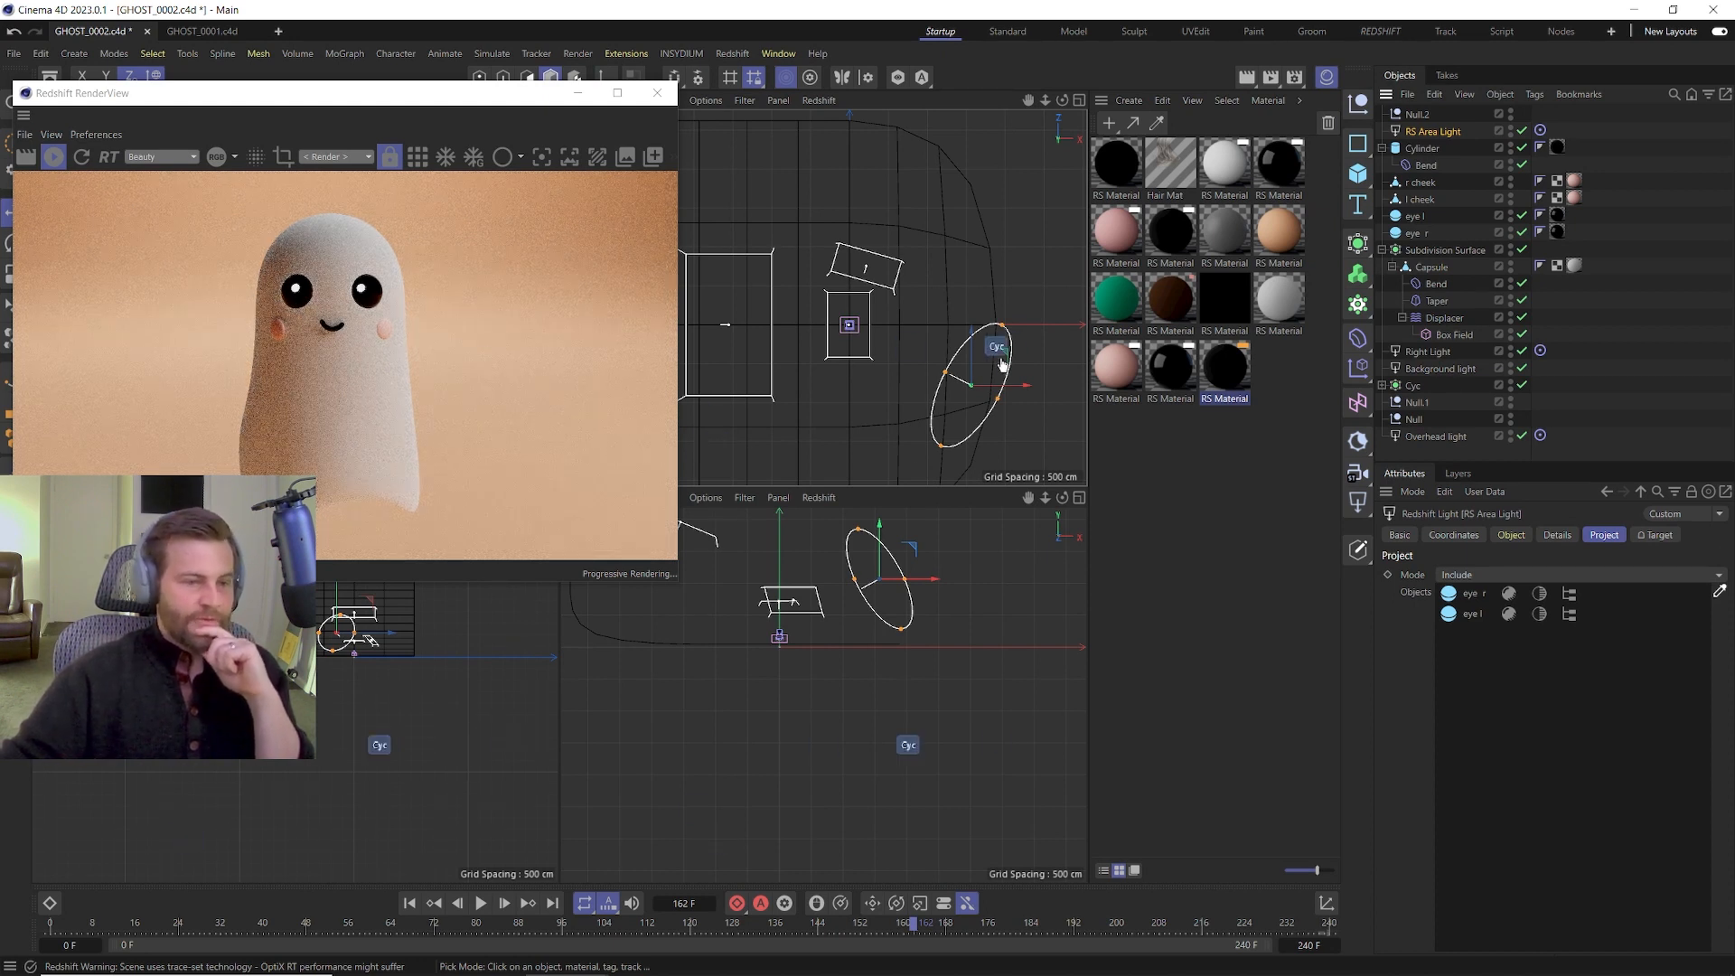
{"action": "key", "text": "Escape"}
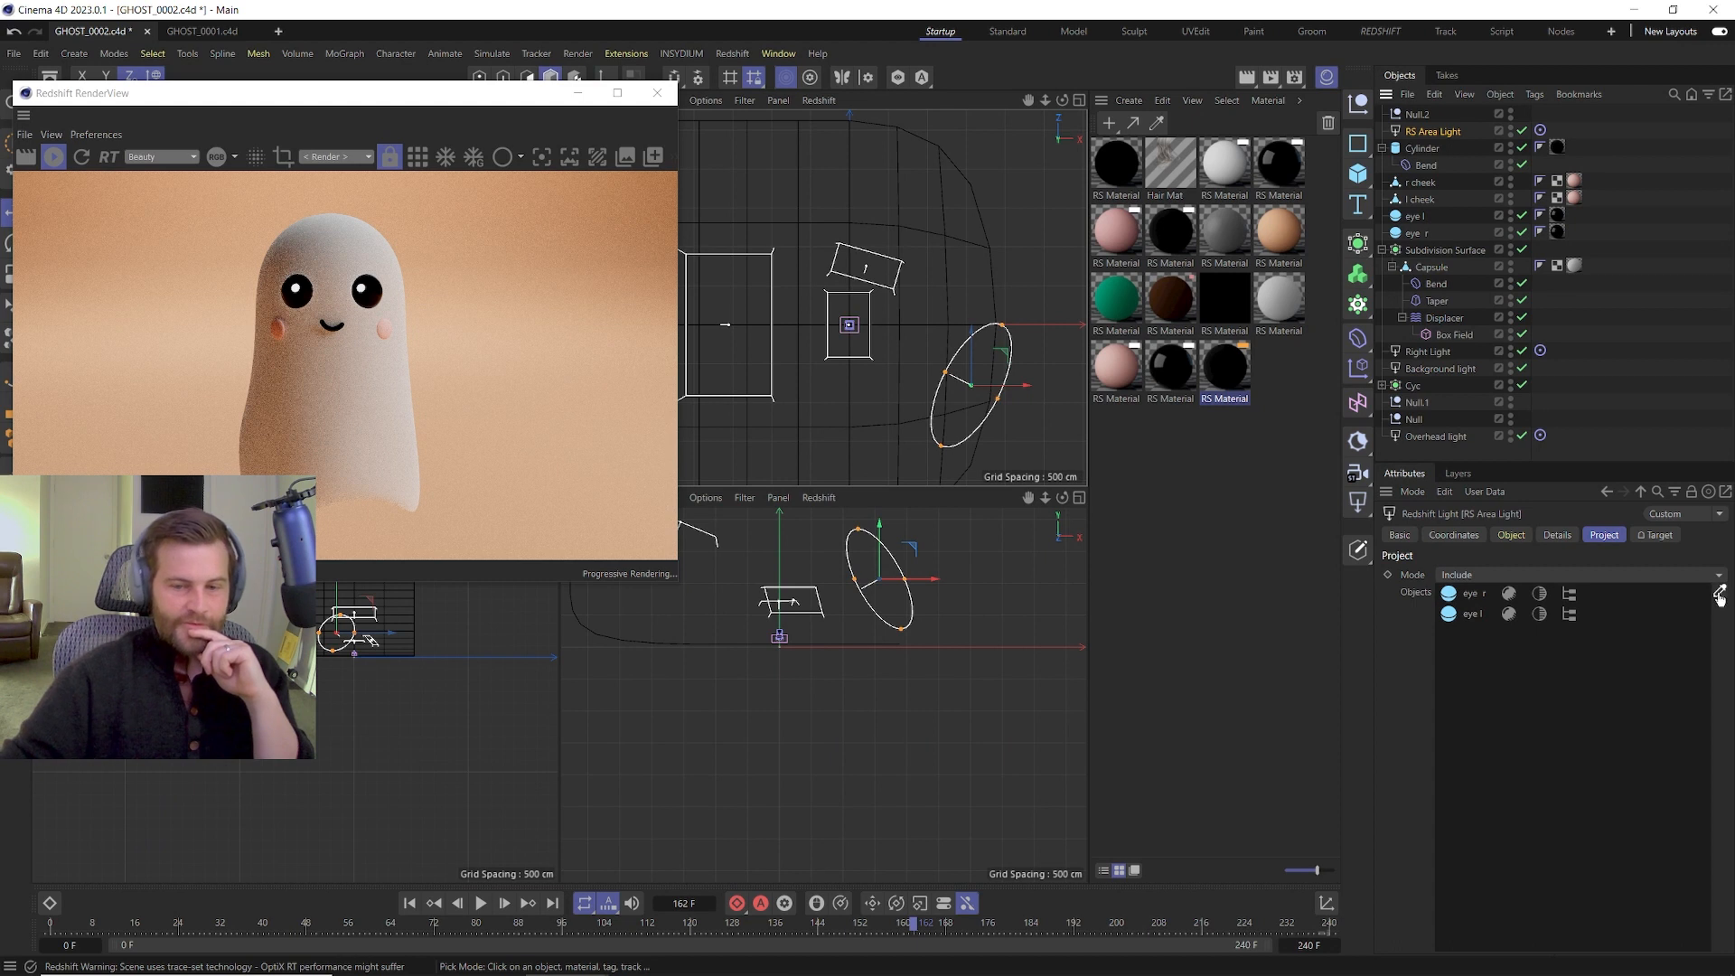
Move the disc light well away in front of the ghost and scale it up to a very large disc.
{"action": "left_click_drag", "start_coordinate": [1017, 384], "coordinate": [948, 334]}
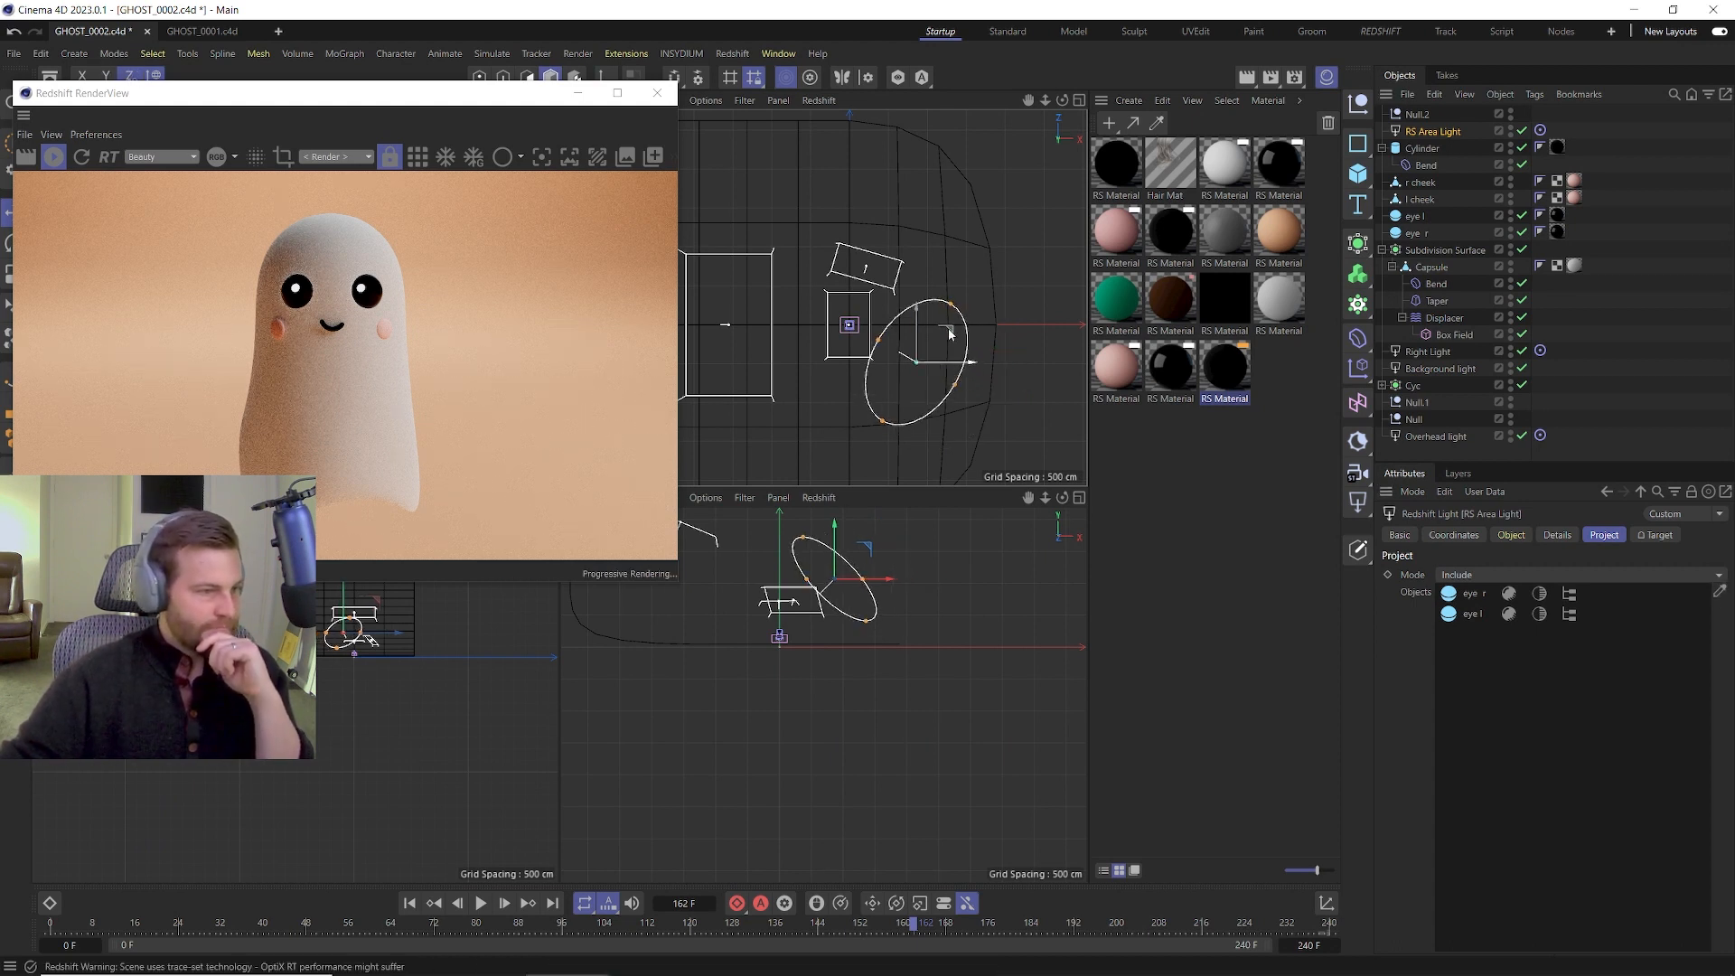
{"action": "left_click_drag", "start_coordinate": [949, 334], "coordinate": [1120, 353]}
{"action": "key", "text": "t"}
{"action": "left_click_drag", "start_coordinate": [810, 683], "coordinate": [1446, 506]}
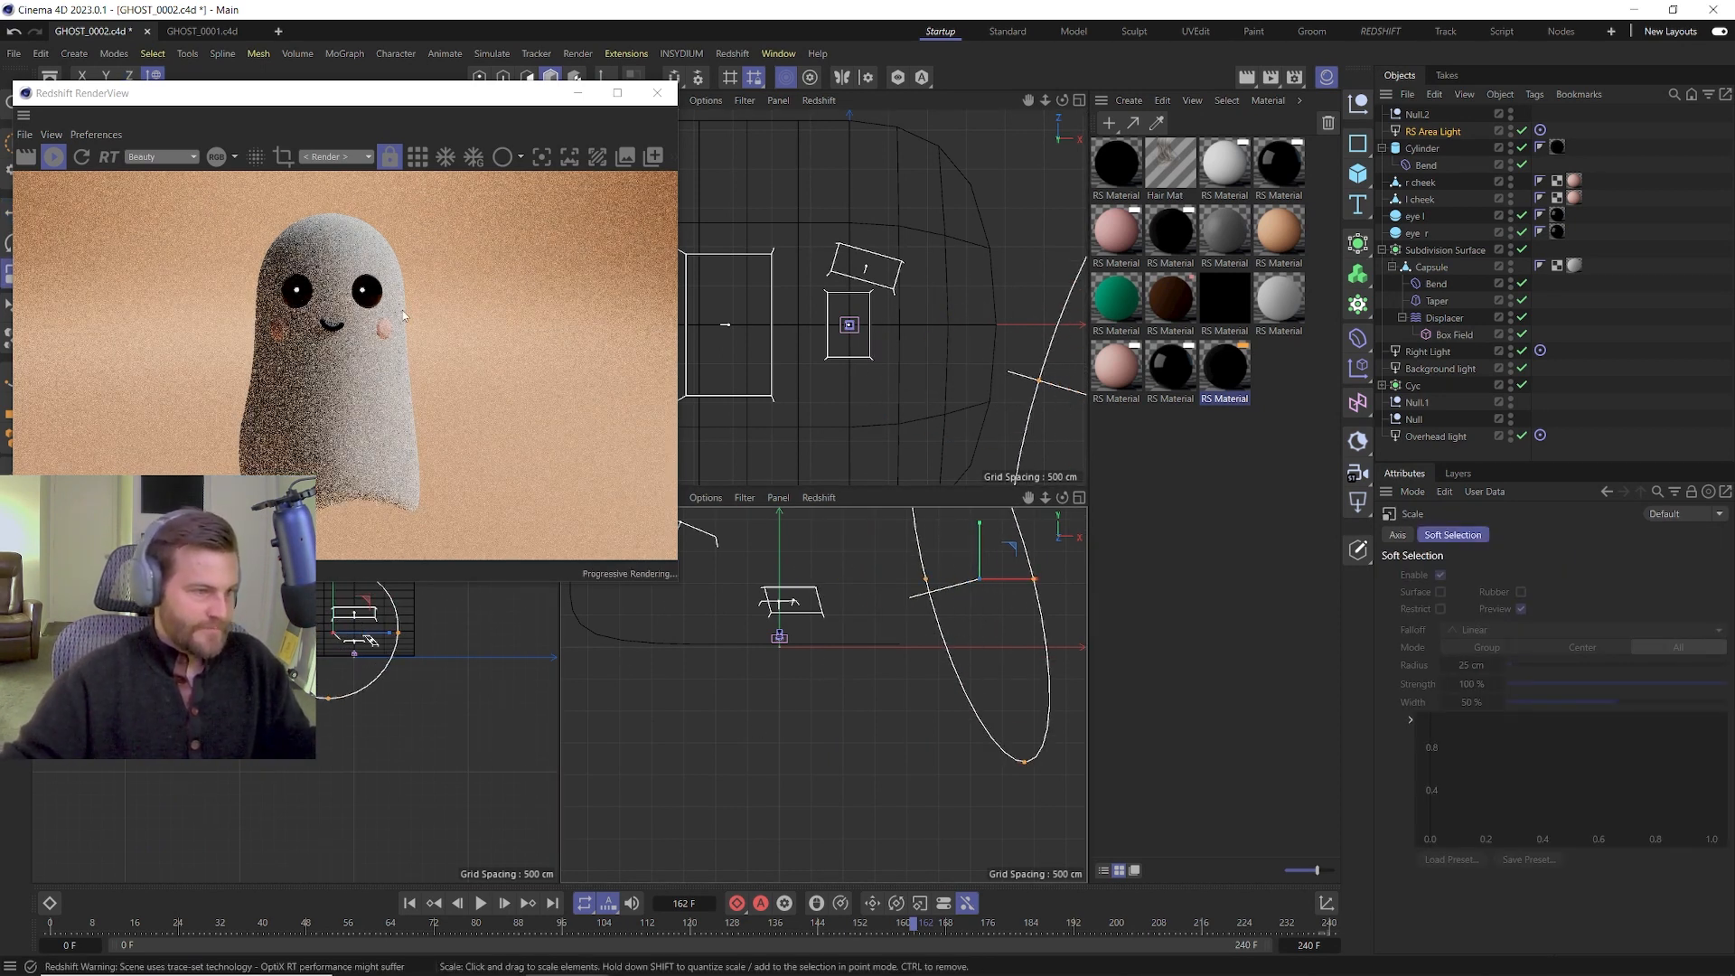
{"action": "key", "text": "e"}
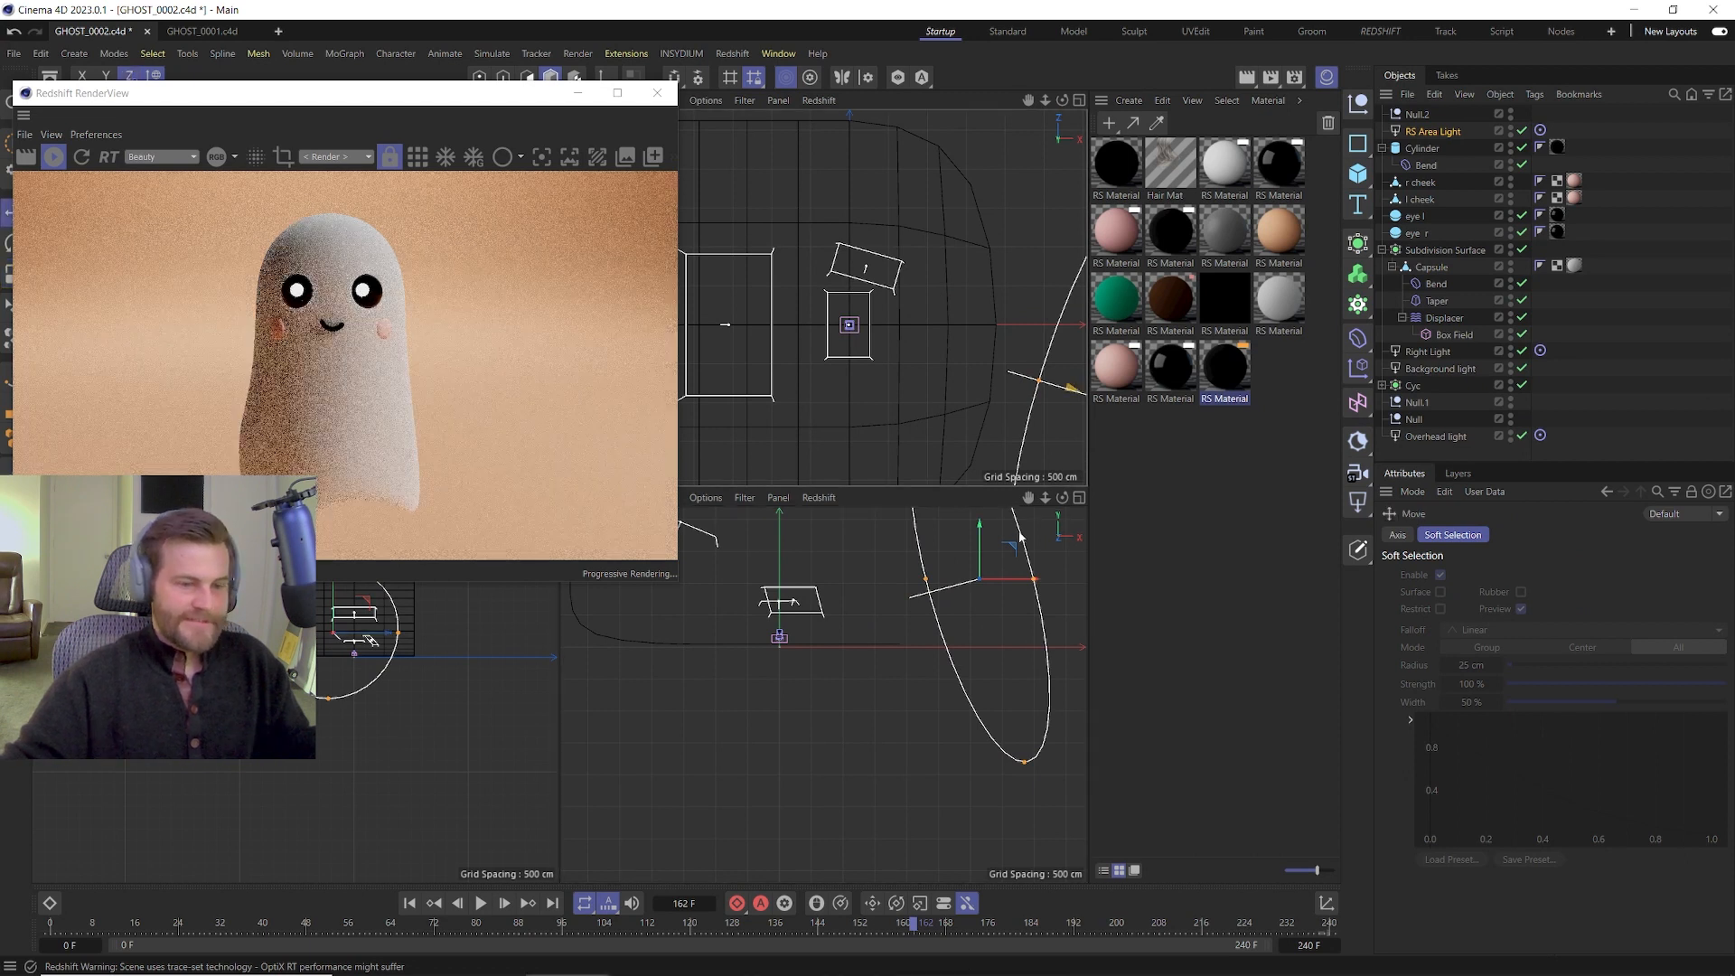
Shift the large disc light diagonally toward the ghost's front-left and raise it well above the ghost.
{"action": "scroll", "coordinate": [971, 592], "scroll_direction": "down", "scroll_amount": 3}
{"action": "left_click_drag", "start_coordinate": [1019, 551], "coordinate": [1039, 565]}
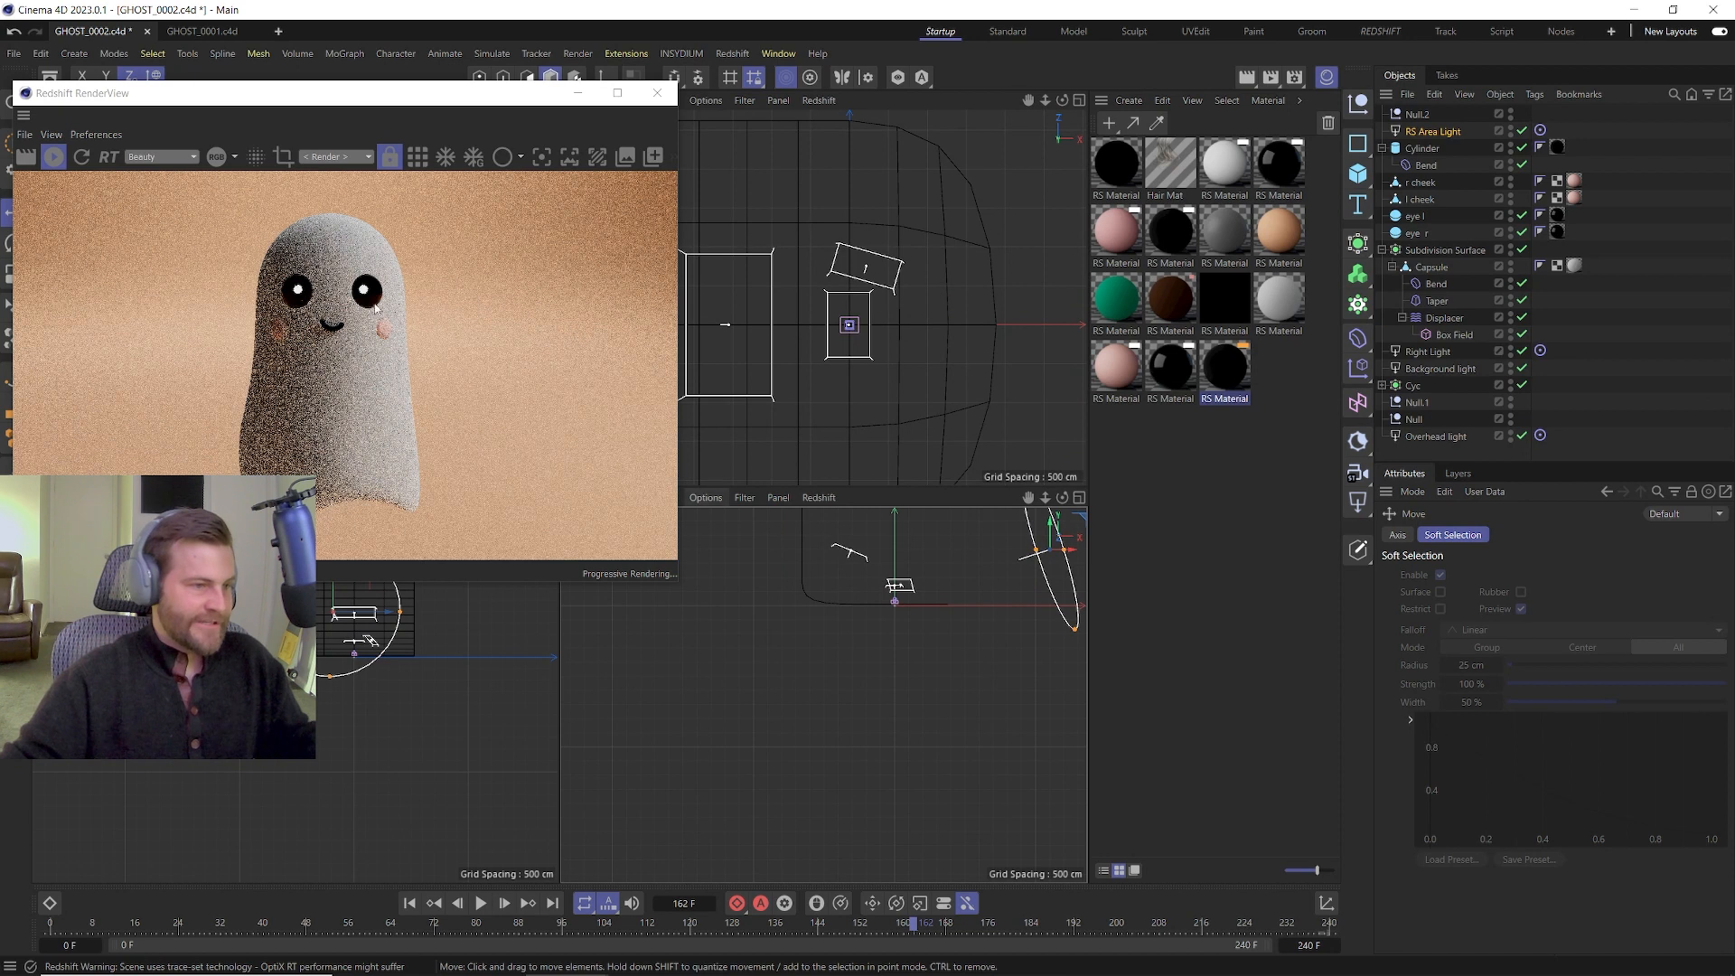
{"action": "left_click_drag", "start_coordinate": [941, 377], "coordinate": [952, 347]}
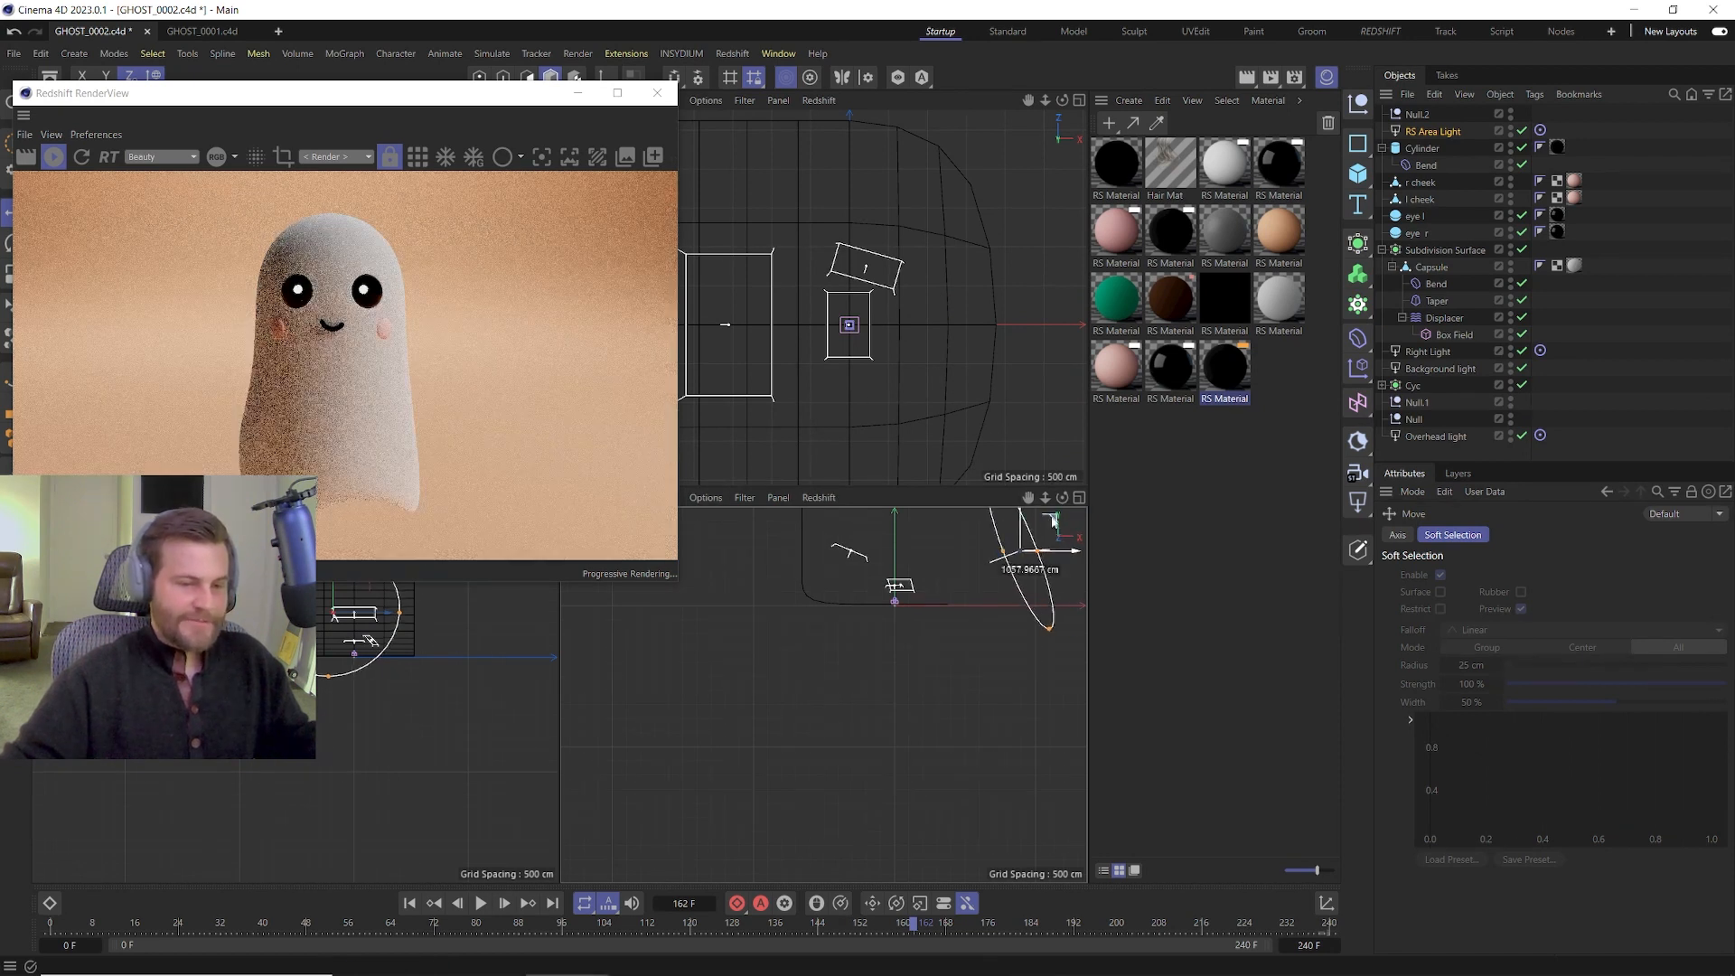
{"action": "scroll", "coordinate": [966, 358], "scroll_direction": "down", "scroll_amount": 4}
{"action": "middle_click_drag", "start_coordinate": [954, 359], "coordinate": [851, 359], "text": "alt"}
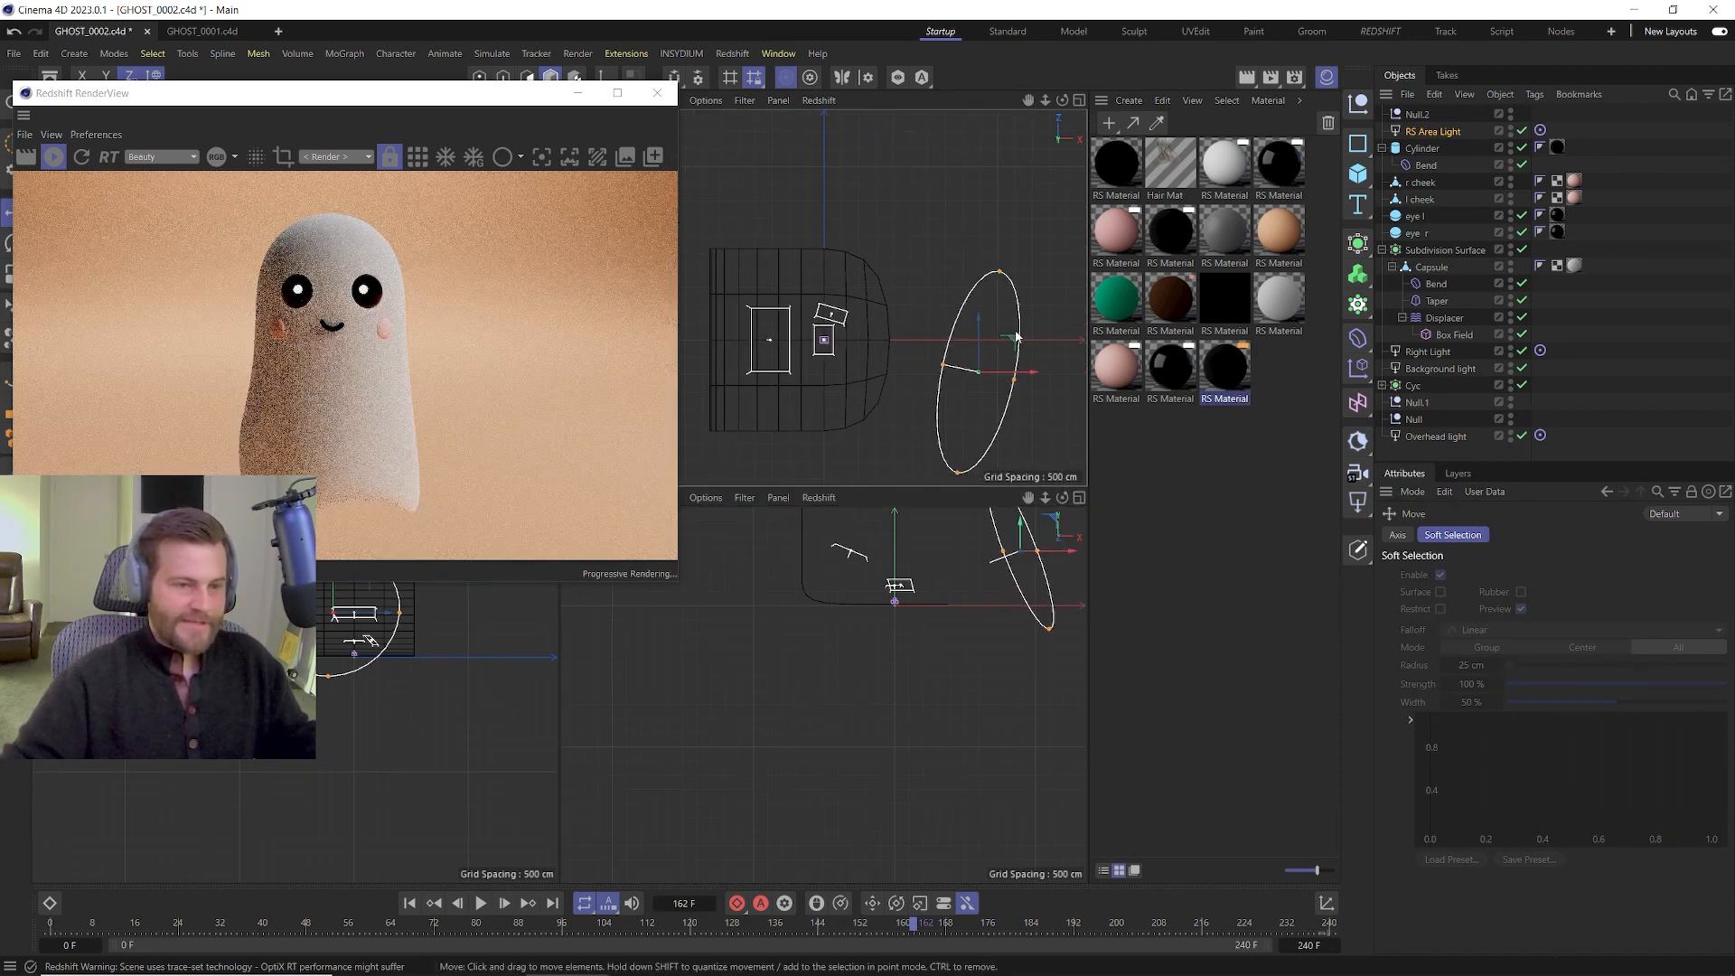
{"action": "left_click_drag", "start_coordinate": [1013, 346], "coordinate": [990, 374]}
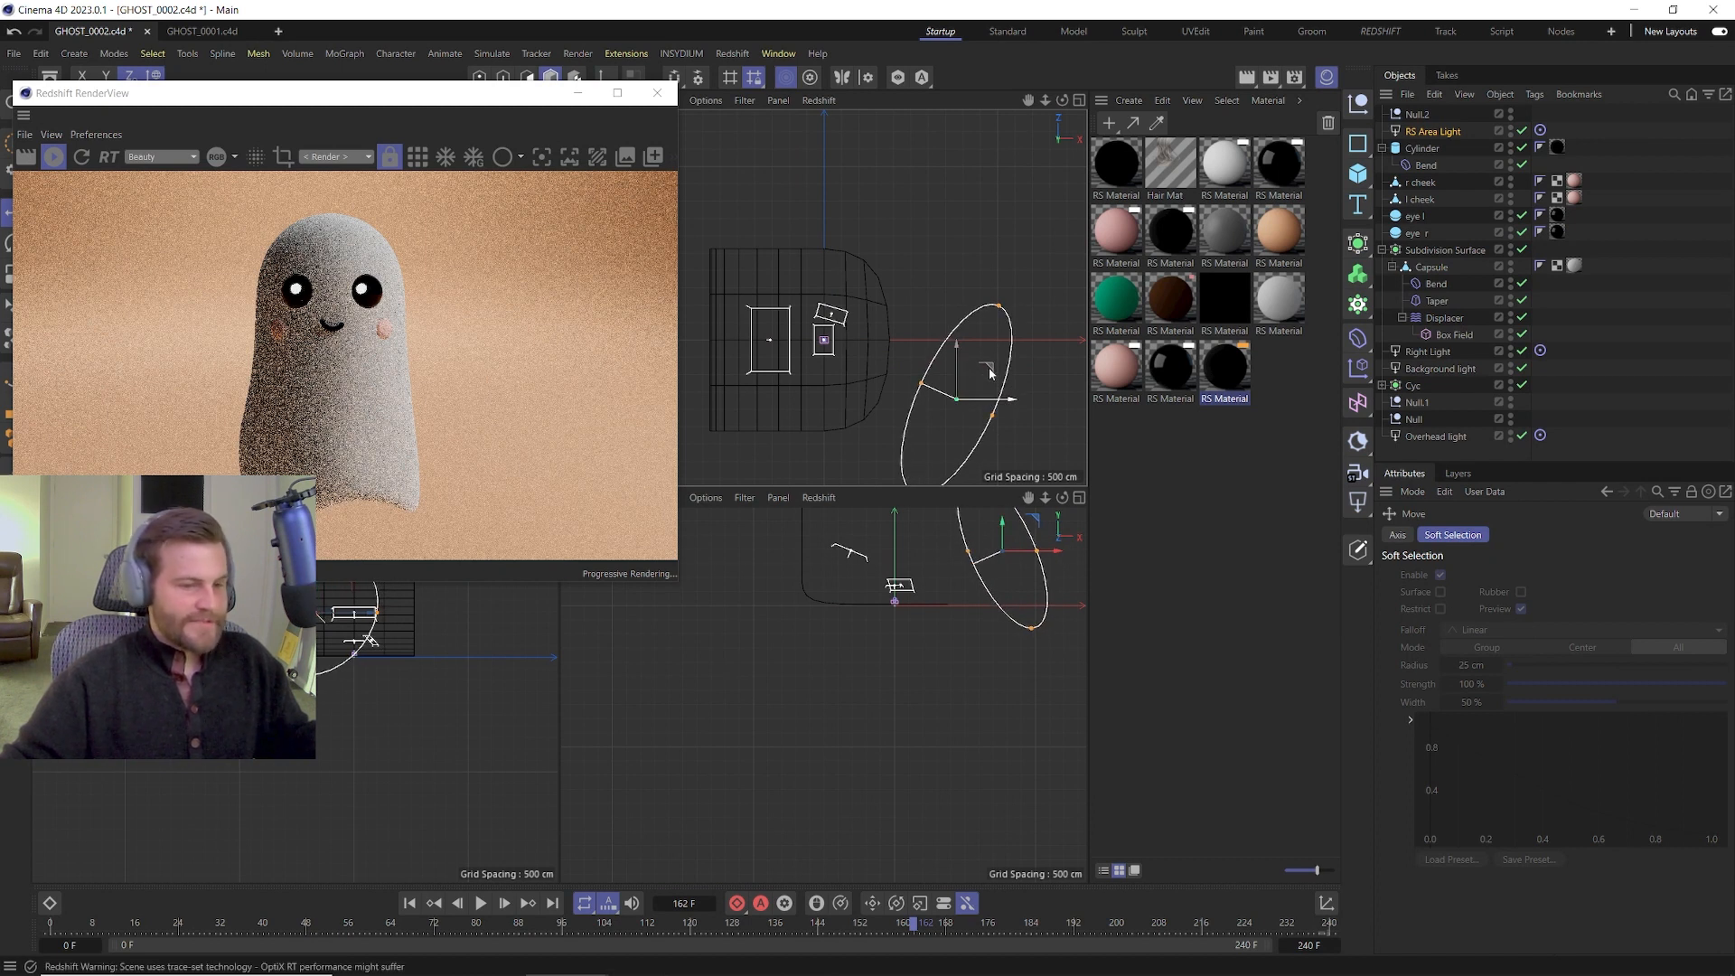
{"action": "left_click_drag", "start_coordinate": [1002, 526], "coordinate": [1002, 484]}
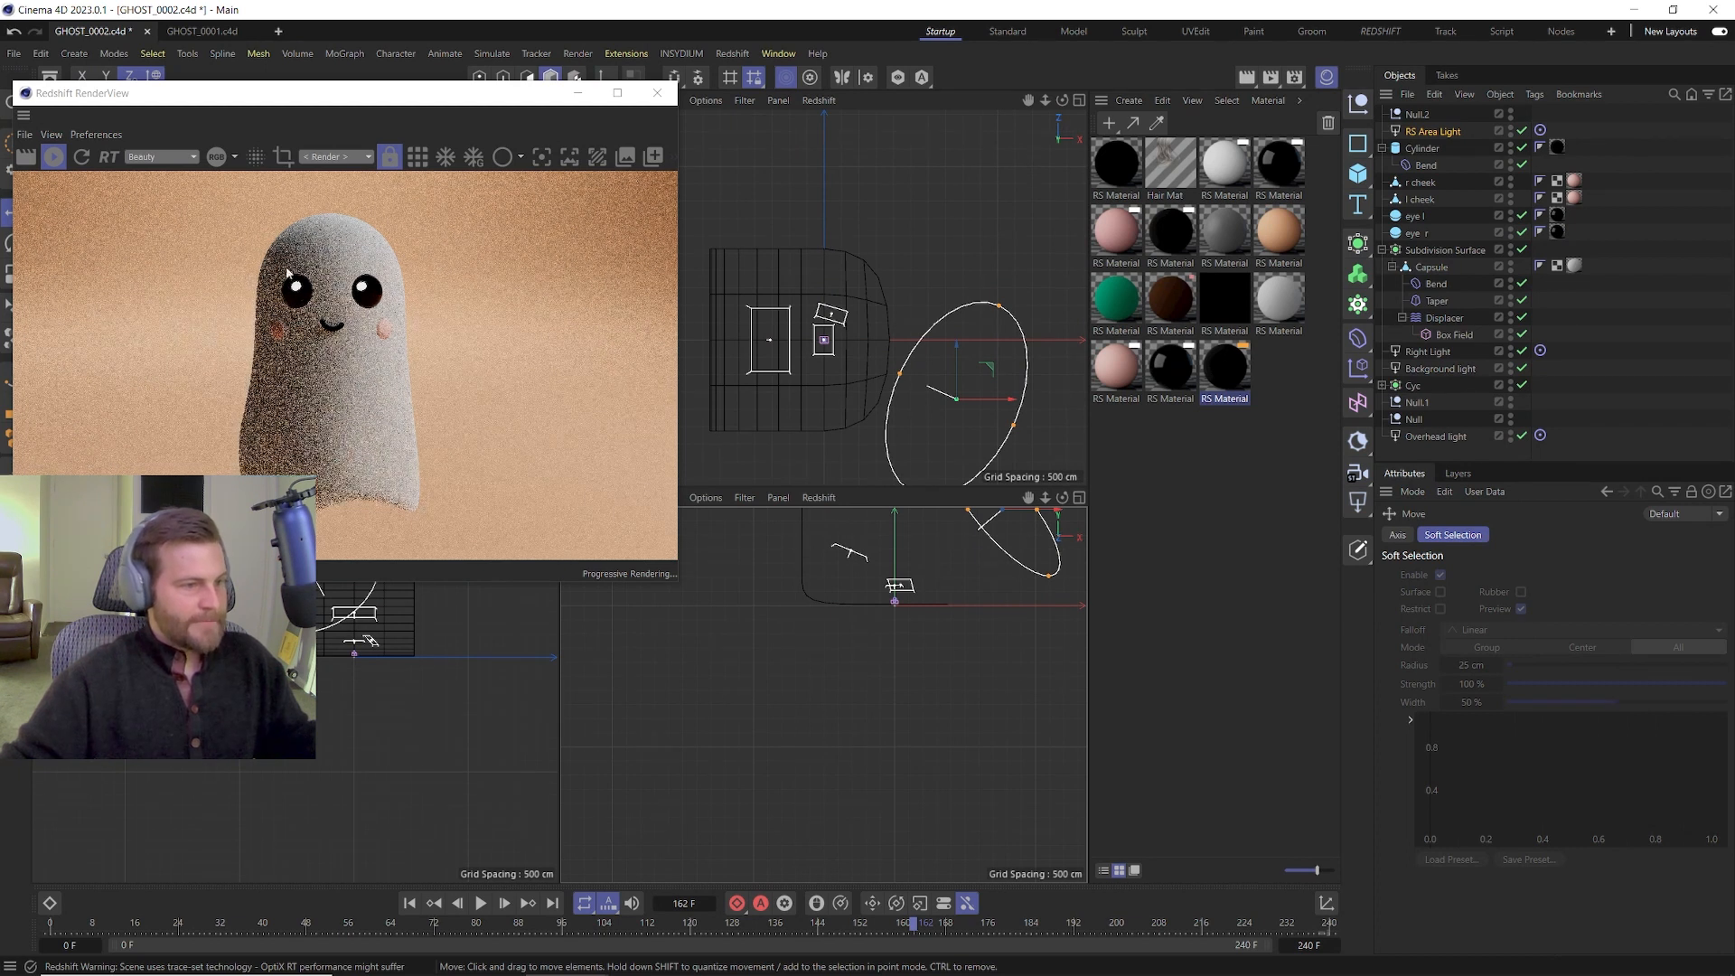
Duplicate the large disc light, shrink the copy to a small disc, and move it diagonally closer to the ghost.
{"action": "left_click_drag", "start_coordinate": [959, 369], "coordinate": [677, 569]}
{"action": "key", "text": "t"}
{"action": "key", "text": "e"}
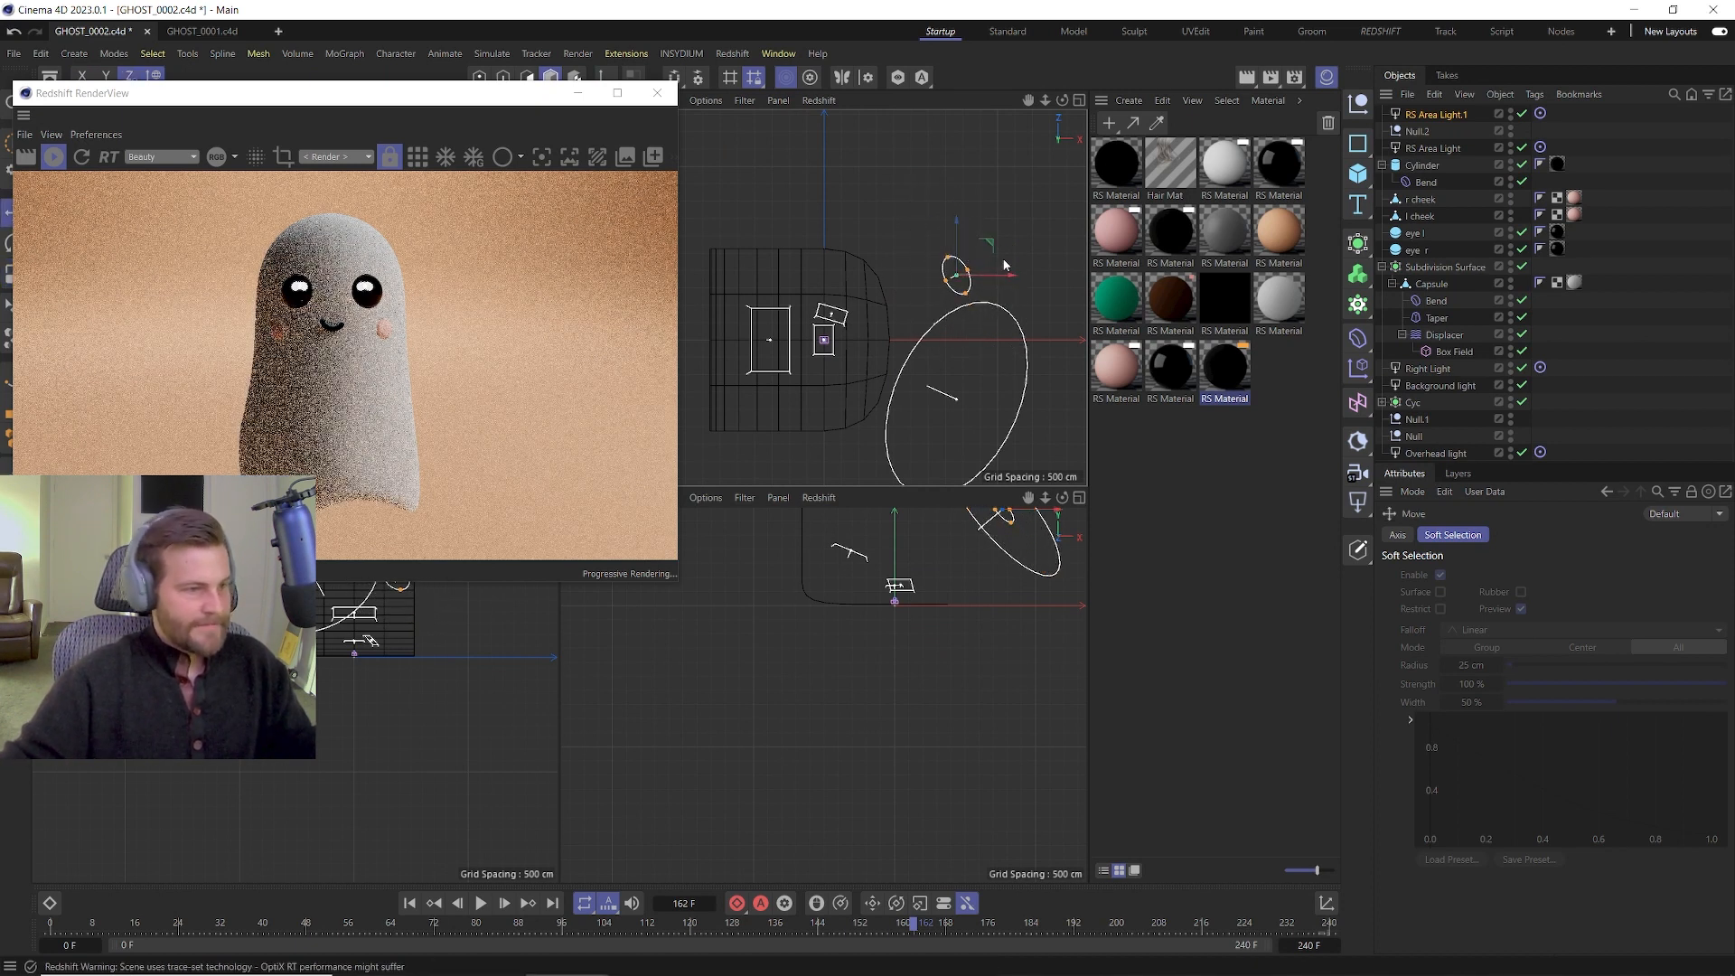
{"action": "left_click_drag", "start_coordinate": [989, 246], "coordinate": [911, 305]}
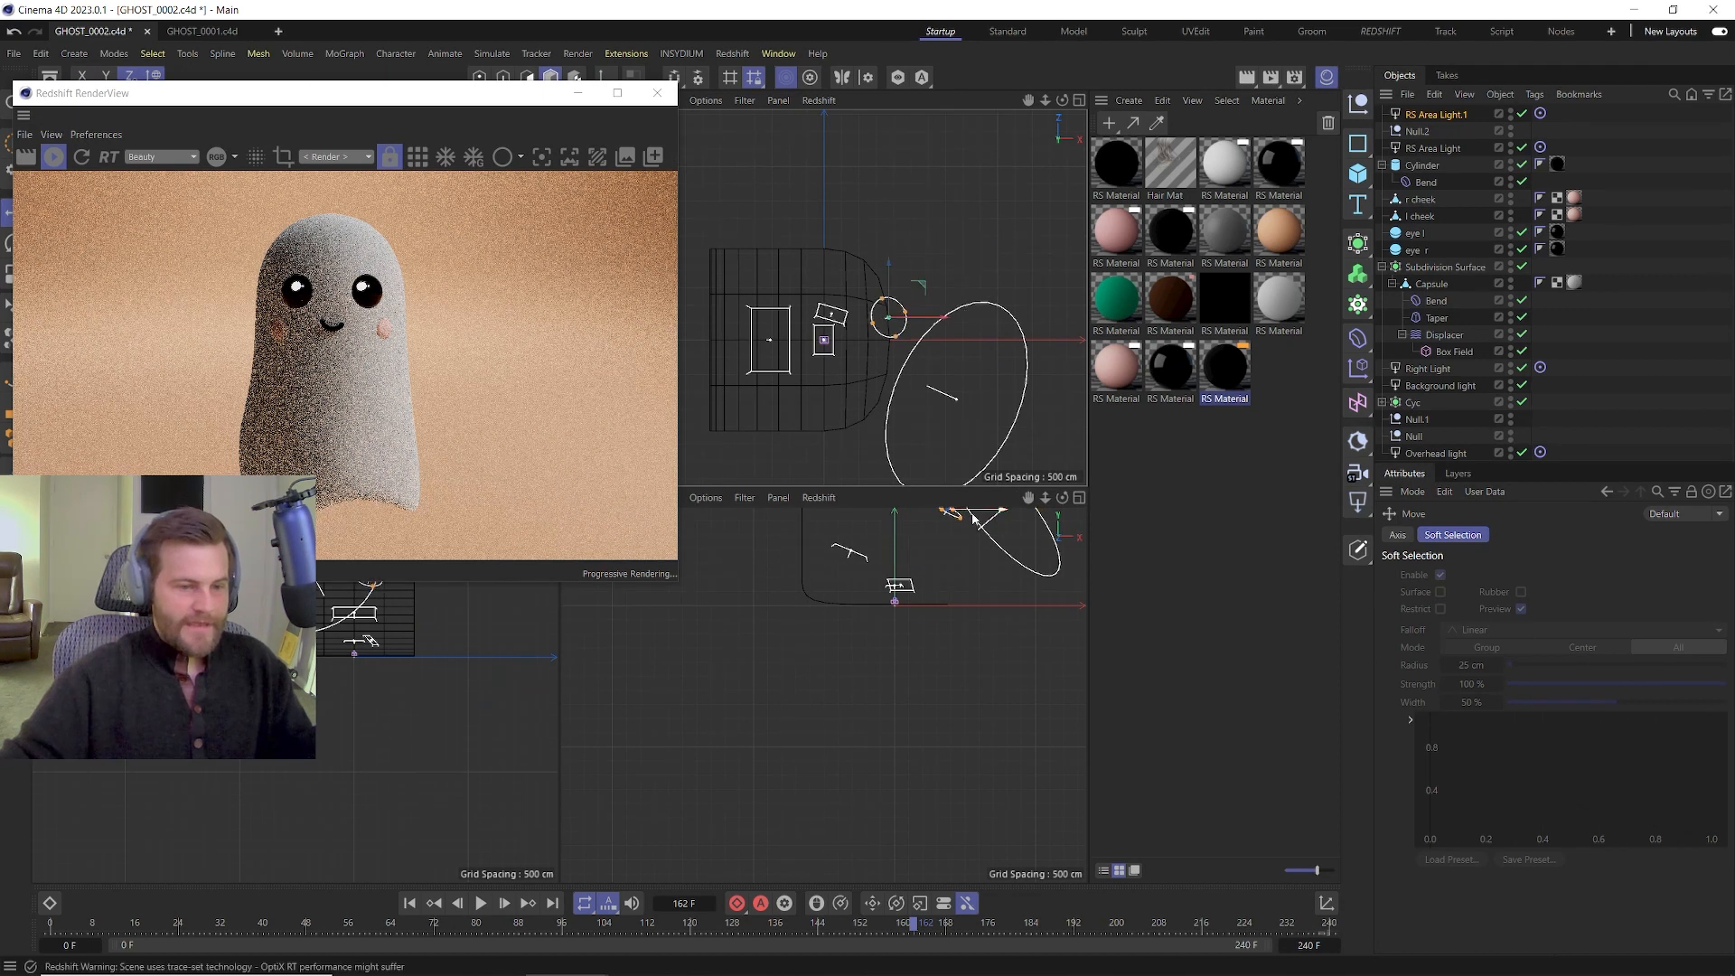
Lower the small disc light to near floor level and position it at the ghost's front-right, opposite the large disc.
{"action": "middle_click_drag", "start_coordinate": [975, 539], "coordinate": [936, 633], "text": "alt"}
{"action": "scroll", "coordinate": [930, 619], "scroll_direction": "down", "scroll_amount": 2}
{"action": "left_click_drag", "start_coordinate": [914, 580], "coordinate": [915, 632]}
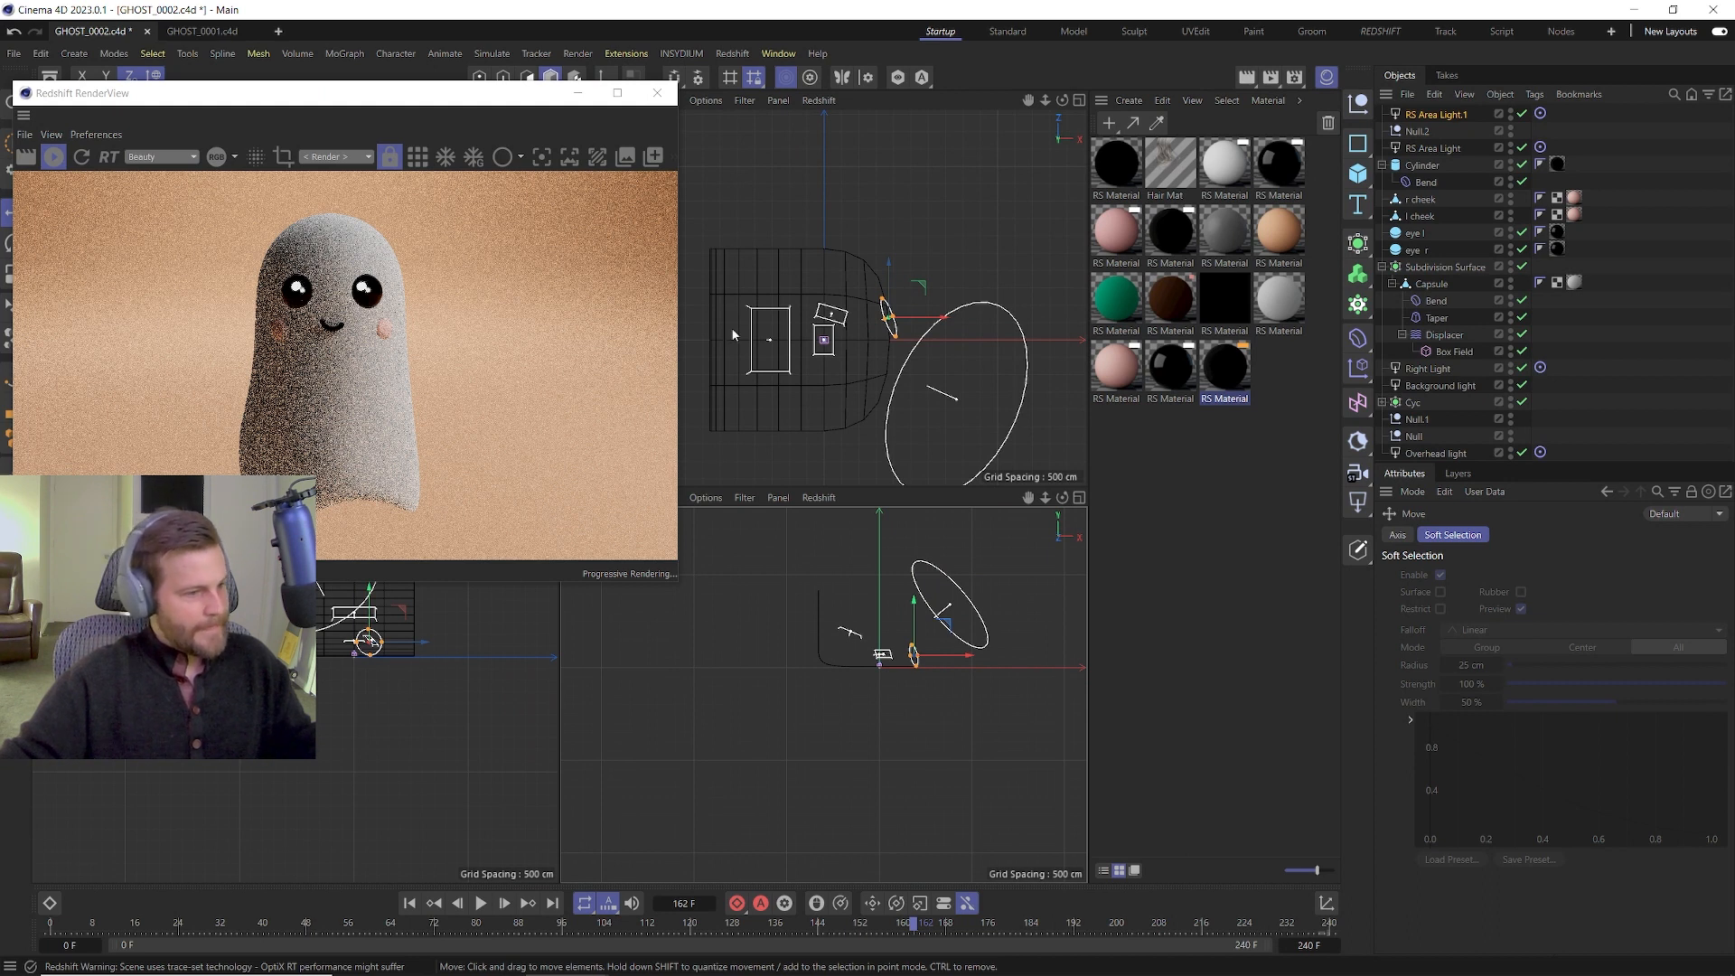
{"action": "left_click_drag", "start_coordinate": [920, 253], "coordinate": [881, 250]}
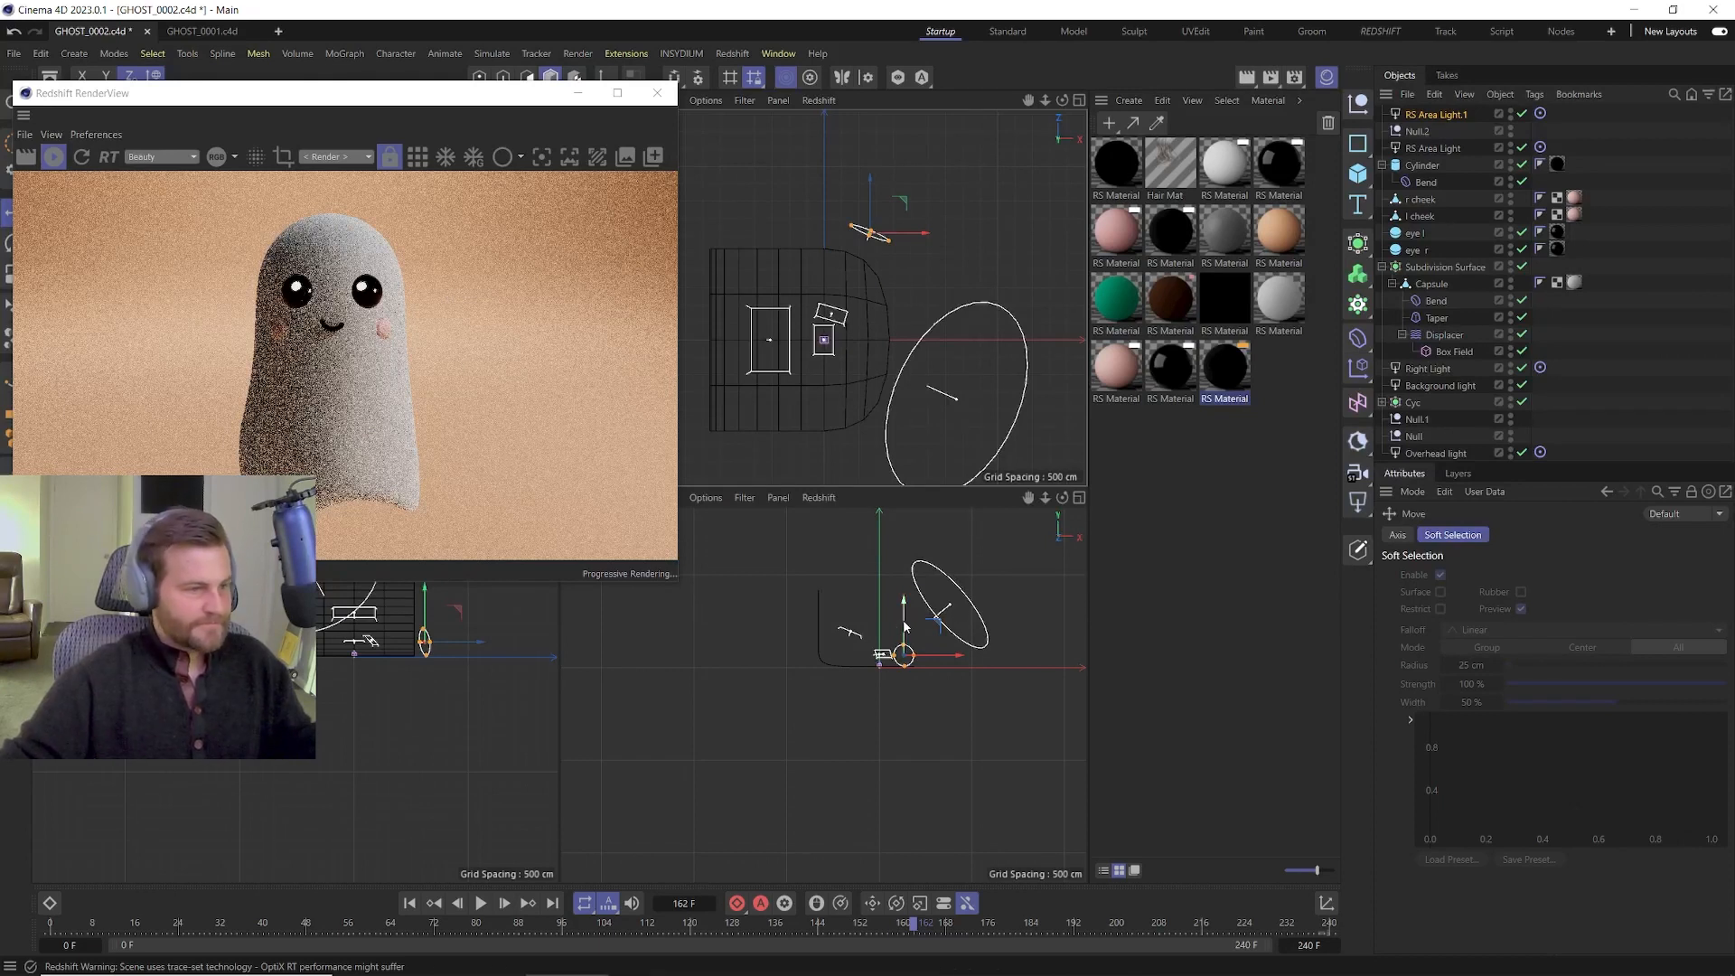
{"action": "left_click_drag", "start_coordinate": [902, 618], "coordinate": [903, 633]}
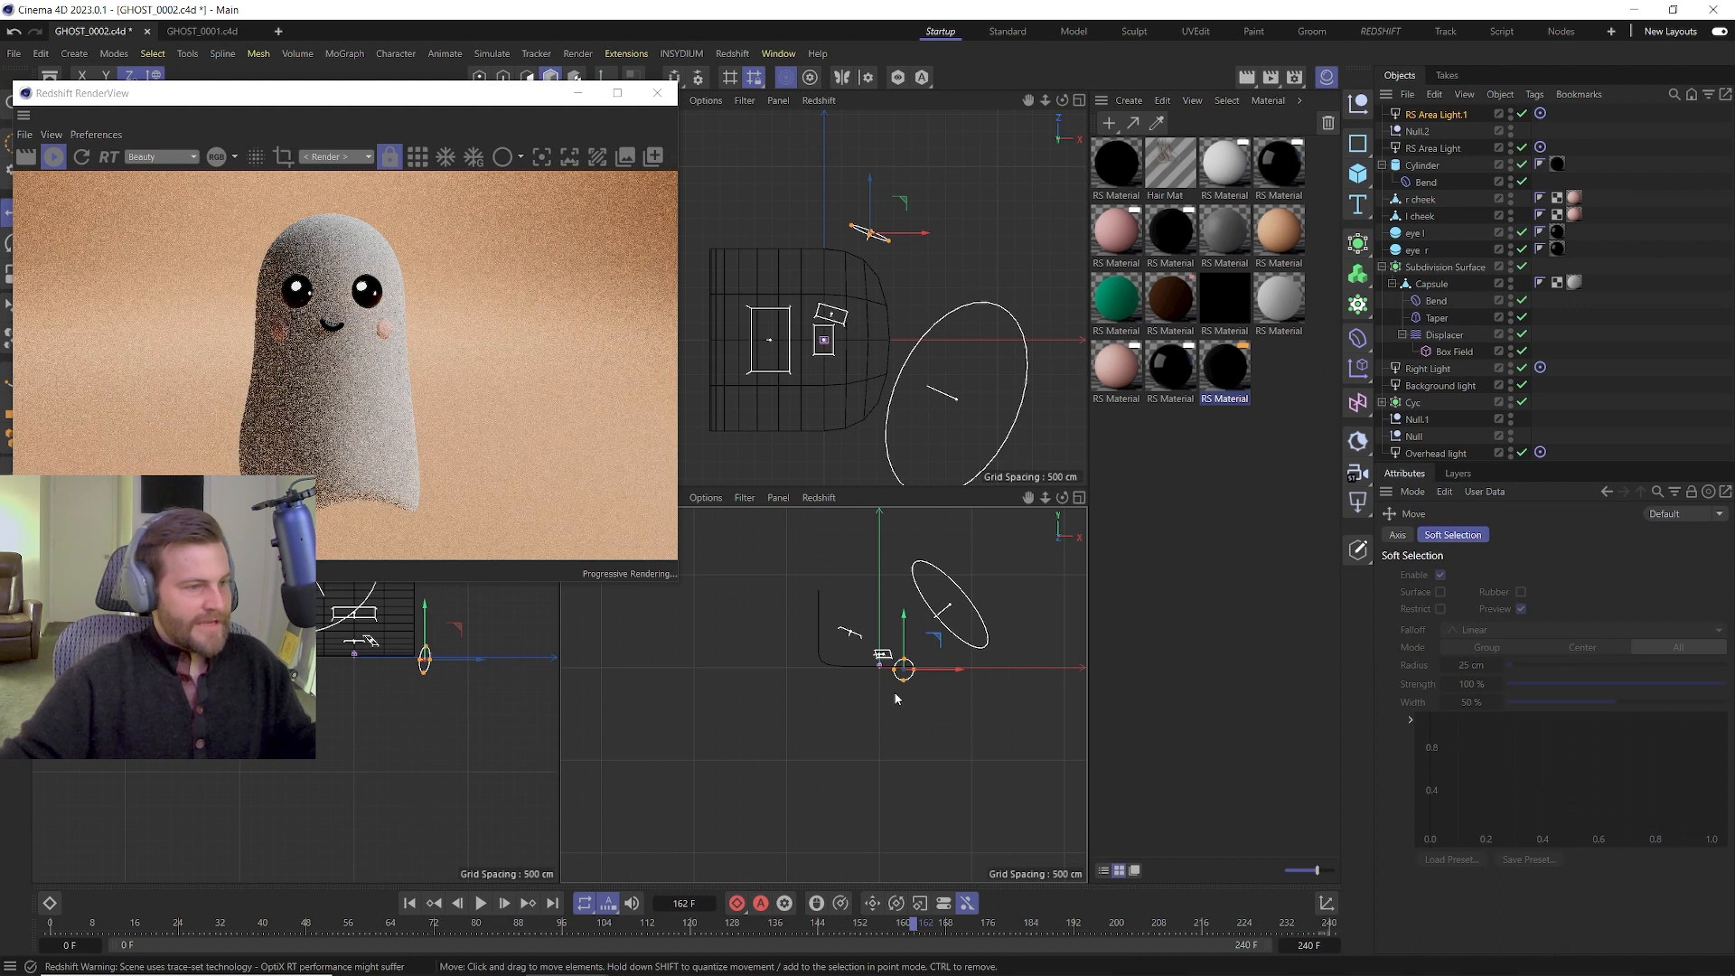
{"action": "left_click_drag", "start_coordinate": [908, 690], "coordinate": [920, 690]}
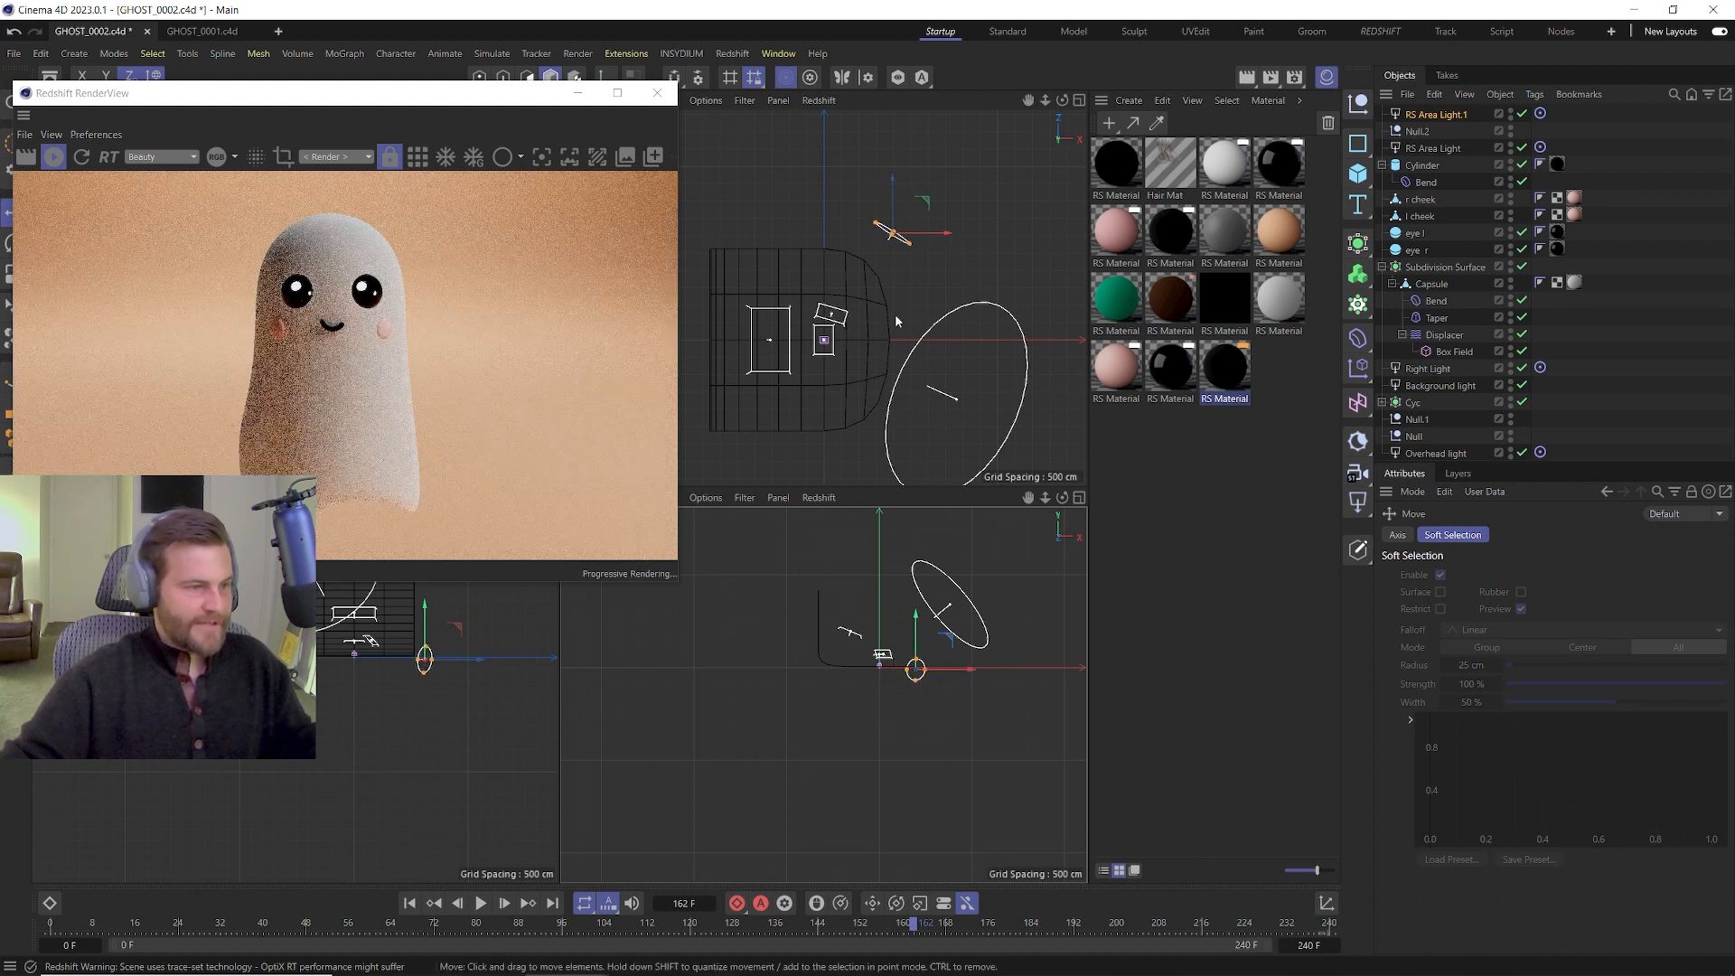
{"action": "scroll", "coordinate": [881, 306], "scroll_direction": "up", "scroll_amount": 2}
{"action": "left_click_drag", "start_coordinate": [919, 168], "coordinate": [923, 219]}
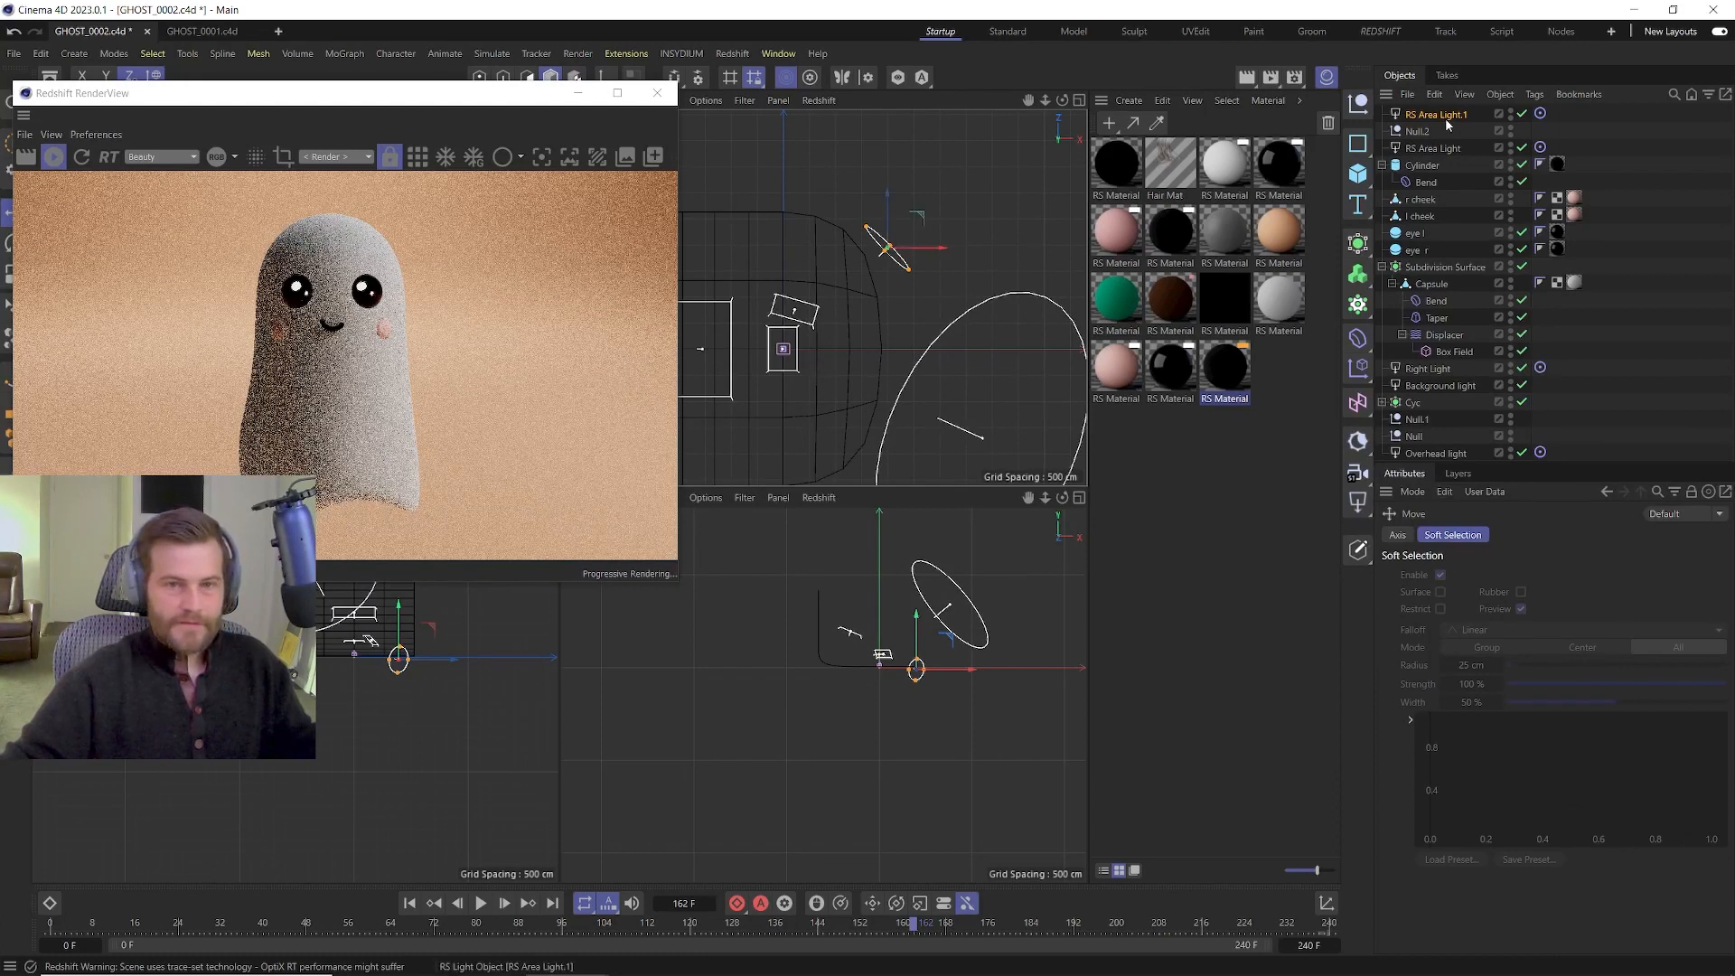
Use Null.2 as the target object in the small disc light's Target tag, and nudge the light slightly.
{"action": "left_click", "coordinate": [1540, 114]}
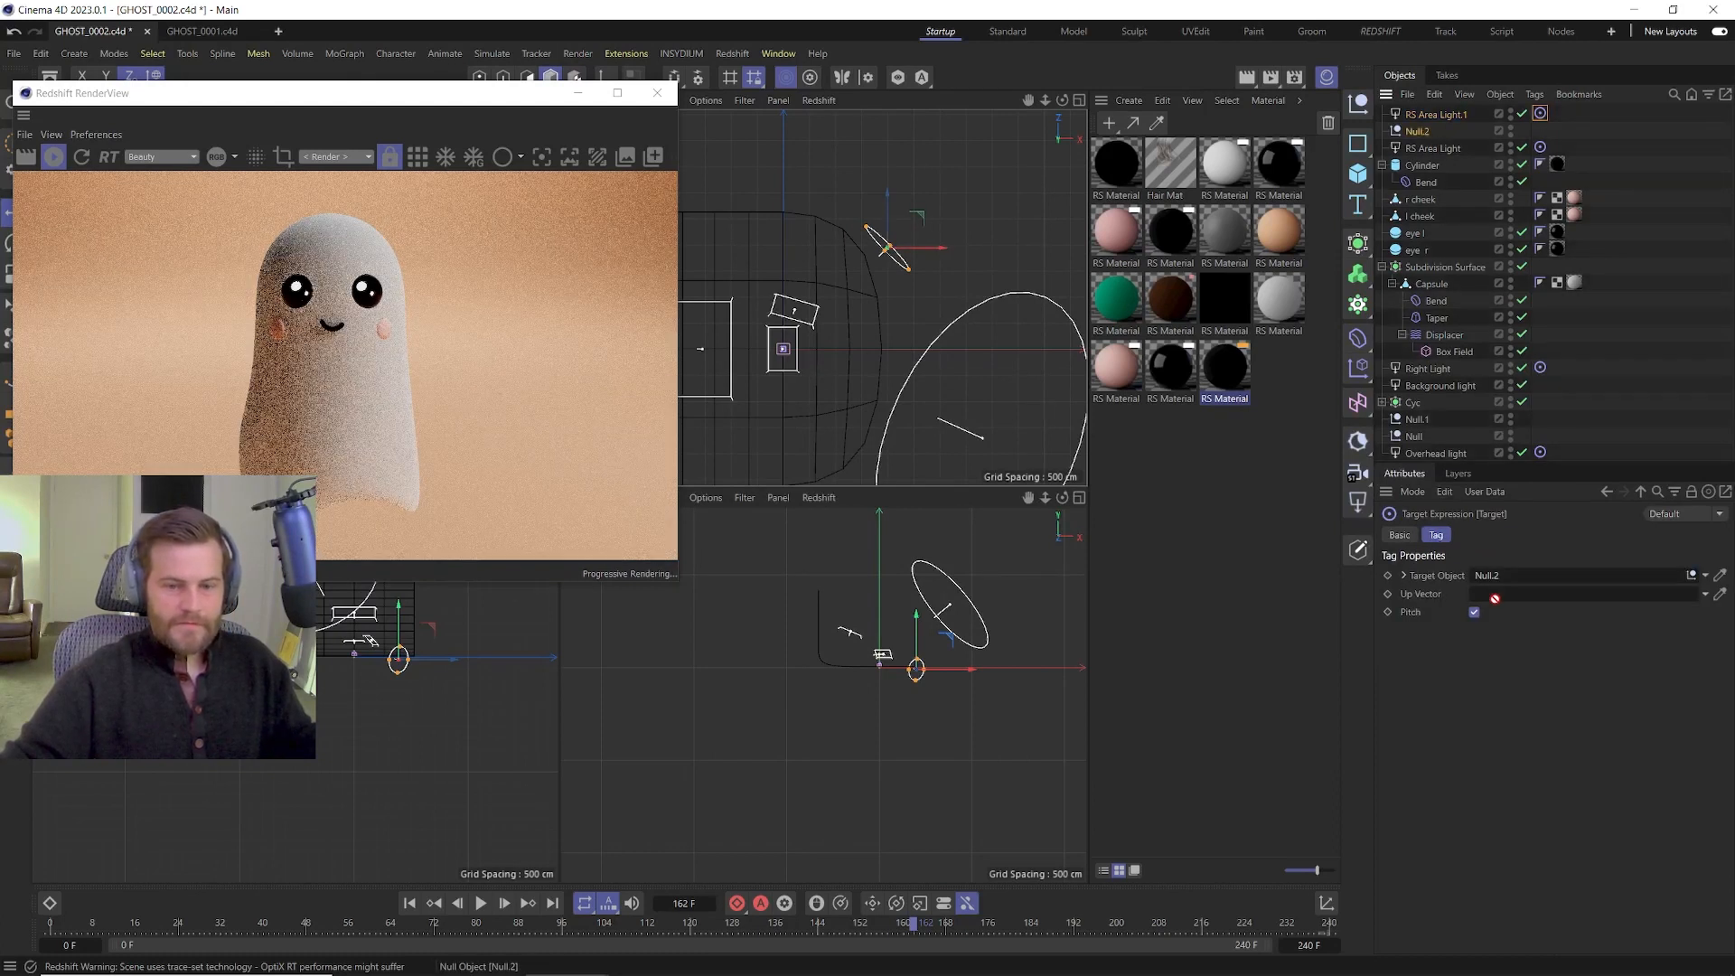
{"action": "left_click", "coordinate": [1406, 115]}
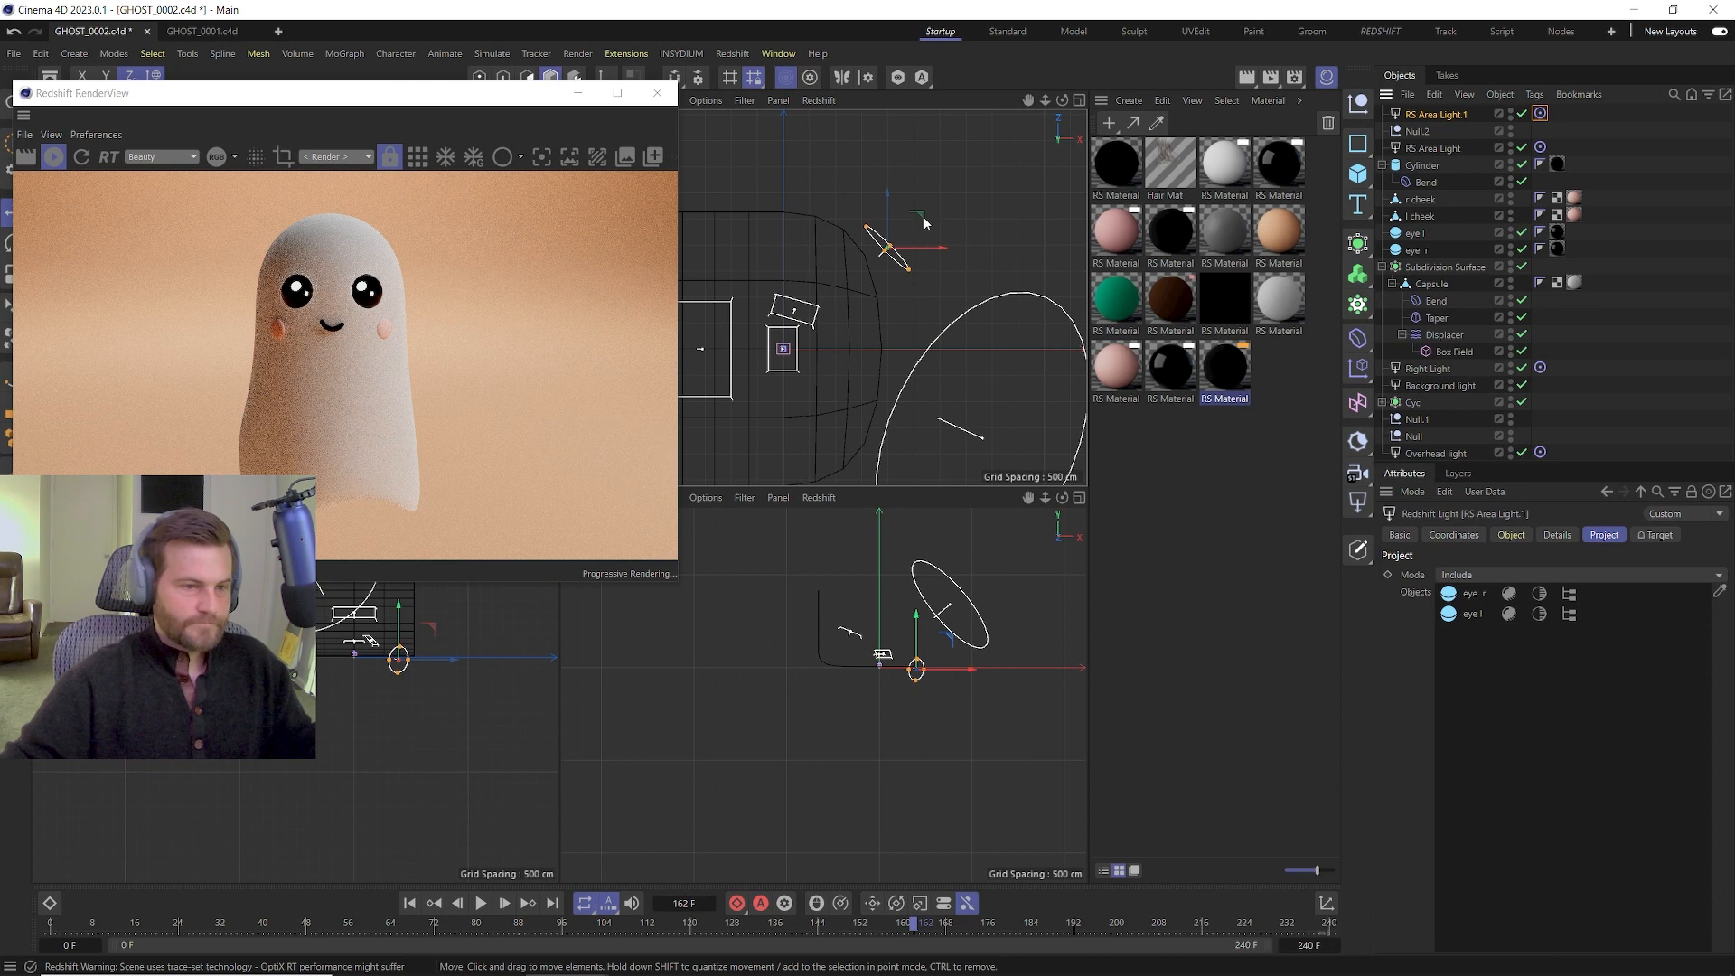
{"action": "left_click_drag", "start_coordinate": [920, 217], "coordinate": [924, 224]}
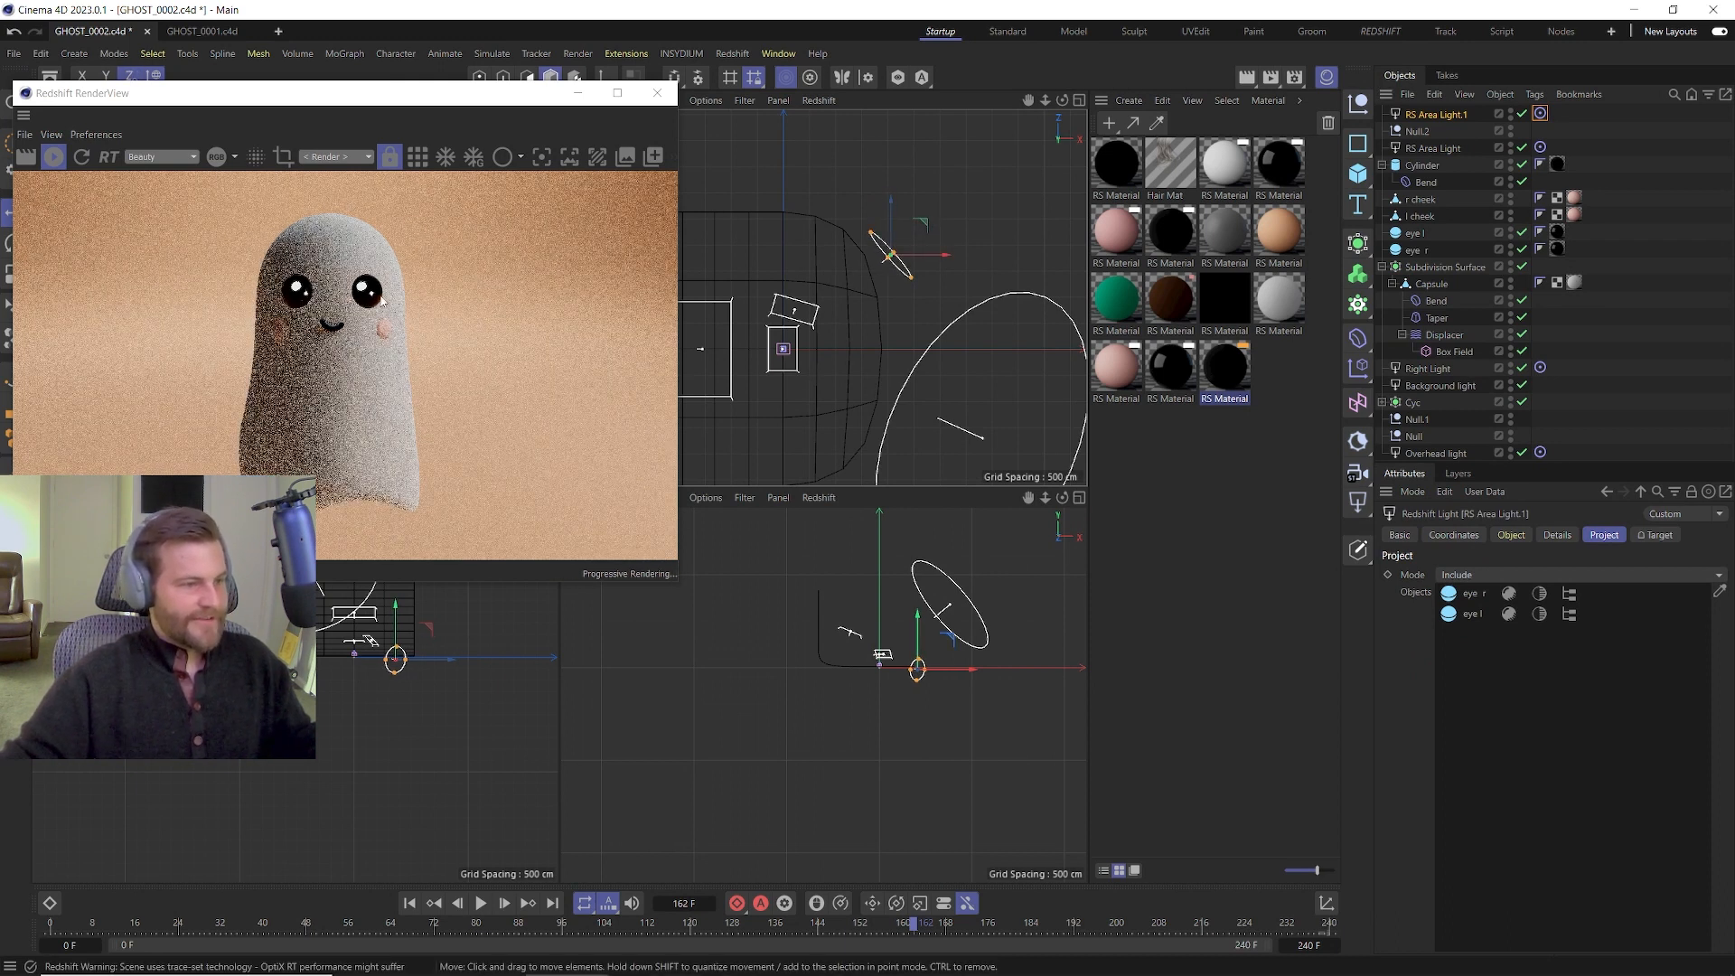
Scale the small disc light down slightly, lower it below the ghost, and shift it farther to the side.
{"action": "key", "text": "t"}
{"action": "key", "text": "e"}
{"action": "left_click_drag", "start_coordinate": [987, 666], "coordinate": [917, 649]}
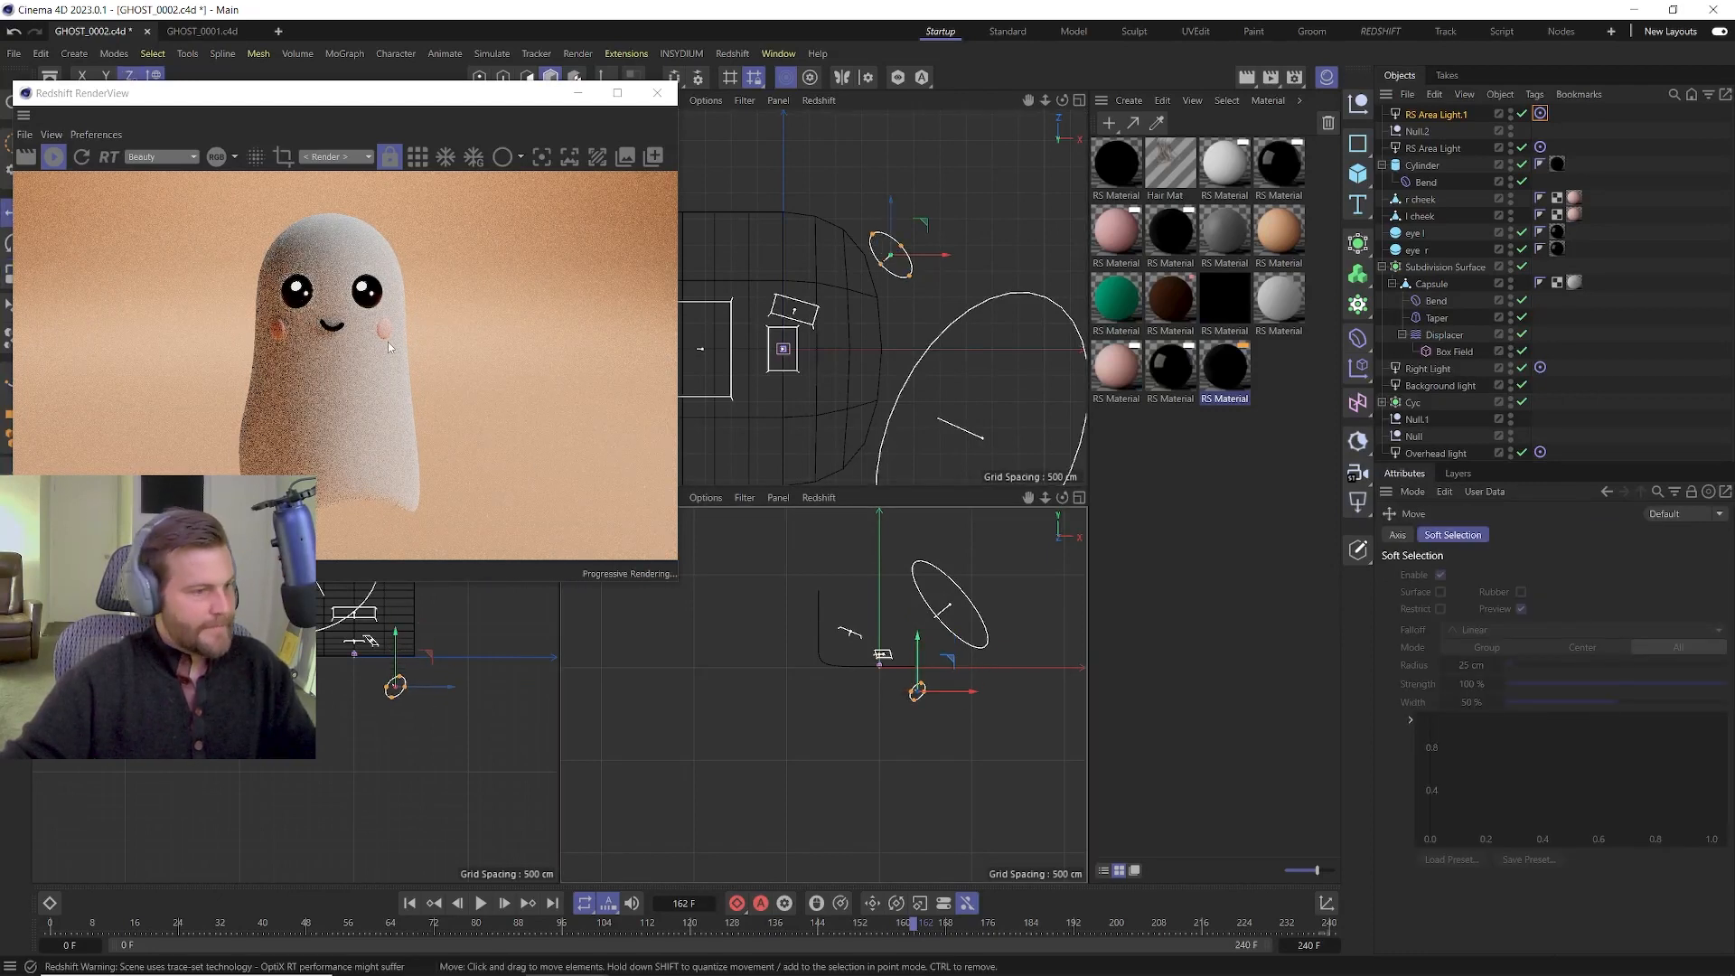
{"action": "left_click_drag", "start_coordinate": [859, 306], "coordinate": [859, 291]}
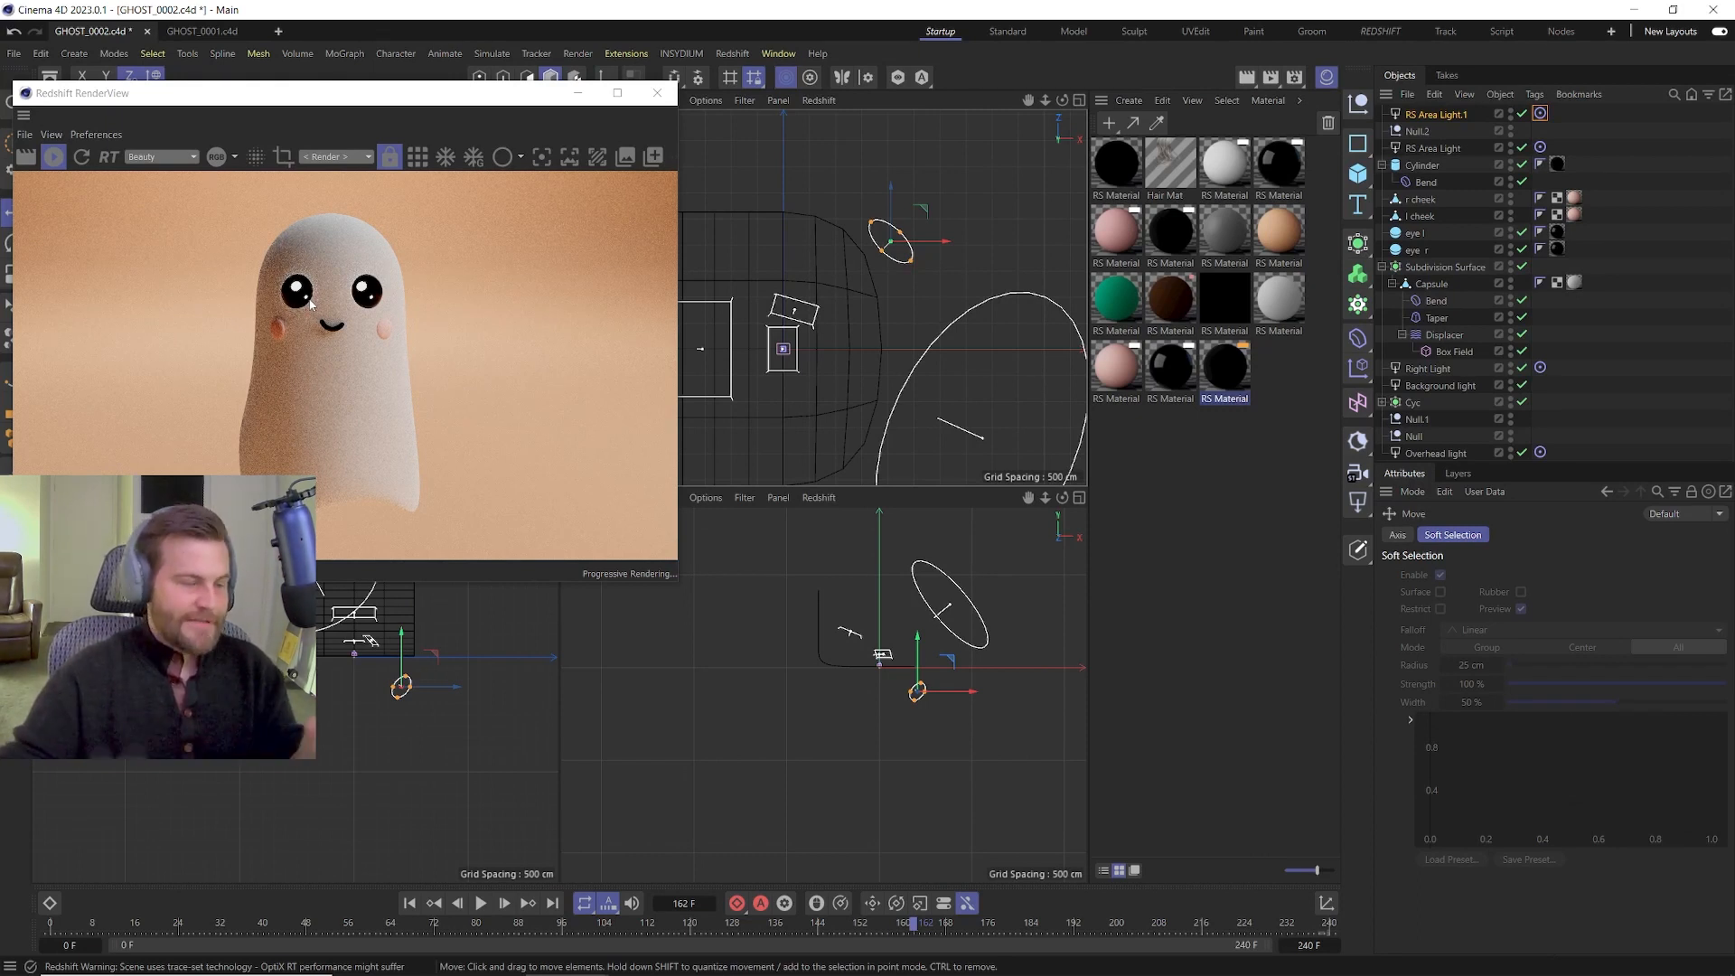
{"action": "scroll", "coordinate": [344, 340], "scroll_direction": "down", "scroll_amount": 2}
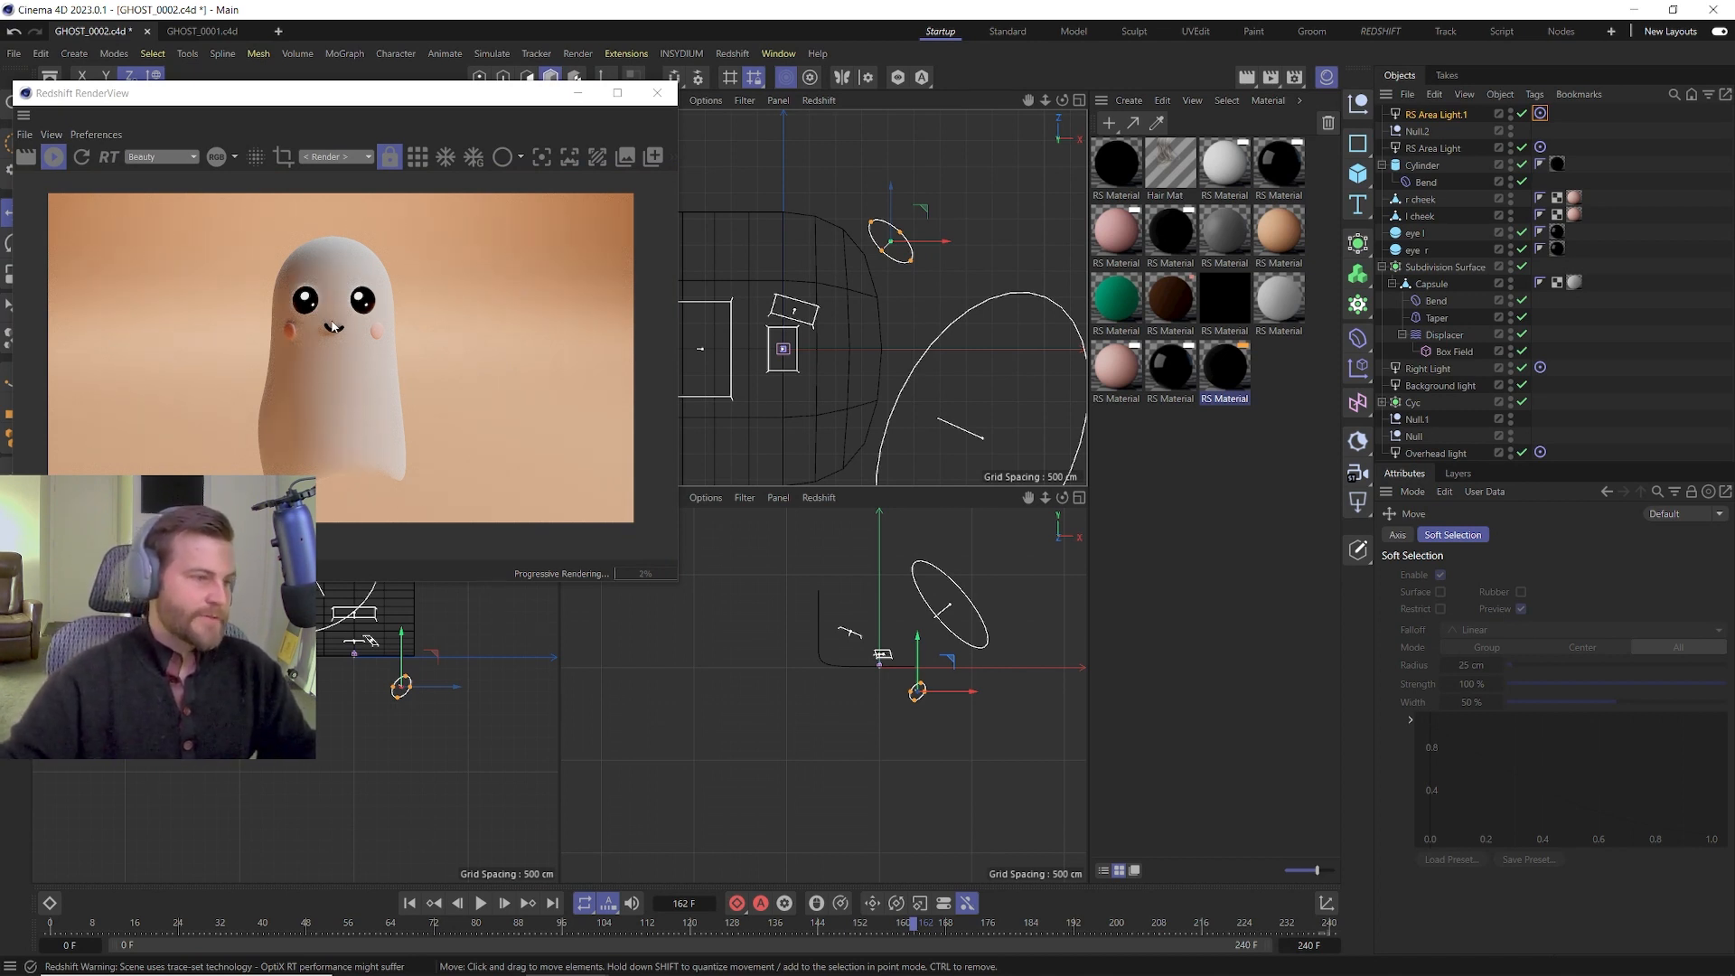
Set the intensity of both disc lights to 50 and collapse the Cylinder's hierarchy in the object list.
{"action": "left_click", "coordinate": [1432, 149], "text": "ctrl"}
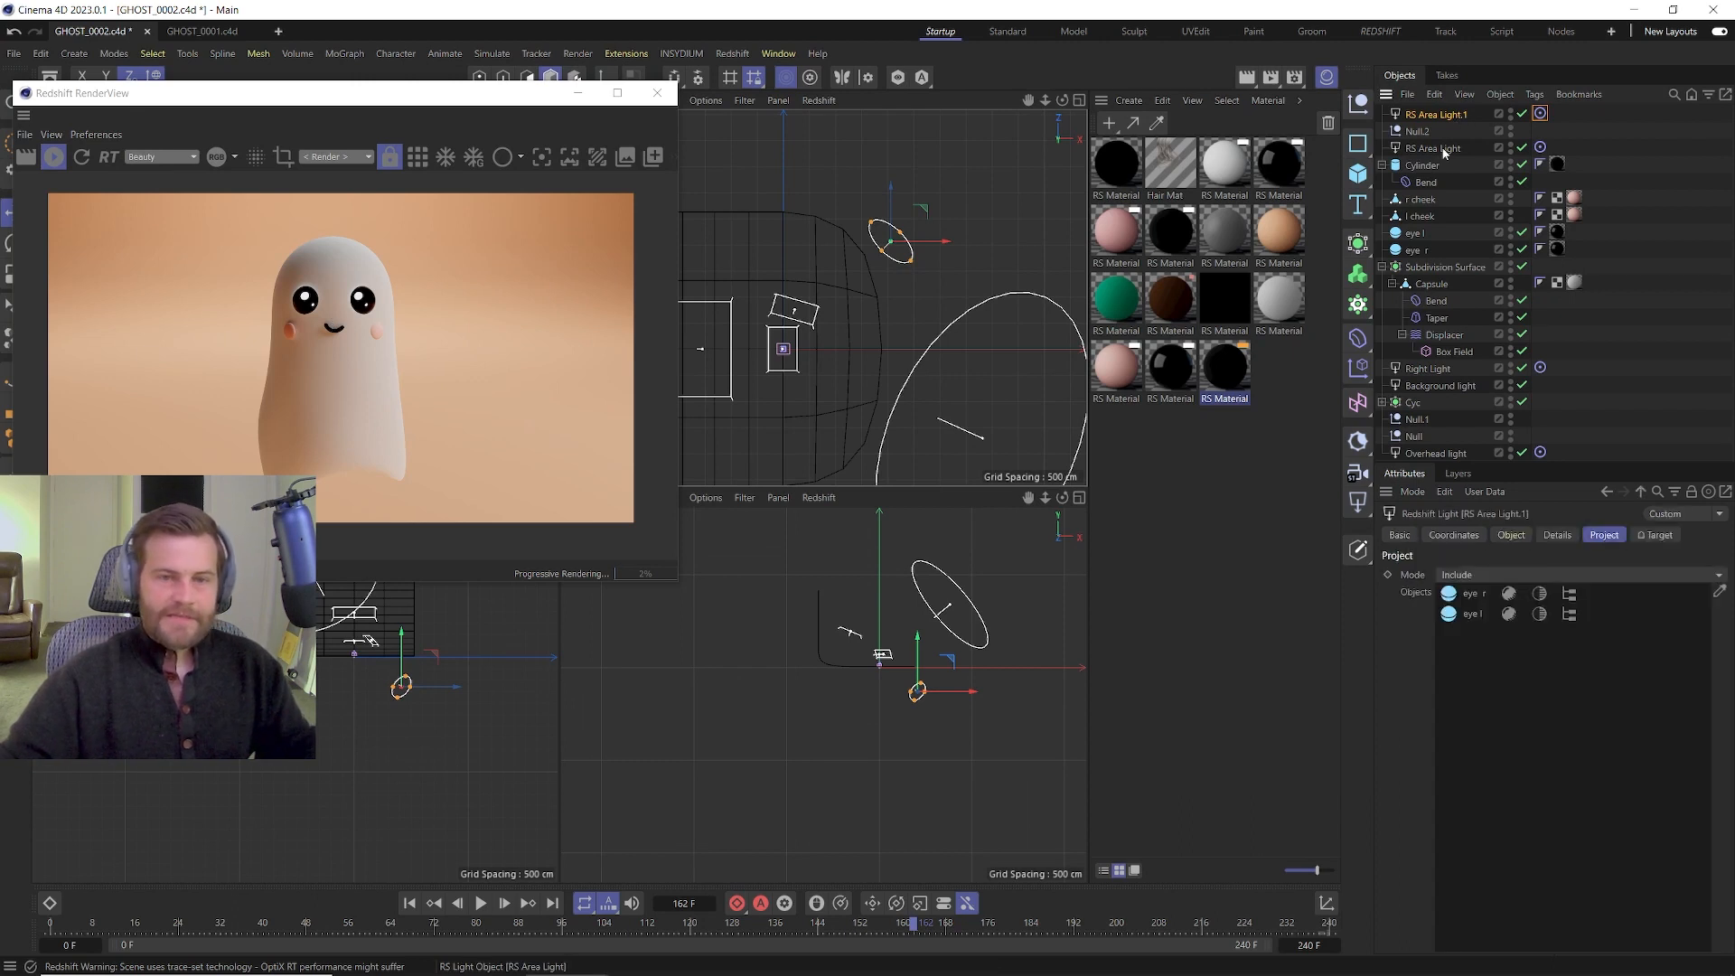
{"action": "left_click", "coordinate": [1511, 535]}
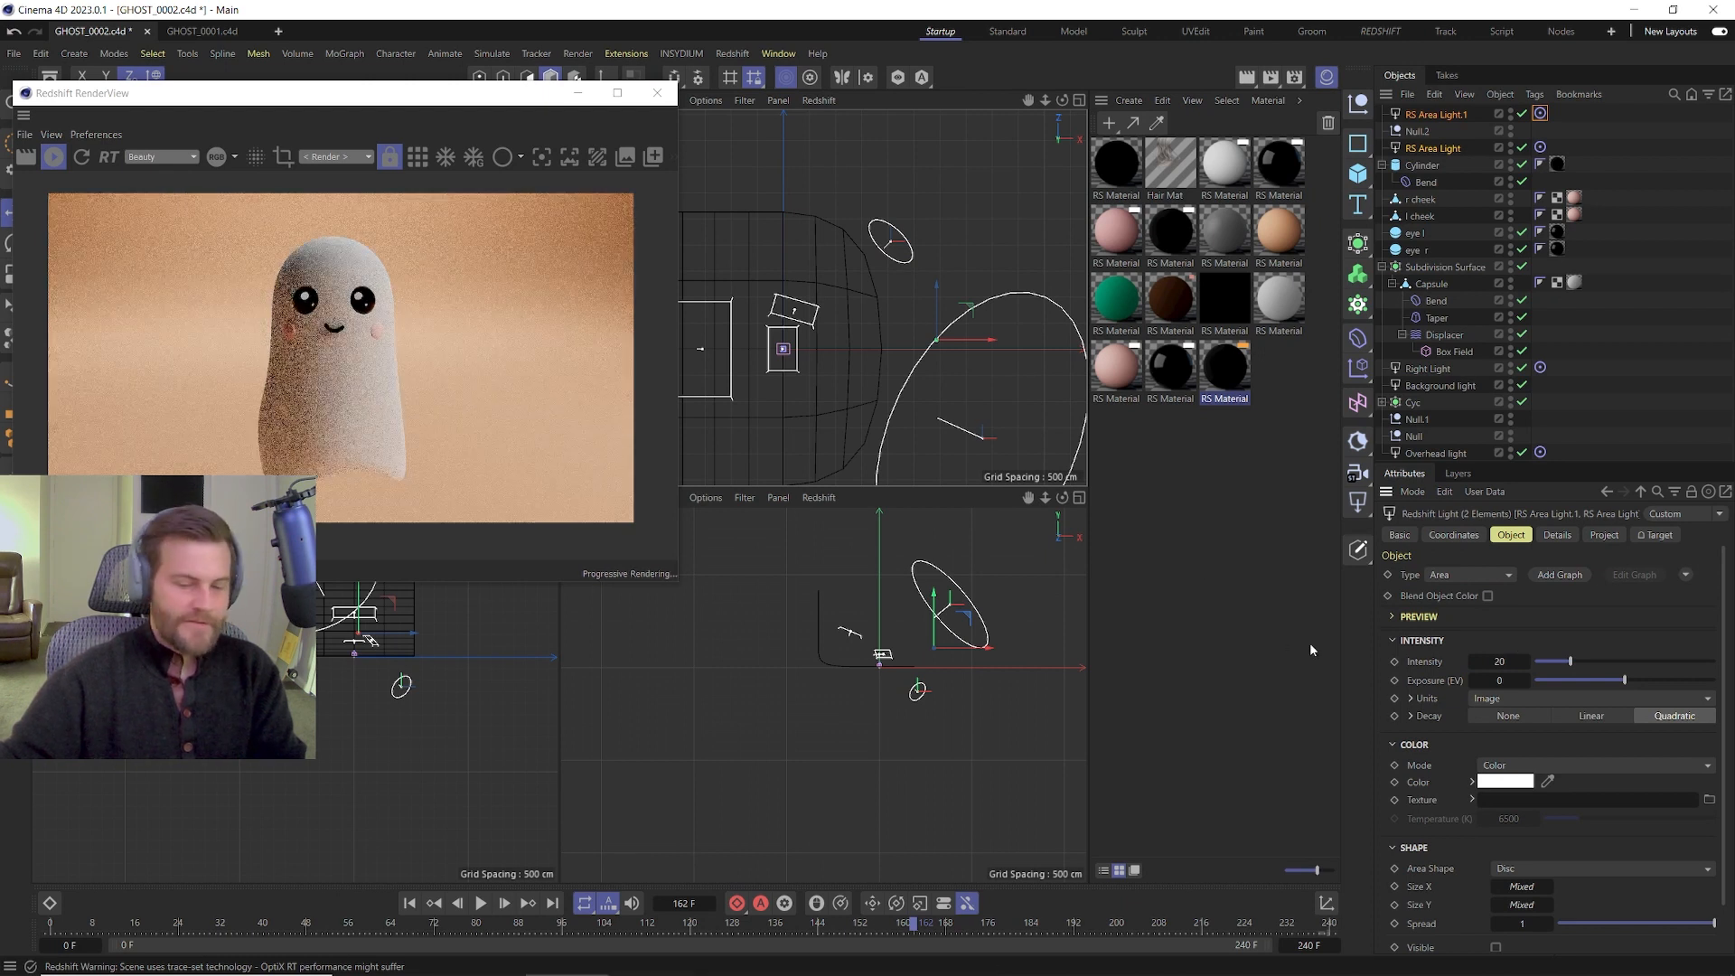
{"action": "type", "text": "50"}
{"action": "key", "text": "Return"}
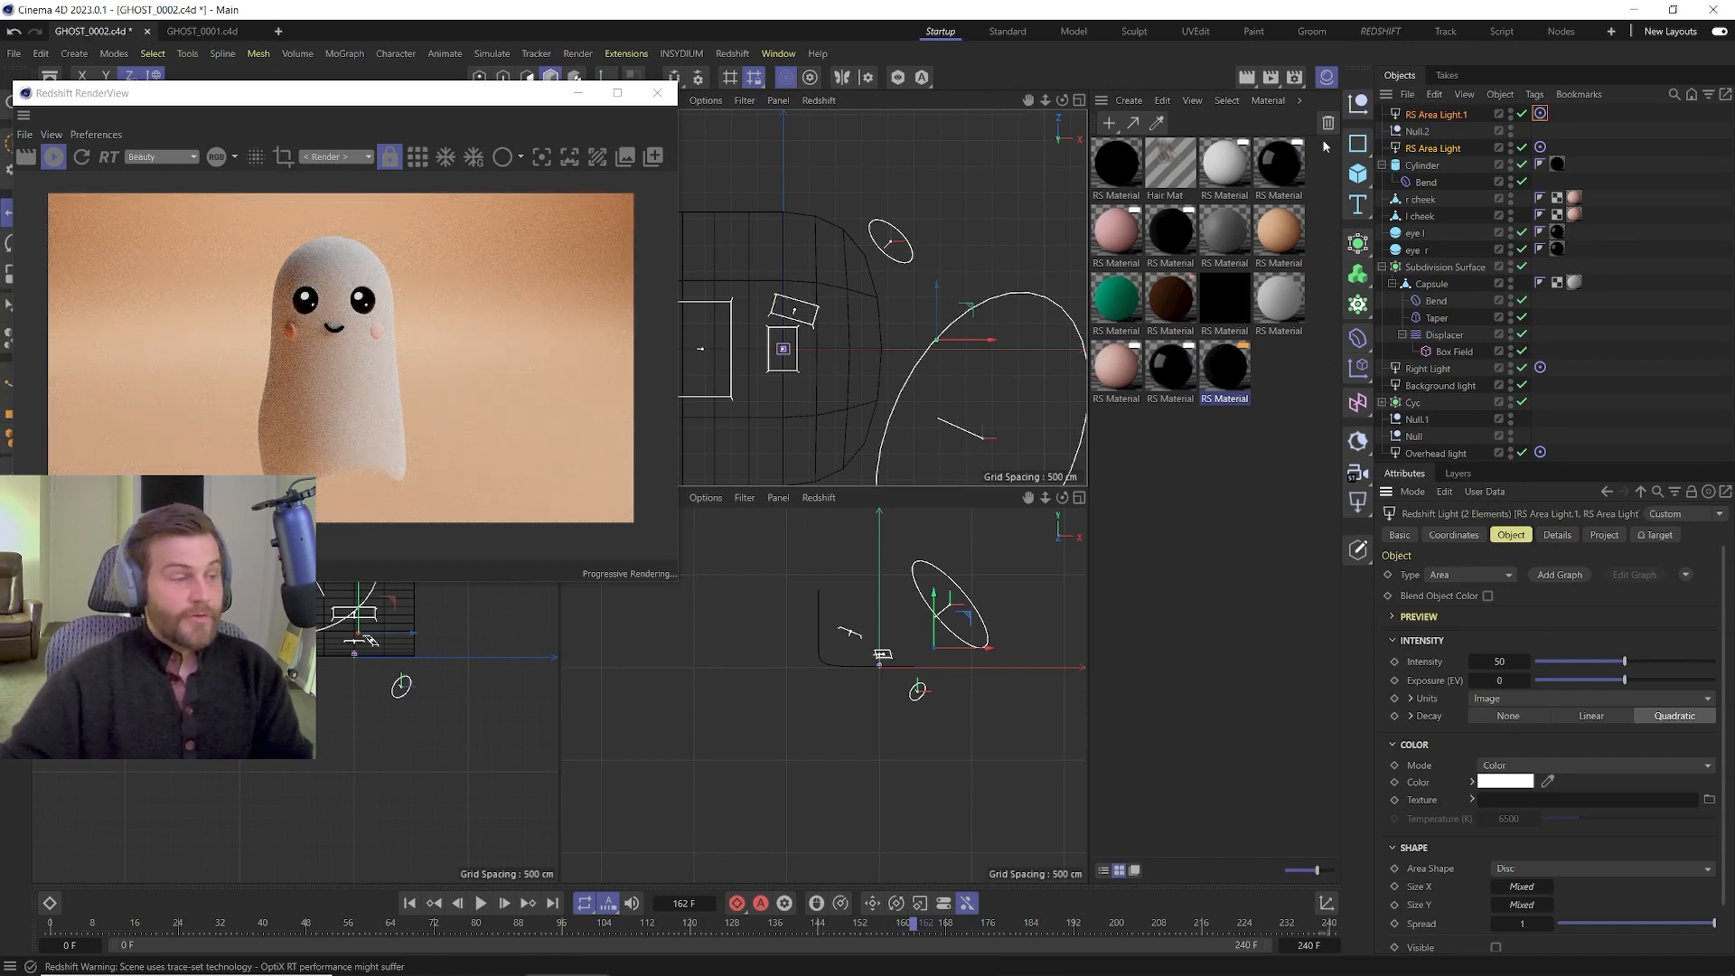
{"action": "left_click", "coordinate": [1381, 166]}
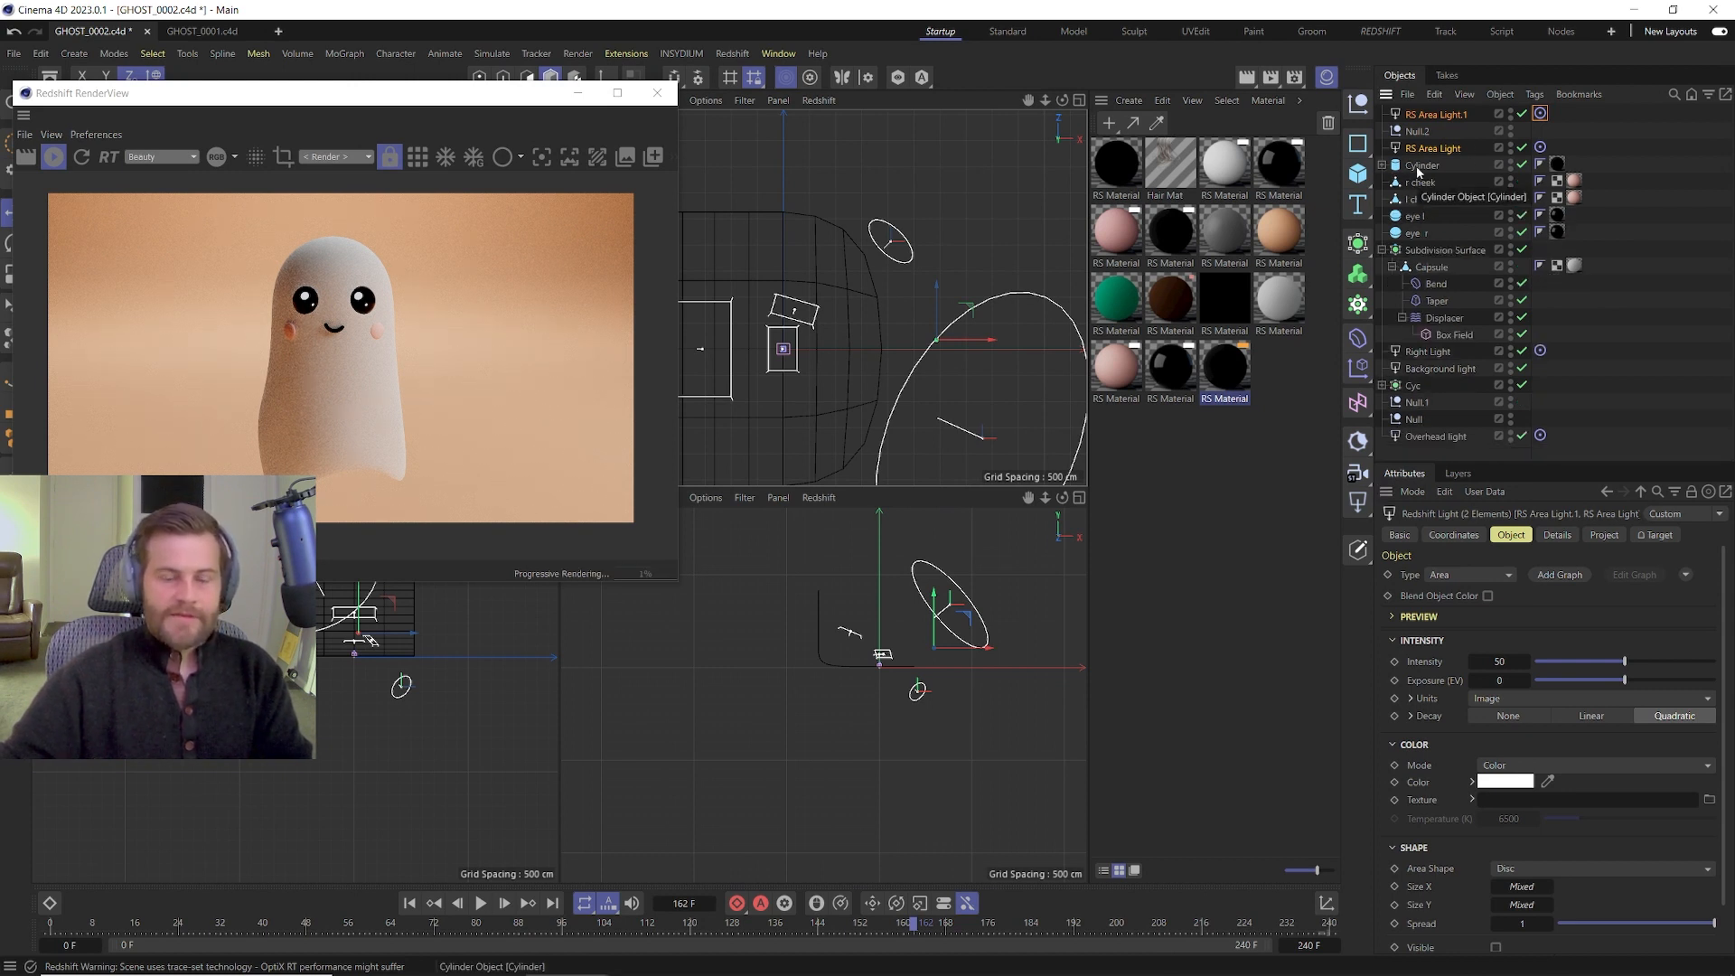
Group the Cylinder, cheeks, eyes and Subdivision Surface under one null and rename it Ghost.
{"action": "left_click", "coordinate": [1417, 167]}
{"action": "left_click", "coordinate": [1382, 251]}
{"action": "left_click", "coordinate": [1433, 251]}
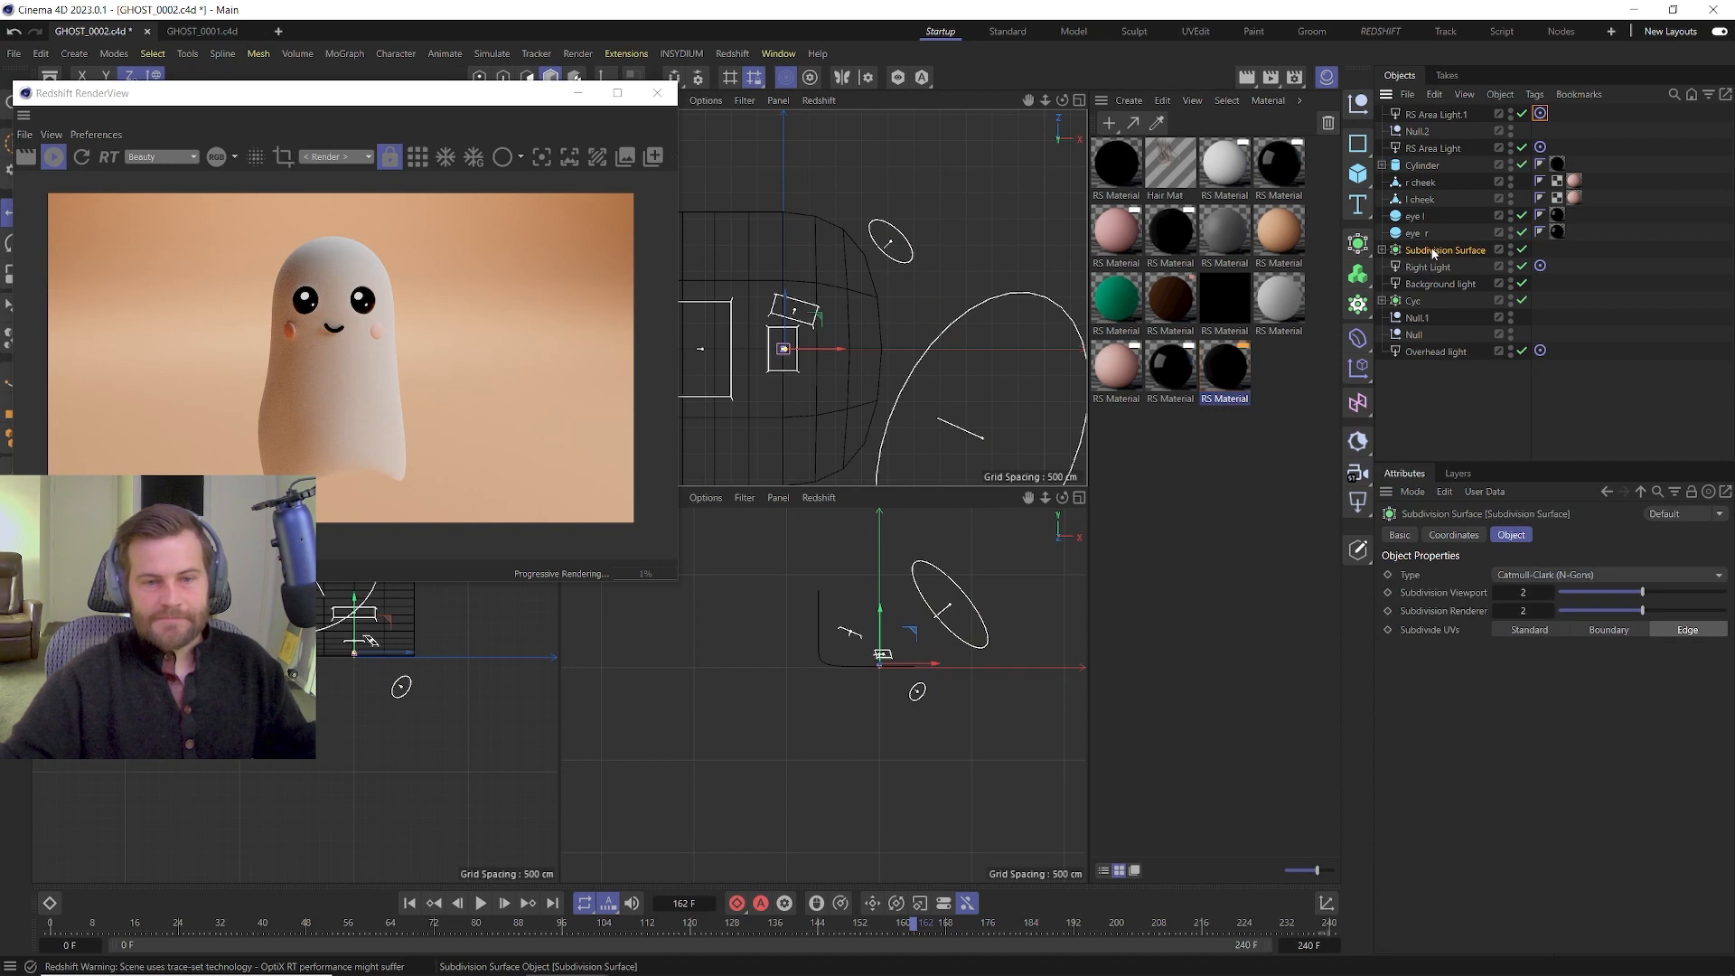
{"action": "right_click", "coordinate": [1418, 169]}
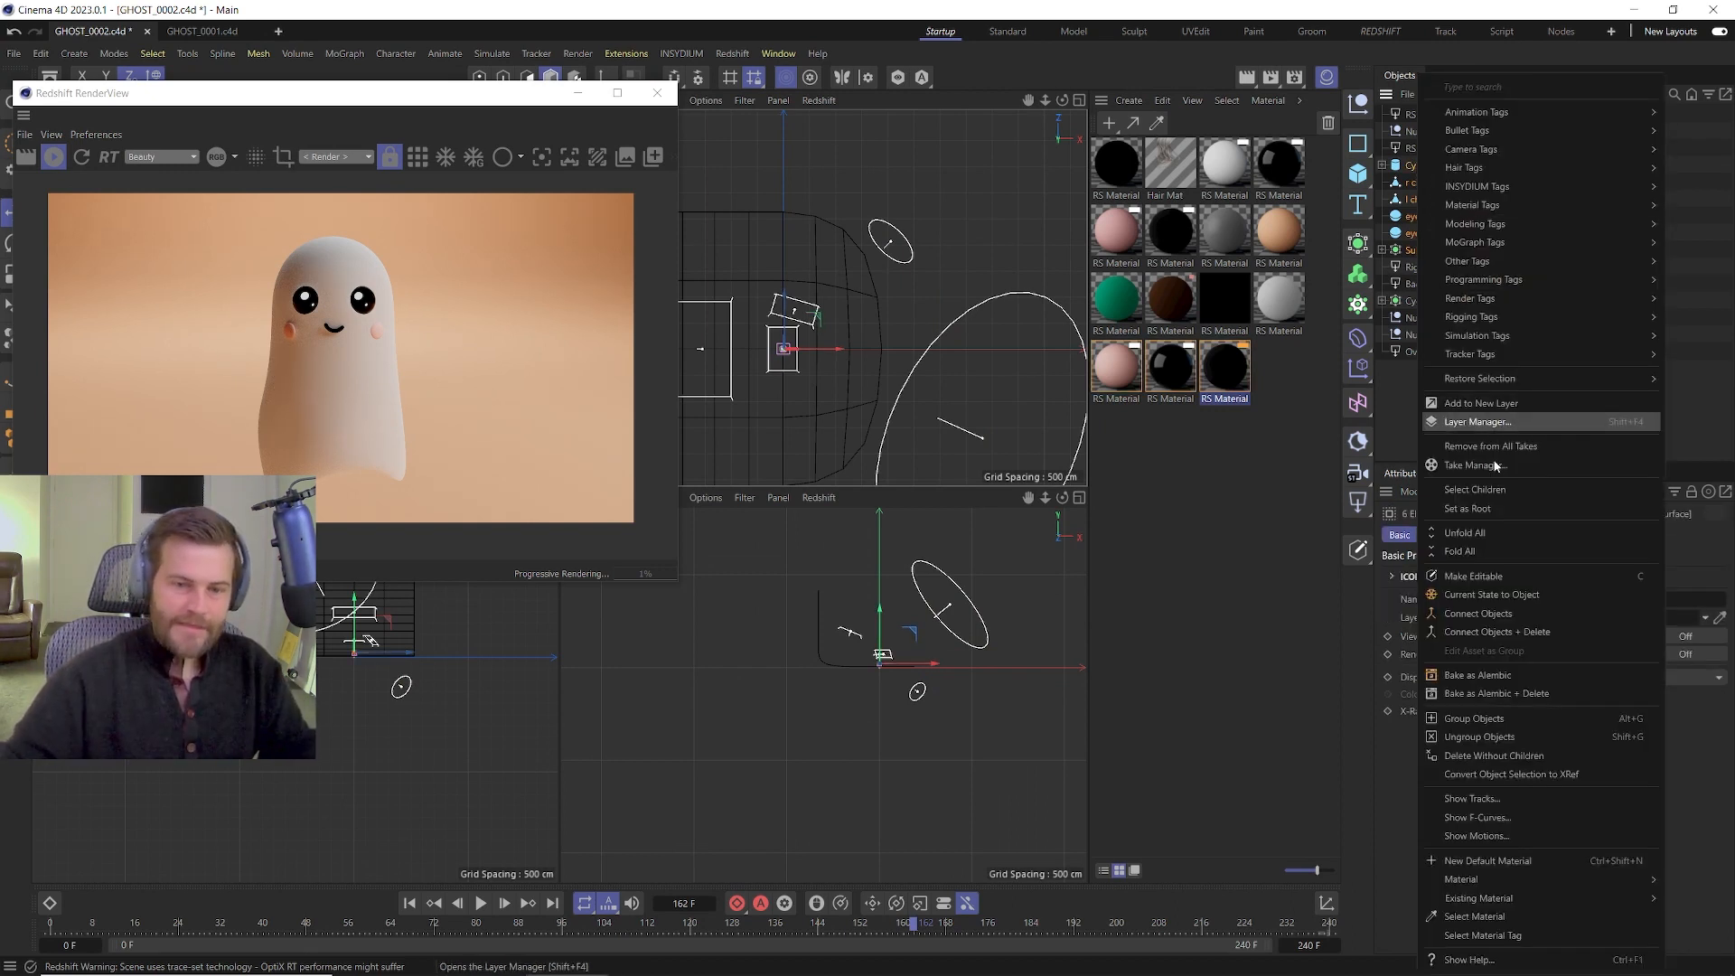
{"action": "left_click", "coordinate": [1460, 718]}
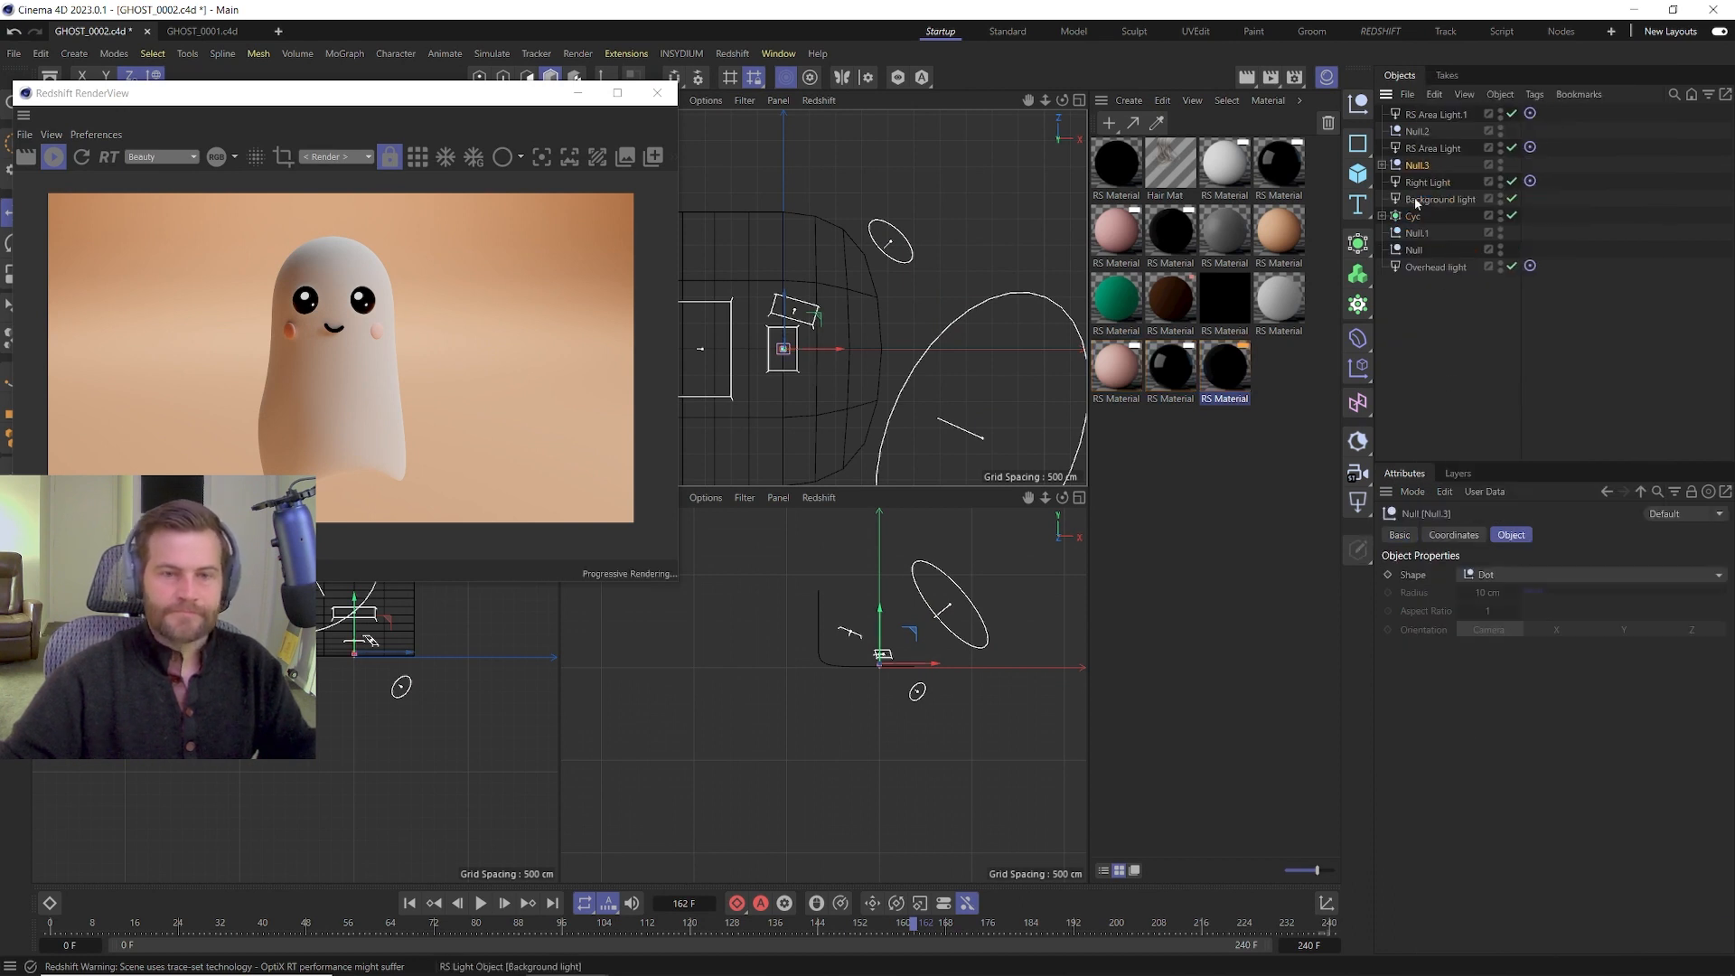
{"action": "double_click", "coordinate": [1417, 165]}
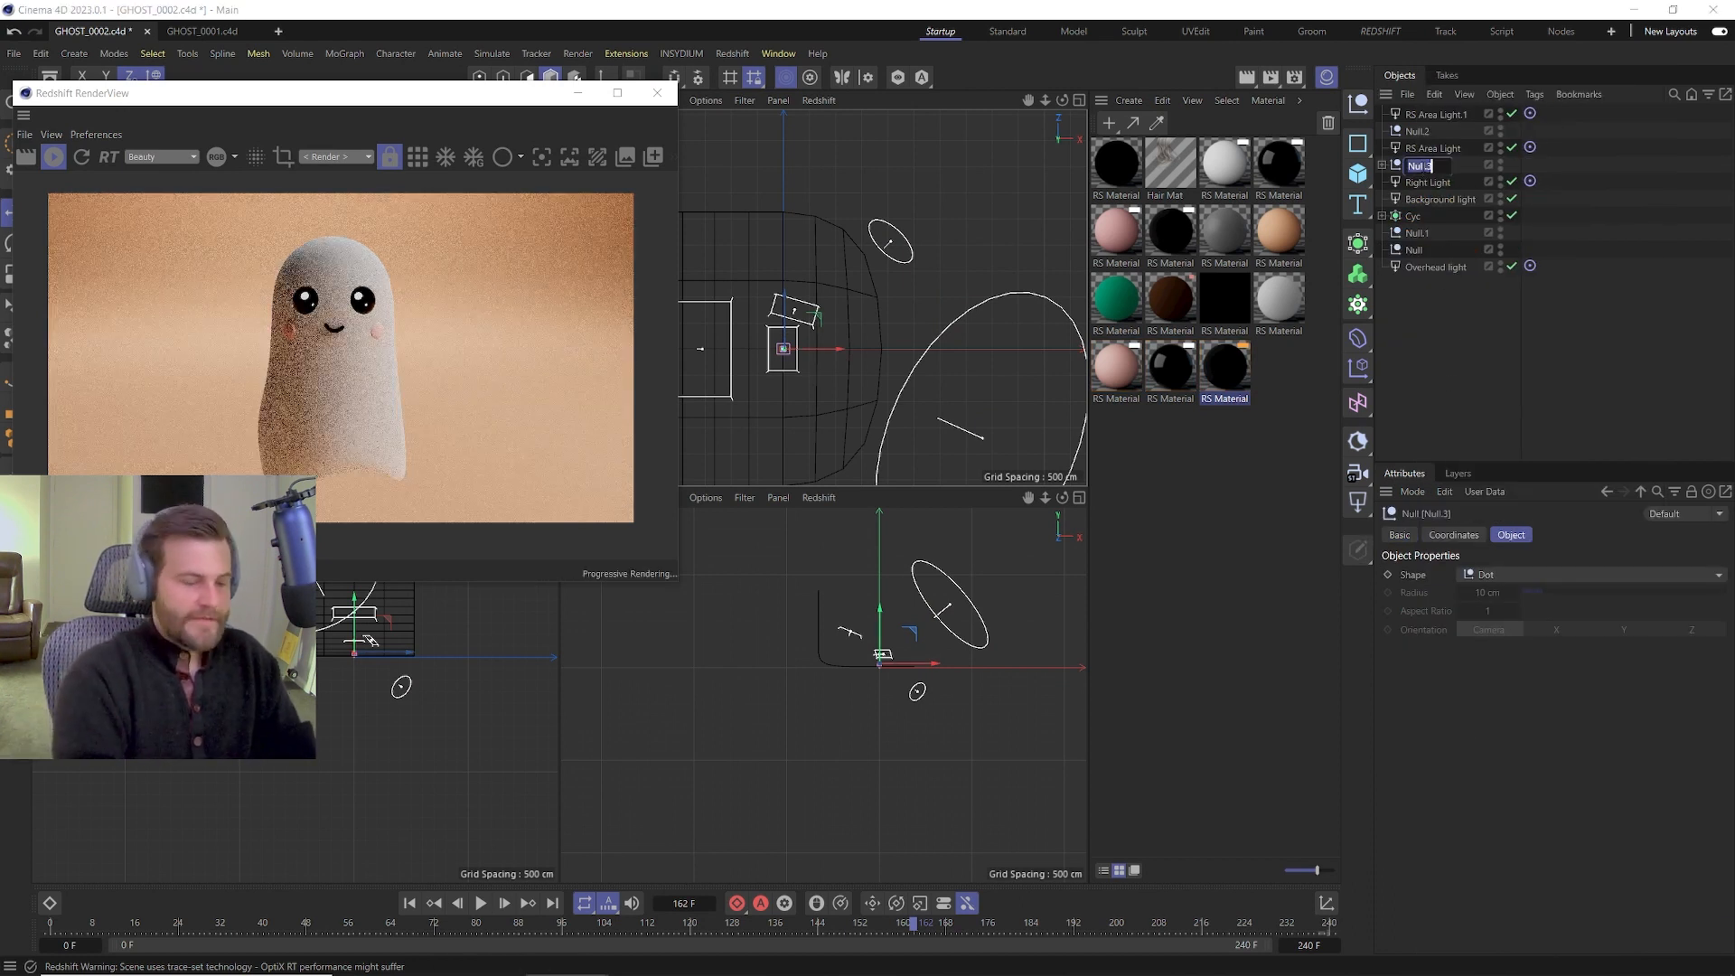
{"action": "type", "text": "Ghost"}
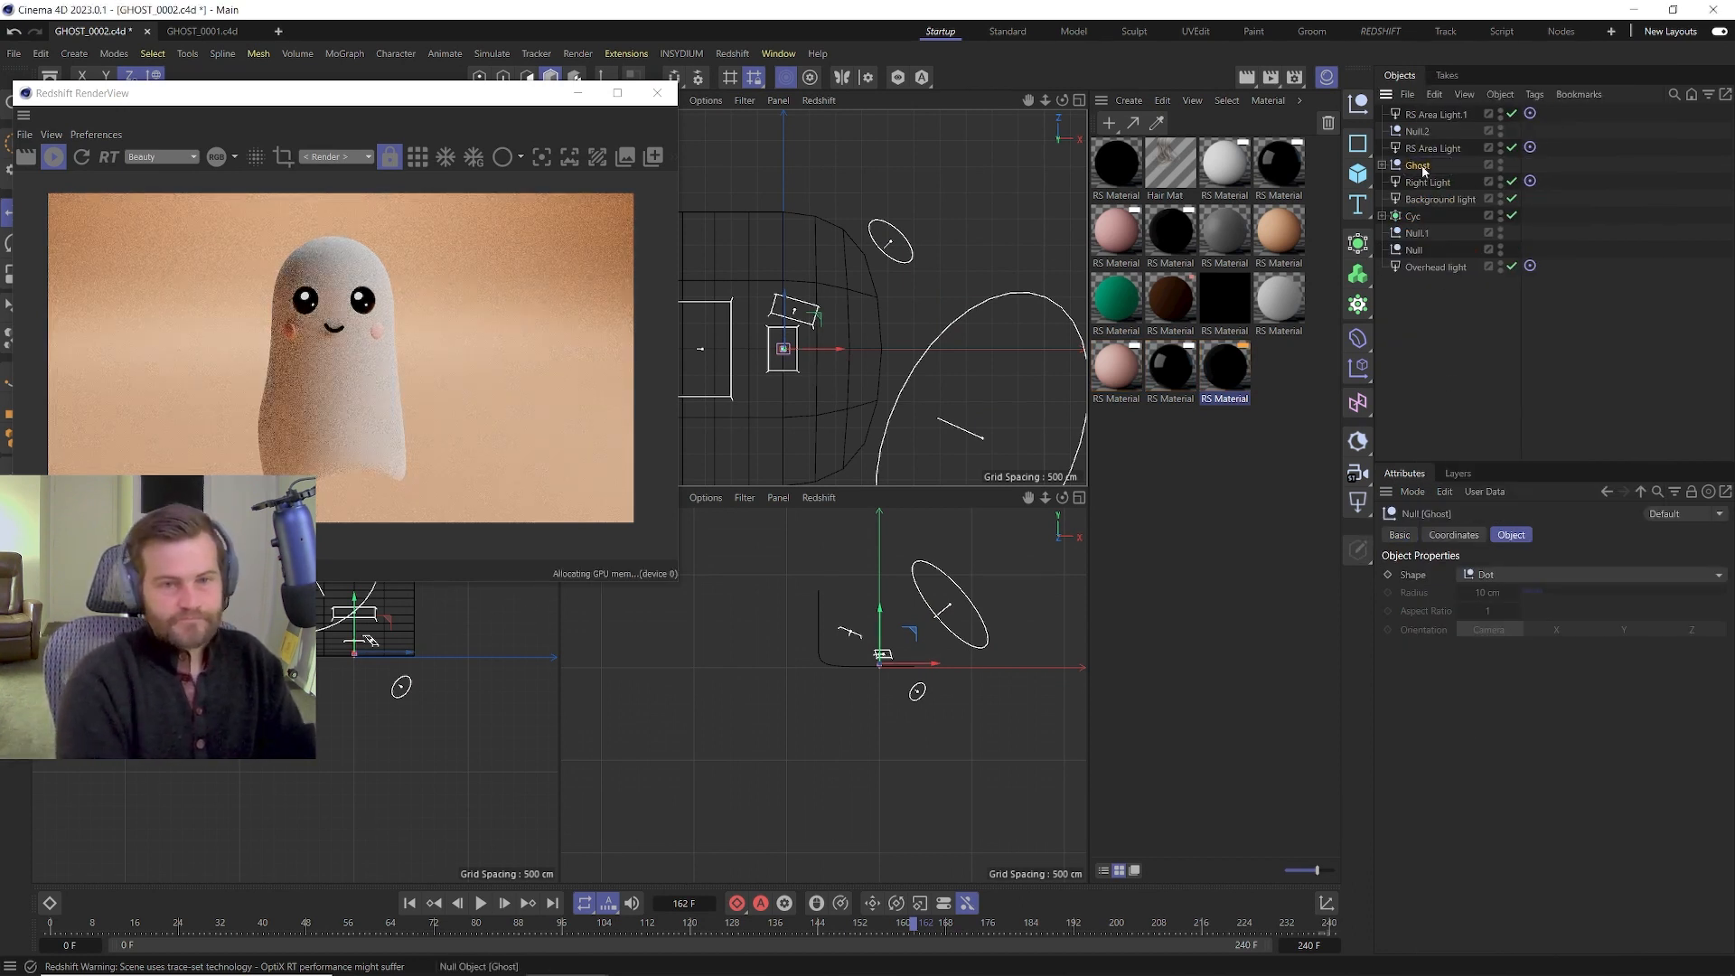
{"action": "key", "text": "Return"}
Close the render view, stop playback, and raise the Ghost null above the floor to a Y position of about 177 cm.
{"action": "left_click", "coordinate": [655, 93]}
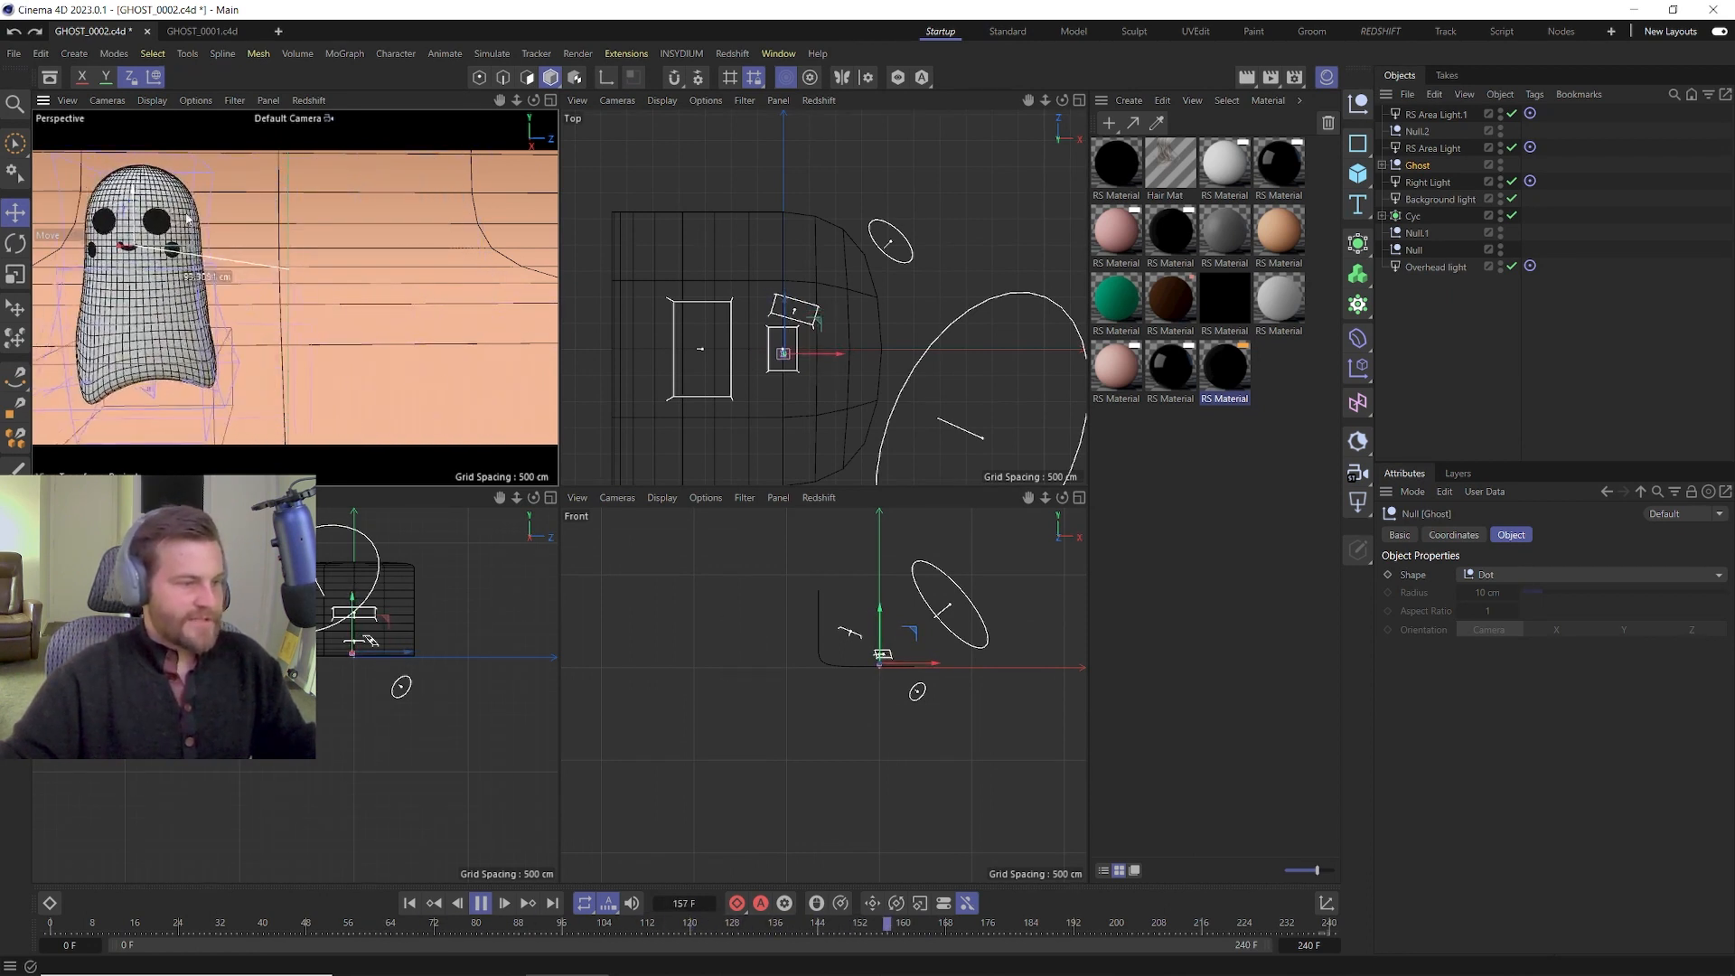
{"action": "key", "text": "e"}
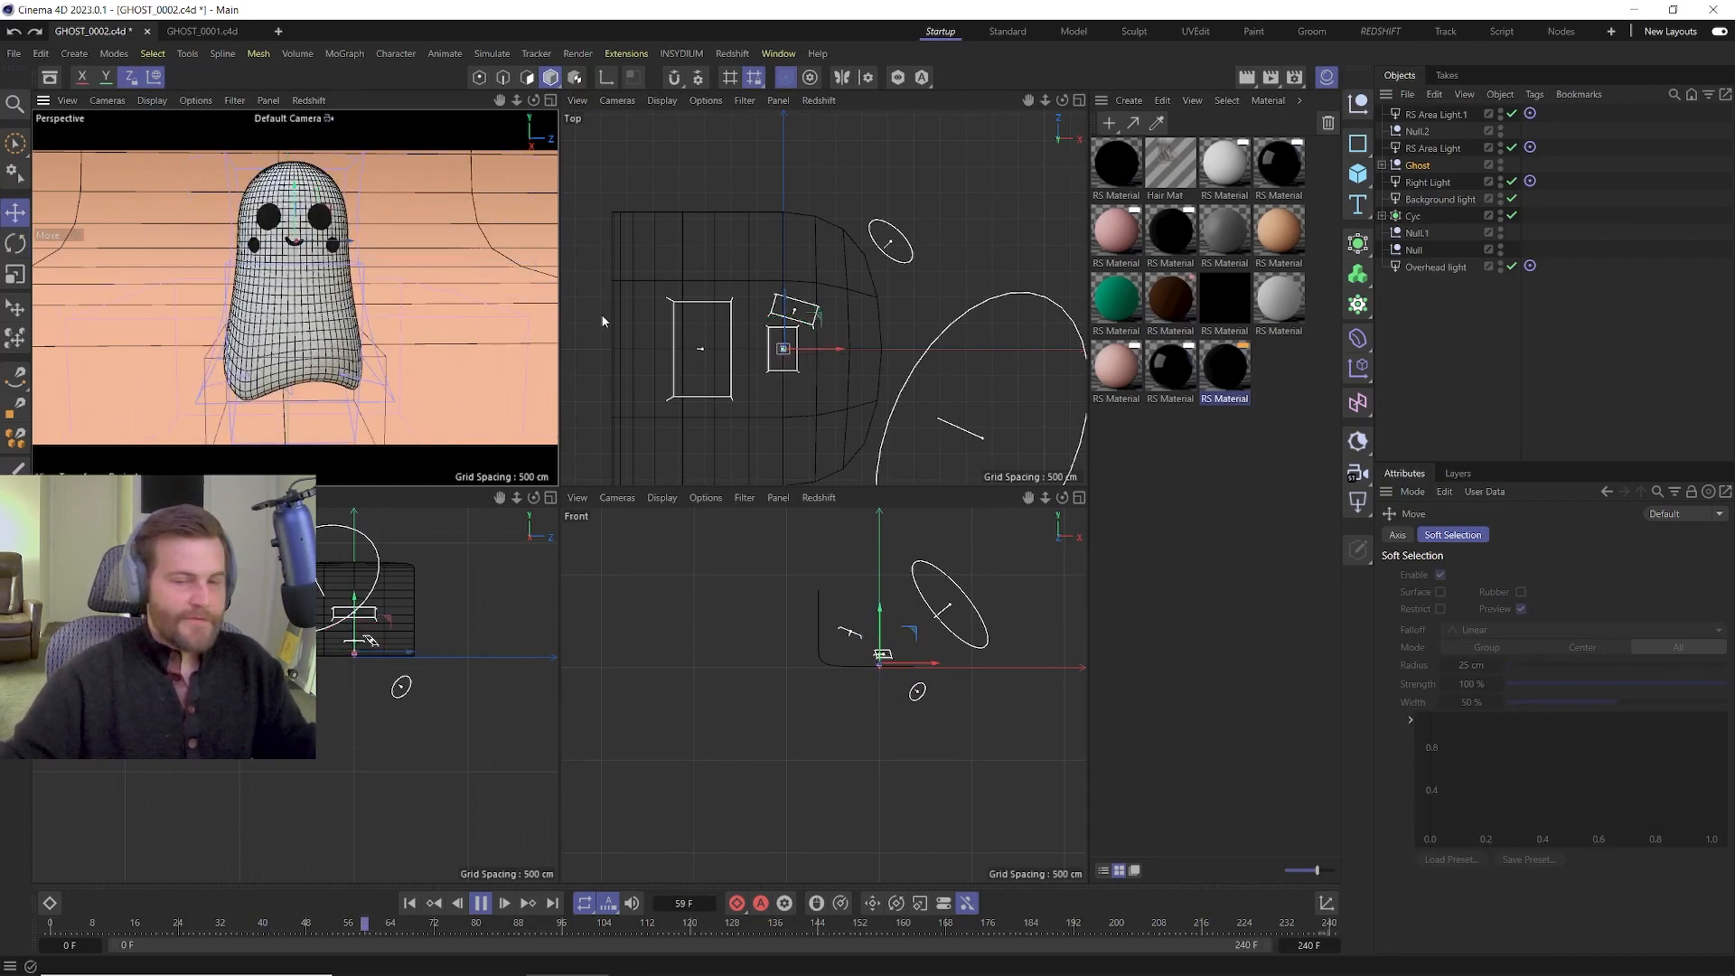
{"action": "left_click", "coordinate": [1414, 167]}
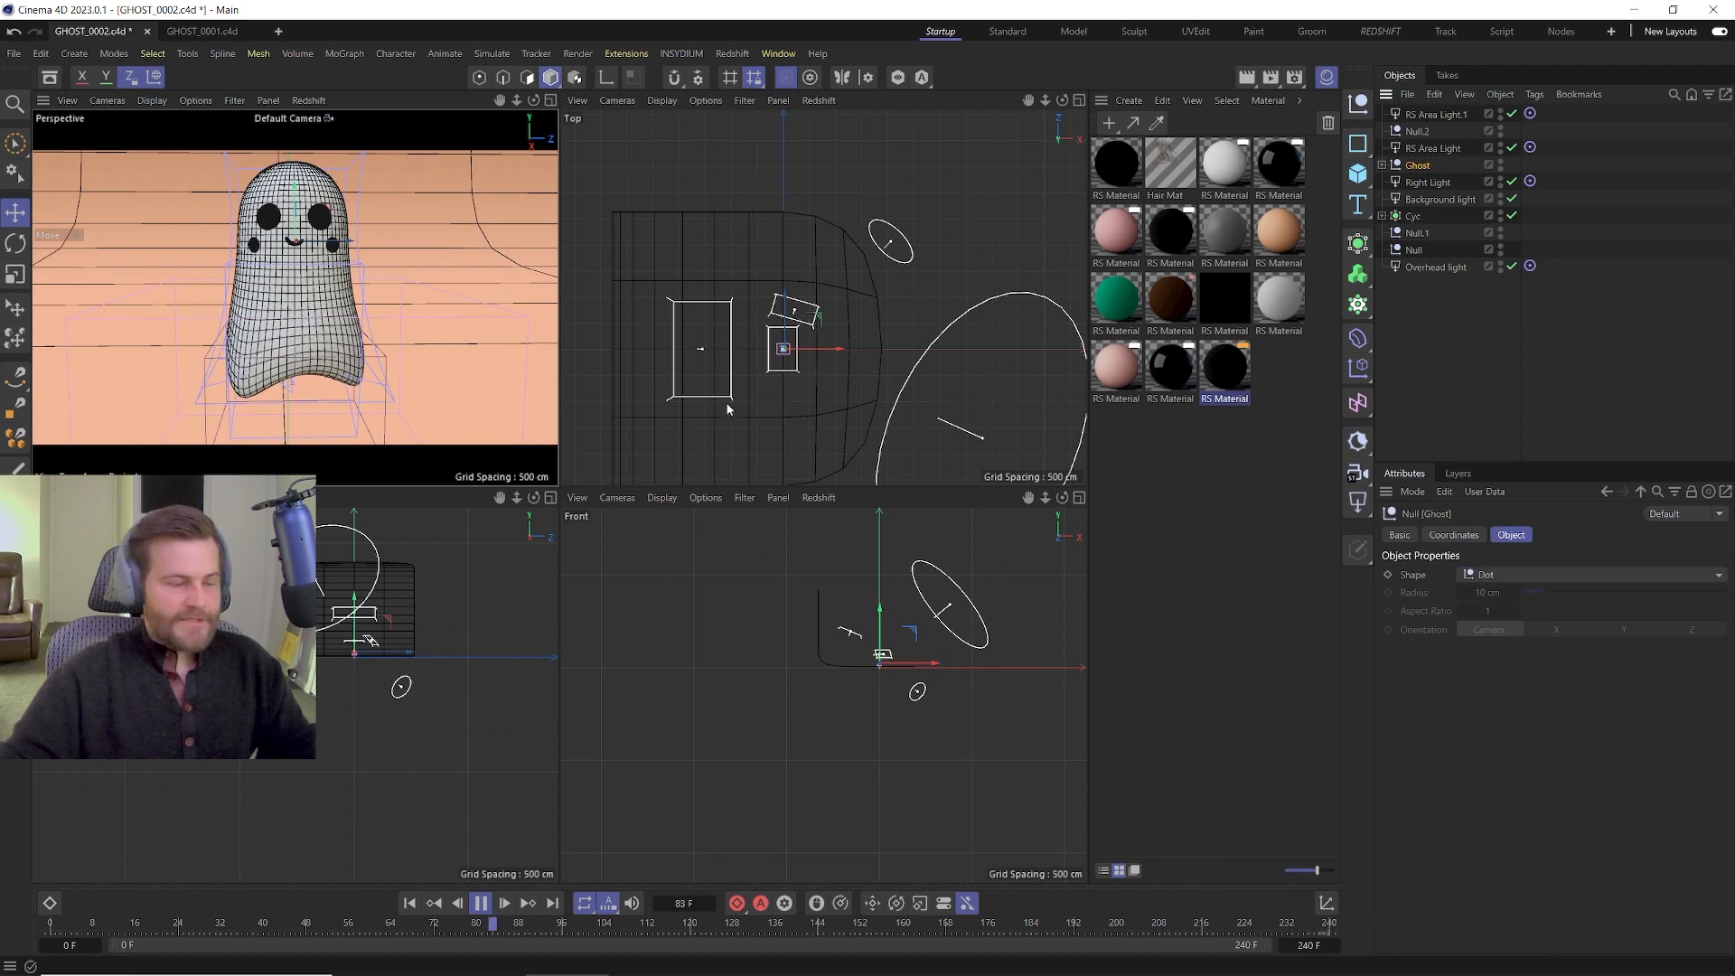
{"action": "left_click", "coordinate": [484, 904]}
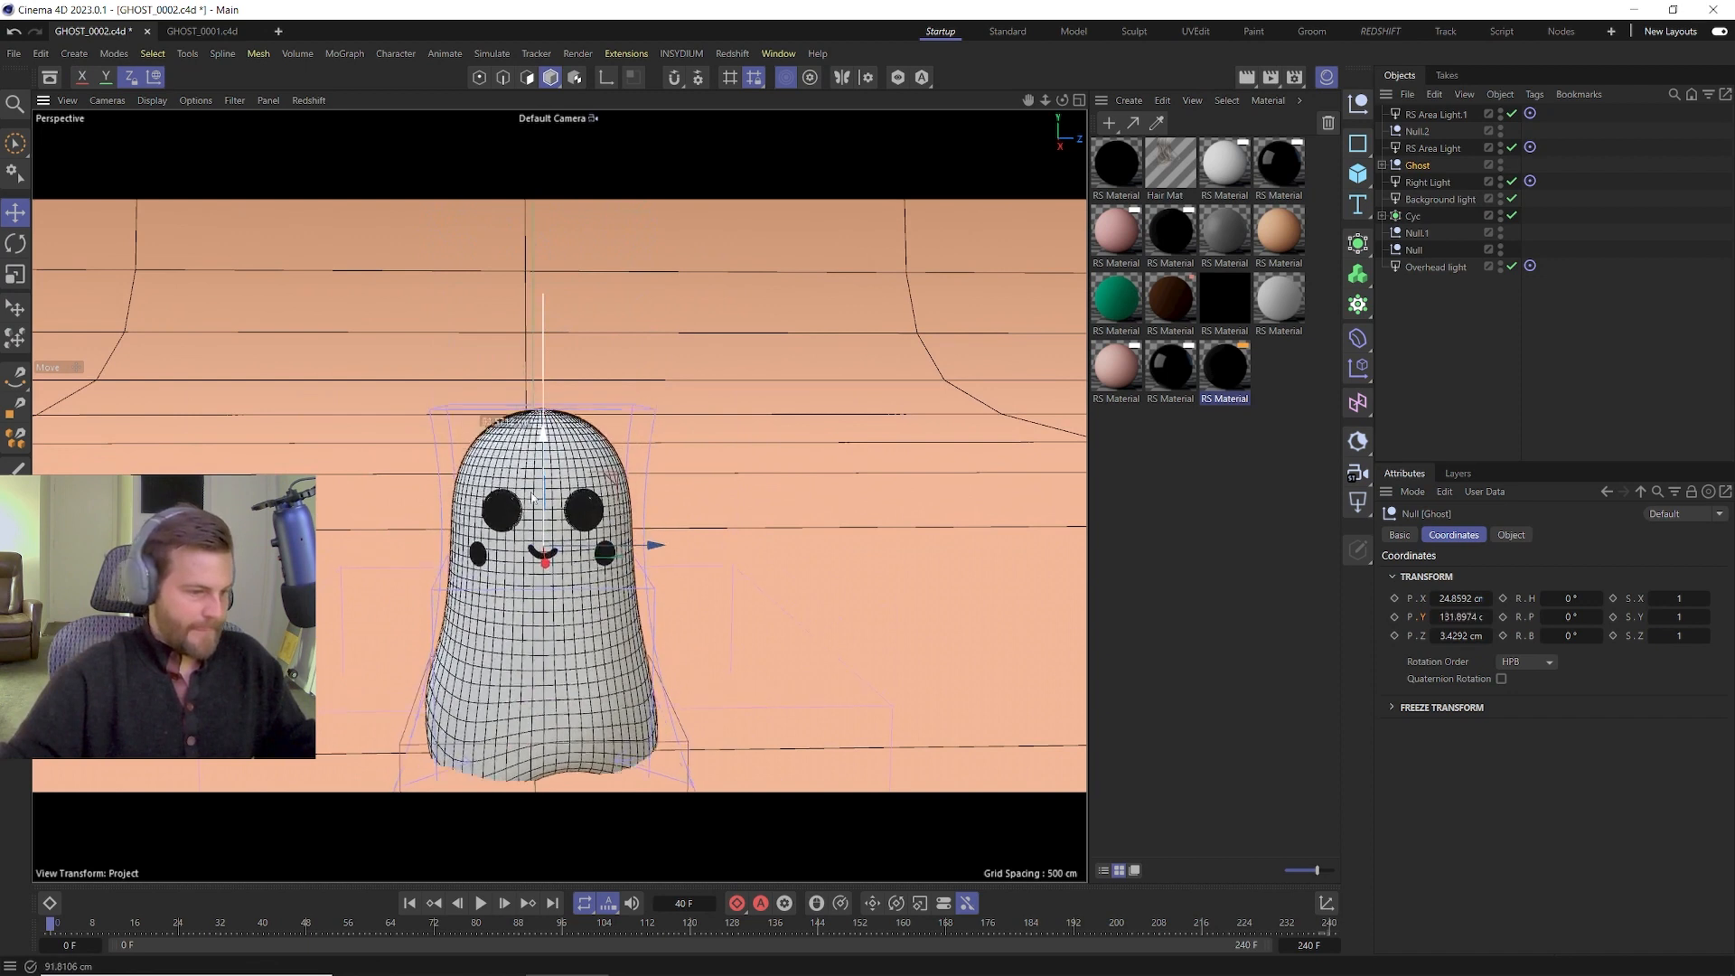
{"action": "left_click_drag", "start_coordinate": [543, 494], "coordinate": [543, 394]}
{"action": "left_click_drag", "start_coordinate": [537, 633], "coordinate": [537, 599], "text": "alt"}
{"action": "middle_click_drag", "start_coordinate": [538, 599], "coordinate": [558, 562], "text": "alt"}
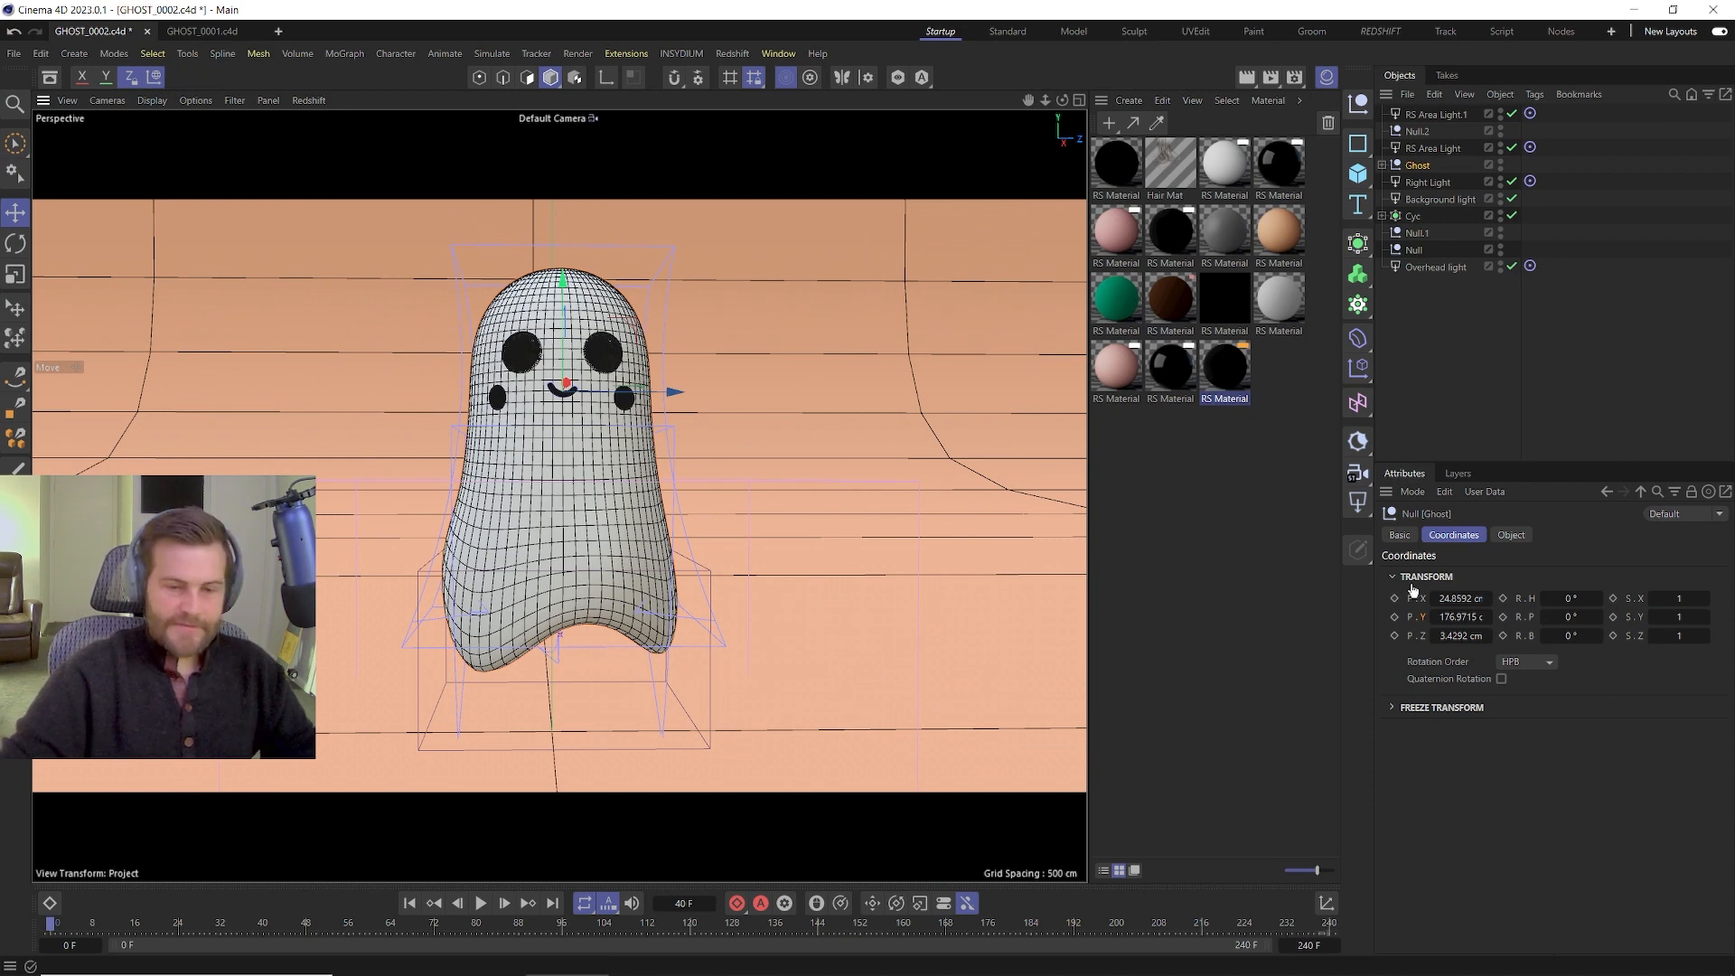
Keyframe the Ghost null's Y position at frame 0 and again at frame 60, raised to about 182 cm.
{"action": "mouse_move", "coordinate": [397, 924]}
{"action": "left_mouse_down"}
{"action": "mouse_move", "coordinate": [445, 922]}
{"action": "mouse_move", "coordinate": [372, 931]}
{"action": "left_mouse_up"}
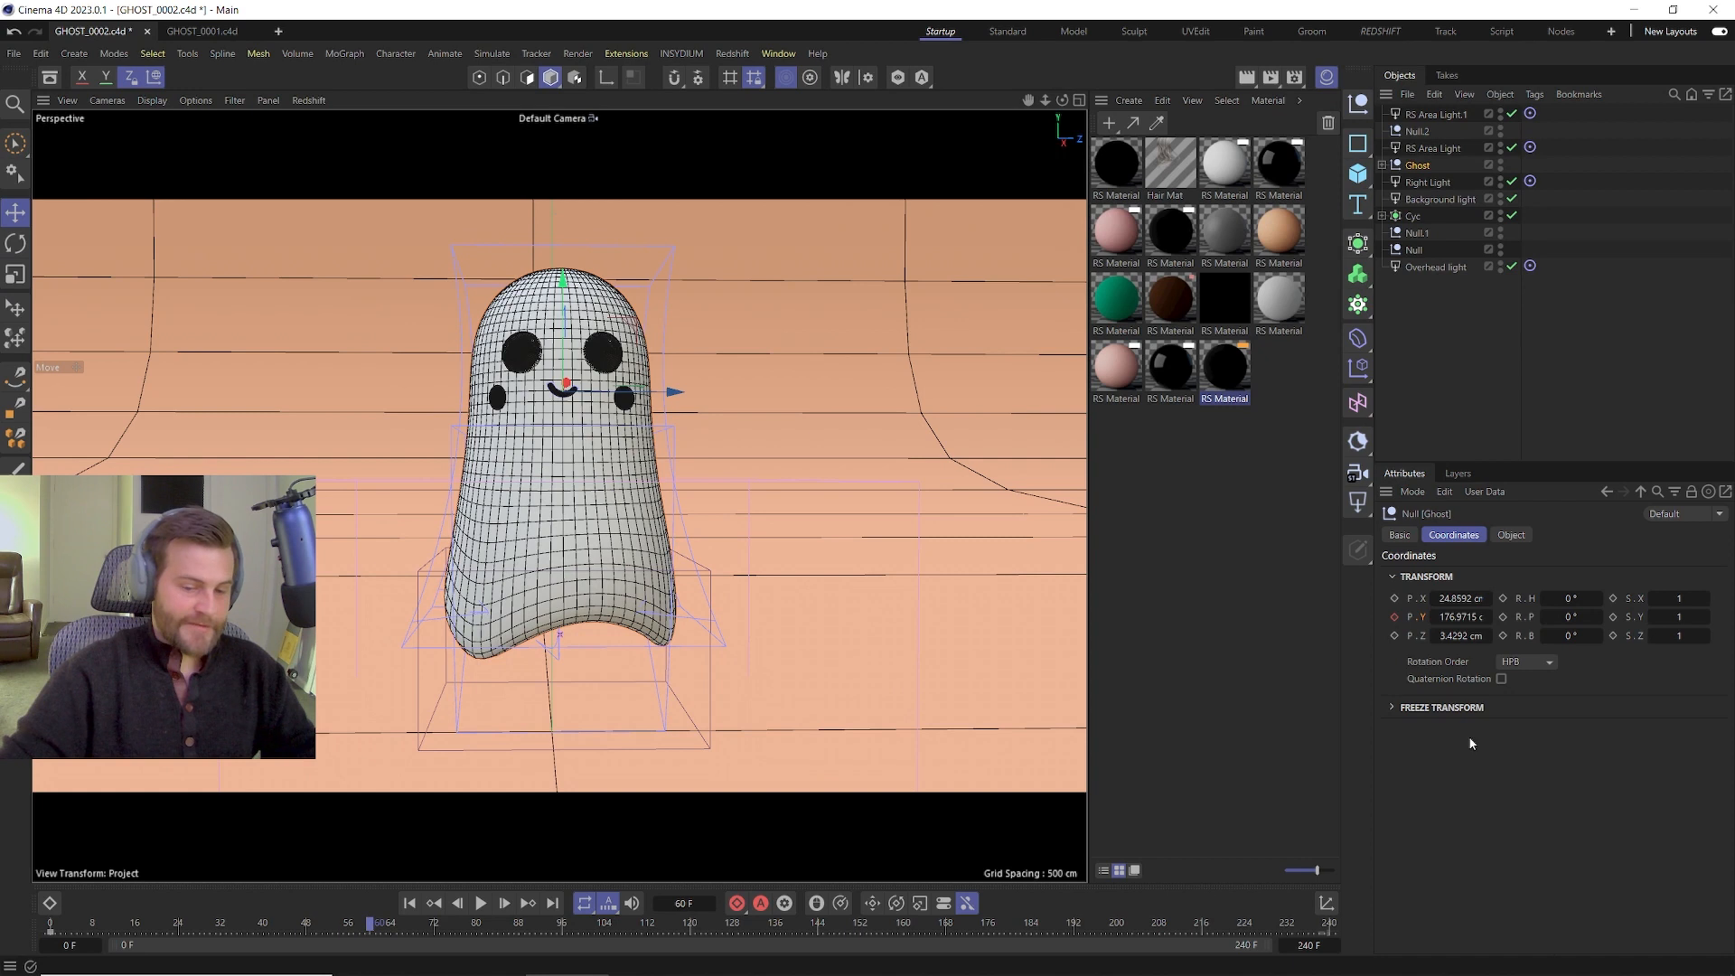
{"action": "left_click", "coordinate": [1394, 616], "text": "shift"}
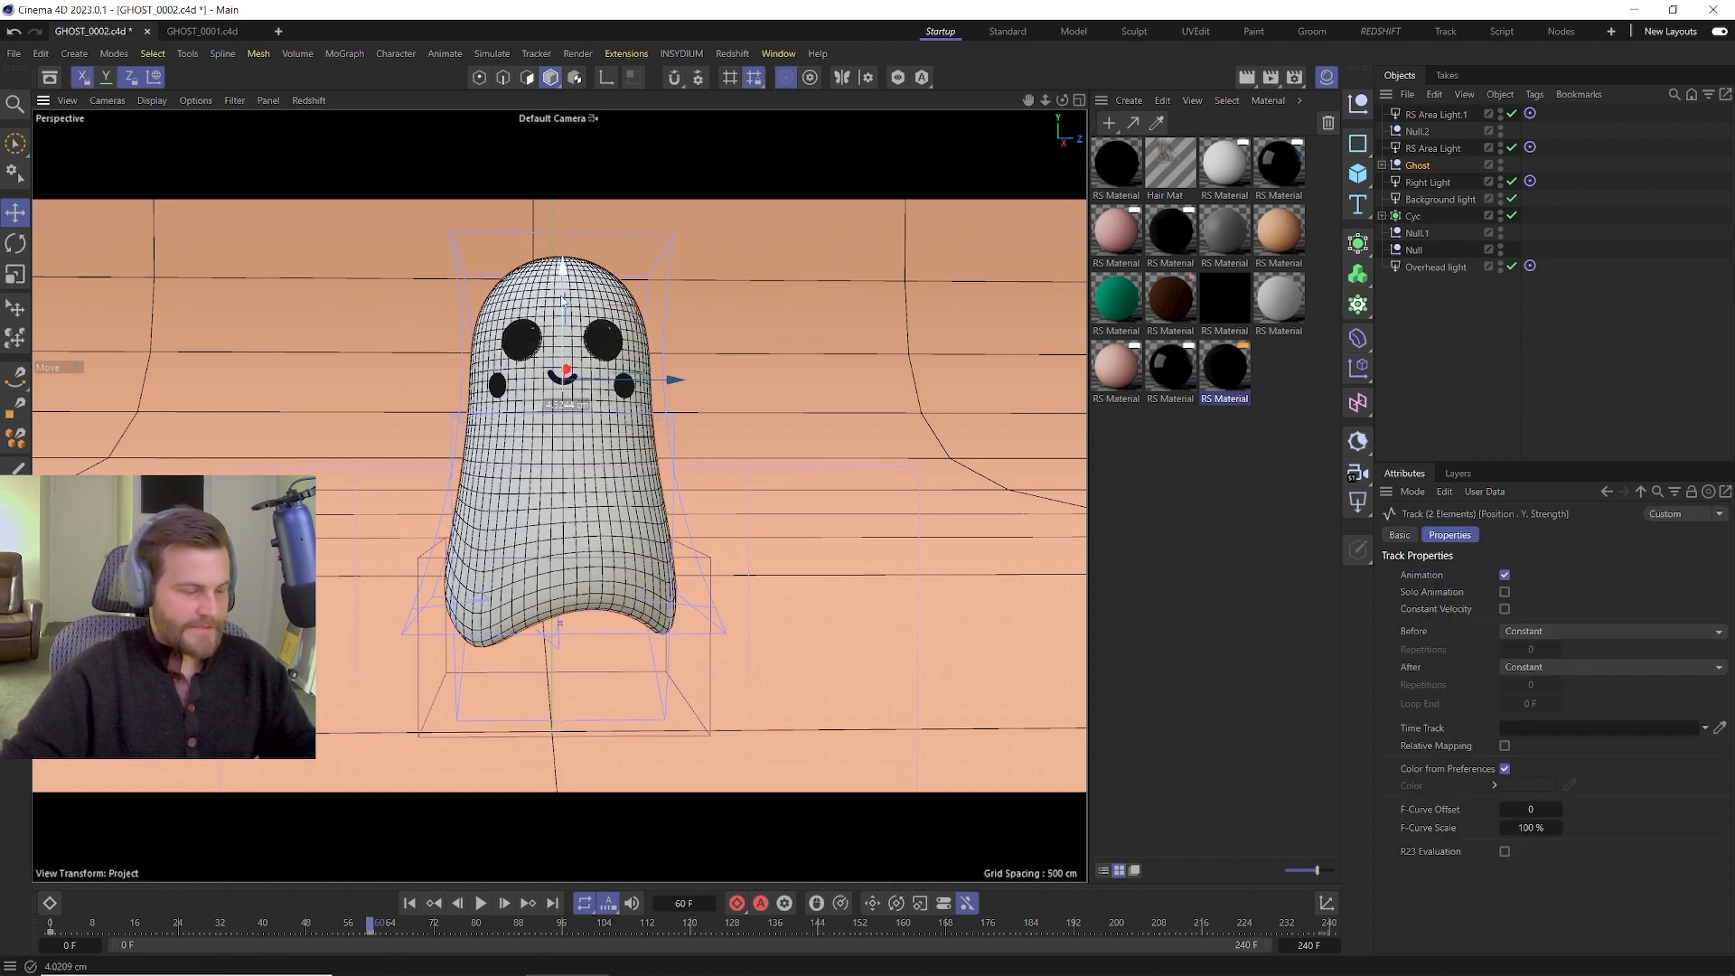
{"action": "left_click", "coordinate": [1444, 328]}
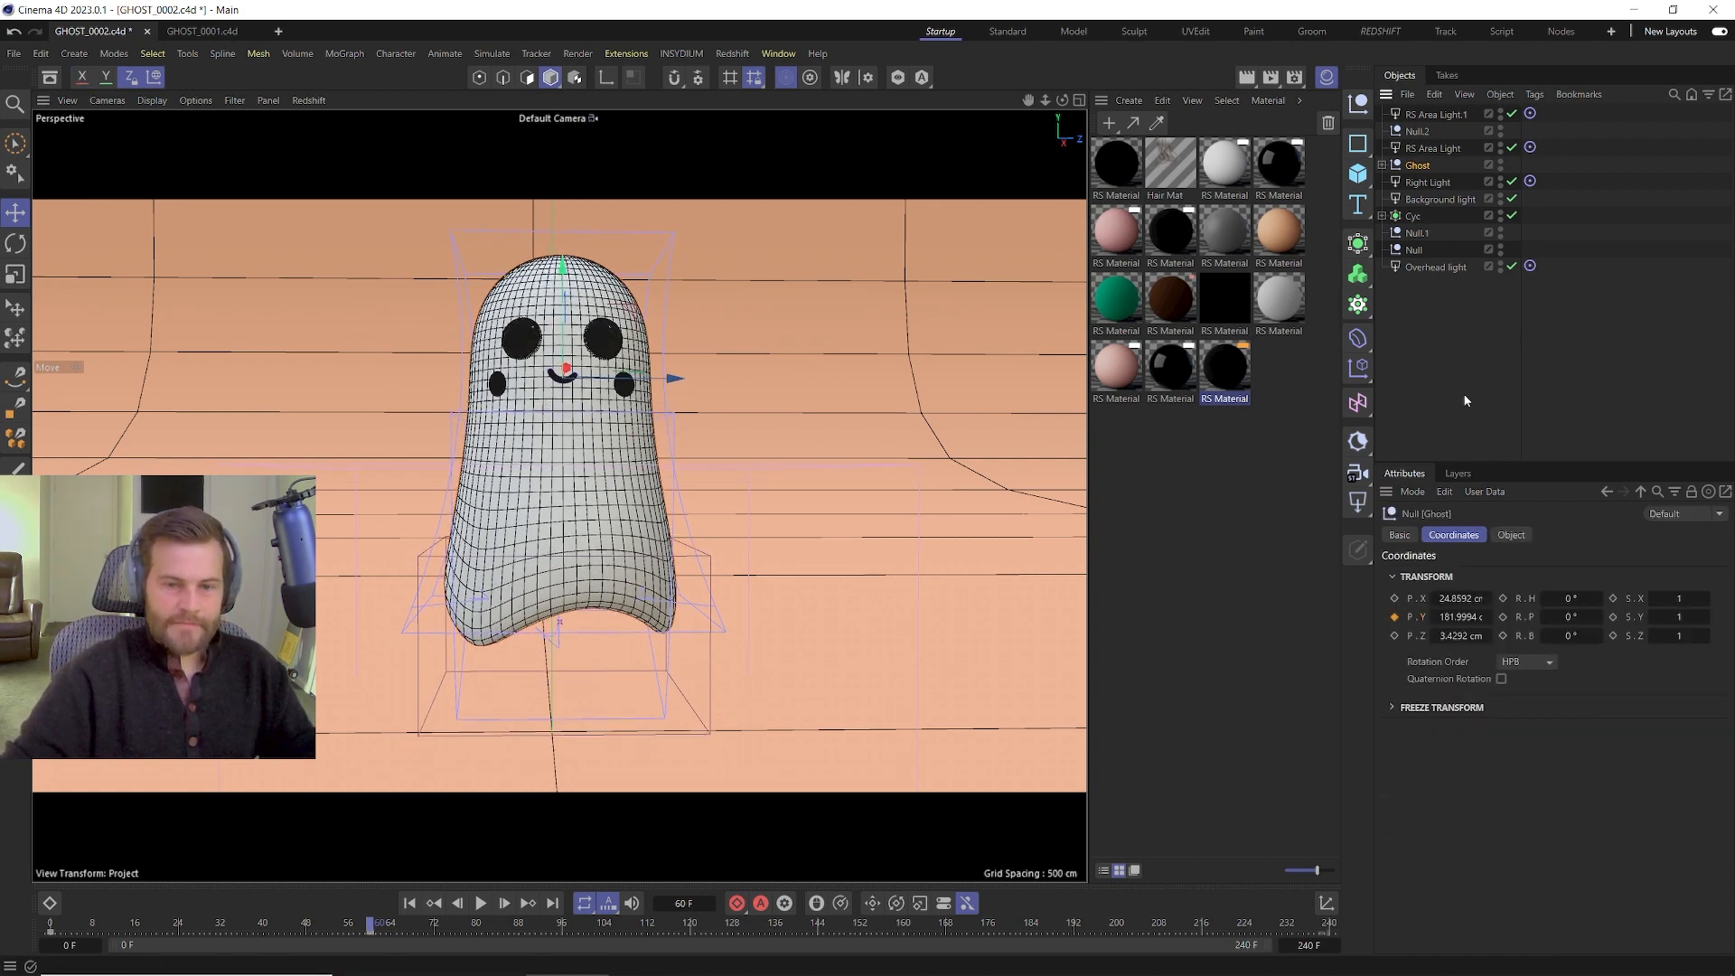
Set the Ghost's Y position track to Oscillate After in the F-Curve timeline, with both keys selected.
{"action": "left_click", "coordinate": [777, 53]}
{"action": "left_click", "coordinate": [809, 463]}
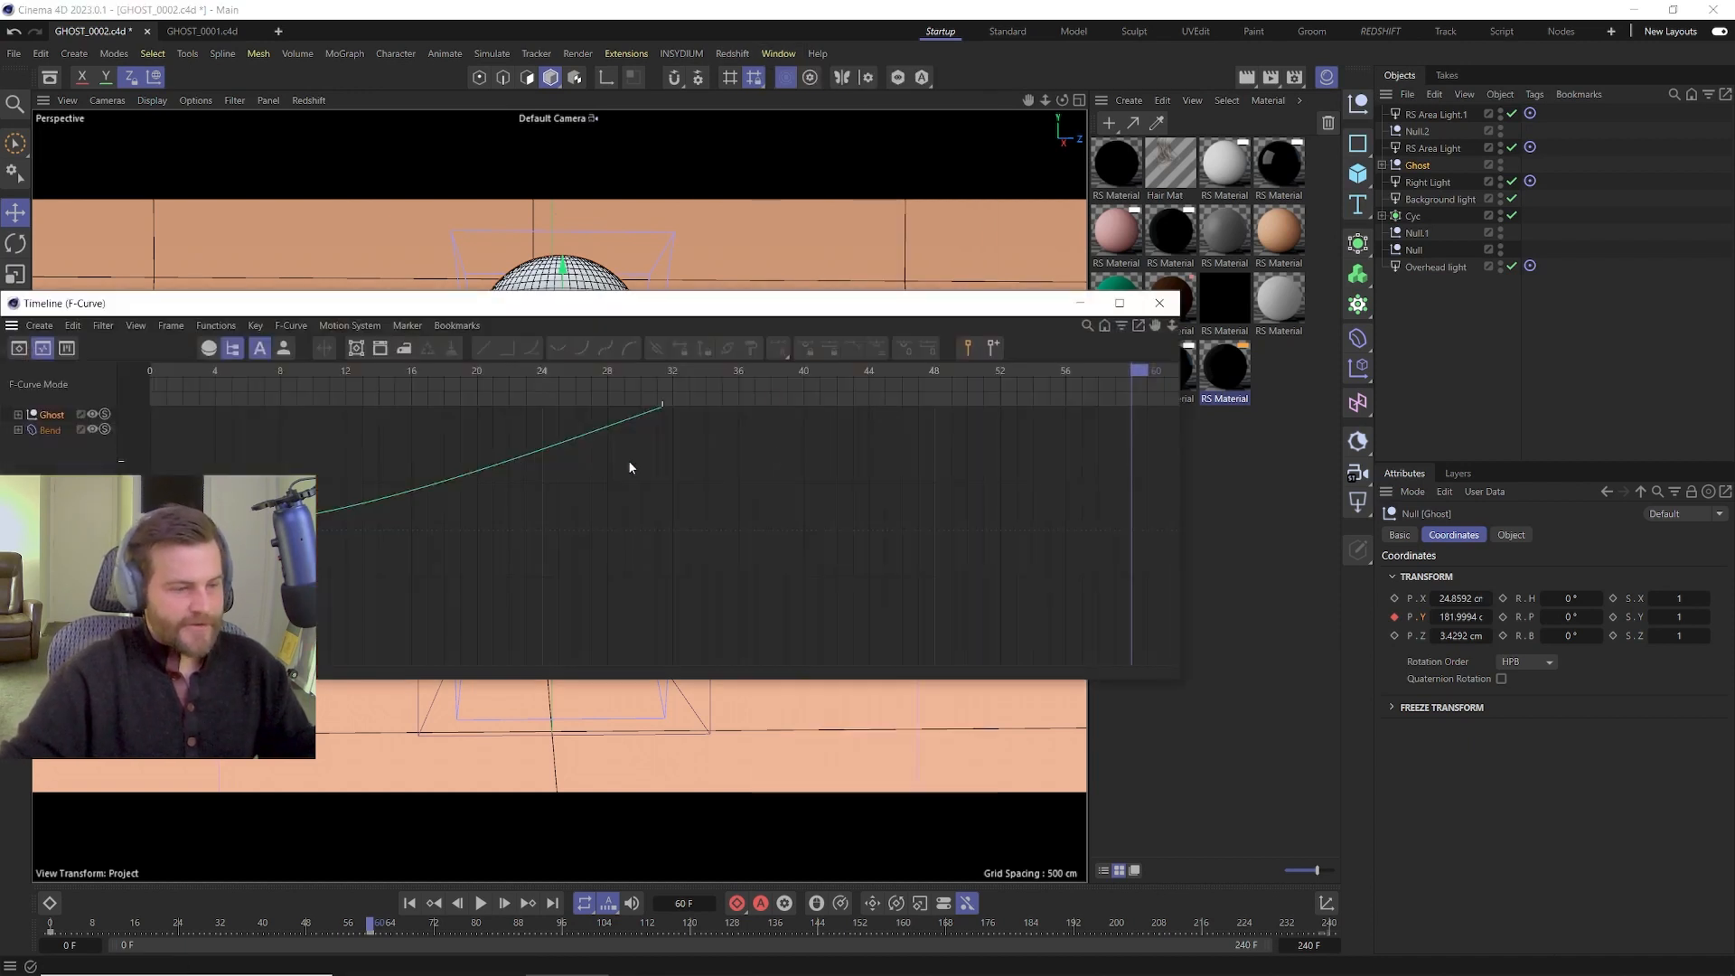
{"action": "left_click", "coordinate": [46, 422]}
{"action": "key", "text": "h"}
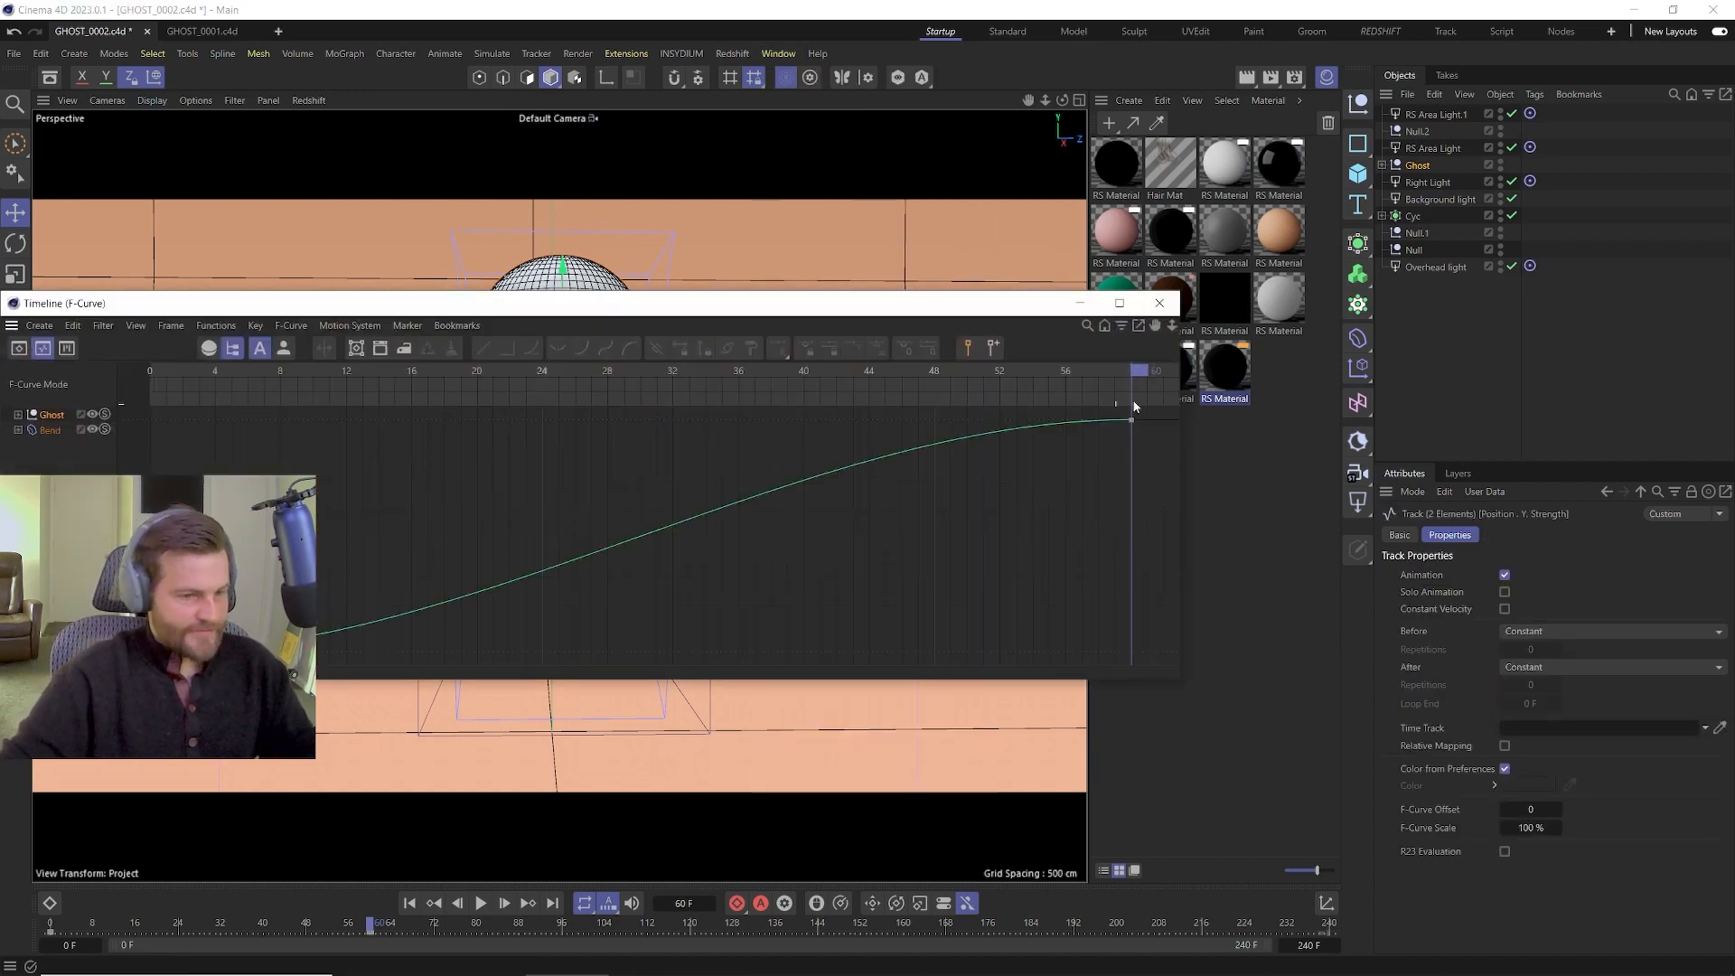
{"action": "left_click_drag", "start_coordinate": [1132, 418], "coordinate": [176, 664]}
{"action": "left_click", "coordinate": [231, 326]}
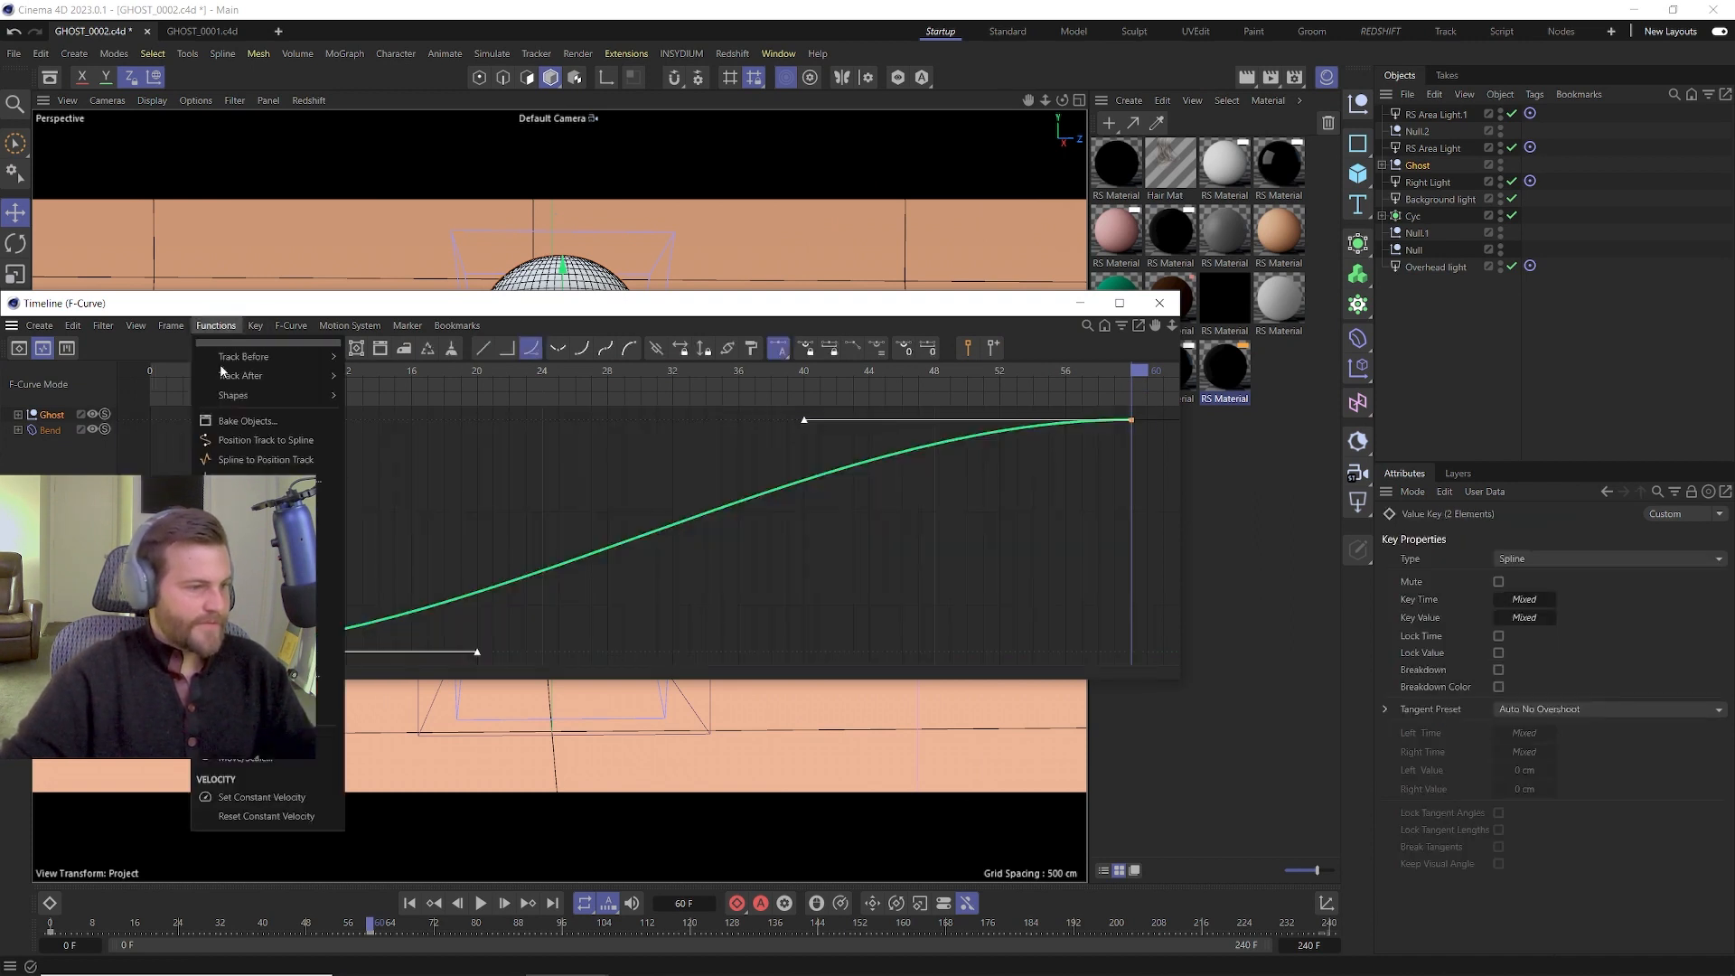
{"action": "mouse_move", "coordinate": [239, 376]}
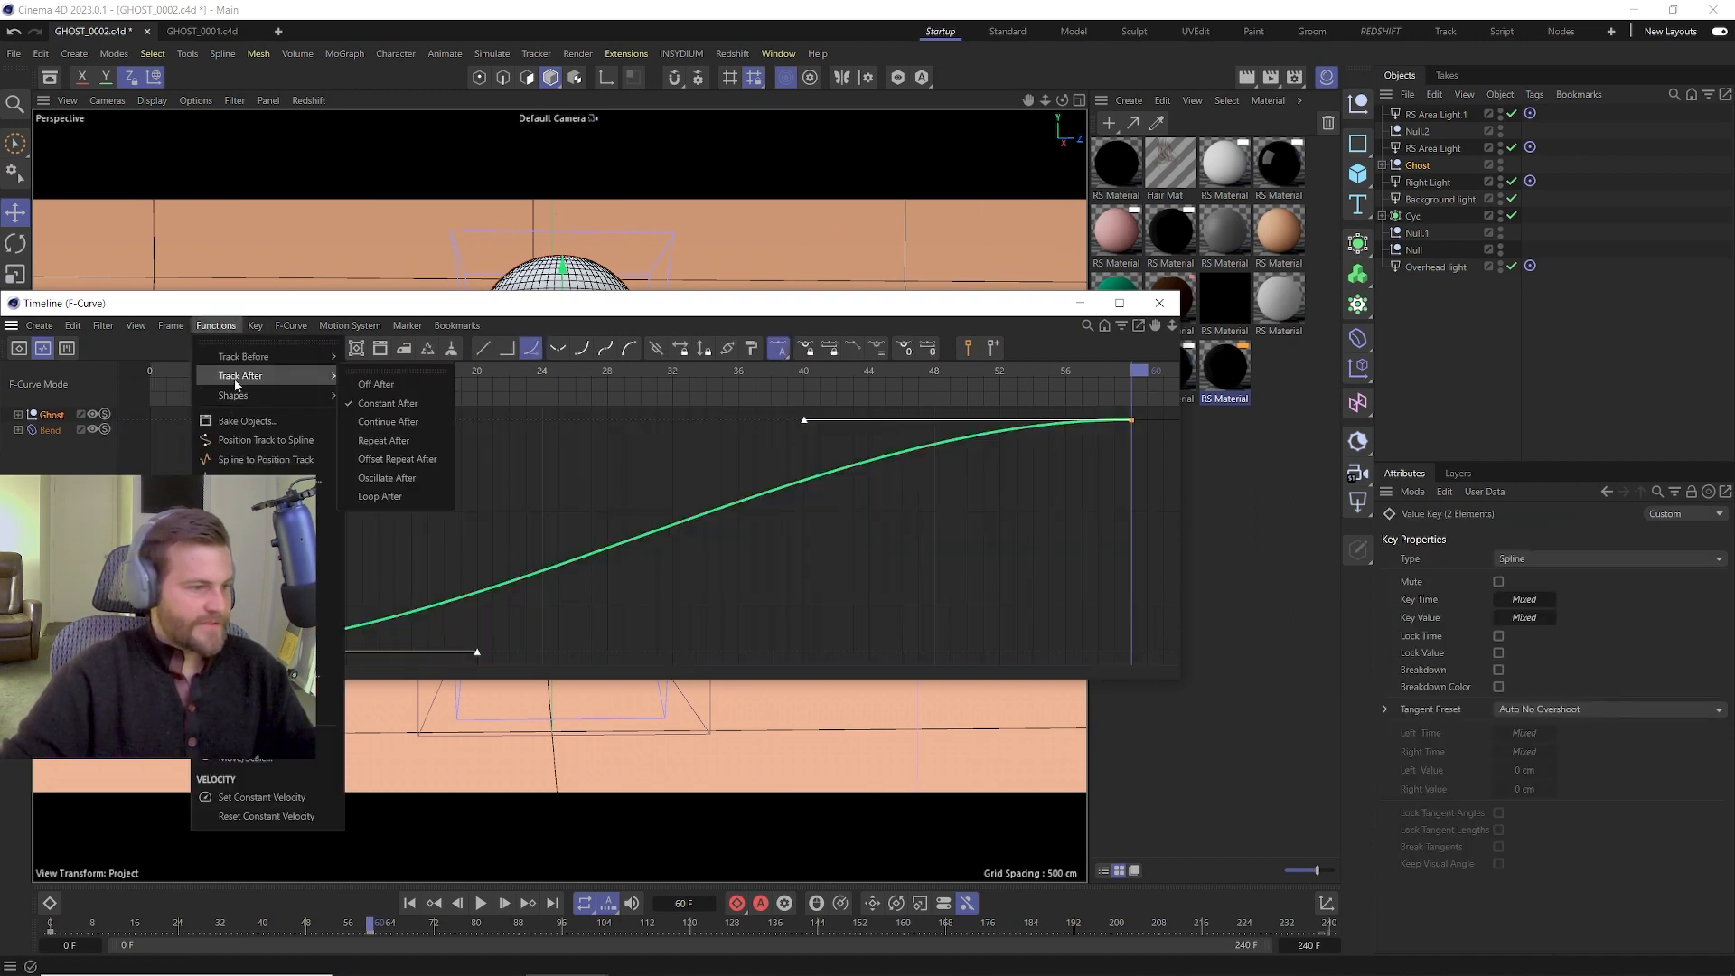
{"action": "left_click", "coordinate": [409, 480]}
Lengthen the tangents of both Y position keys for a smoother ease, close the timeline, and play back the floating motion.
{"action": "left_click_drag", "start_coordinate": [817, 420], "coordinate": [645, 432]}
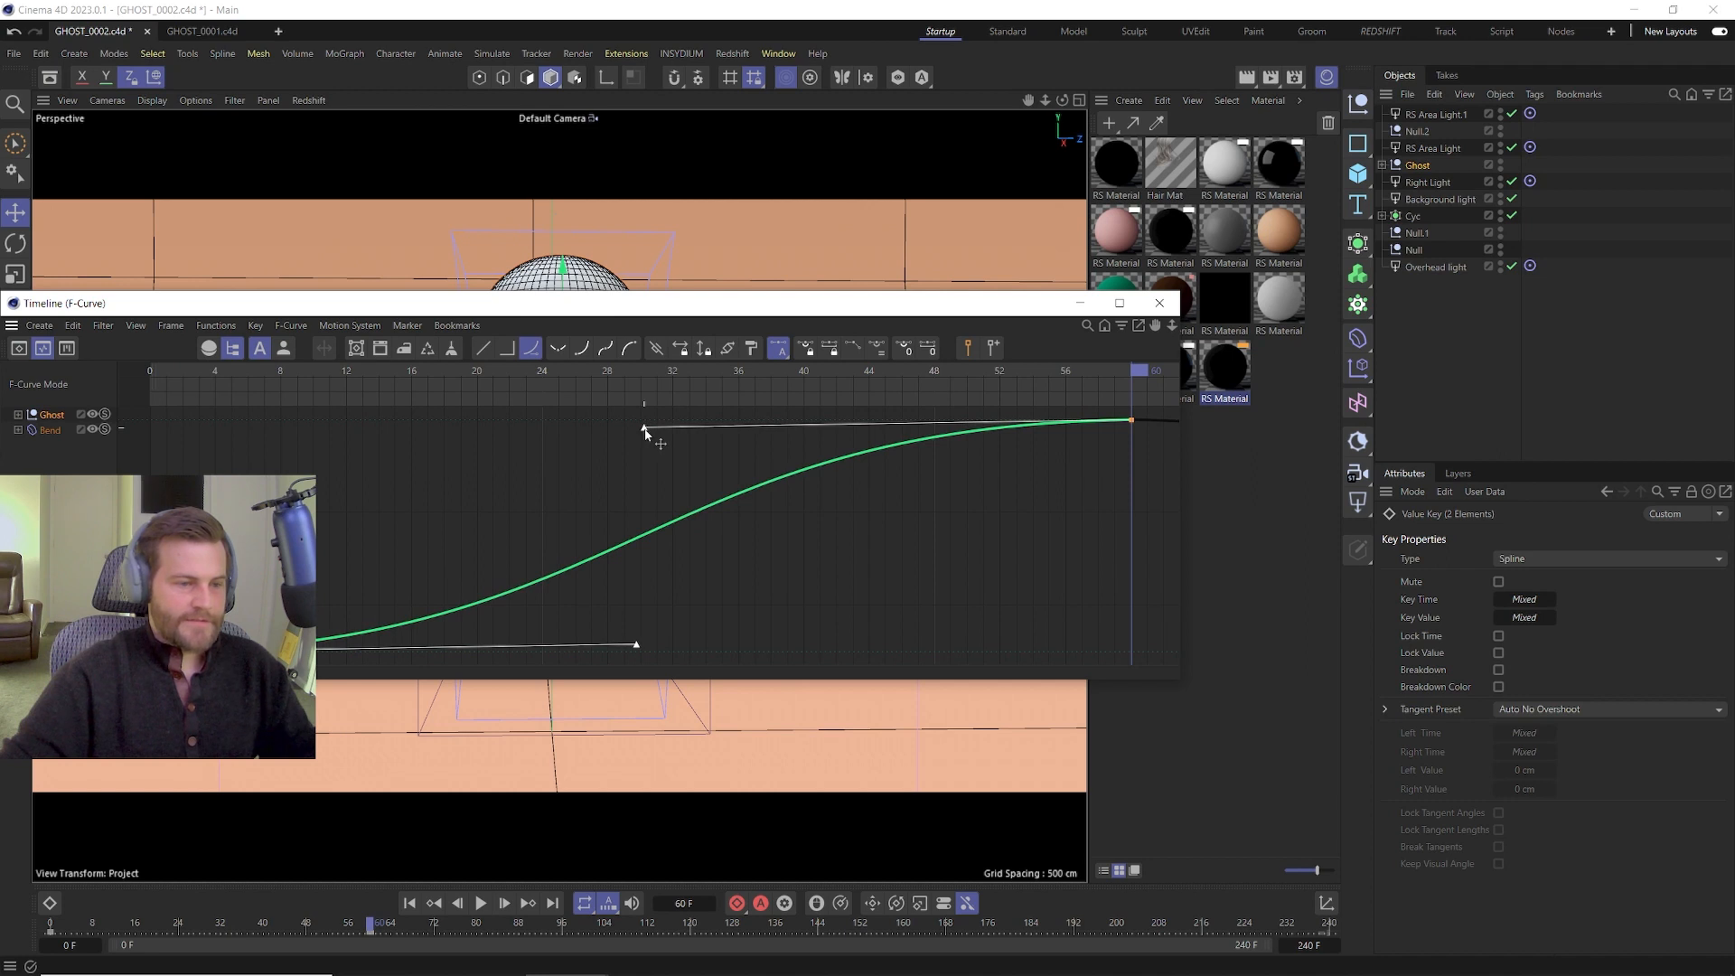
{"action": "left_click", "coordinate": [1160, 301]}
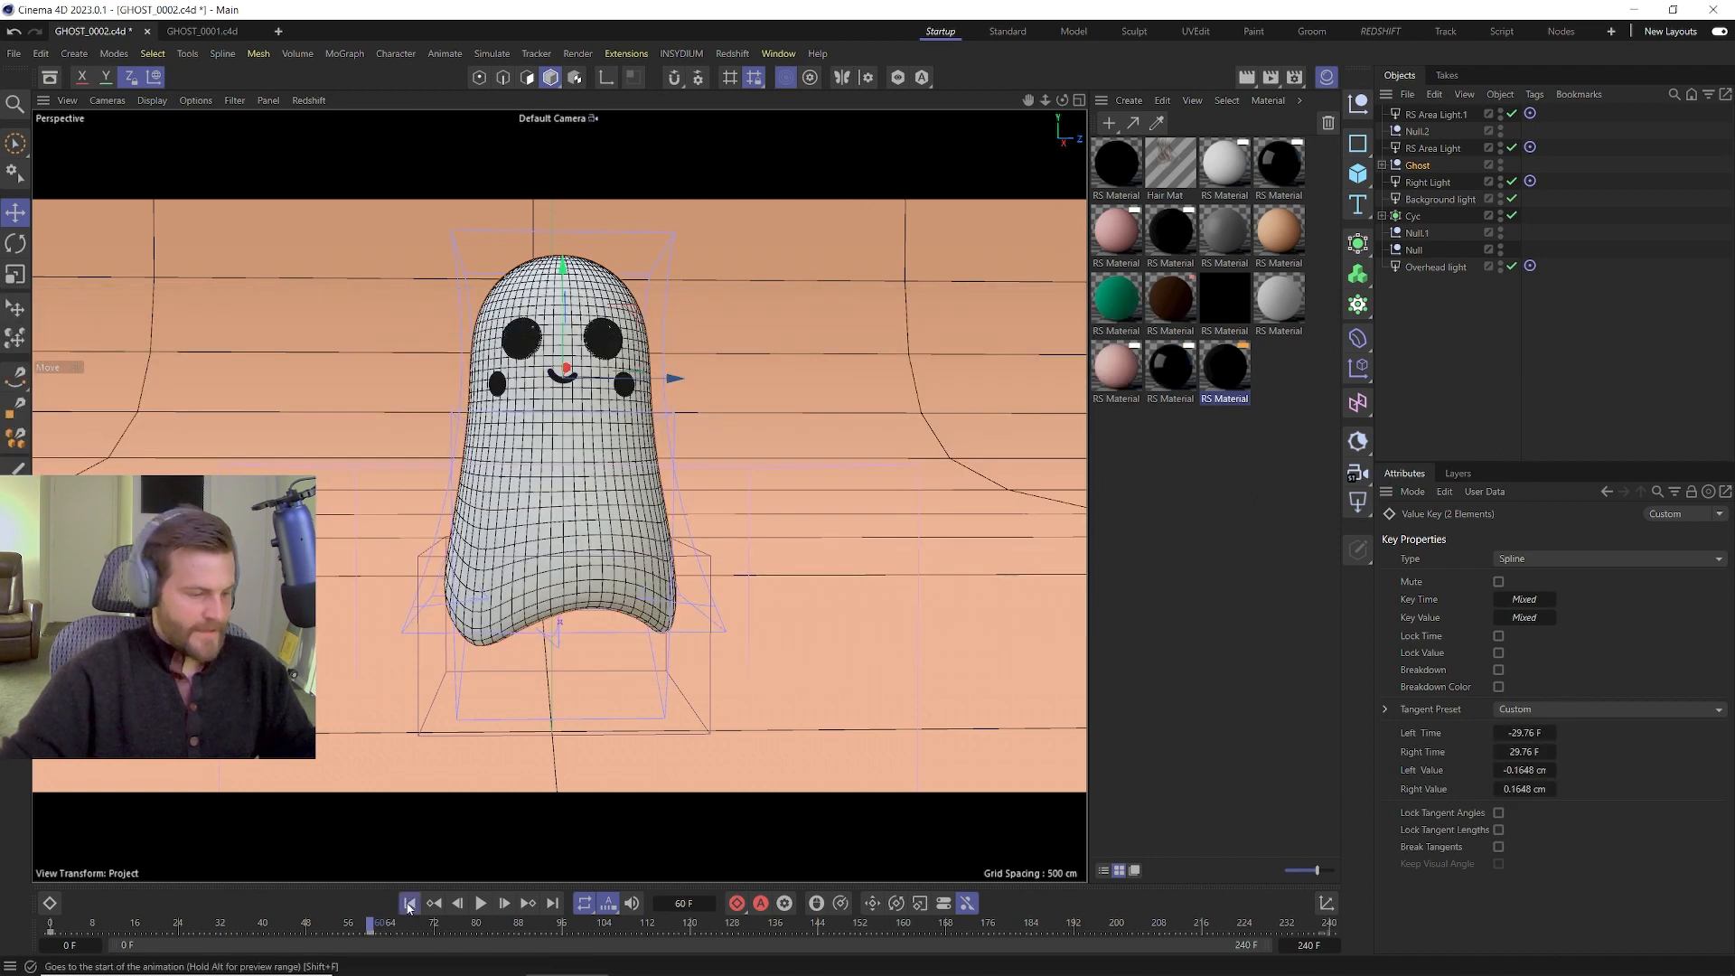
{"action": "left_click", "coordinate": [482, 903]}
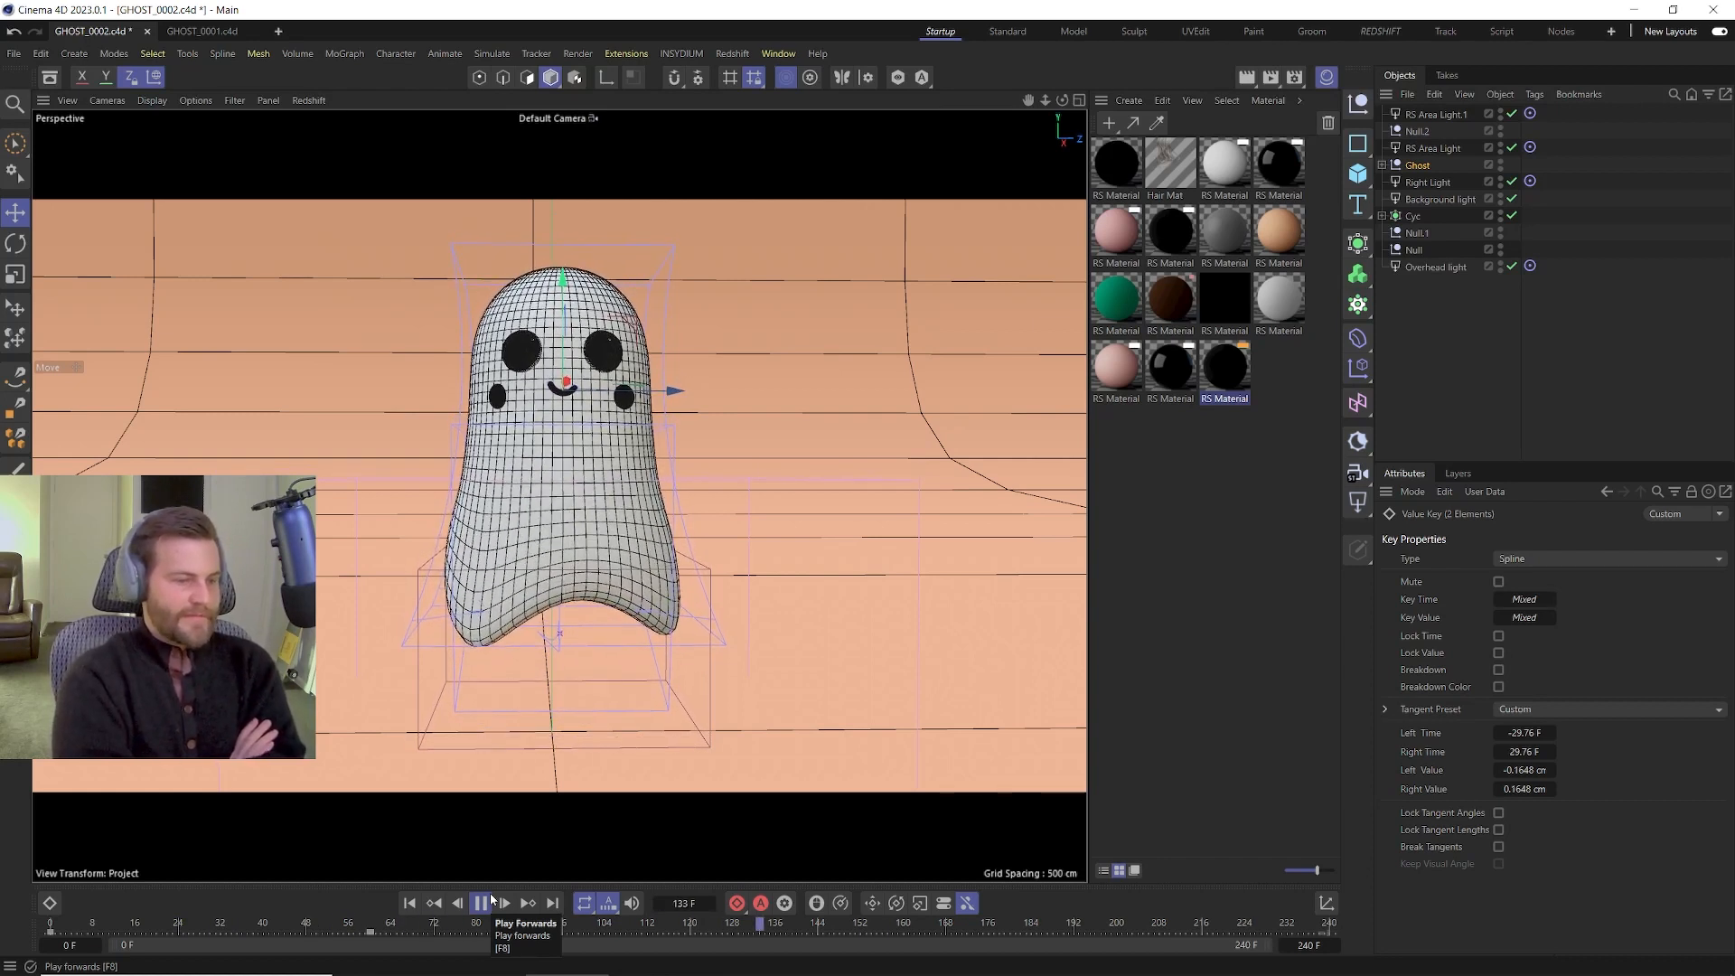
{"action": "left_click_drag", "start_coordinate": [596, 659], "coordinate": [555, 657], "text": "alt"}
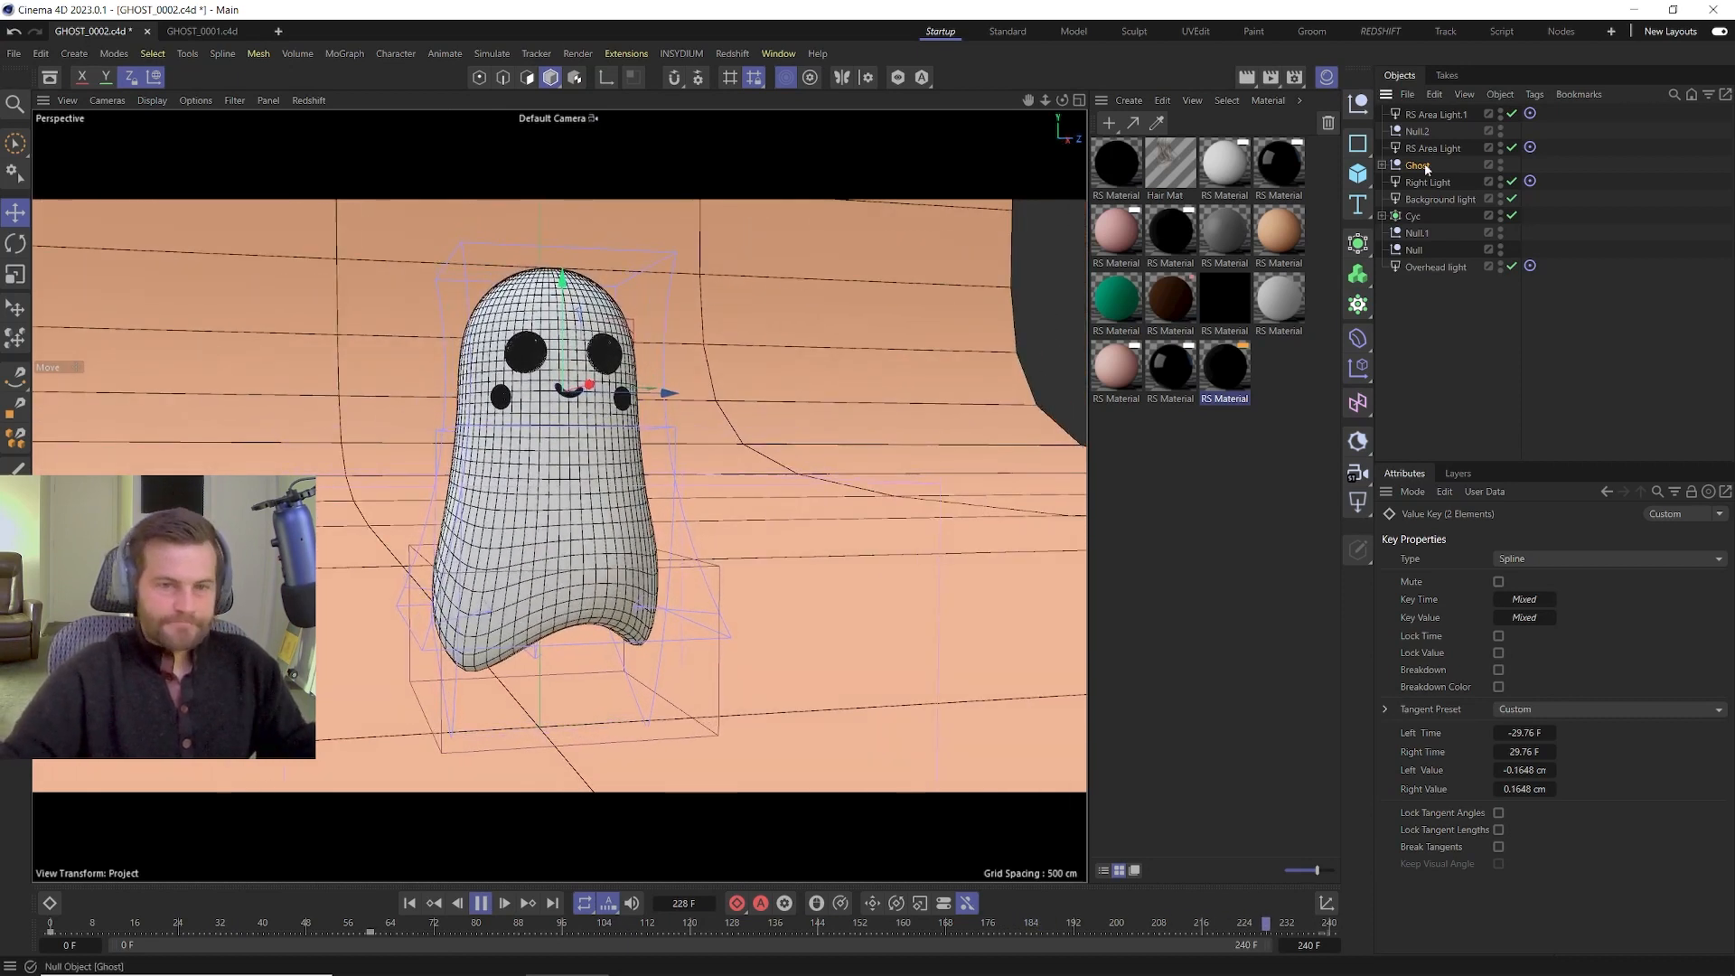
Rotate the Ghost null slightly around its vertical axis so it faces a little to the side, and stop playback.
{"action": "key", "text": "t"}
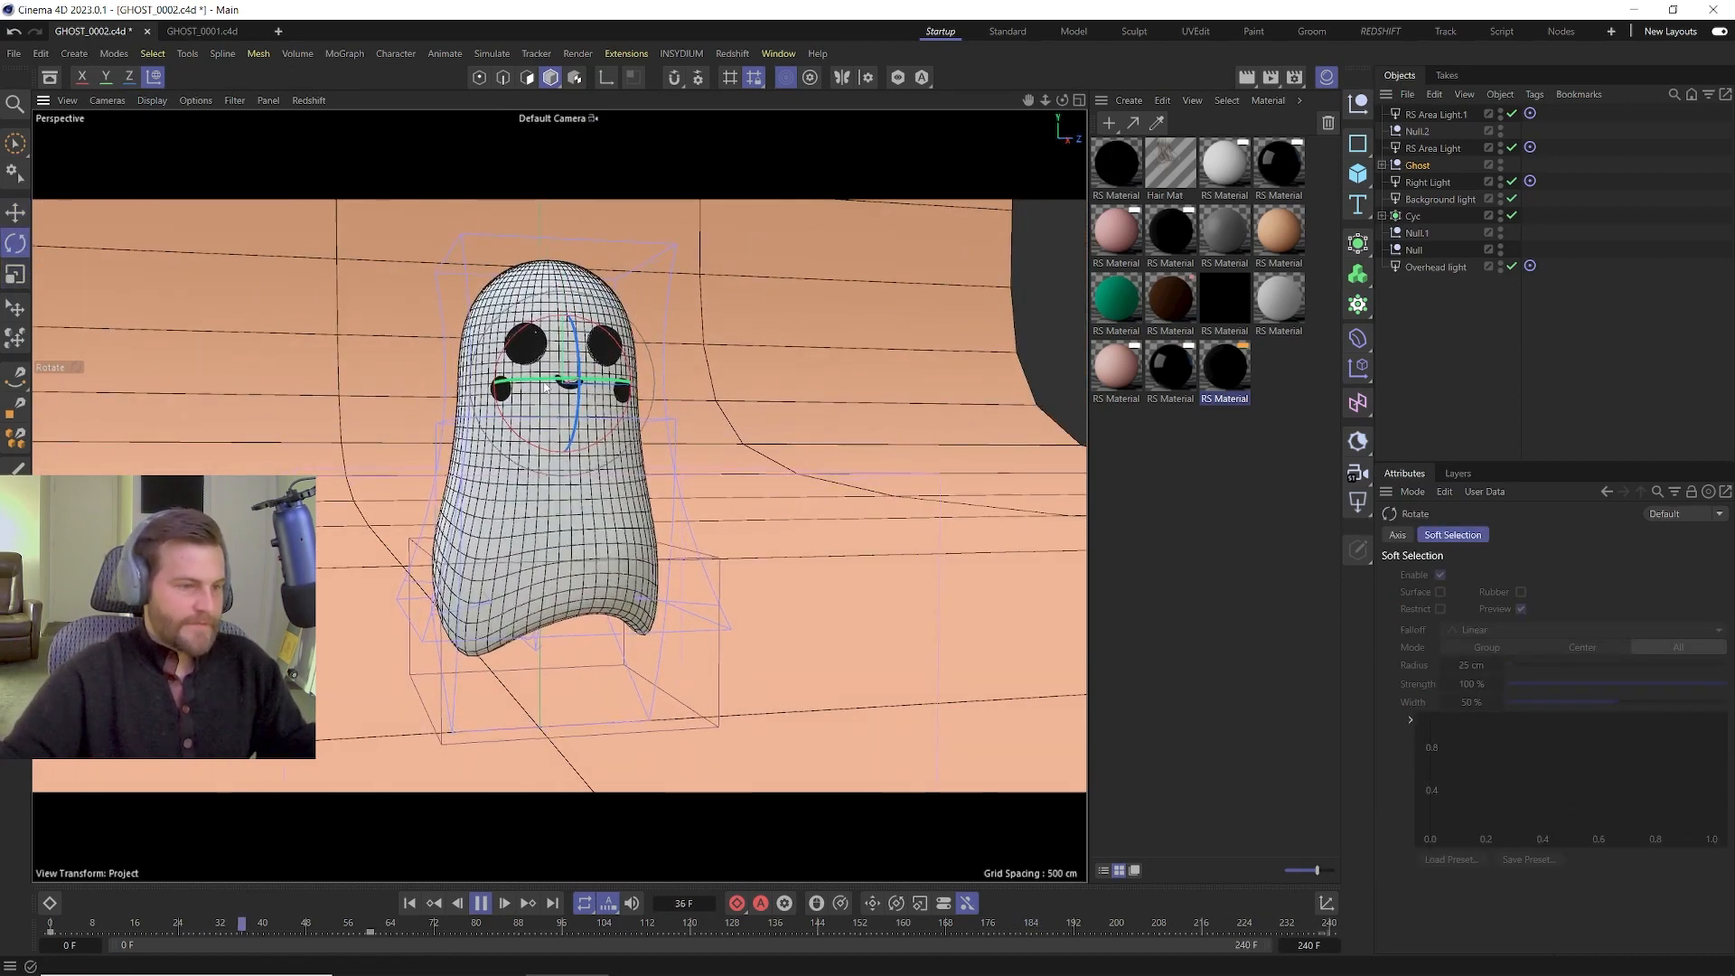
{"action": "key", "text": "r"}
{"action": "left_click_drag", "start_coordinate": [562, 384], "coordinate": [564, 378]}
{"action": "left_click_drag", "start_coordinate": [519, 607], "coordinate": [483, 603], "text": "alt"}
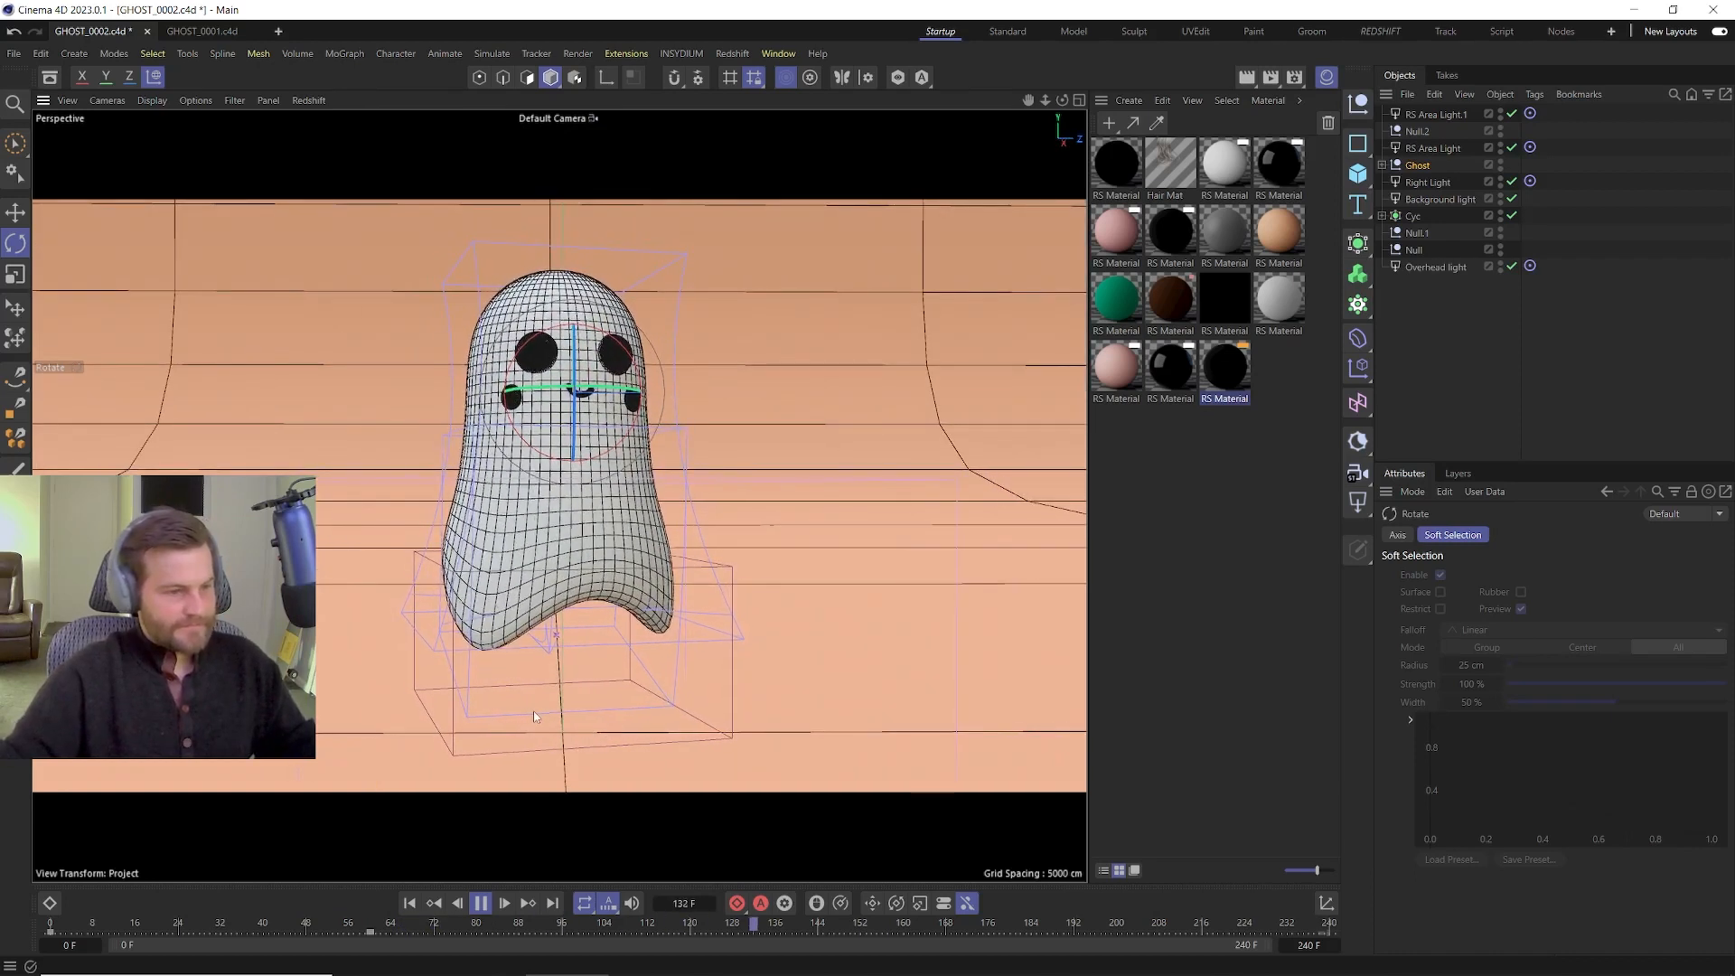
{"action": "left_click", "coordinate": [481, 902]}
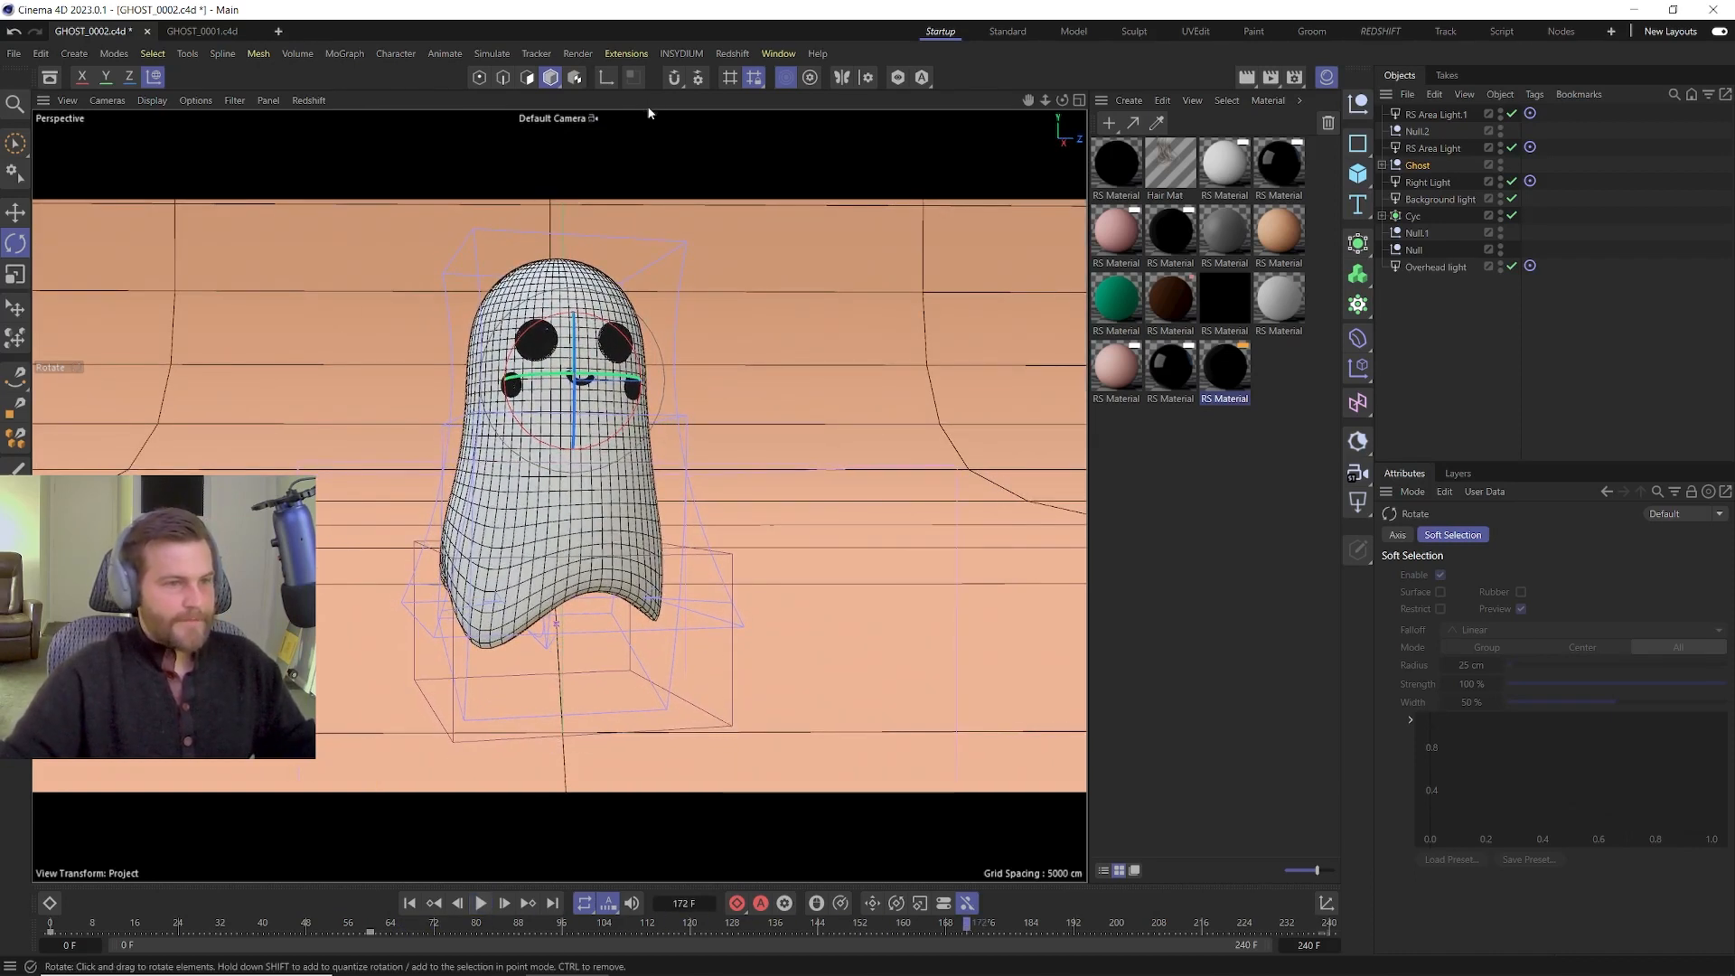
Preview the floating ghost in the Redshift RenderView and close the render window.
{"action": "left_click", "coordinate": [732, 54]}
{"action": "left_click", "coordinate": [800, 234]}
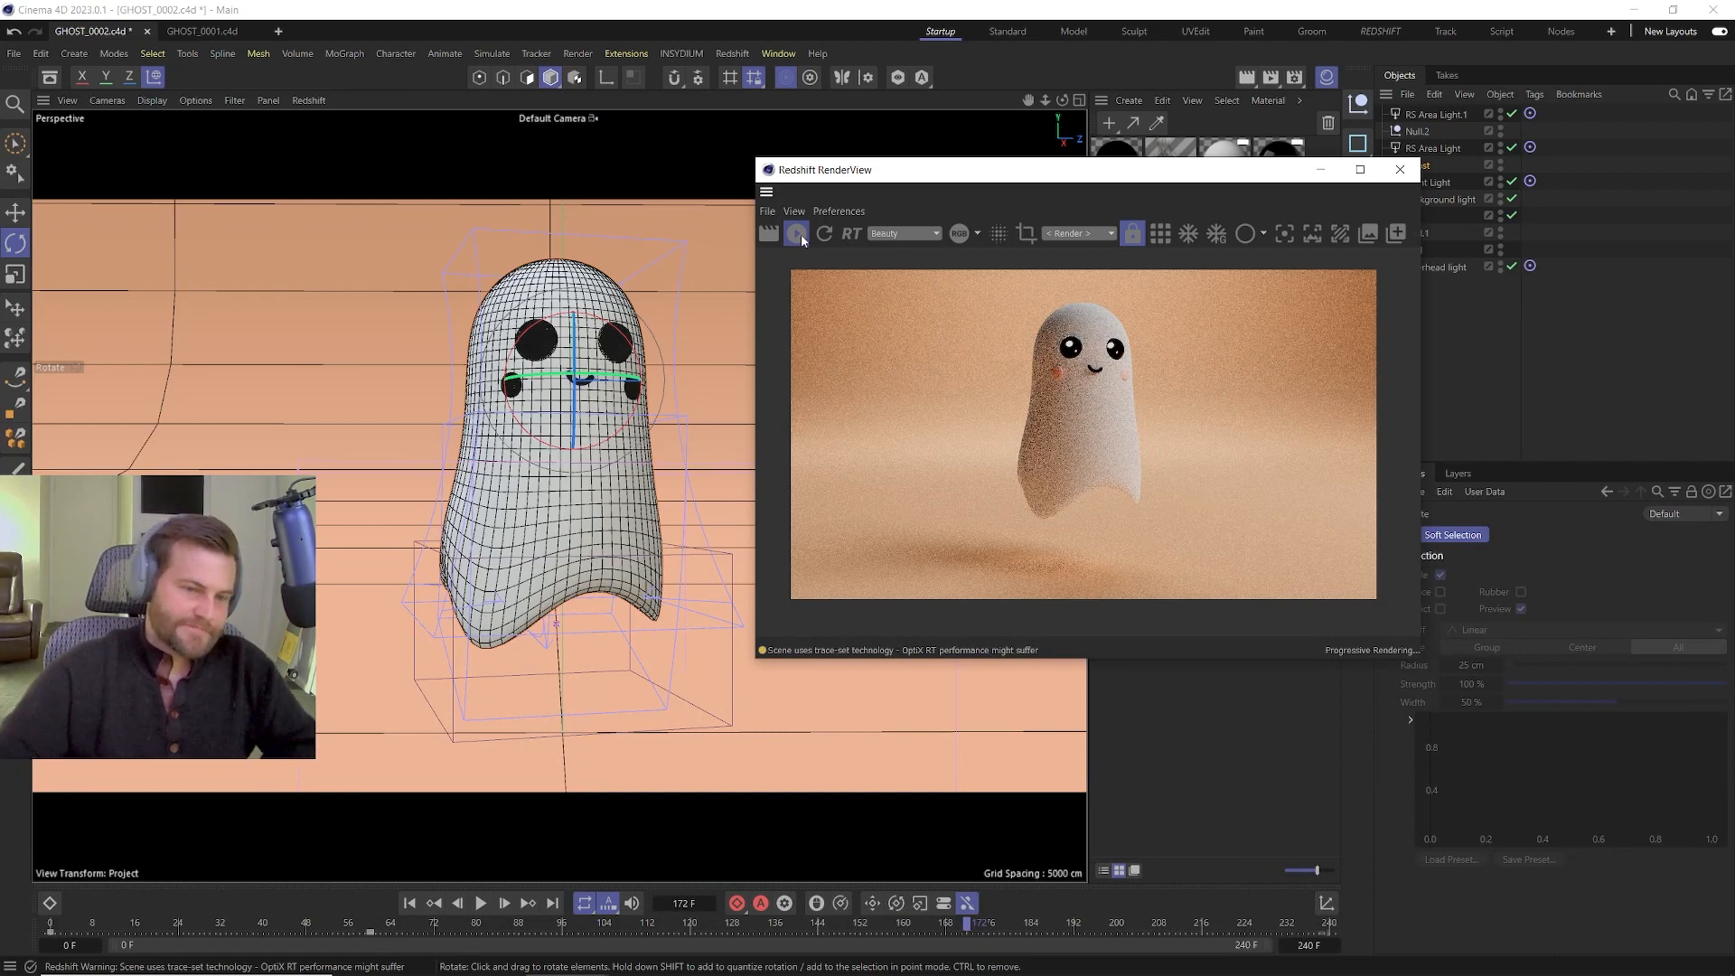
{"action": "left_click", "coordinate": [1402, 170]}
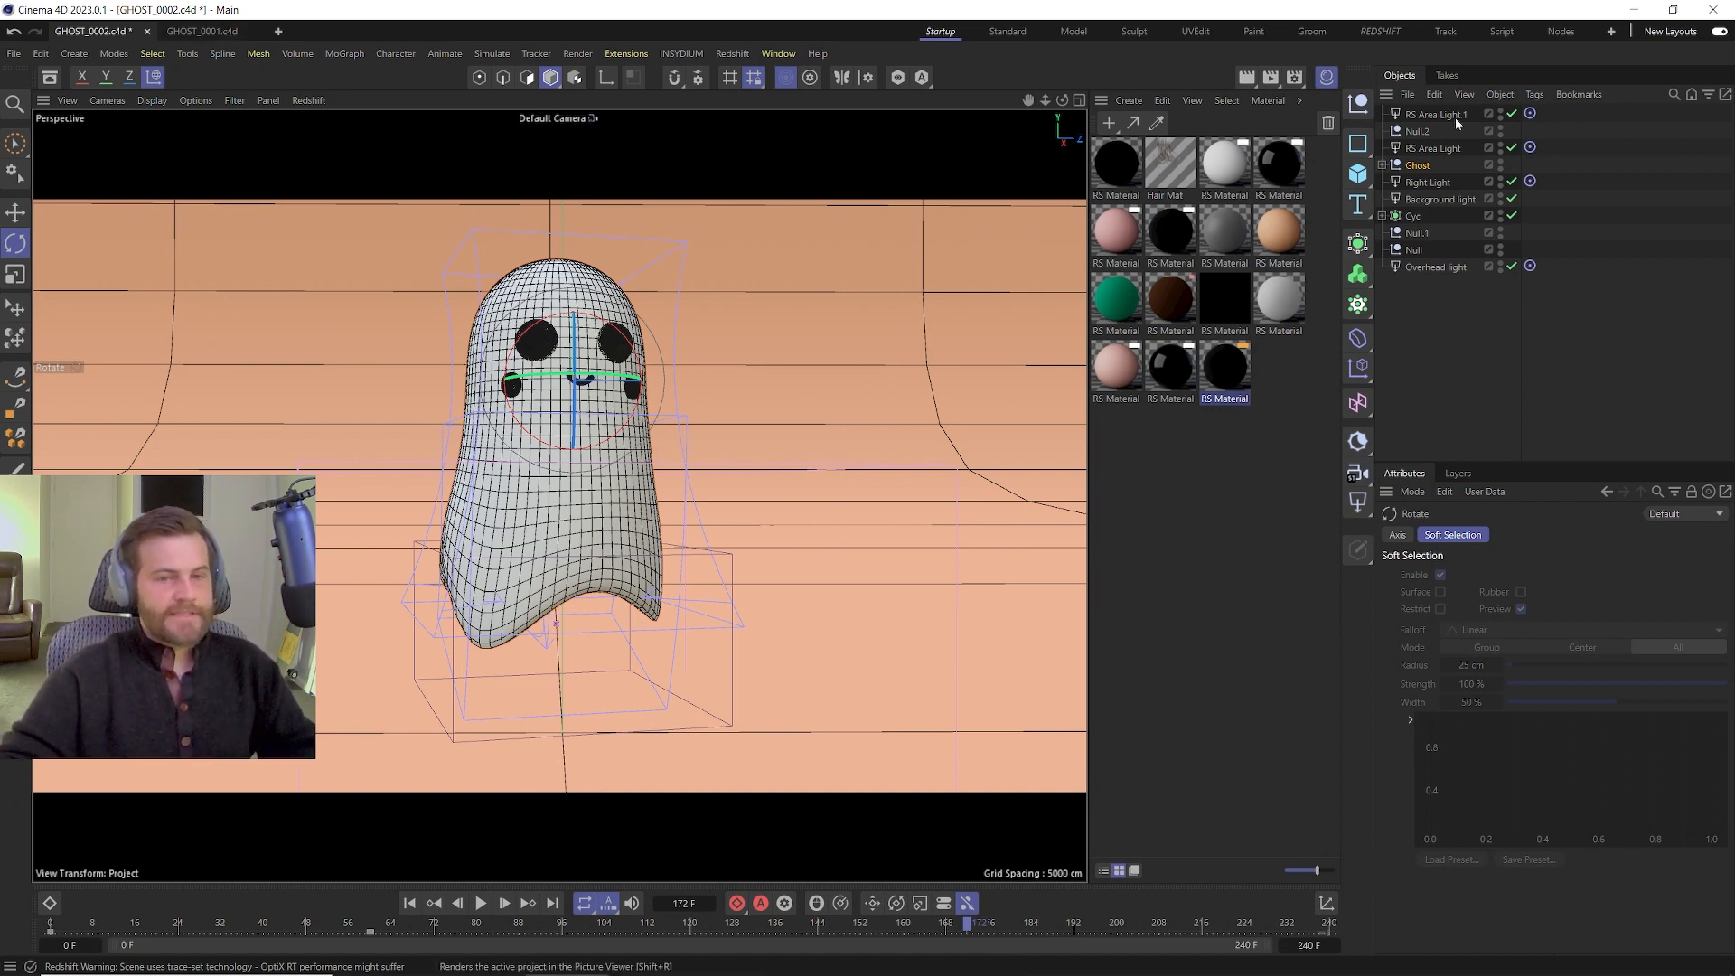
Add a Standard Redshift camera and make it the active view.
{"action": "left_click", "coordinate": [1359, 481]}
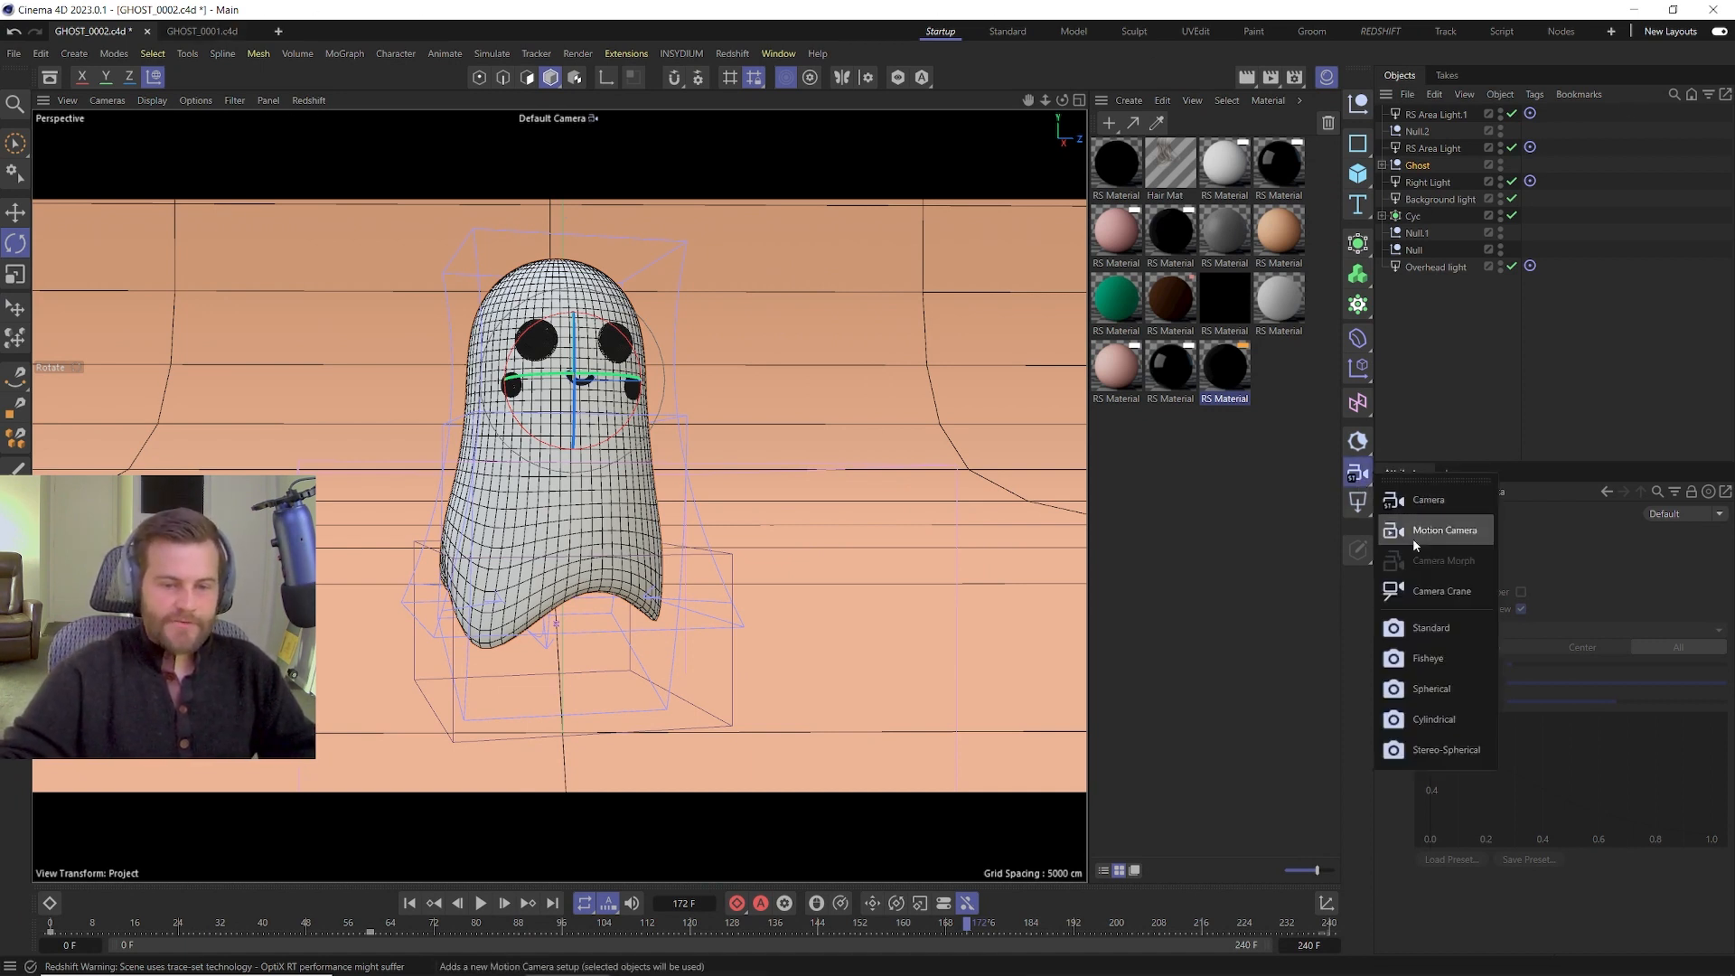
{"action": "left_click", "coordinate": [1430, 627]}
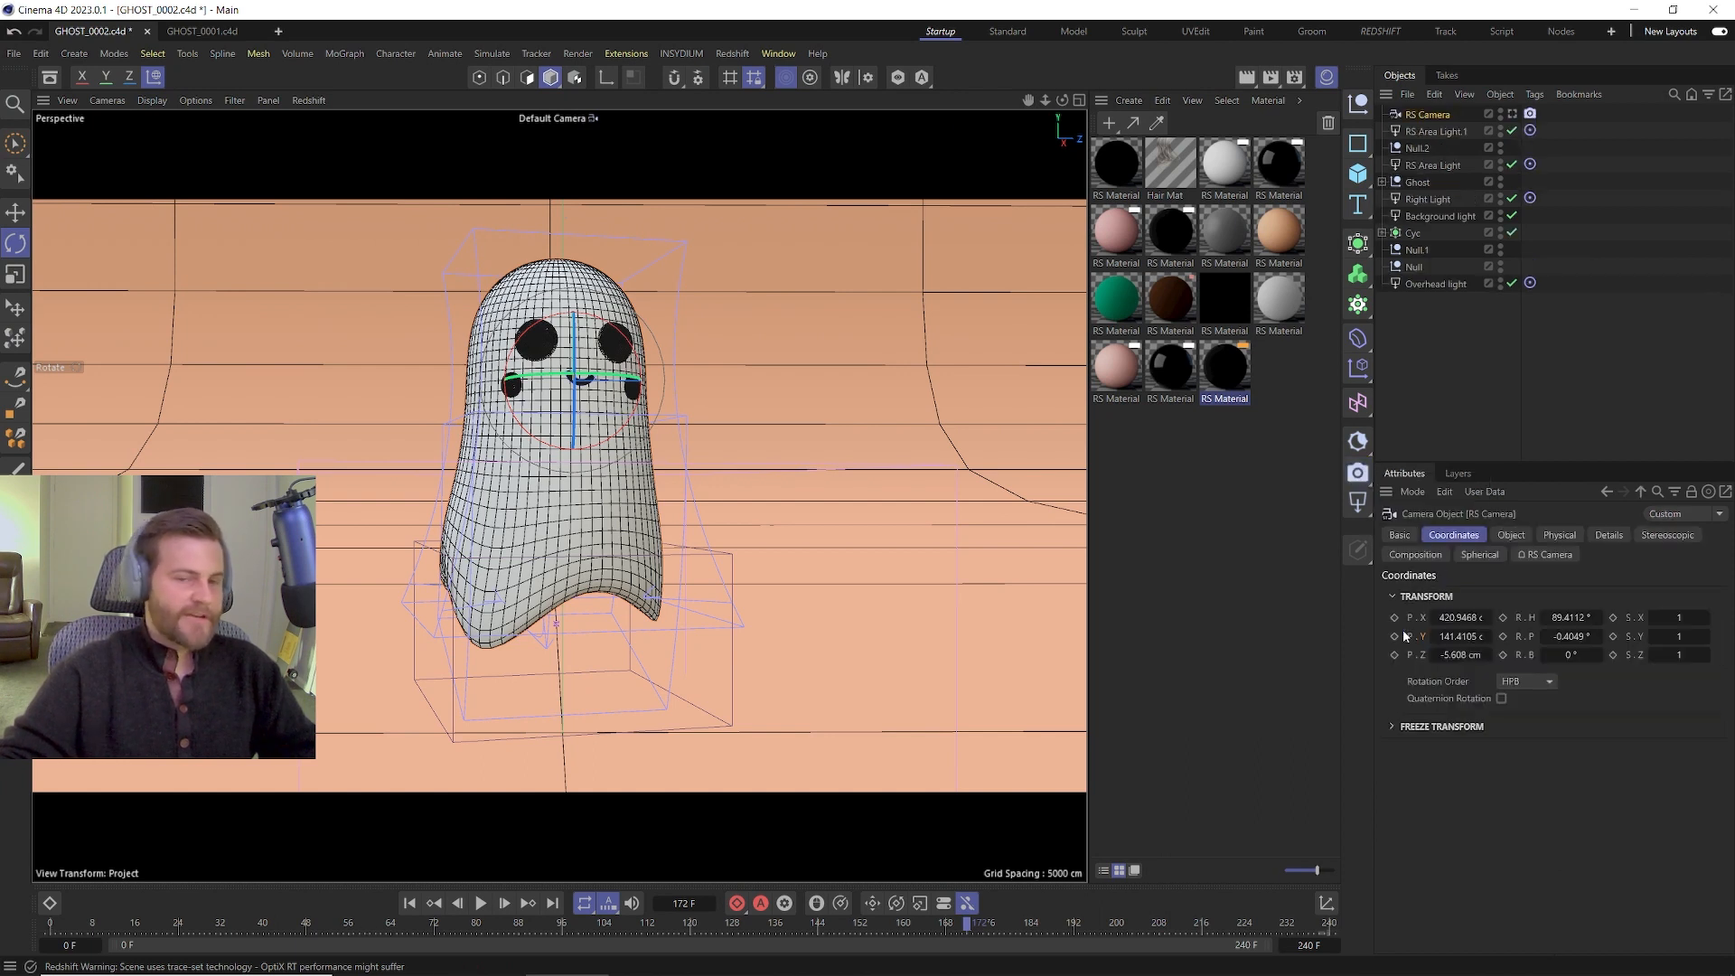
{"action": "left_click", "coordinate": [1514, 116]}
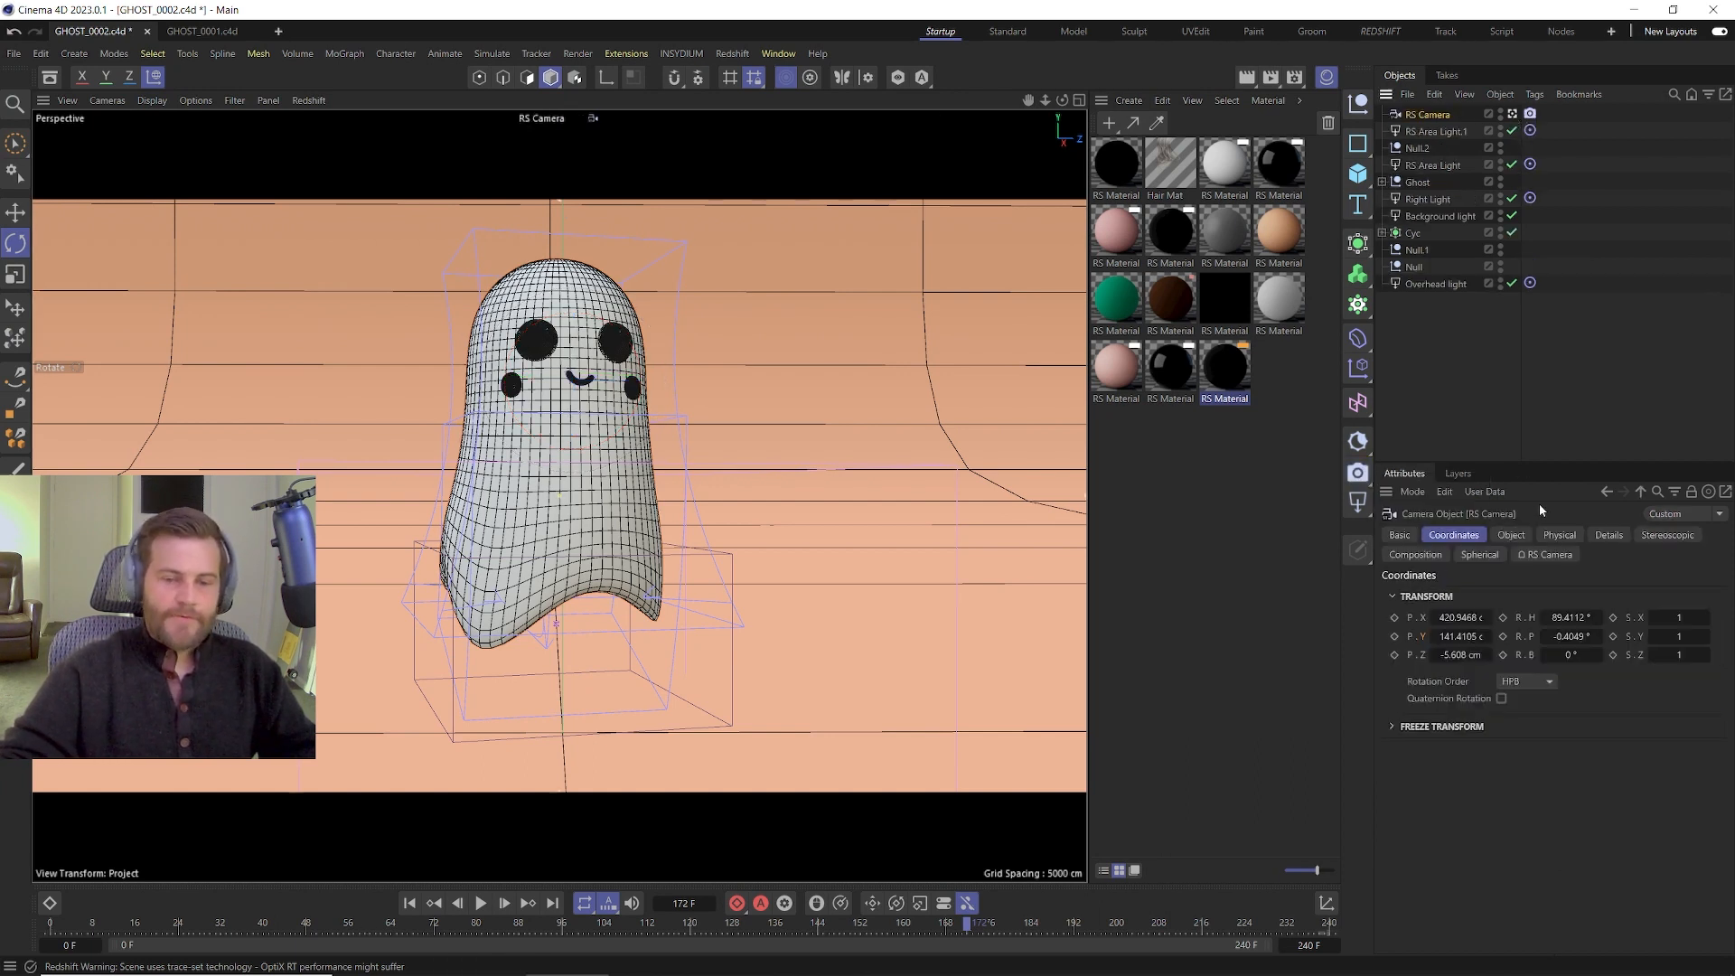
Set the camera's focal length to 50 mm and reframe the shot so the whole ghost fits in view.
{"action": "left_click", "coordinate": [1539, 535]}
{"action": "left_click", "coordinate": [1511, 535]}
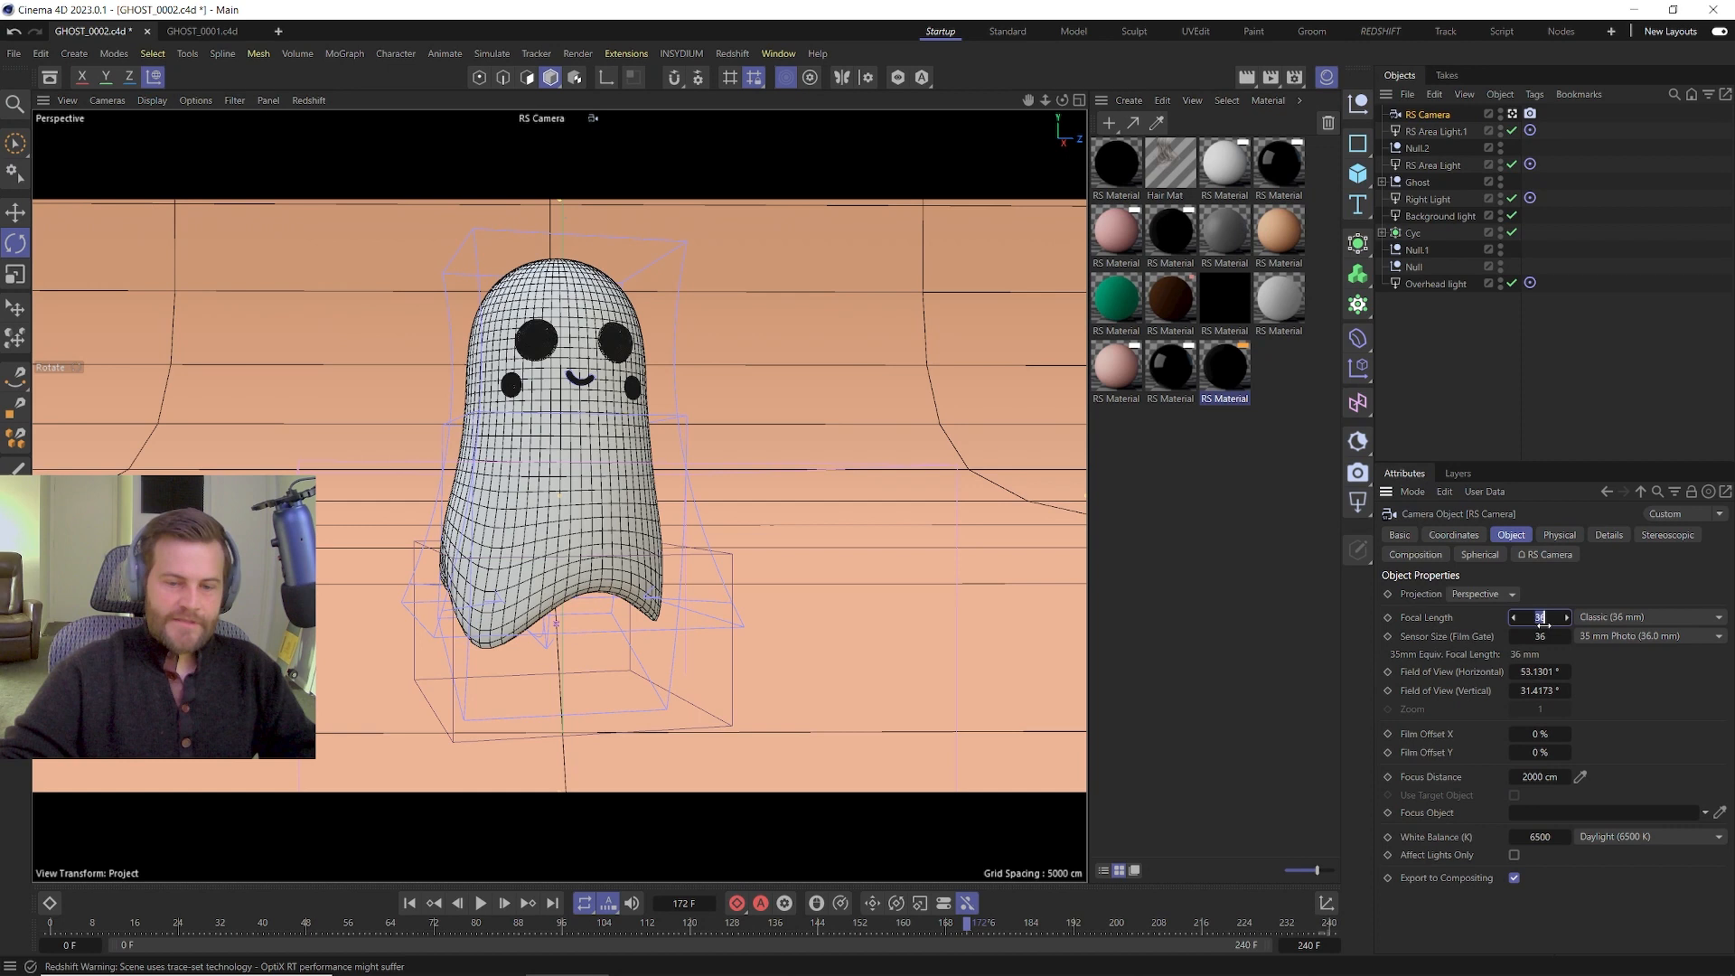
{"action": "type", "text": "50"}
{"action": "key", "text": "Return"}
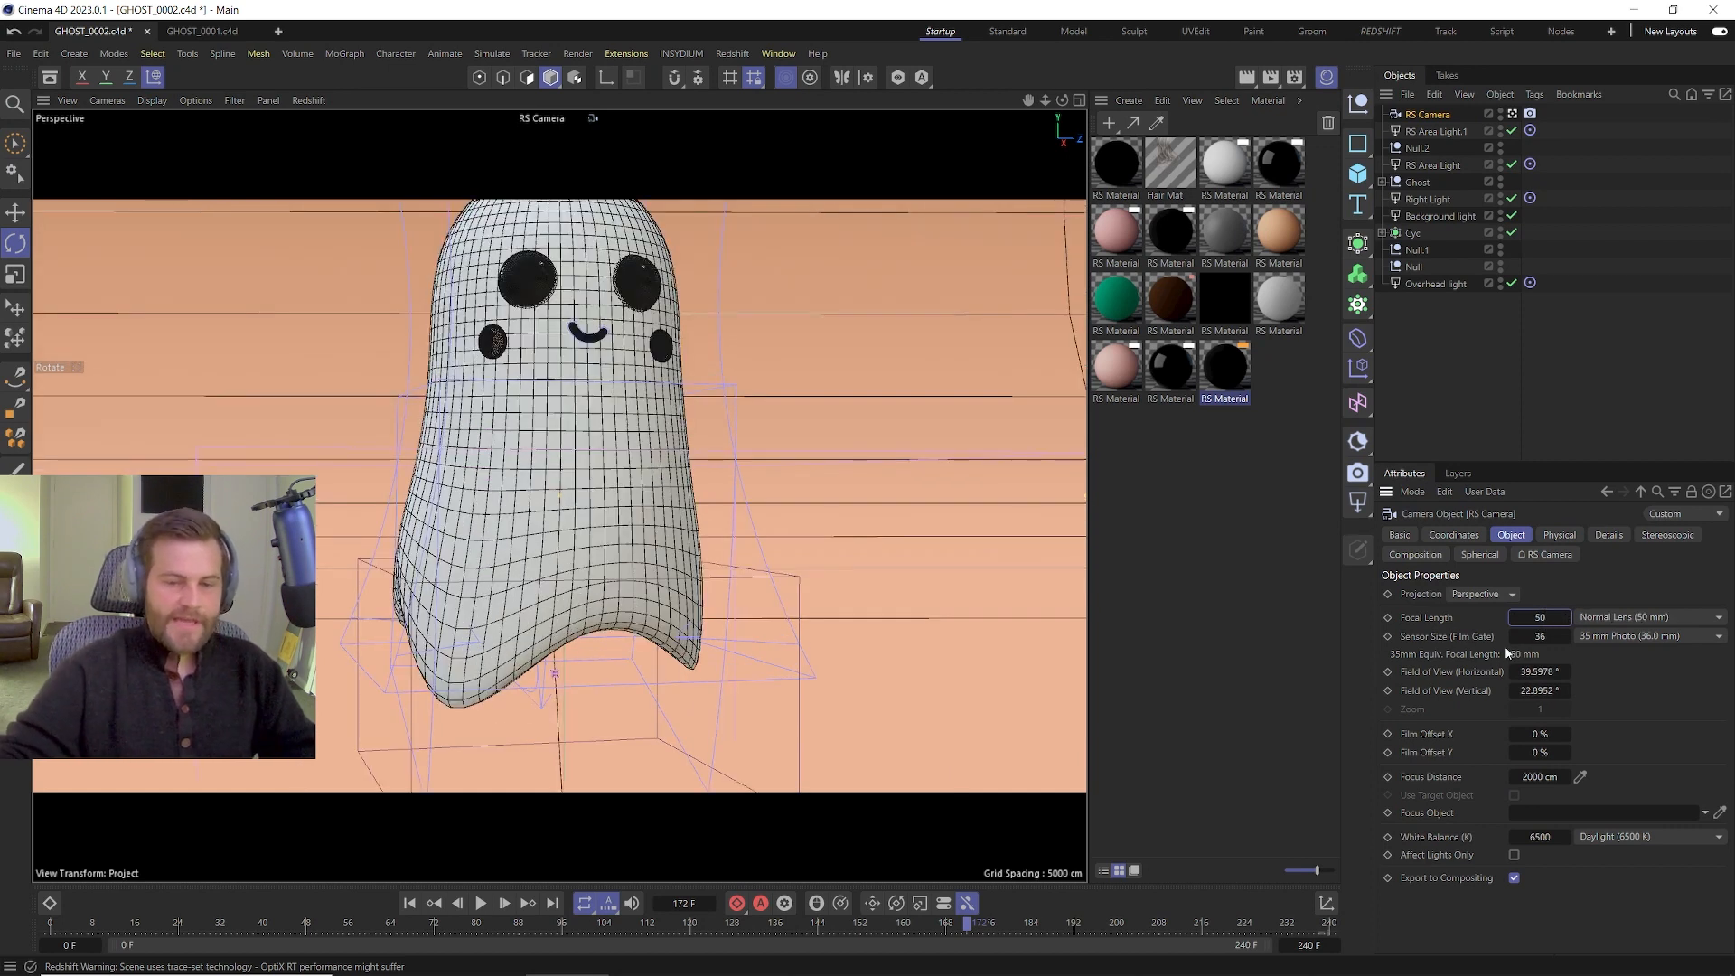
{"action": "scroll", "coordinate": [590, 434], "scroll_direction": "down", "scroll_amount": 1}
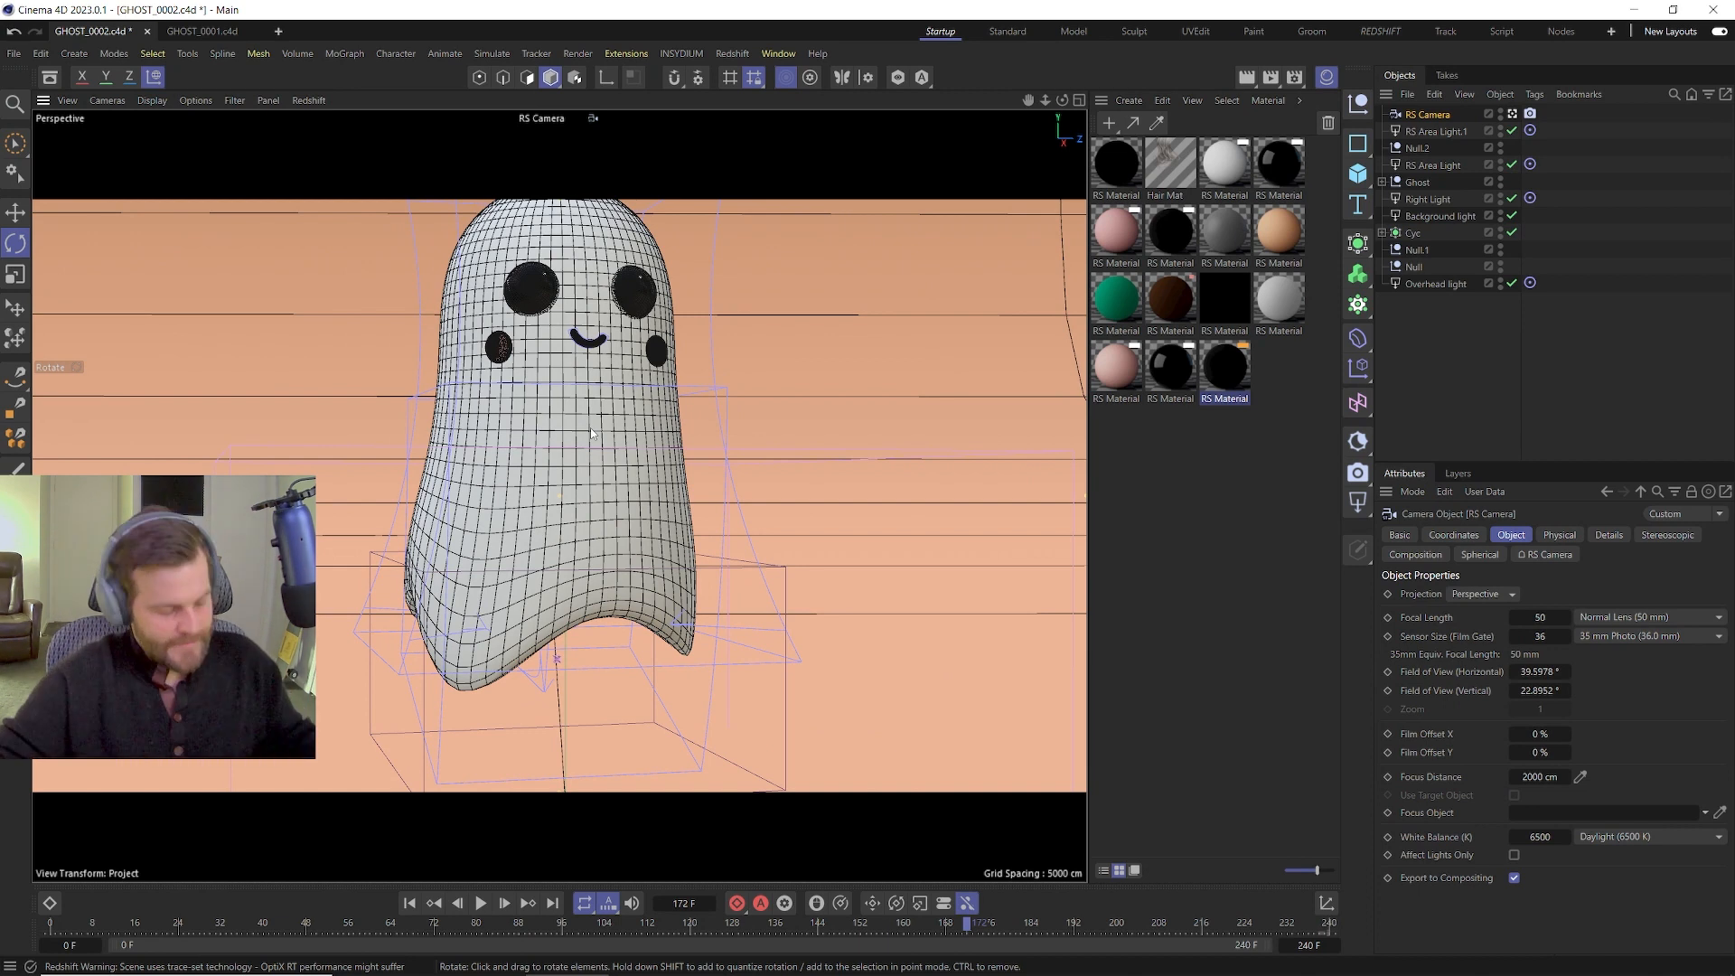
{"action": "middle_click_drag", "start_coordinate": [593, 388], "coordinate": [524, 449], "text": "alt"}
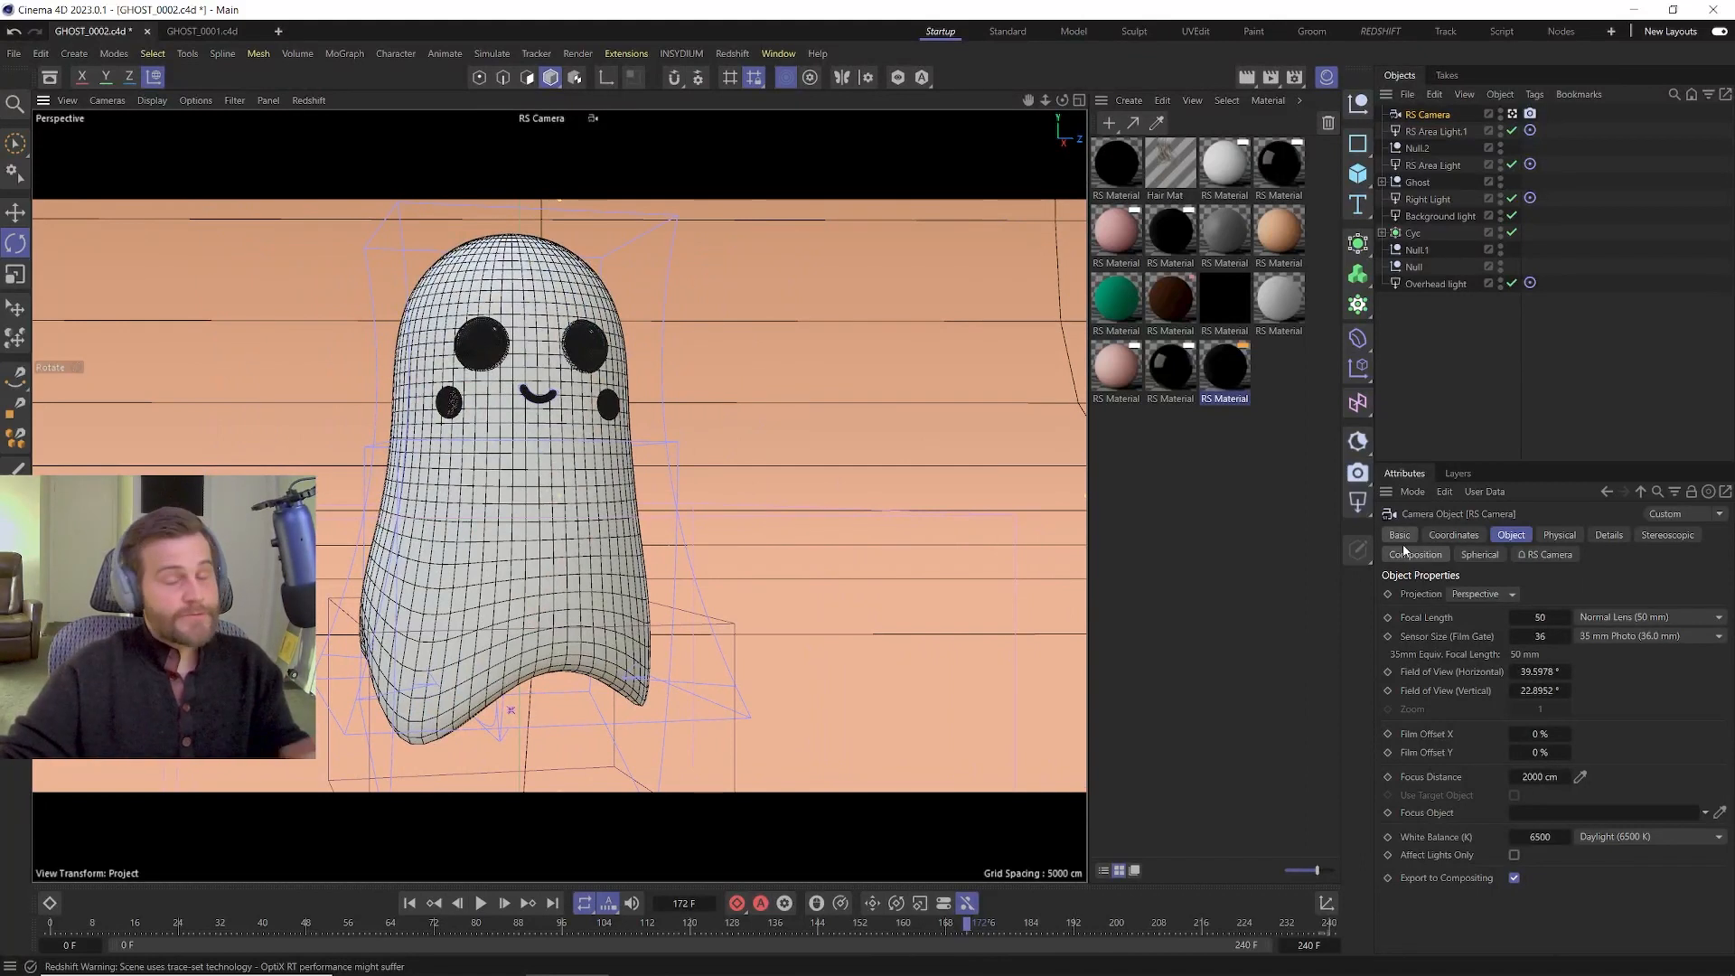
Enable the Grid and Crosshair composition helpers on the RS Camera.
{"action": "left_click", "coordinate": [1412, 560]}
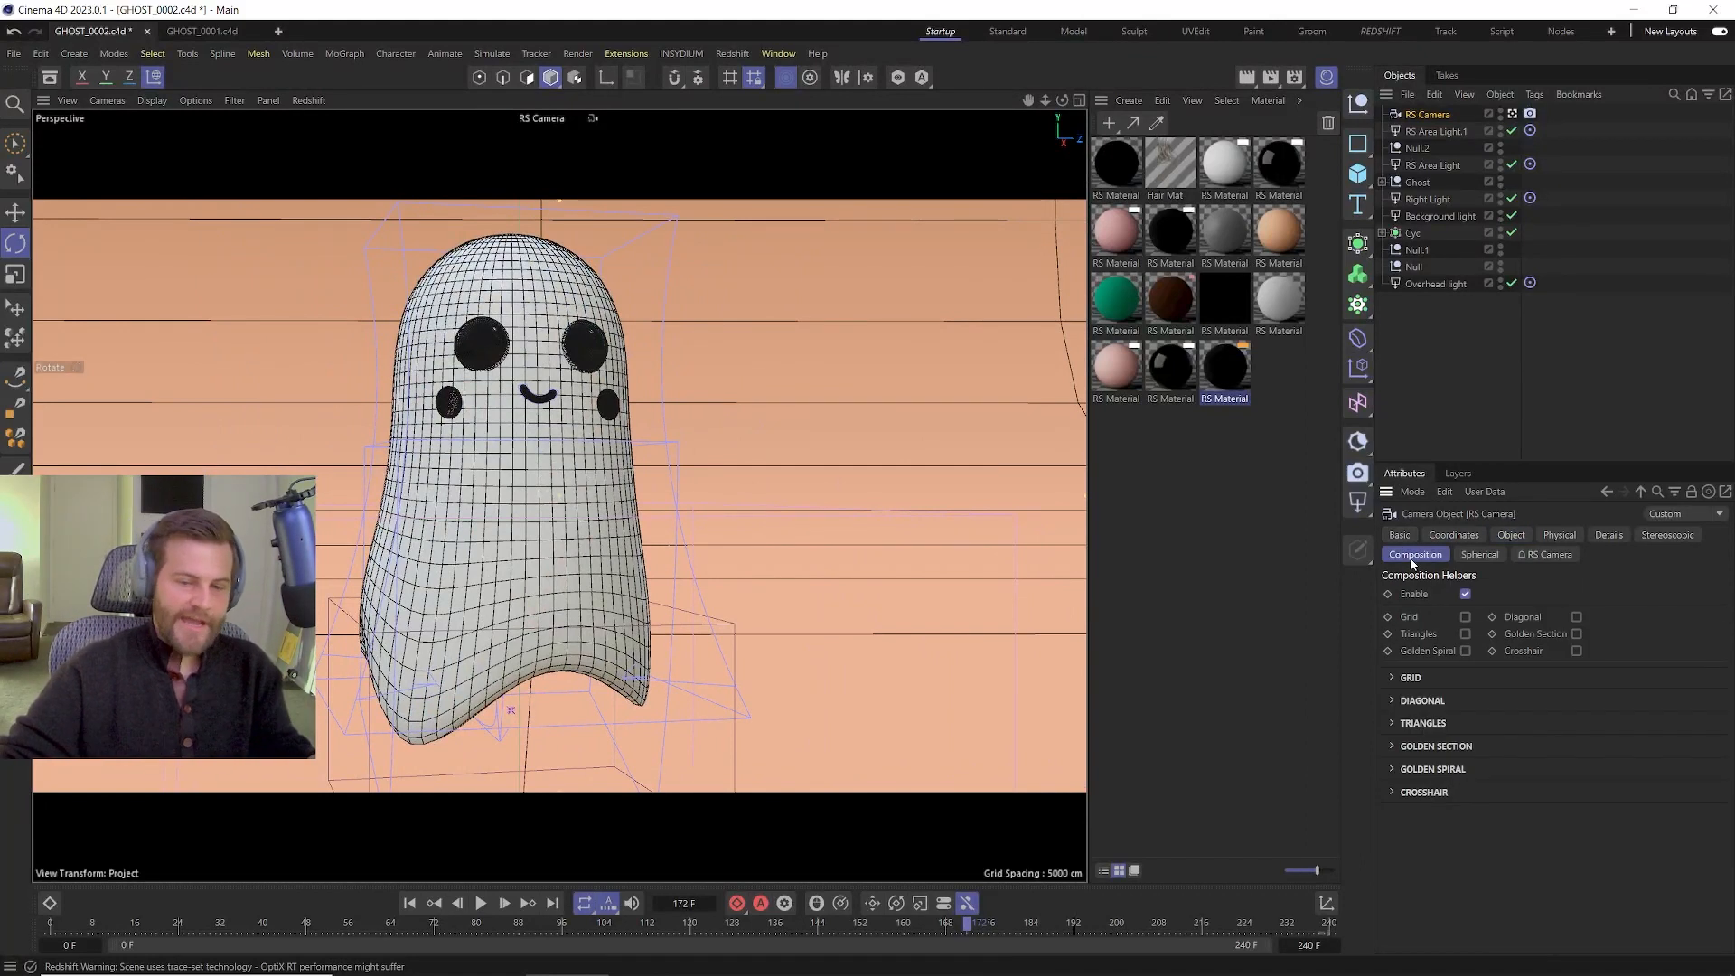
{"action": "left_click", "coordinate": [1465, 618]}
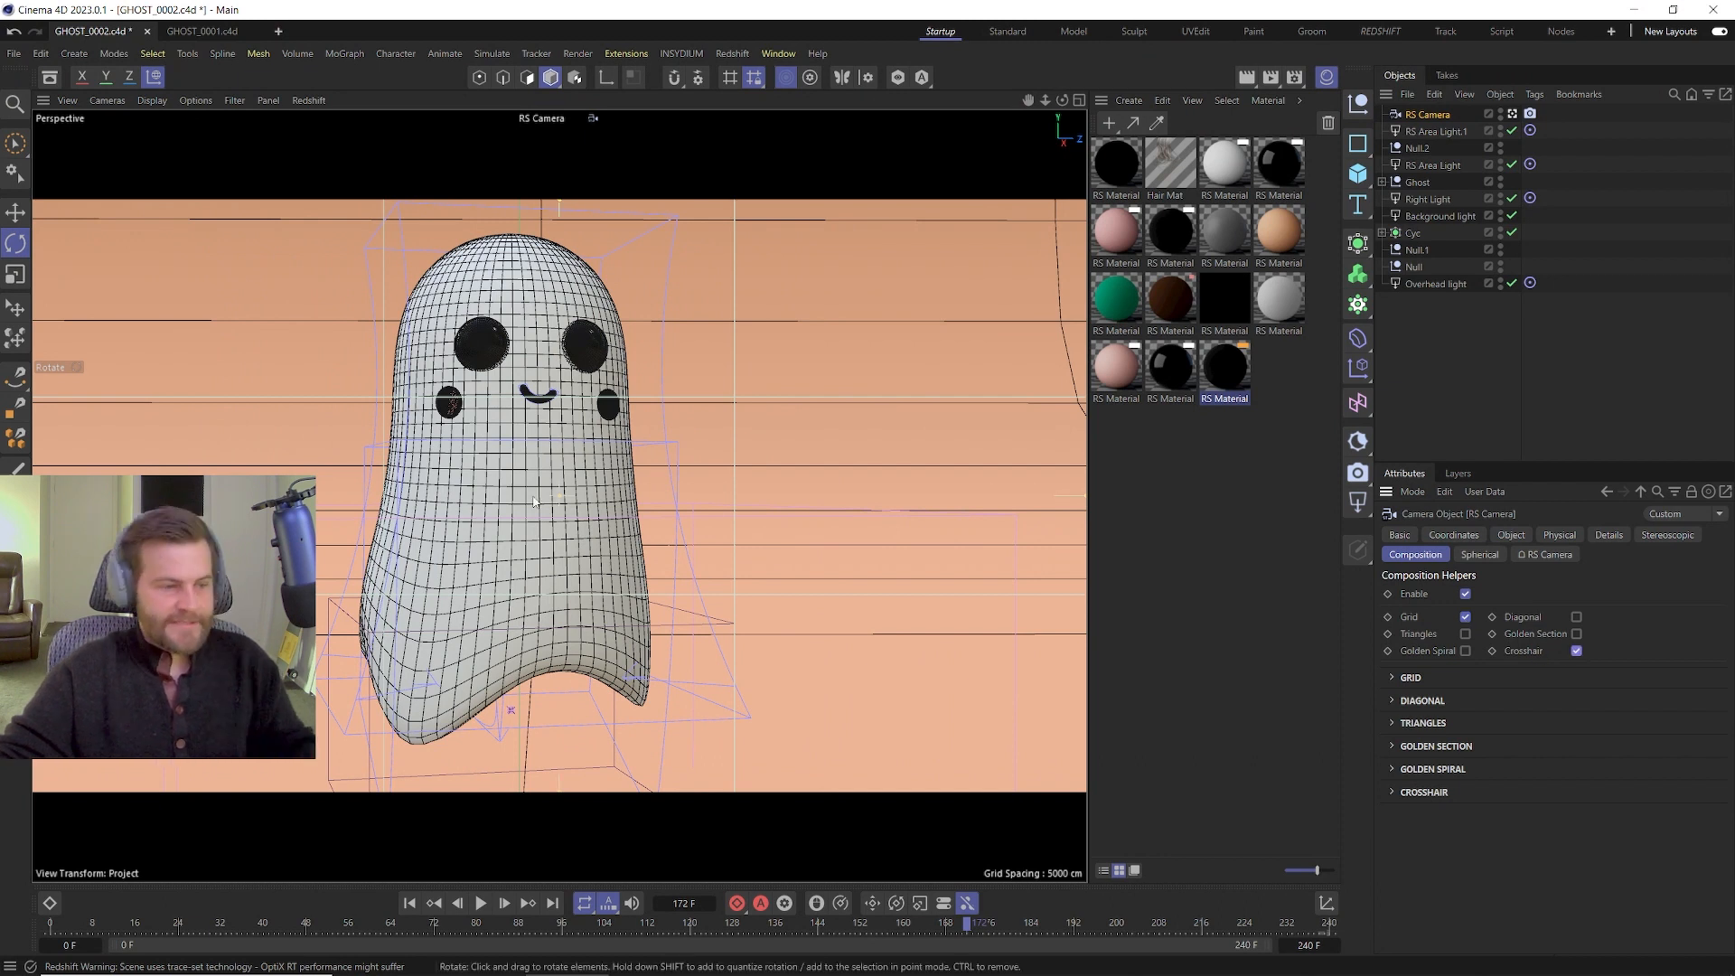
Set the camera's composition grid colour to white and reposition the ghost in the shot against the guides.
{"action": "left_click", "coordinate": [1391, 678]}
{"action": "left_click", "coordinate": [1580, 698]}
{"action": "left_click_drag", "start_coordinate": [1582, 701], "coordinate": [1525, 713]}
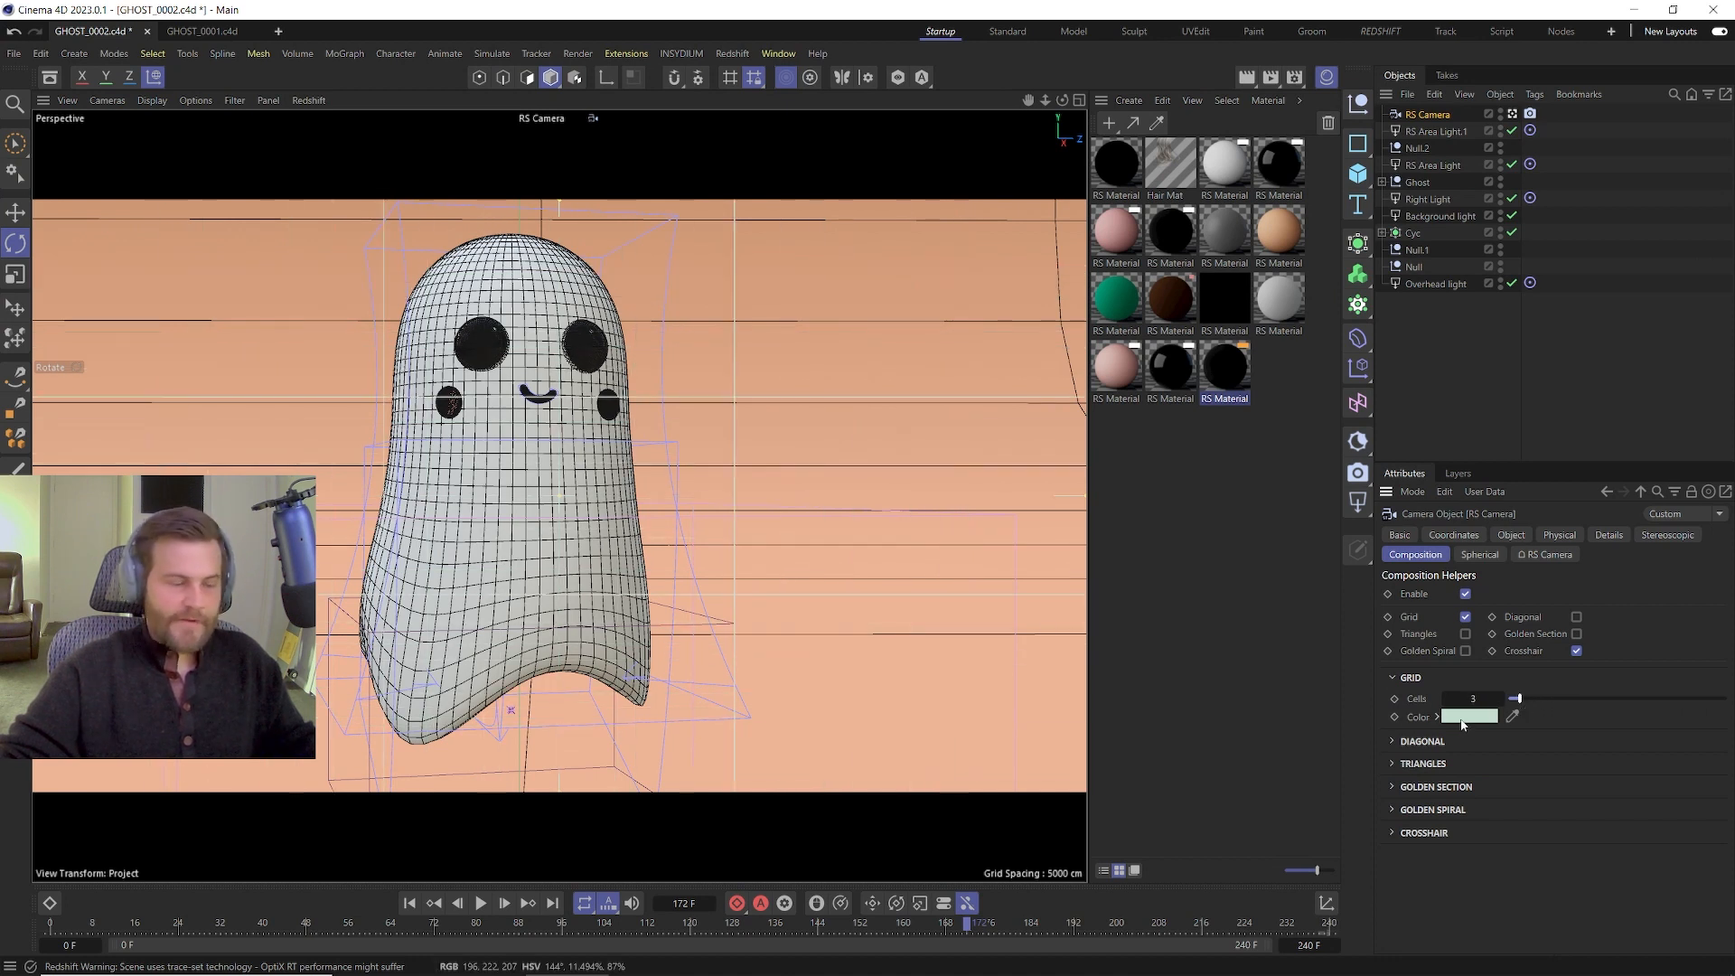
{"action": "left_click", "coordinate": [1461, 722]}
{"action": "left_click_drag", "start_coordinate": [1373, 833], "coordinate": [1300, 921]}
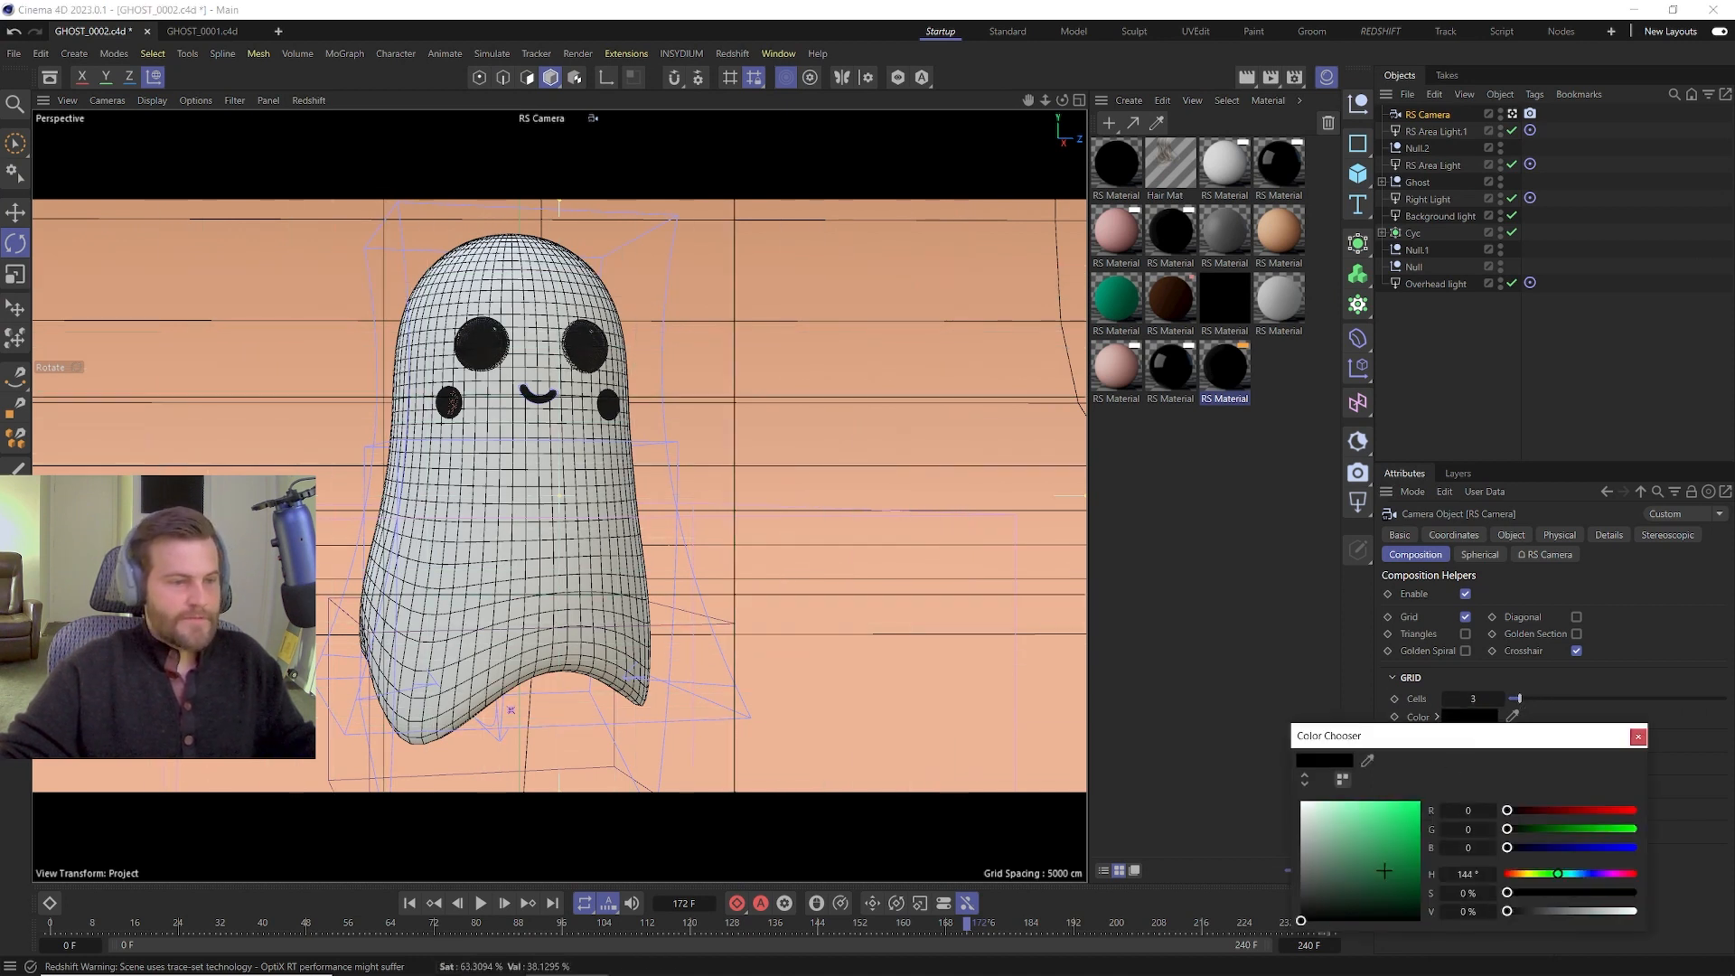
{"action": "left_click_drag", "start_coordinate": [1364, 836], "coordinate": [1300, 800]}
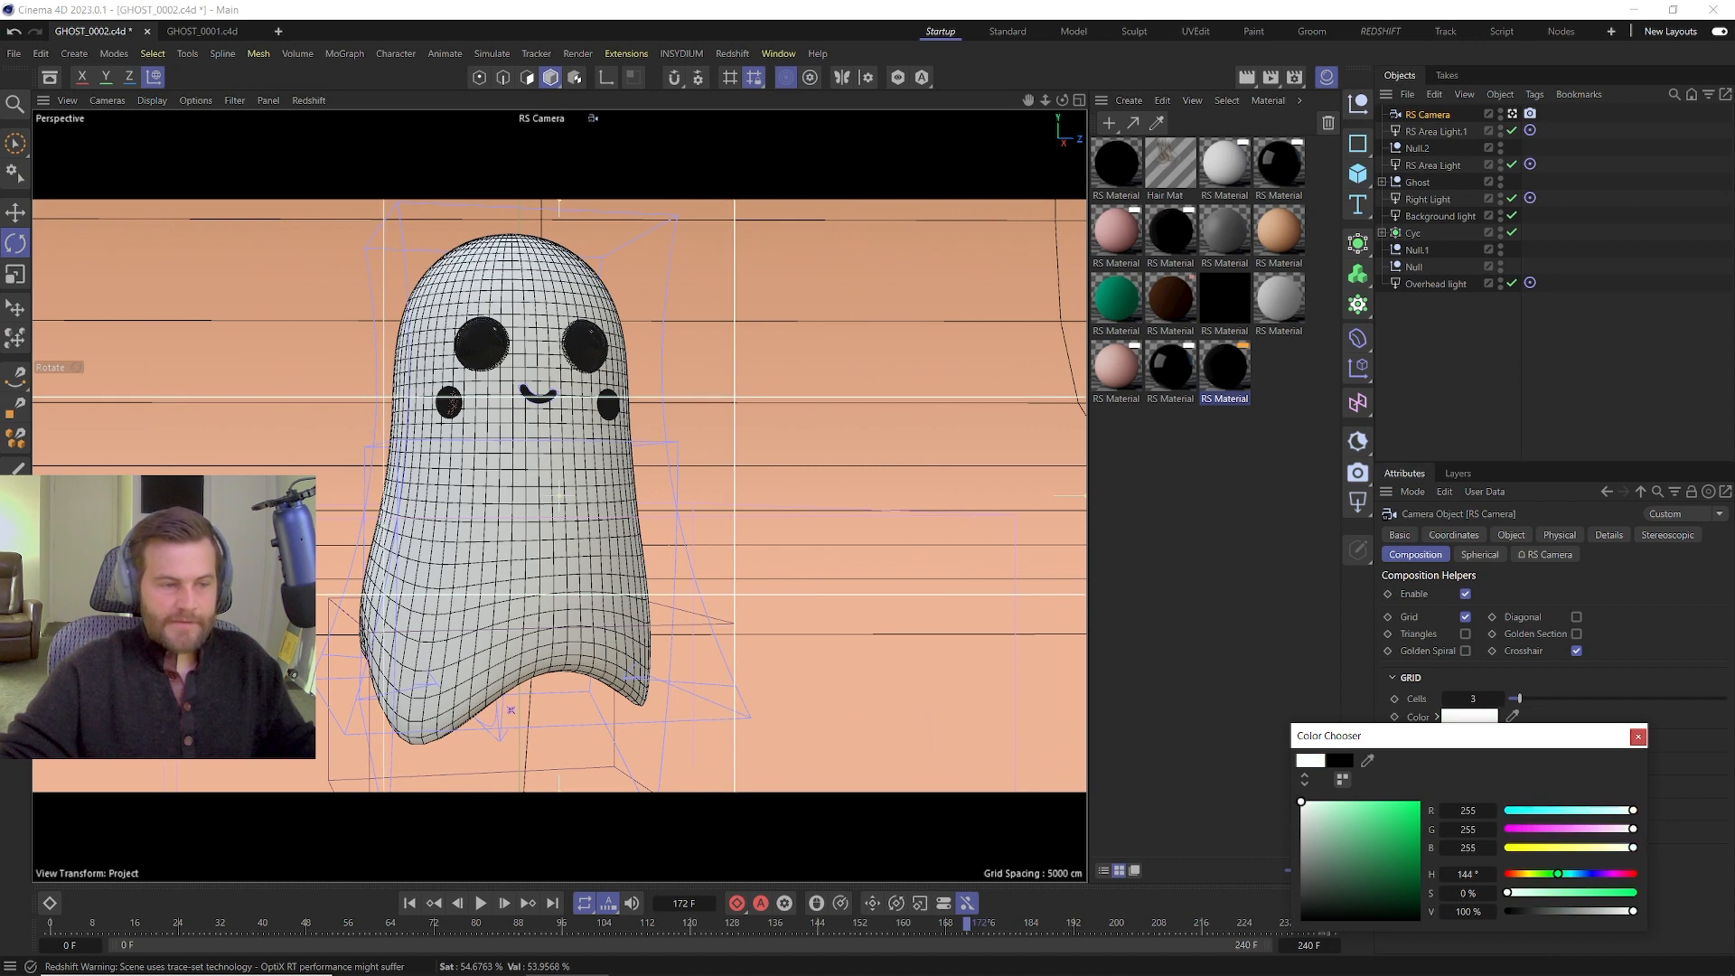
{"action": "left_click", "coordinate": [1640, 737]}
{"action": "middle_click_drag", "start_coordinate": [520, 439], "coordinate": [561, 478], "text": "alt"}
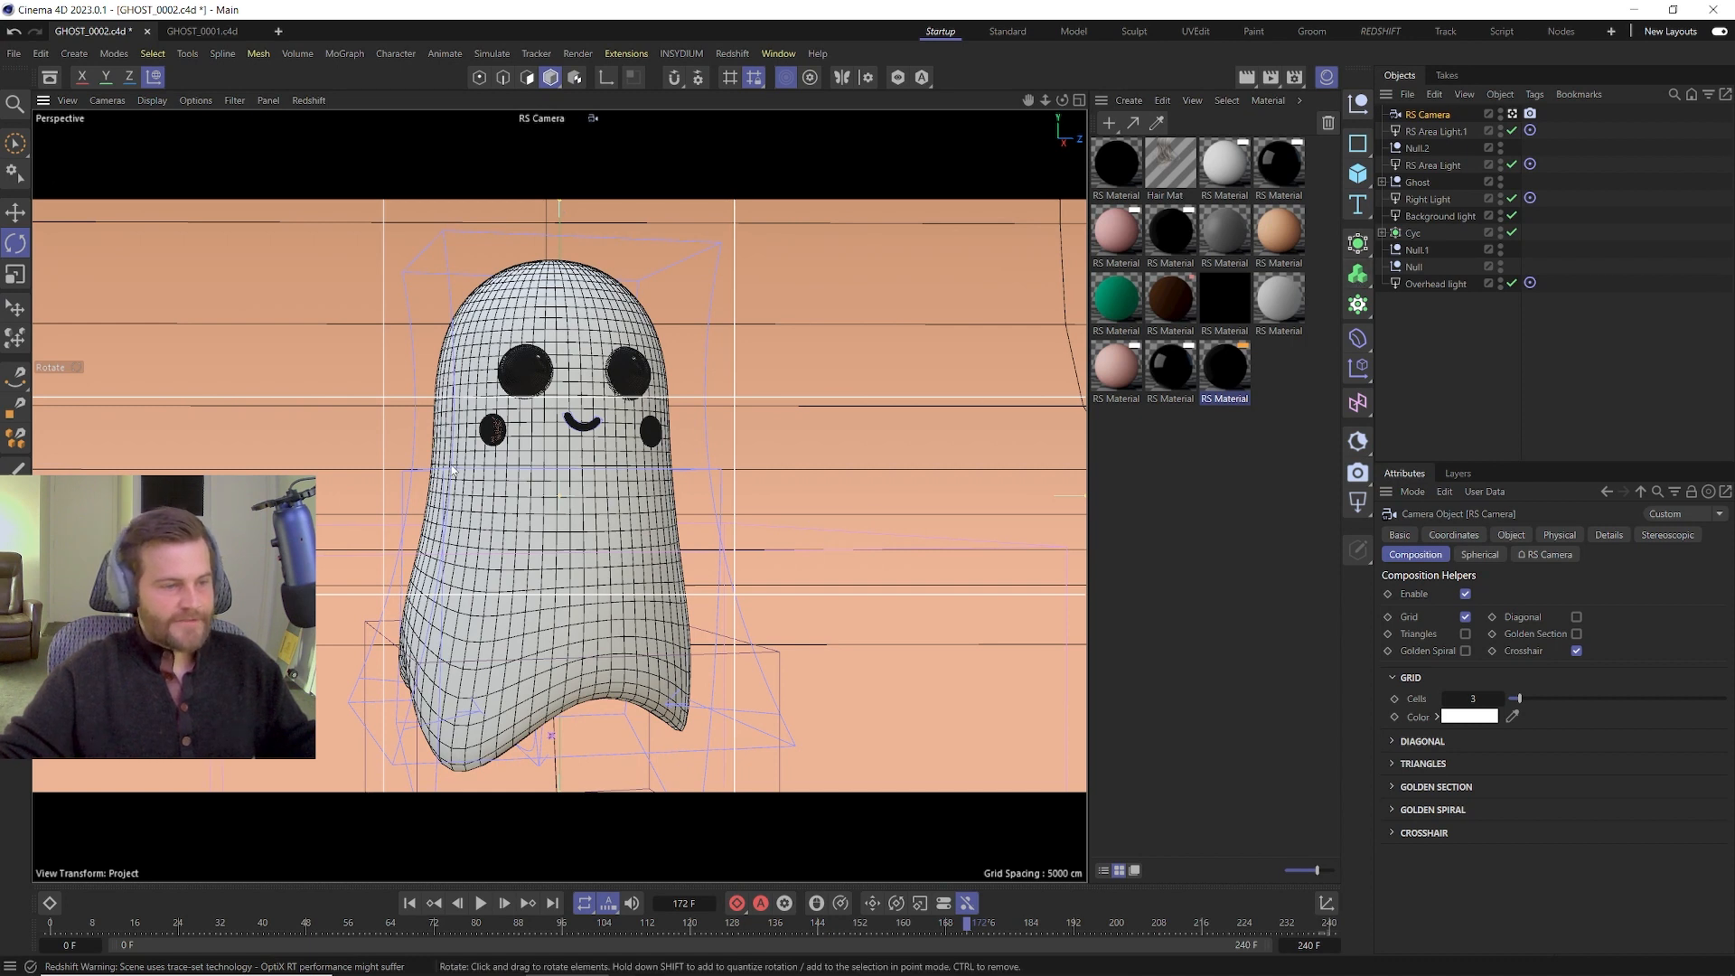
Switch to the GHOST_0001.c4d scene, select its RS Camera and reframe the shot around the ghost and tombstone.
{"action": "left_click", "coordinate": [203, 32]}
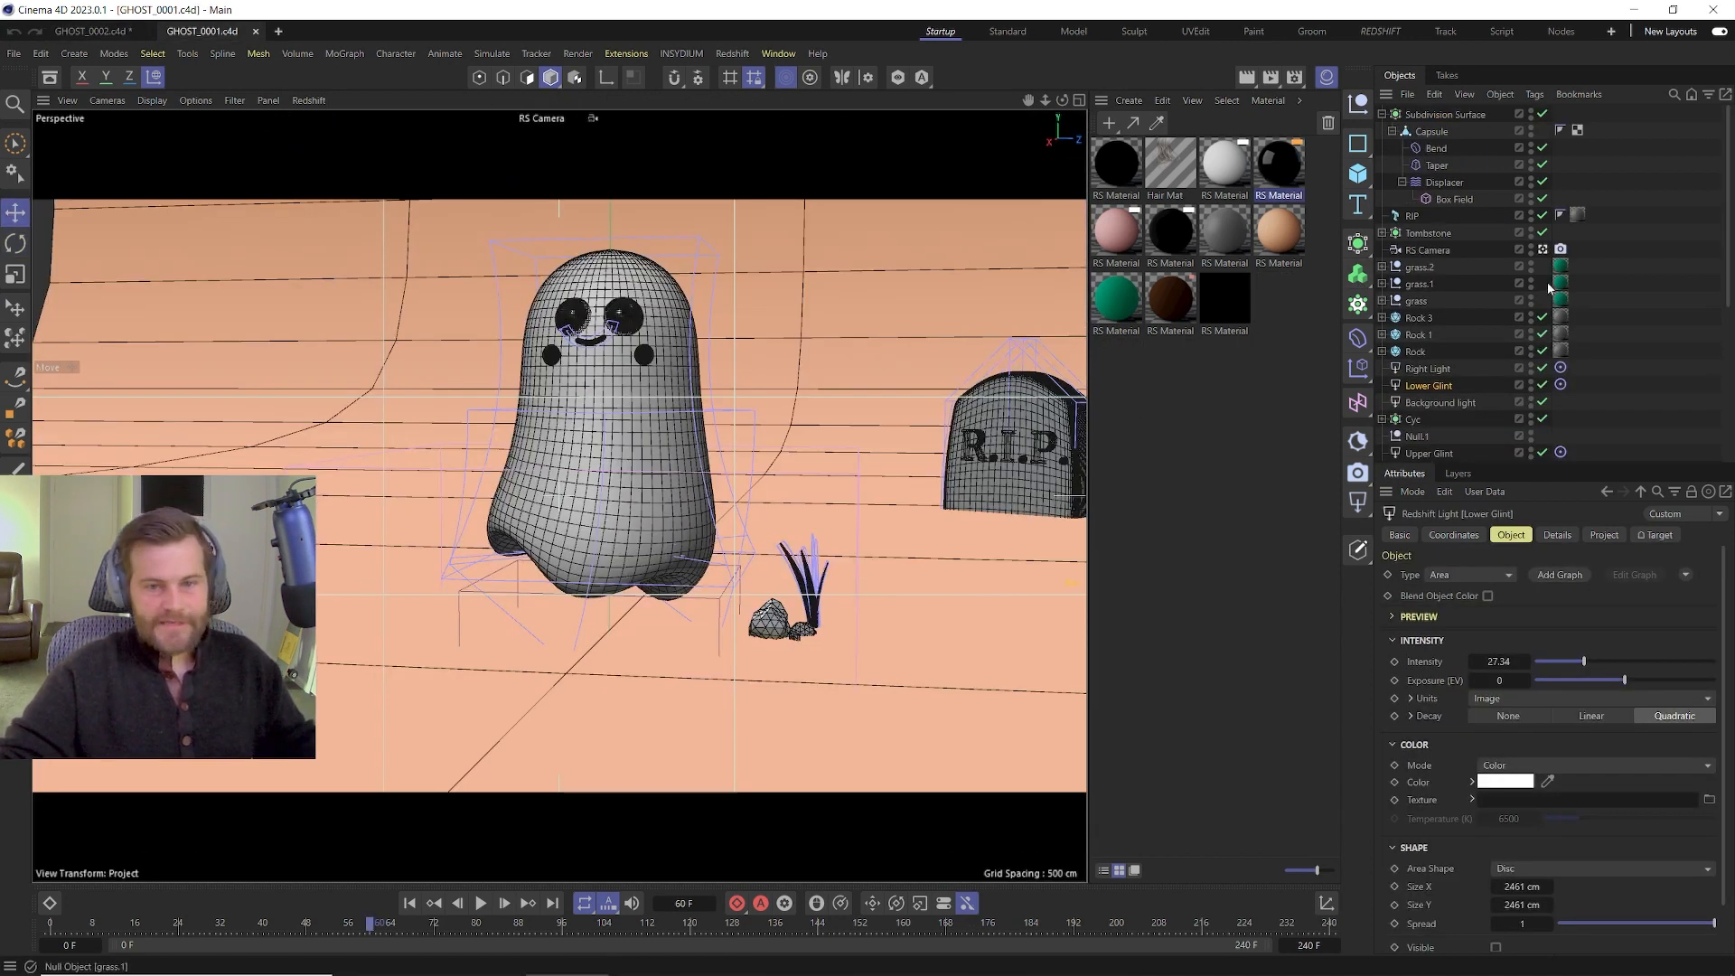
{"action": "left_click", "coordinate": [1445, 253]}
{"action": "mouse_move", "coordinate": [627, 442]}
{"action": "left_mouse_down", "text": "alt"}
{"action": "mouse_move", "coordinate": [667, 440]}
{"action": "mouse_move", "coordinate": [599, 441]}
{"action": "left_mouse_up", "text": "alt"}
{"action": "scroll", "coordinate": [627, 442], "scroll_direction": "up", "scroll_amount": 1}
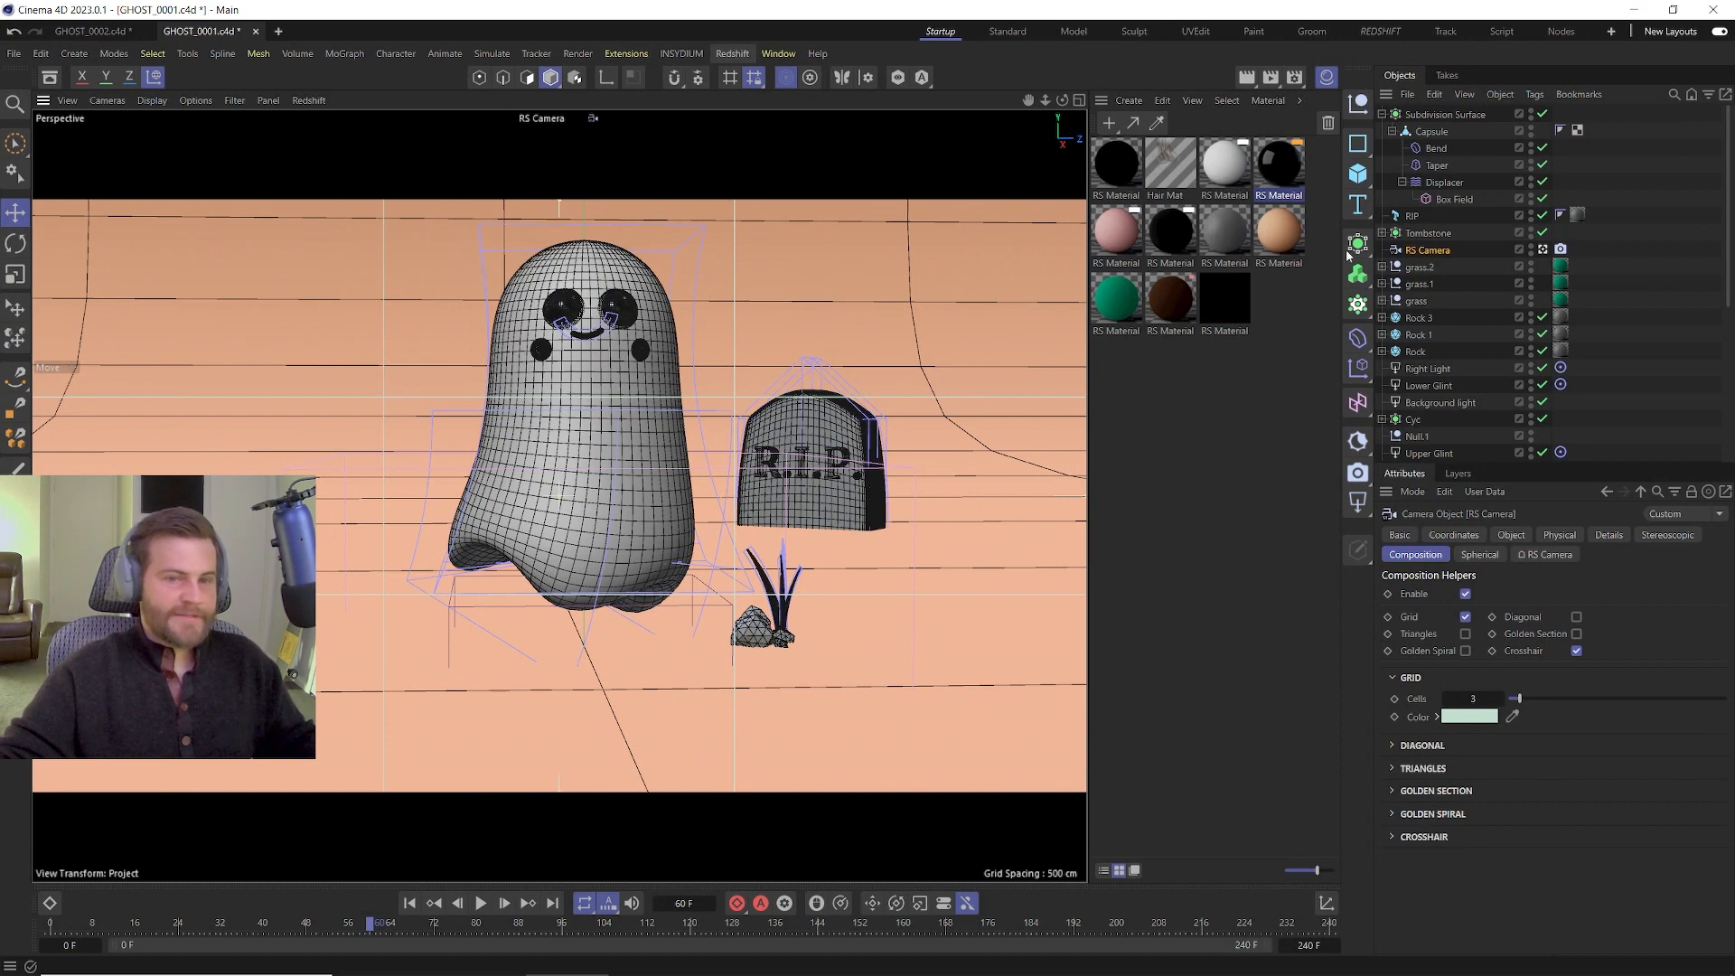
Override and enable Bokeh on the RS Camera's Redshift tag, deriving only Focus Distance from the camera.
{"action": "left_click", "coordinate": [1560, 249]}
{"action": "left_click", "coordinate": [1474, 535]}
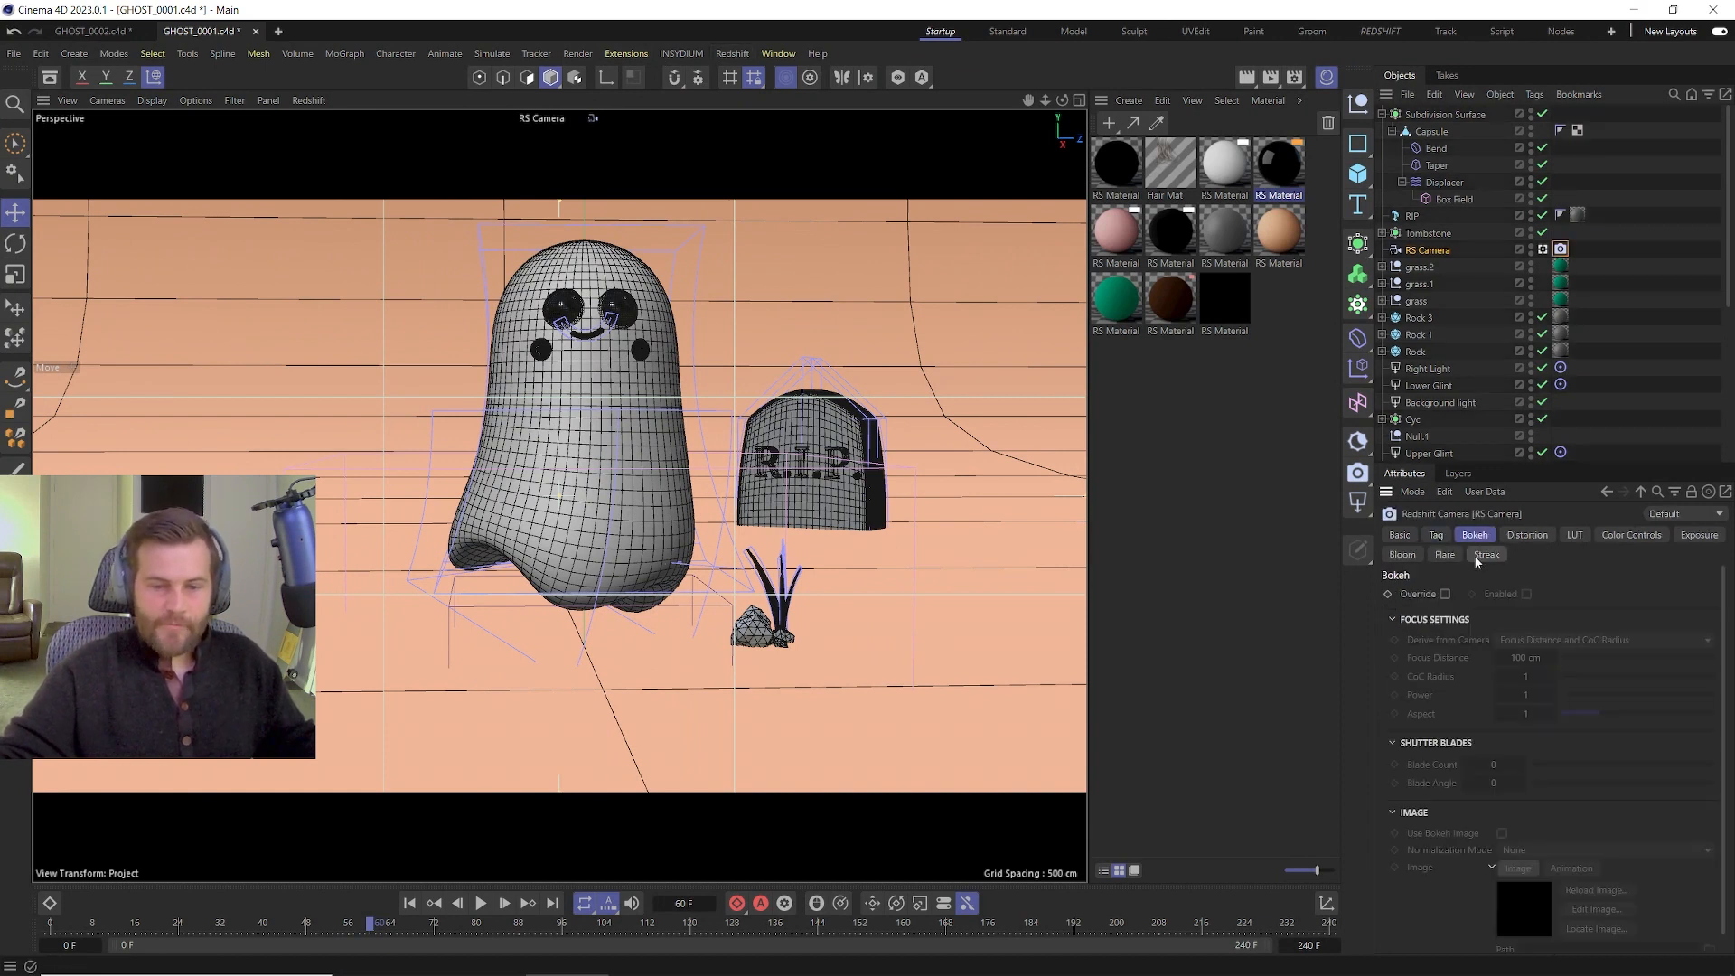
{"action": "left_click", "coordinate": [1526, 593]}
{"action": "left_click", "coordinate": [1536, 640]}
{"action": "left_click", "coordinate": [1524, 669]}
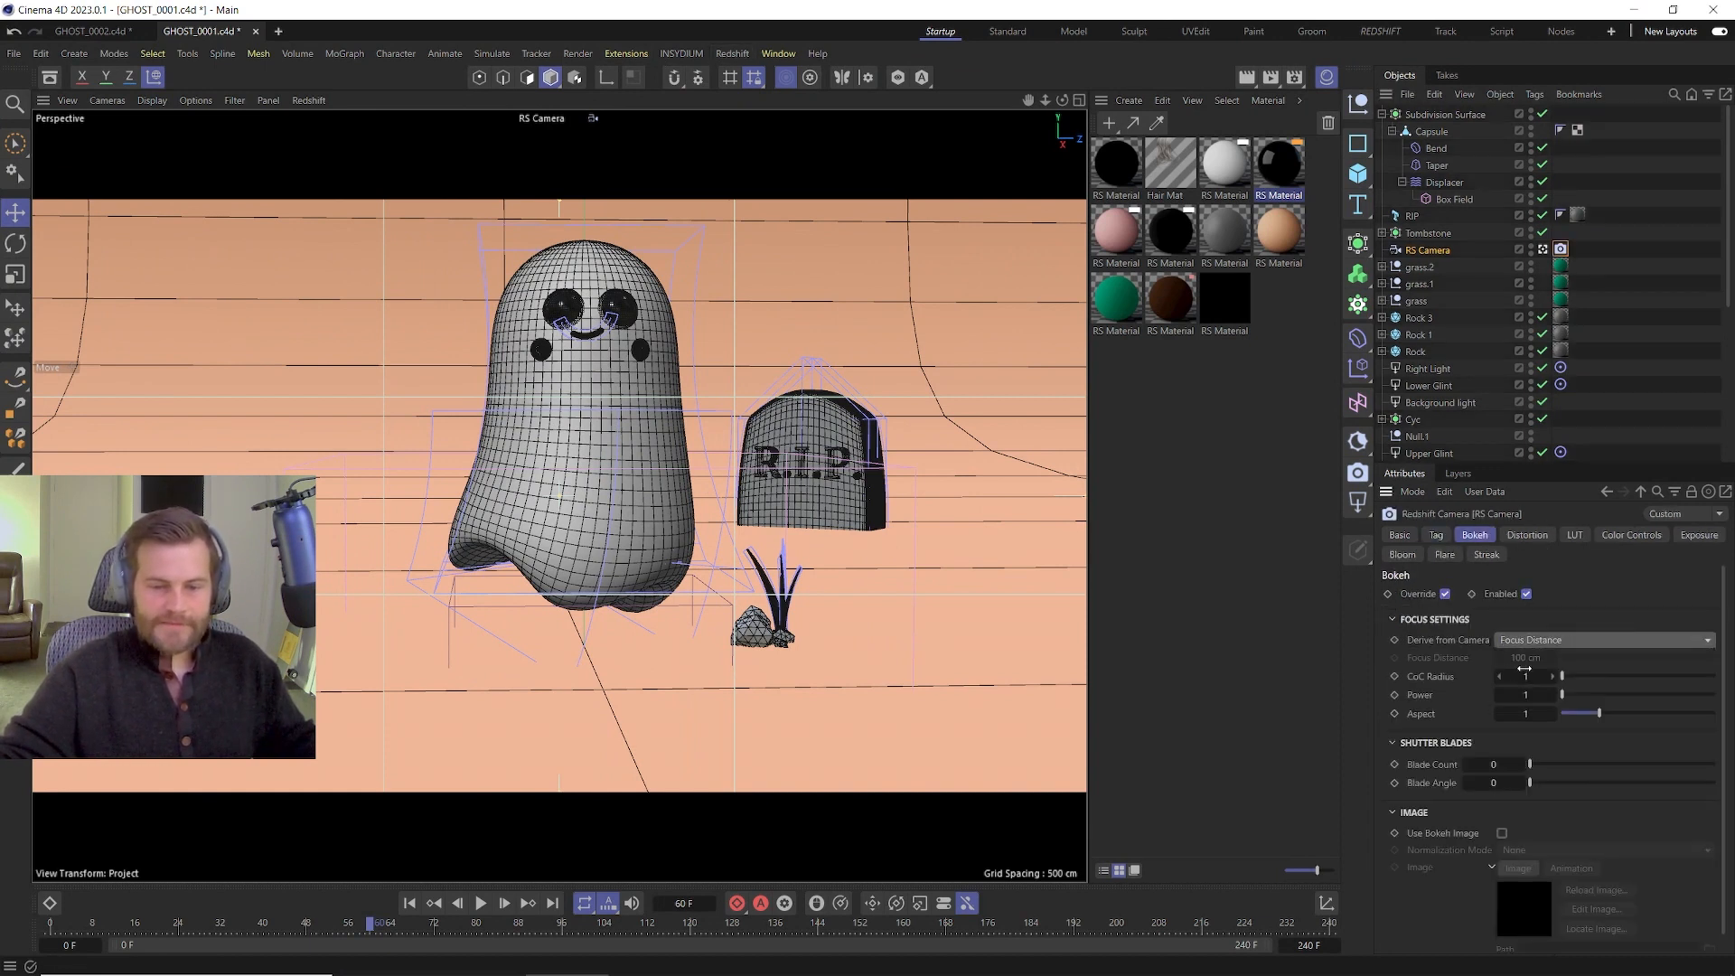
Open the Redshift RenderView and place it clear of the camera settings to preview the tombstone scene.
{"action": "left_click", "coordinate": [731, 54]}
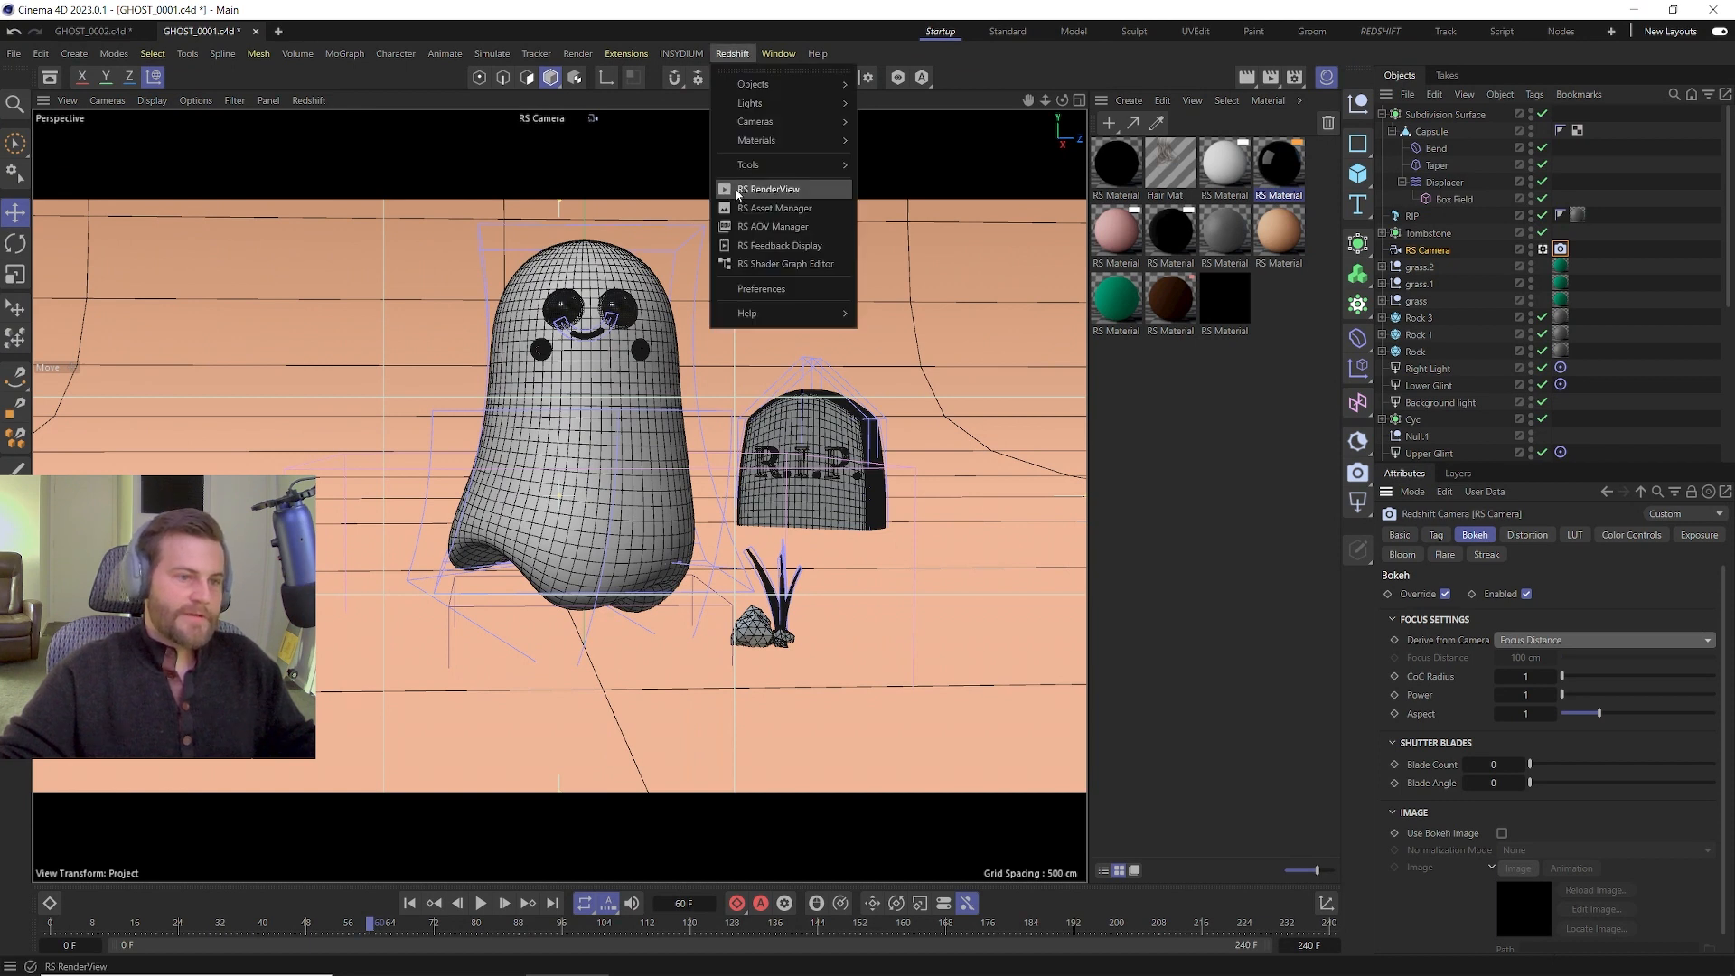
{"action": "left_click", "coordinate": [736, 188]}
{"action": "left_click_drag", "start_coordinate": [911, 170], "coordinate": [356, 148]}
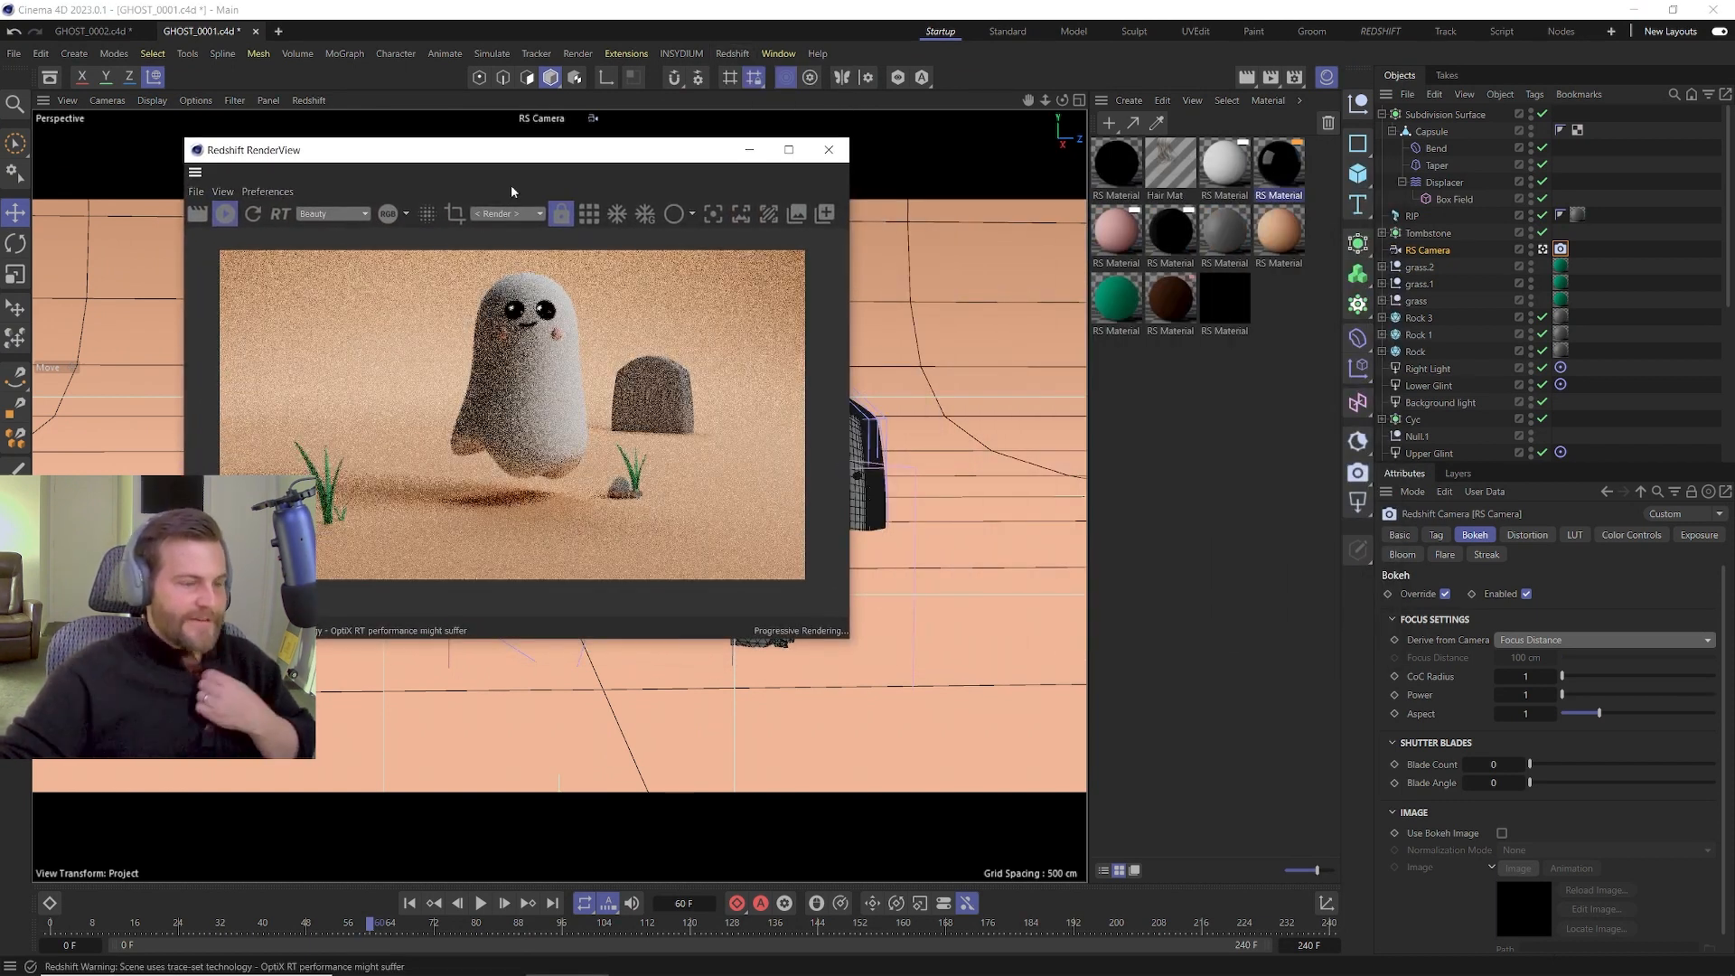
{"action": "left_click_drag", "start_coordinate": [510, 155], "coordinate": [195, 184]}
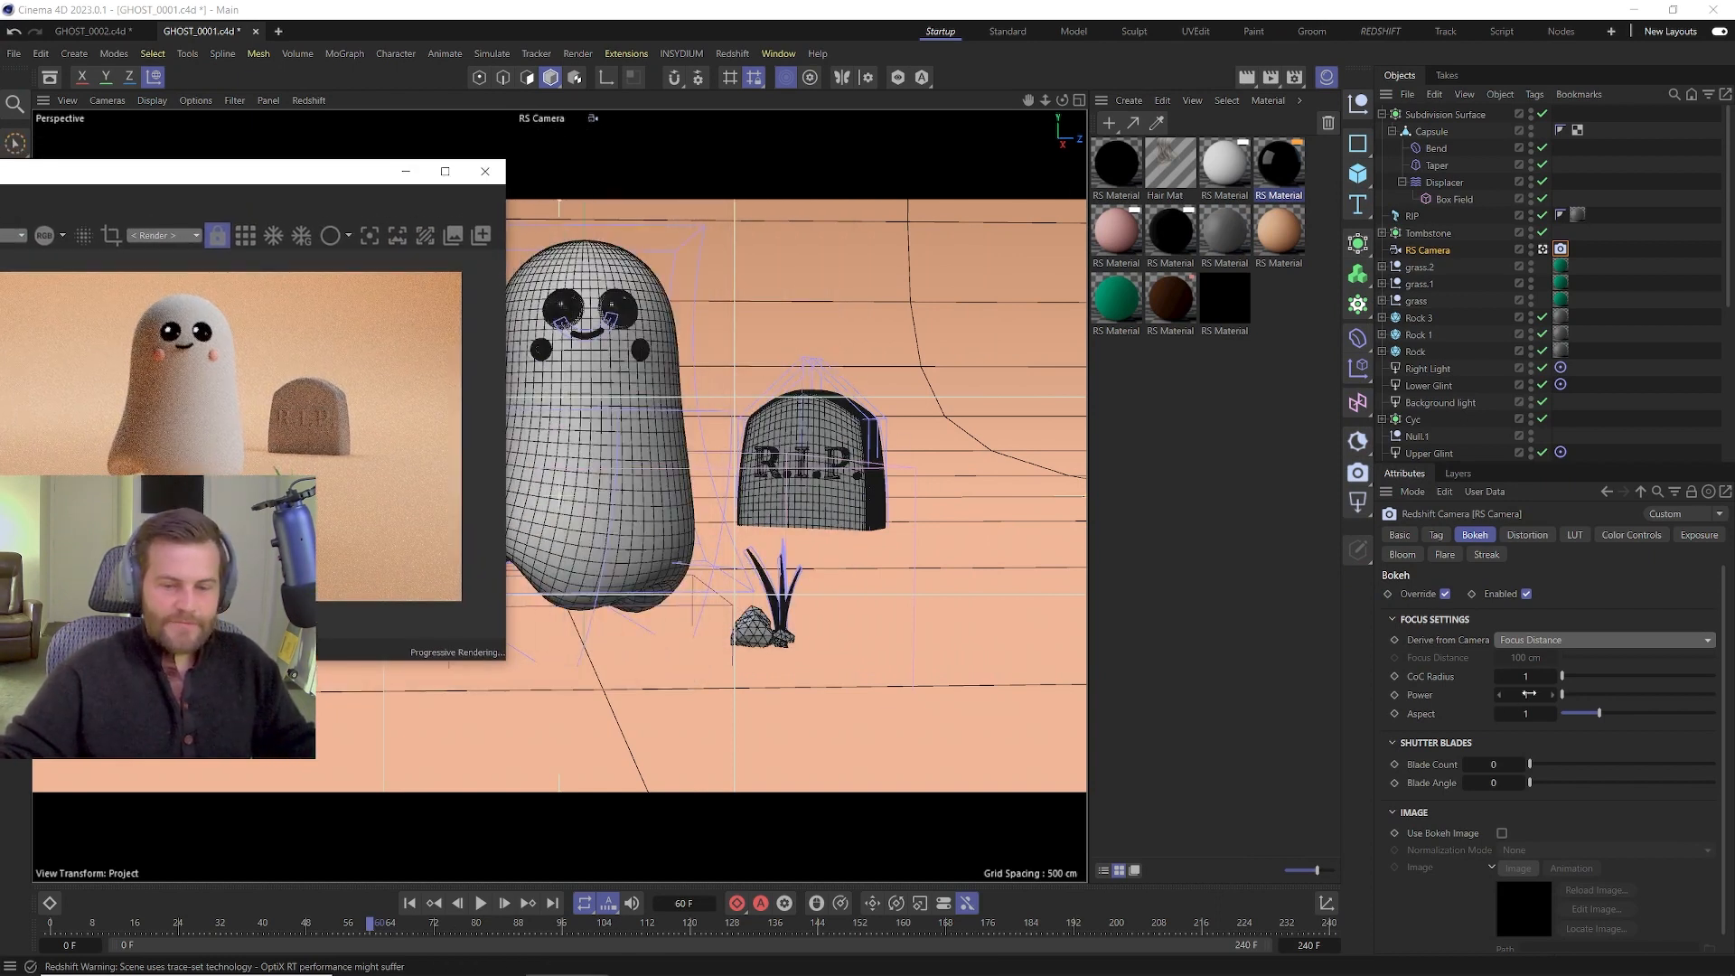
Activate focus picking in the render preview, set the bokeh CoC Radius to 3 and reposition the preview window.
{"action": "left_click", "coordinate": [369, 235]}
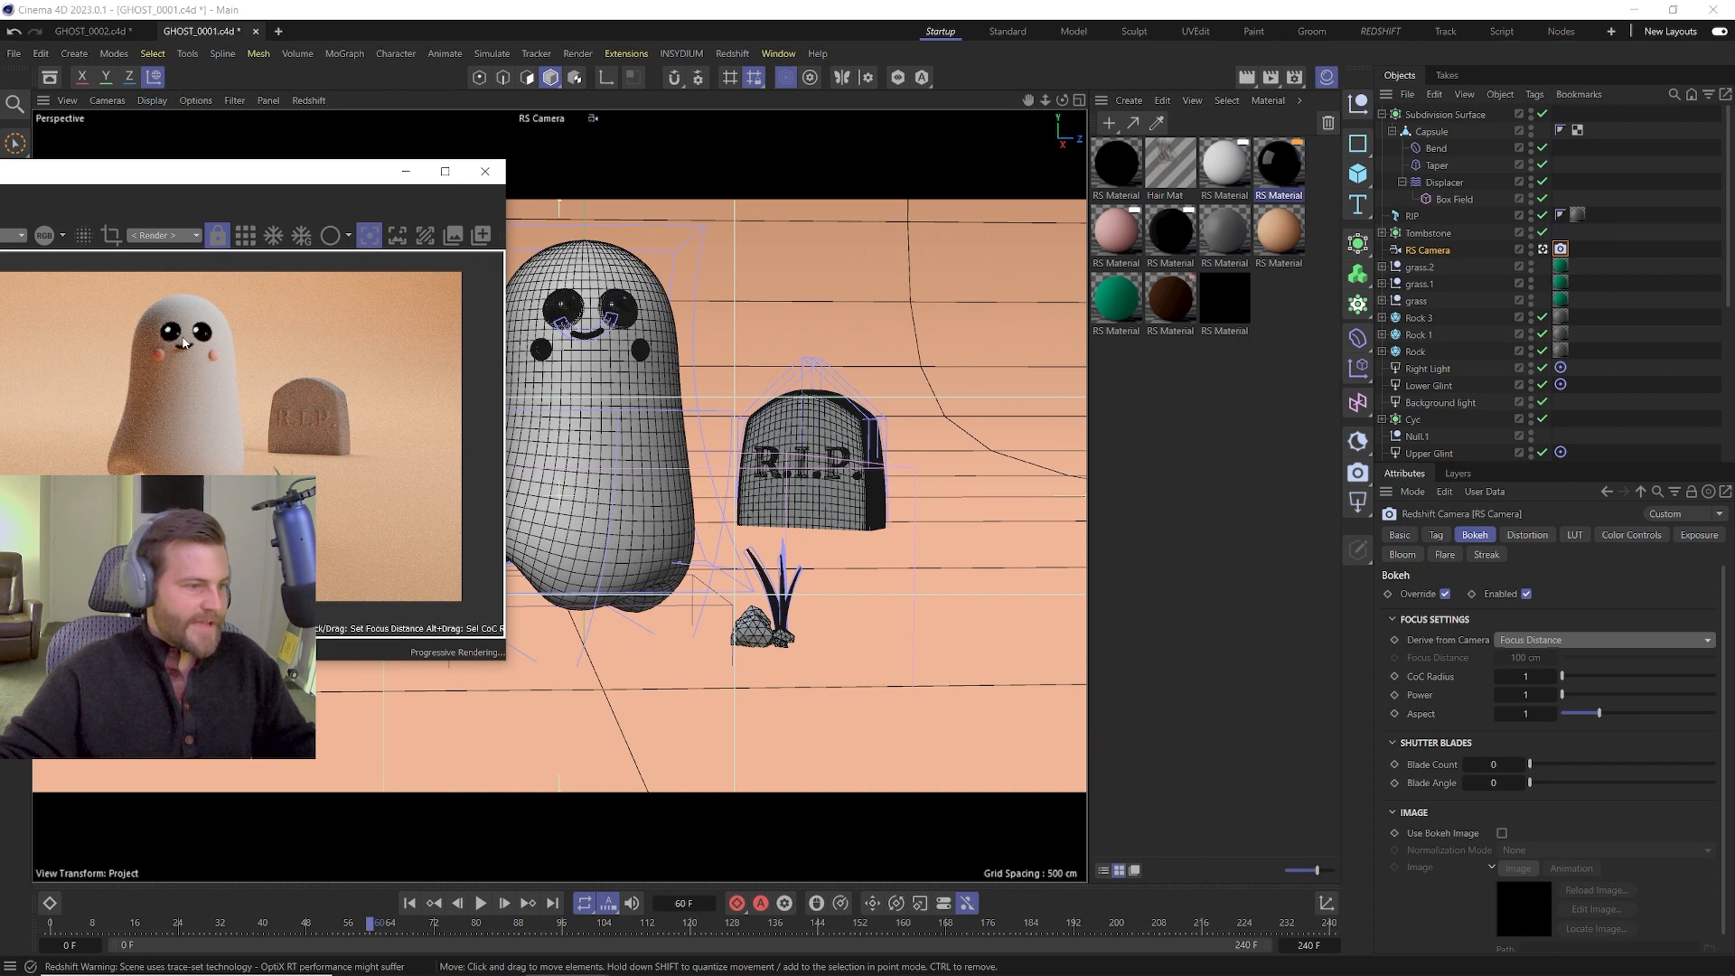
{"action": "left_click_drag", "start_coordinate": [1525, 676], "coordinate": [1534, 677]}
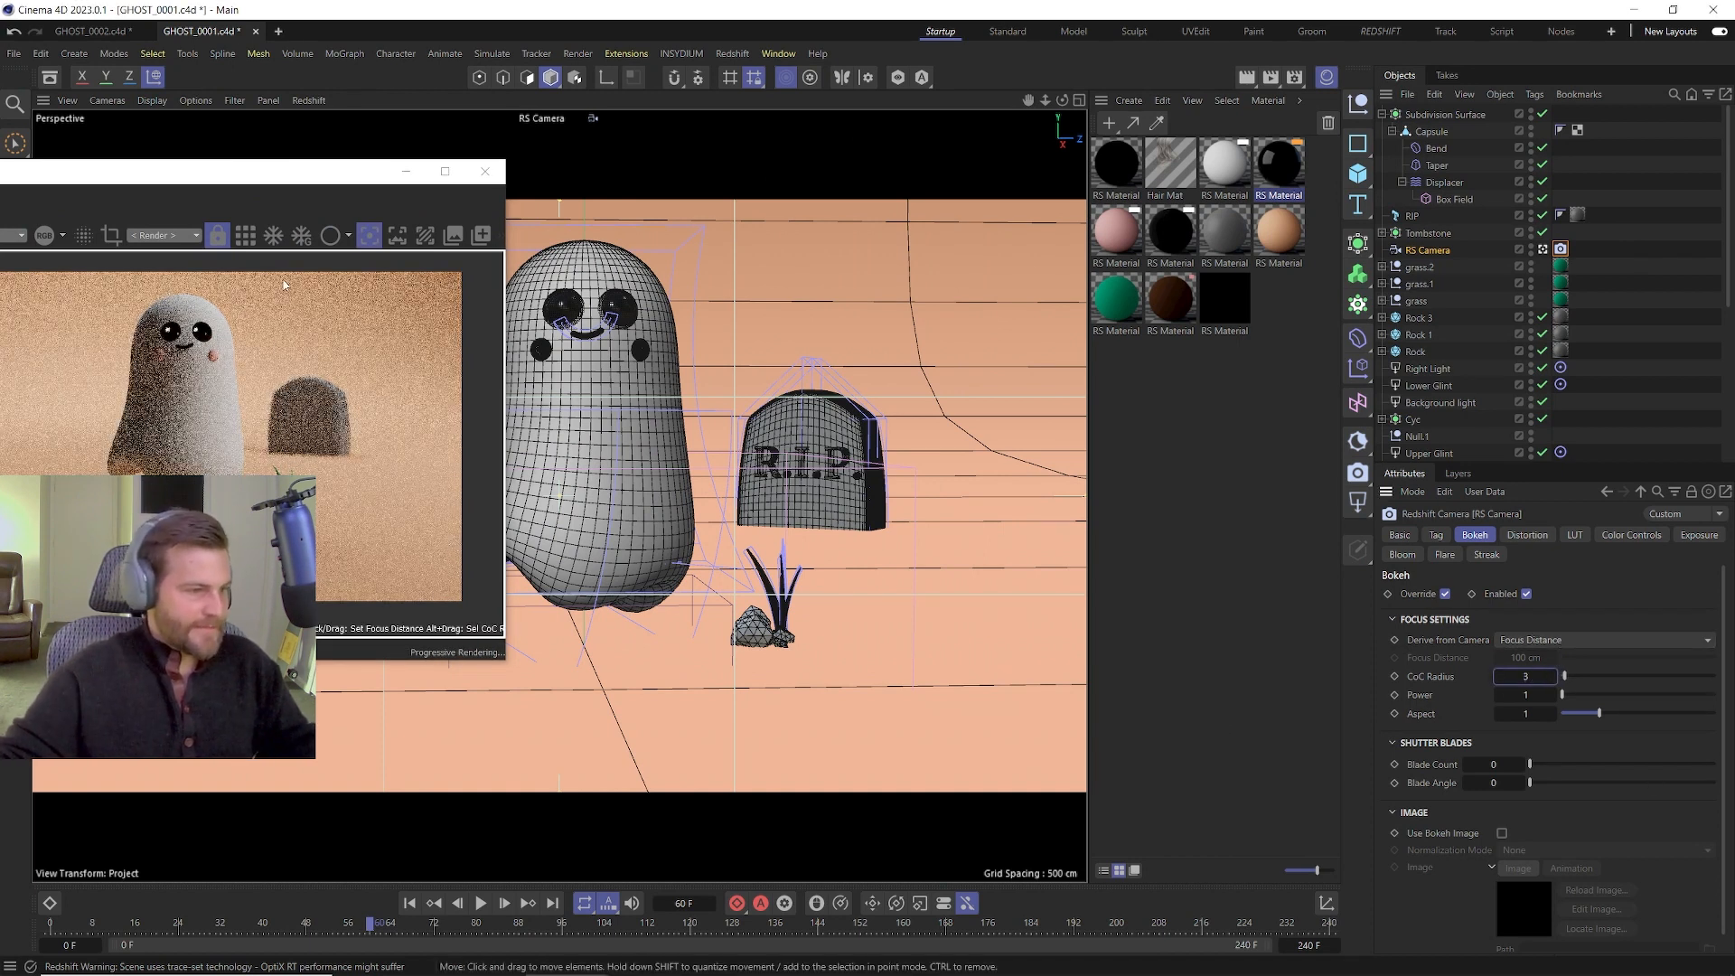
{"action": "left_click_drag", "start_coordinate": [226, 178], "coordinate": [406, 169]}
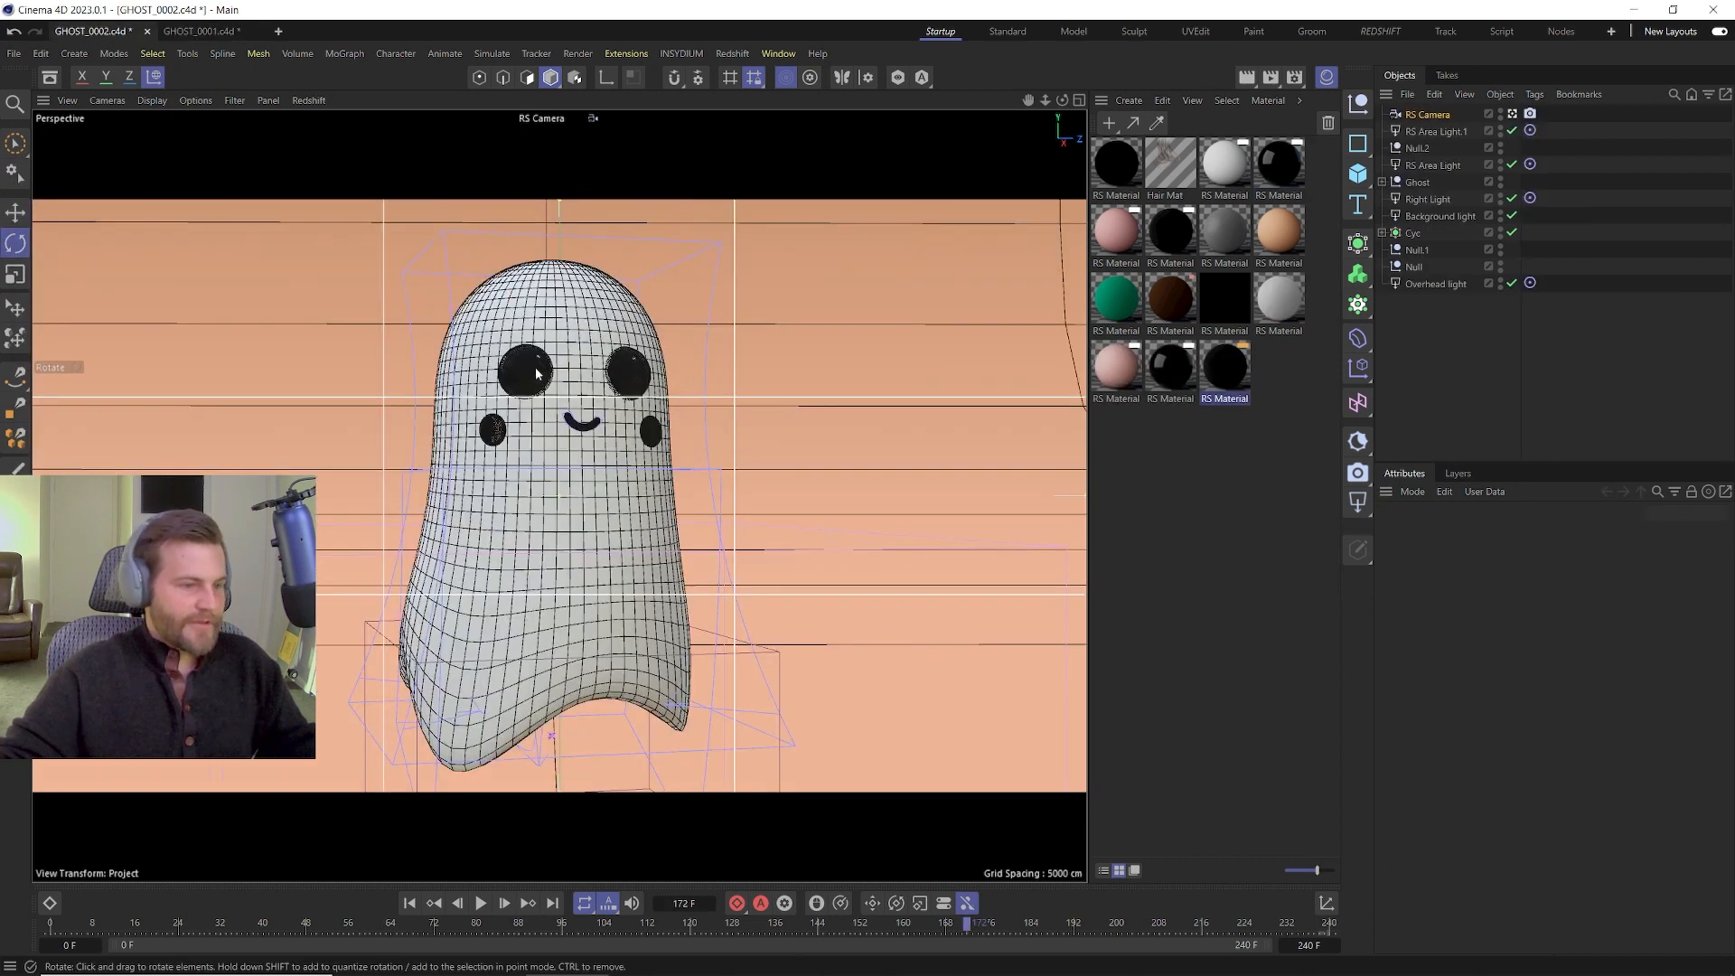
Move the ghost's two eyes closer together.
{"action": "left_click", "coordinate": [536, 373]}
{"action": "key", "text": "e"}
{"action": "left_click_drag", "start_coordinate": [592, 375], "coordinate": [660, 373]}
{"action": "left_click", "coordinate": [632, 370]}
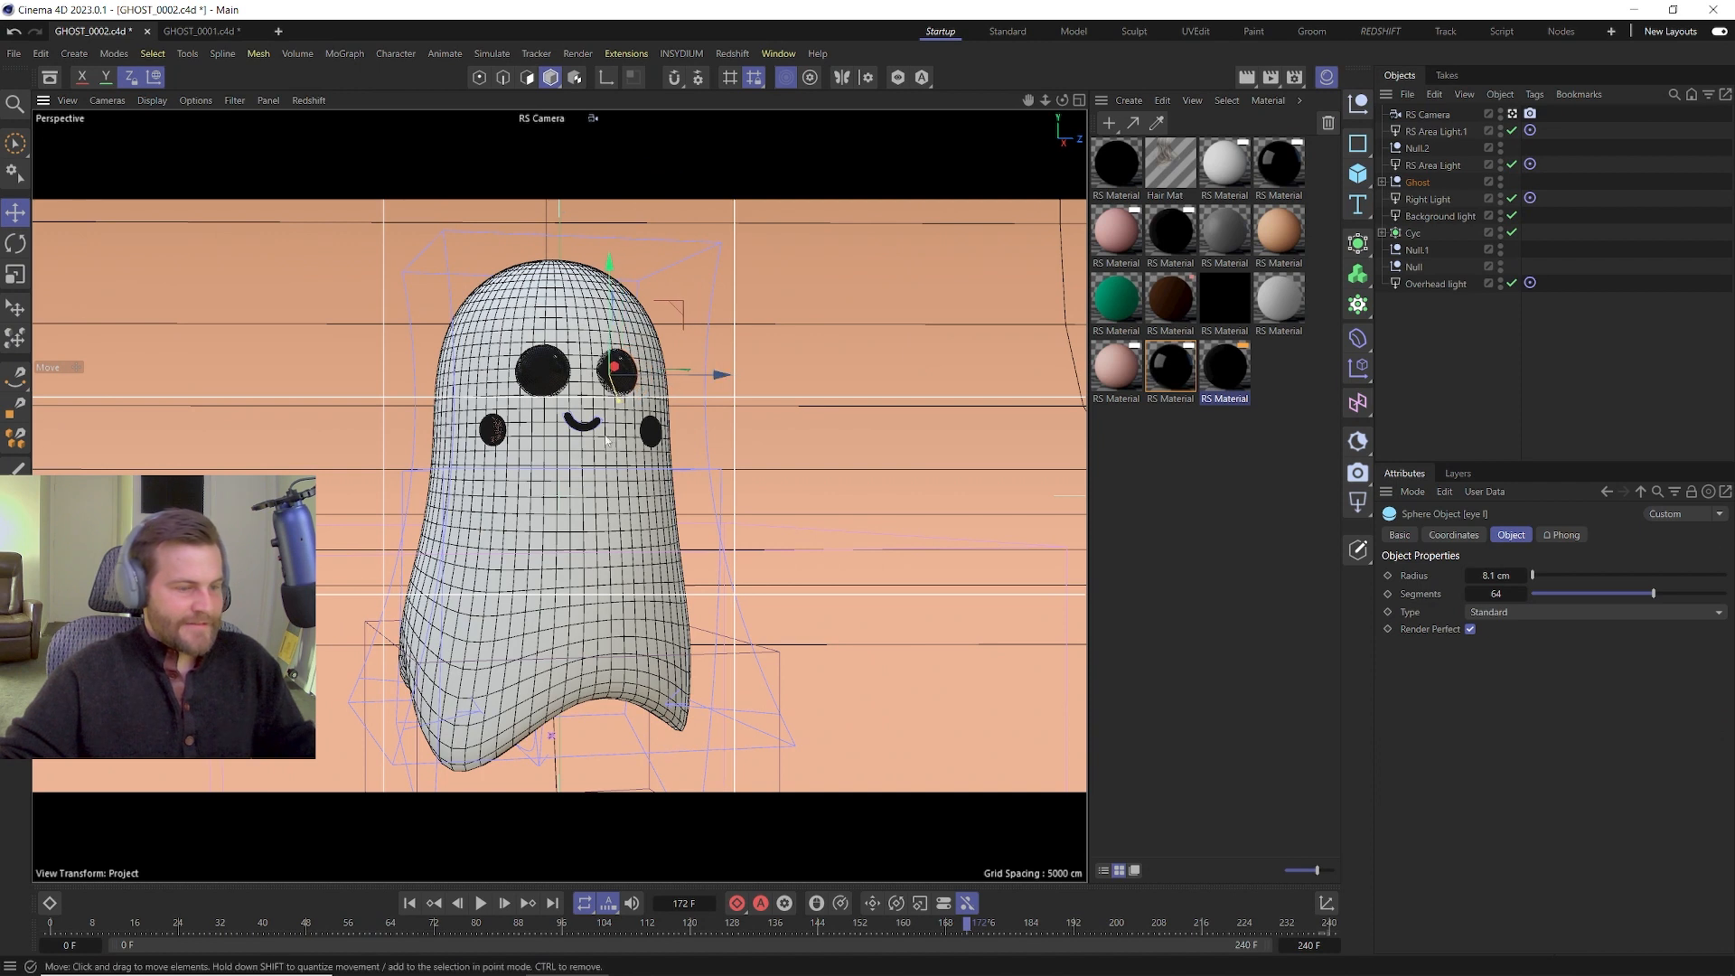
Scale up the ghost's eyes, with the camera turned to face the ghost more directly.
{"action": "left_click_drag", "start_coordinate": [607, 437], "coordinate": [570, 437], "text": "alt"}
{"action": "key", "text": "ctrl+z"}
{"action": "left_click_drag", "start_coordinate": [734, 378], "coordinate": [728, 383]}
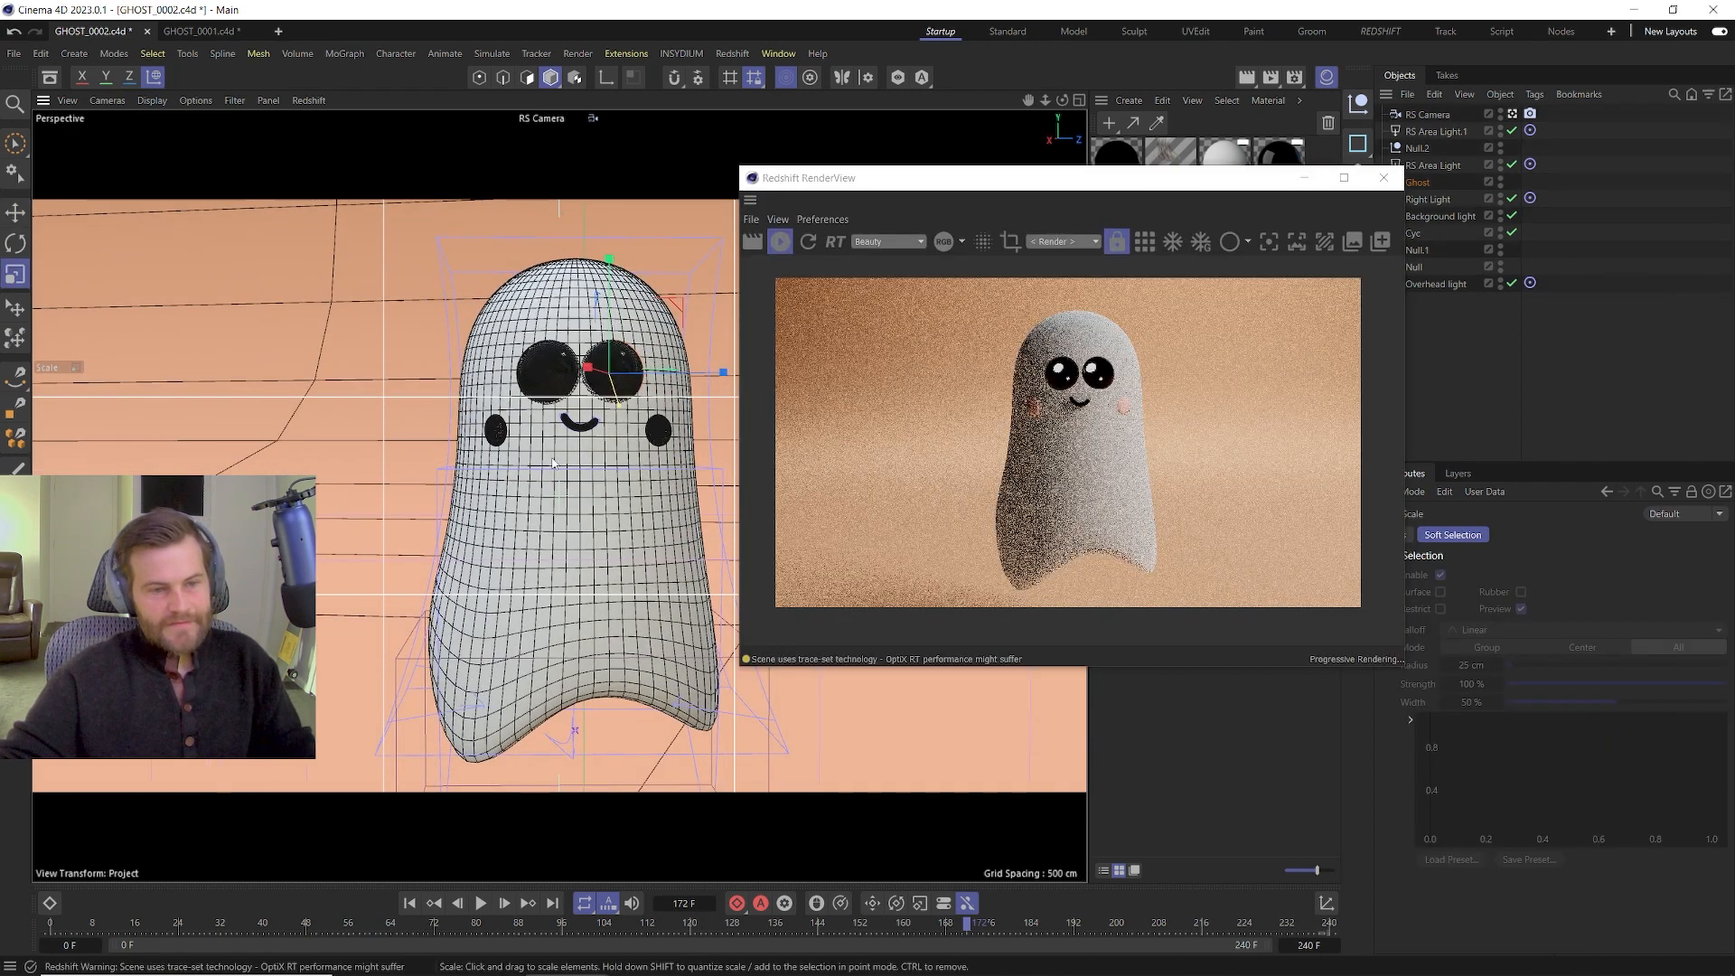
Spread the enlarged eyes slightly farther apart so they no longer touch.
{"action": "key", "text": "e"}
{"action": "left_click_drag", "start_coordinate": [575, 365], "coordinate": [653, 374]}
{"action": "left_click", "coordinate": [636, 375]}
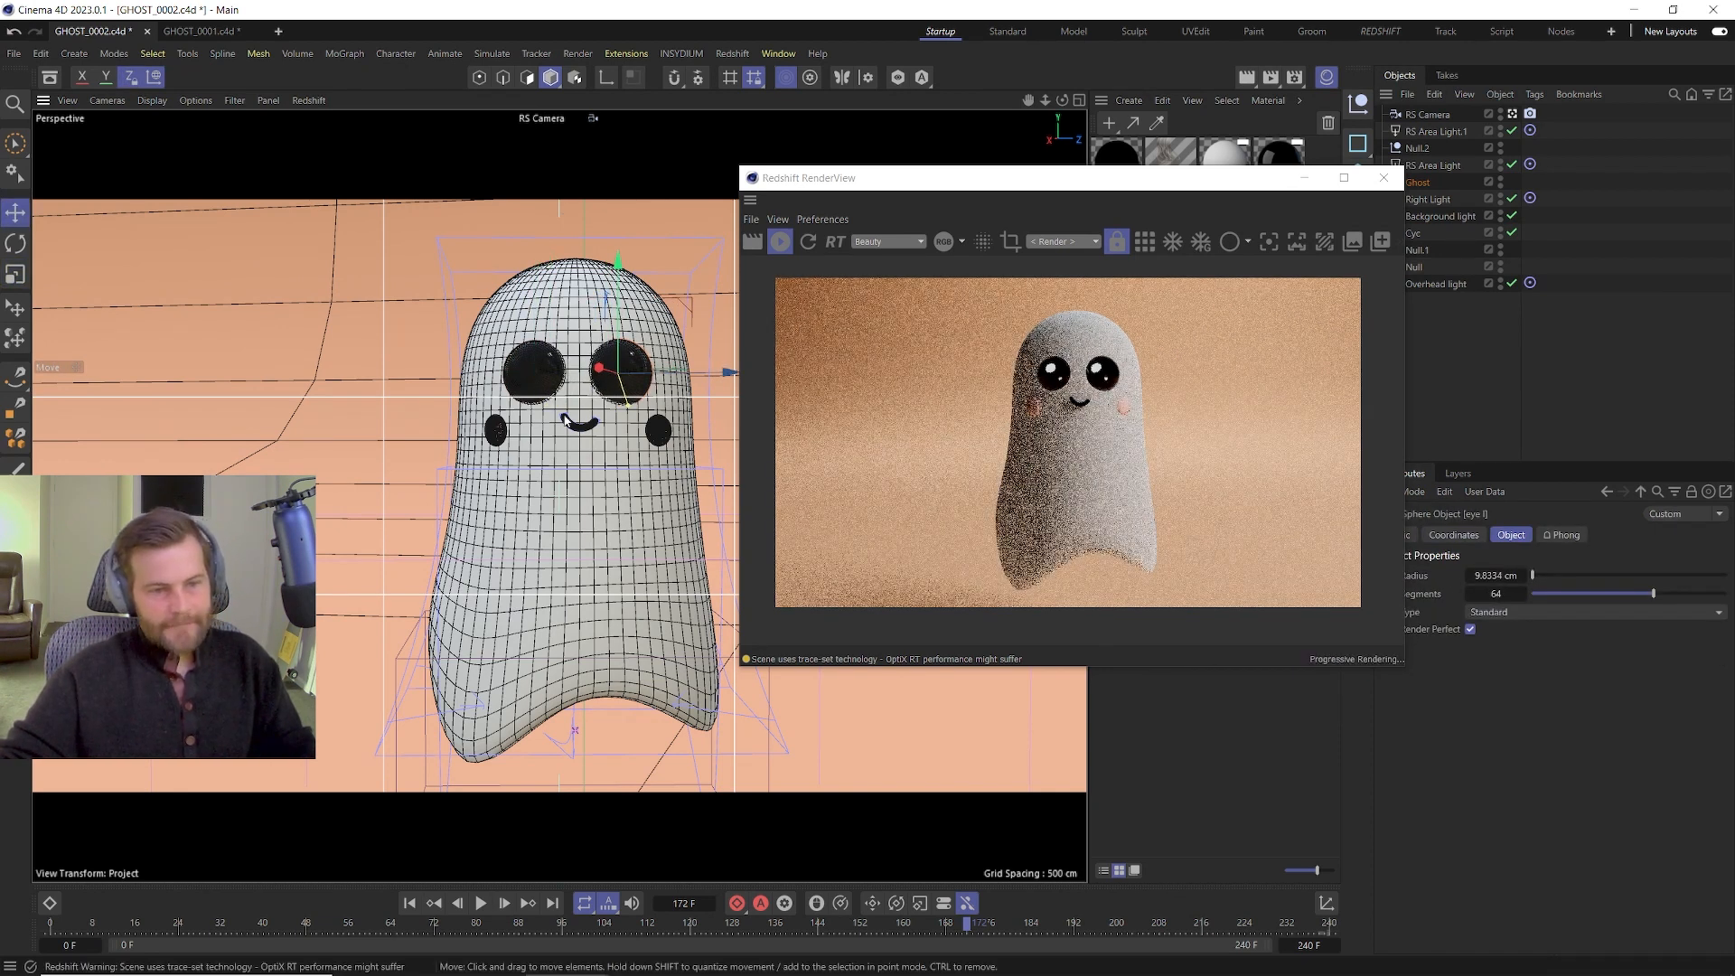
Try further position tweaks on each eye, and undo the latest eye changes.
{"action": "left_click", "coordinate": [519, 375]}
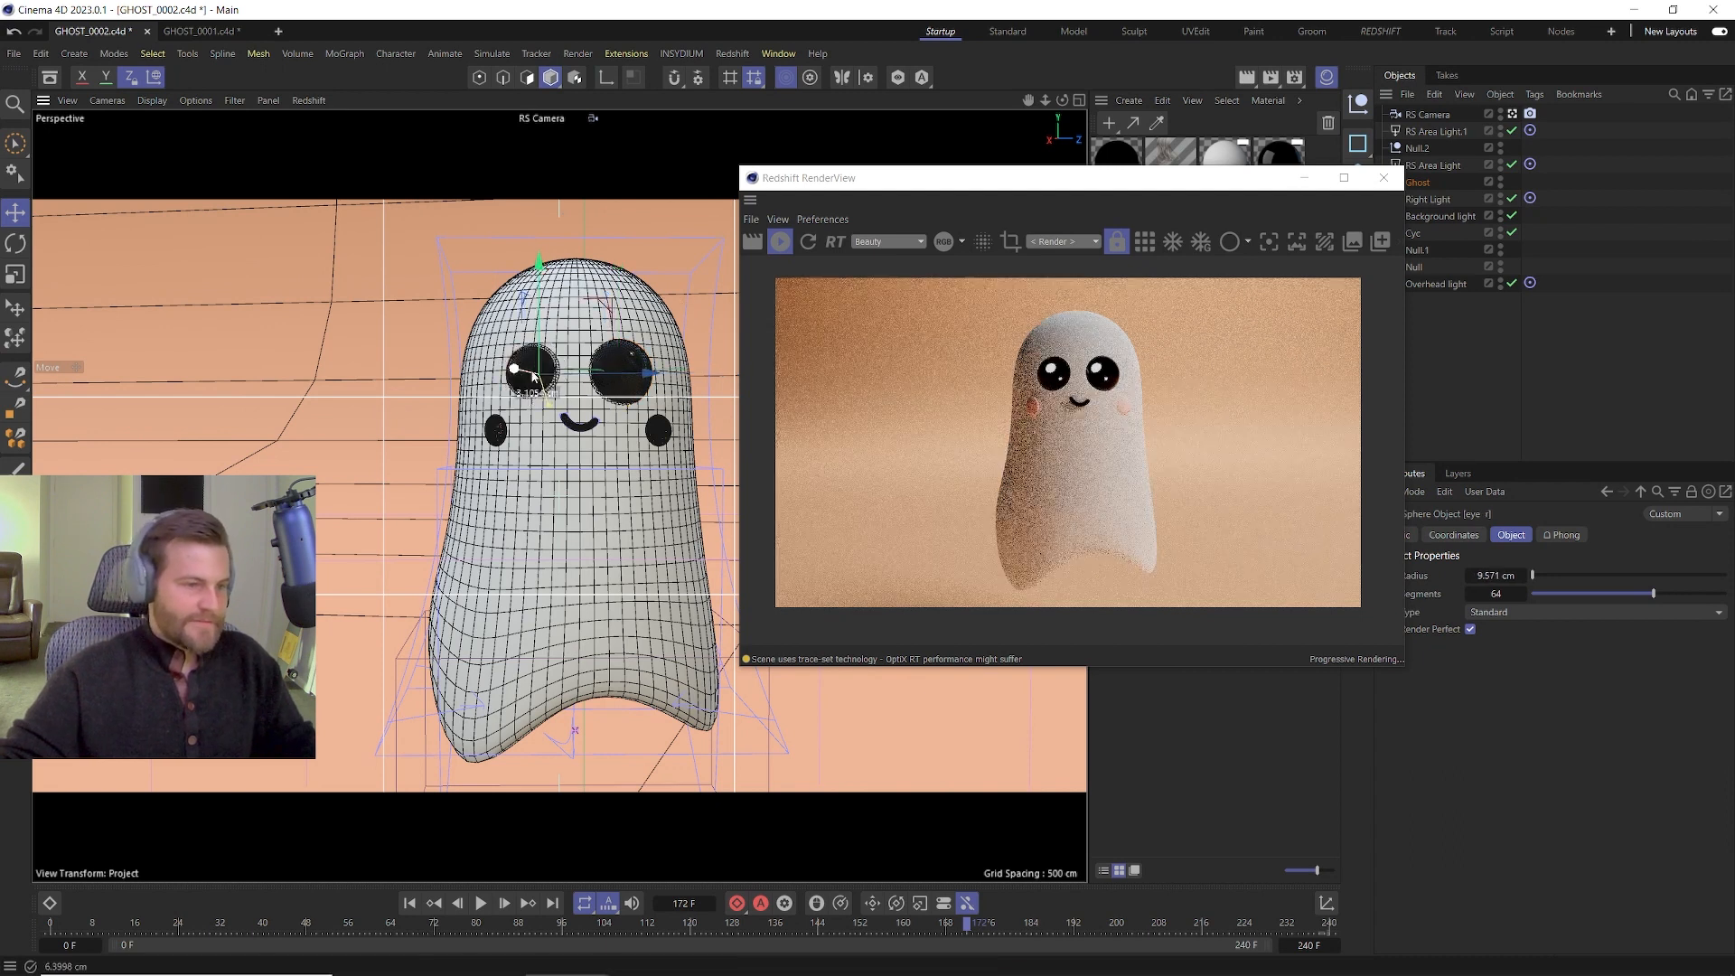
{"action": "left_click", "coordinate": [624, 365]}
{"action": "left_click_drag", "start_coordinate": [600, 369], "coordinate": [602, 371]}
{"action": "key", "text": "ctrl+z"}
{"action": "key", "text": "ctrl+z"}
{"action": "key", "text": "ctrl+z"}
{"action": "key", "text": "ctrl+z"}
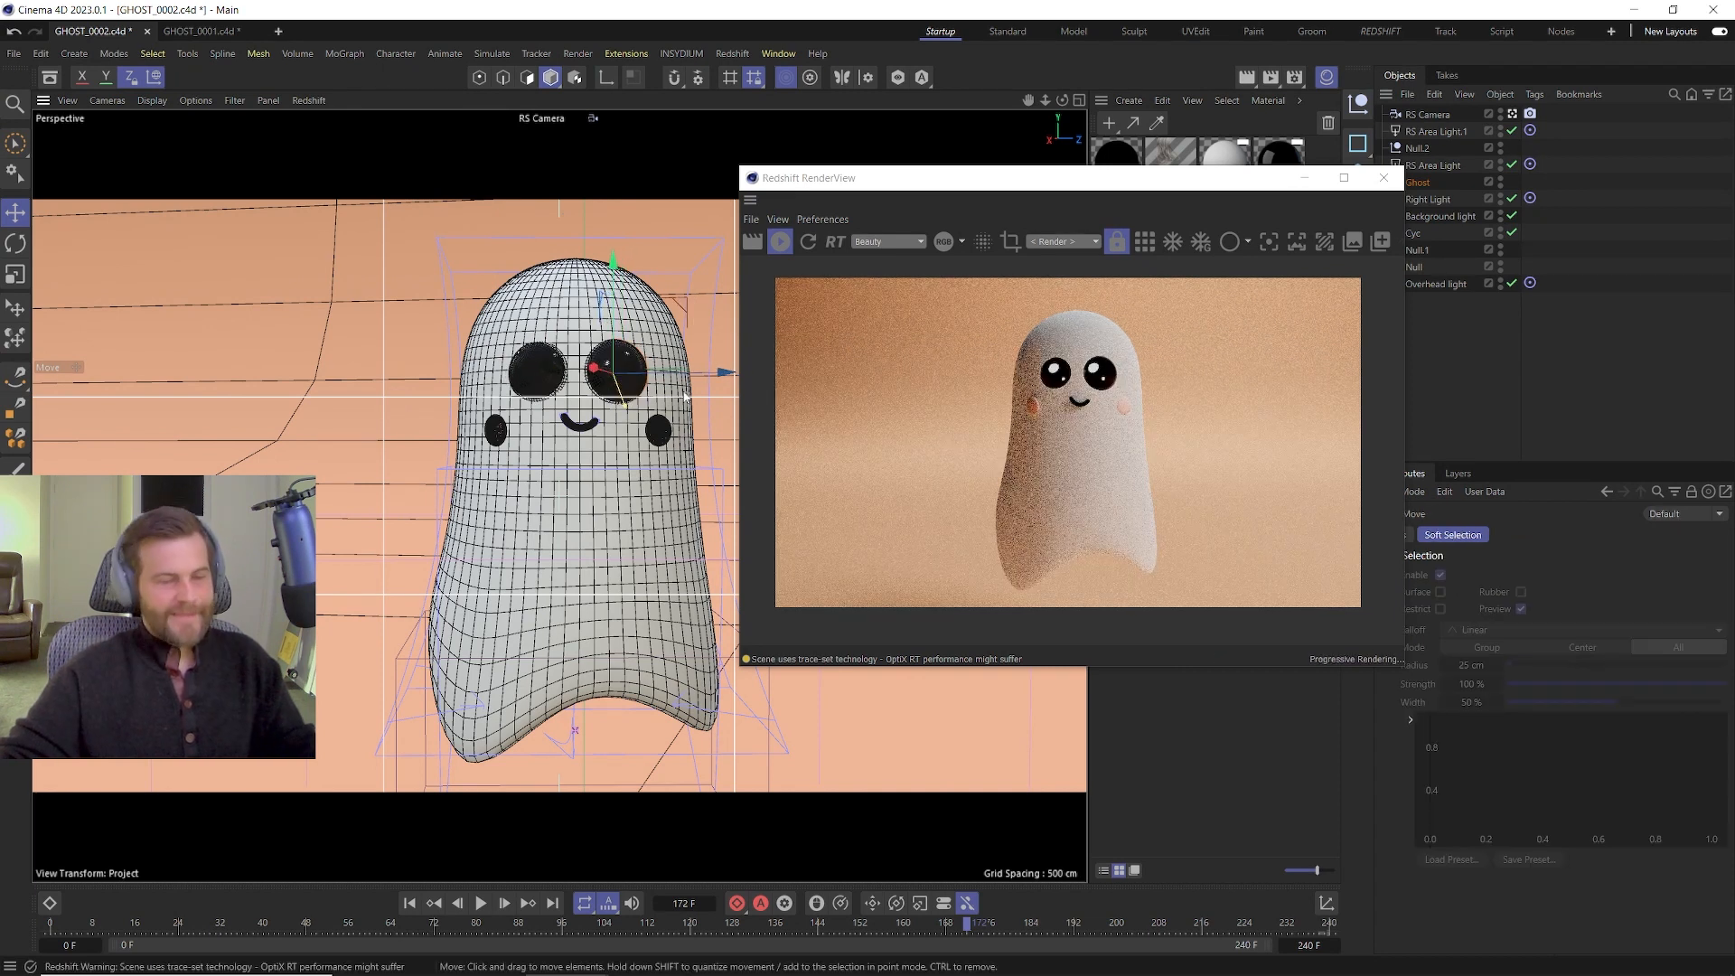
Try moving both cheeks inward towards the mouth, and undo the cheek moves.
{"action": "left_click_drag", "start_coordinate": [1033, 192], "coordinate": [958, 193]}
{"action": "left_click", "coordinate": [497, 431]}
{"action": "left_click_drag", "start_coordinate": [525, 439], "coordinate": [540, 439]}
{"action": "left_click", "coordinate": [658, 431]}
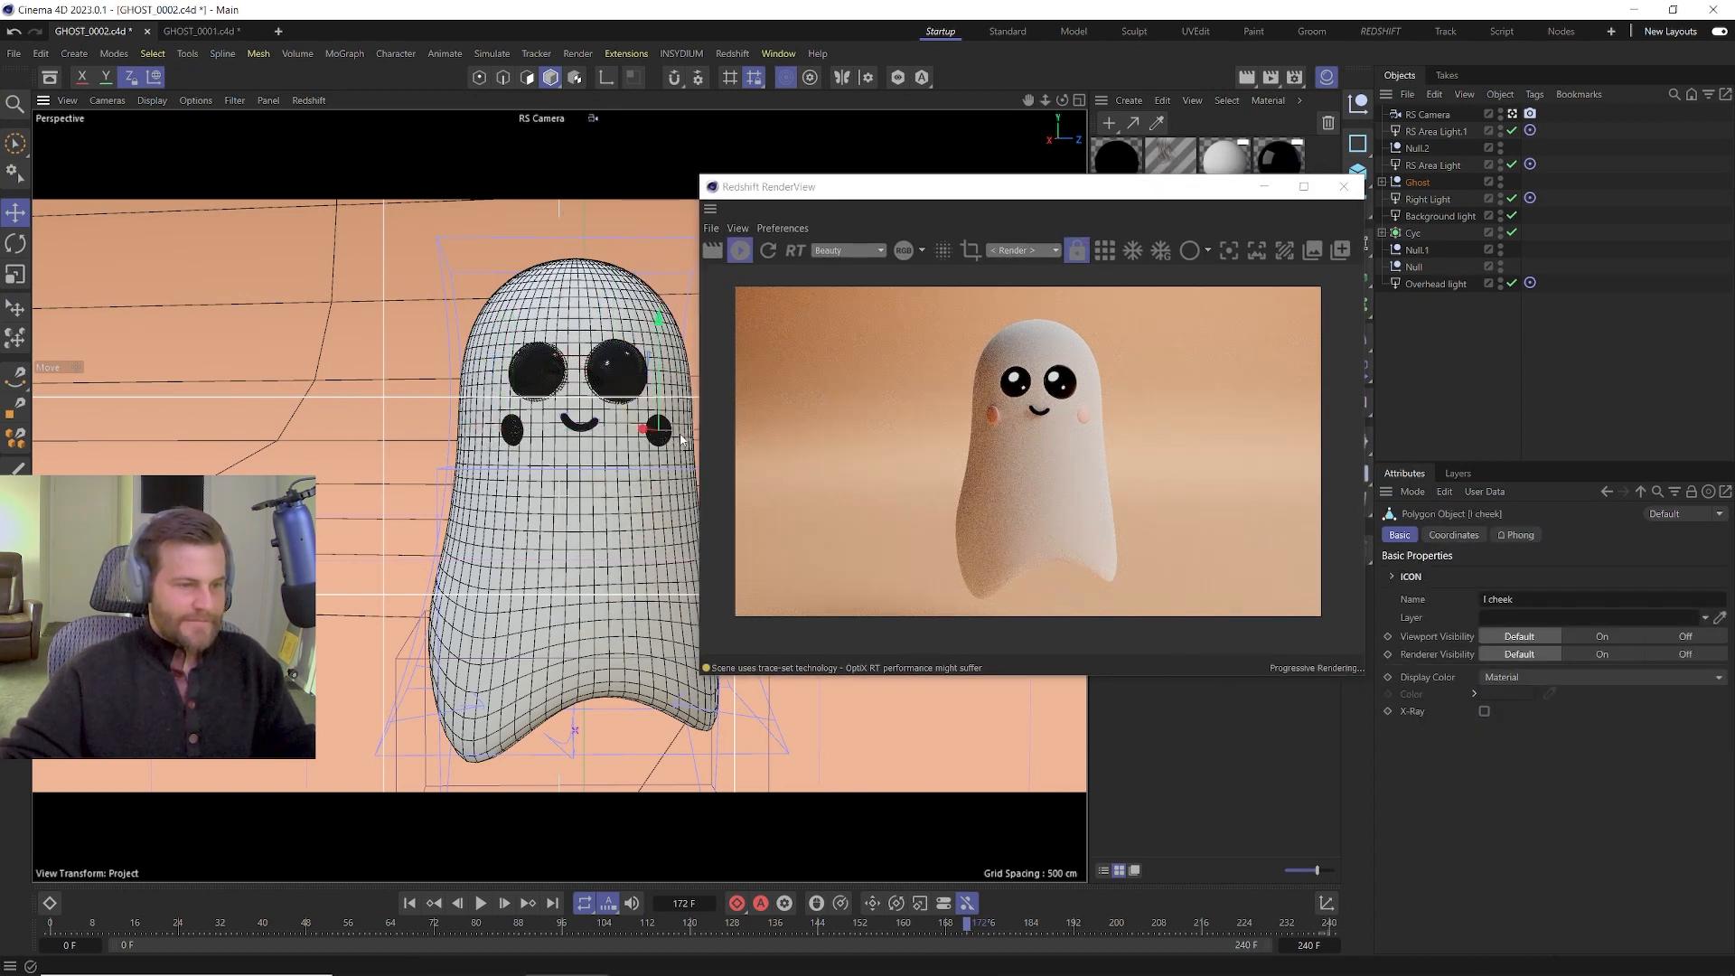
{"action": "left_click_drag", "start_coordinate": [682, 440], "coordinate": [642, 458]}
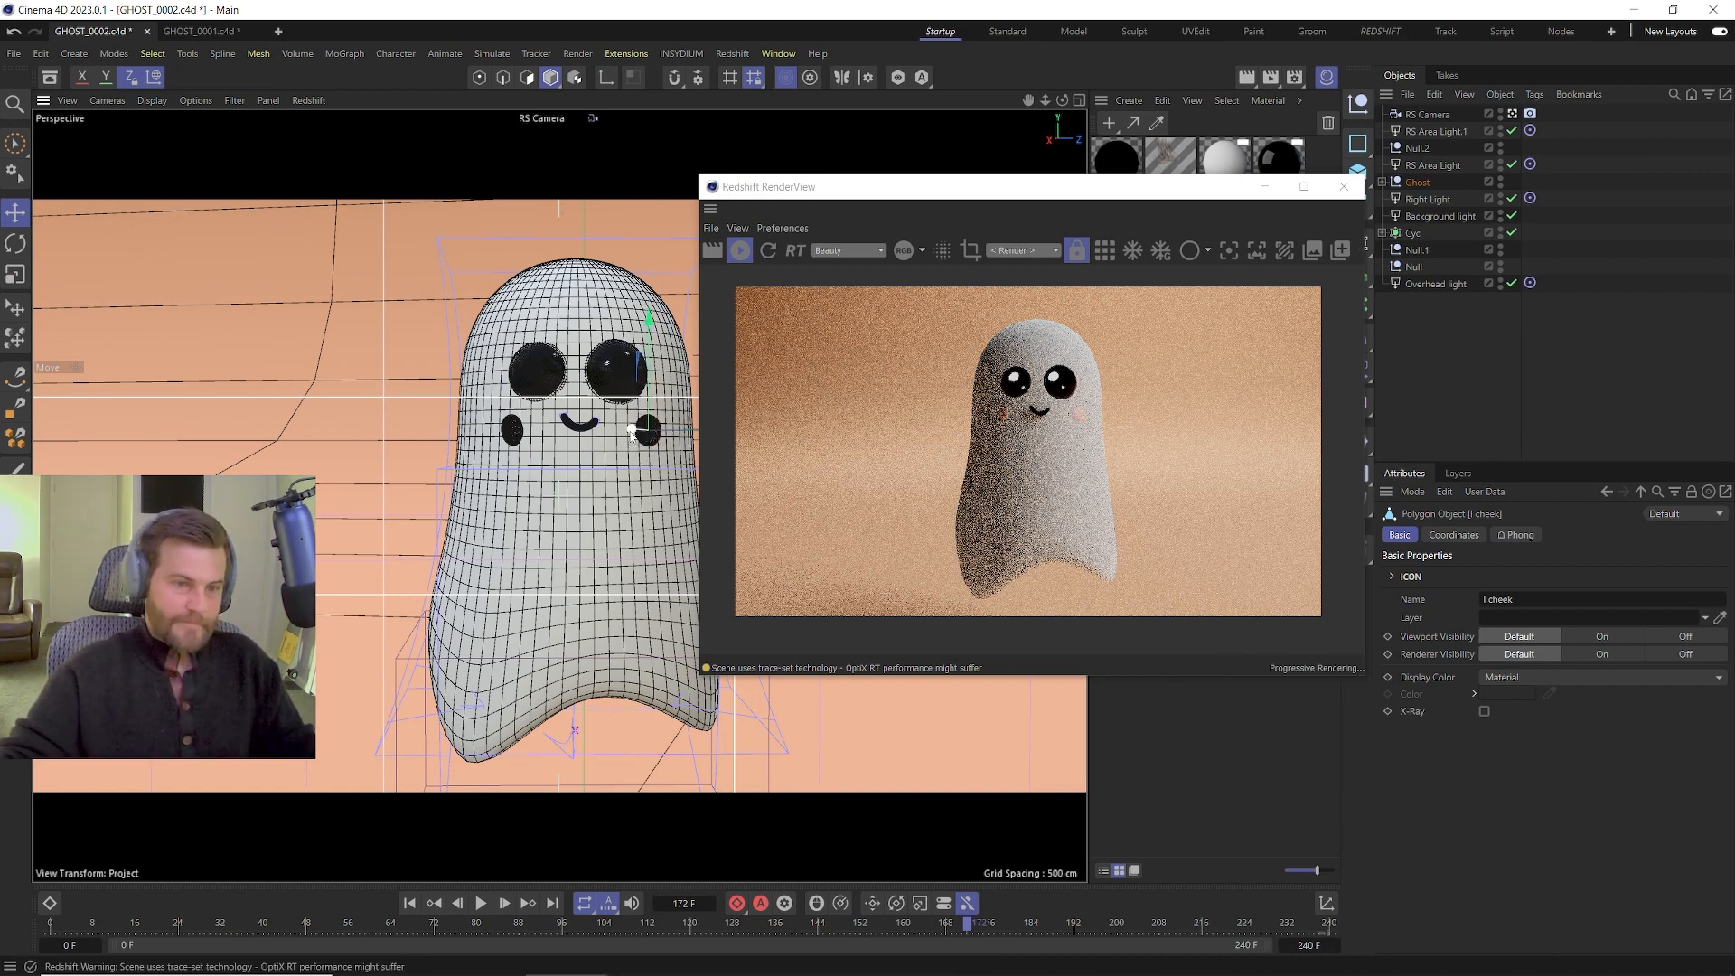
{"action": "key", "text": "ctrl+z"}
{"action": "key", "text": "ctrl+z"}
{"action": "key", "text": "ctrl+z"}
{"action": "key", "text": "ctrl+z"}
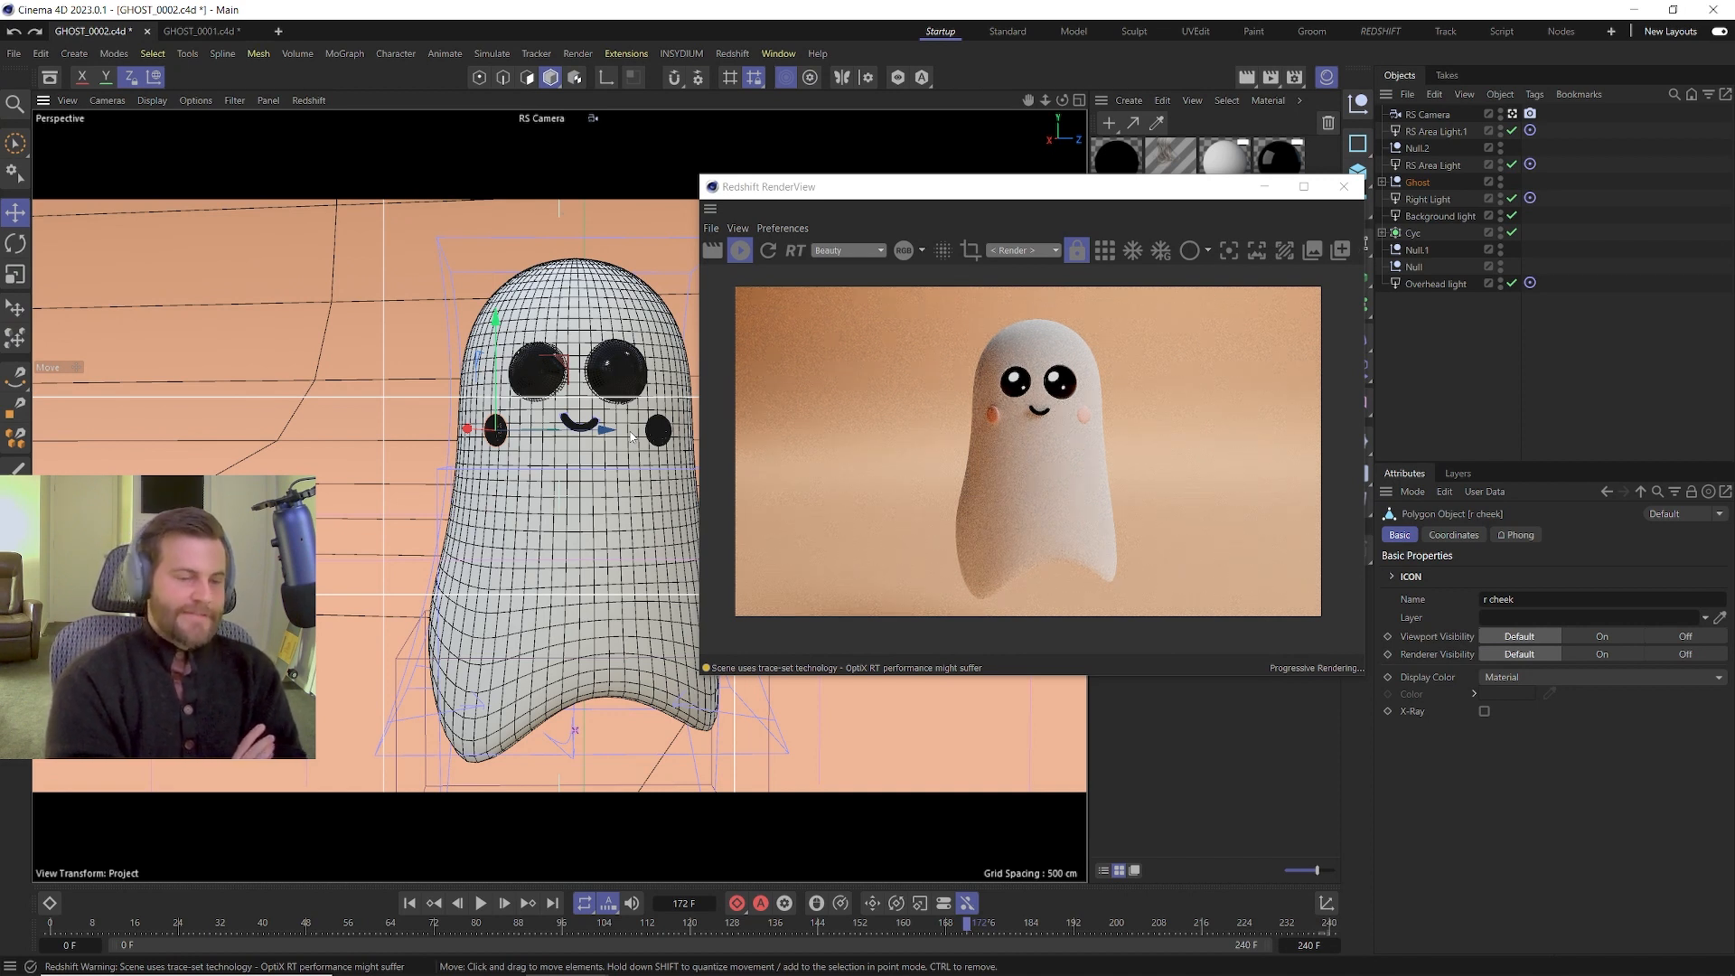
Turn the mouth upside down, move it above one eye as an eyebrow and adjust its tilt.
{"action": "left_click", "coordinate": [569, 431]}
{"action": "mouse_move", "coordinate": [662, 372]}
{"action": "left_mouse_down"}
{"action": "mouse_move", "coordinate": [623, 280]}
{"action": "mouse_move", "coordinate": [653, 395]}
{"action": "left_mouse_up"}
{"action": "key", "text": "r"}
{"action": "key", "text": "e"}
{"action": "left_click_drag", "start_coordinate": [615, 276], "coordinate": [605, 252]}
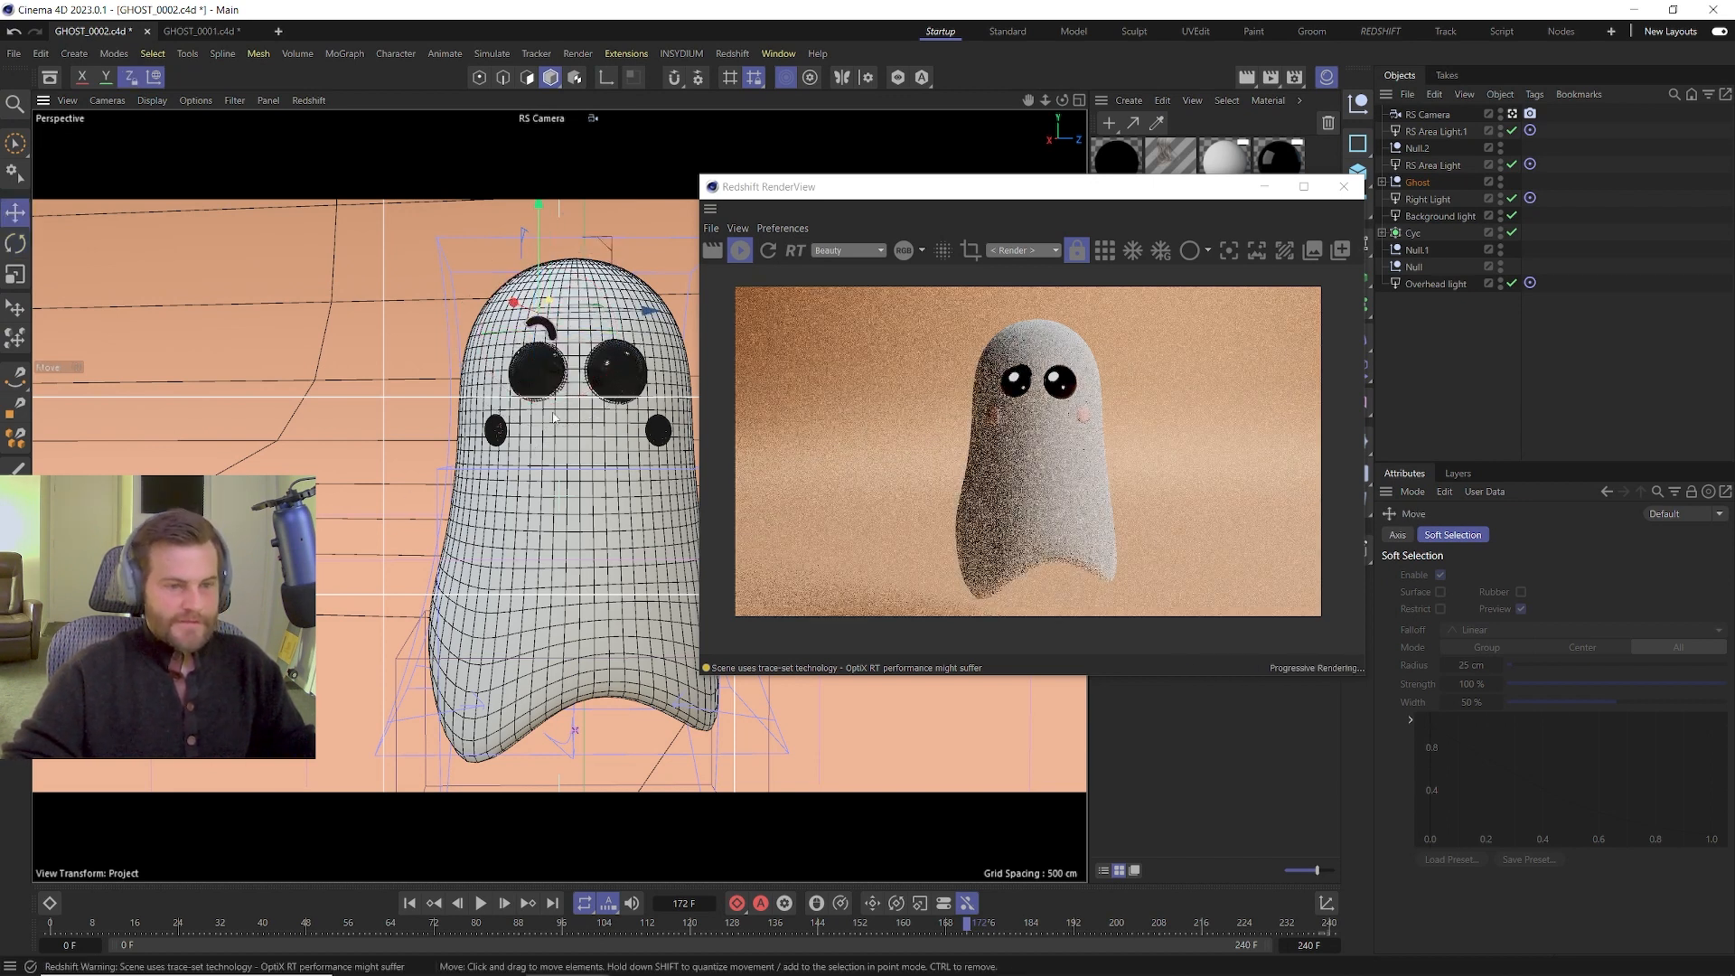
{"action": "key", "text": "r"}
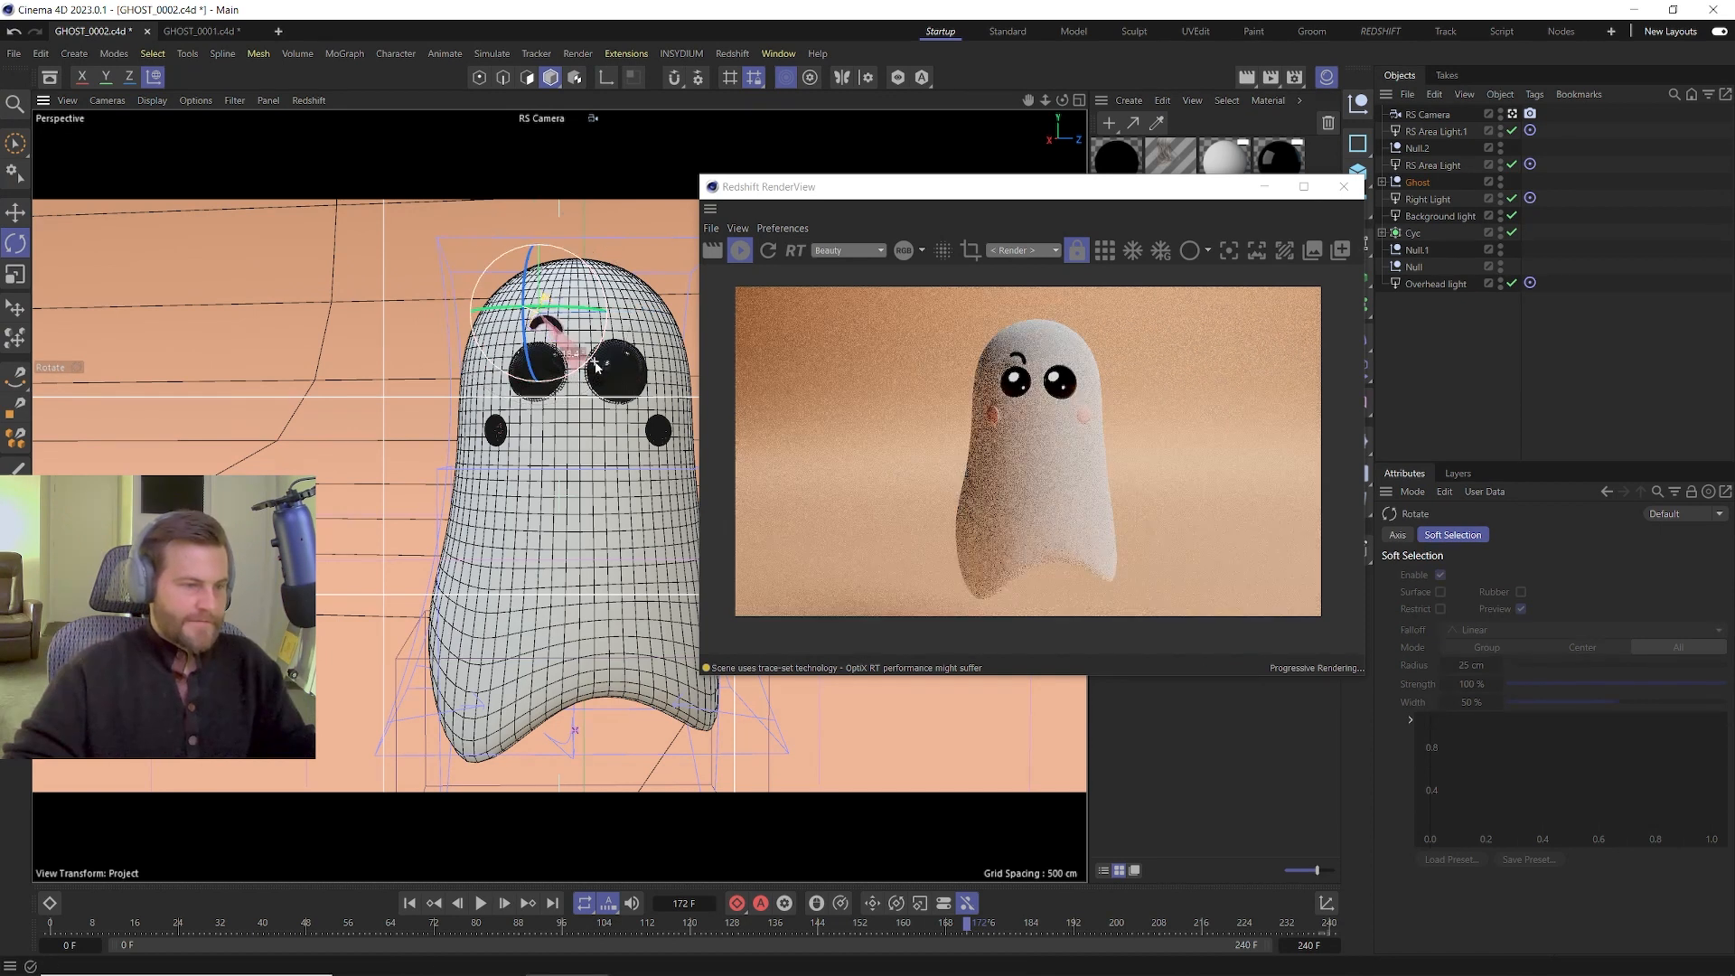
Duplicate the eyebrow above the other eye, and place another copy below the eyes as a frowning mouth.
{"action": "key", "text": "e"}
{"action": "left_click_drag", "start_coordinate": [587, 309], "coordinate": [673, 306], "text": "ctrl"}
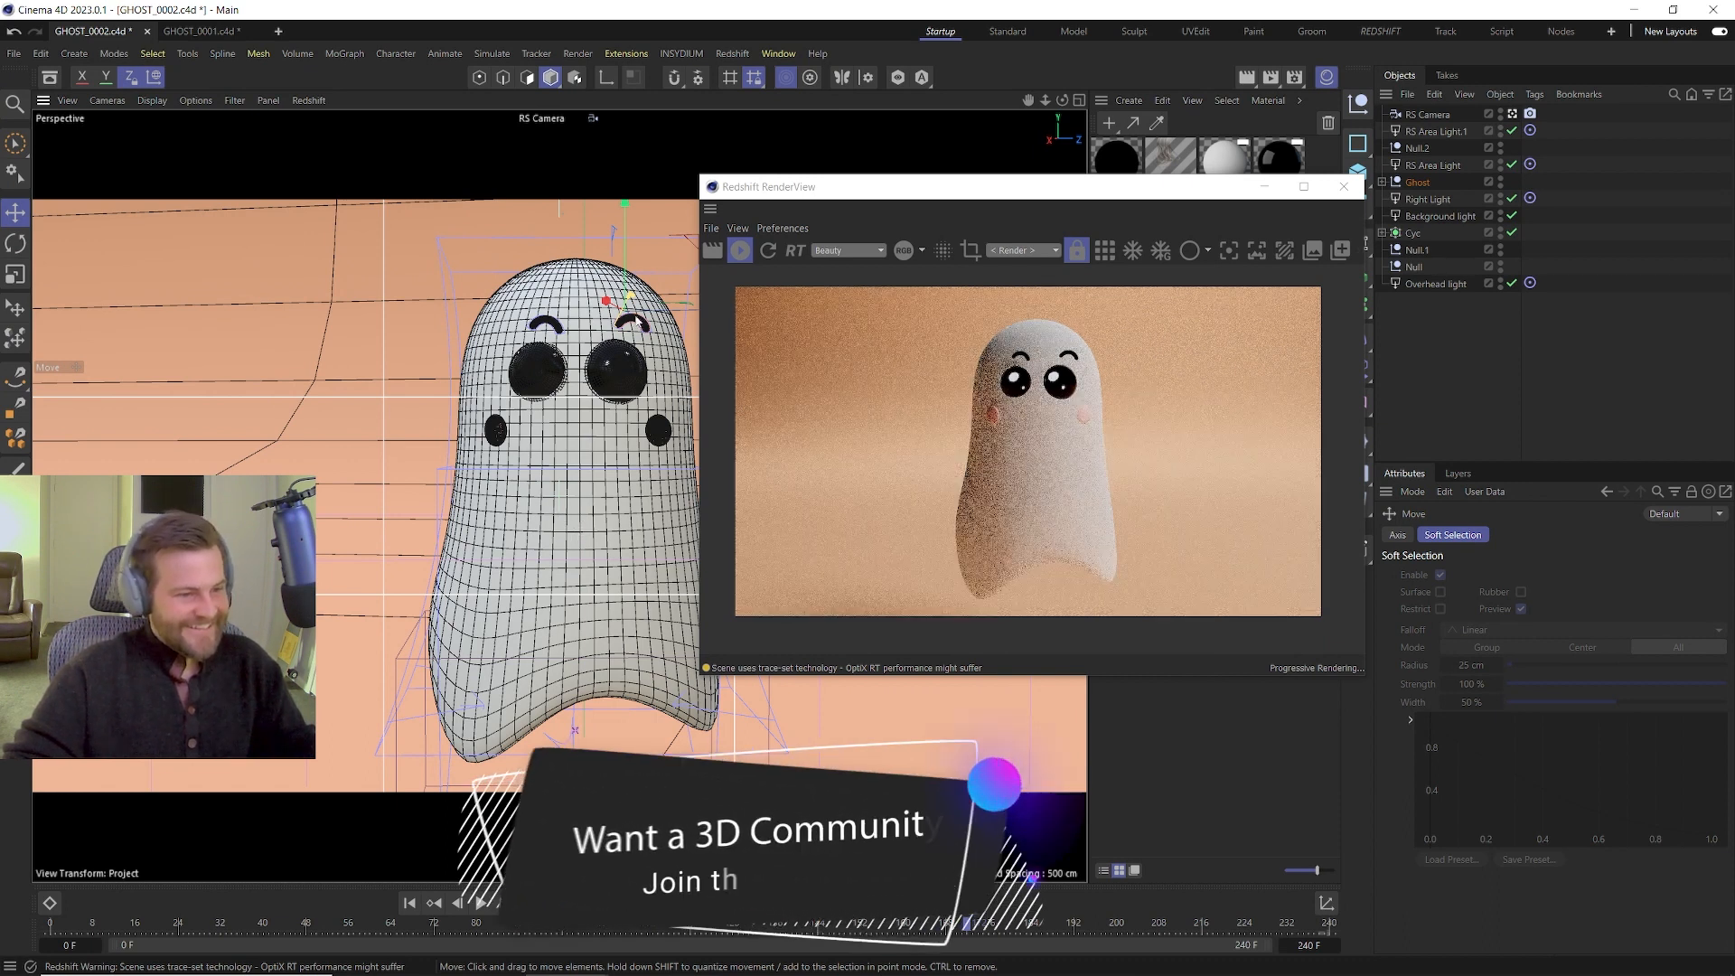
{"action": "left_click_drag", "start_coordinate": [690, 253], "coordinate": [644, 360], "text": "ctrl"}
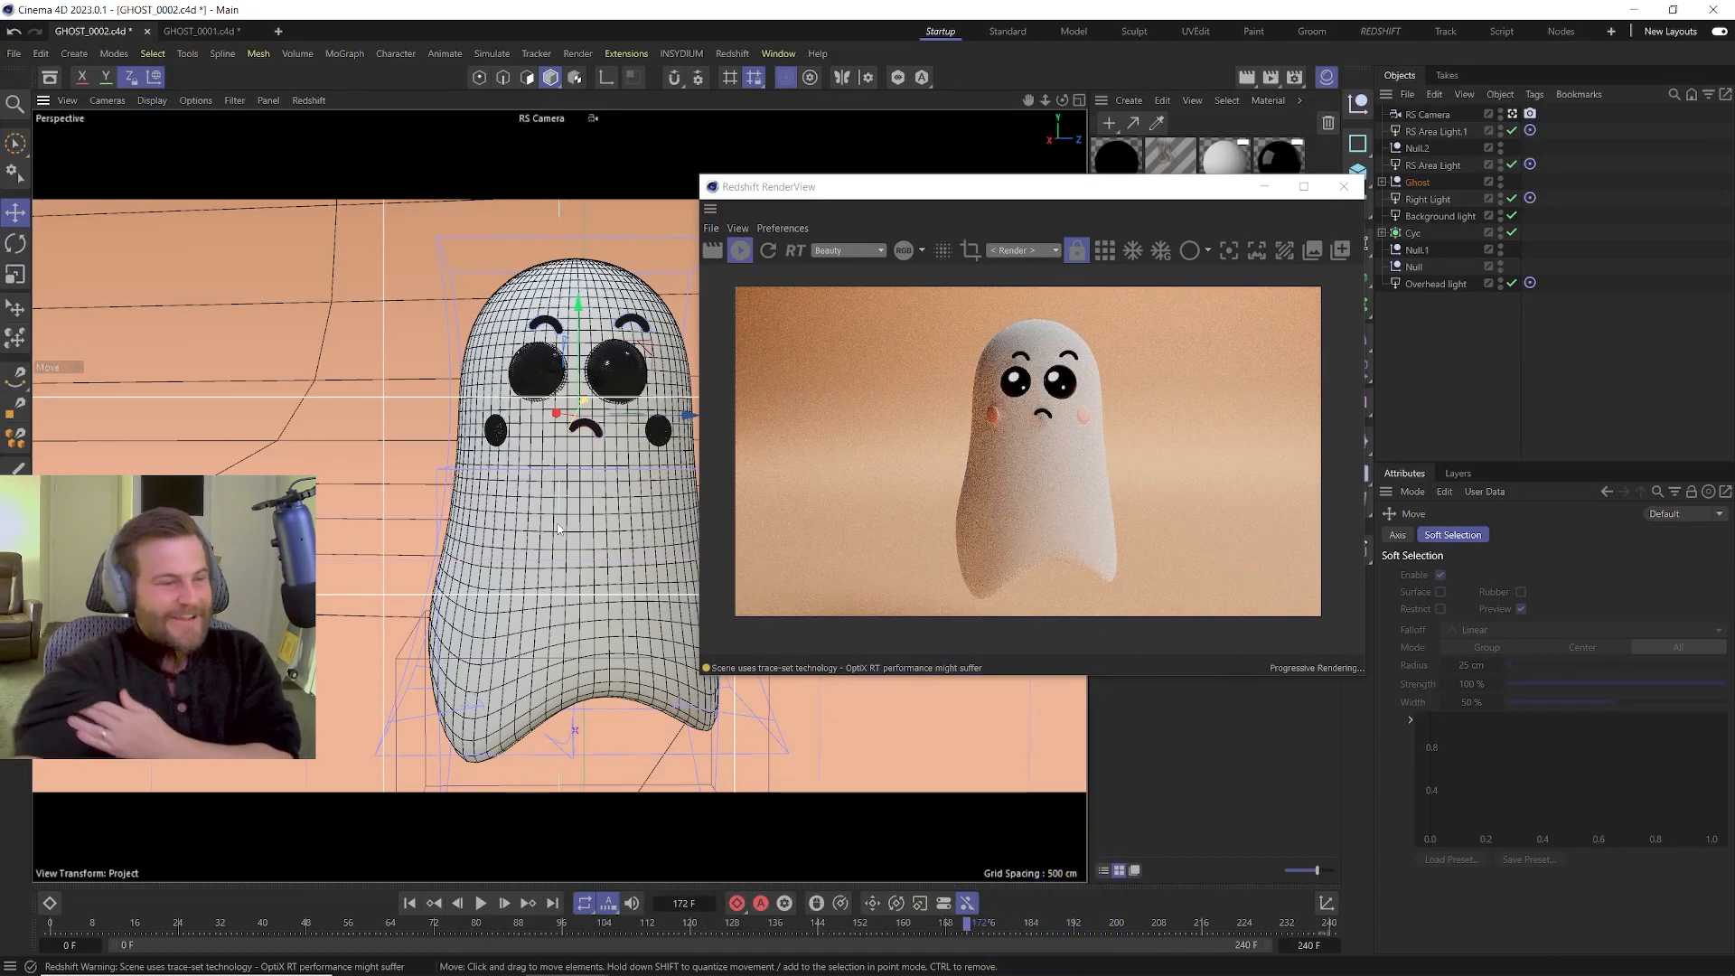
Compare the render previews of GHOST_0001.c4d and GHOST_0002.c4d by switching between the two scenes.
{"action": "left_click", "coordinate": [200, 31]}
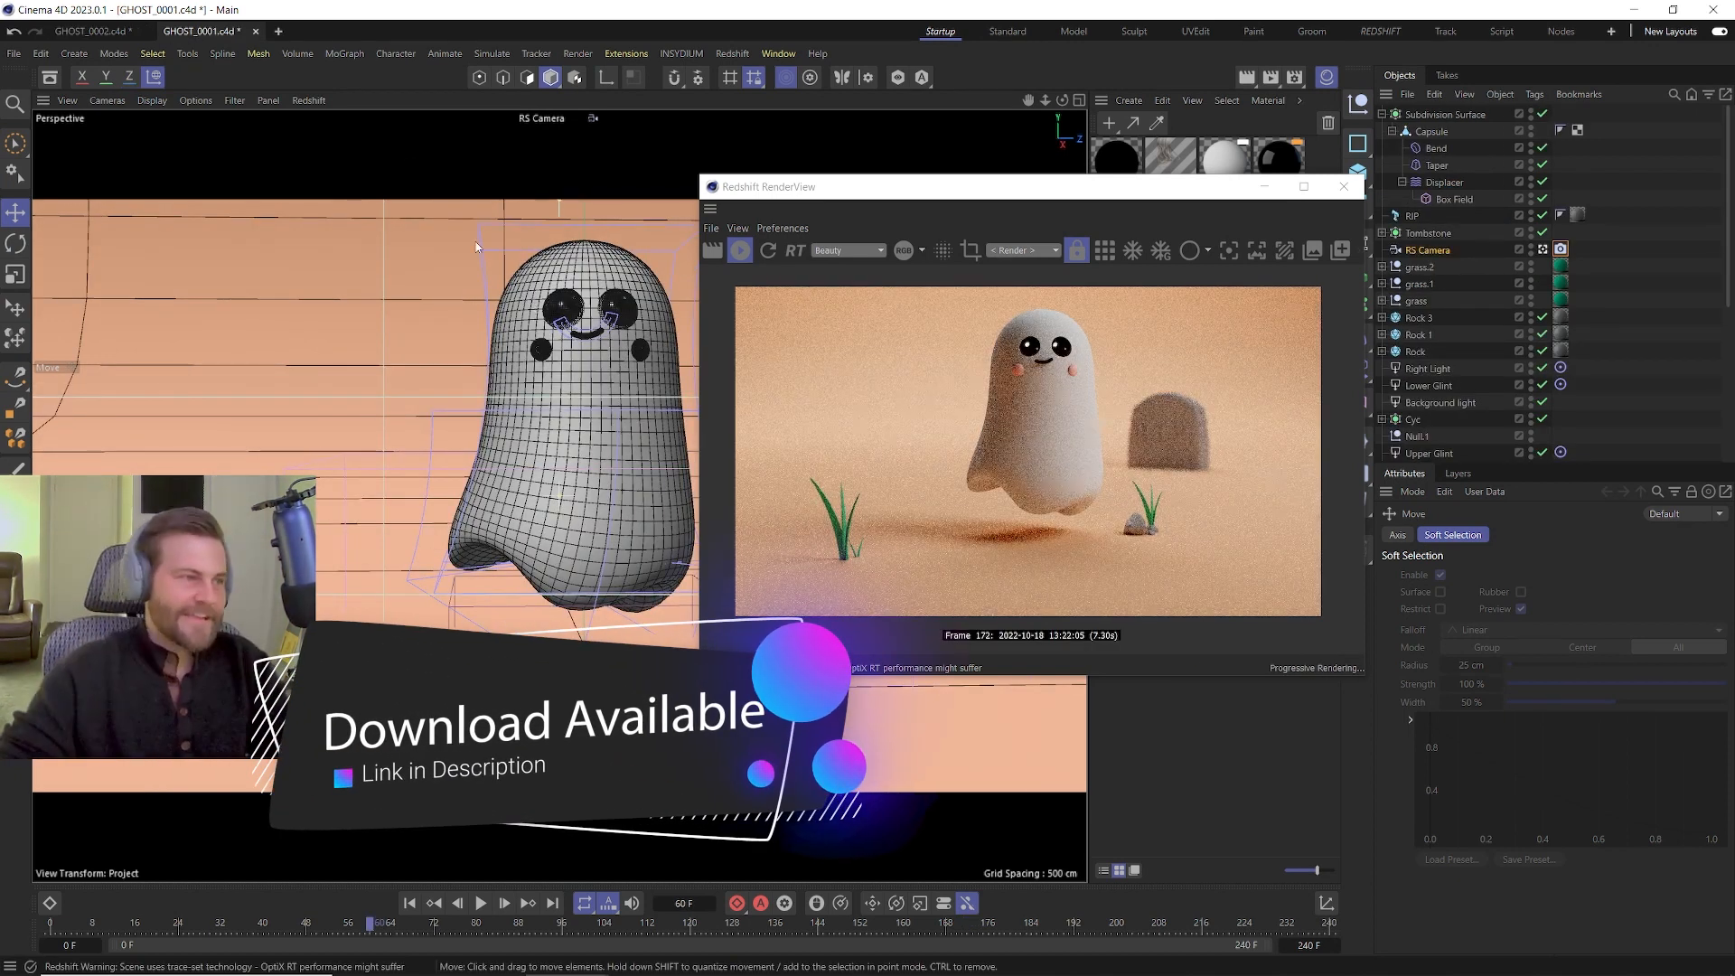
{"action": "left_click", "coordinate": [72, 30]}
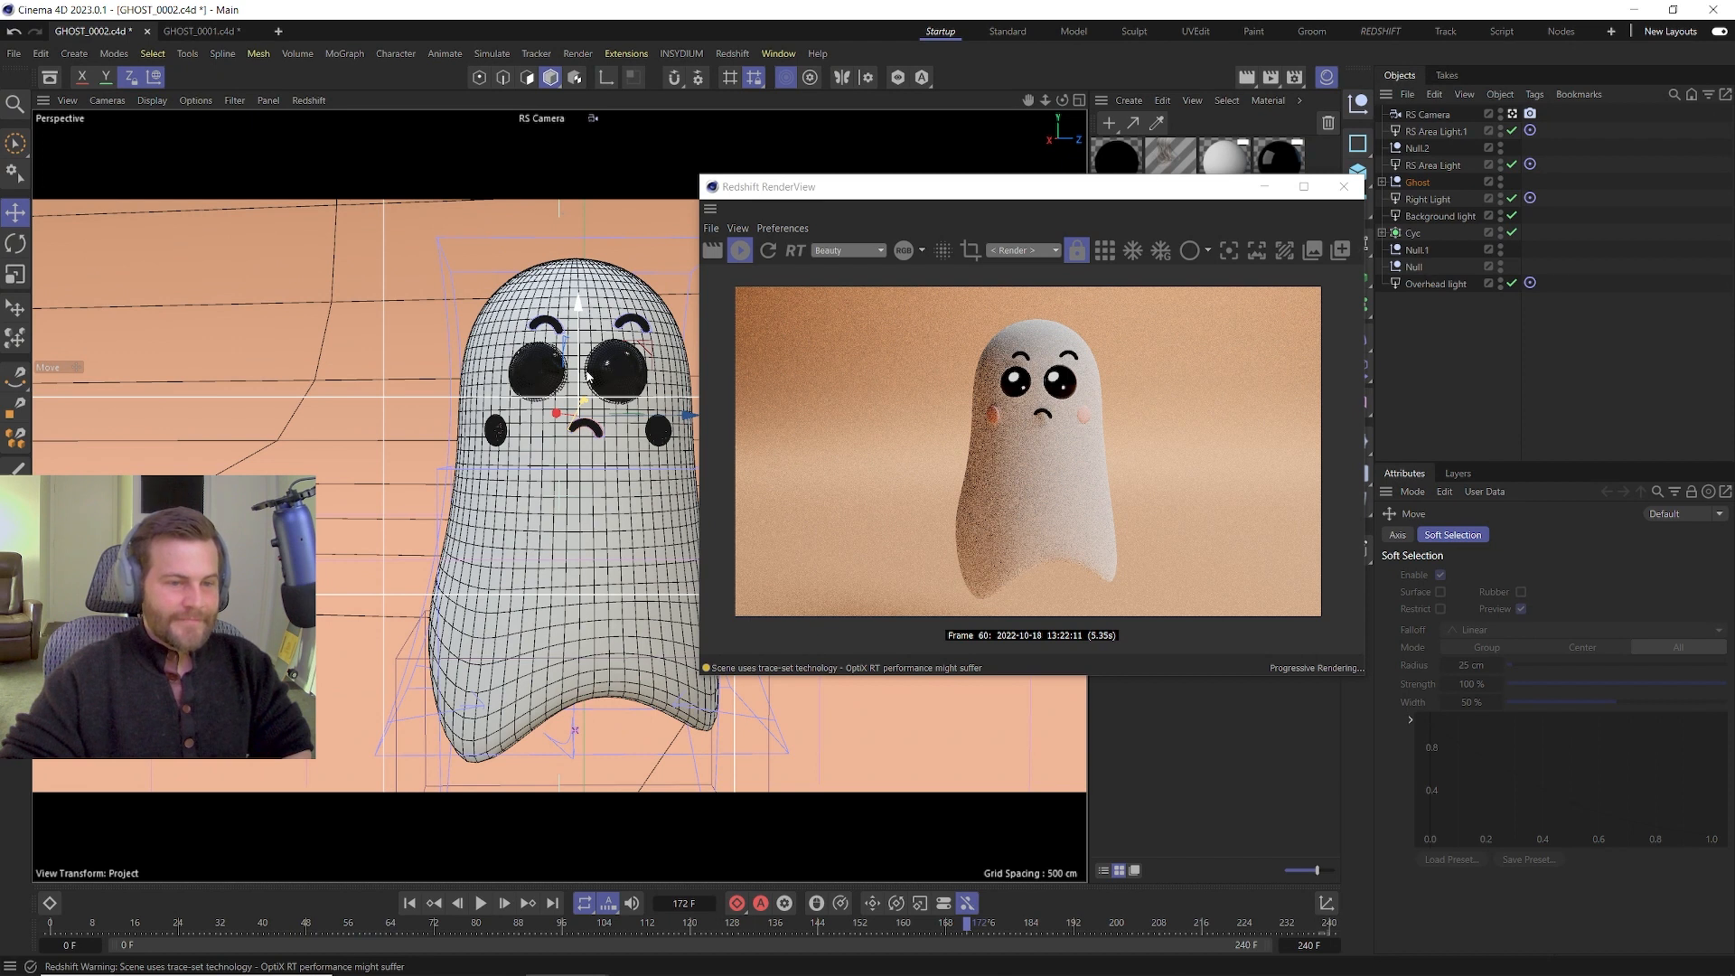
{"action": "left_click", "coordinate": [200, 31]}
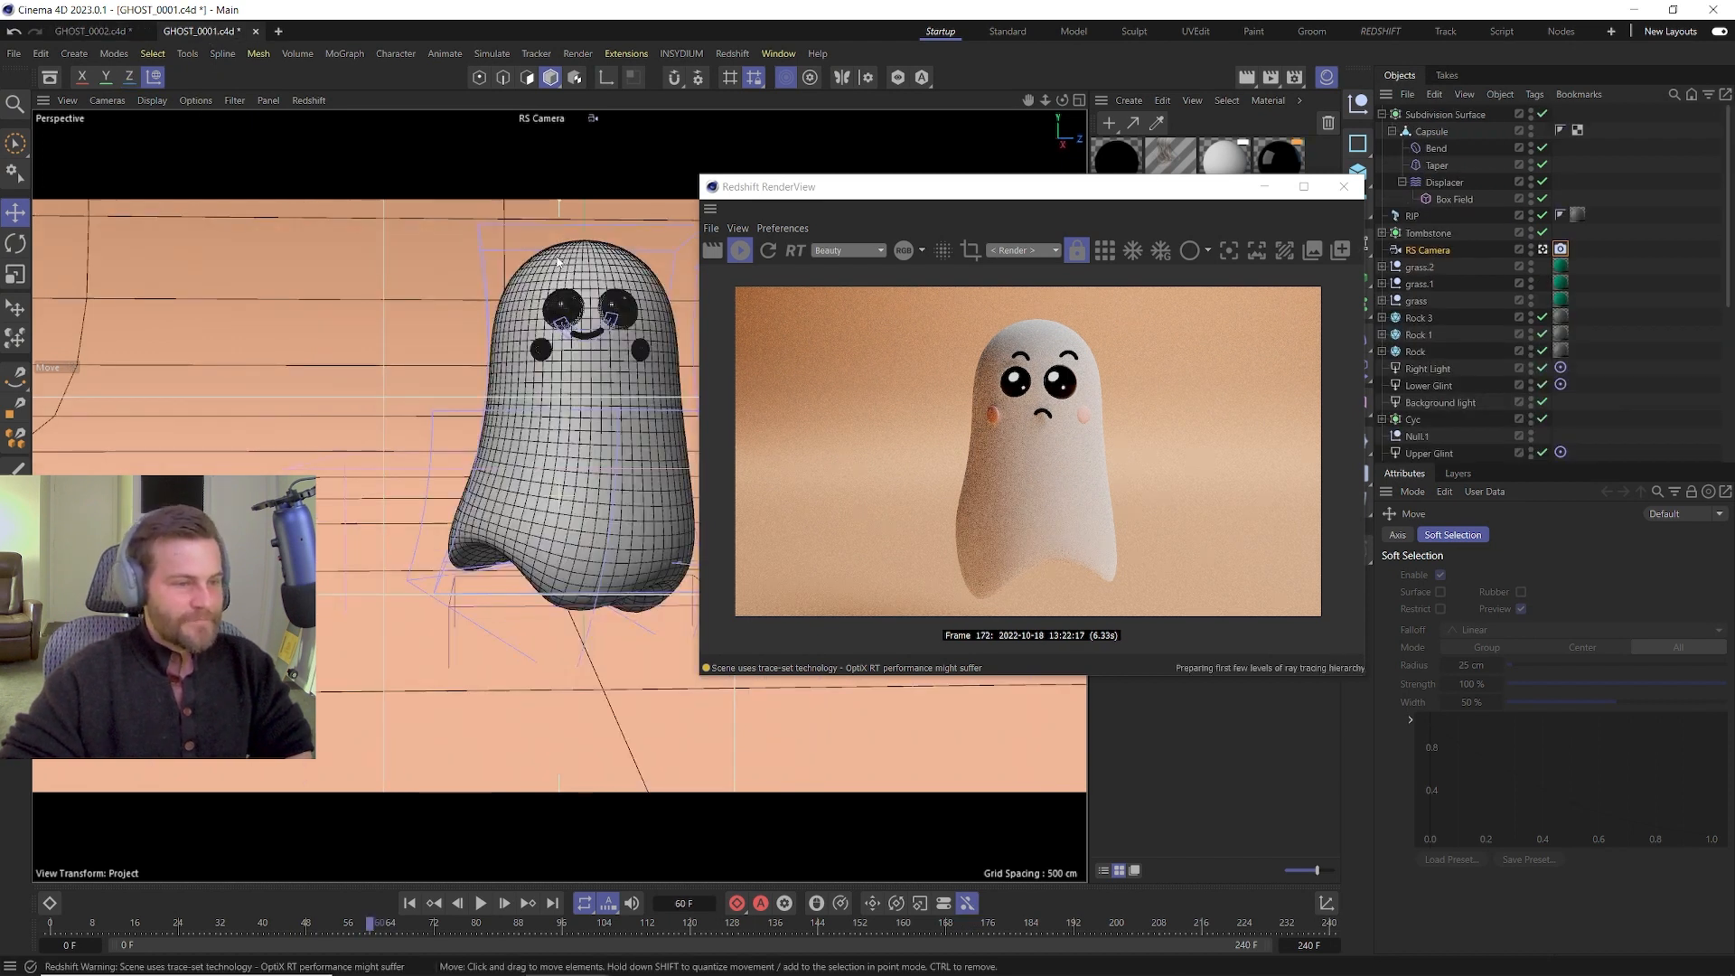